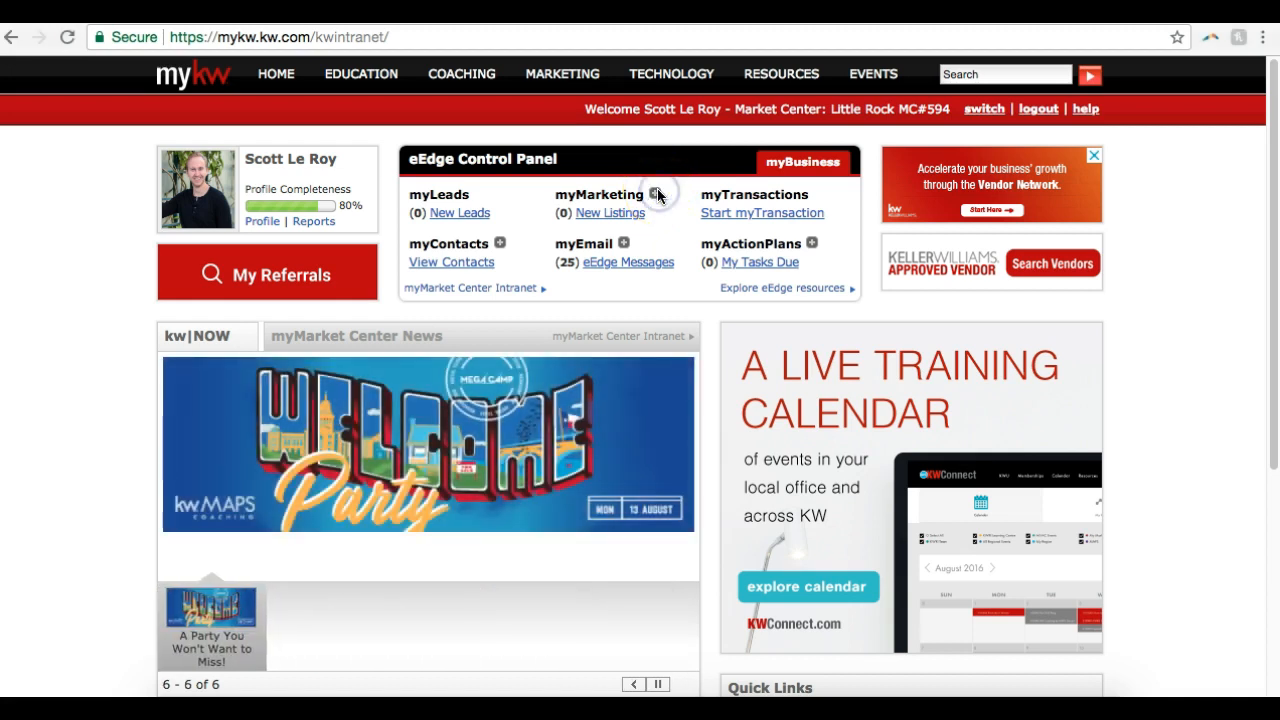
Open the Create Marketing Materials area of myMarketing from the eEdge Control Panel
{"action": "left_click", "coordinate": [657, 195]}
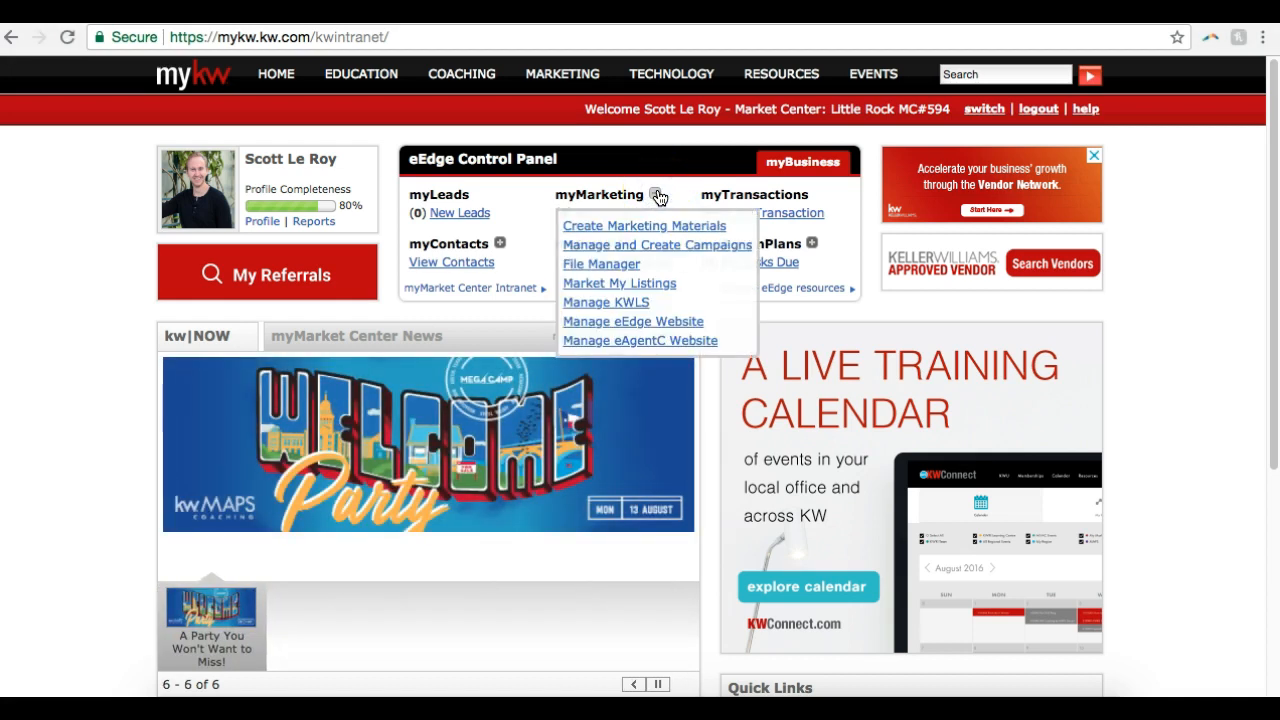
{"action": "left_click", "coordinate": [689, 226]}
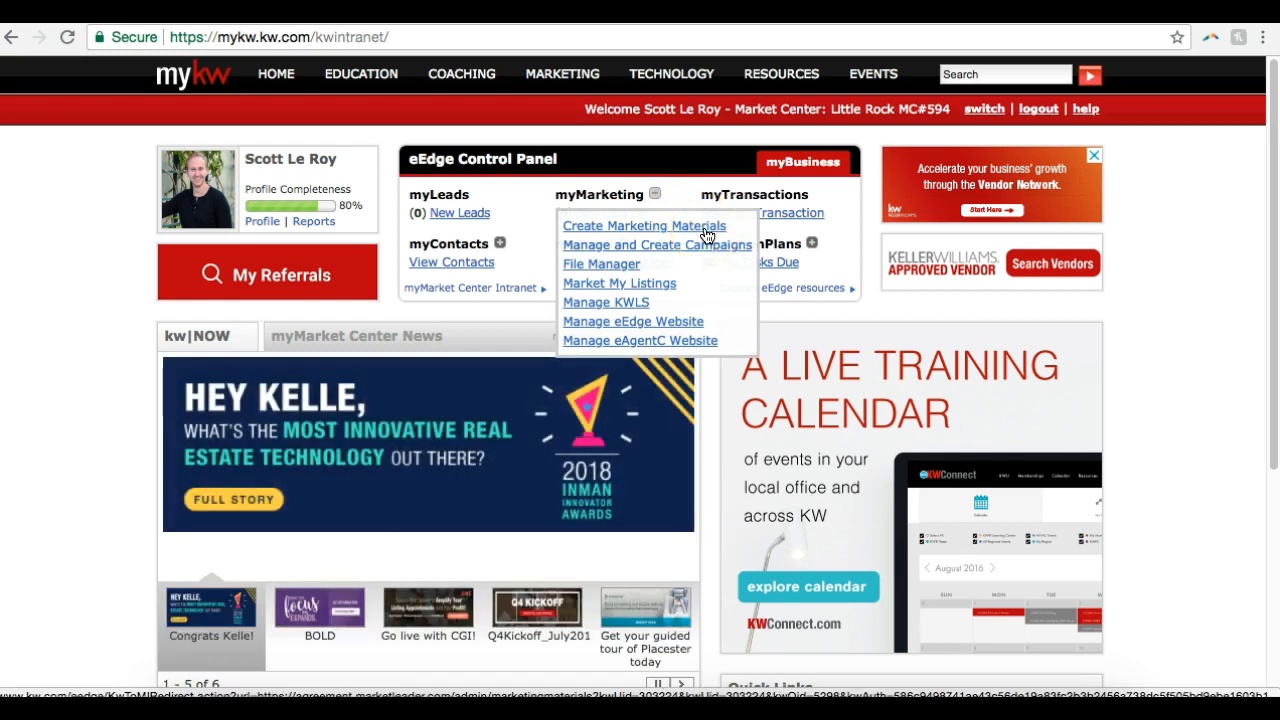
{"action": "left_click", "coordinate": [705, 230]}
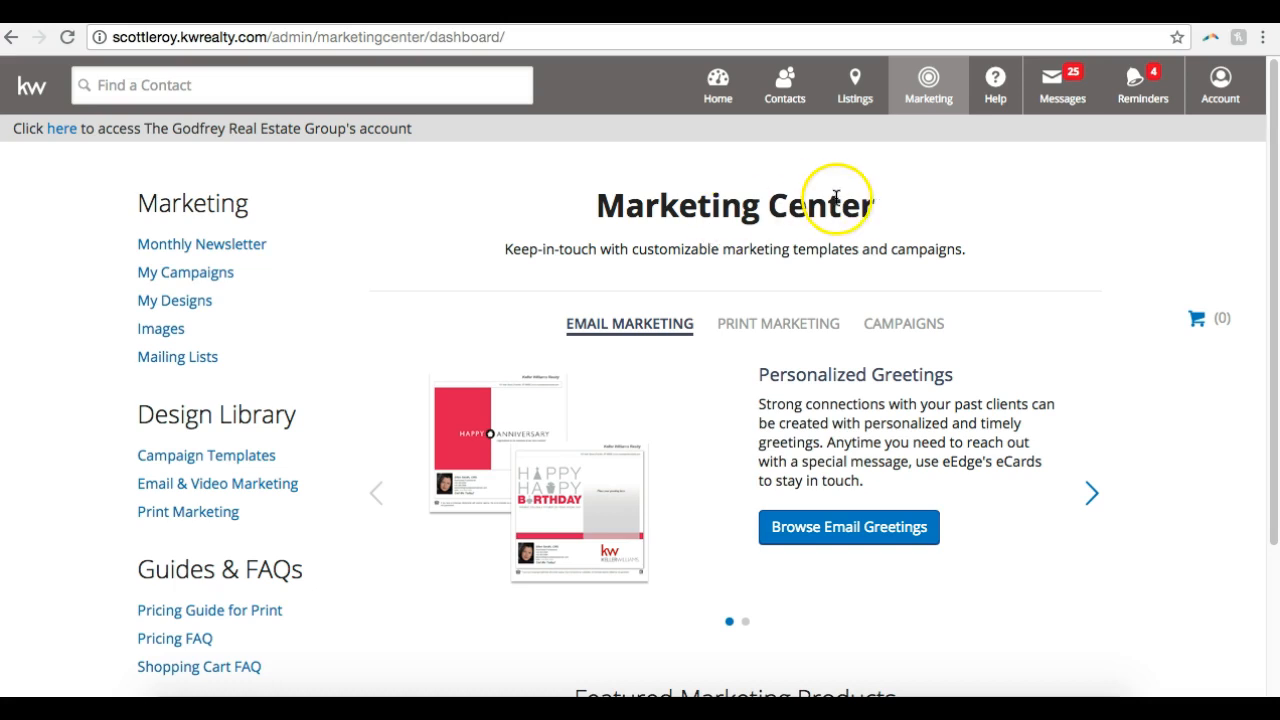
Open the My Account settings and make the profile editable
{"action": "left_click", "coordinate": [1216, 103]}
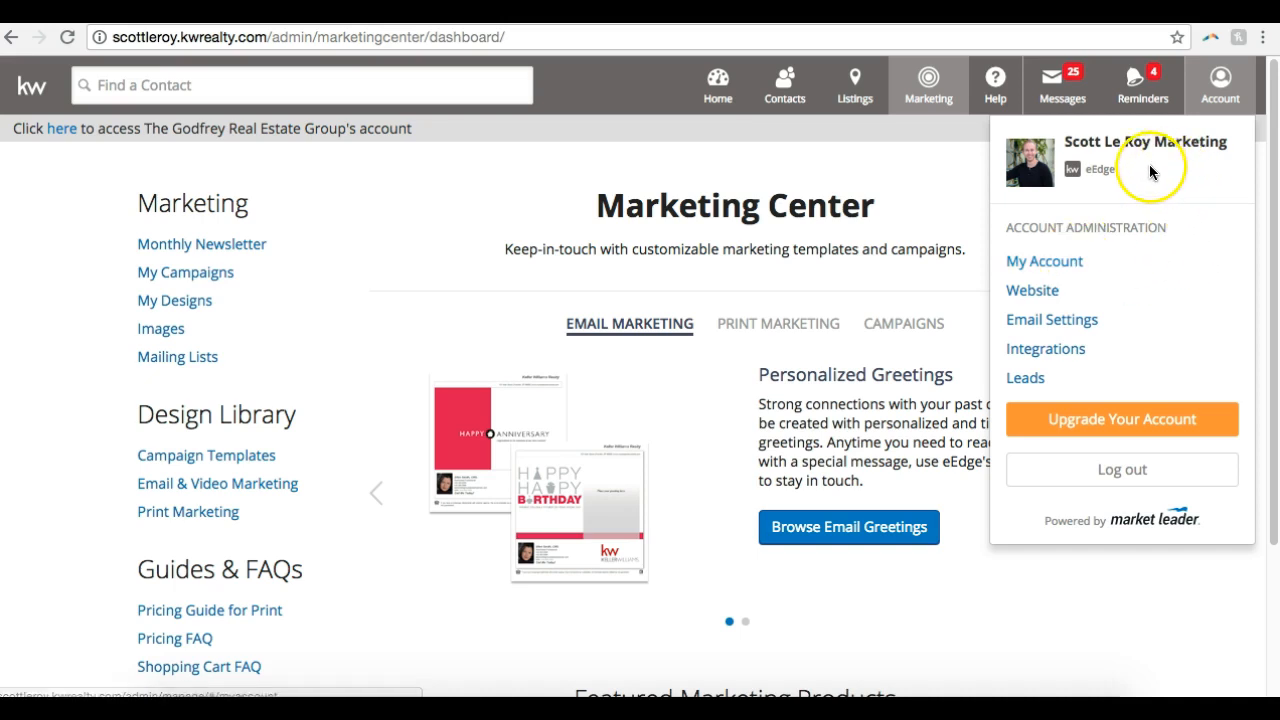
{"action": "left_click", "coordinate": [1044, 261]}
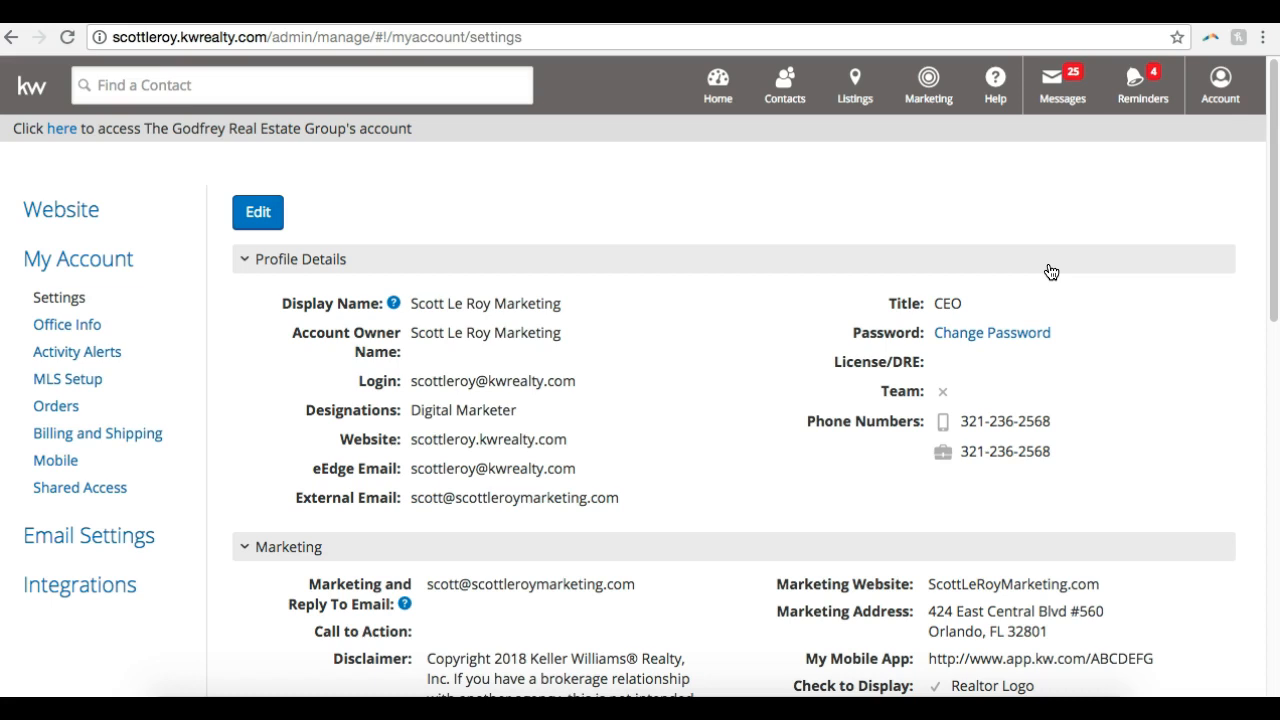
{"action": "scroll", "coordinate": [1051, 272], "scroll_direction": "down", "scroll_amount": 1}
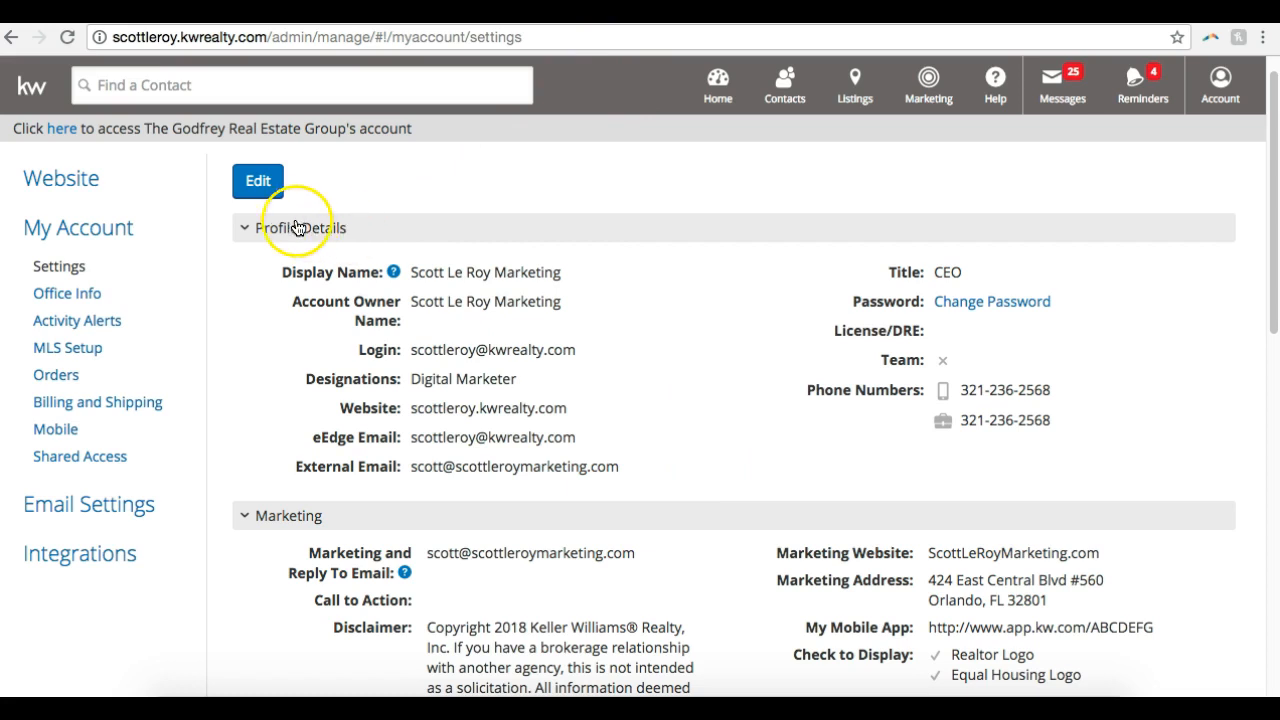
{"action": "left_click", "coordinate": [250, 185]}
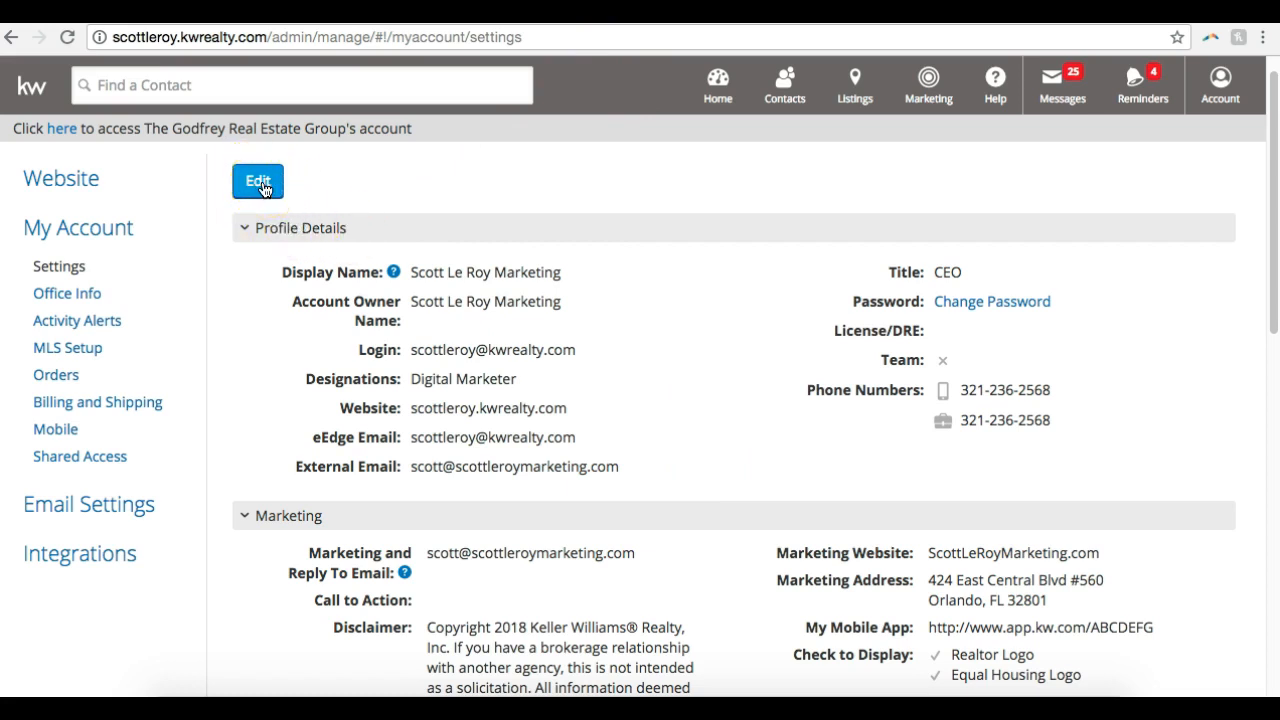
{"action": "left_click", "coordinate": [262, 187]}
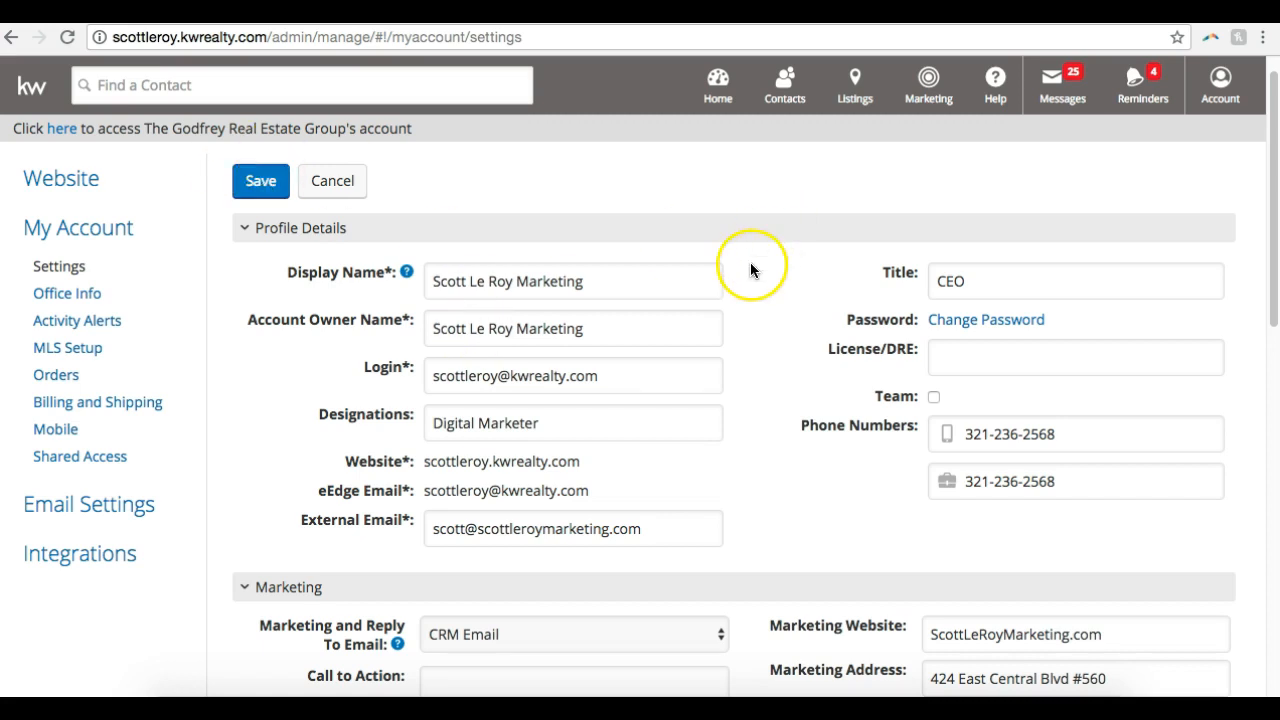
Review the display name, title, designations and phone number fields in the profile details
{"action": "scroll", "coordinate": [751, 266], "scroll_direction": "down", "scroll_amount": 1}
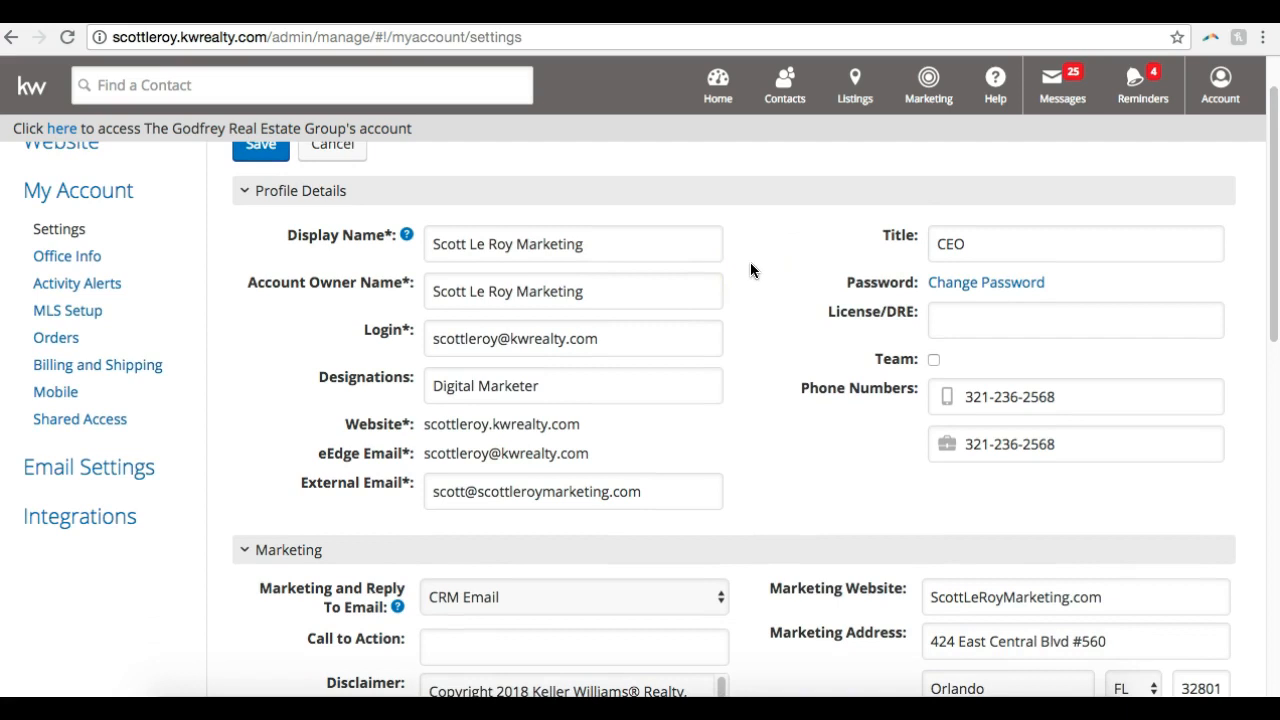
{"action": "left_click", "coordinate": [623, 240]}
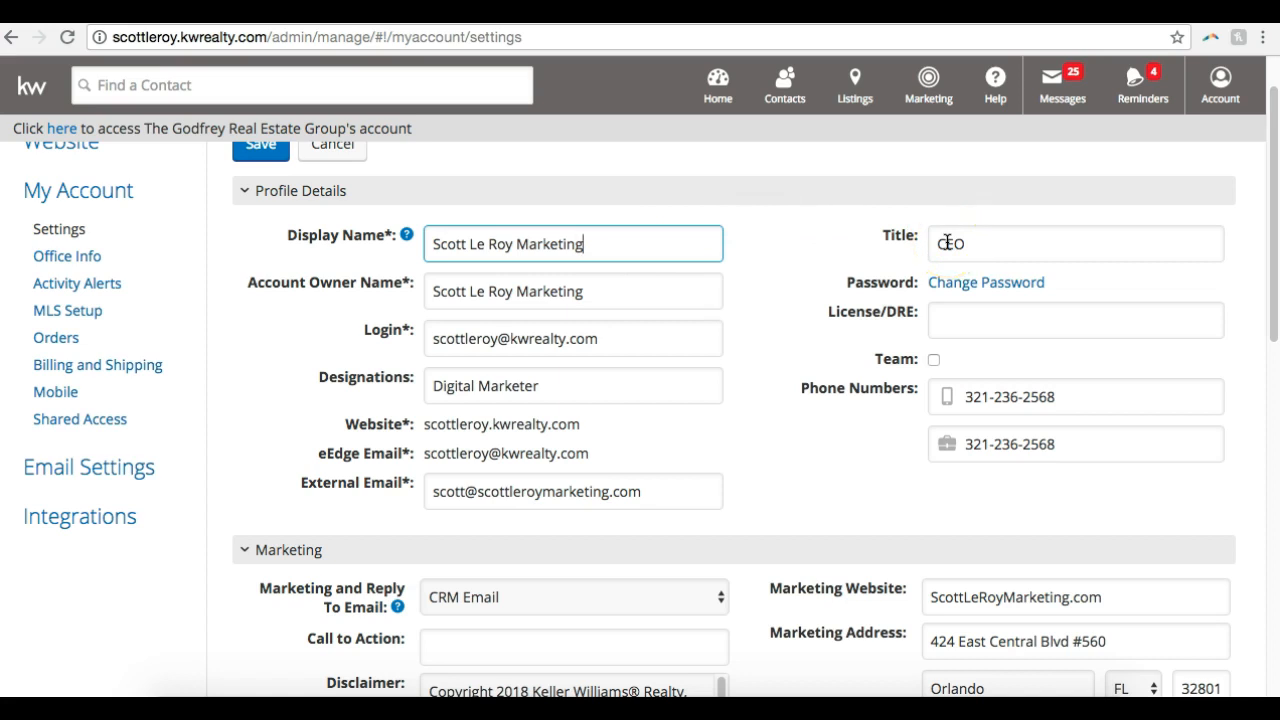
{"action": "scroll", "coordinate": [947, 242], "scroll_direction": "down", "scroll_amount": 2}
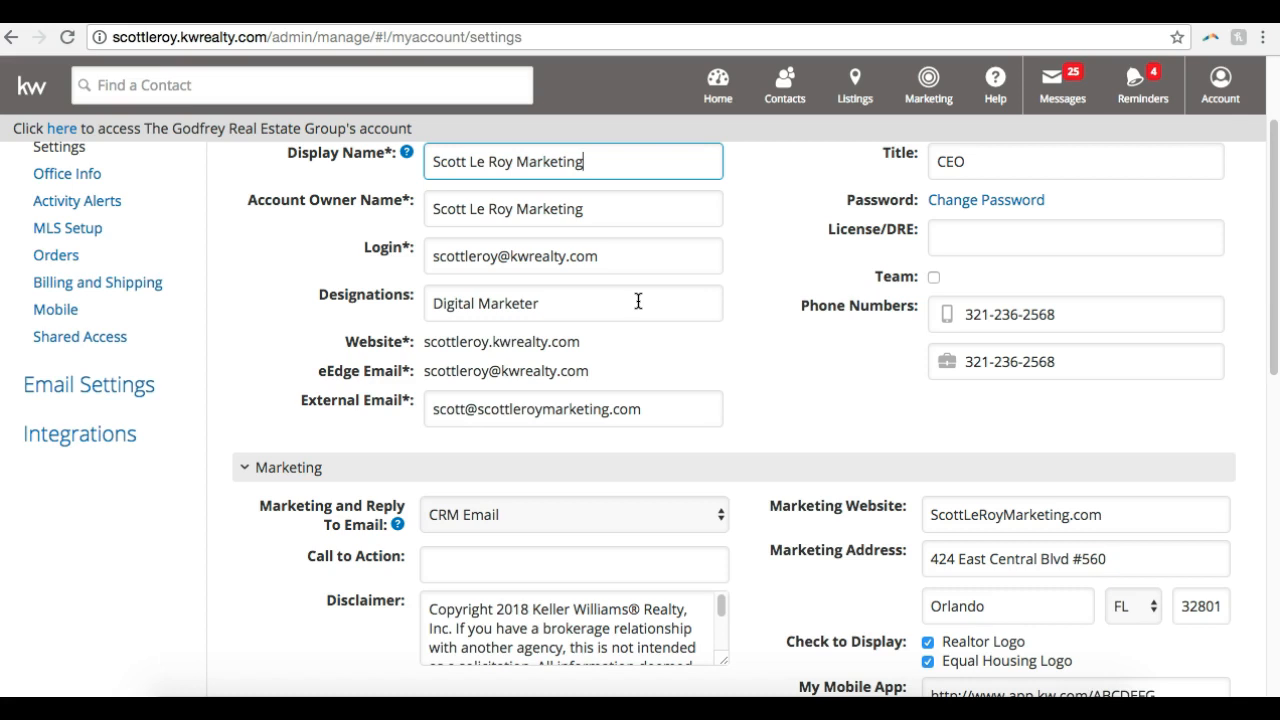
{"action": "left_click", "coordinate": [638, 301]}
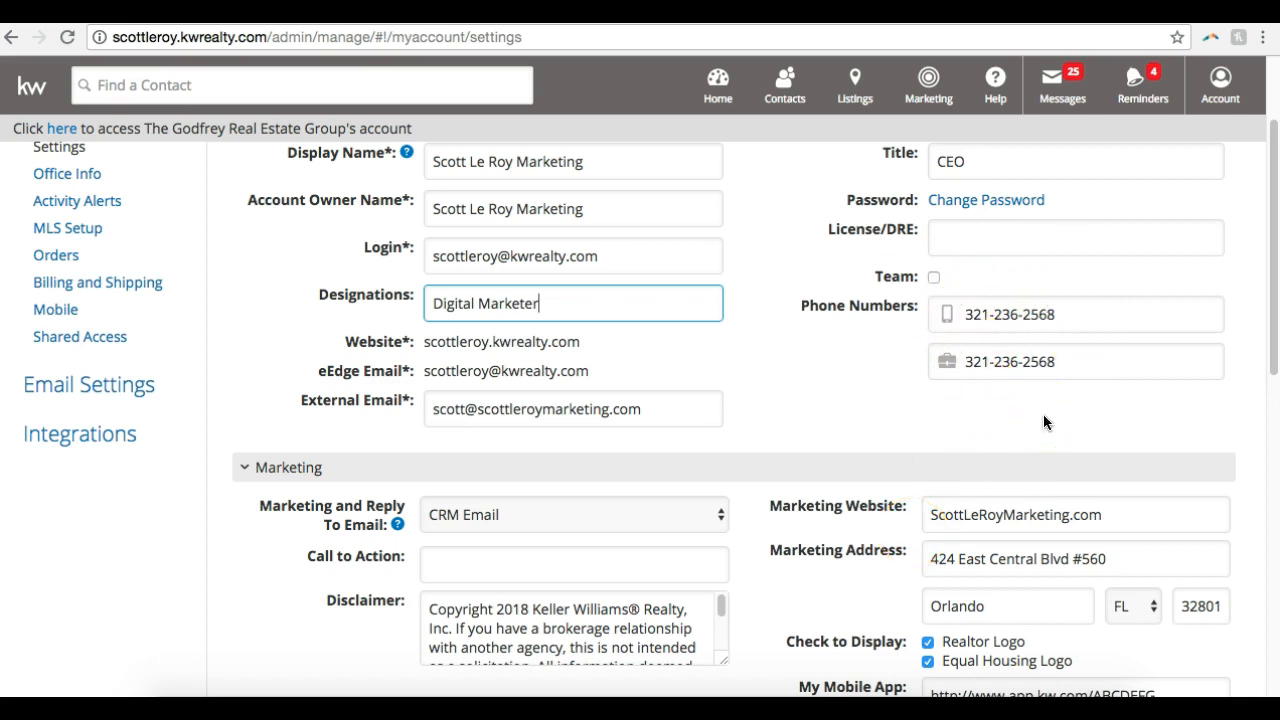
{"action": "left_click", "coordinate": [1078, 361]}
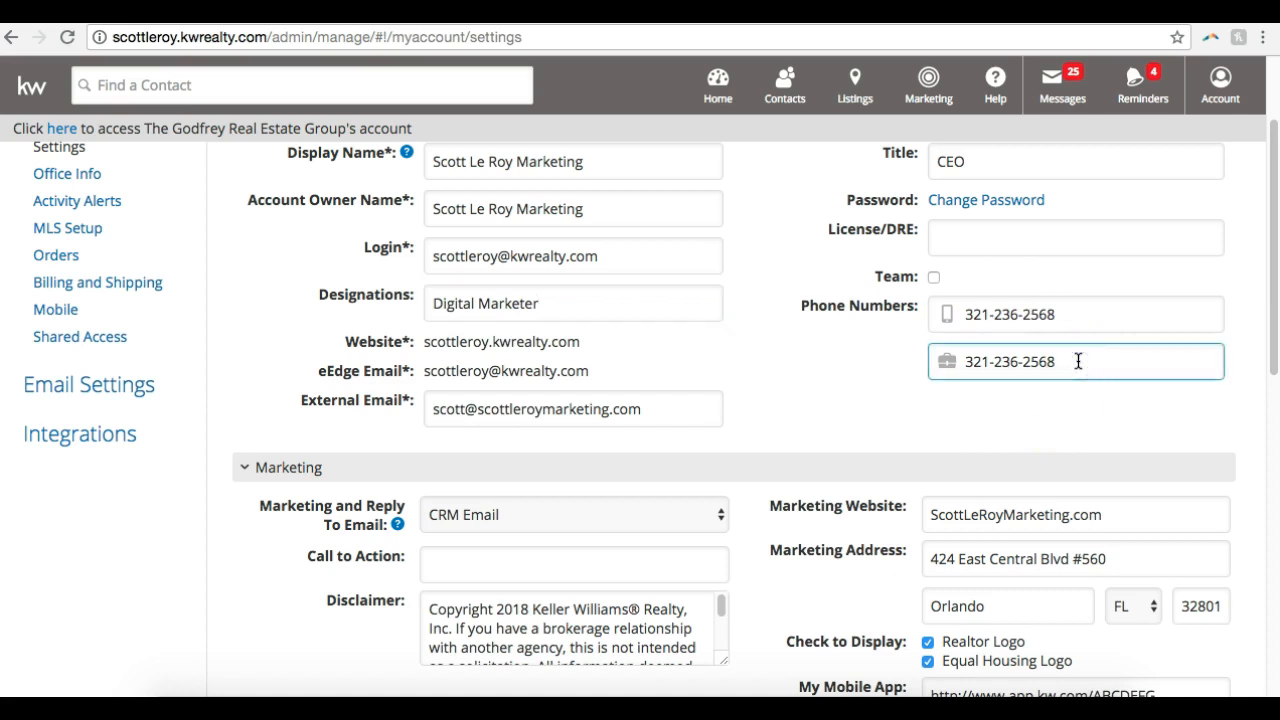
{"action": "left_click", "coordinate": [1066, 314]}
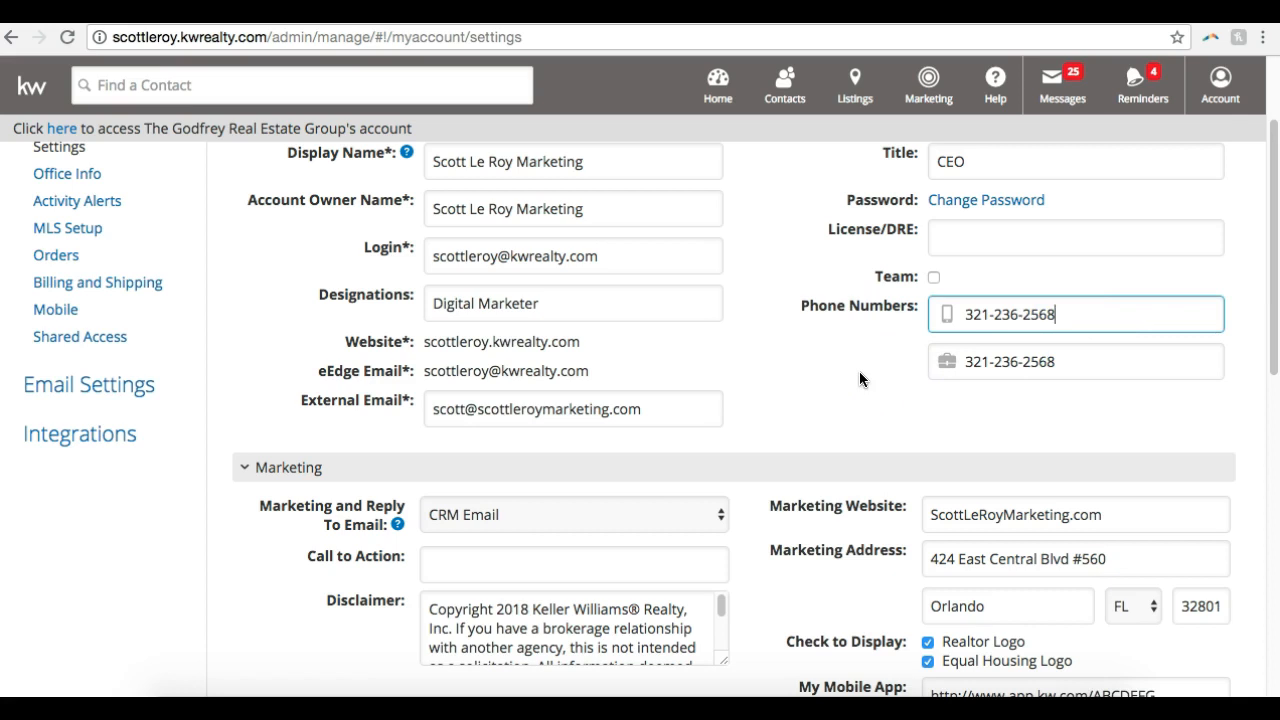
{"action": "scroll", "coordinate": [859, 378], "scroll_direction": "down", "scroll_amount": 2}
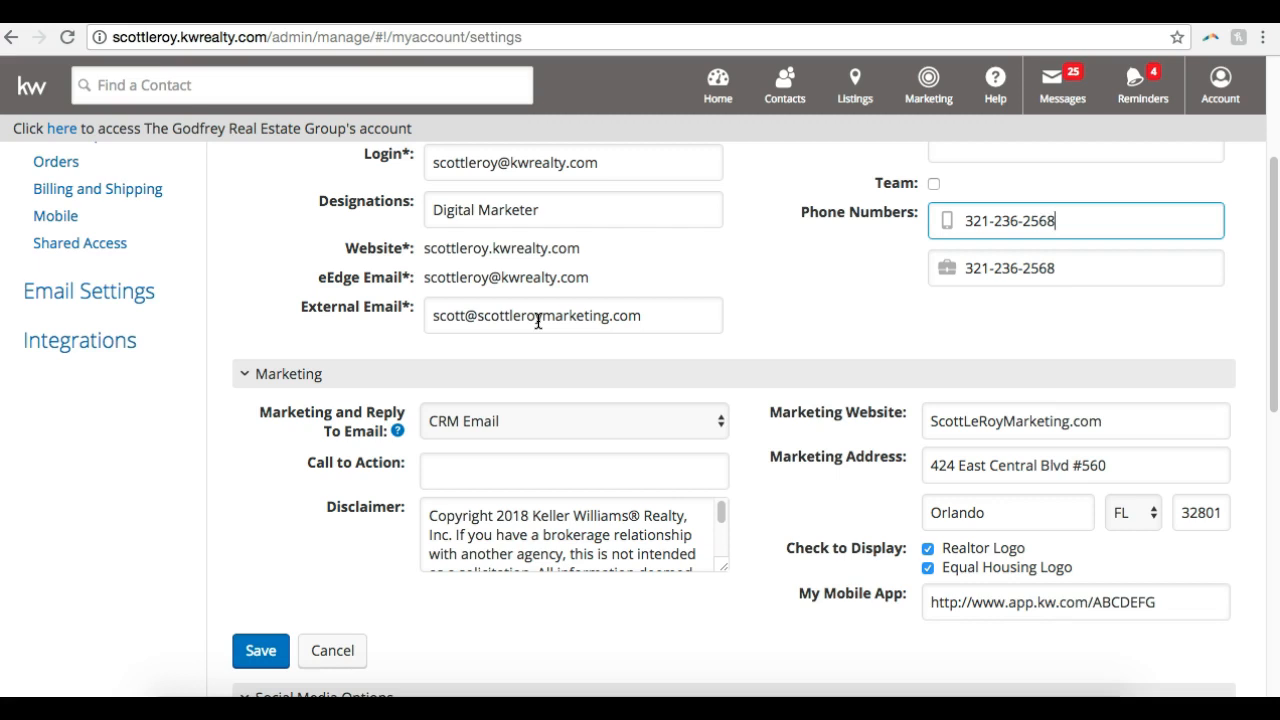
Set the Marketing and Reply To Email to External Email
{"action": "left_click", "coordinate": [655, 274]}
{"action": "left_click", "coordinate": [560, 412]}
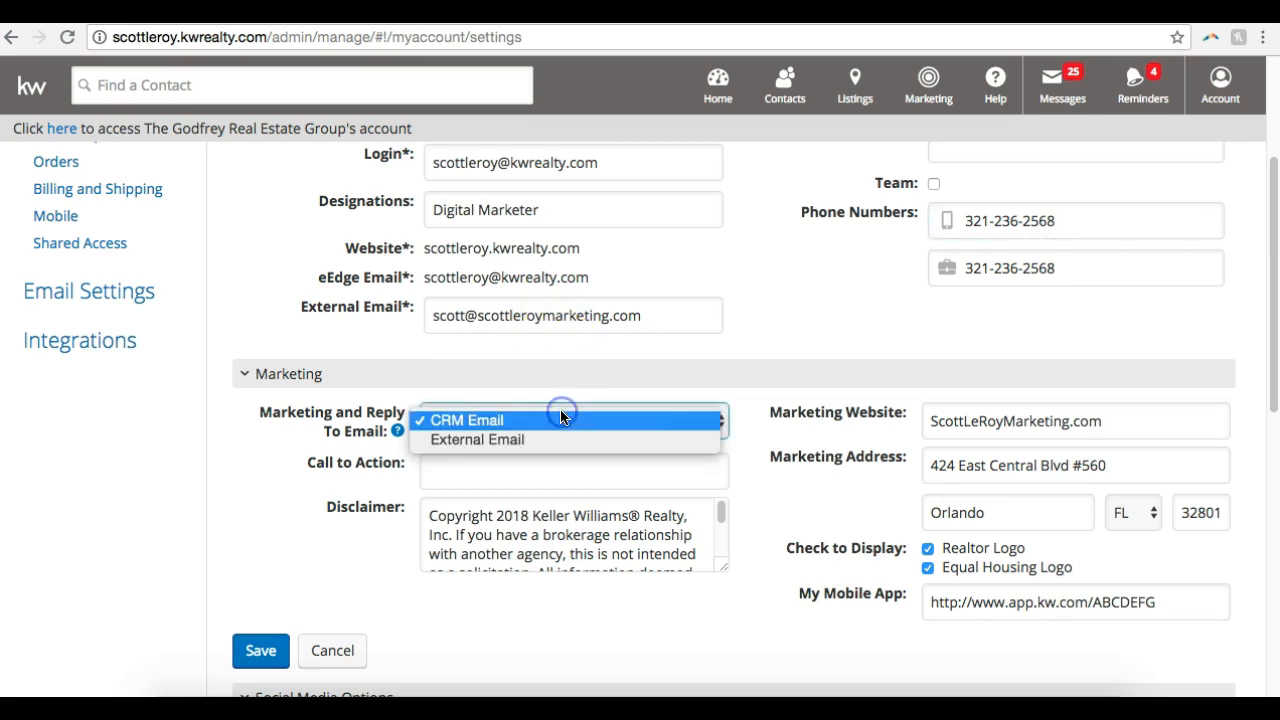
{"action": "left_click", "coordinate": [541, 439]}
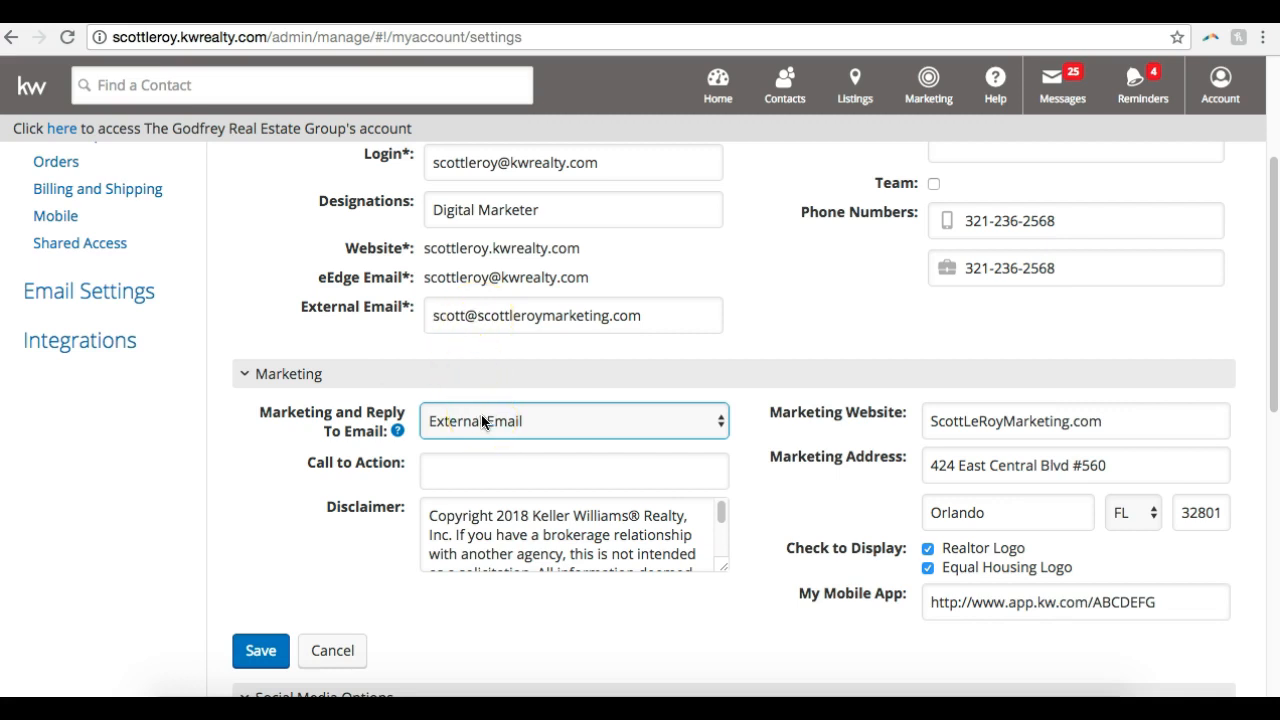
Check the marketing website, address, display logos and mobile app link, and save the account settings
{"action": "scroll", "coordinate": [769, 322], "scroll_direction": "down", "scroll_amount": 2}
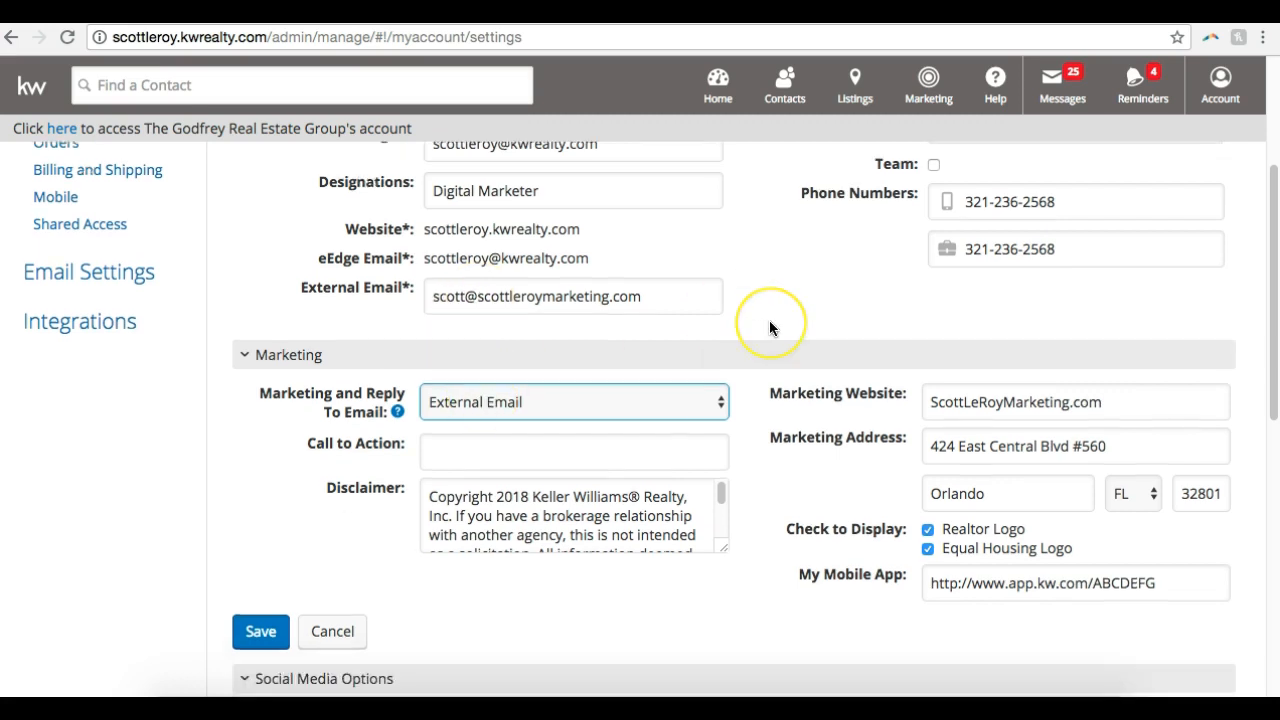
{"action": "left_click", "coordinate": [990, 323]}
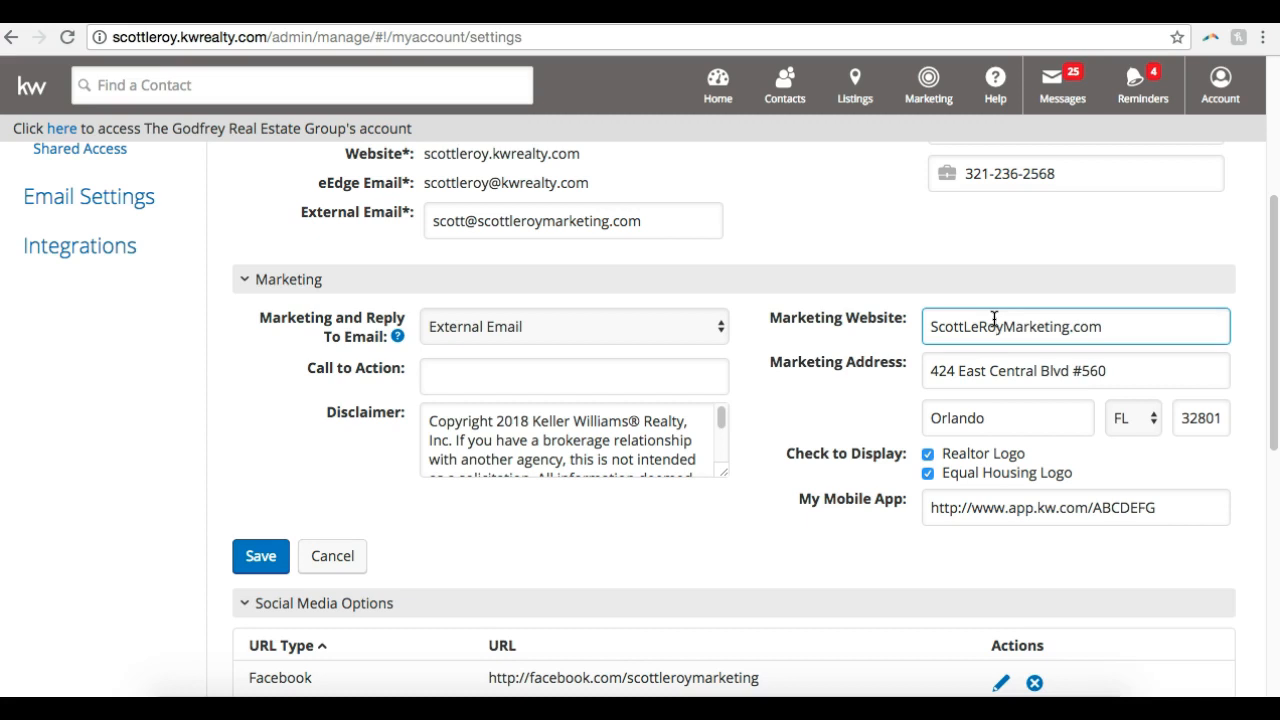
{"action": "left_click", "coordinate": [1059, 334]}
{"action": "scroll", "coordinate": [1060, 337], "scroll_direction": "down", "scroll_amount": 1}
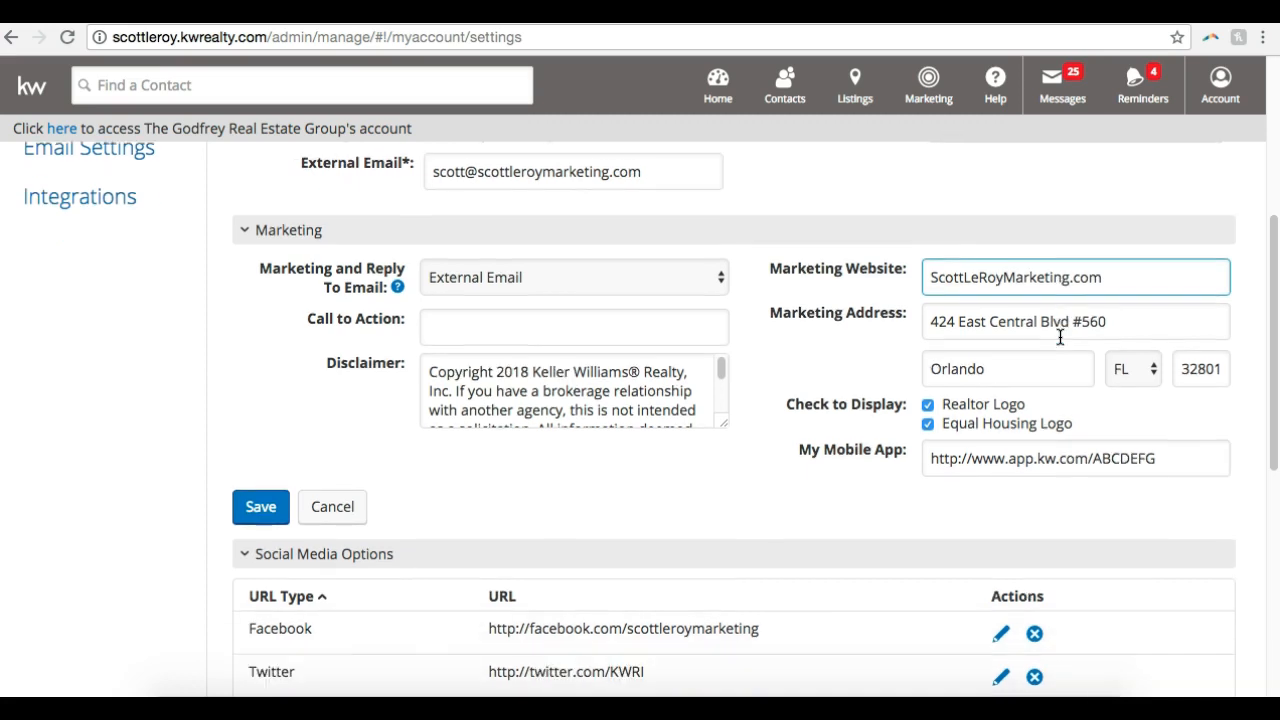
{"action": "left_click", "coordinate": [1058, 364]}
{"action": "scroll", "coordinate": [1038, 386], "scroll_direction": "down", "scroll_amount": 2}
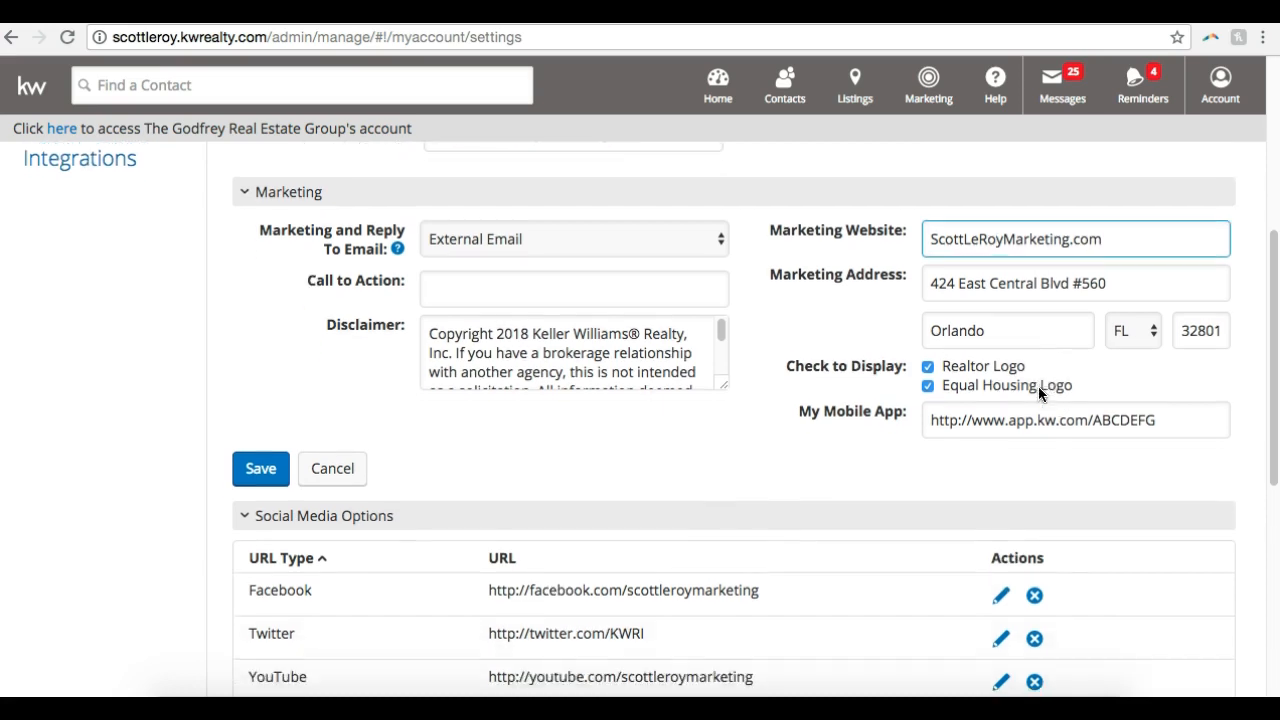
{"action": "left_click", "coordinate": [1038, 386]}
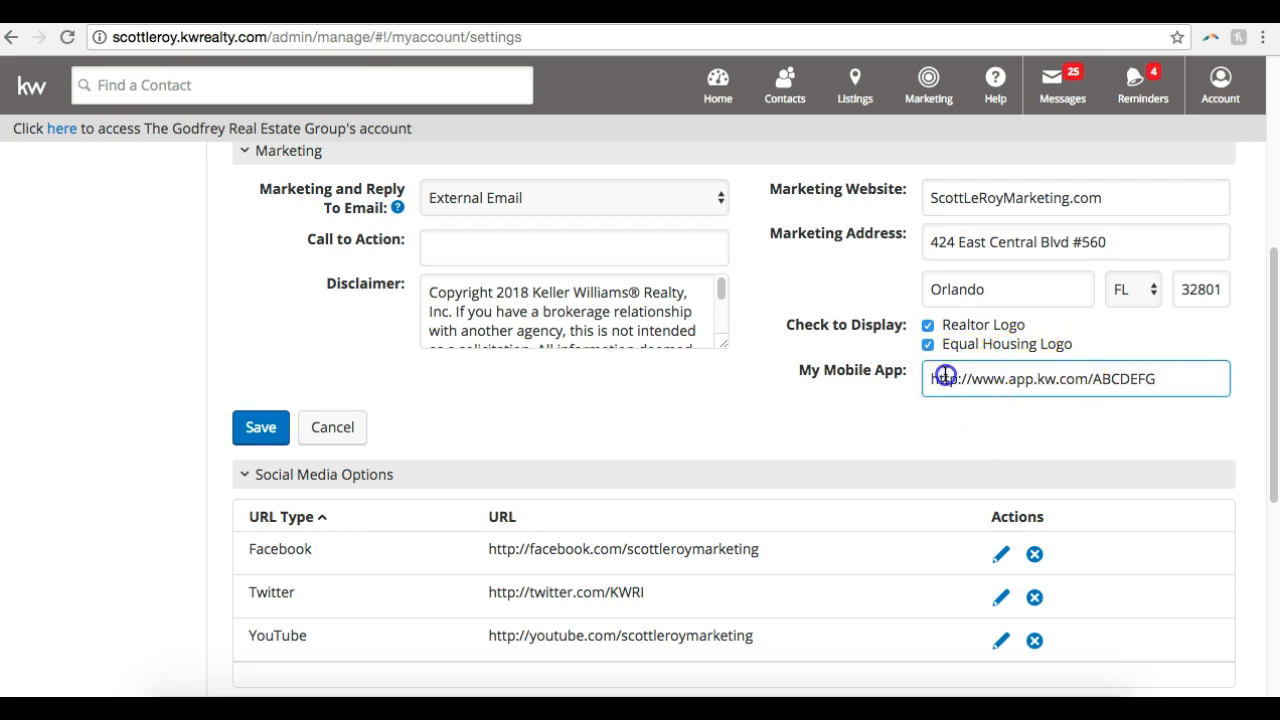
{"action": "left_click", "coordinate": [961, 418]}
{"action": "left_click", "coordinate": [1020, 391]}
{"action": "left_click", "coordinate": [268, 429]}
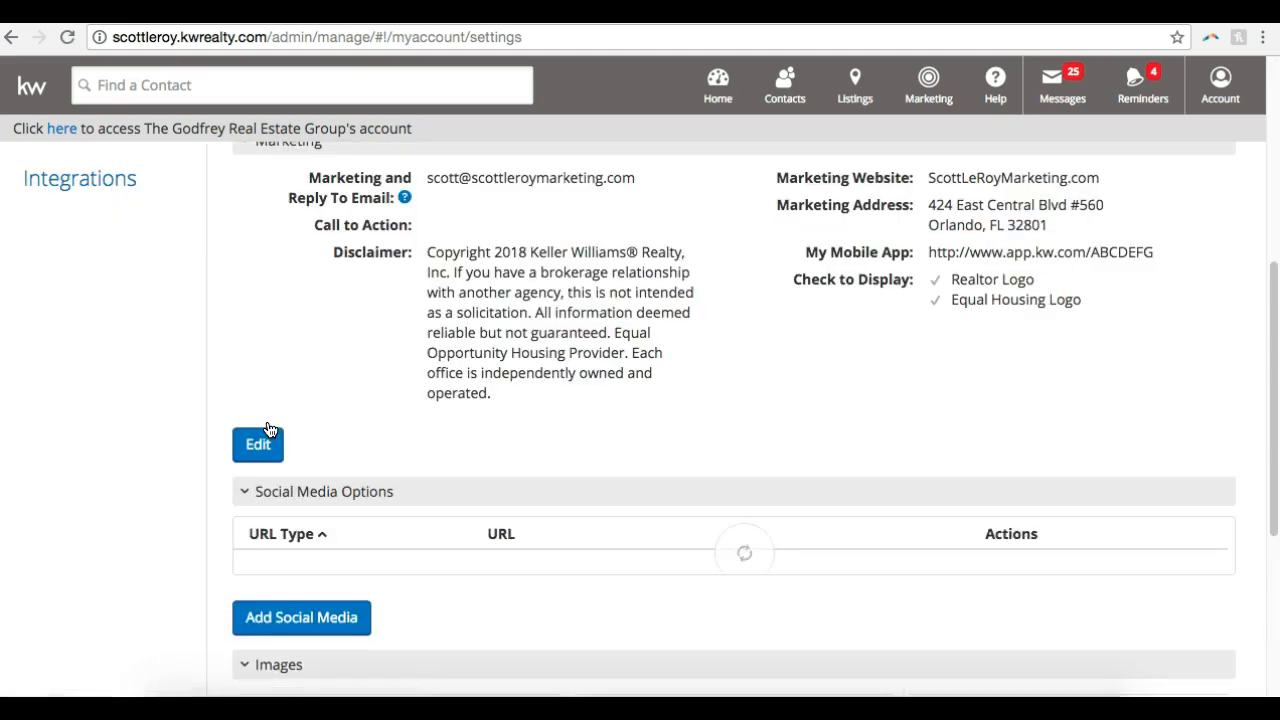
Add an Instagram entry to the social media options with the business's instagram.com profile URL
{"action": "scroll", "coordinate": [268, 429], "scroll_direction": "up", "scroll_amount": 3}
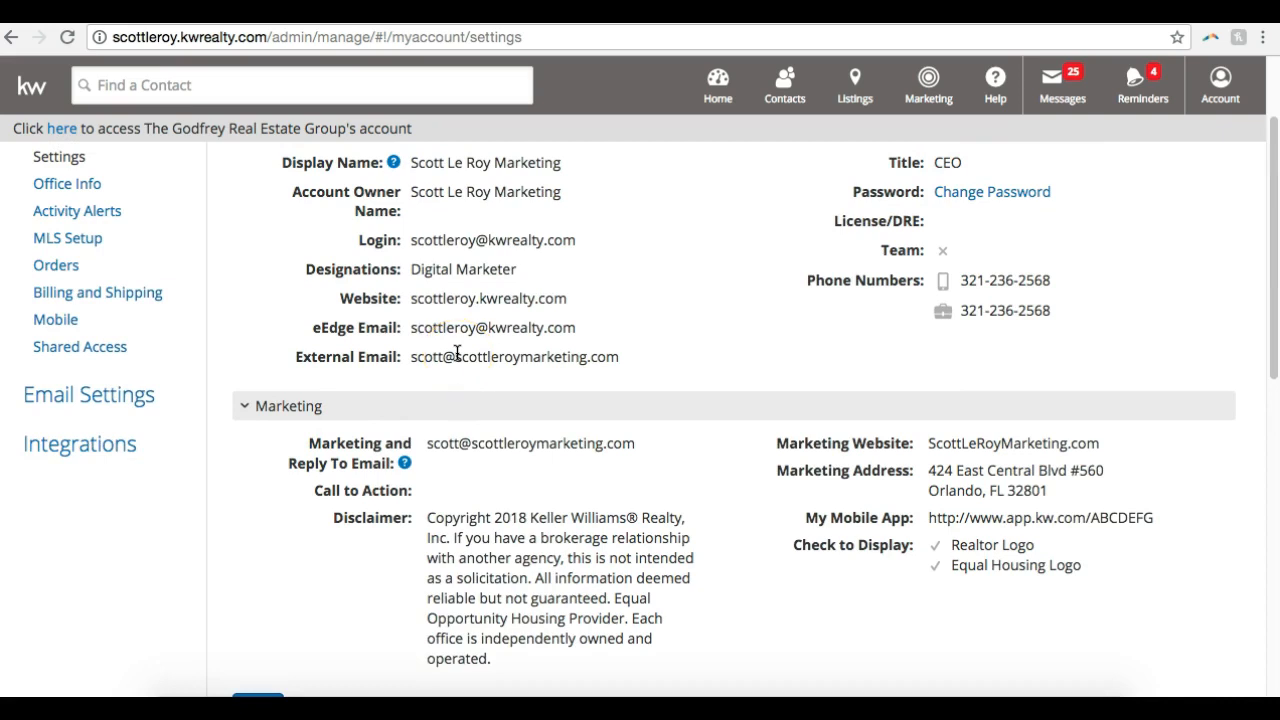
{"action": "scroll", "coordinate": [457, 353], "scroll_direction": "up", "scroll_amount": 1}
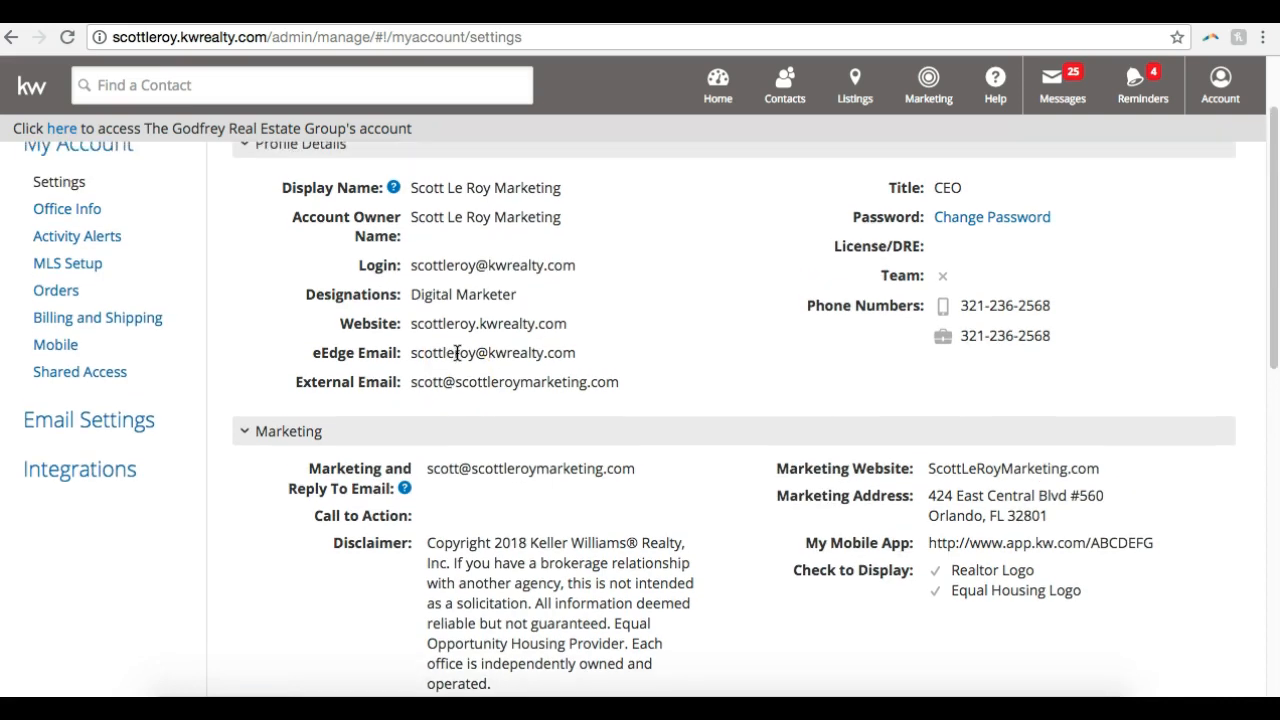
{"action": "scroll", "coordinate": [457, 353], "scroll_direction": "down", "scroll_amount": 8}
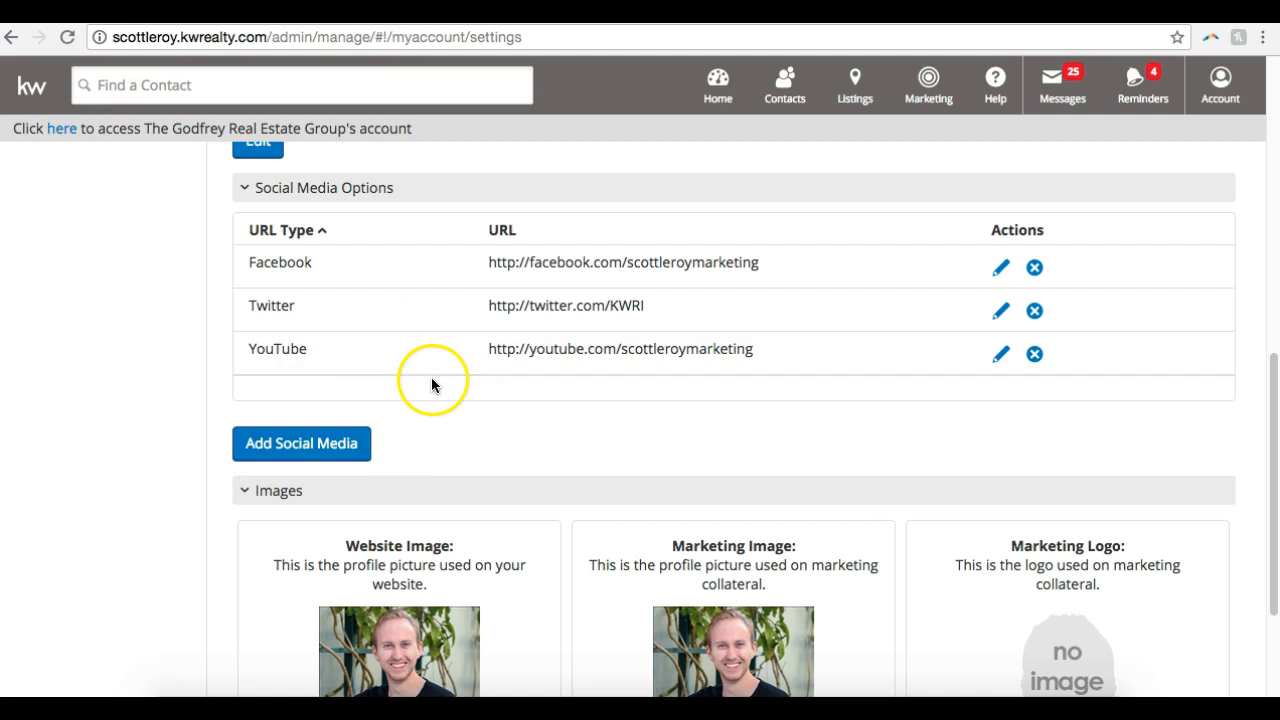
{"action": "left_click", "coordinate": [303, 458]}
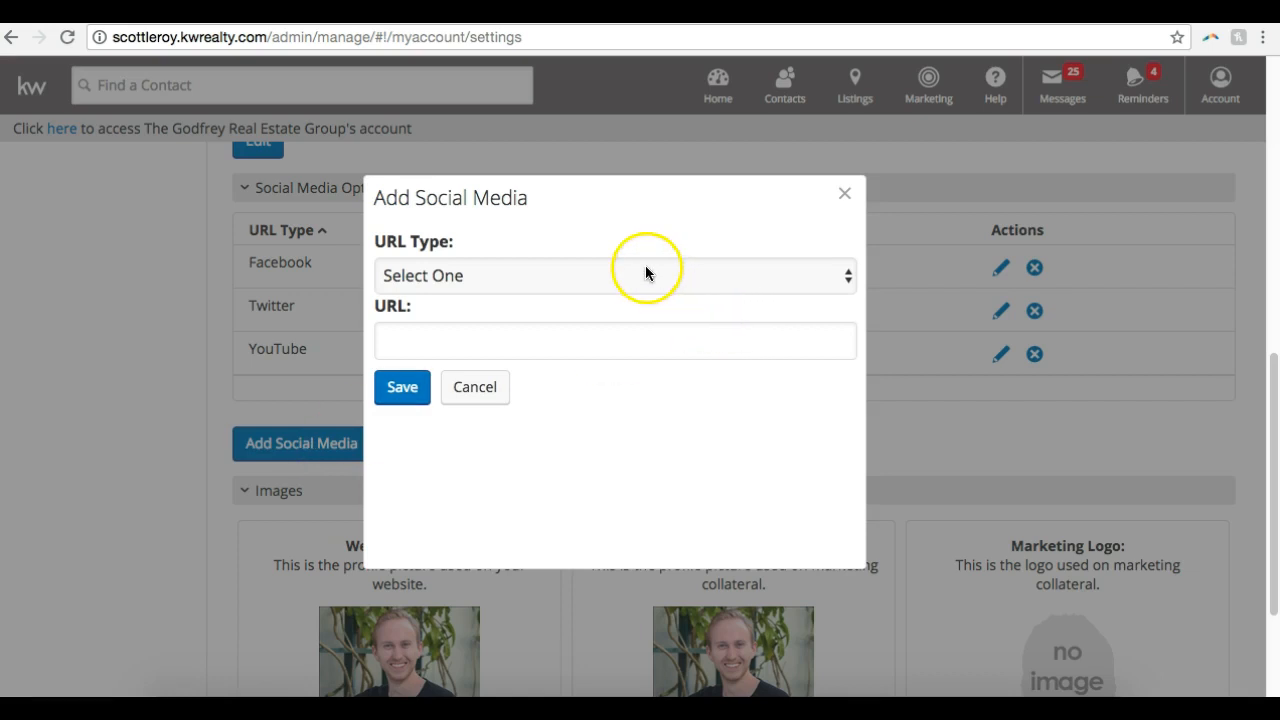
{"action": "left_click", "coordinate": [496, 277]}
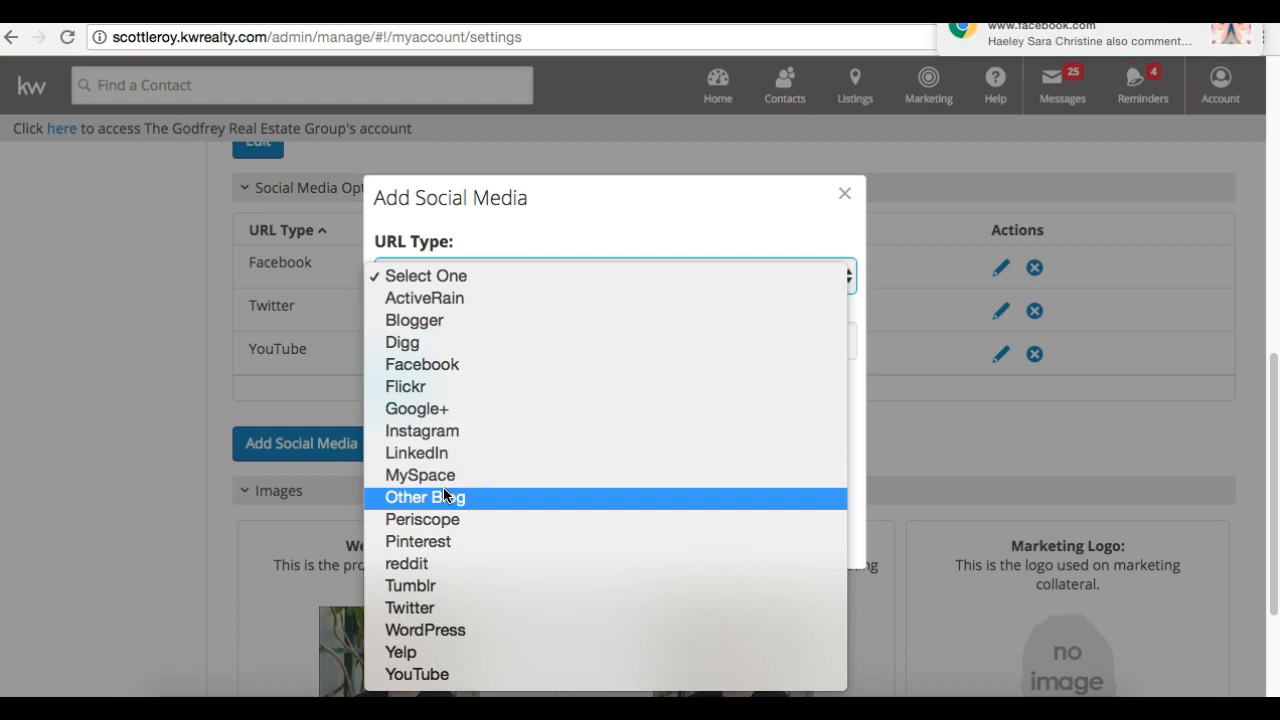
{"action": "left_click", "coordinate": [433, 431]}
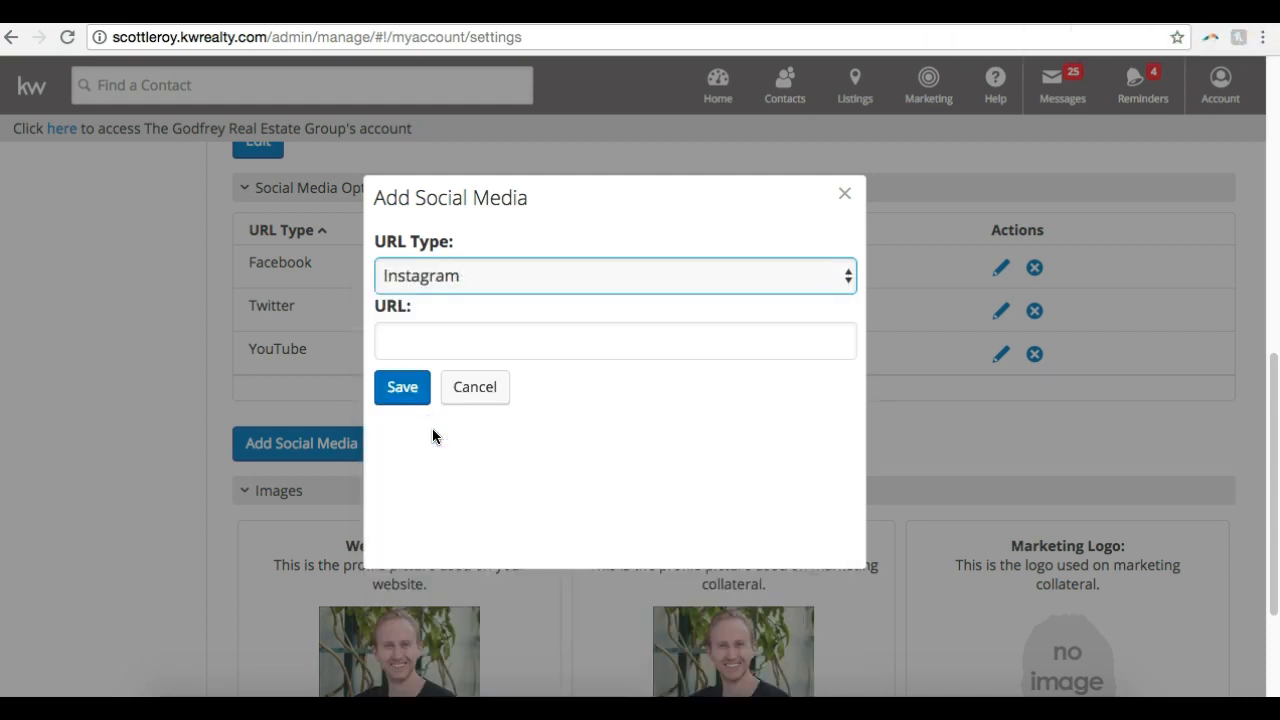
{"action": "left_click", "coordinate": [460, 348]}
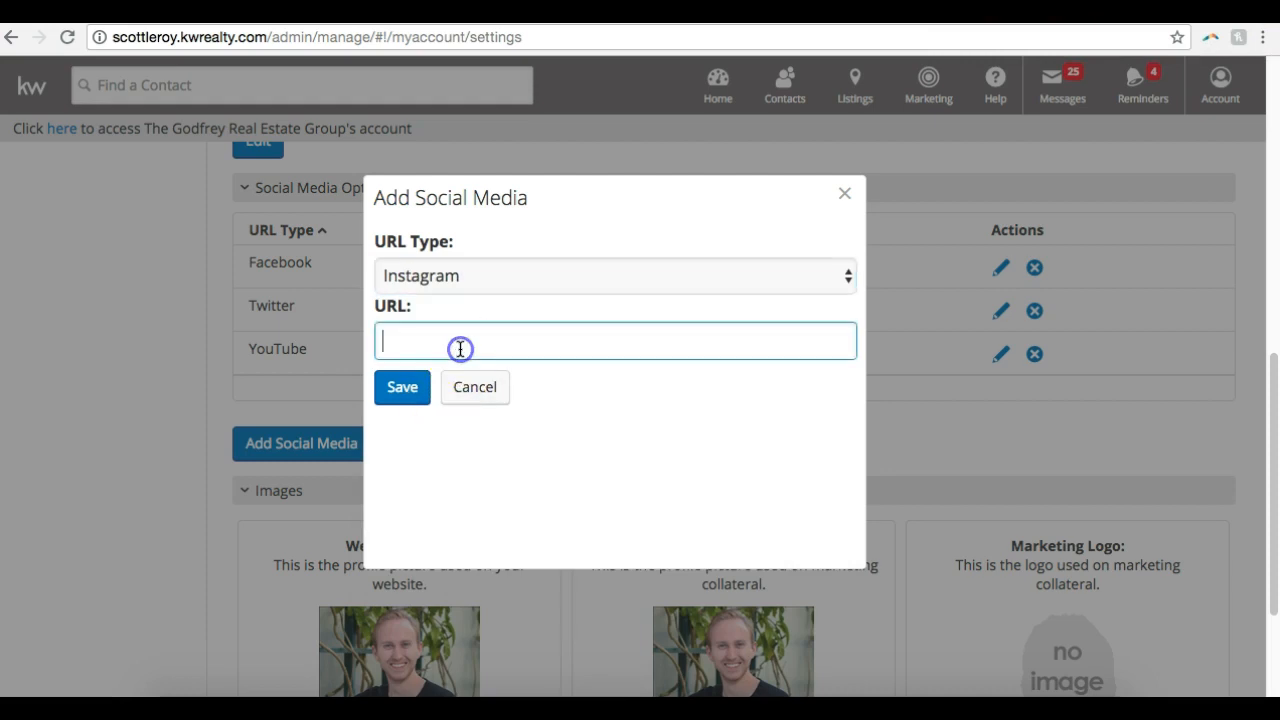
{"action": "type", "text": "instagram.com/scottleroymarketing"}
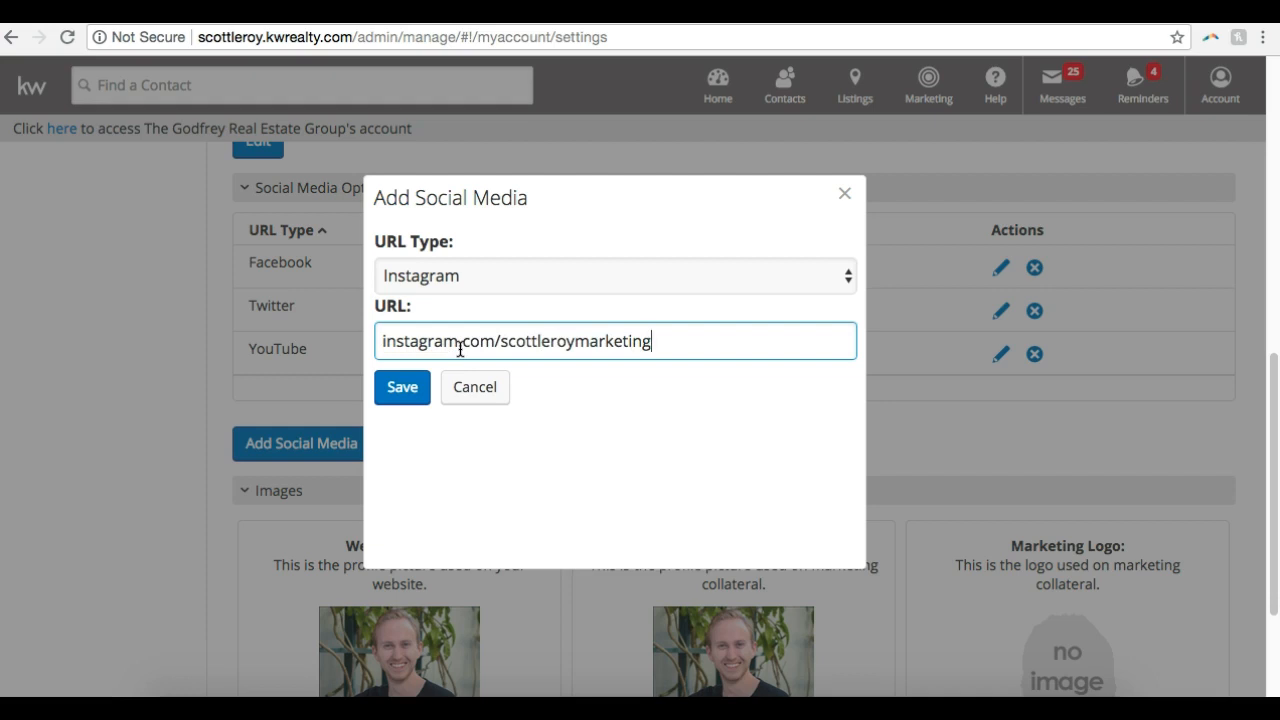
{"action": "left_click", "coordinate": [399, 402]}
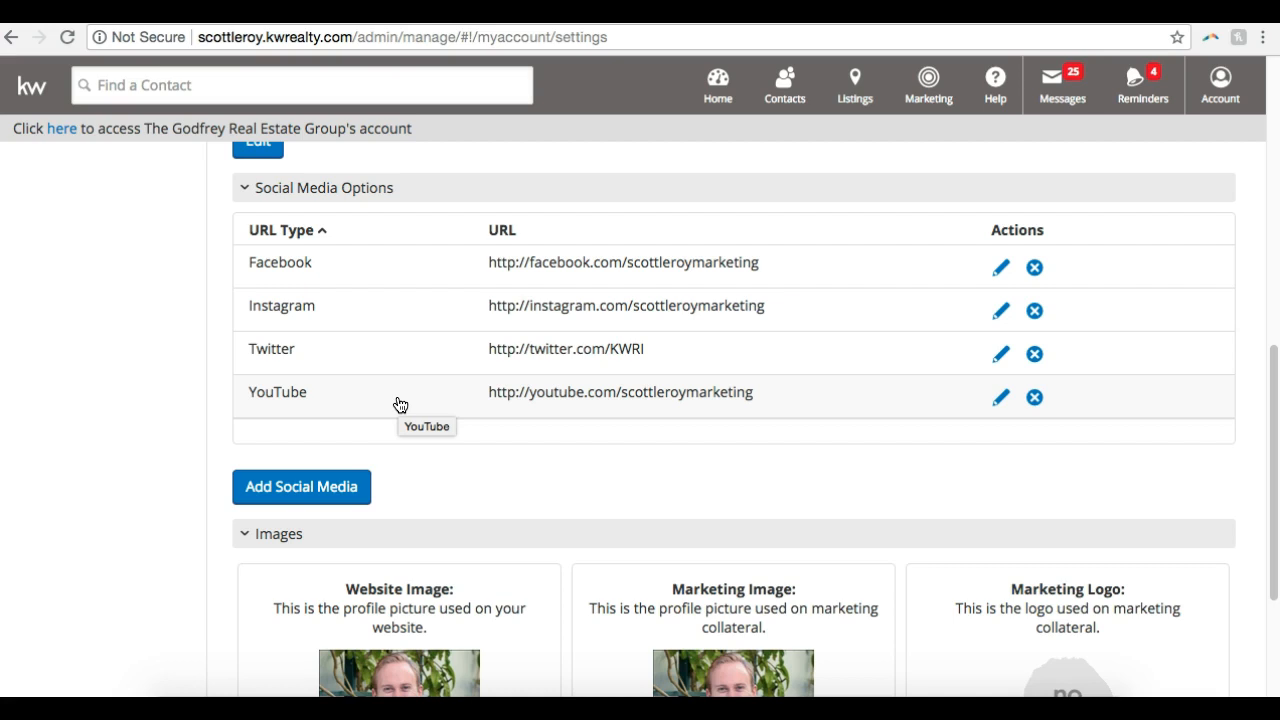
Check the website image, marketing image and marketing logo in the account settings, and open the campaign management page
{"action": "scroll", "coordinate": [400, 404], "scroll_direction": "down", "scroll_amount": 3}
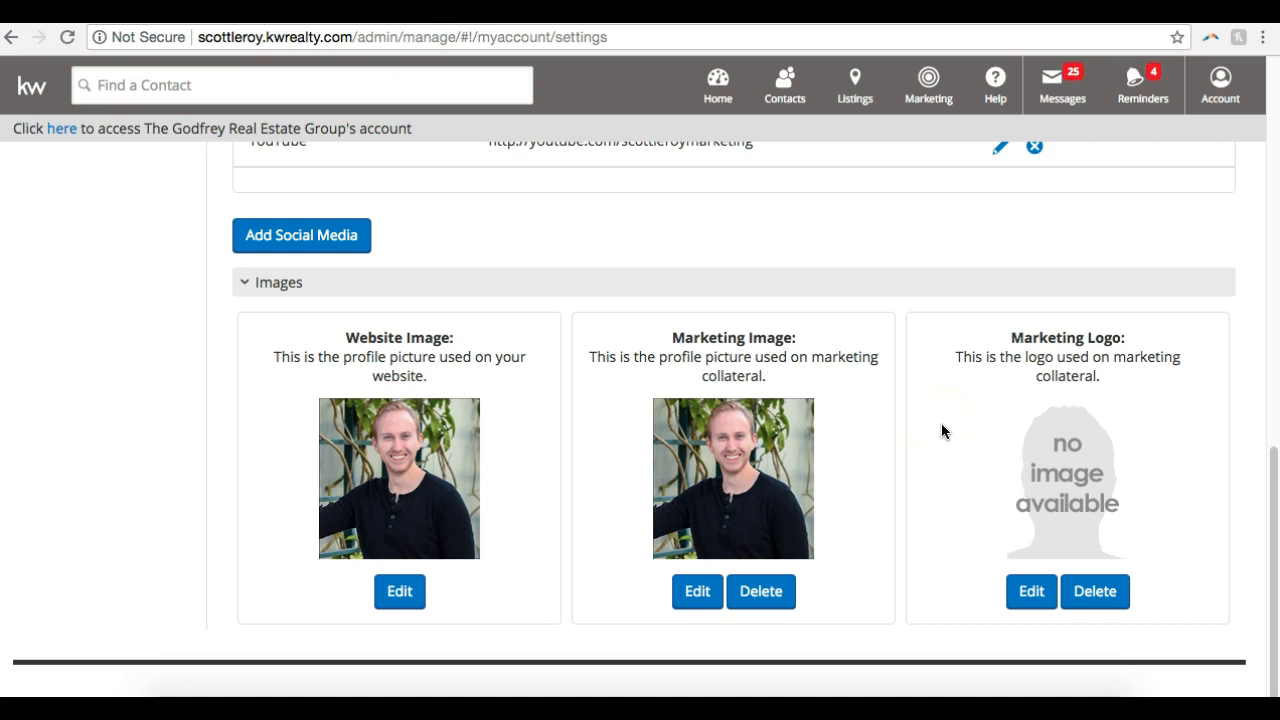
{"action": "scroll", "coordinate": [941, 425], "scroll_direction": "up", "scroll_amount": 8}
{"action": "scroll", "coordinate": [941, 430], "scroll_direction": "up", "scroll_amount": 3}
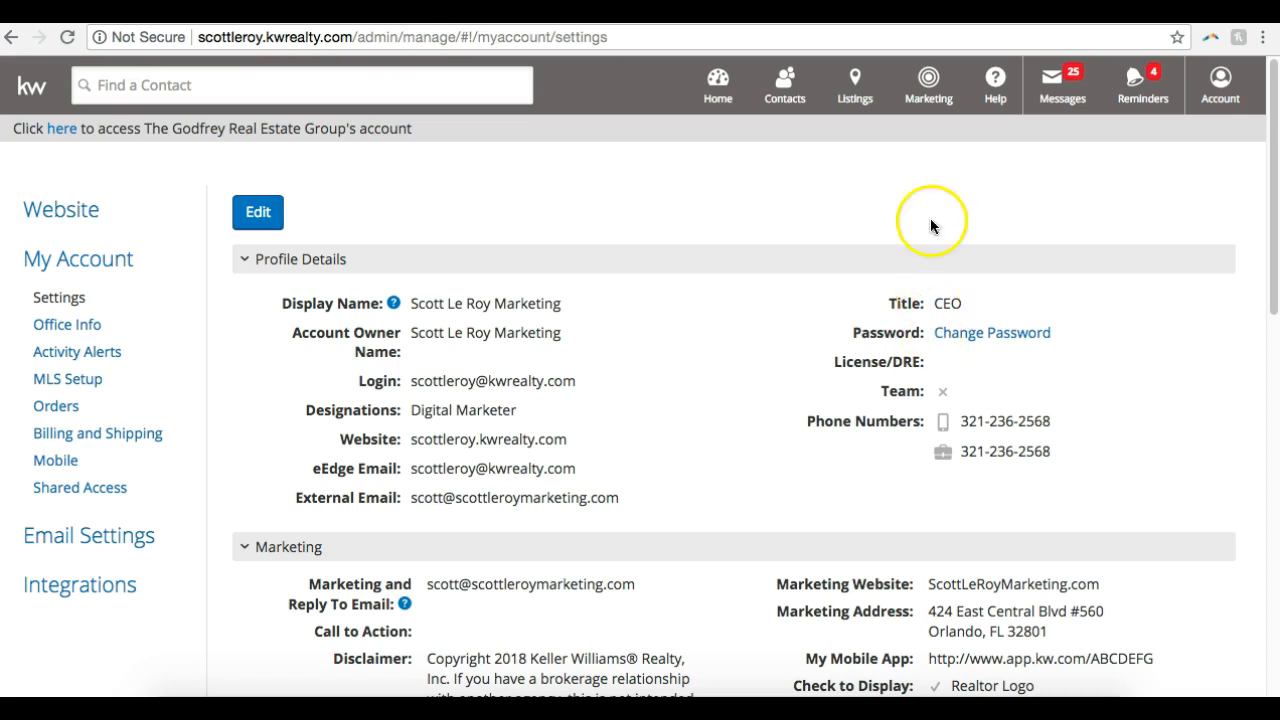
{"action": "left_click", "coordinate": [938, 100]}
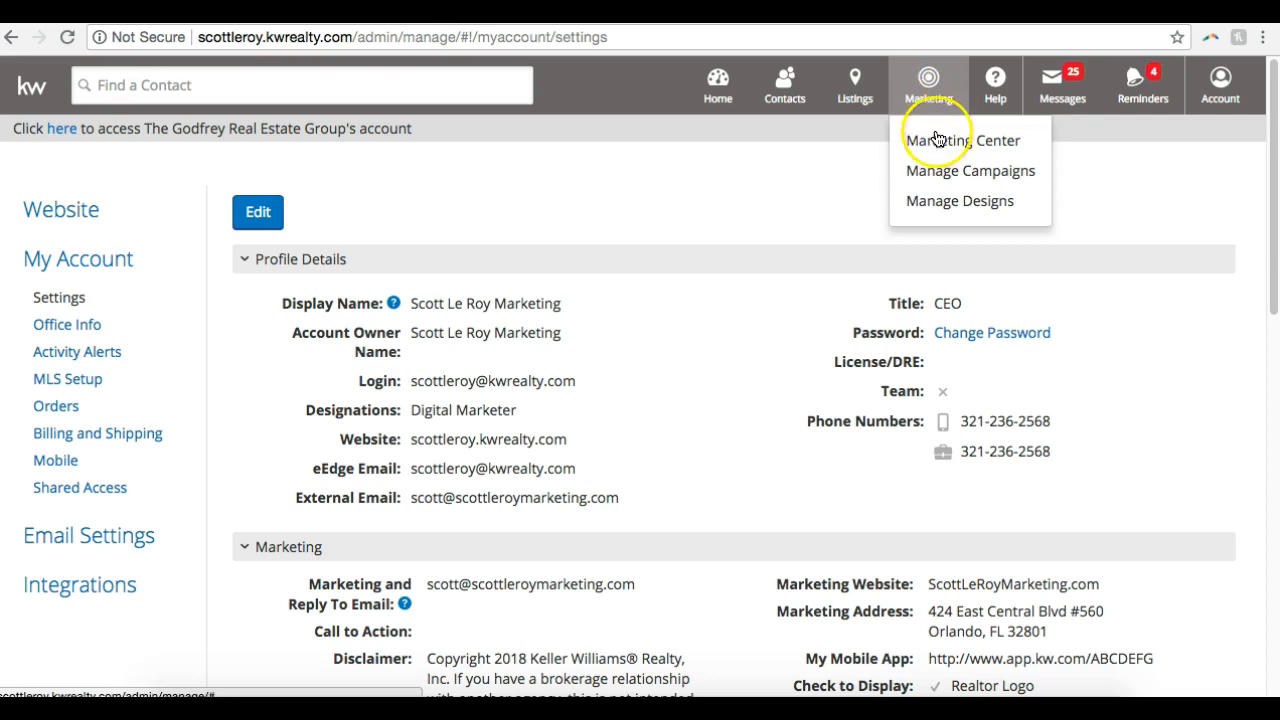
{"action": "left_click", "coordinate": [1011, 175]}
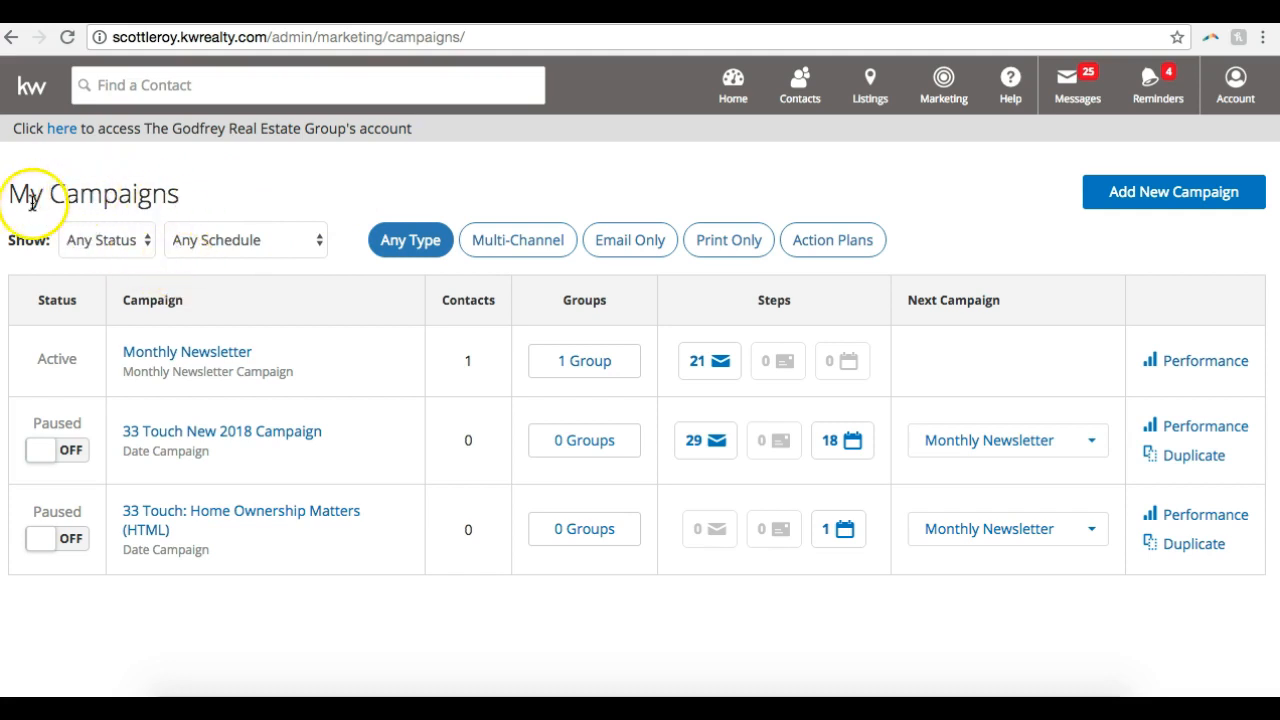
Review the status and schedule filter options available for the campaign list, leaving both filters unchanged
{"action": "left_click", "coordinate": [110, 246]}
{"action": "left_click", "coordinate": [197, 201]}
{"action": "left_click", "coordinate": [168, 207]}
{"action": "left_click", "coordinate": [112, 245]}
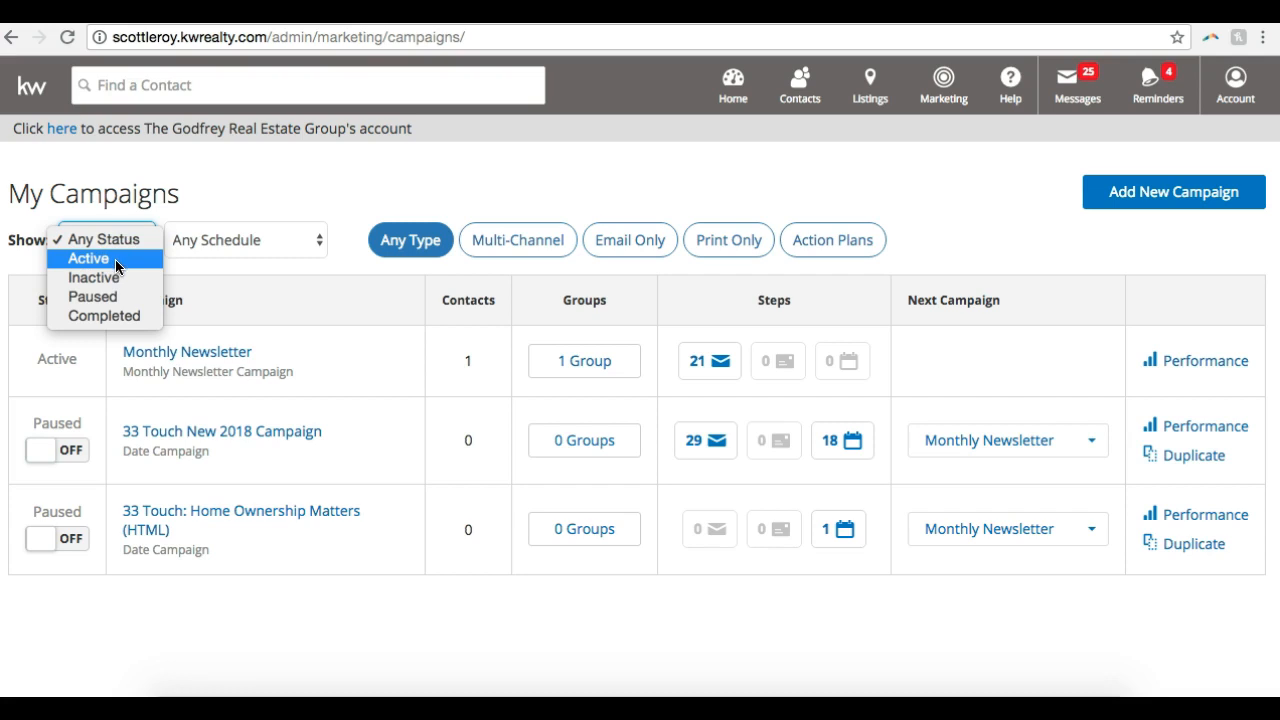
{"action": "left_click", "coordinate": [249, 218]}
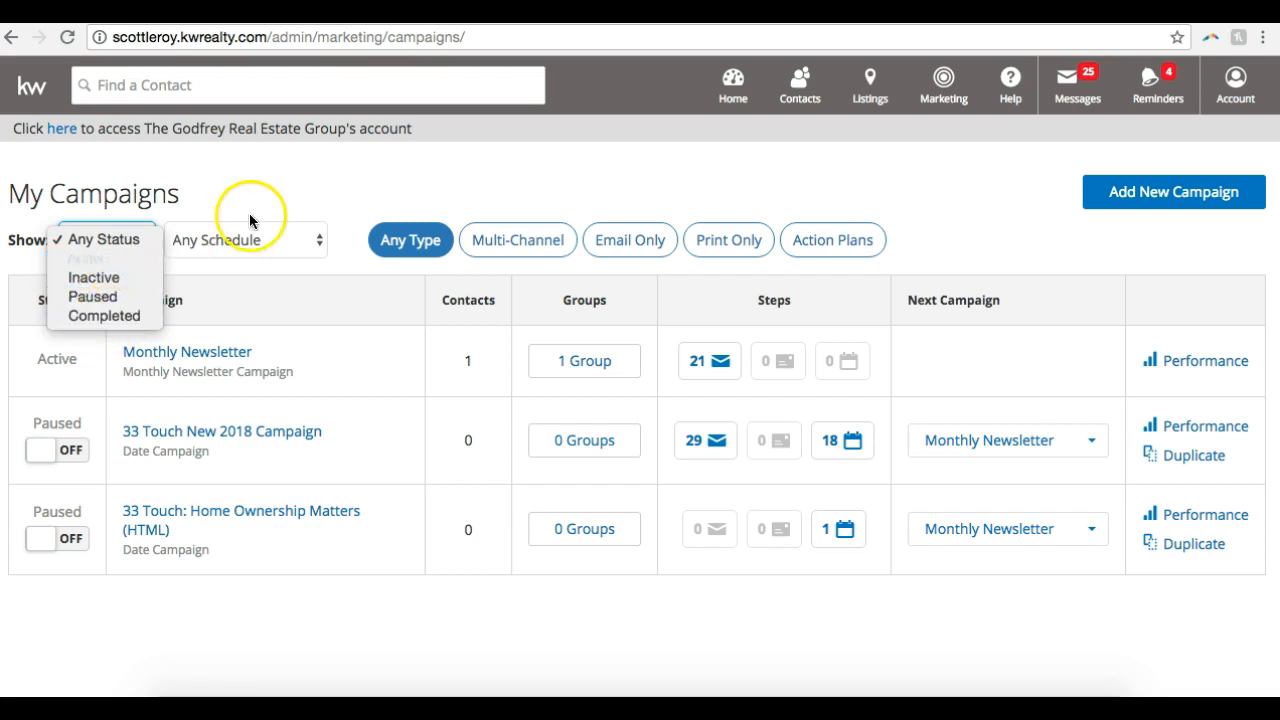
{"action": "left_click", "coordinate": [268, 239]}
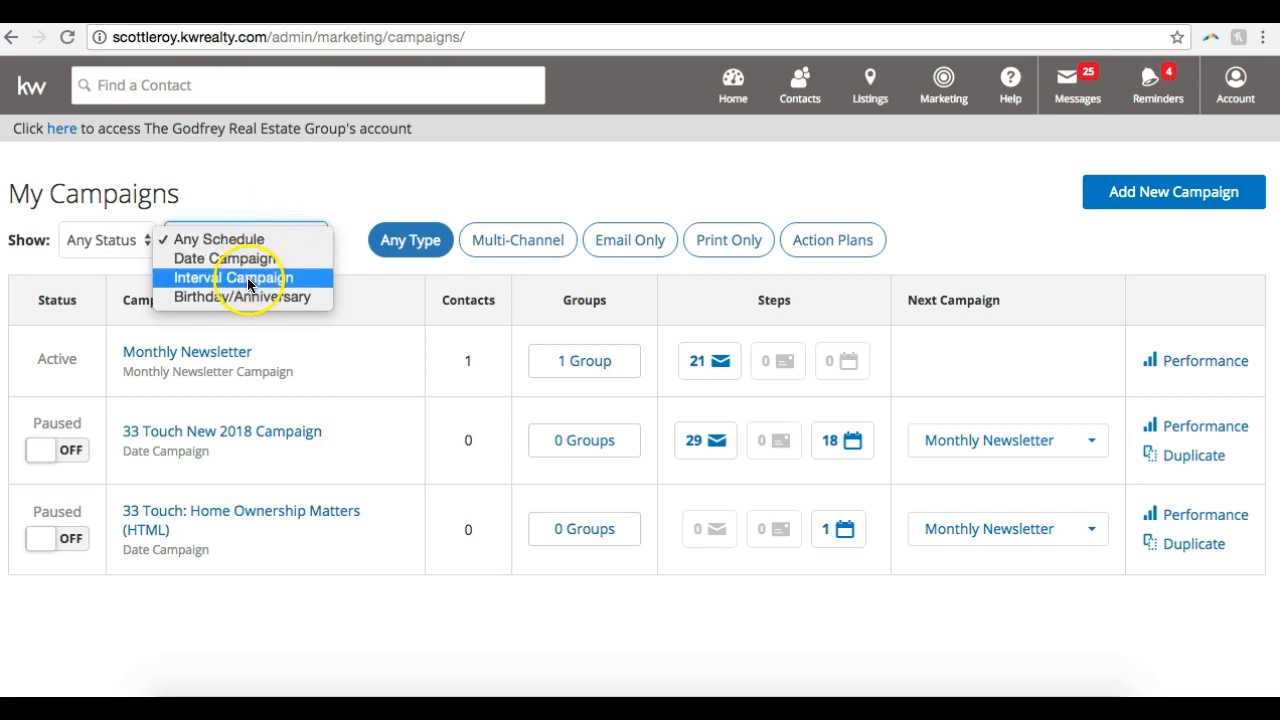
{"action": "left_click", "coordinate": [286, 163]}
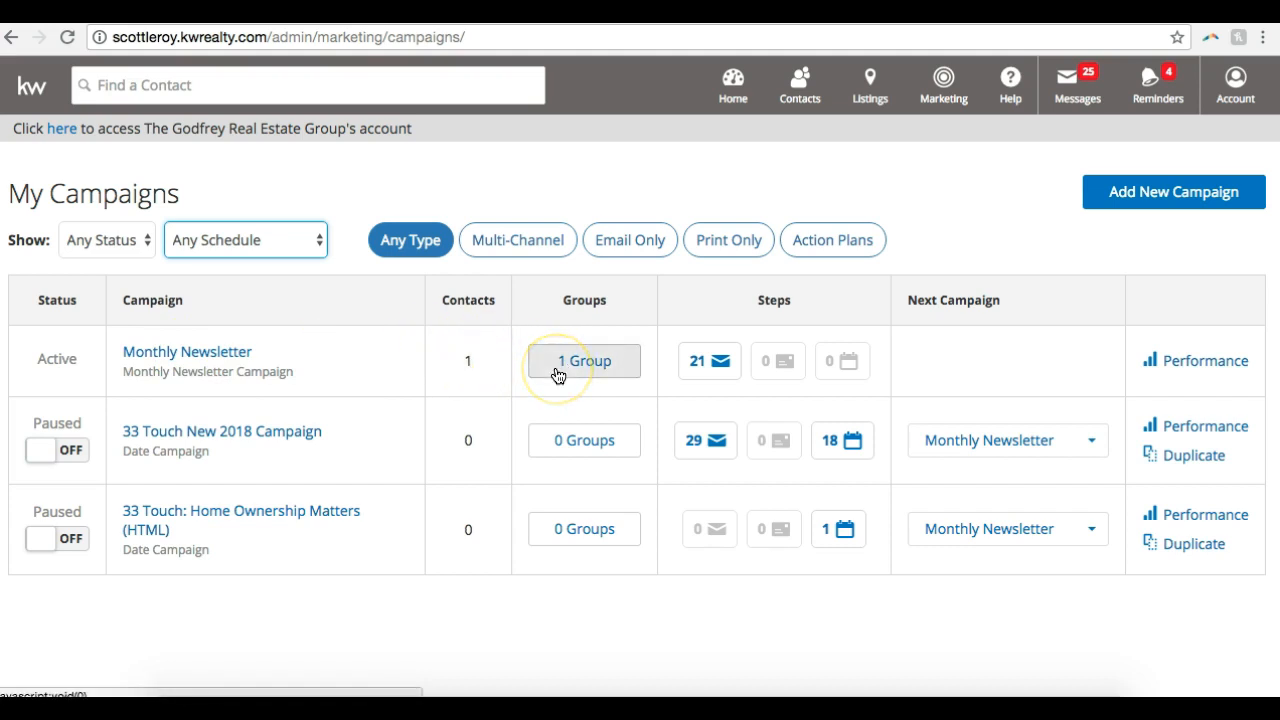
{"action": "left_click", "coordinate": [640, 181]}
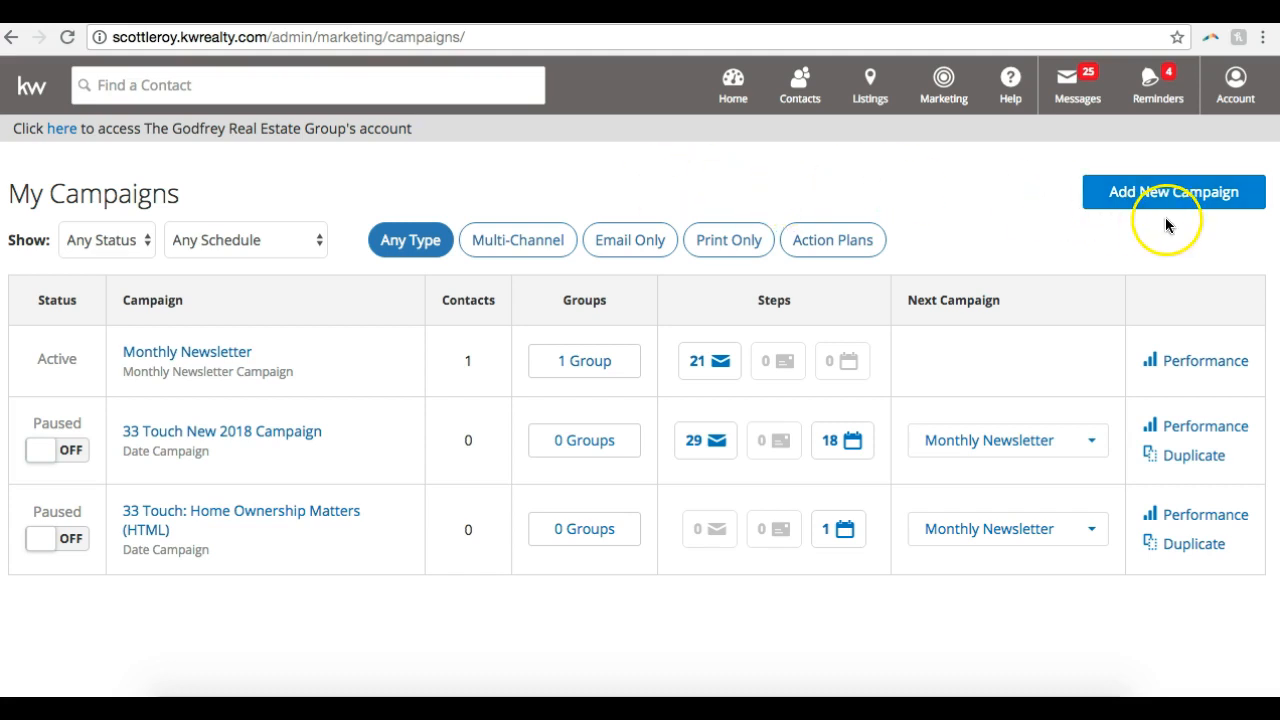
Start adding a new campaign and look through the available campaign templates
{"action": "left_click", "coordinate": [1107, 203]}
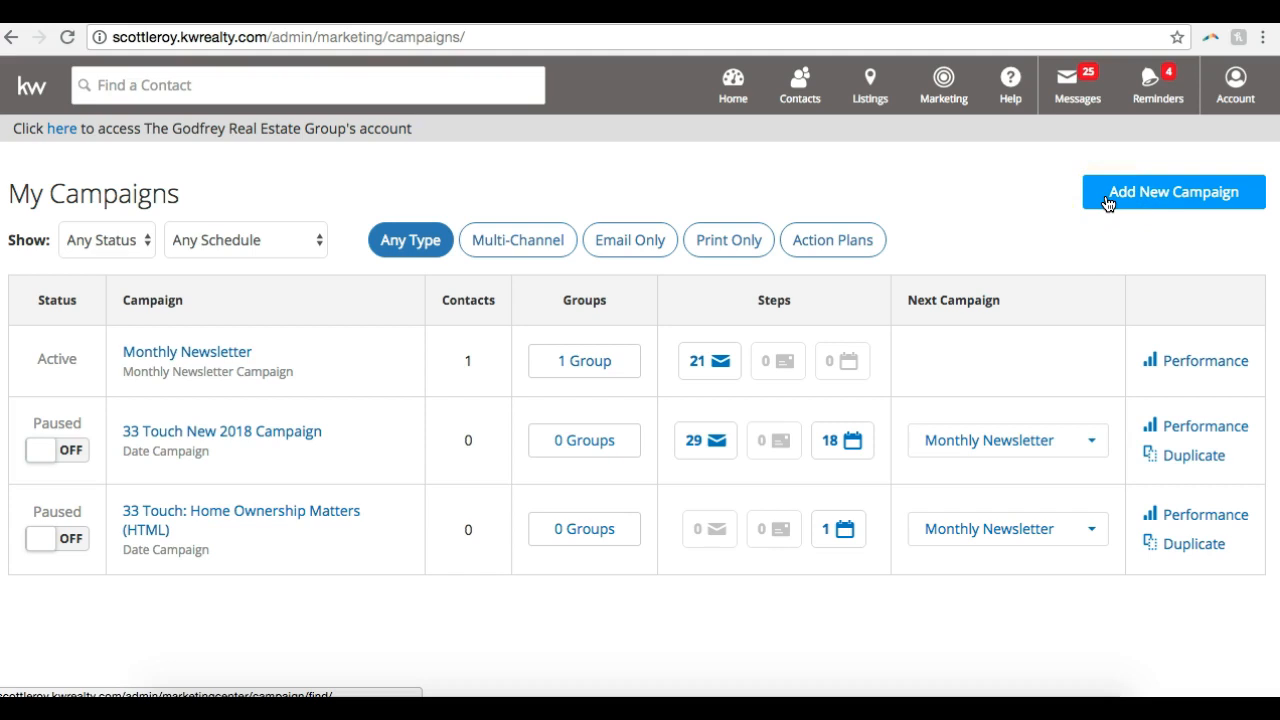
{"action": "left_click", "coordinate": [1107, 203]}
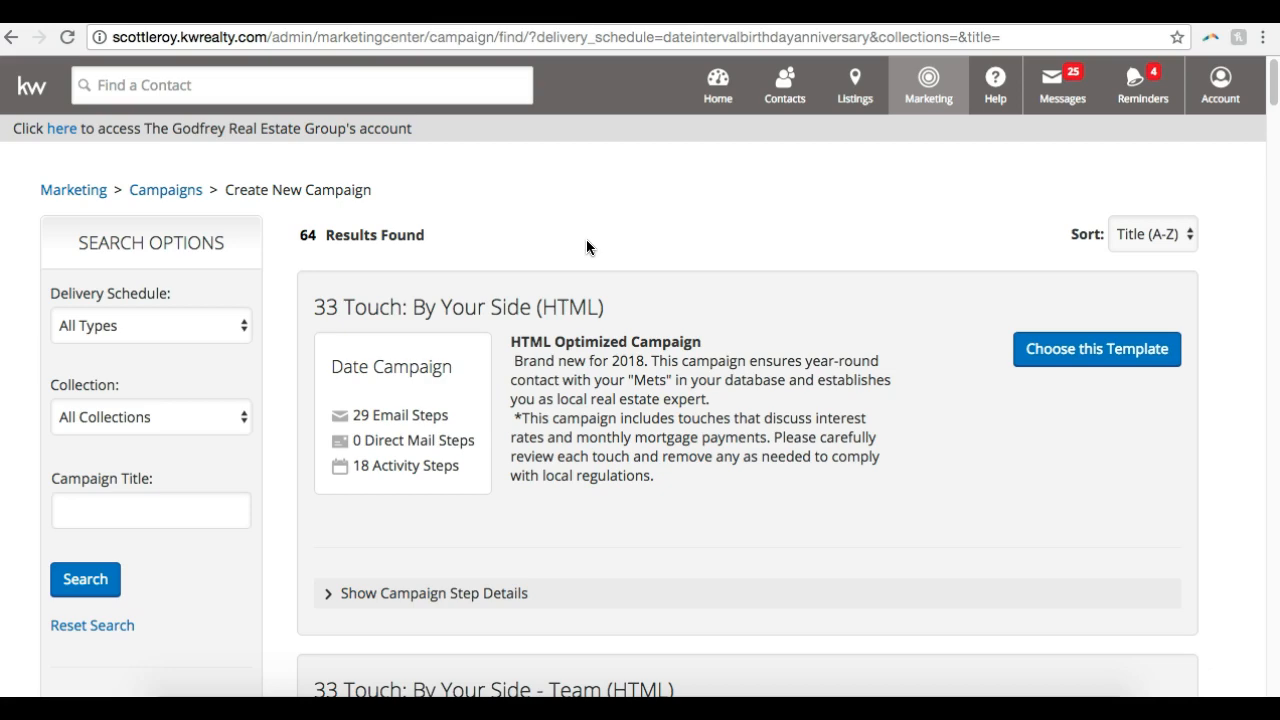
{"action": "scroll", "coordinate": [586, 240], "scroll_direction": "down", "scroll_amount": 10}
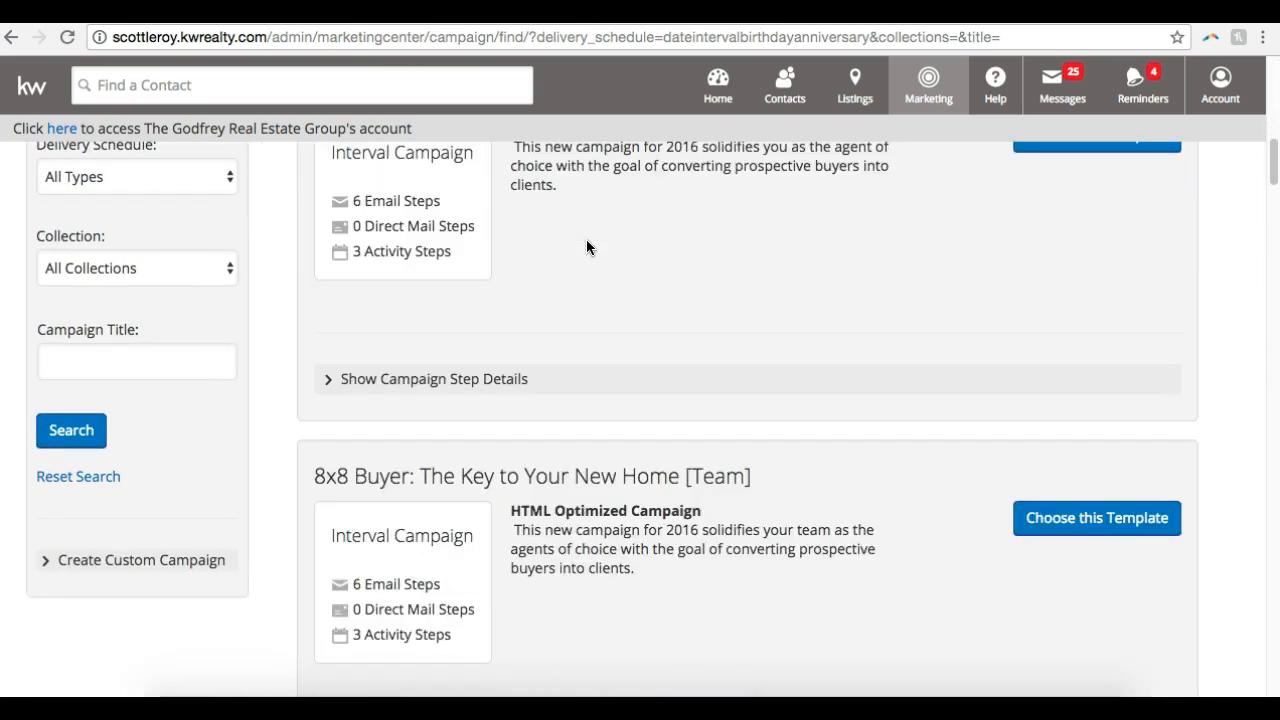
{"action": "scroll", "coordinate": [587, 247], "scroll_direction": "down", "scroll_amount": 20}
{"action": "scroll", "coordinate": [570, 279], "scroll_direction": "up", "scroll_amount": 1}
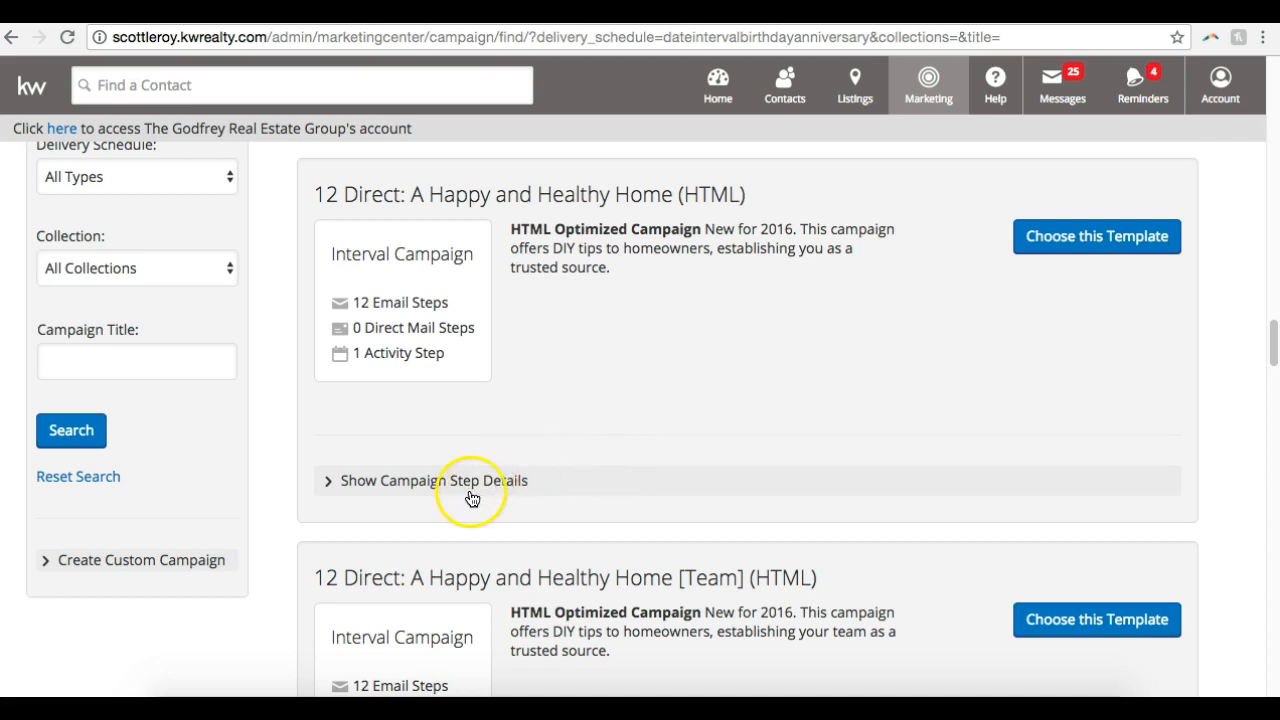
Show the step details of the "12 Direct: A Happy and Healthy Home (HTML)" template and preview its Step 1 email
{"action": "left_click", "coordinate": [371, 482]}
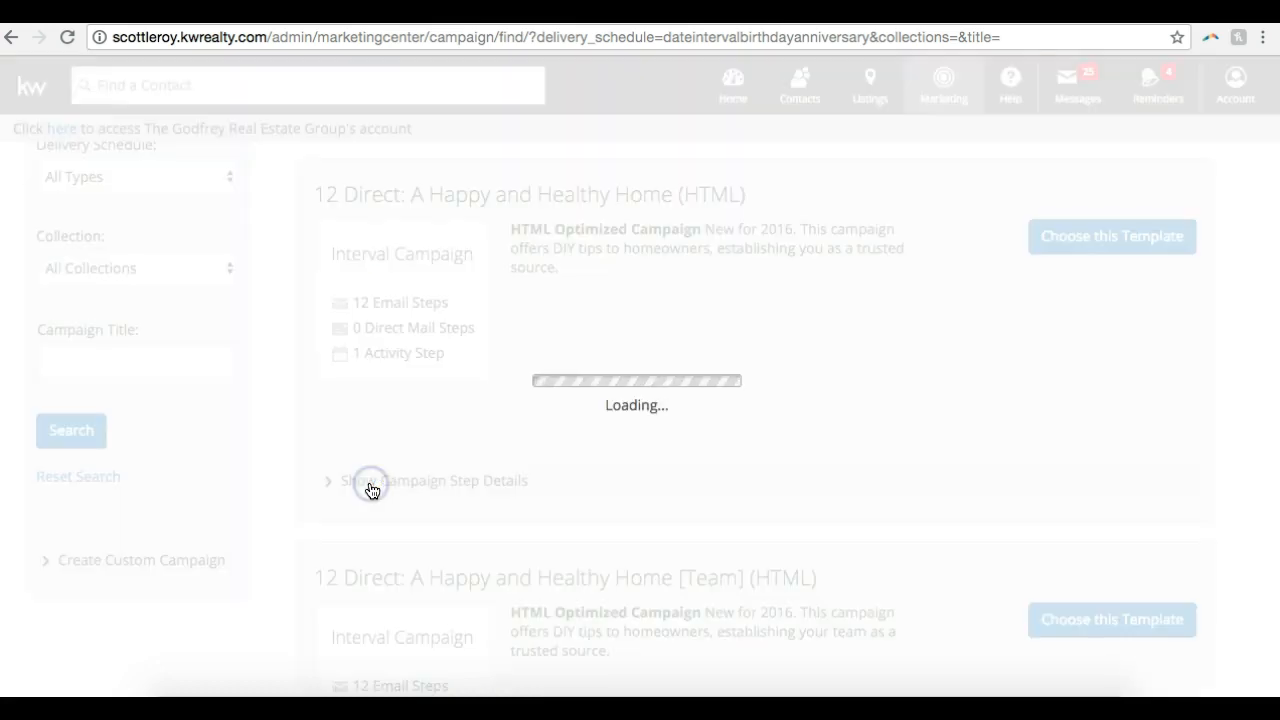
{"action": "scroll", "coordinate": [371, 490], "scroll_direction": "down", "scroll_amount": 1}
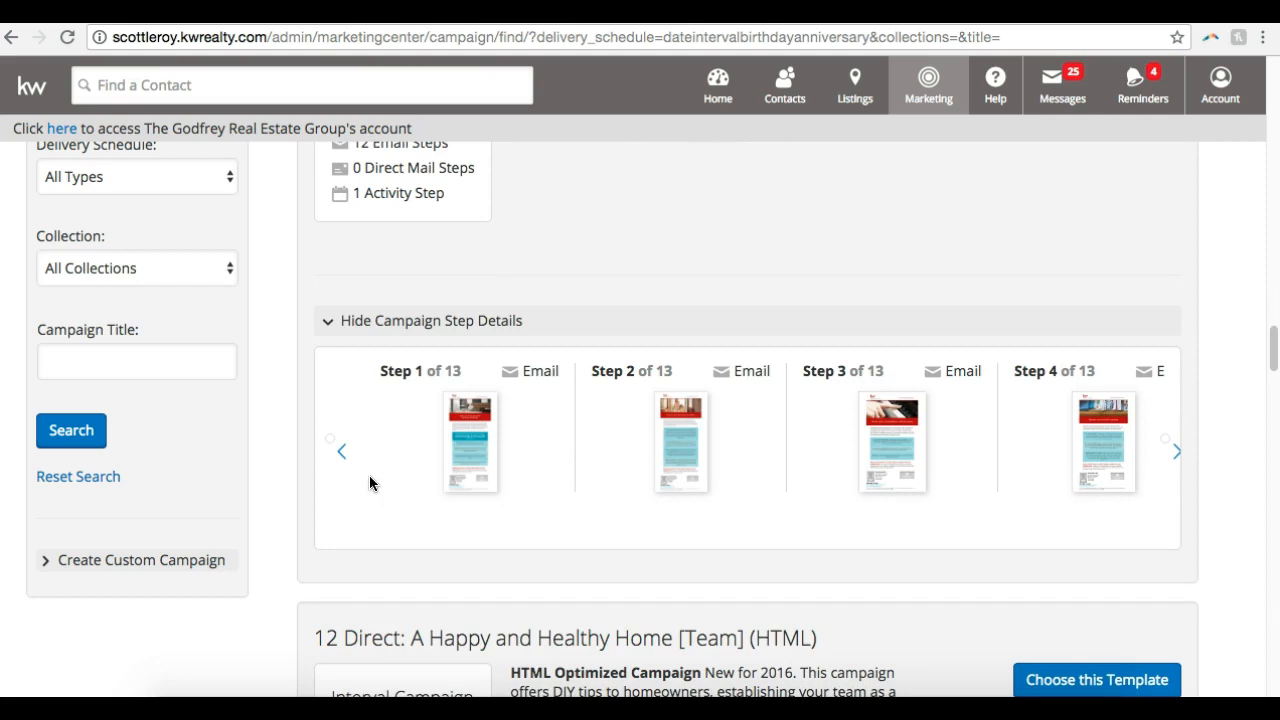
{"action": "left_click", "coordinate": [466, 434]}
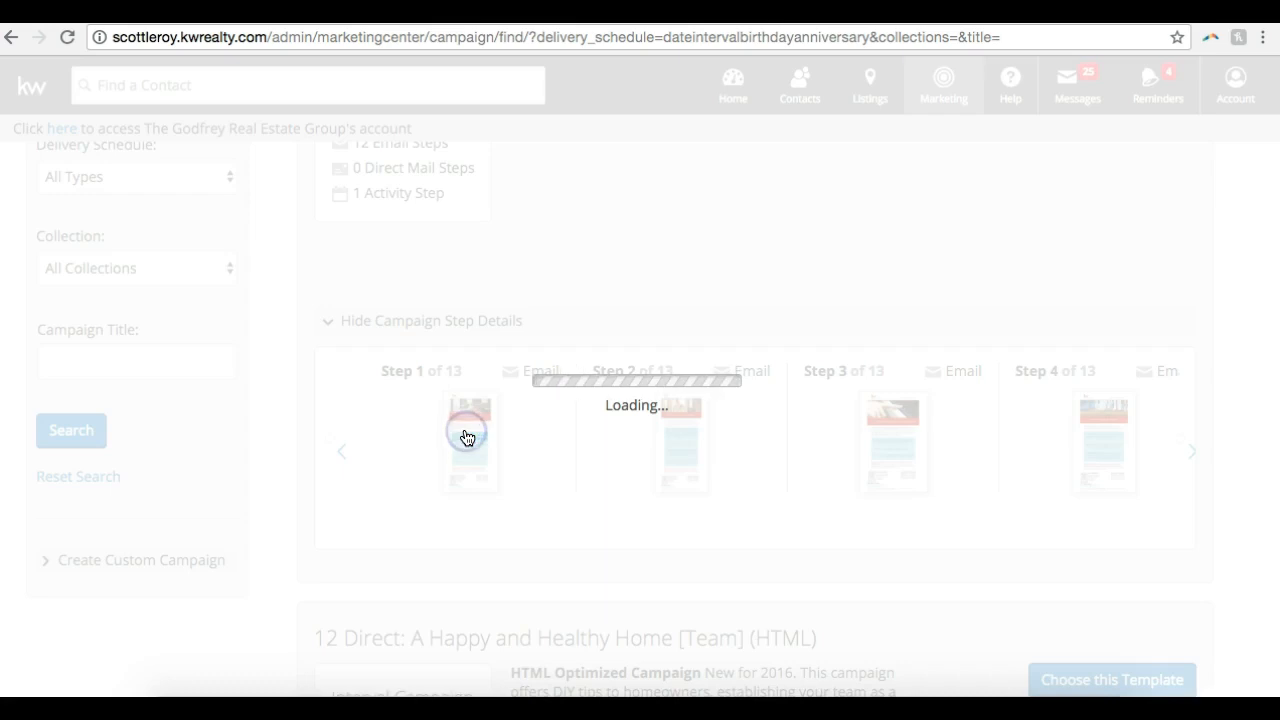
{"action": "scroll", "coordinate": [466, 437], "scroll_direction": "up", "scroll_amount": 8}
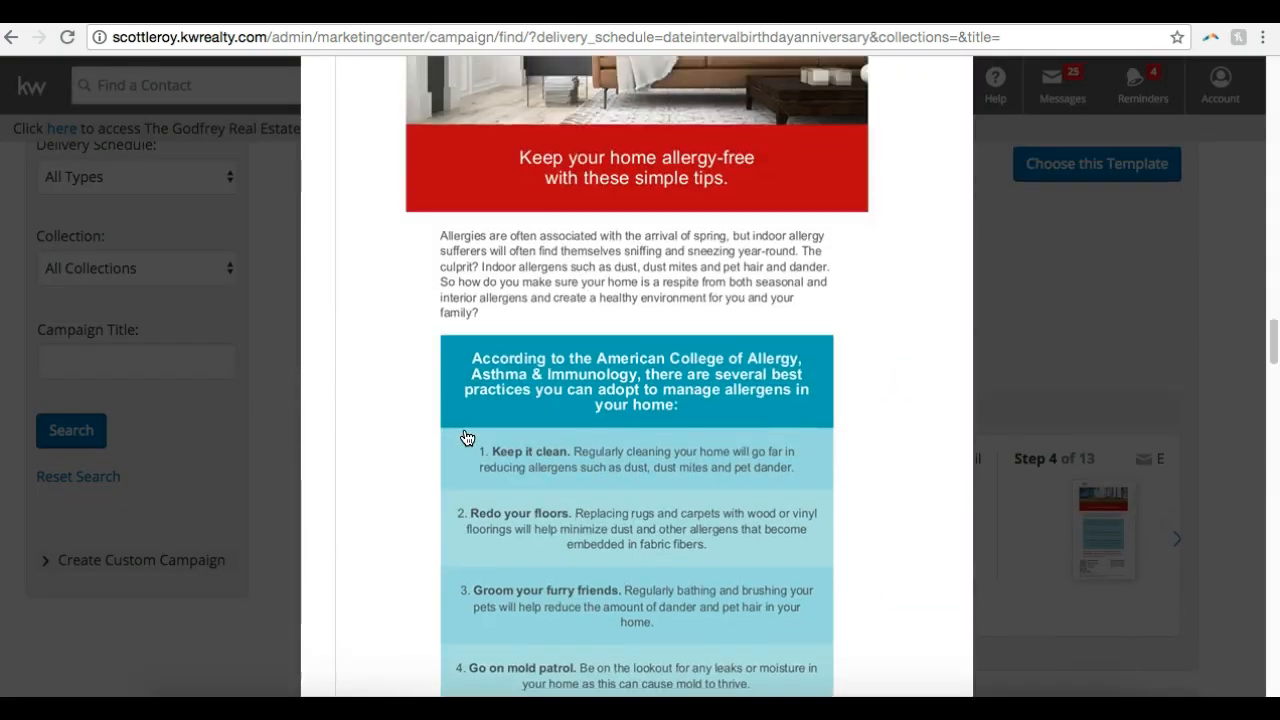
{"action": "scroll", "coordinate": [466, 437], "scroll_direction": "up", "scroll_amount": 5}
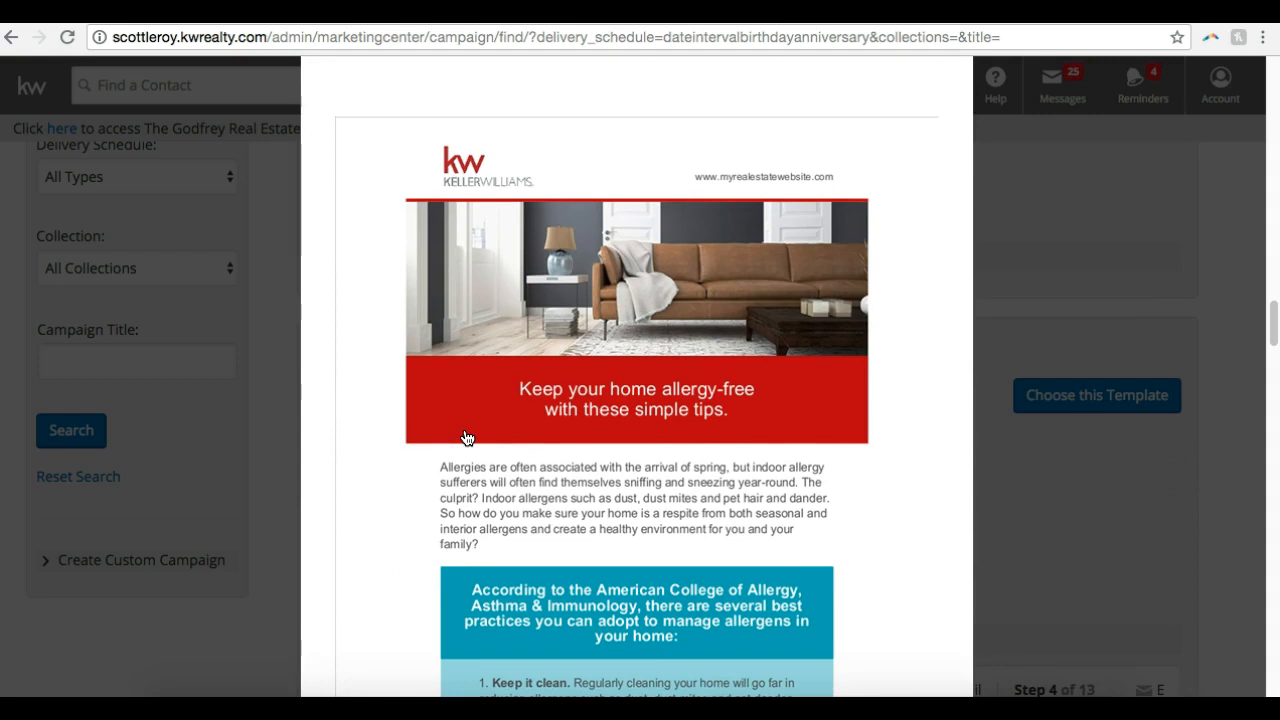
{"action": "scroll", "coordinate": [466, 437], "scroll_direction": "down", "scroll_amount": 6}
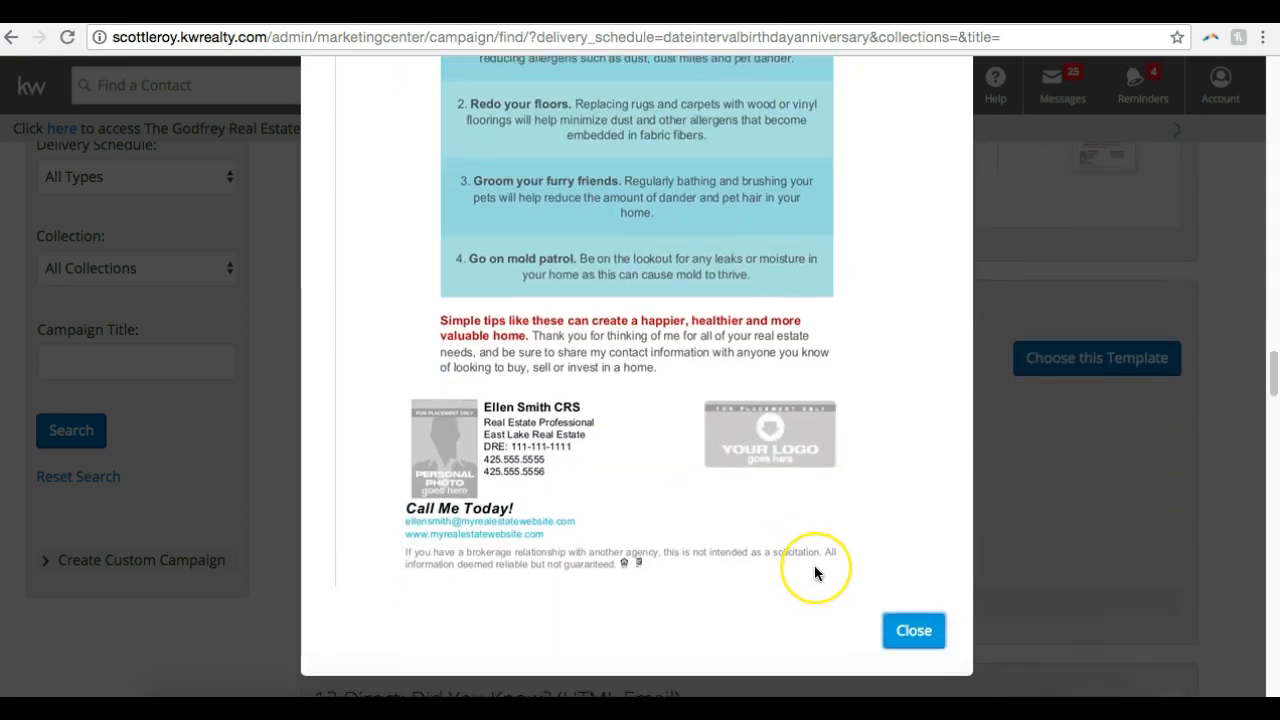
{"action": "left_click", "coordinate": [916, 631]}
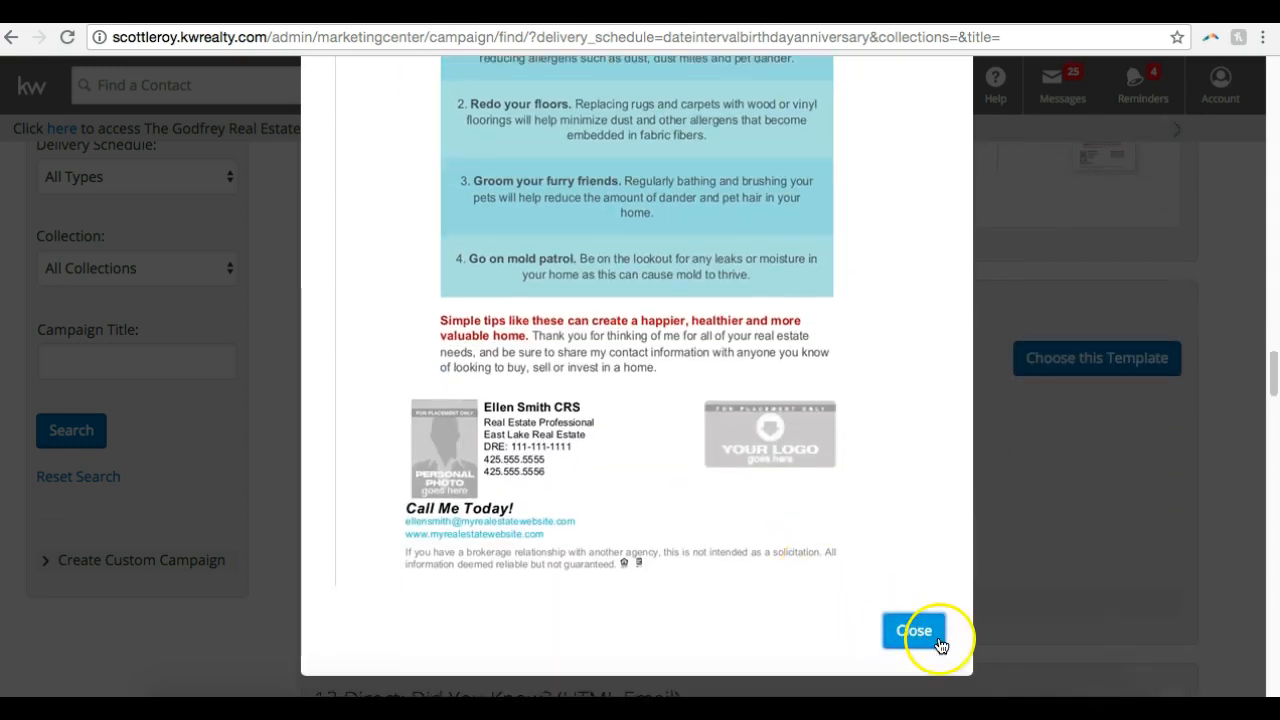
Close the email preview and look through the 12 Direct templates, comparing their HTML, multi-channel, print and team versions
{"action": "scroll", "coordinate": [800, 250], "scroll_direction": "down", "scroll_amount": 10}
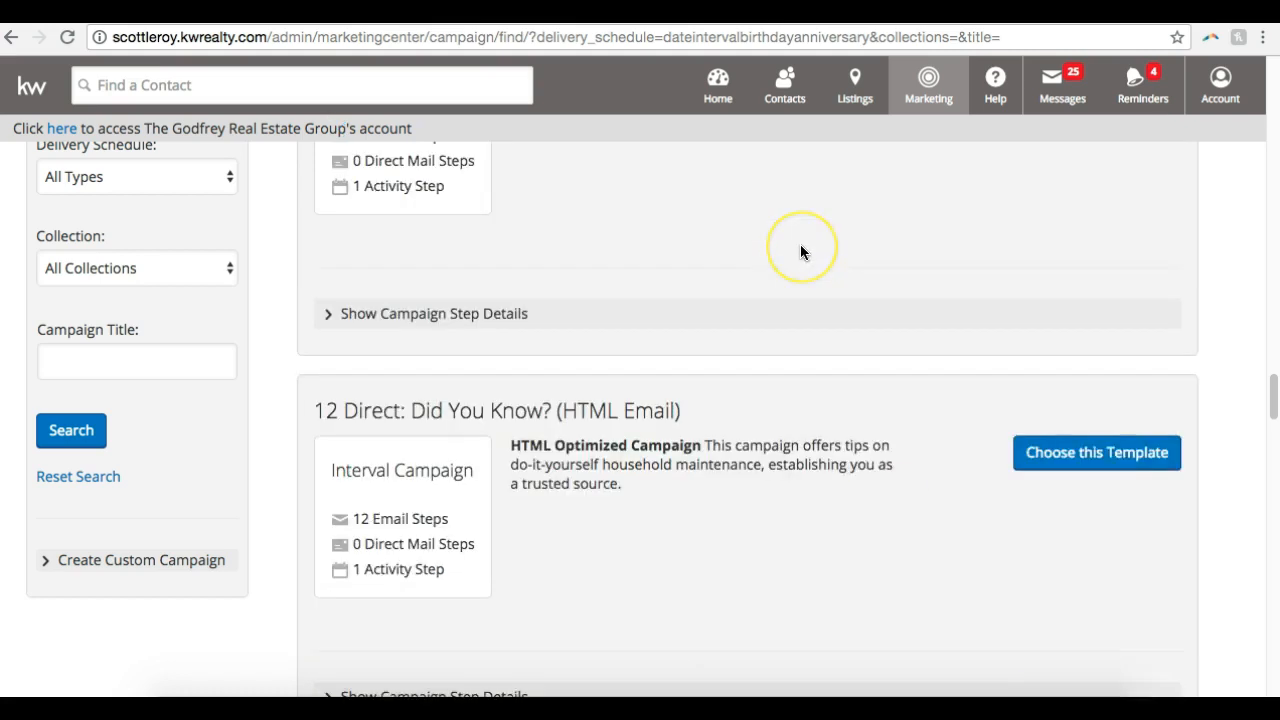
{"action": "scroll", "coordinate": [800, 257], "scroll_direction": "down", "scroll_amount": 10}
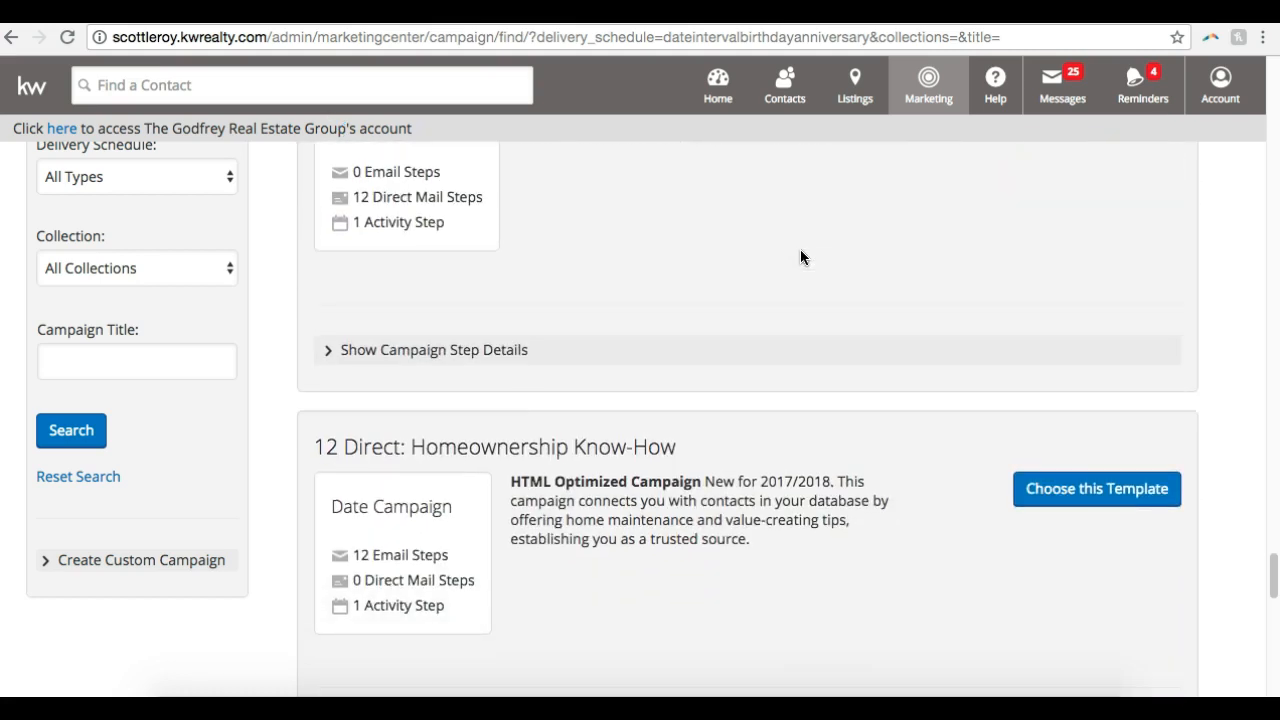
{"action": "scroll", "coordinate": [800, 257], "scroll_direction": "up", "scroll_amount": 5}
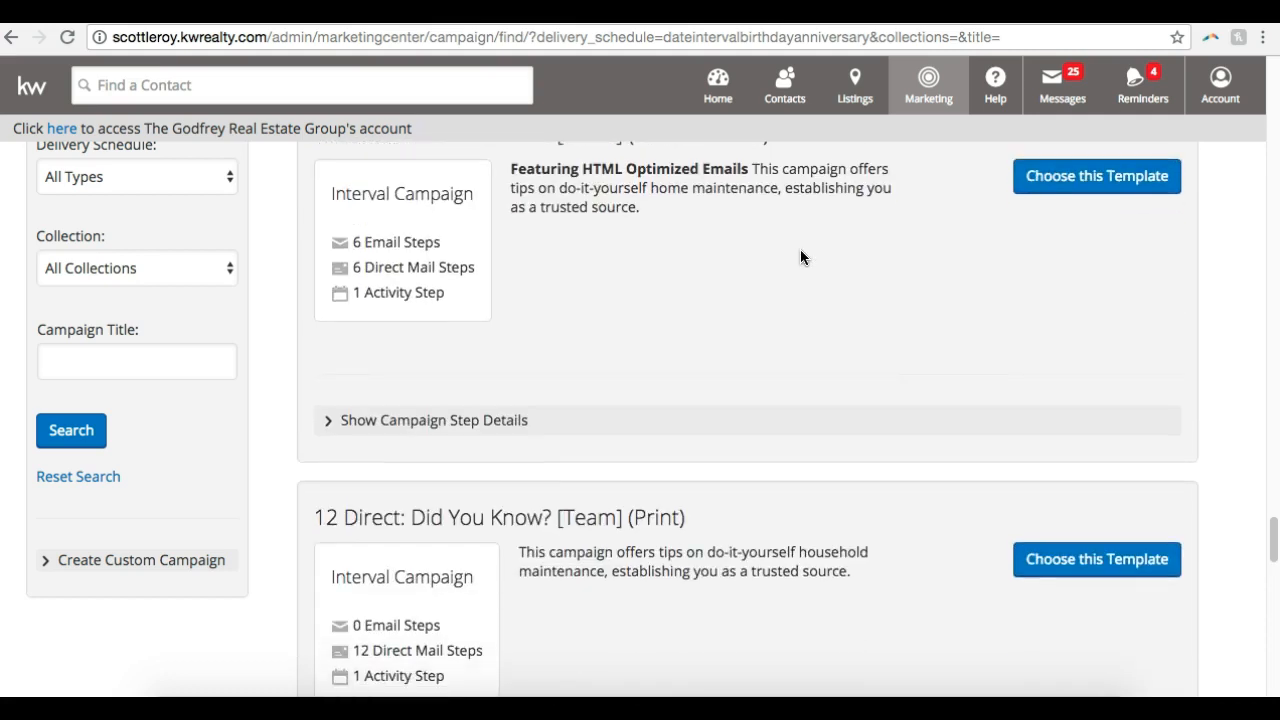
{"action": "scroll", "coordinate": [800, 257], "scroll_direction": "down", "scroll_amount": 2}
{"action": "scroll", "coordinate": [800, 257], "scroll_direction": "up", "scroll_amount": 7}
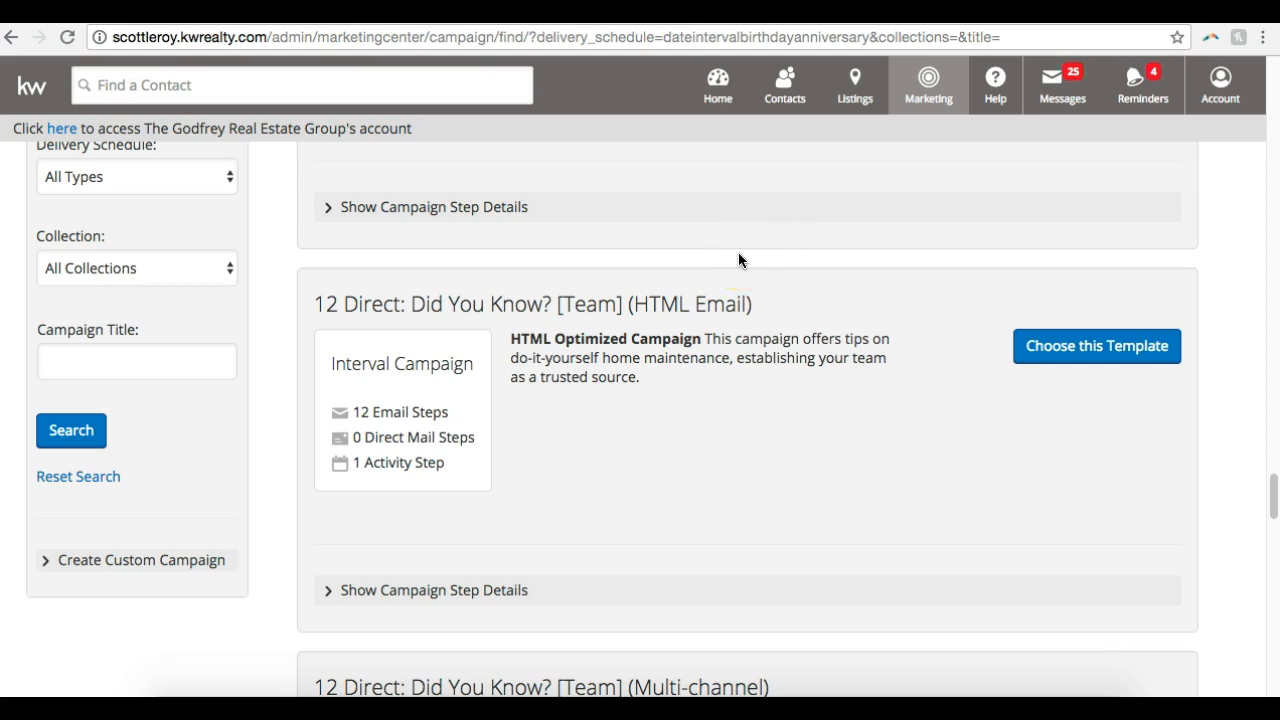
{"action": "scroll", "coordinate": [738, 258], "scroll_direction": "down", "scroll_amount": 1}
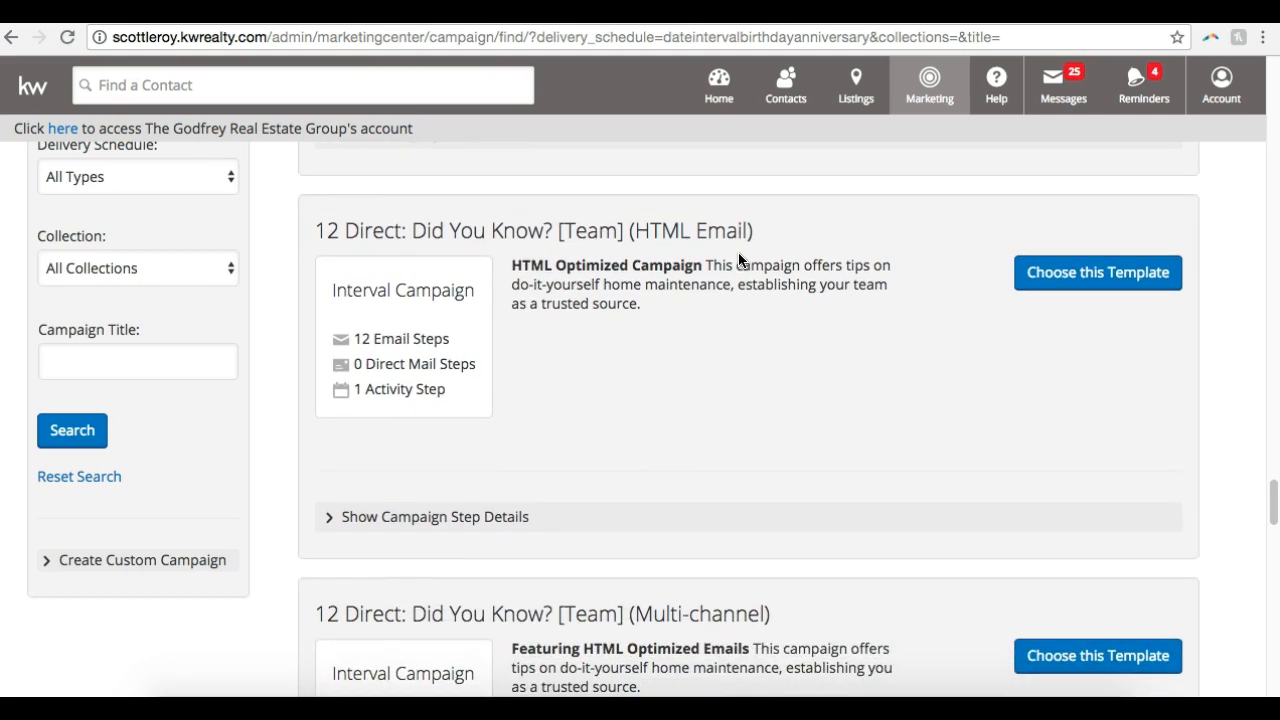
{"action": "scroll", "coordinate": [736, 264], "scroll_direction": "down", "scroll_amount": 3}
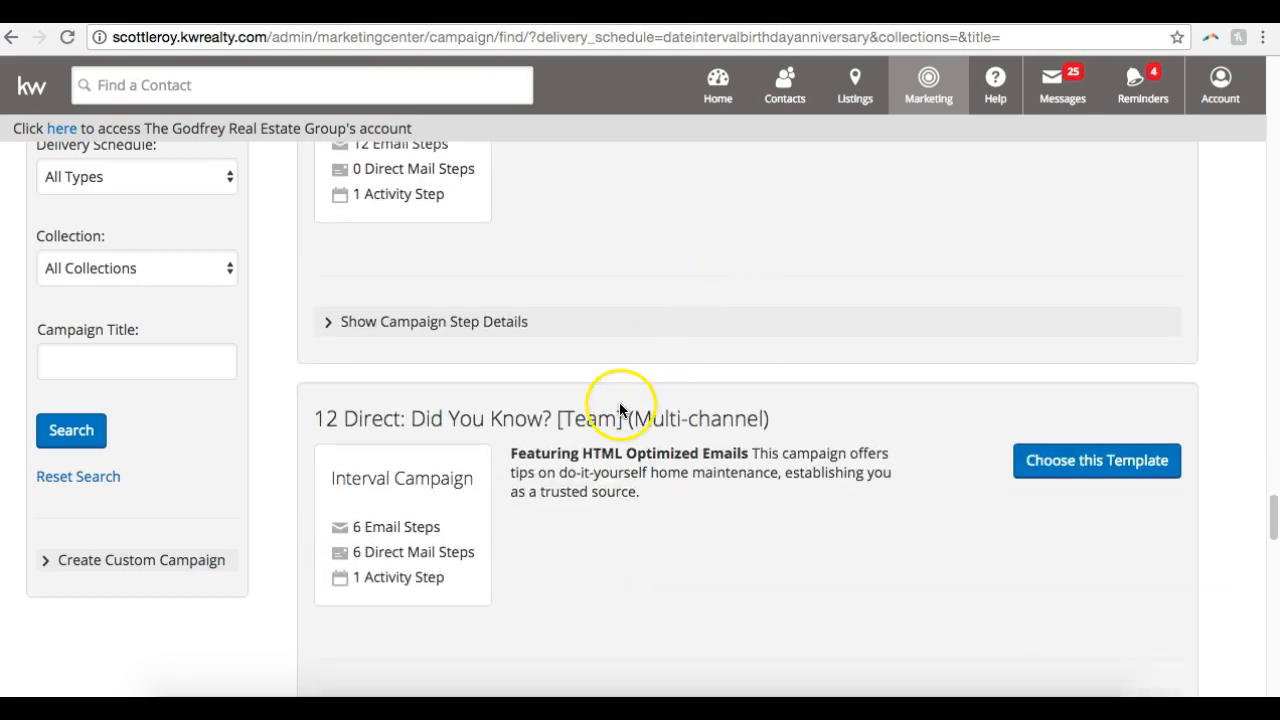
{"action": "scroll", "coordinate": [647, 490], "scroll_direction": "down", "scroll_amount": 1}
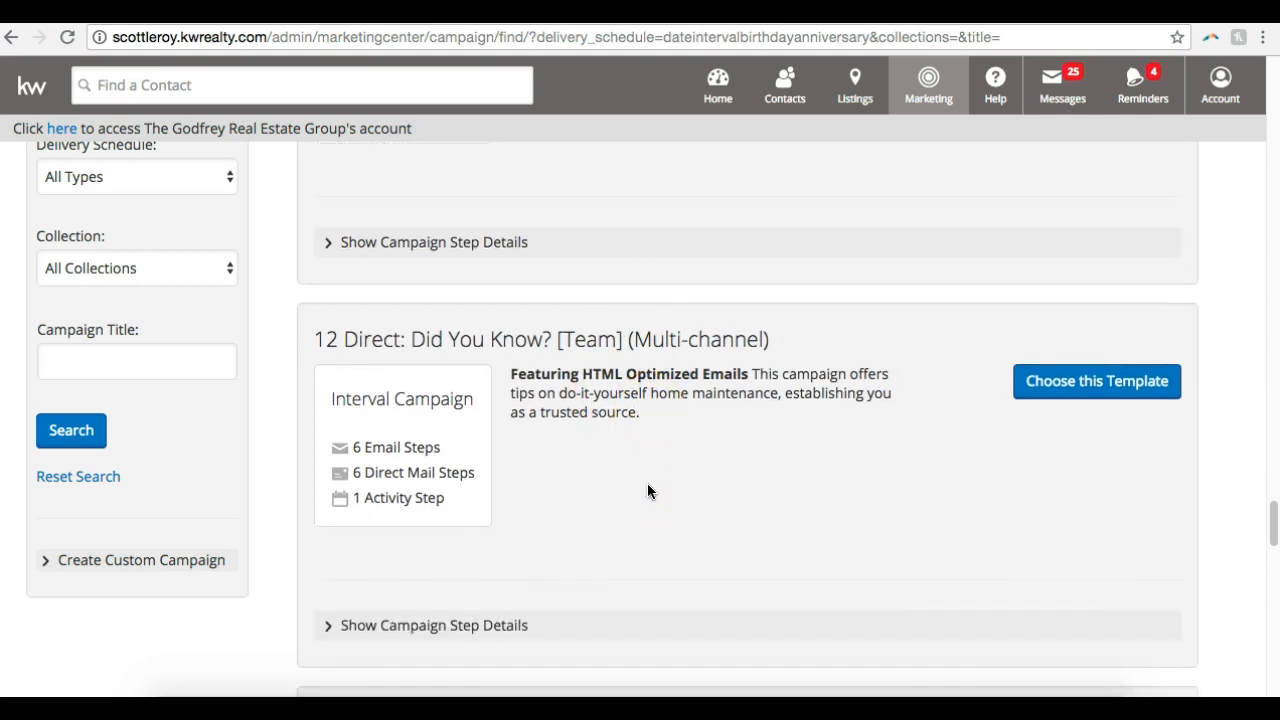
{"action": "scroll", "coordinate": [647, 491], "scroll_direction": "down", "scroll_amount": 5}
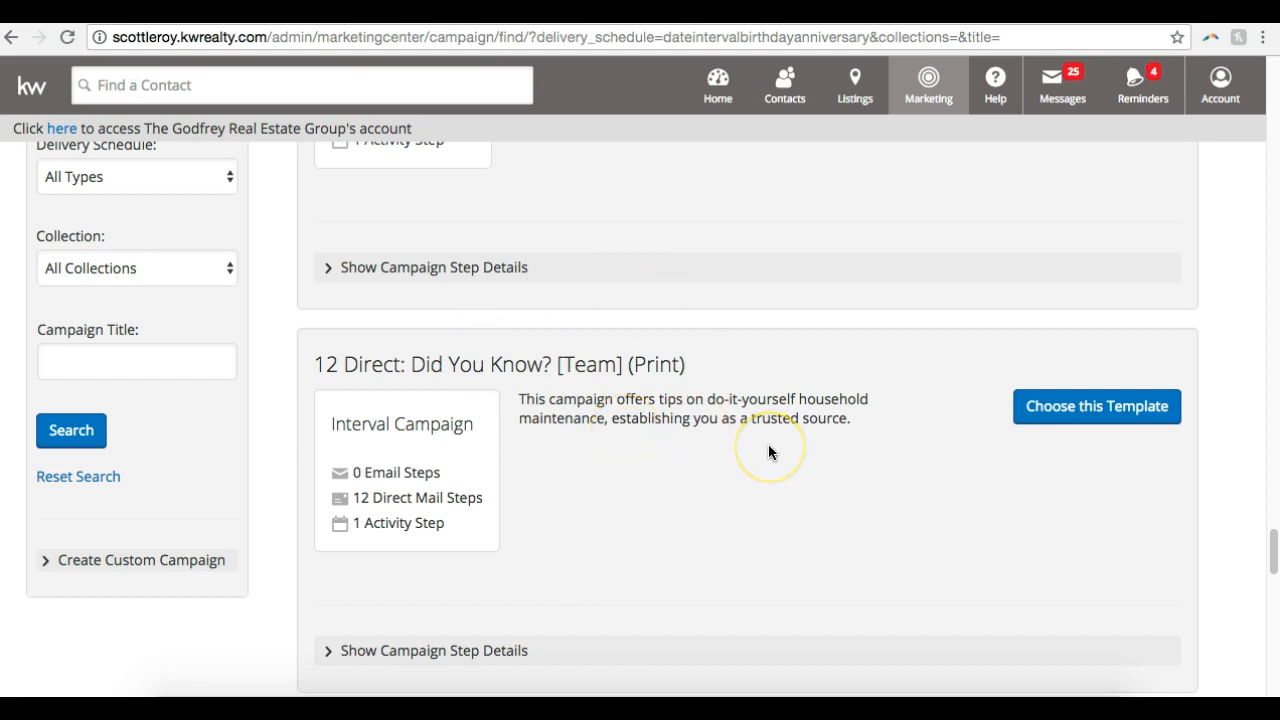
{"action": "scroll", "coordinate": [768, 450], "scroll_direction": "down", "scroll_amount": 7}
{"action": "scroll", "coordinate": [768, 452], "scroll_direction": "down", "scroll_amount": 12}
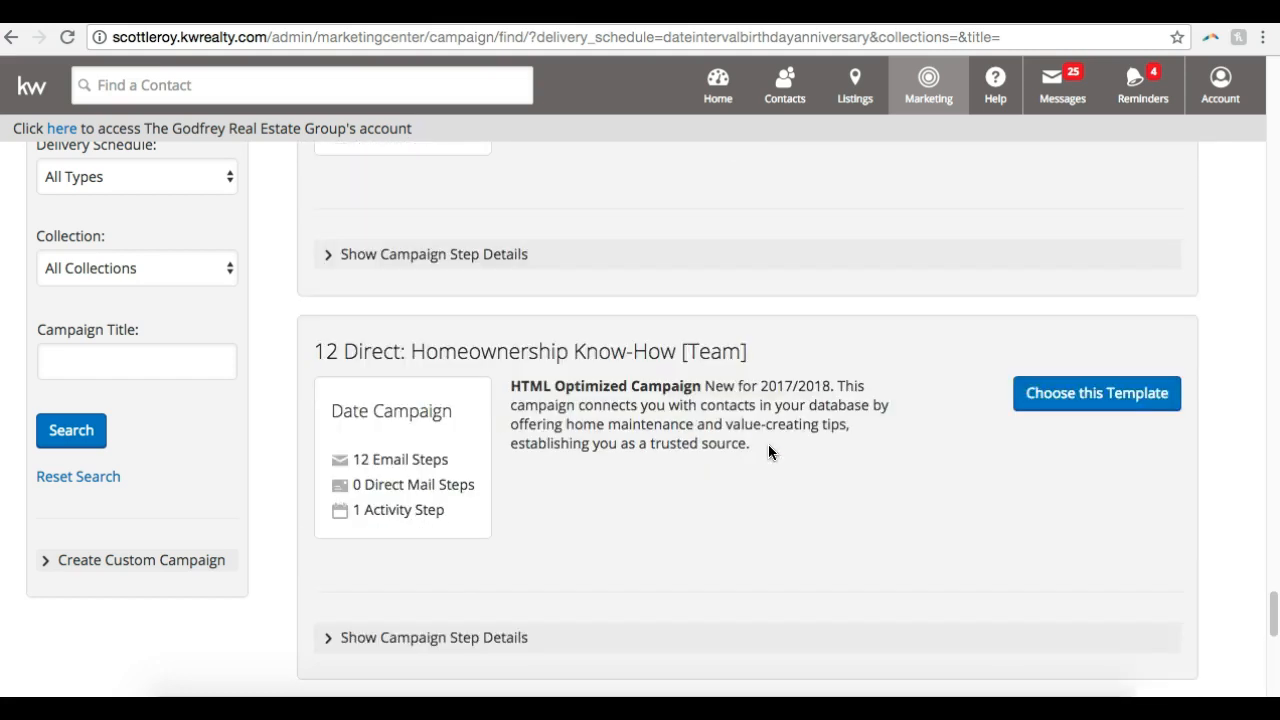
{"action": "scroll", "coordinate": [768, 452], "scroll_direction": "down", "scroll_amount": 12}
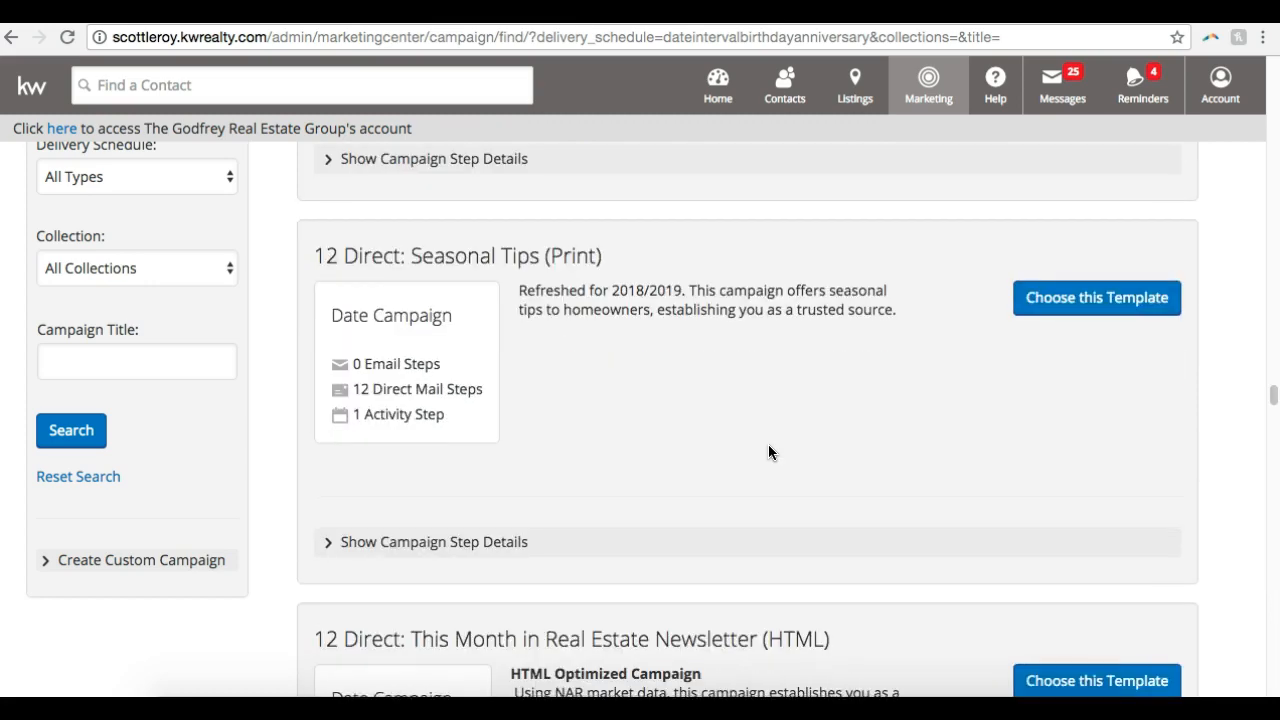
Review the 33 Touch templates and the 8x8 Buyer and 8x8 Seller templates in the campaign template list
{"action": "scroll", "coordinate": [764, 463], "scroll_direction": "down", "scroll_amount": 12}
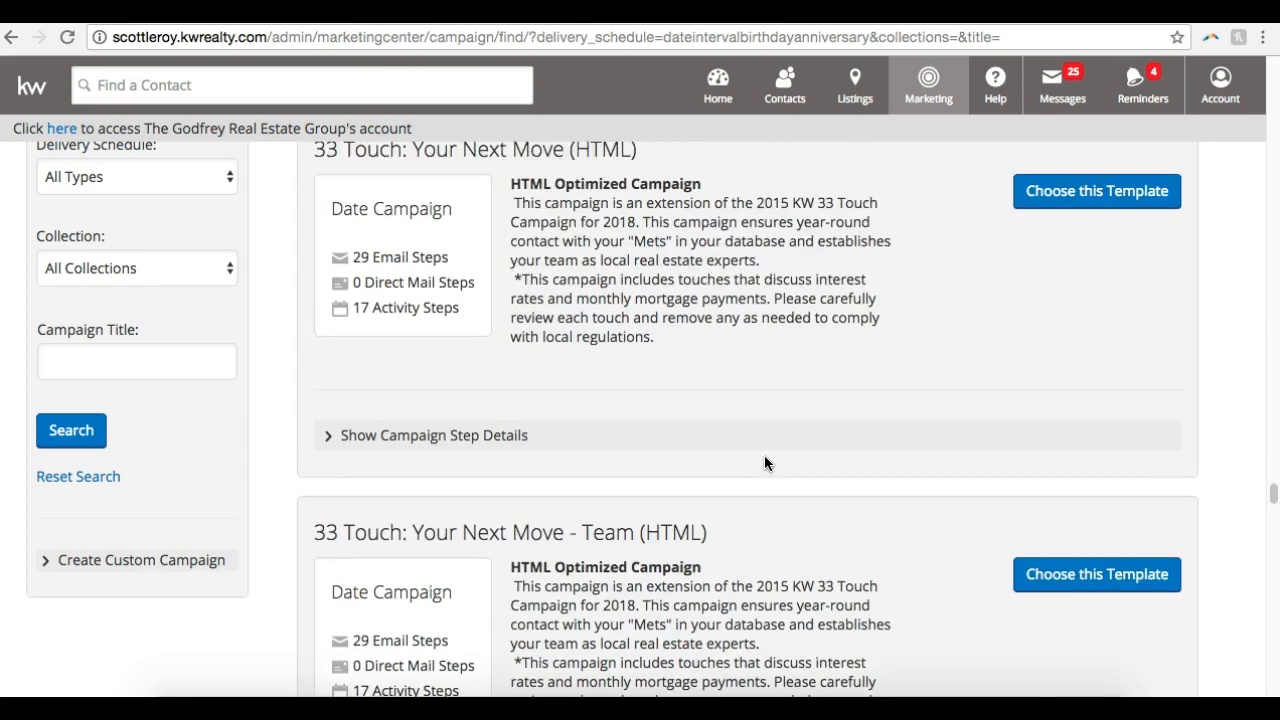
{"action": "scroll", "coordinate": [764, 456], "scroll_direction": "down", "scroll_amount": 6}
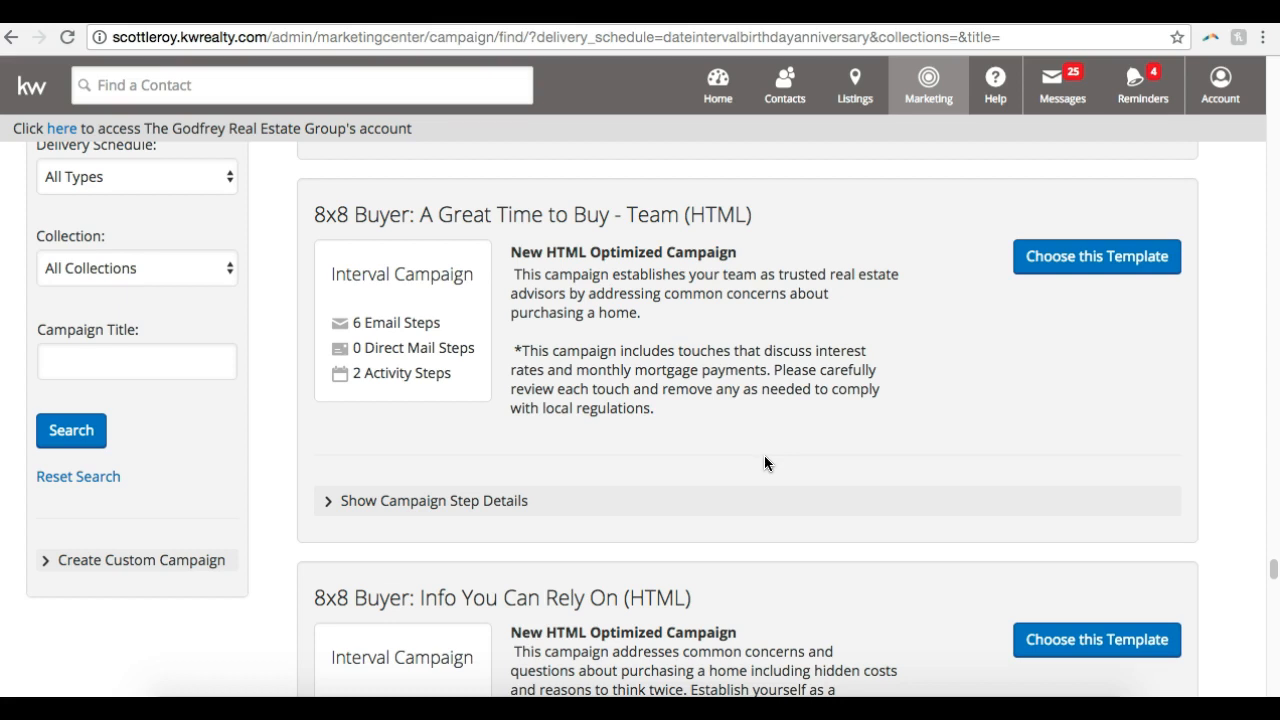
{"action": "scroll", "coordinate": [764, 455], "scroll_direction": "down", "scroll_amount": 10}
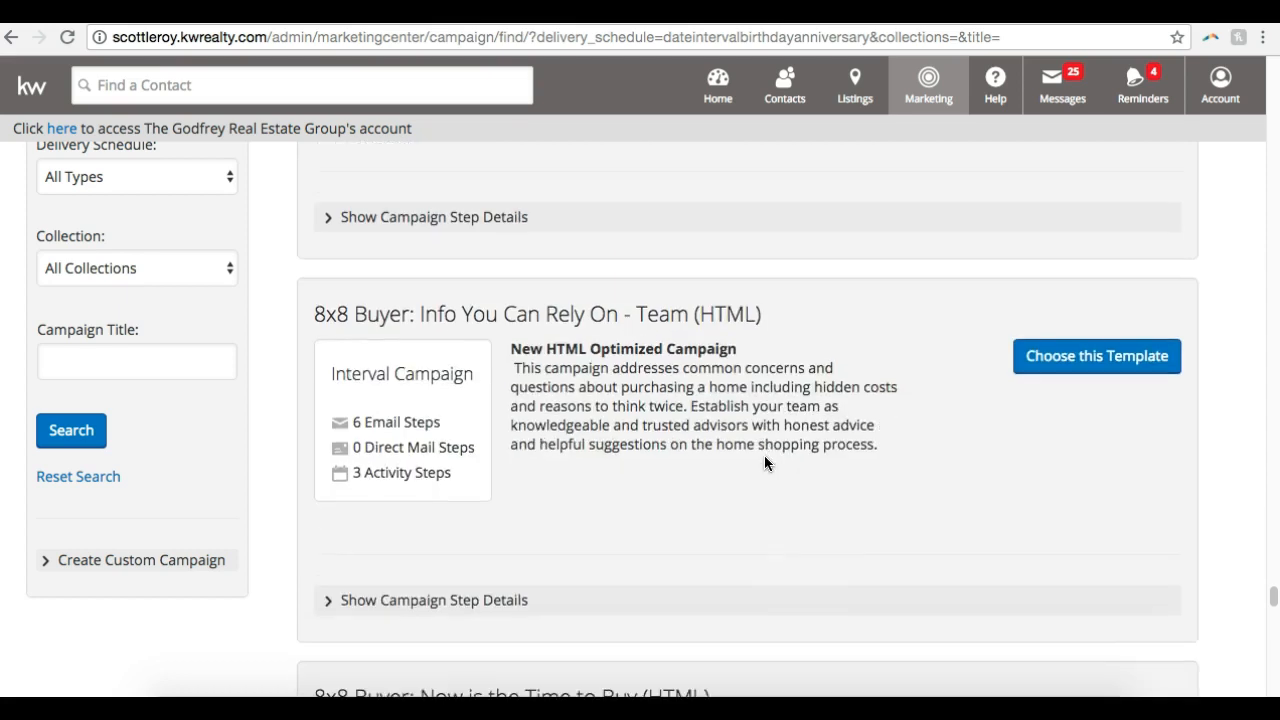
{"action": "scroll", "coordinate": [763, 466], "scroll_direction": "down", "scroll_amount": 15}
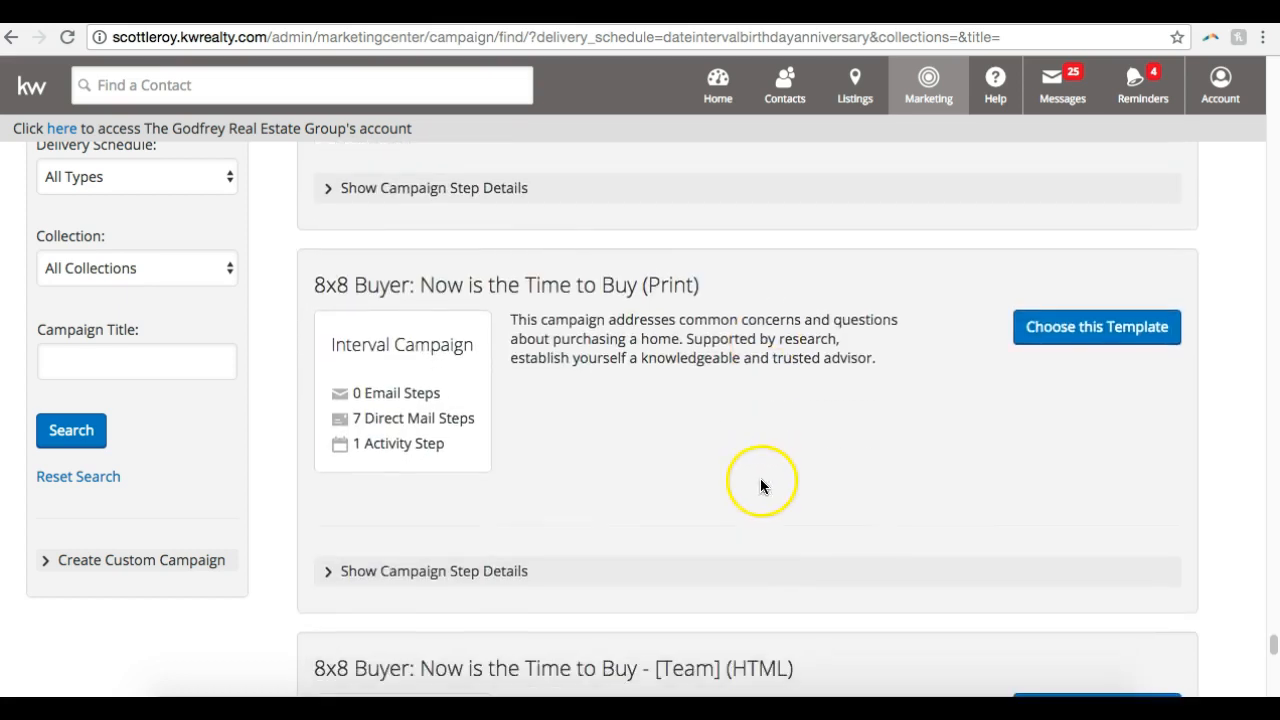
{"action": "scroll", "coordinate": [758, 491], "scroll_direction": "down", "scroll_amount": 15}
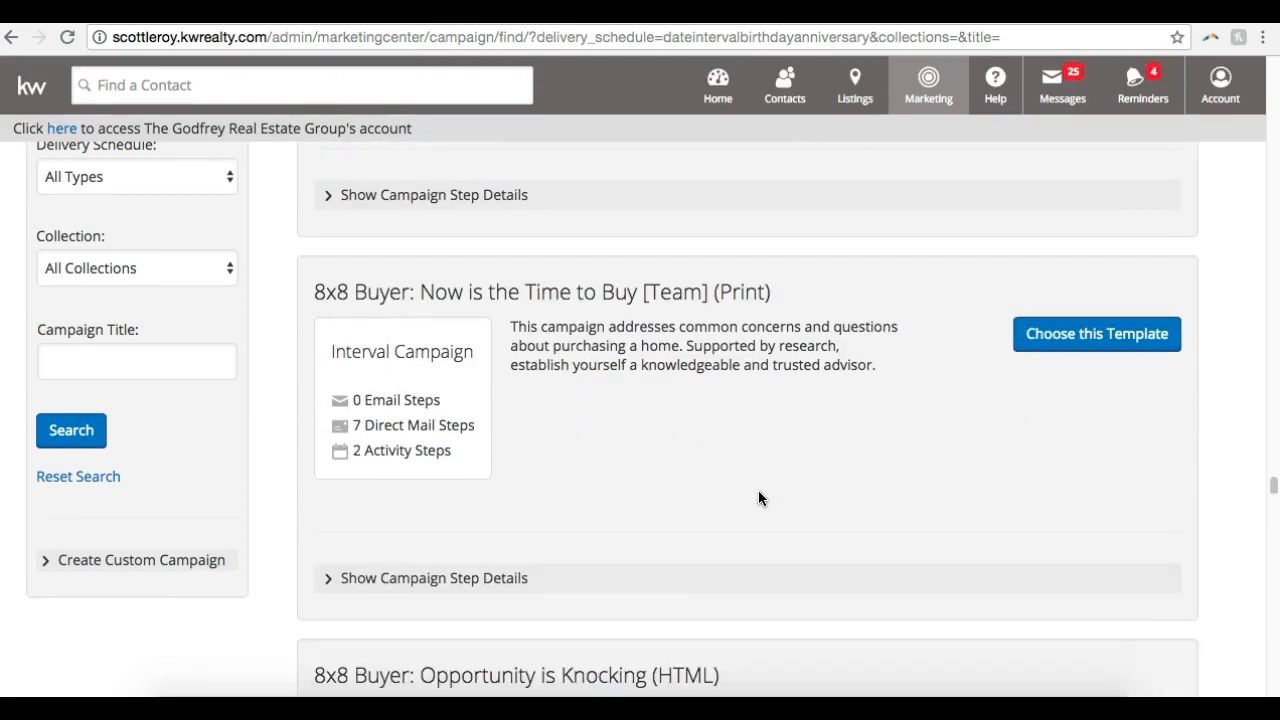
{"action": "left_click", "coordinate": [755, 503]}
{"action": "scroll", "coordinate": [755, 505], "scroll_direction": "down", "scroll_amount": 15}
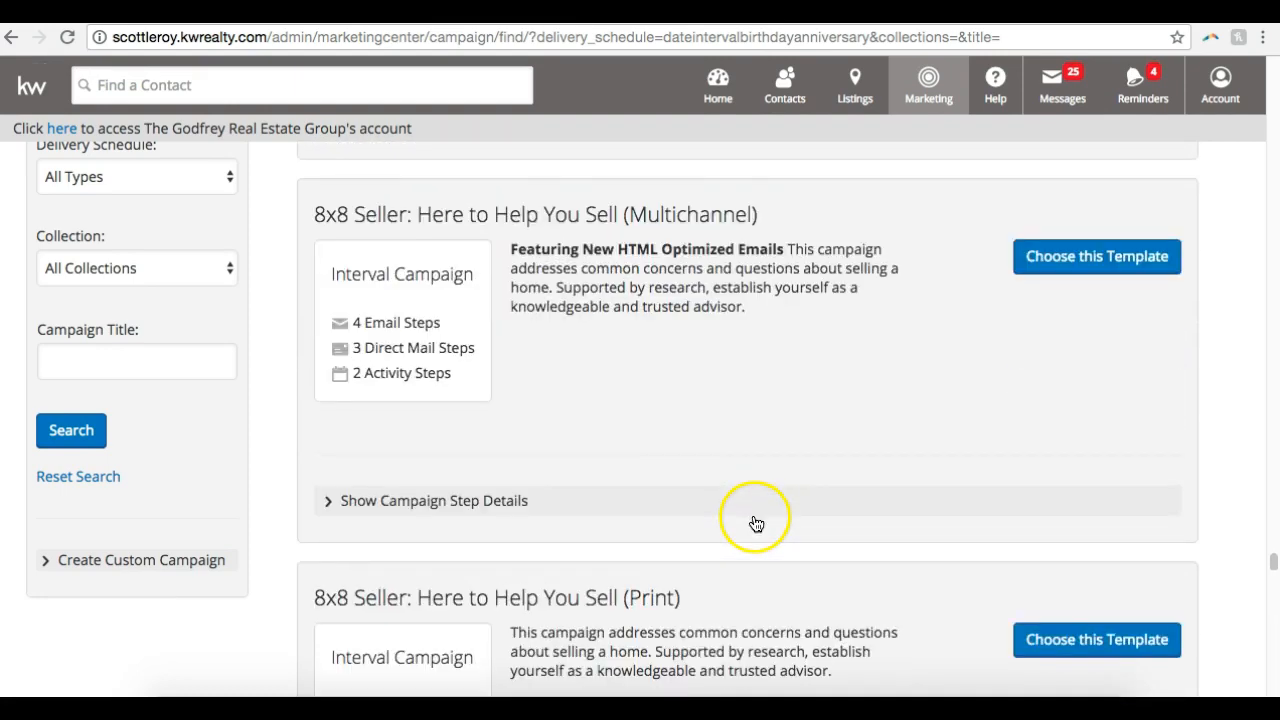
Show the step details of the "Birthday Greetings (HTML)" template, preview its Step 1 email and close the preview
{"action": "scroll", "coordinate": [750, 525], "scroll_direction": "down", "scroll_amount": 15}
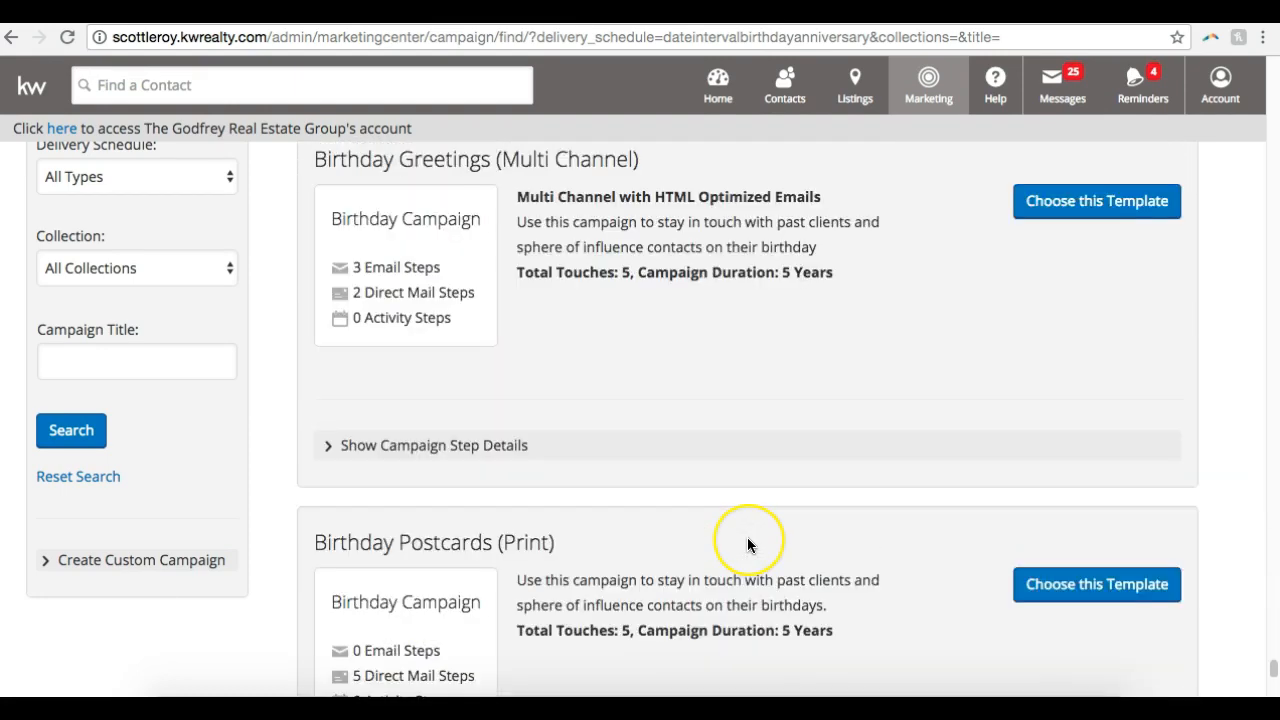
{"action": "scroll", "coordinate": [747, 537], "scroll_direction": "up", "scroll_amount": 7}
{"action": "scroll", "coordinate": [747, 537], "scroll_direction": "down", "scroll_amount": 3}
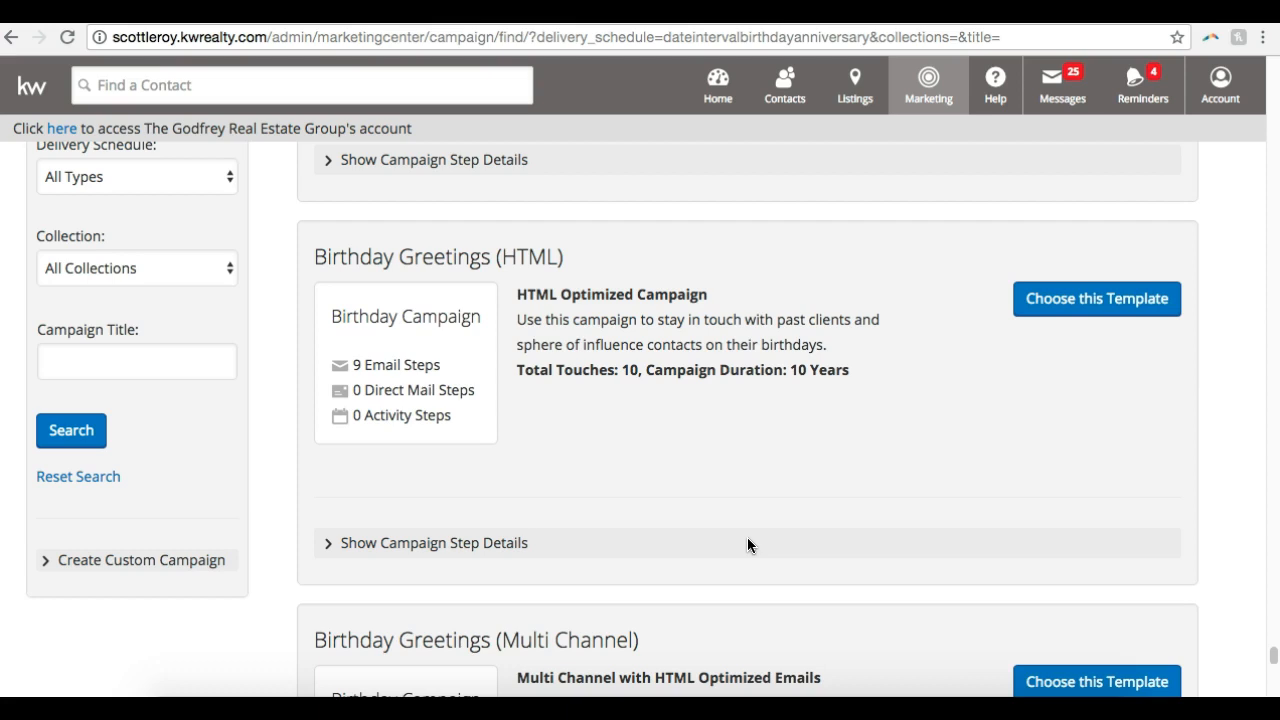
{"action": "scroll", "coordinate": [585, 467], "scroll_direction": "down", "scroll_amount": 1}
{"action": "left_click", "coordinate": [443, 497]}
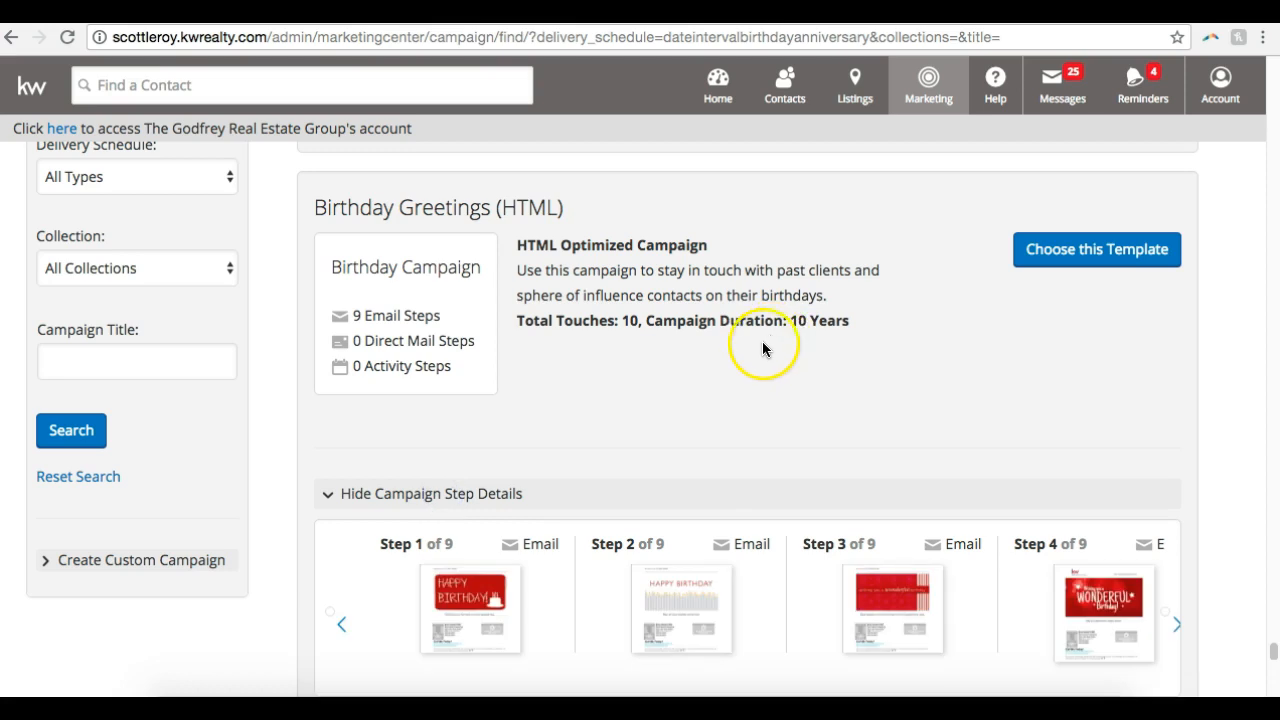
{"action": "scroll", "coordinate": [517, 600], "scroll_direction": "down", "scroll_amount": 1}
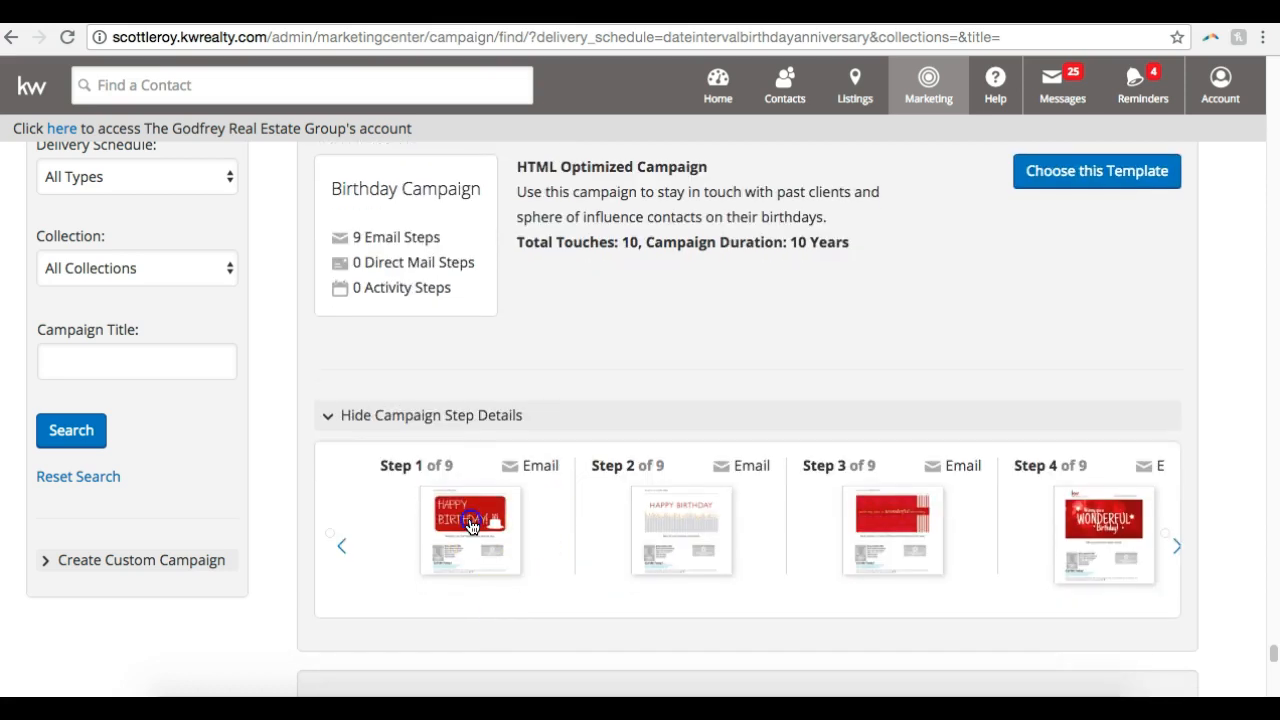
{"action": "left_click", "coordinate": [472, 527]}
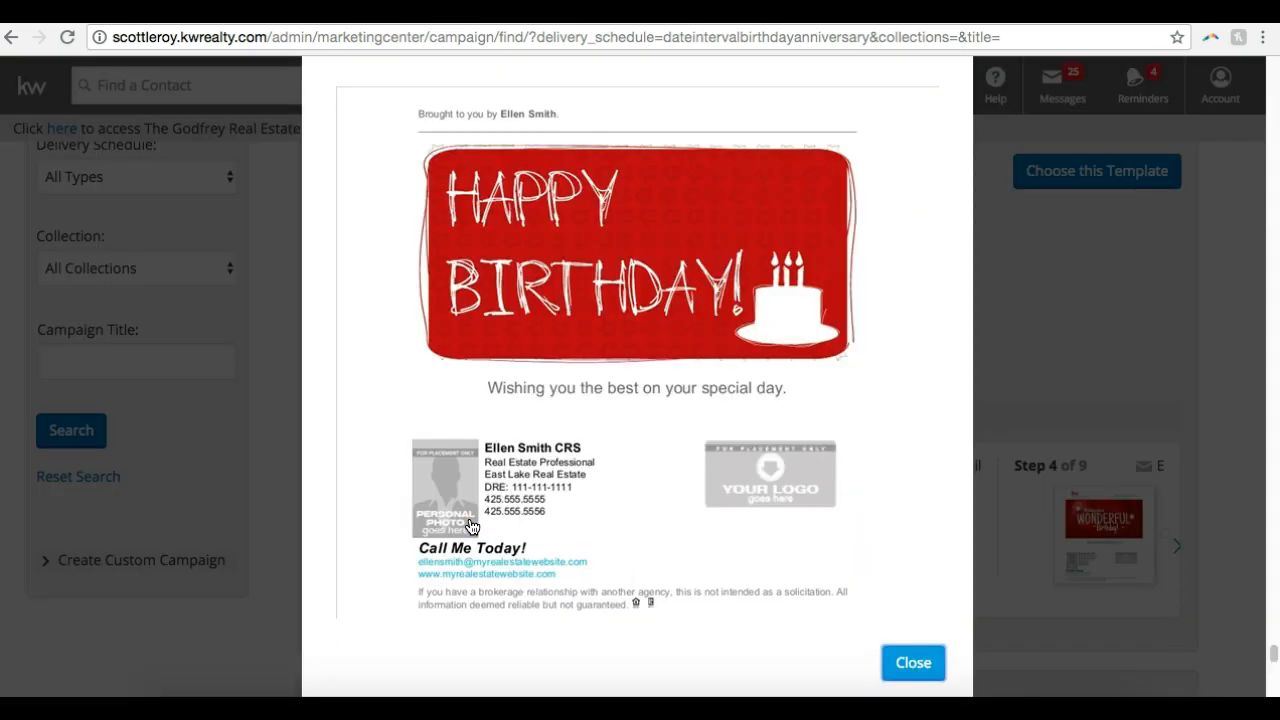
{"action": "left_click", "coordinate": [928, 662]}
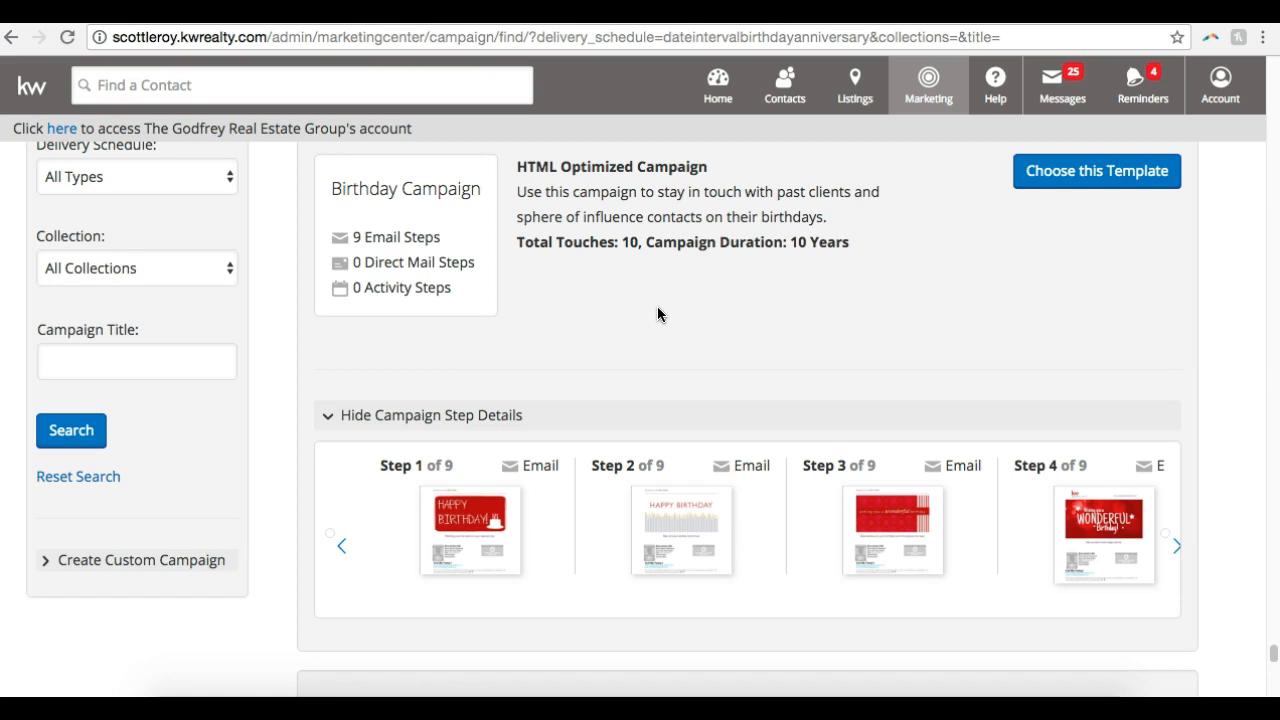
Look over the birthday postcard and reminder templates and the Mobile App Campaign templates, including the email and activity step counts
{"action": "scroll", "coordinate": [655, 312], "scroll_direction": "down", "scroll_amount": 10}
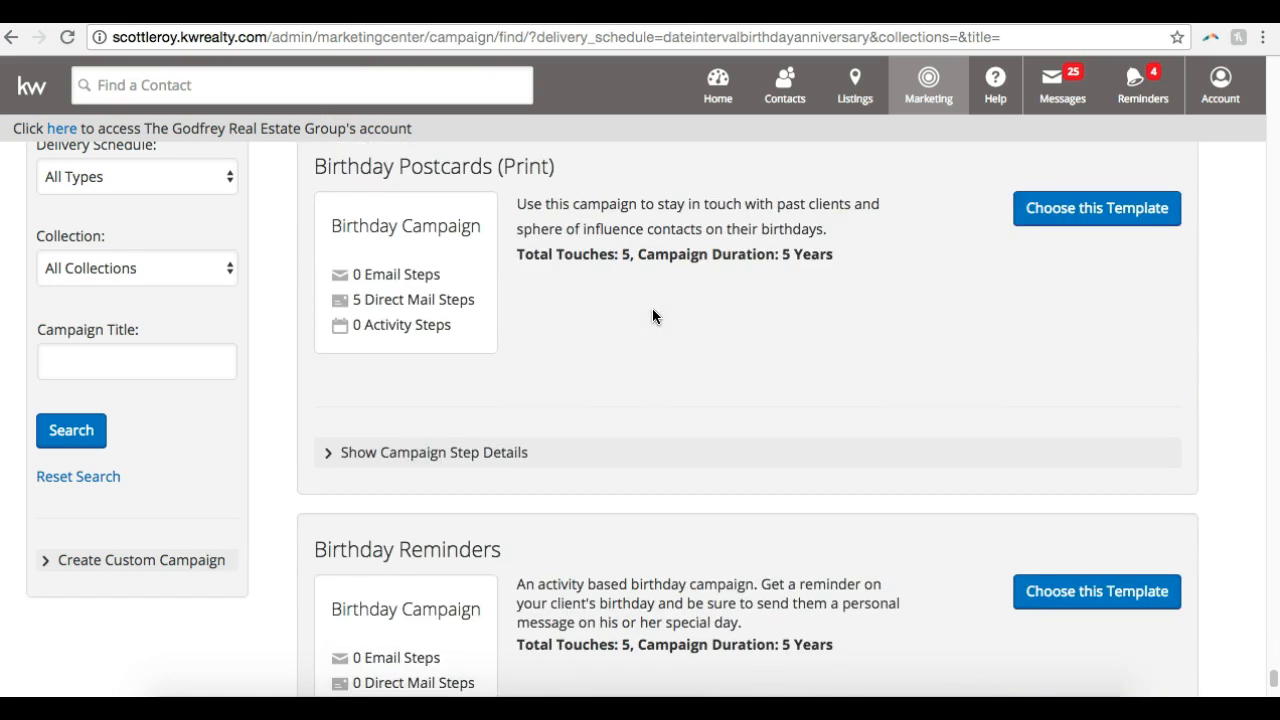
{"action": "scroll", "coordinate": [653, 316], "scroll_direction": "down", "scroll_amount": 10}
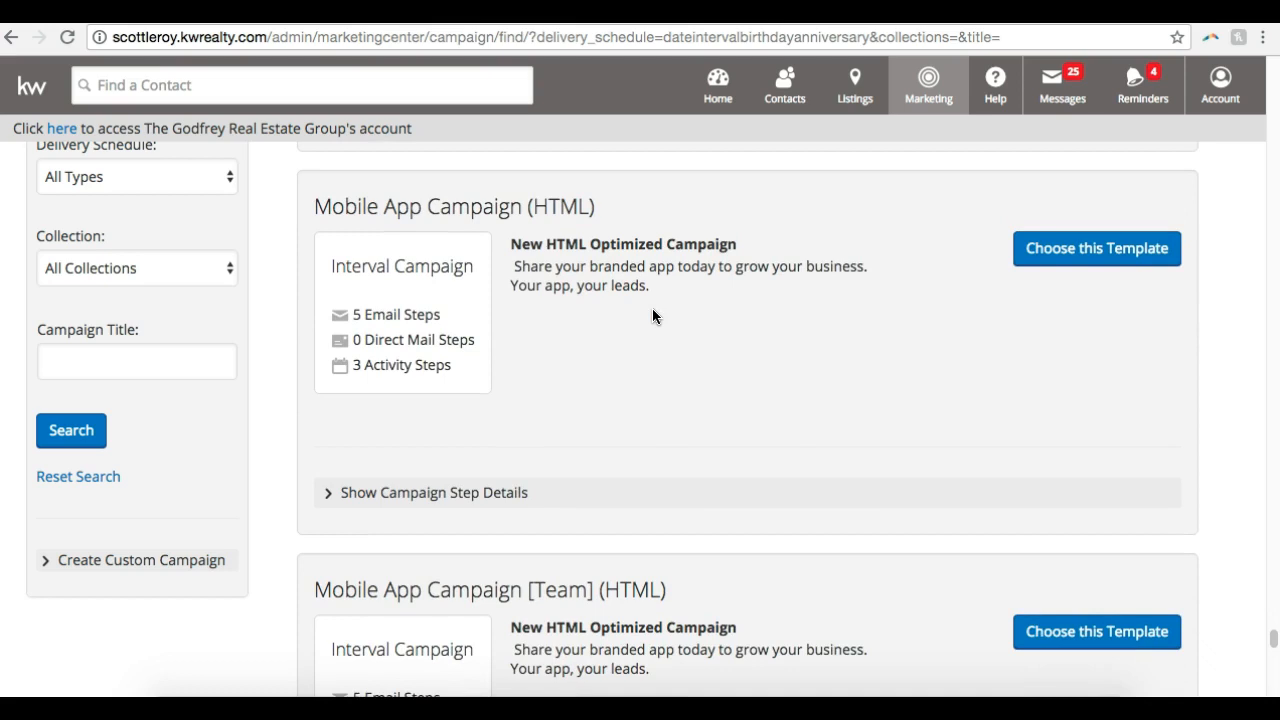
{"action": "left_click", "coordinate": [558, 353]}
{"action": "left_click", "coordinate": [424, 315]}
{"action": "scroll", "coordinate": [469, 312], "scroll_direction": "down", "scroll_amount": 6}
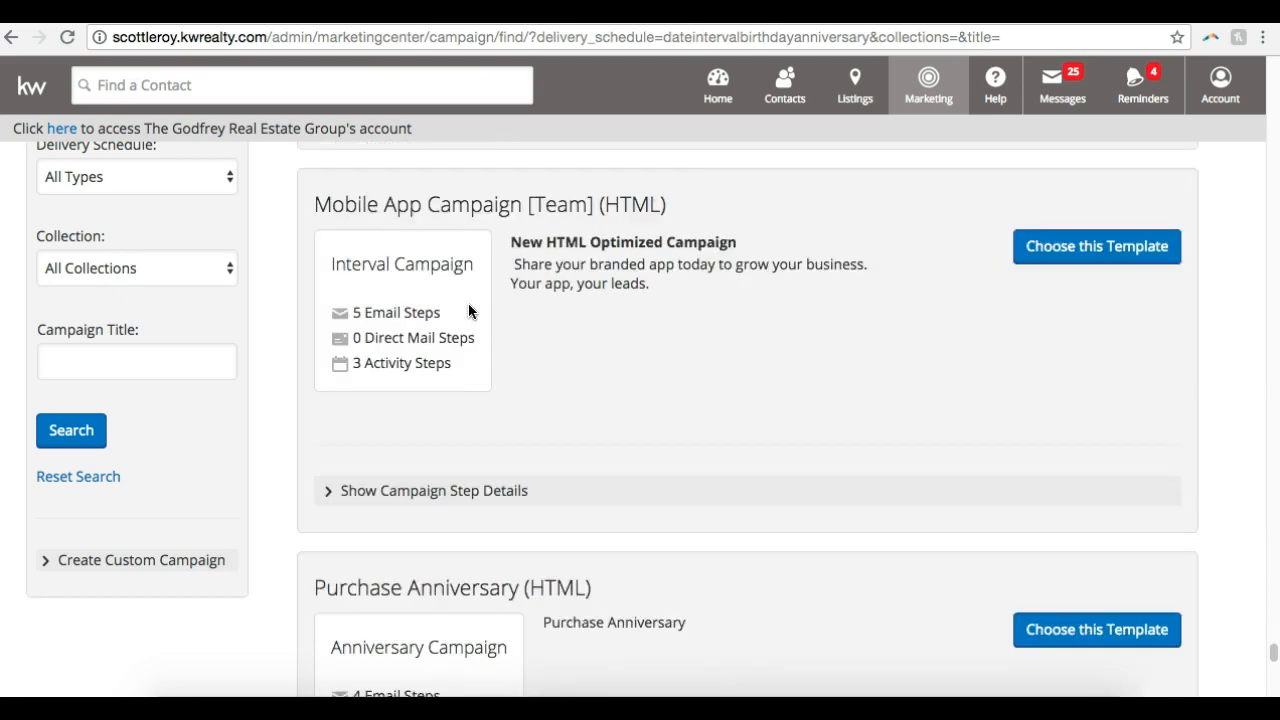
Show the step details of the "Purchase Anniversary (HTML)" template, preview its Step 1 email and close the preview
{"action": "scroll", "coordinate": [469, 312], "scroll_direction": "down", "scroll_amount": 1}
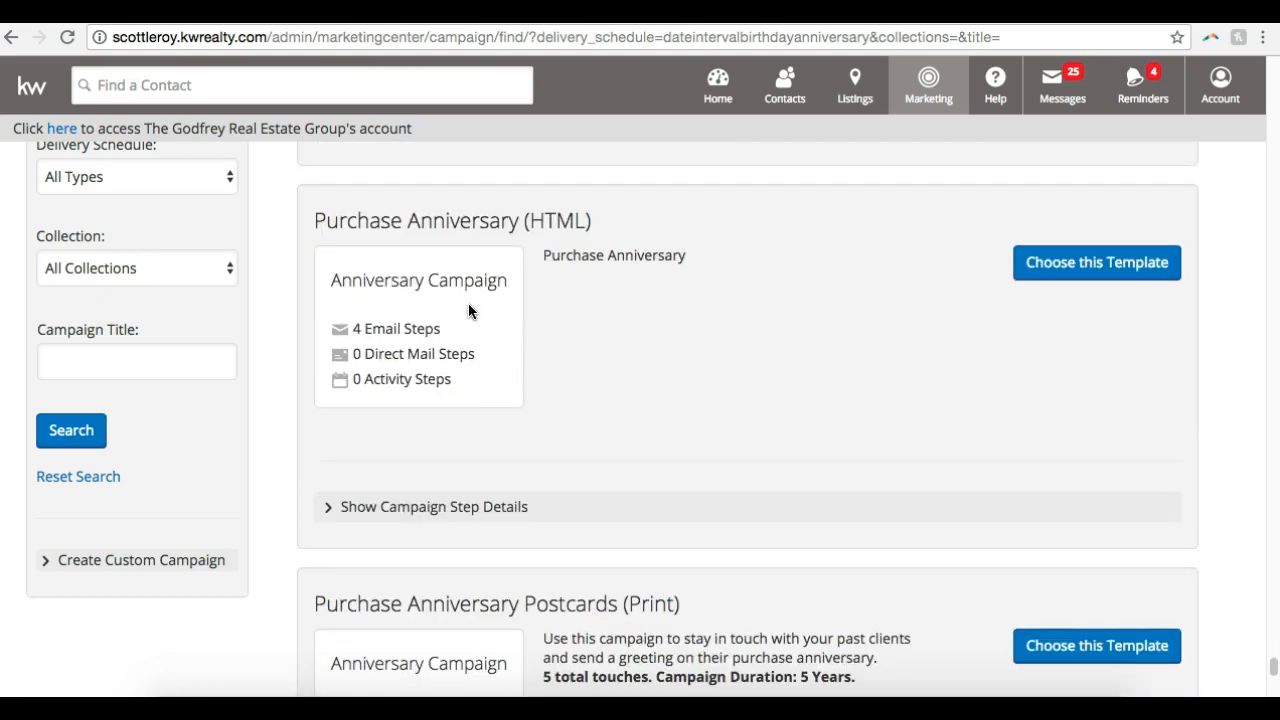
{"action": "scroll", "coordinate": [468, 303], "scroll_direction": "down", "scroll_amount": 1}
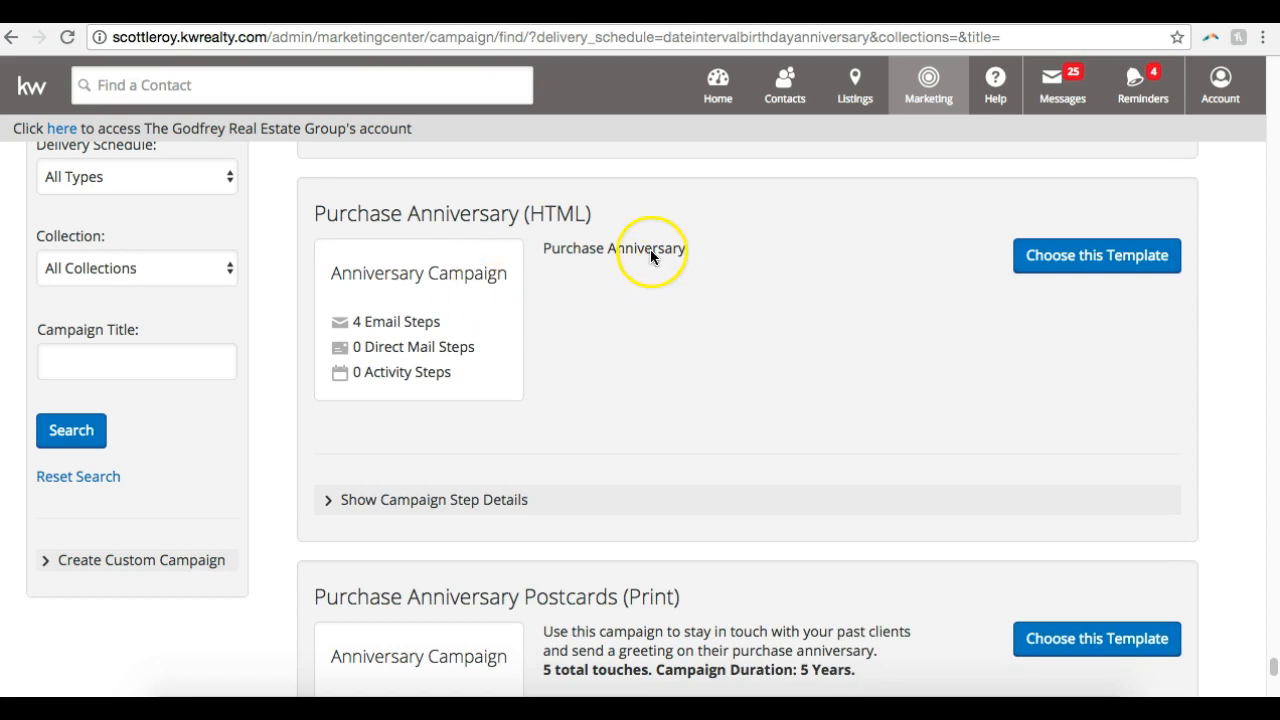
{"action": "left_click", "coordinate": [443, 500]}
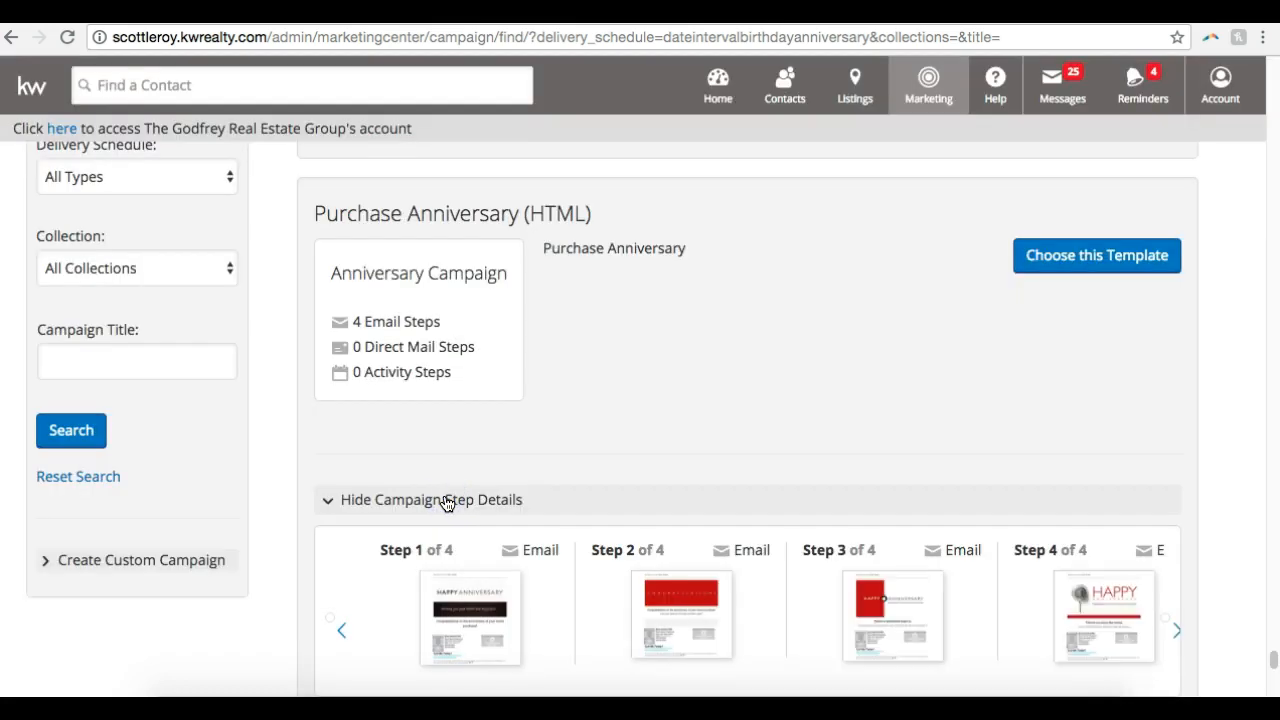
{"action": "scroll", "coordinate": [447, 503], "scroll_direction": "down", "scroll_amount": 2}
{"action": "left_click", "coordinate": [468, 524]}
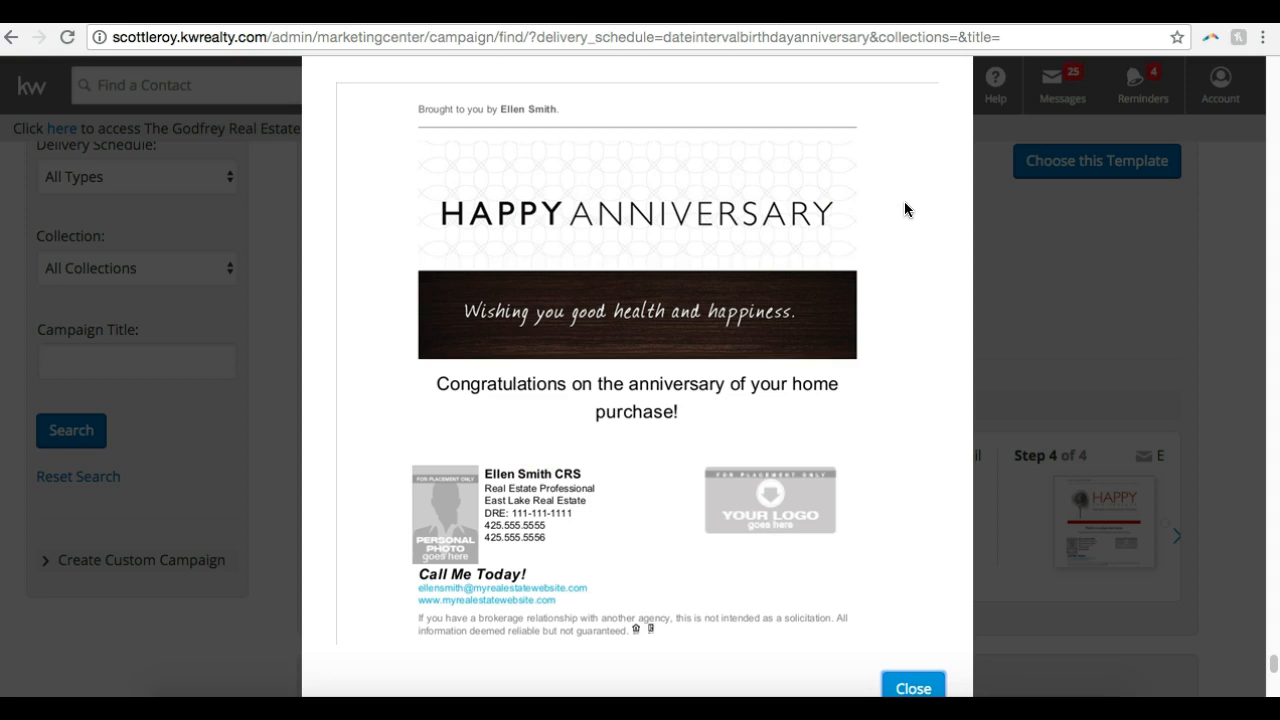
{"action": "left_click", "coordinate": [913, 688]}
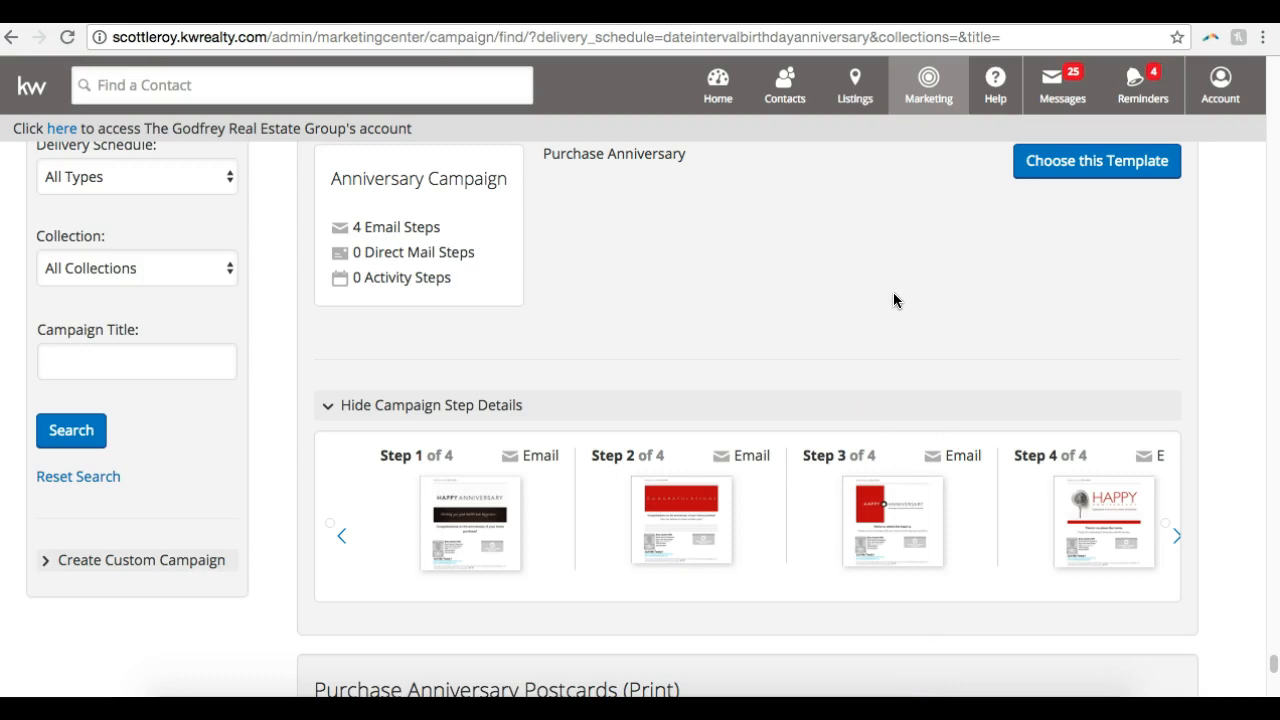
Return to the start of the template list and review the "33 Touch: By Your Side (HTML)" template and those after it
{"action": "scroll", "coordinate": [893, 296], "scroll_direction": "up", "scroll_amount": 15}
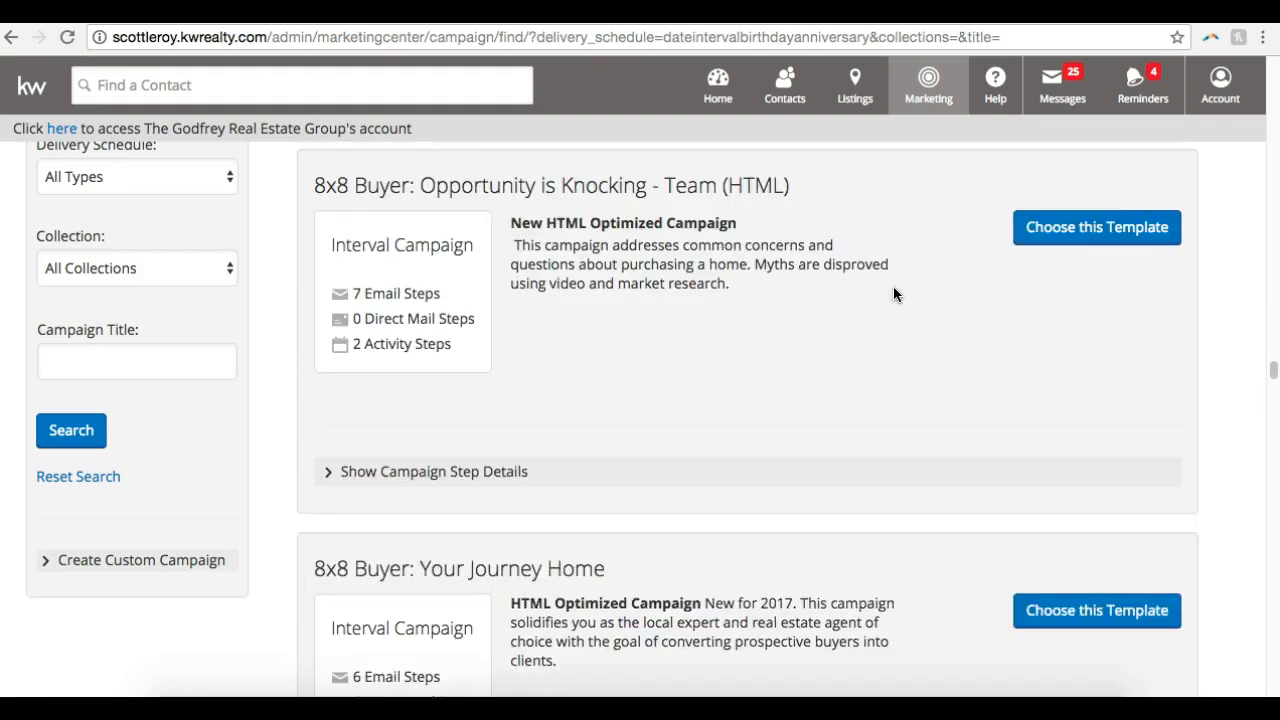
{"action": "scroll", "coordinate": [893, 294], "scroll_direction": "up", "scroll_amount": 10}
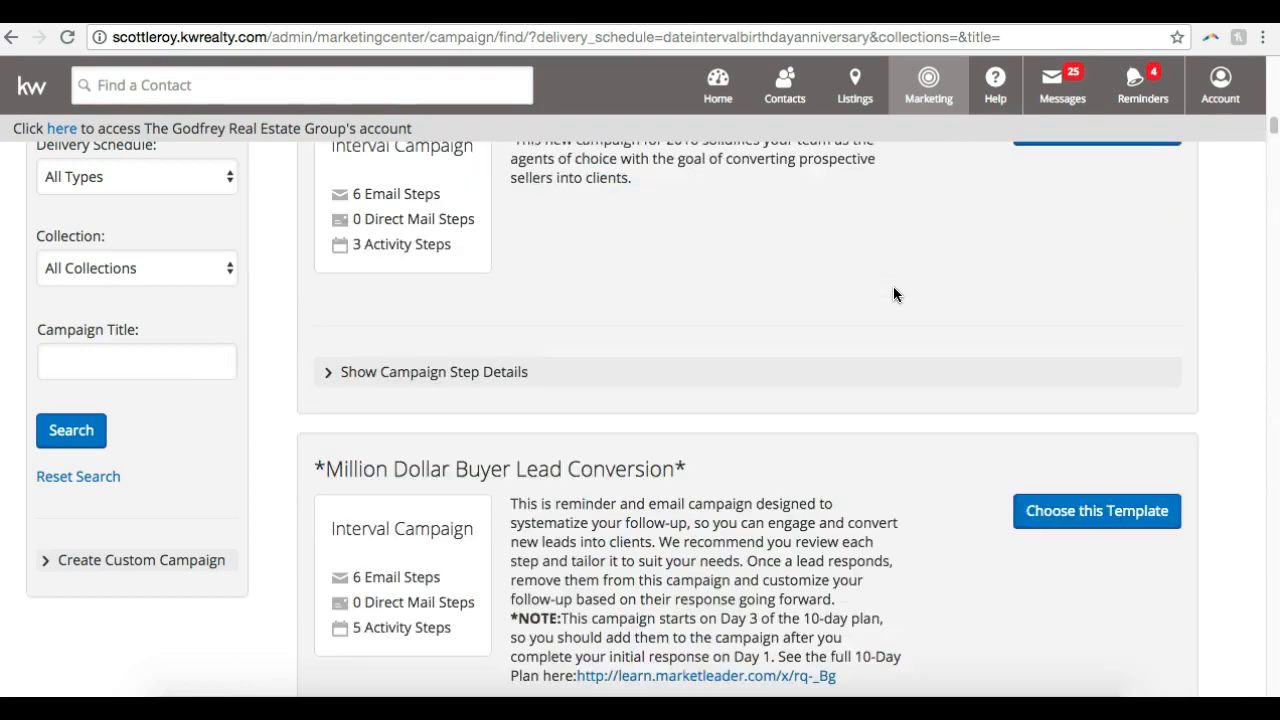
{"action": "scroll", "coordinate": [893, 294], "scroll_direction": "up", "scroll_amount": 5}
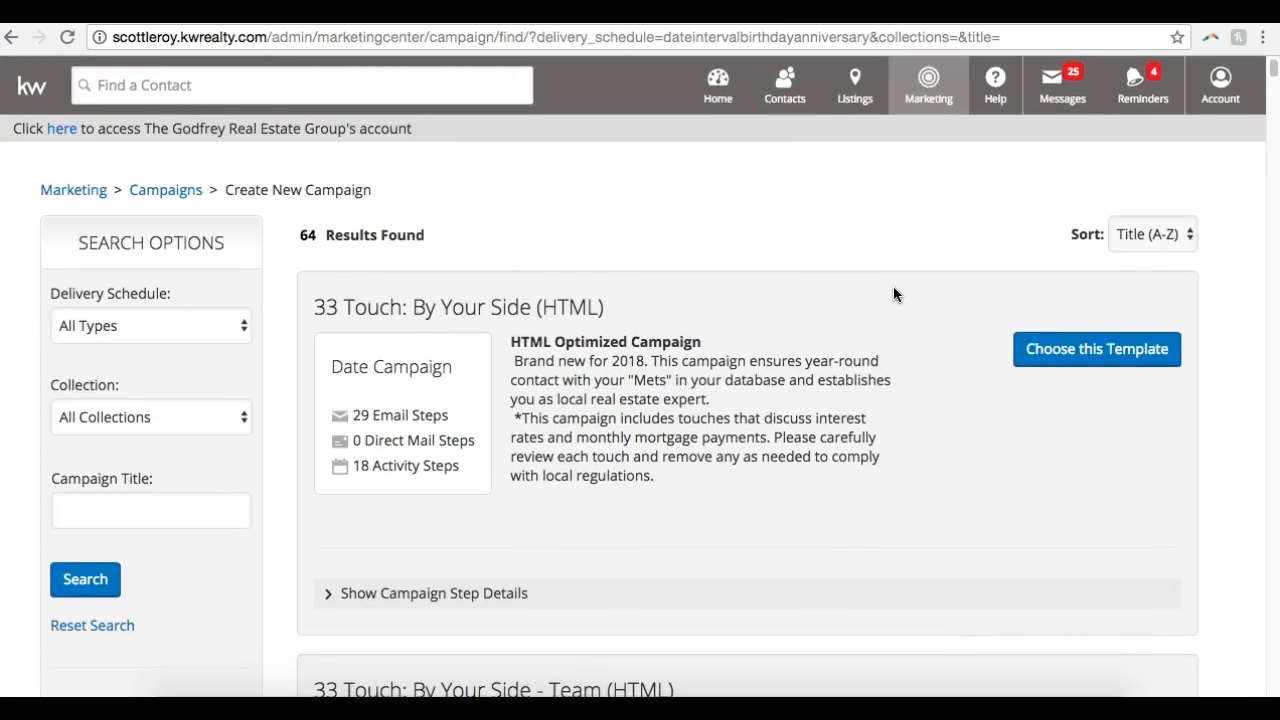
{"action": "scroll", "coordinate": [893, 294], "scroll_direction": "down", "scroll_amount": 1}
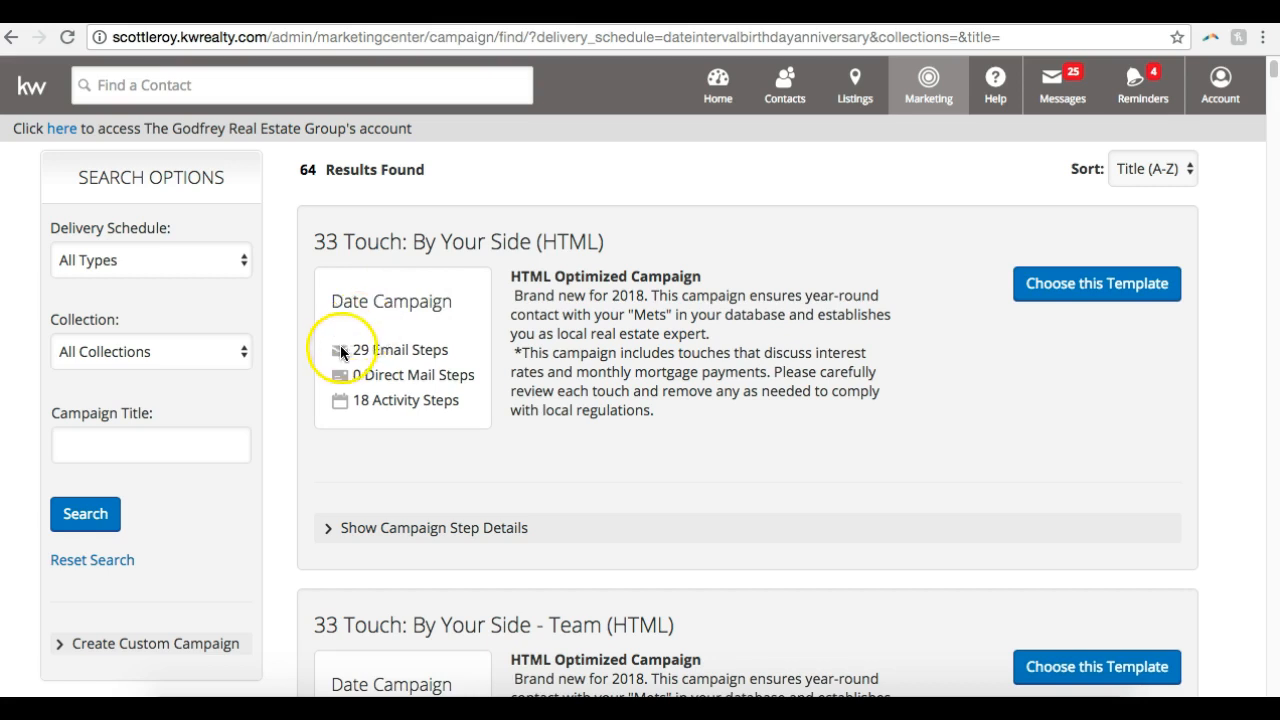
{"action": "scroll", "coordinate": [340, 345], "scroll_direction": "down", "scroll_amount": 7}
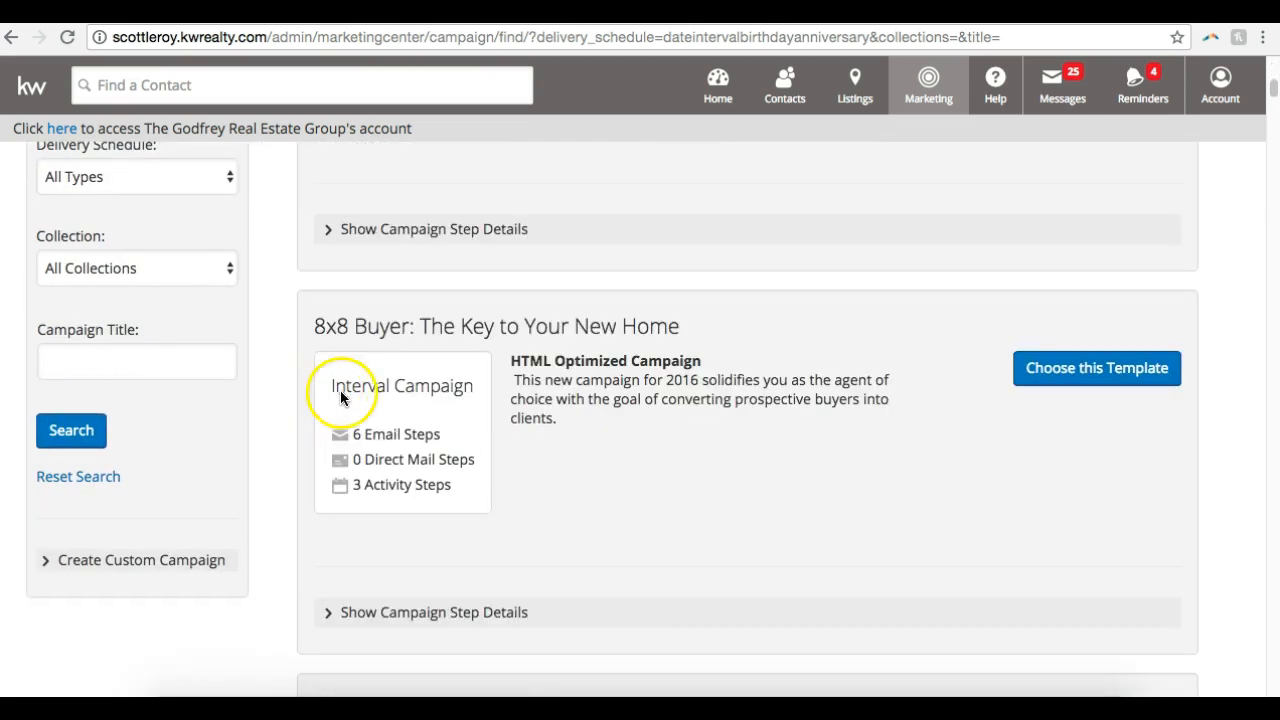
Show the step details of the "8x8 Buyer: The Key to Your New Home" template and look over its first steps
{"action": "scroll", "coordinate": [428, 366], "scroll_direction": "down", "scroll_amount": 1}
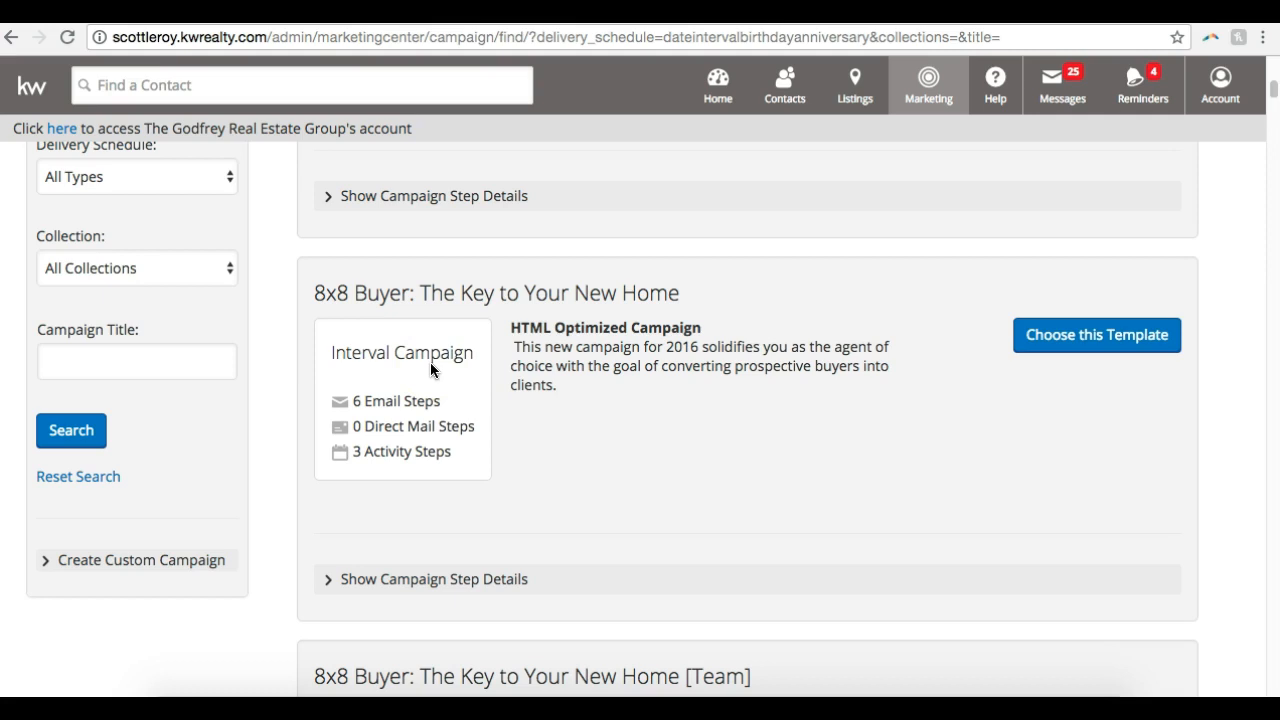
{"action": "left_click", "coordinate": [452, 588]}
{"action": "scroll", "coordinate": [453, 594], "scroll_direction": "down", "scroll_amount": 3}
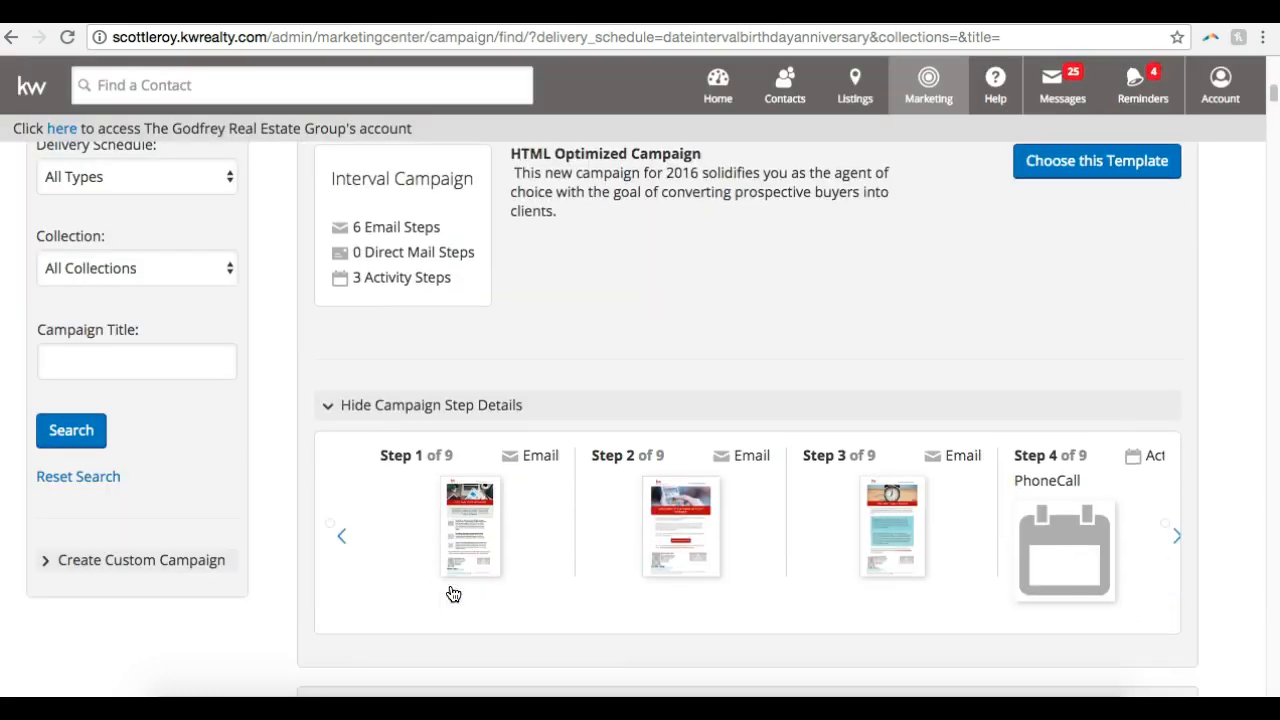
{"action": "scroll", "coordinate": [453, 594], "scroll_direction": "down", "scroll_amount": 2}
{"action": "left_click", "coordinate": [466, 433]}
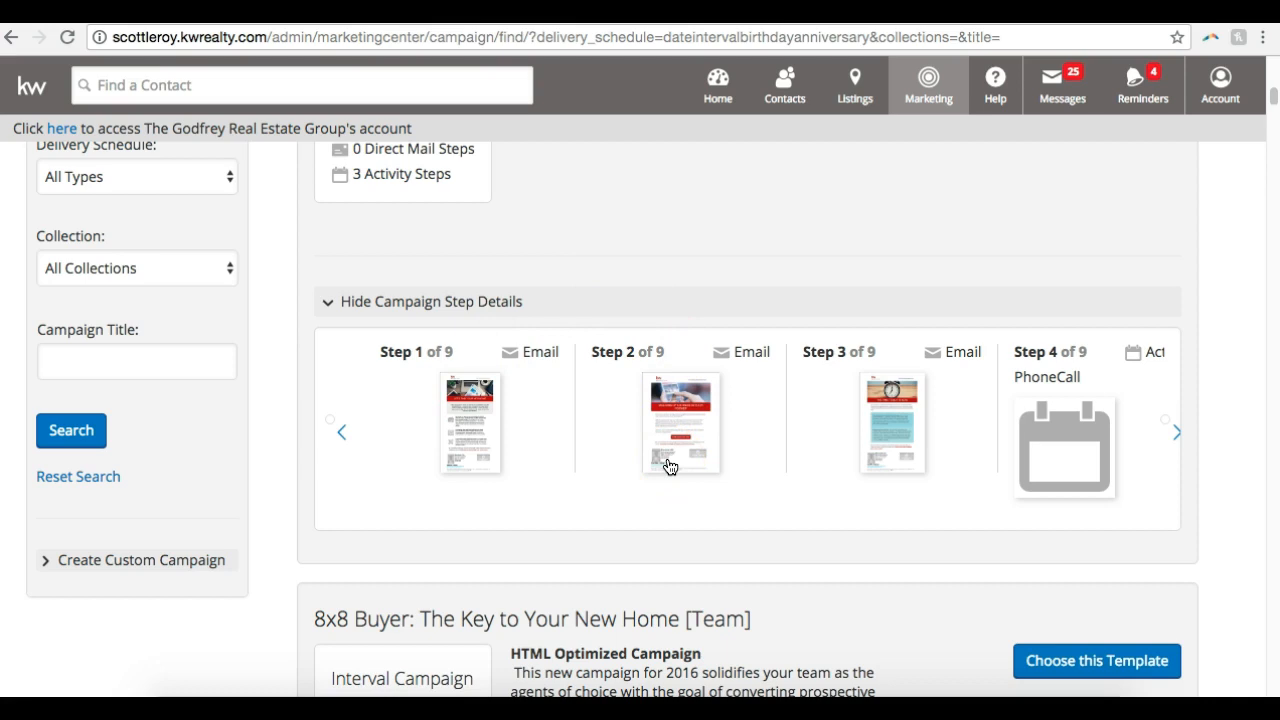
{"action": "scroll", "coordinate": [670, 466], "scroll_direction": "up", "scroll_amount": 3}
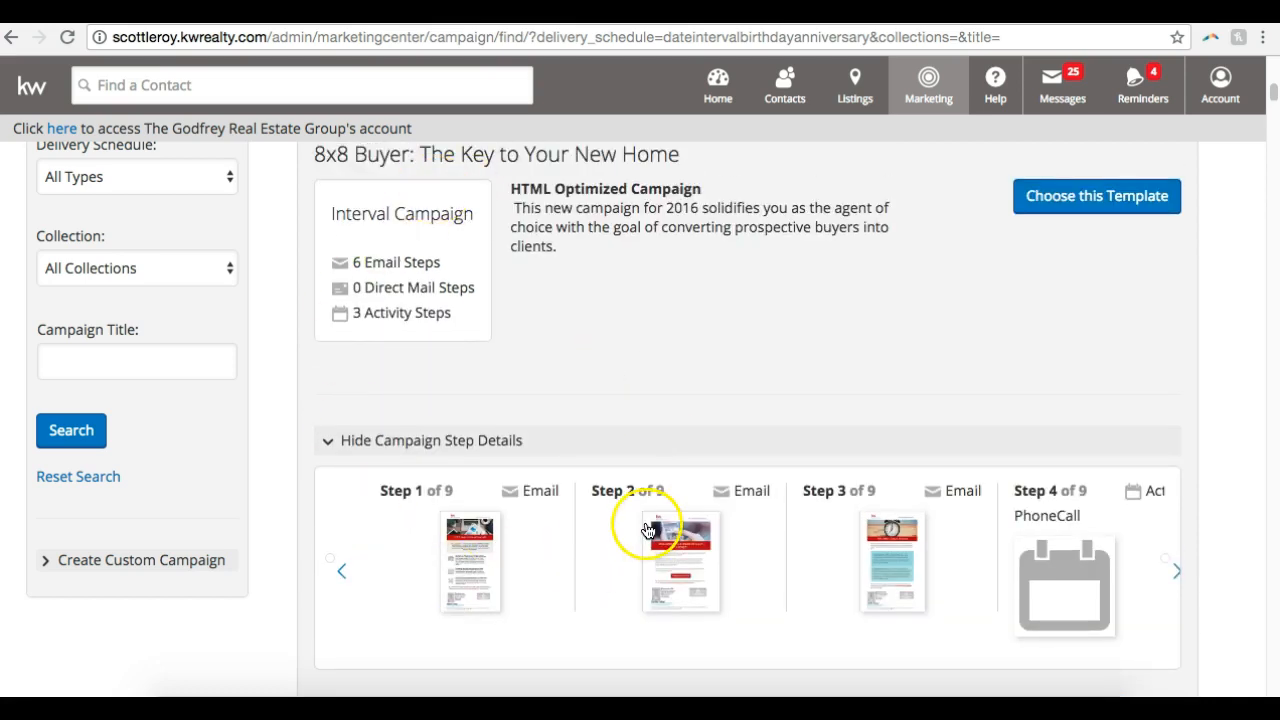
Show the step details of the "33 Touch: By Your Side (HTML)" template, preview its Step 3 email and close the preview
{"action": "scroll", "coordinate": [645, 530], "scroll_direction": "up", "scroll_amount": 10}
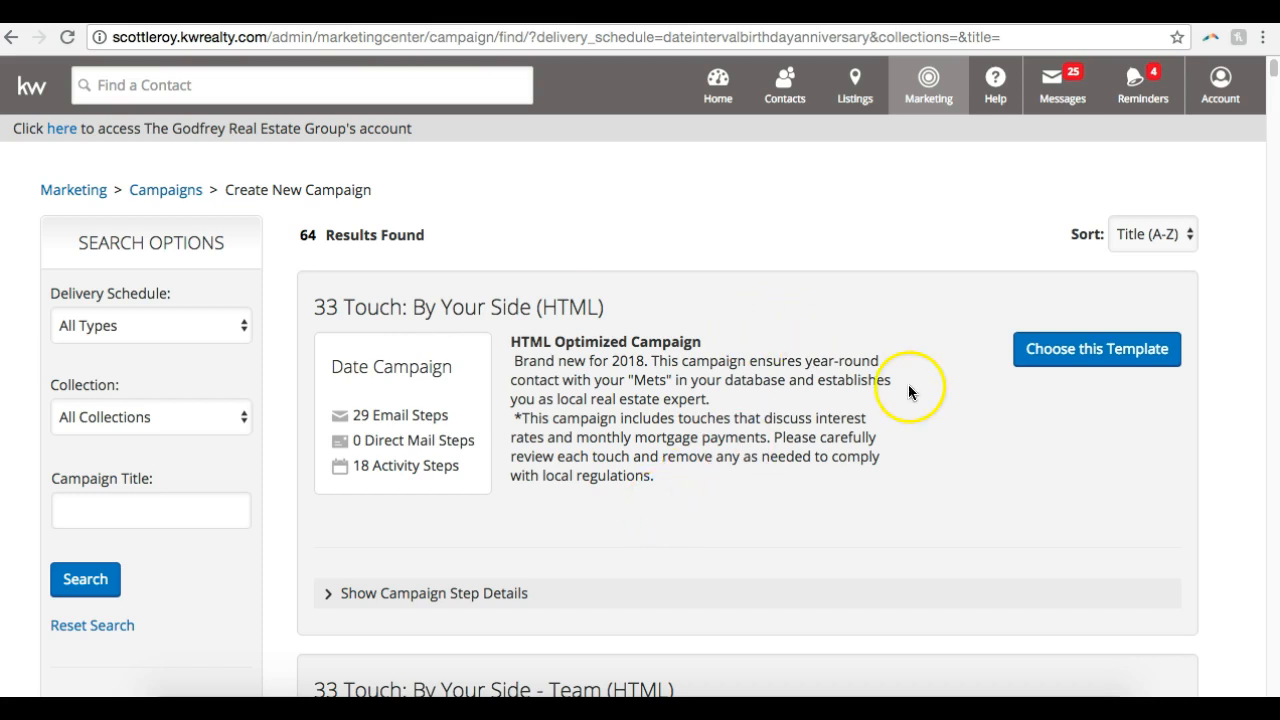
{"action": "scroll", "coordinate": [707, 543], "scroll_direction": "down", "scroll_amount": 1}
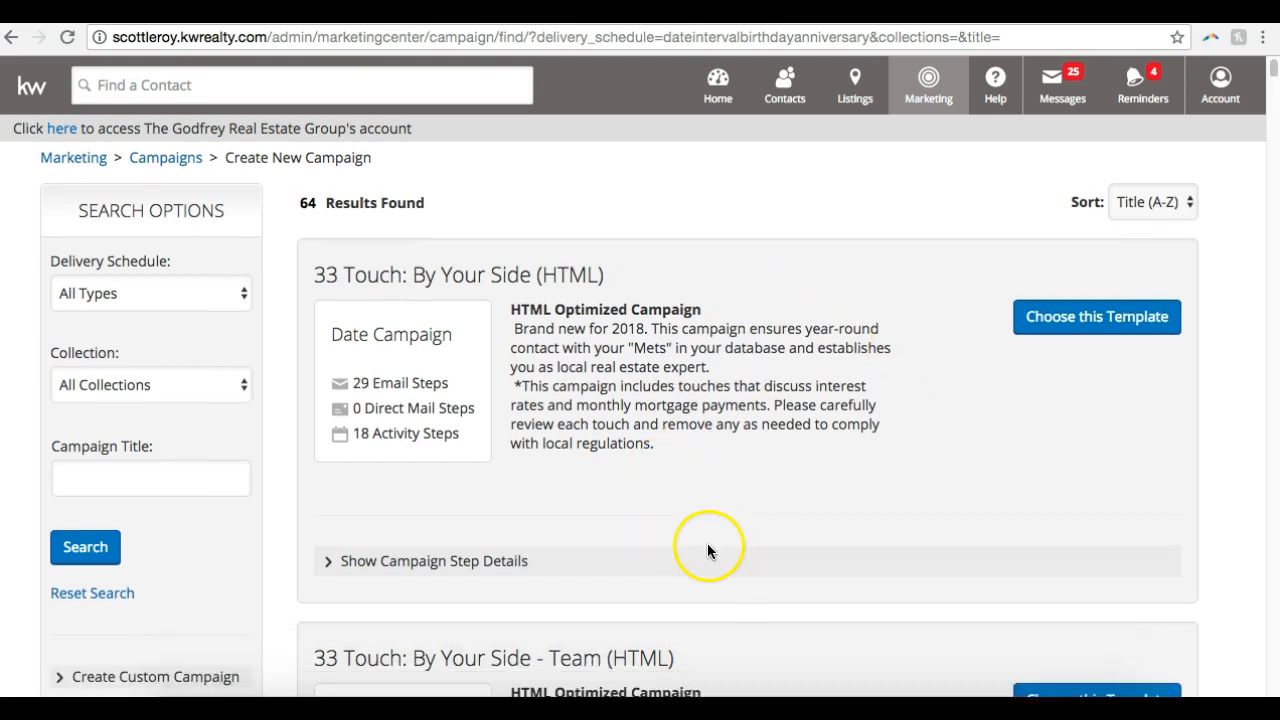
{"action": "left_click", "coordinate": [470, 567]}
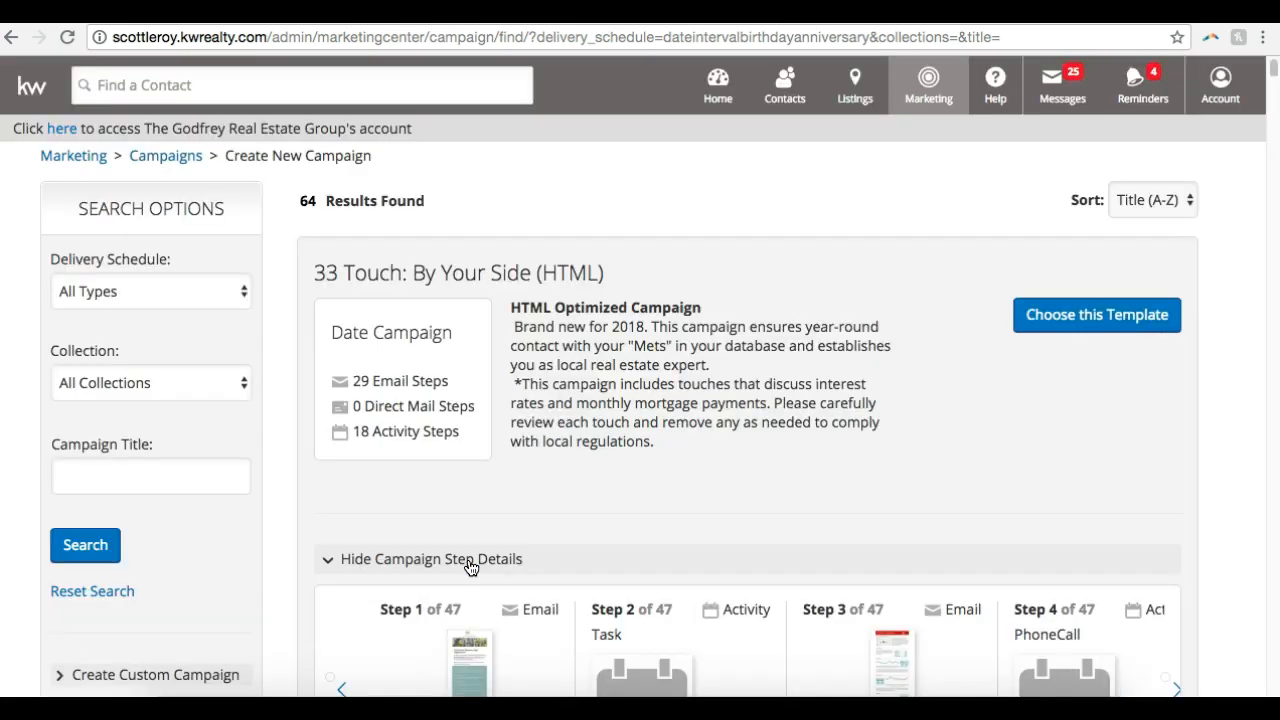
{"action": "scroll", "coordinate": [471, 563], "scroll_direction": "down", "scroll_amount": 2}
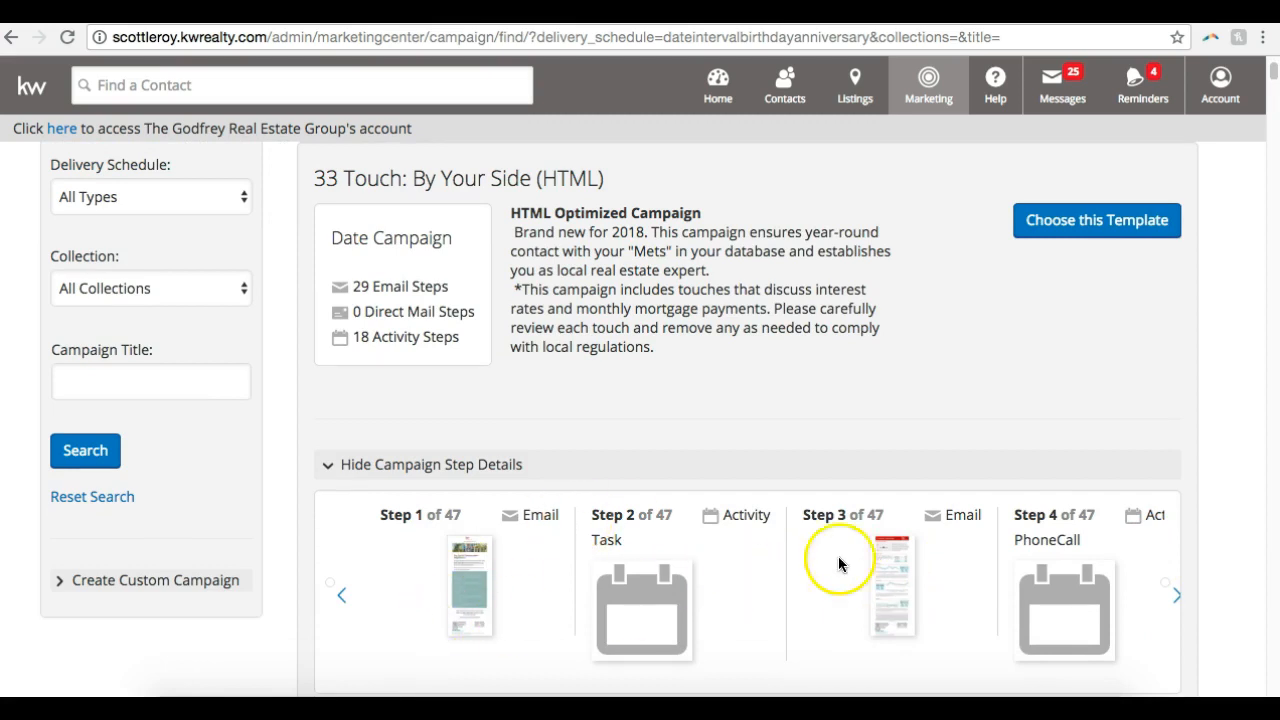
{"action": "left_click", "coordinate": [900, 571]}
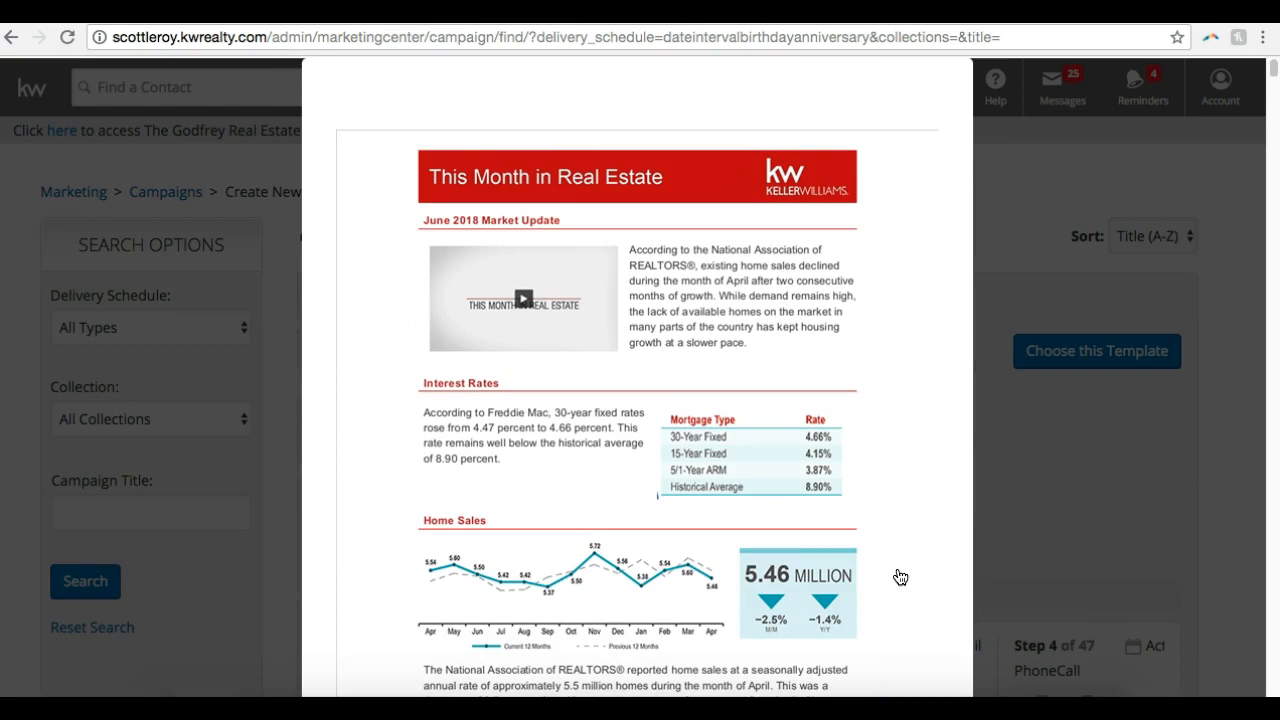
{"action": "scroll", "coordinate": [900, 577], "scroll_direction": "down", "scroll_amount": 2}
{"action": "scroll", "coordinate": [900, 577], "scroll_direction": "up", "scroll_amount": 2}
{"action": "scroll", "coordinate": [900, 577], "scroll_direction": "down", "scroll_amount": 5}
{"action": "scroll", "coordinate": [900, 577], "scroll_direction": "down", "scroll_amount": 5}
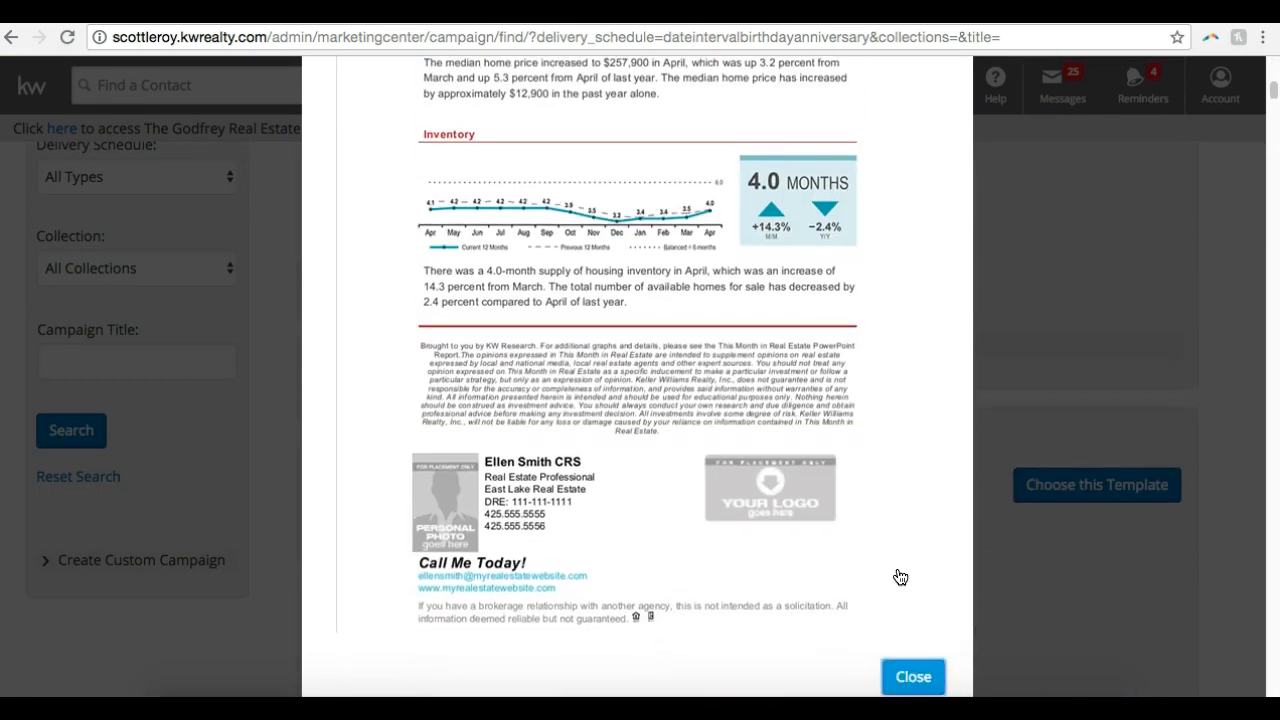
{"action": "left_click", "coordinate": [904, 612]}
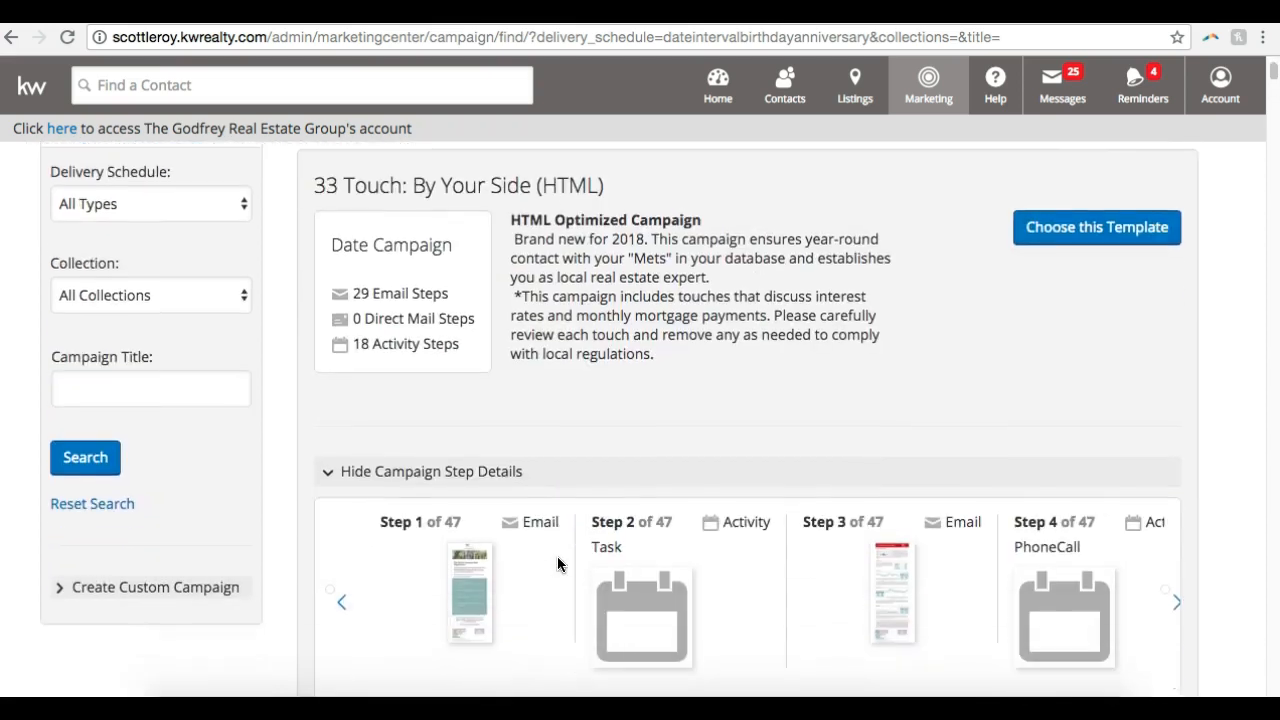
Preview the Step 1 email of the "33 Touch: By Your Side (HTML)" template down to its signature and close the preview
{"action": "left_click", "coordinate": [473, 578]}
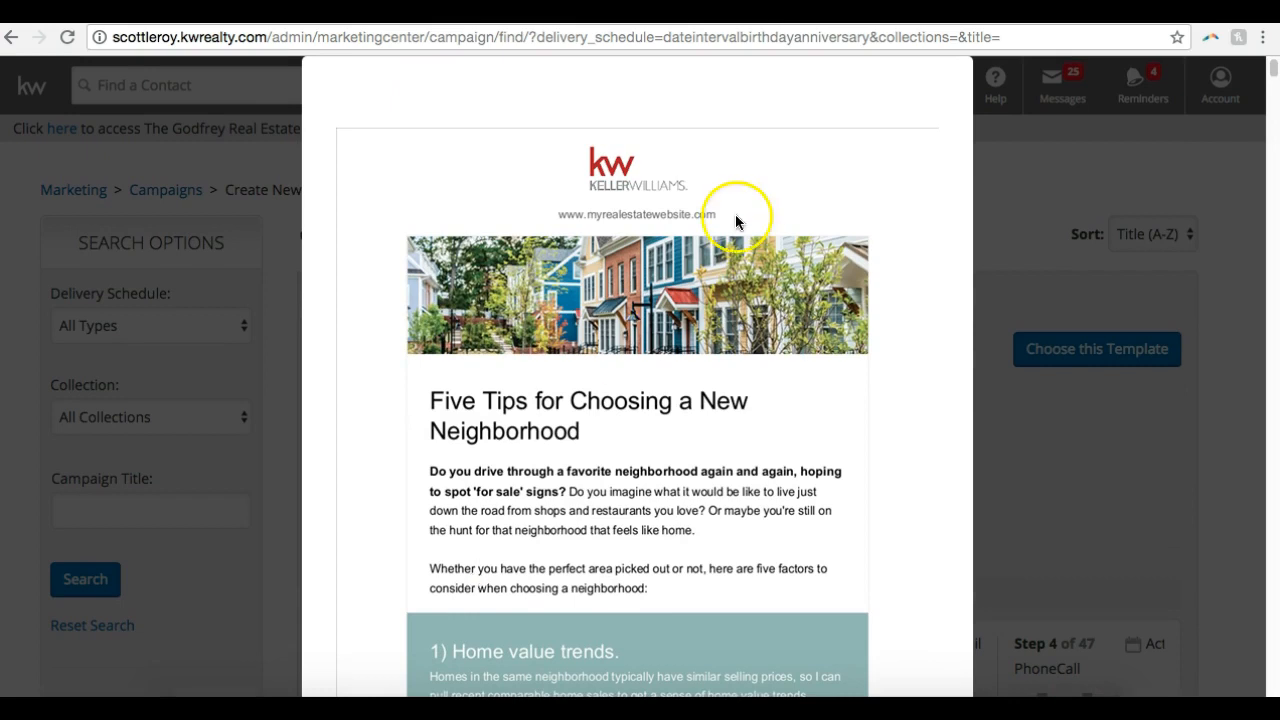
{"action": "scroll", "coordinate": [727, 228], "scroll_direction": "down", "scroll_amount": 10}
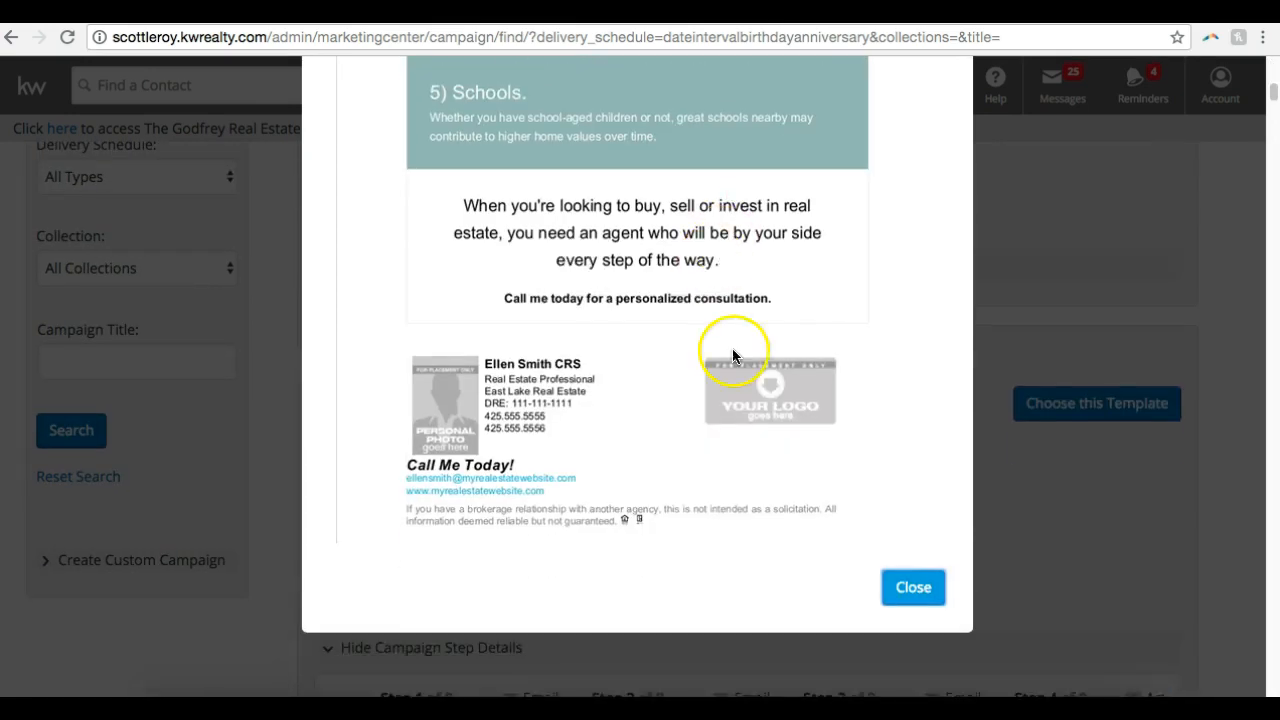
{"action": "left_click", "coordinate": [905, 585]}
{"action": "scroll", "coordinate": [960, 185], "scroll_direction": "up", "scroll_amount": 5}
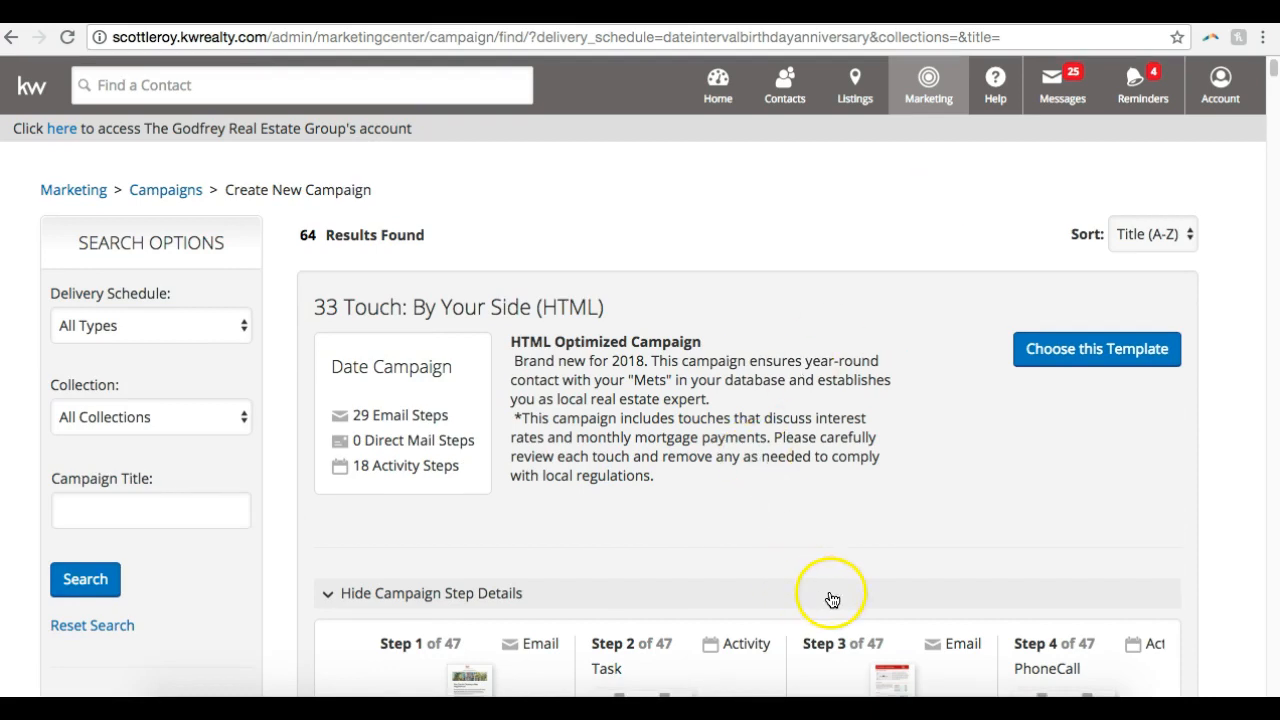
Browse the further steps of the "33 Touch: By Your Side (HTML)" template and choose it for the new campaign
{"action": "scroll", "coordinate": [767, 508], "scroll_direction": "down", "scroll_amount": 3}
{"action": "left_click", "coordinate": [1177, 552]}
{"action": "left_click", "coordinate": [1177, 556]}
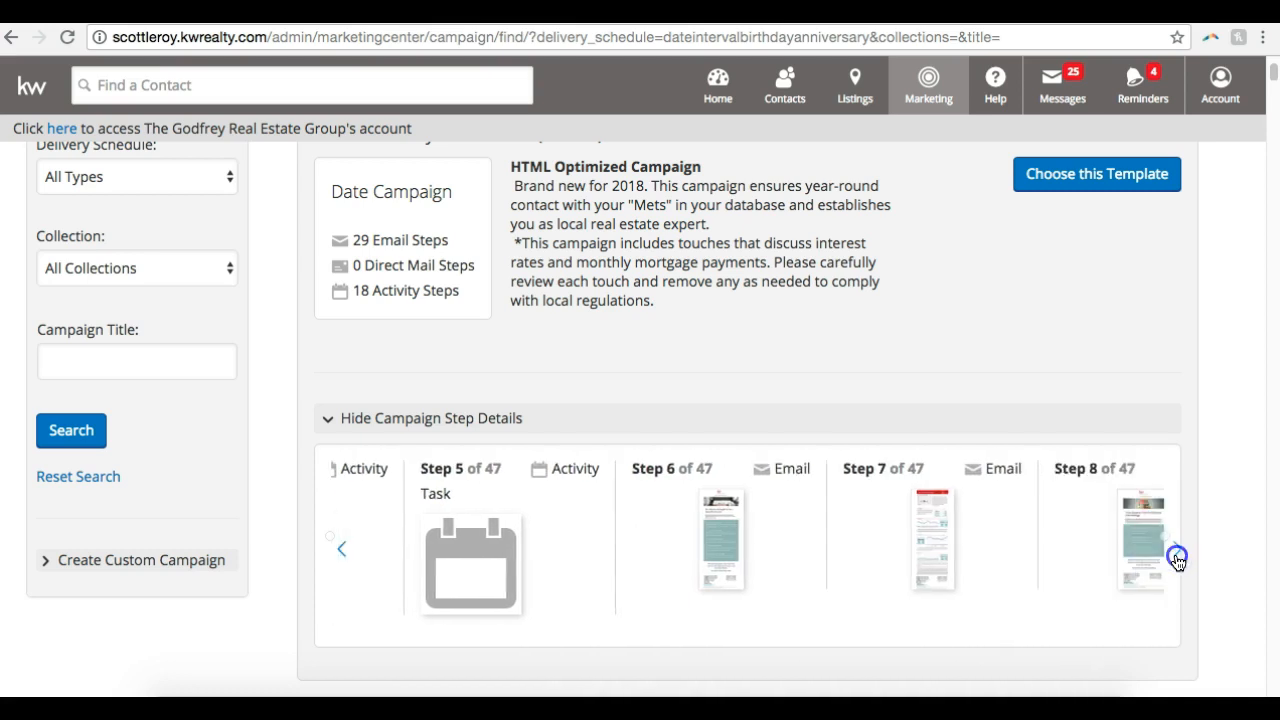
{"action": "left_click", "coordinate": [1177, 556]}
{"action": "scroll", "coordinate": [1162, 300], "scroll_direction": "up", "scroll_amount": 1}
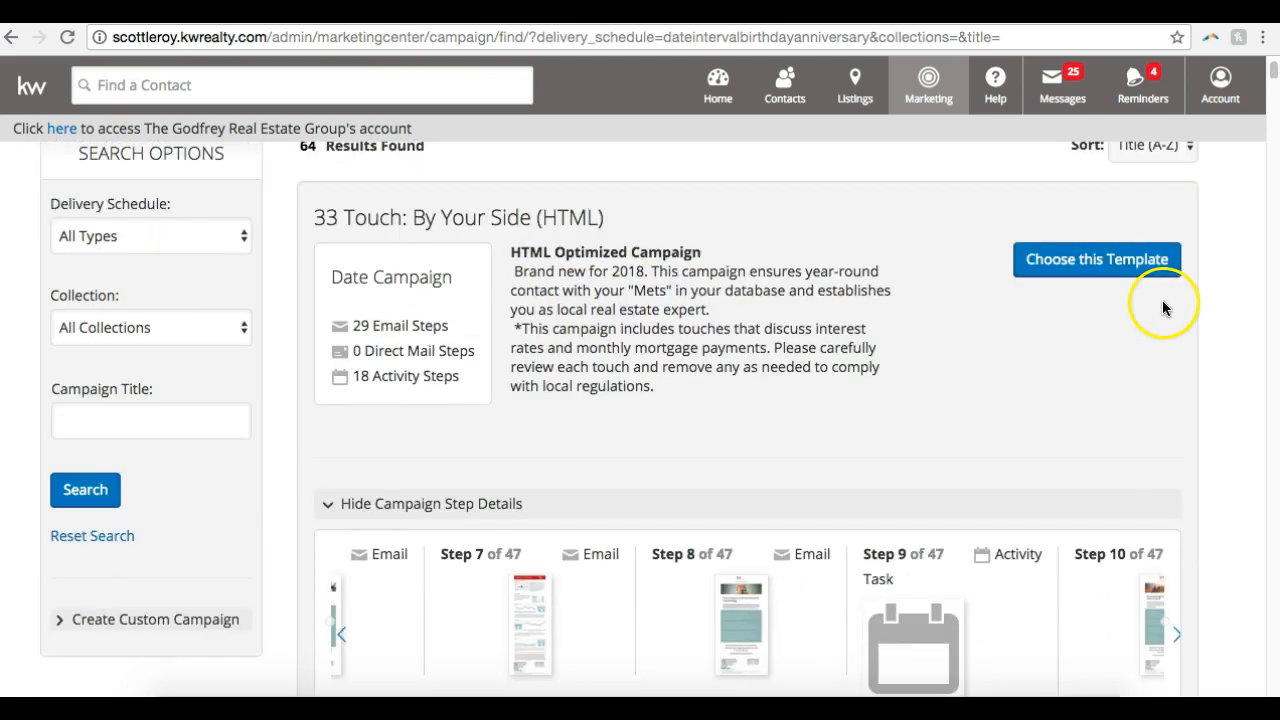
{"action": "left_click", "coordinate": [1124, 257]}
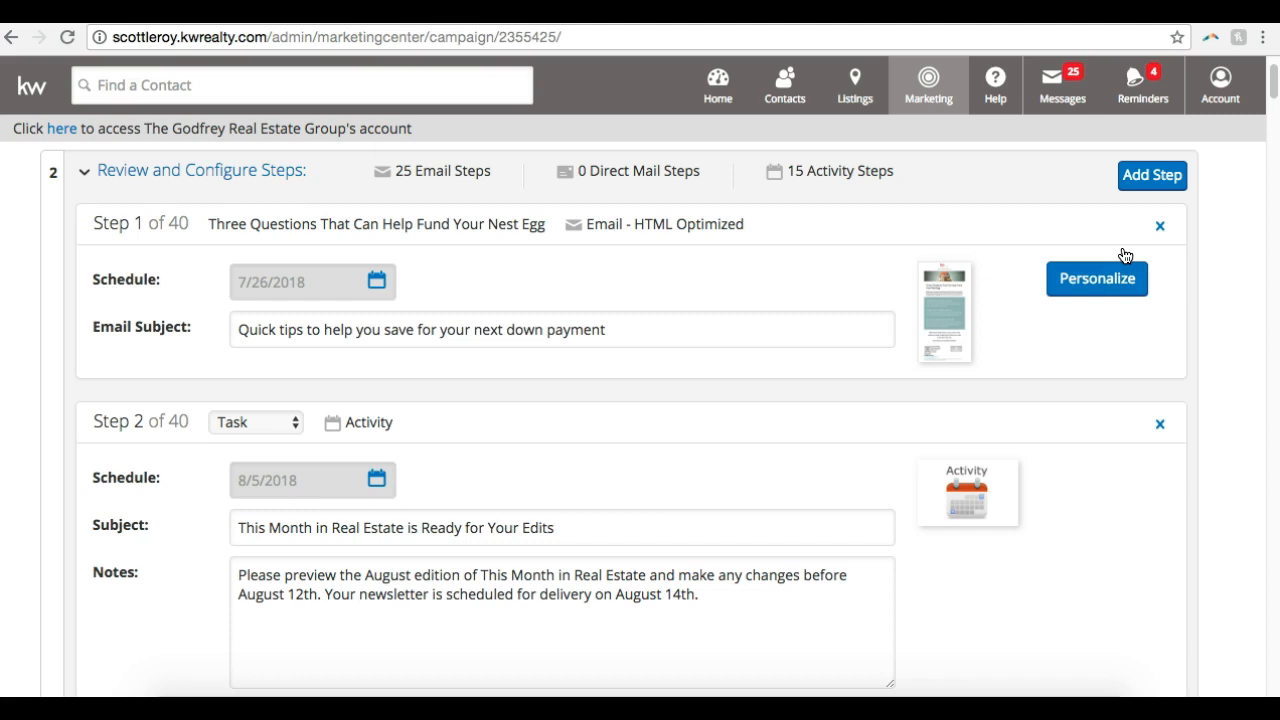
Collapse the campaign's step configuration, rename the campaign "33 Touch: By Your Side (HTML) - SOI" and save the name
{"action": "scroll", "coordinate": [1126, 256], "scroll_direction": "up", "scroll_amount": 2}
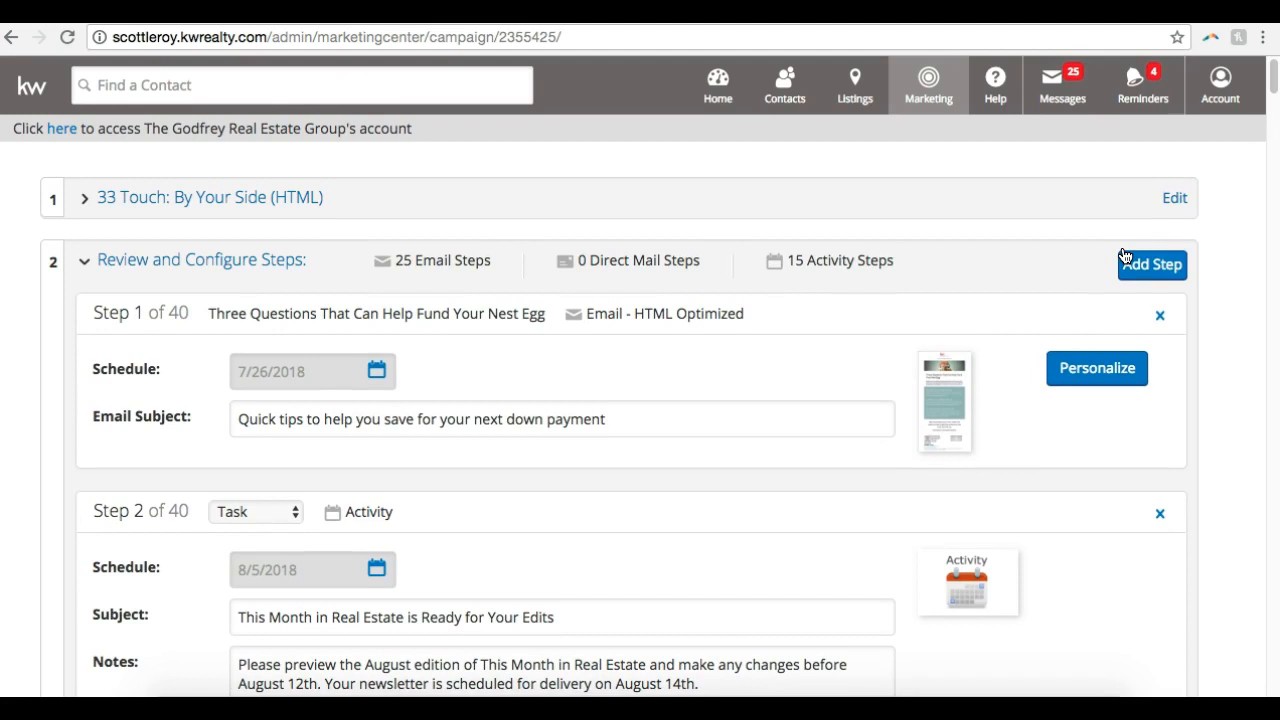
{"action": "left_click", "coordinate": [166, 266]}
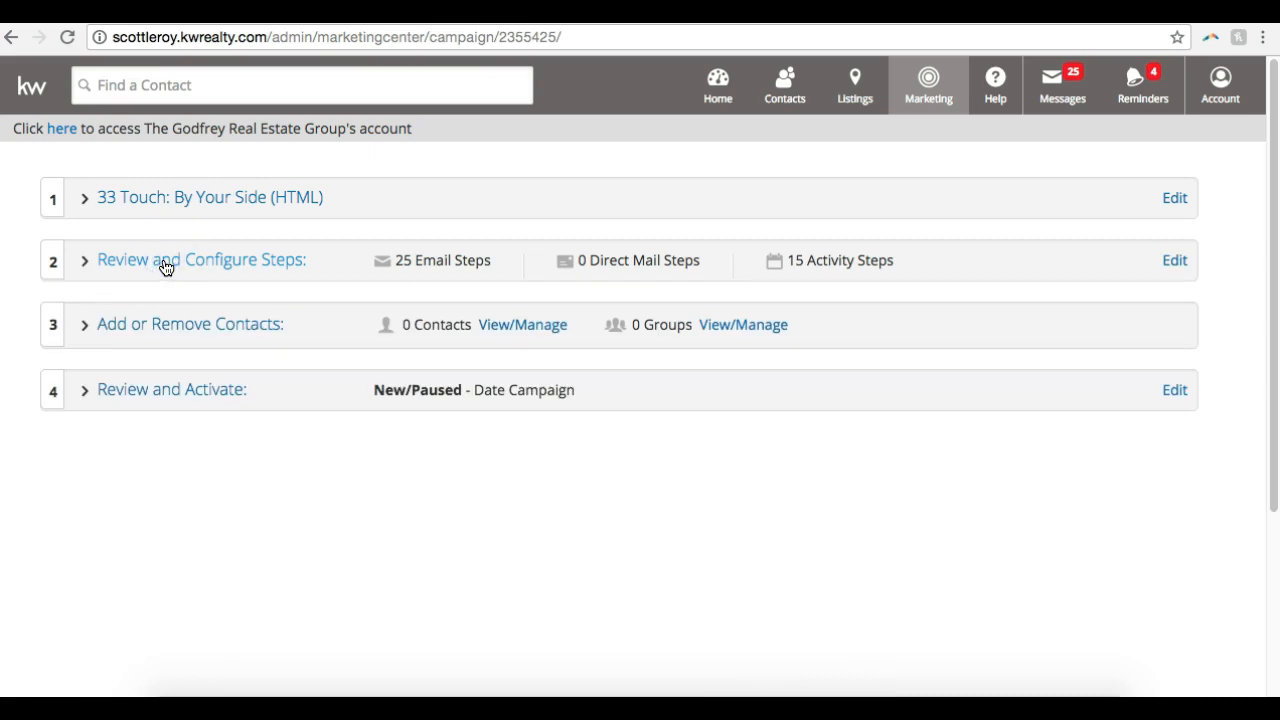
{"action": "left_click", "coordinate": [164, 200]}
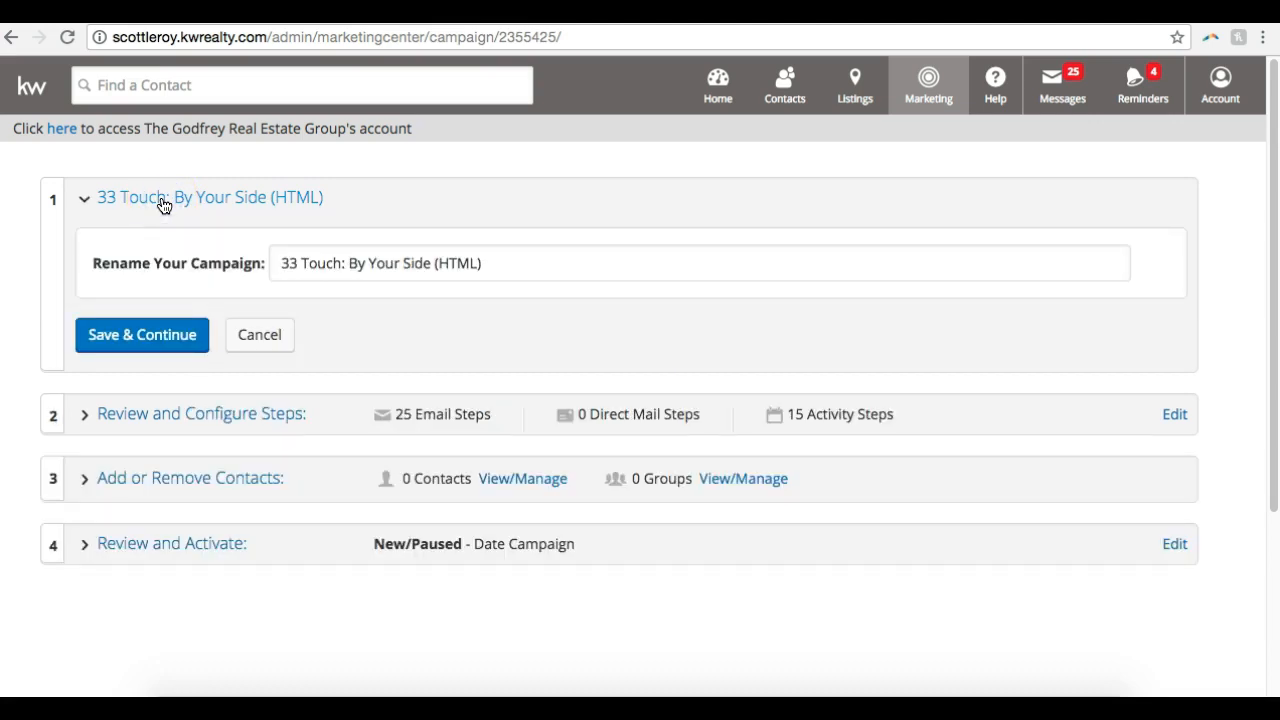
{"action": "left_click", "coordinate": [551, 270]}
{"action": "type", "text": "-"}
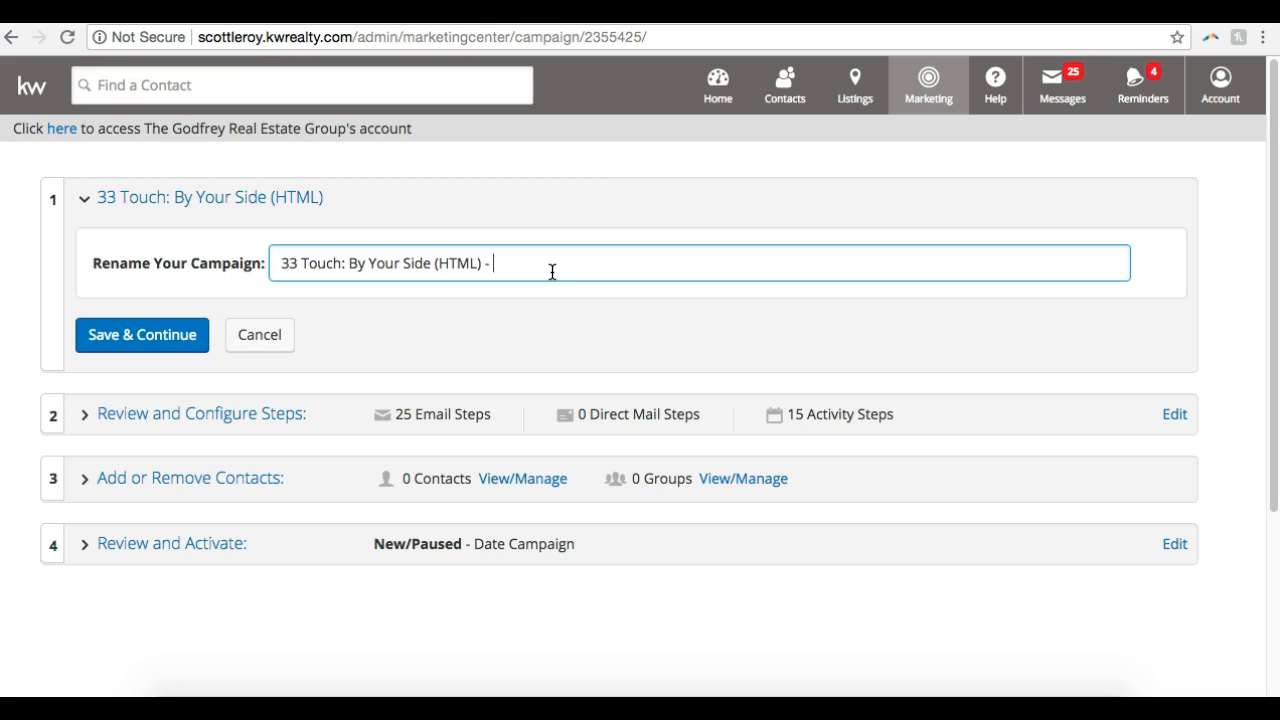
{"action": "type", "text": "SOI"}
{"action": "left_click", "coordinate": [126, 349]}
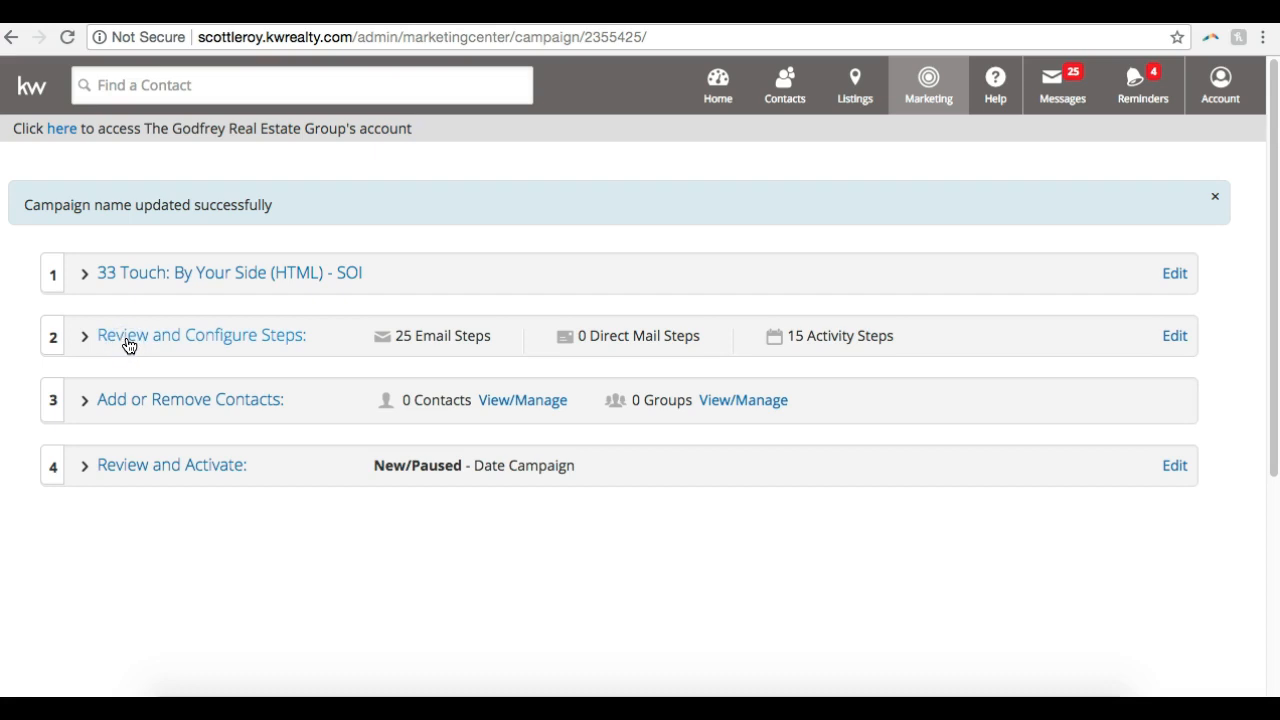
Open the campaign's step configuration, schedule Step 1 for 7/30/18 and change its email subject to "Quick tips to help you save for your next down payment!"
{"action": "left_click", "coordinate": [137, 261]}
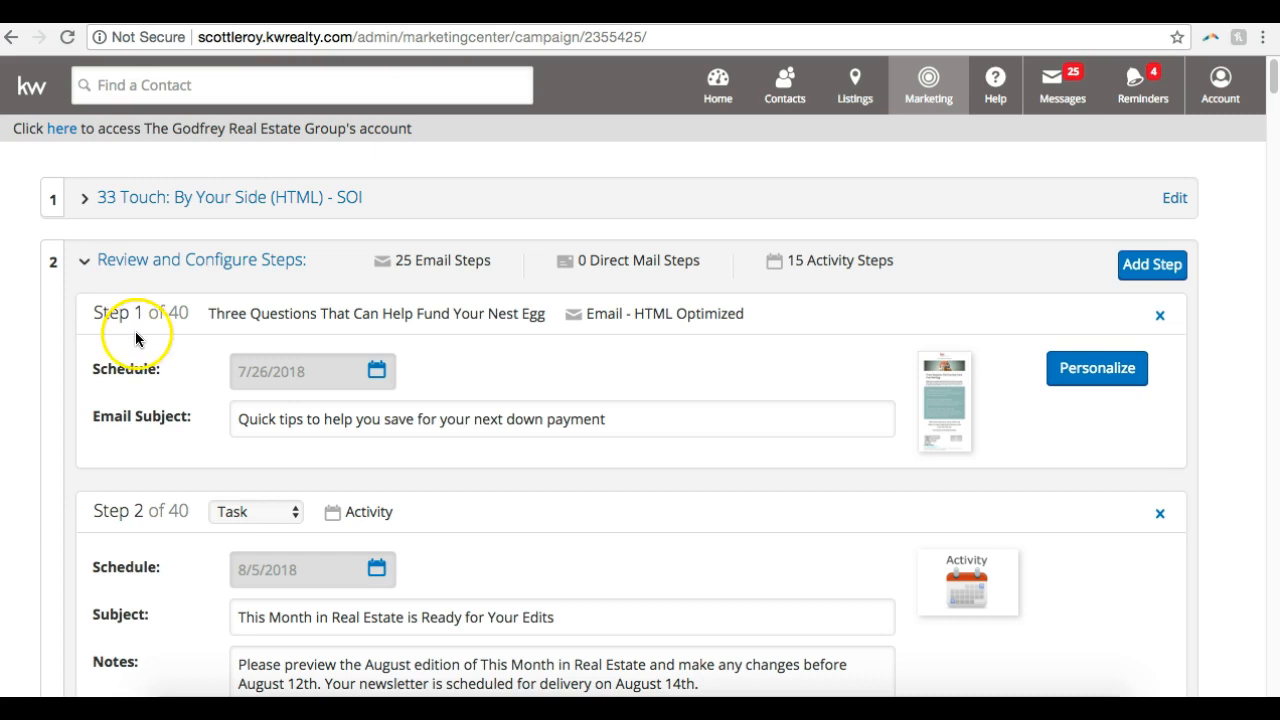
{"action": "scroll", "coordinate": [135, 340], "scroll_direction": "down", "scroll_amount": 20}
{"action": "scroll", "coordinate": [107, 390], "scroll_direction": "up", "scroll_amount": 20}
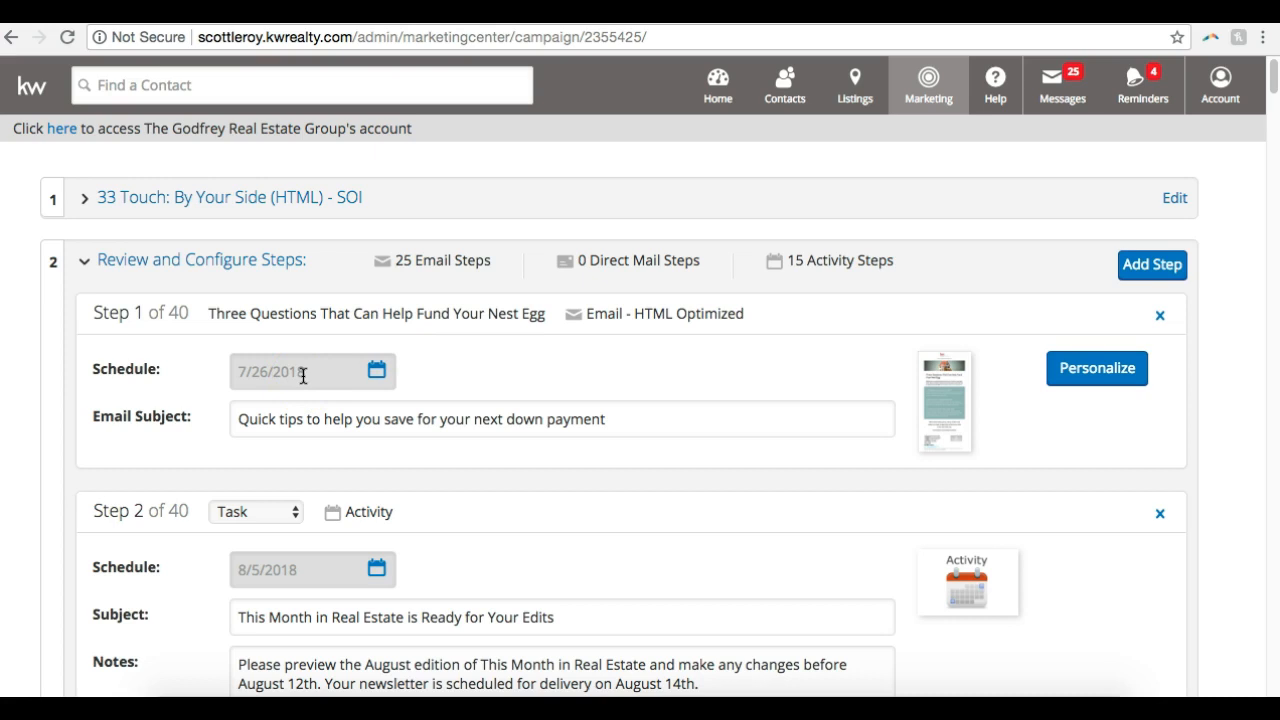
{"action": "left_click", "coordinate": [376, 373]}
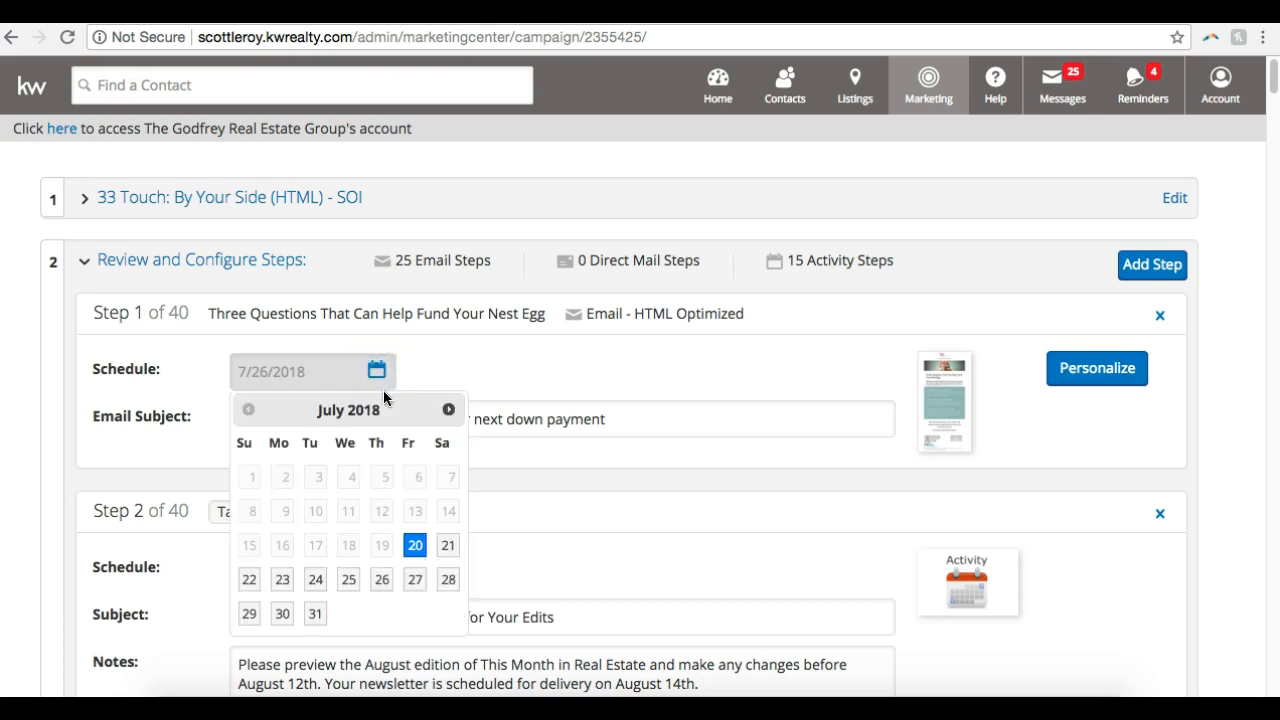
{"action": "left_click", "coordinate": [282, 614]}
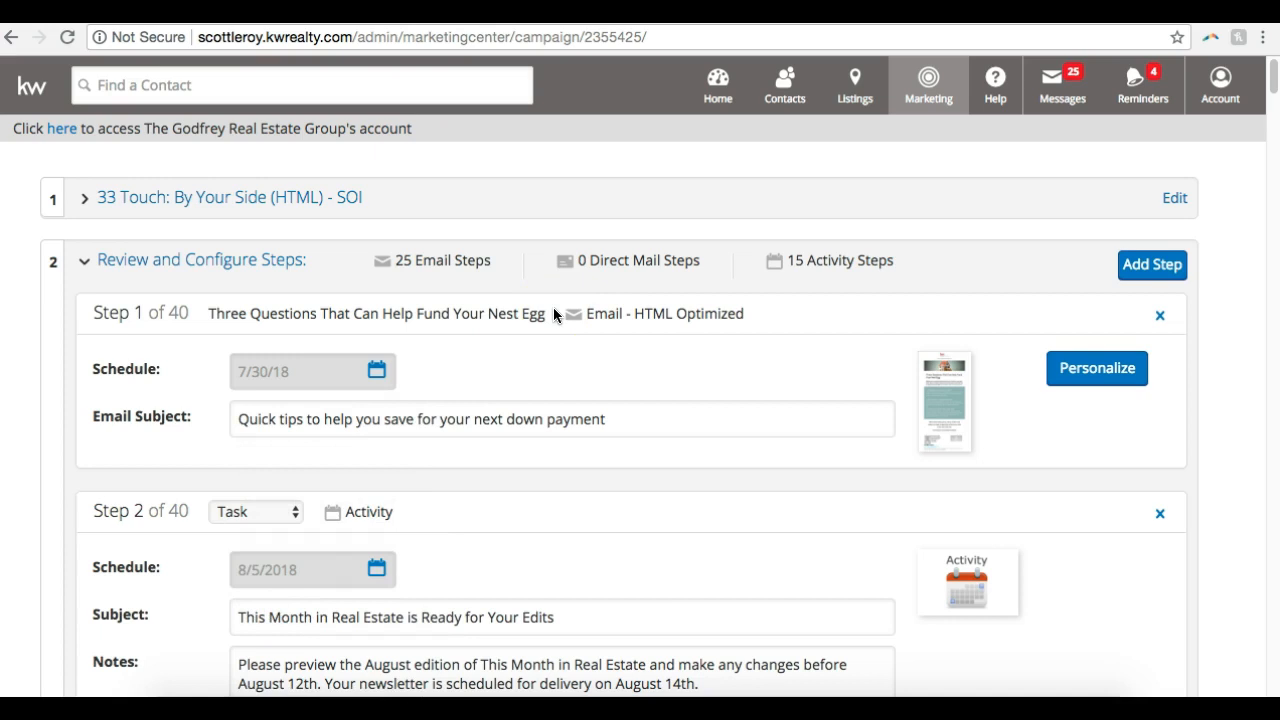
{"action": "left_click", "coordinate": [667, 425]}
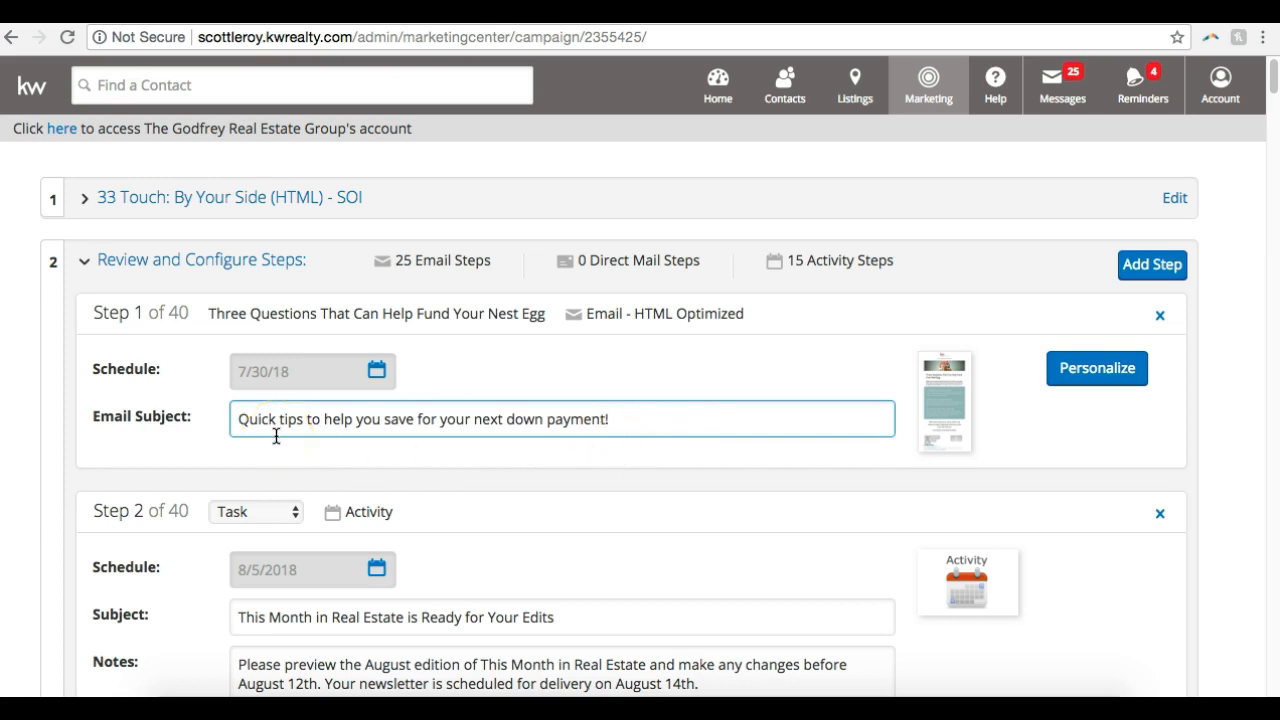
Preview the Step 1 email "Three Questions That Can Help Fund Your Nest Egg" from header to signature, close it and return to Step 1
{"action": "left_click", "coordinate": [951, 413]}
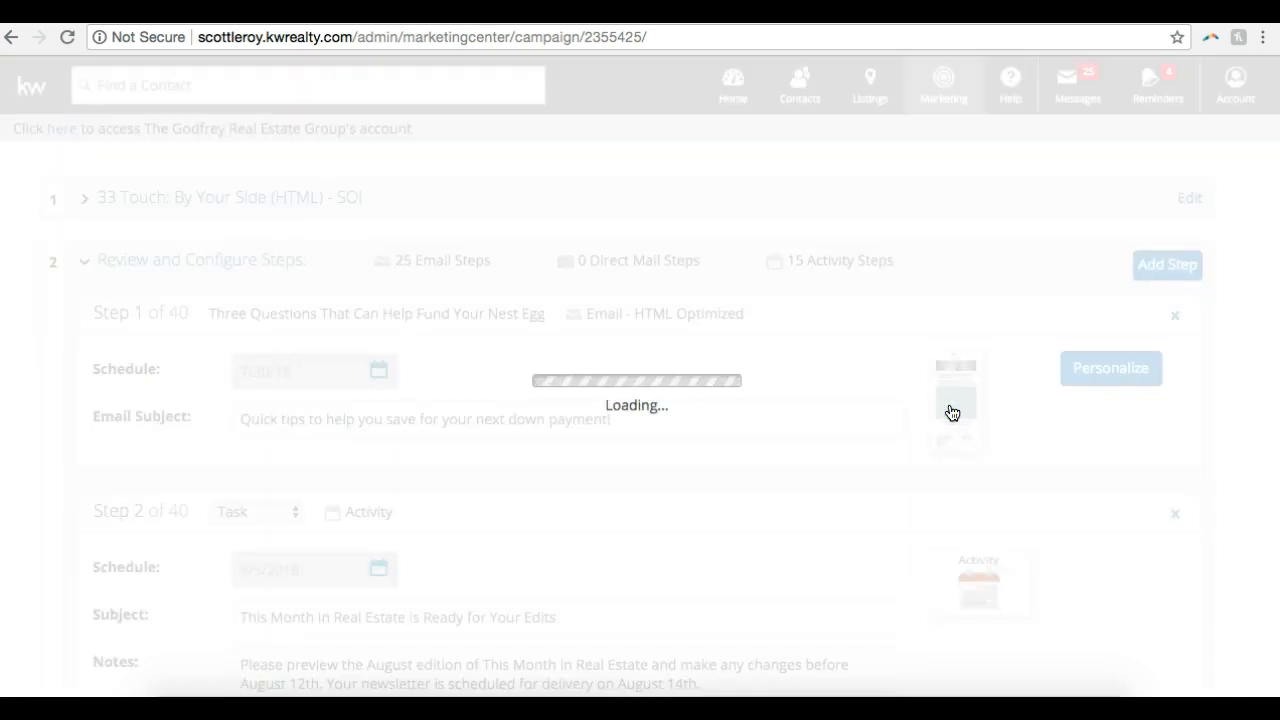
{"action": "scroll", "coordinate": [952, 413], "scroll_direction": "up", "scroll_amount": 4}
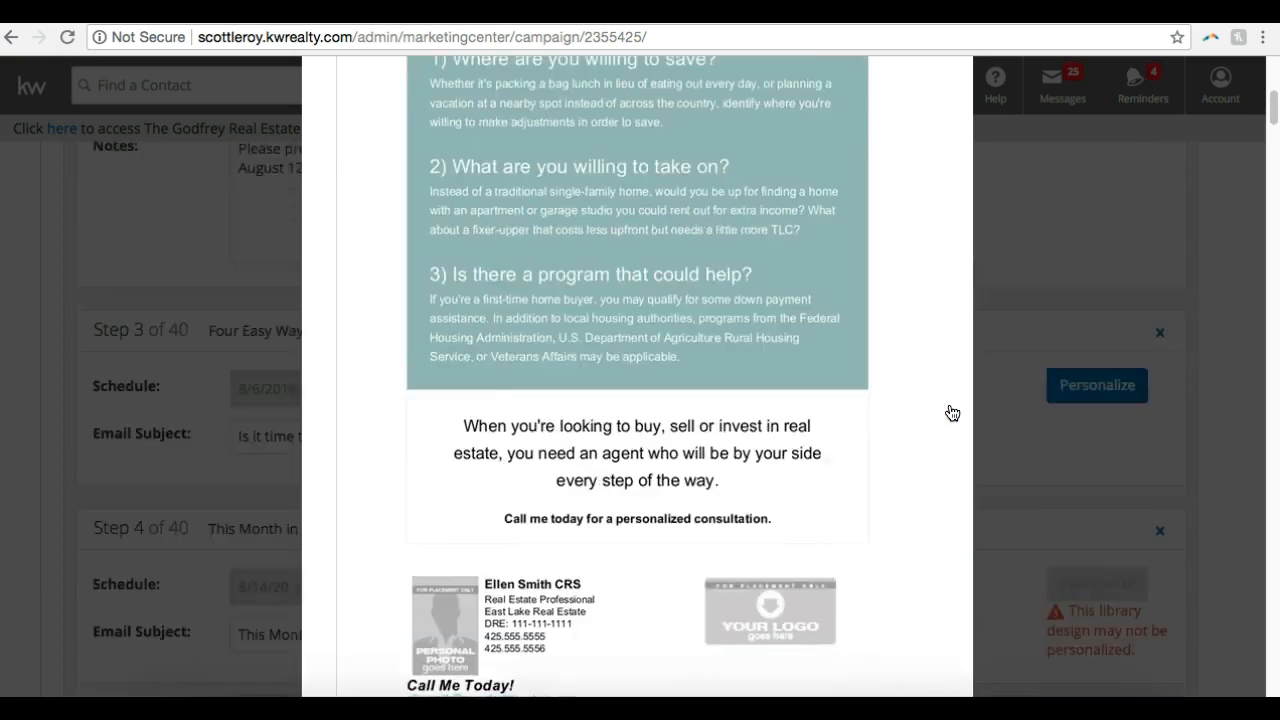
{"action": "scroll", "coordinate": [952, 413], "scroll_direction": "up", "scroll_amount": 5}
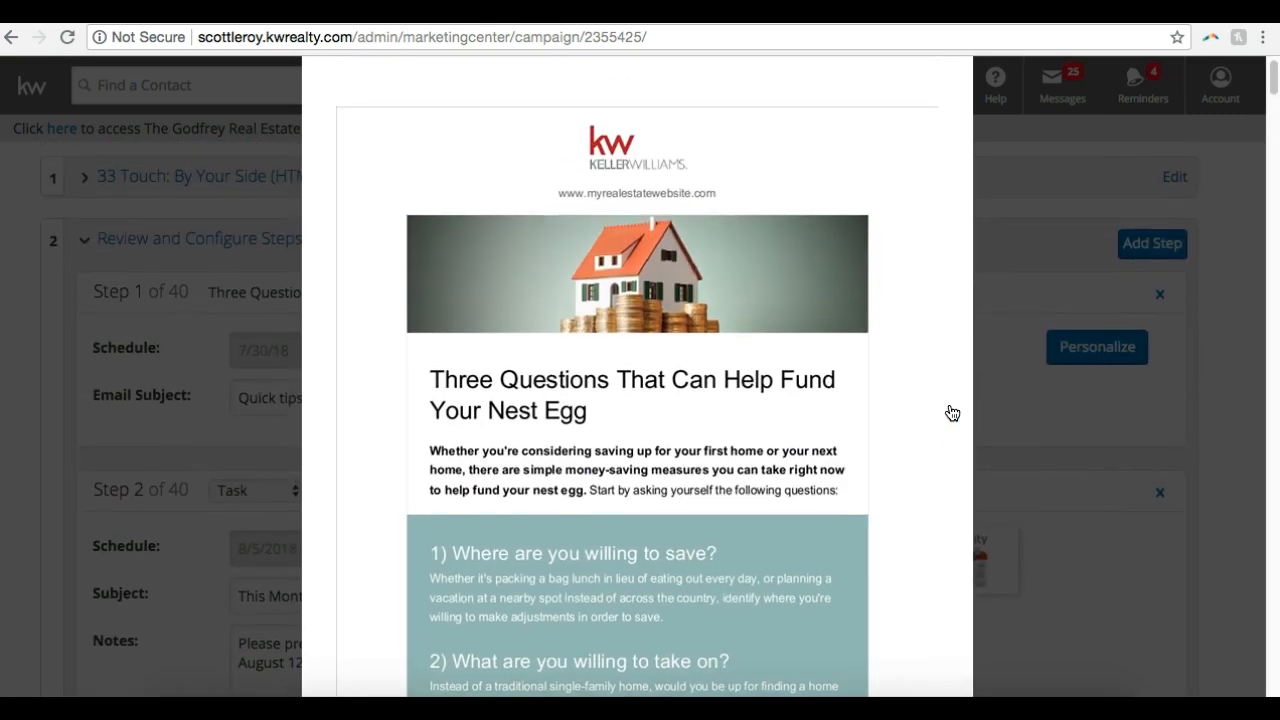
{"action": "scroll", "coordinate": [952, 413], "scroll_direction": "down", "scroll_amount": 5}
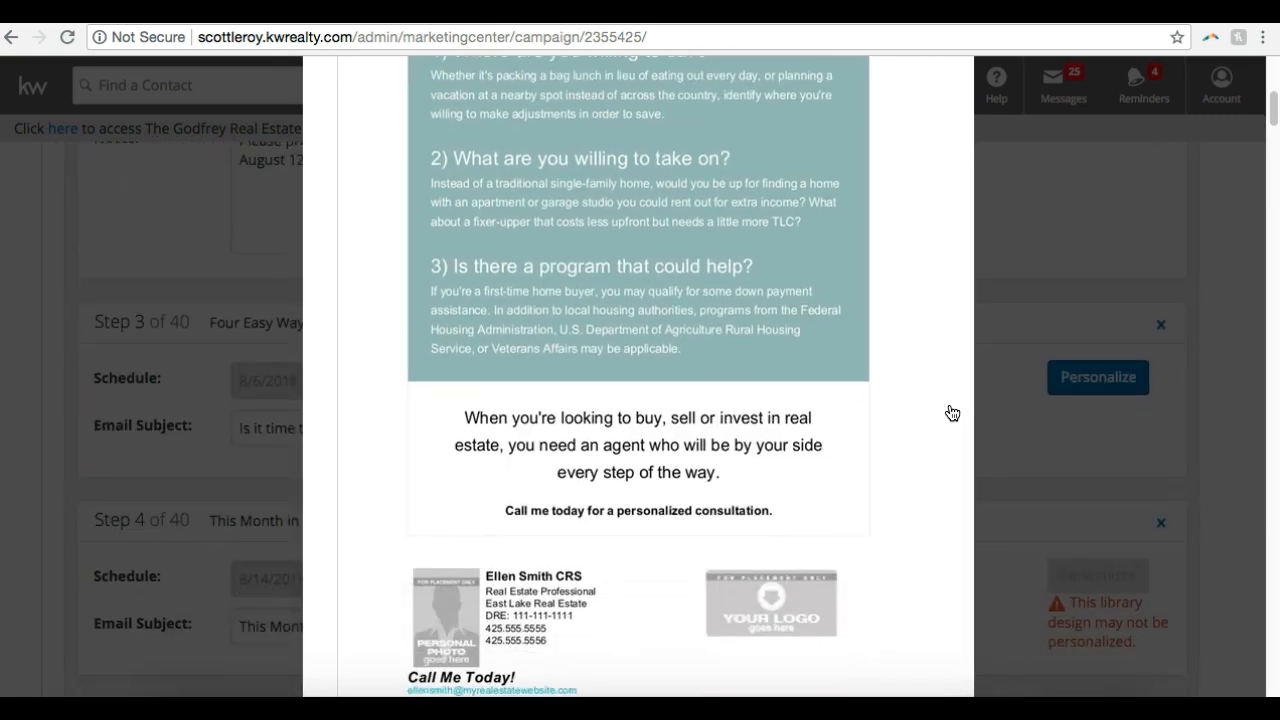
{"action": "scroll", "coordinate": [952, 413], "scroll_direction": "down", "scroll_amount": 2}
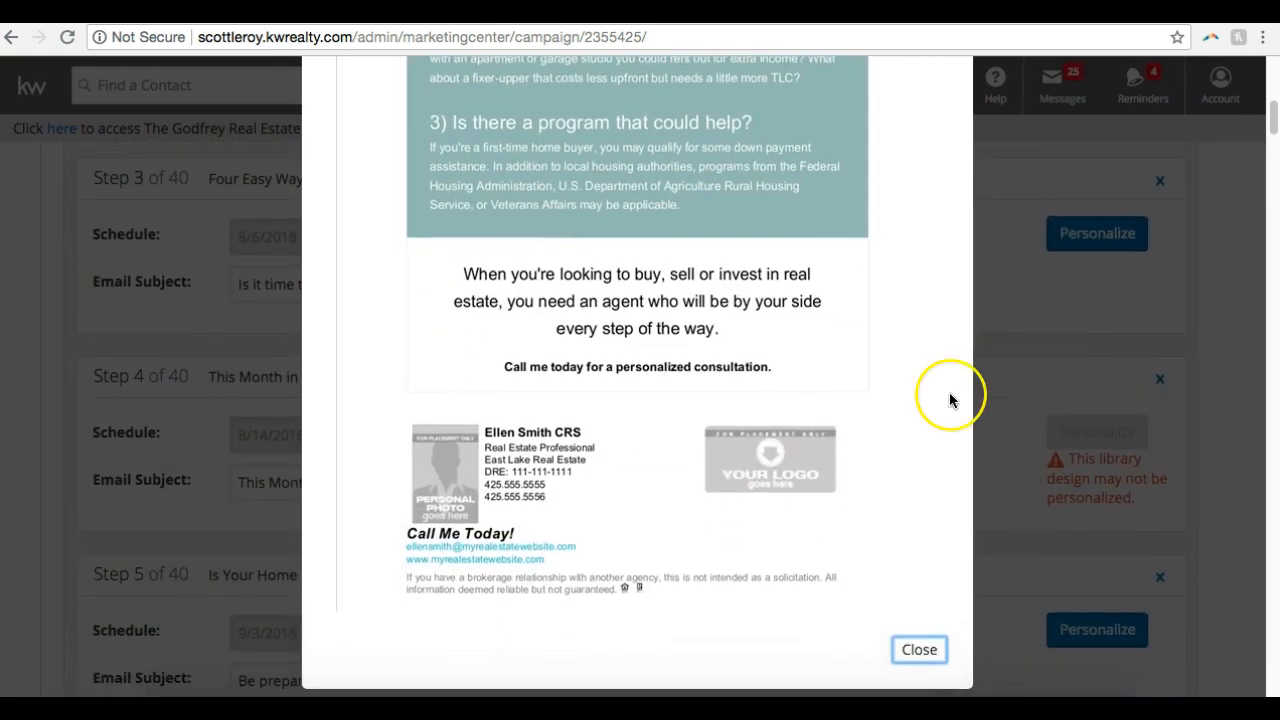
{"action": "scroll", "coordinate": [950, 400], "scroll_direction": "up", "scroll_amount": 5}
{"action": "scroll", "coordinate": [950, 400], "scroll_direction": "down", "scroll_amount": 2}
{"action": "scroll", "coordinate": [950, 400], "scroll_direction": "down", "scroll_amount": 5}
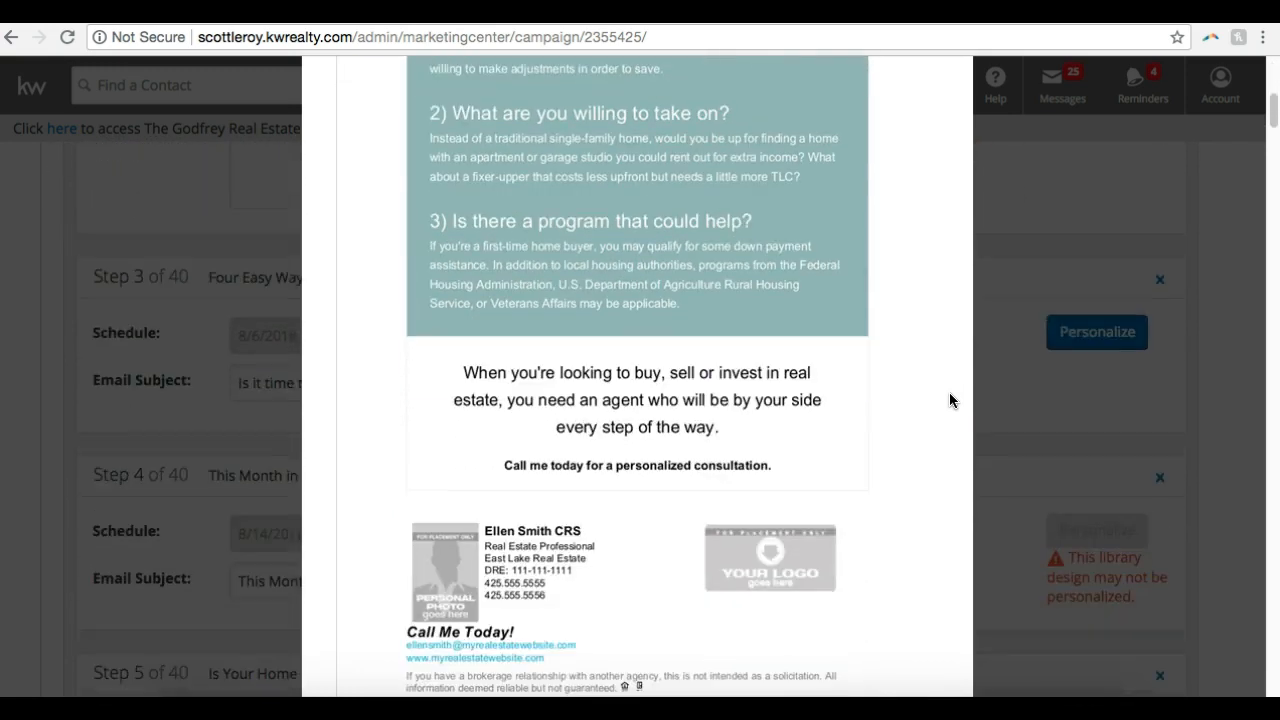
{"action": "left_click", "coordinate": [919, 546]}
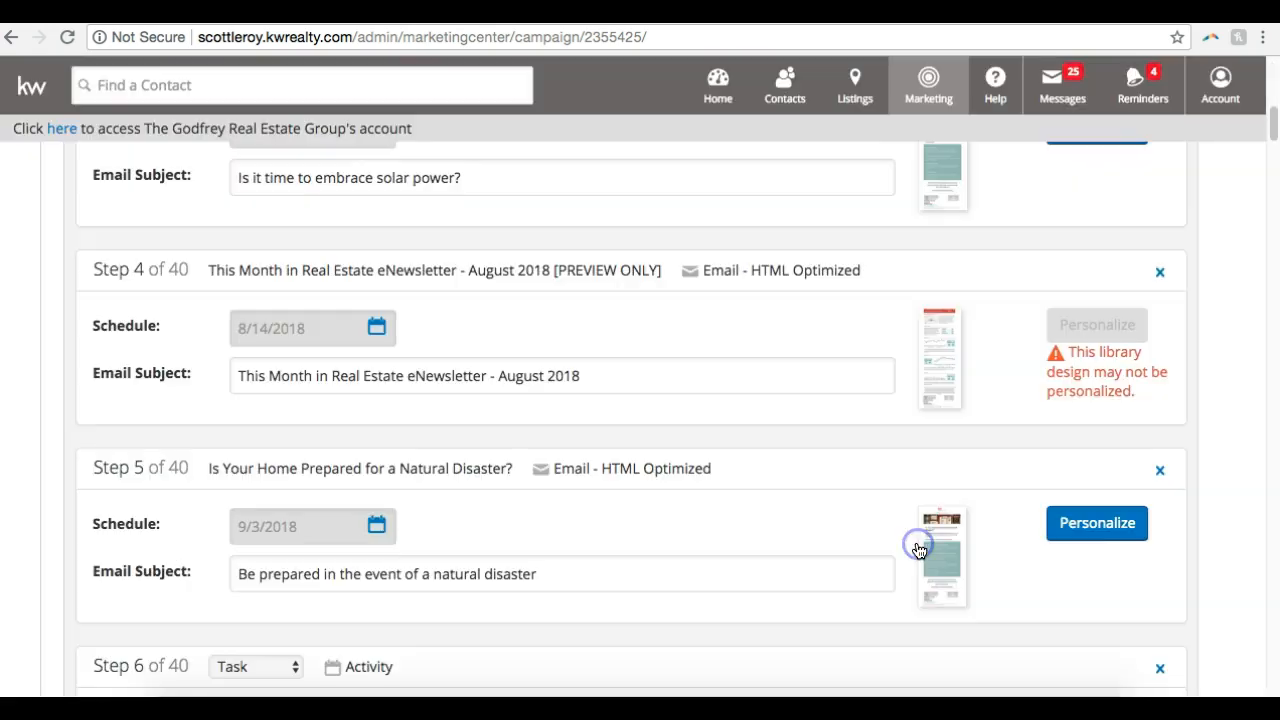
{"action": "scroll", "coordinate": [946, 420], "scroll_direction": "up", "scroll_amount": 5}
{"action": "scroll", "coordinate": [946, 421], "scroll_direction": "up", "scroll_amount": 3}
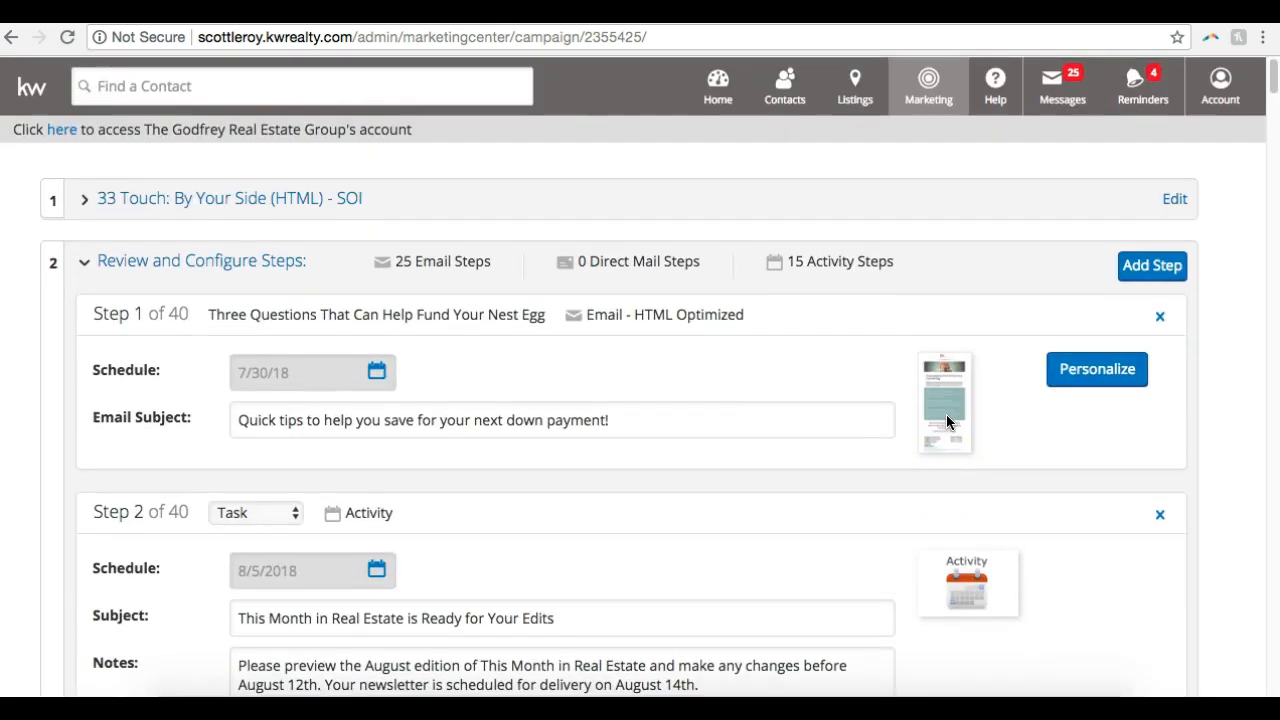
Open the Step 1 email for personalization and place the text cursor at the end of its headline below the house image
{"action": "left_click", "coordinate": [1075, 385]}
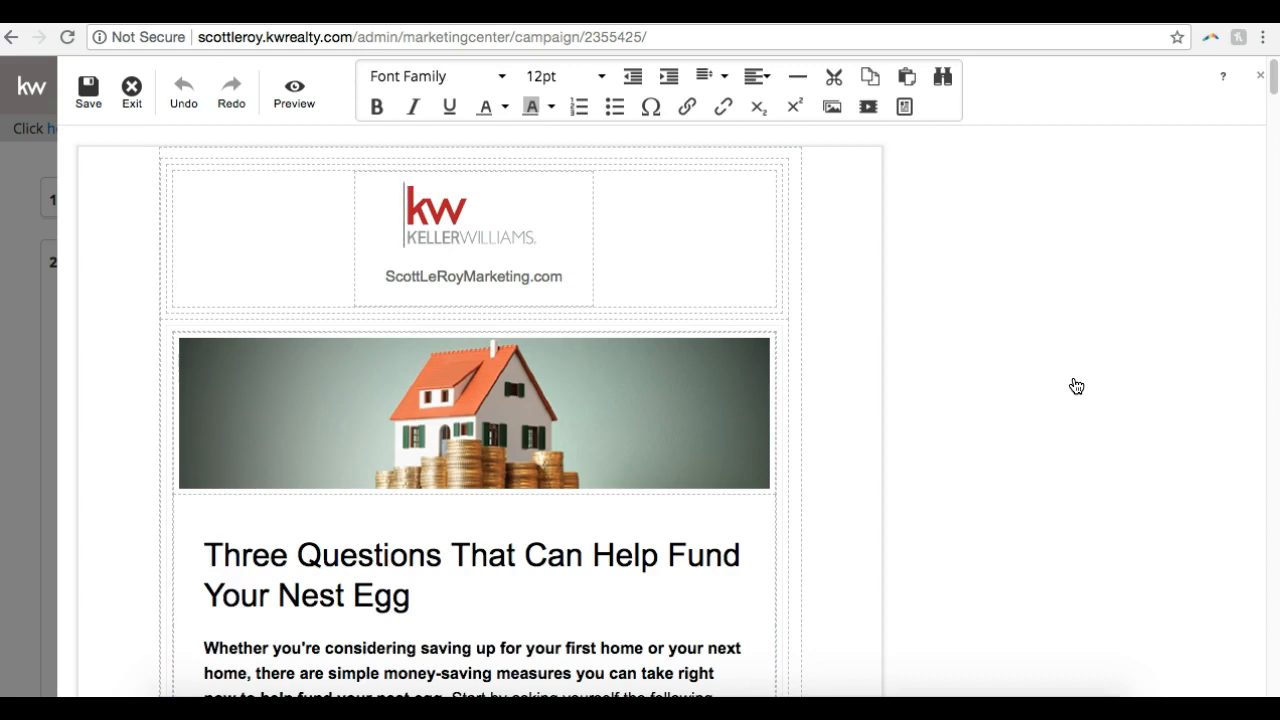
{"action": "scroll", "coordinate": [1076, 386], "scroll_direction": "down", "scroll_amount": 3}
{"action": "scroll", "coordinate": [1076, 386], "scroll_direction": "up", "scroll_amount": 2}
{"action": "left_click", "coordinate": [679, 360]}
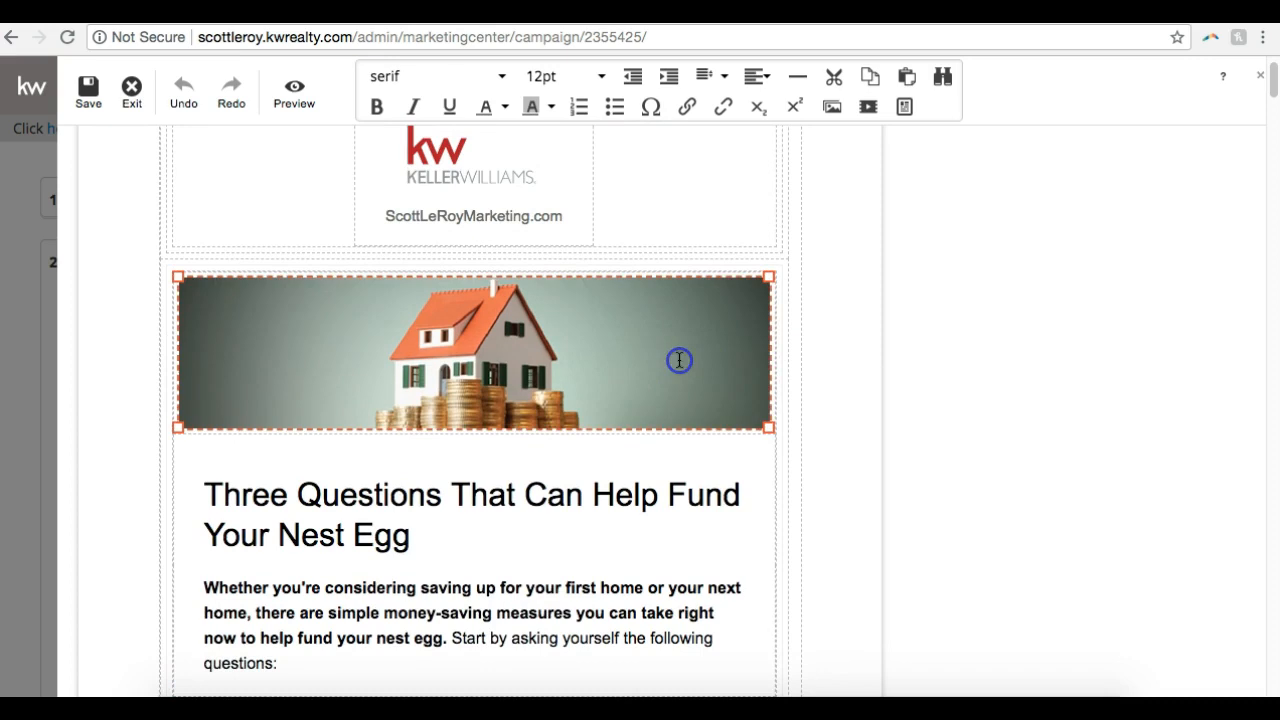
{"action": "left_click", "coordinate": [509, 501]}
{"action": "left_click", "coordinate": [455, 538]}
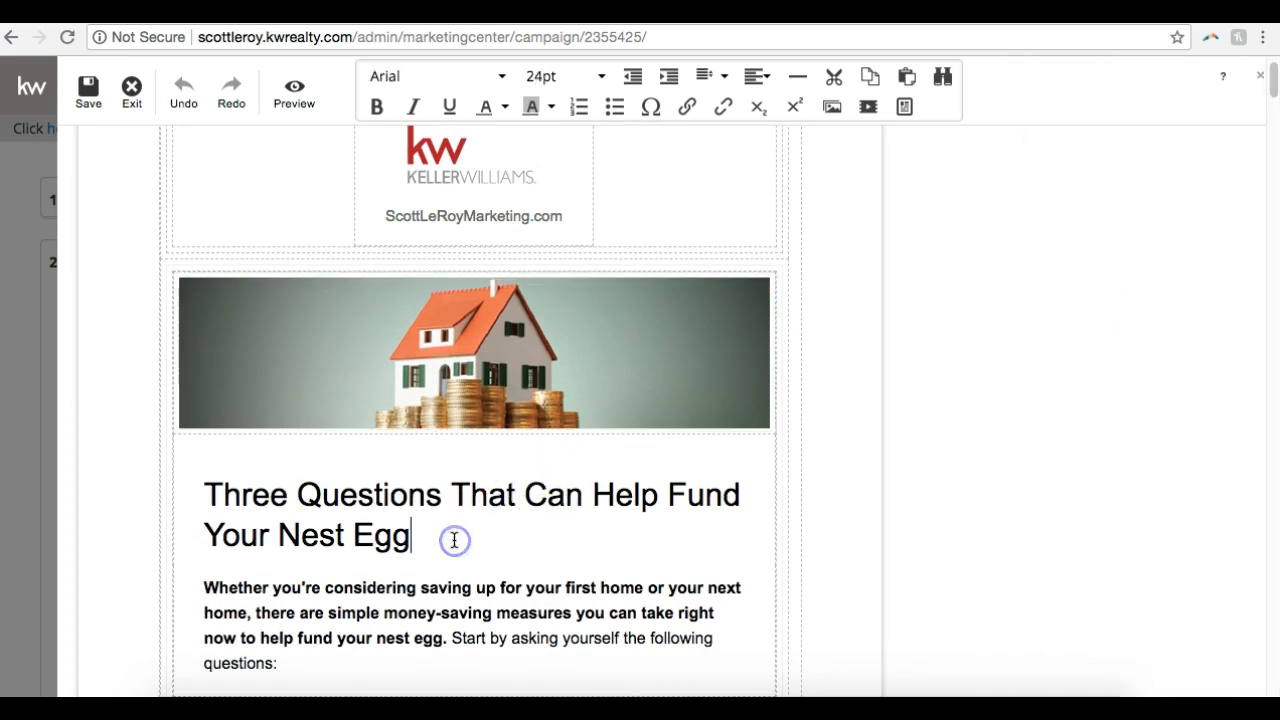
Replace the headline "Three Questions That Can Help Fund Your Nest Egg" with "Scott Le Roy Marketing Rules!"
{"action": "scroll", "coordinate": [451, 545], "scroll_direction": "down", "scroll_amount": 2}
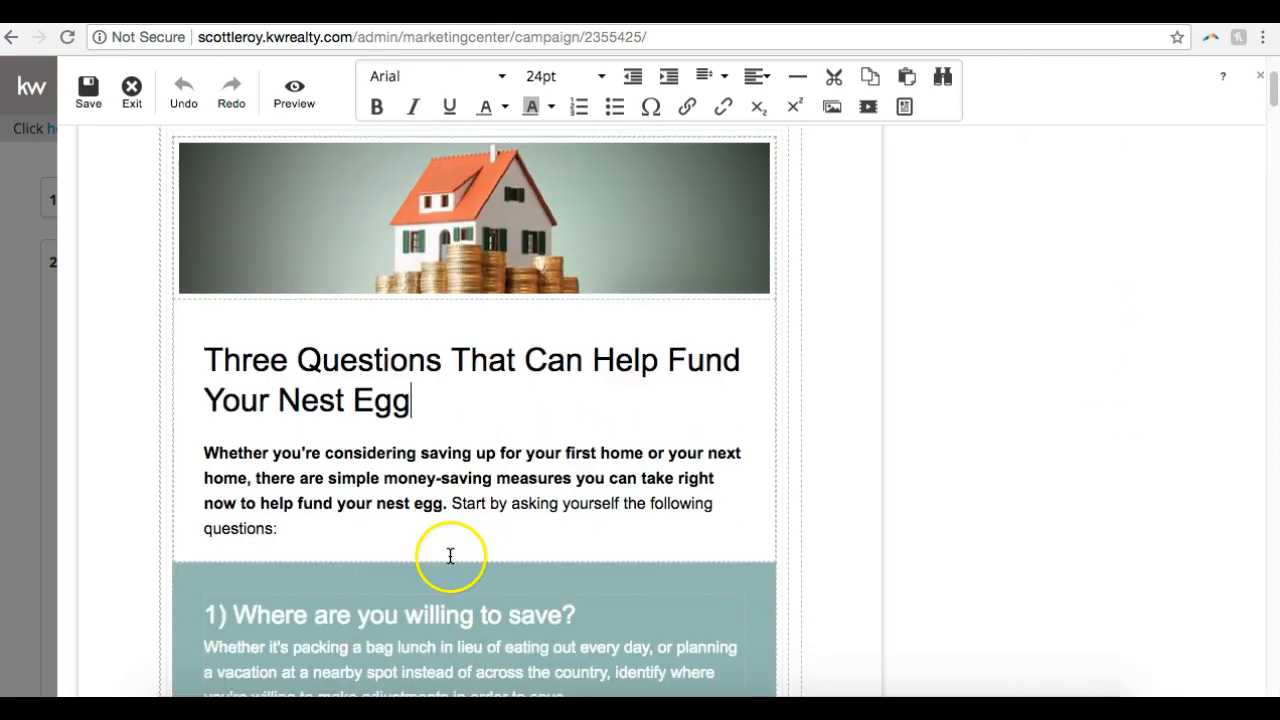
{"action": "left_click", "coordinate": [414, 400]}
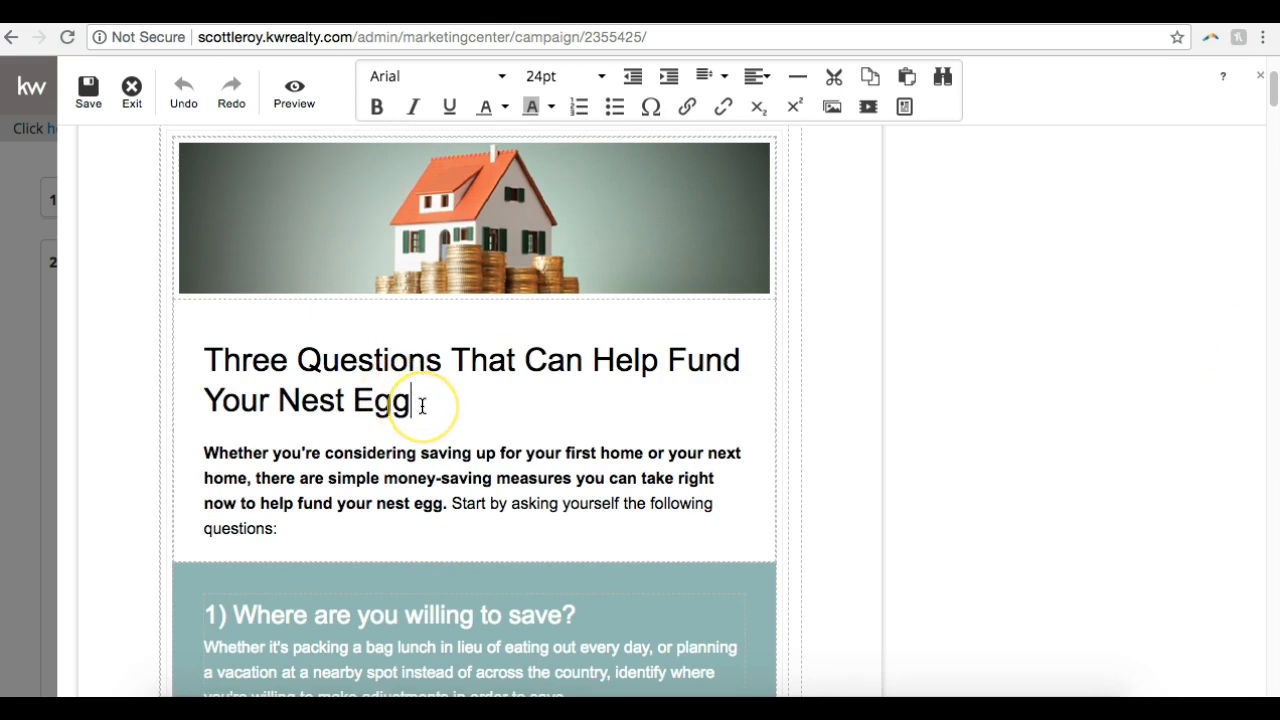
{"action": "left_click_drag", "start_coordinate": [417, 403], "coordinate": [329, 343]}
{"action": "key", "text": "BackSpace"}
{"action": "key", "text": "BackSpace"}
{"action": "key", "text": "BackSpace"}
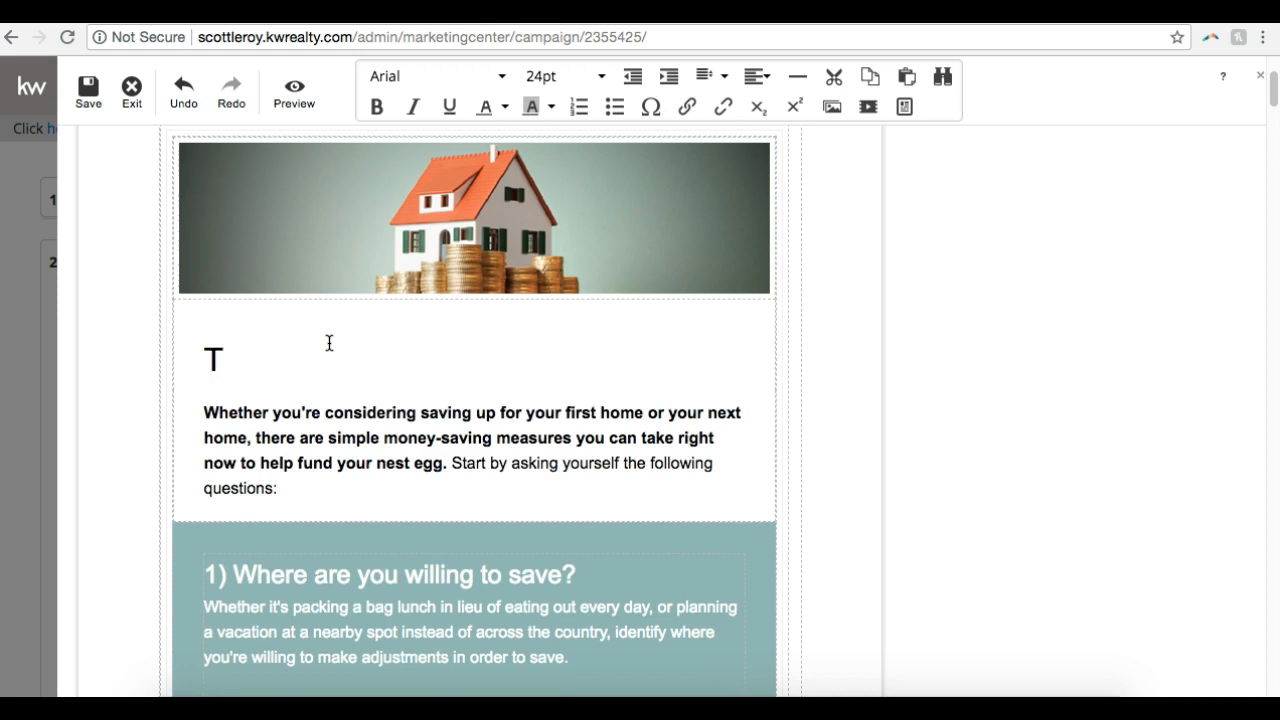
{"action": "key", "text": "BackSpace"}
{"action": "type", "text": "S"}
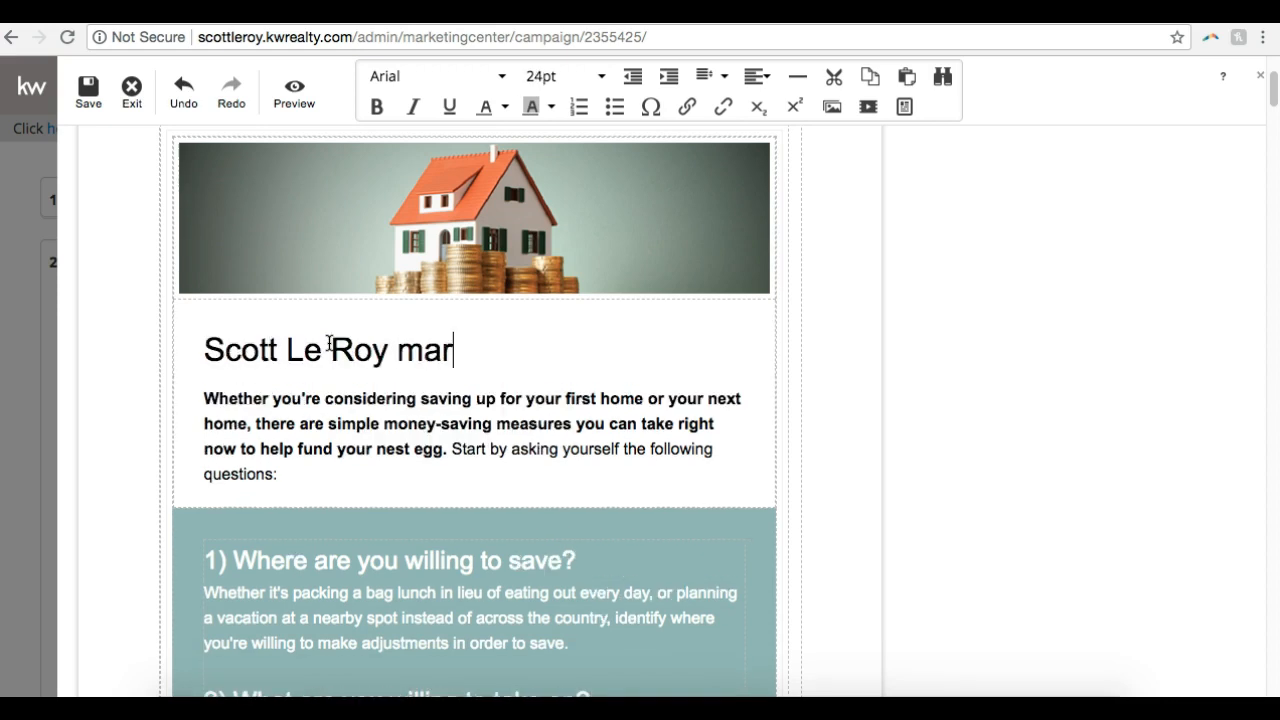
{"action": "type", "text": "cott Le Roy Marketing Rules!"}
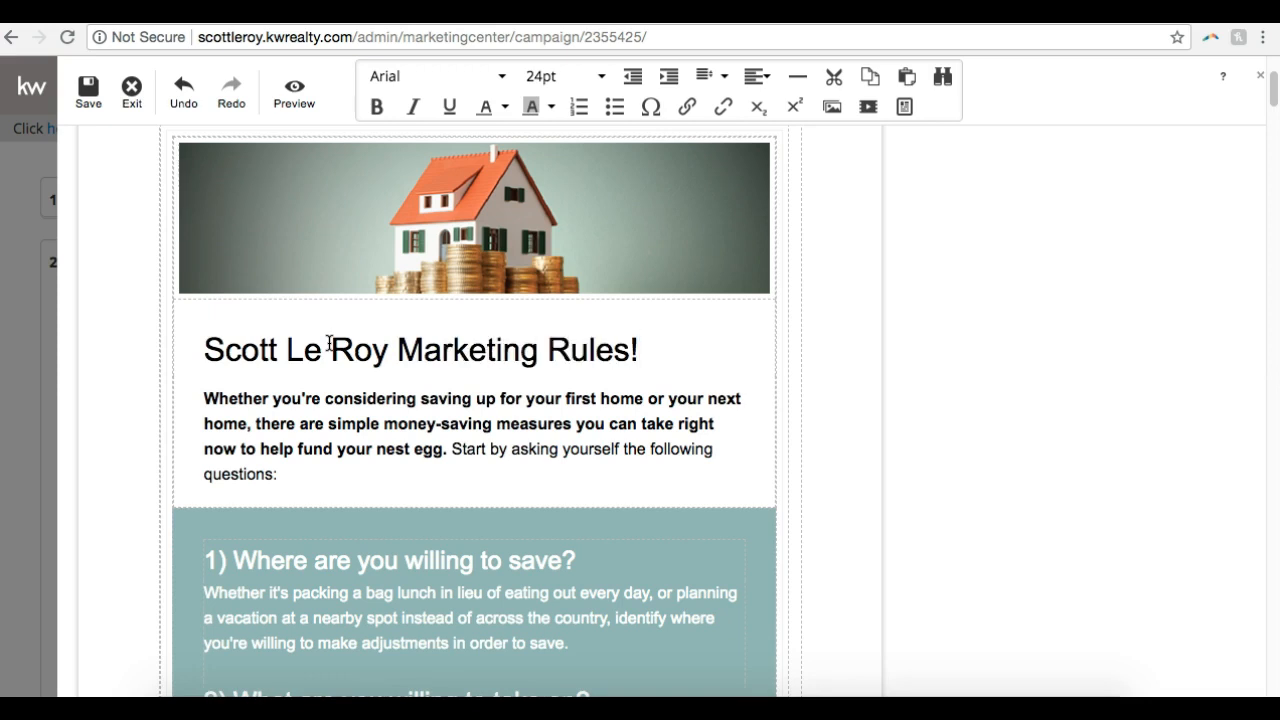
Set the new headline's font to Georgia, try it at 36pt and settle on 18pt
{"action": "scroll", "coordinate": [354, 331], "scroll_direction": "up", "scroll_amount": 3}
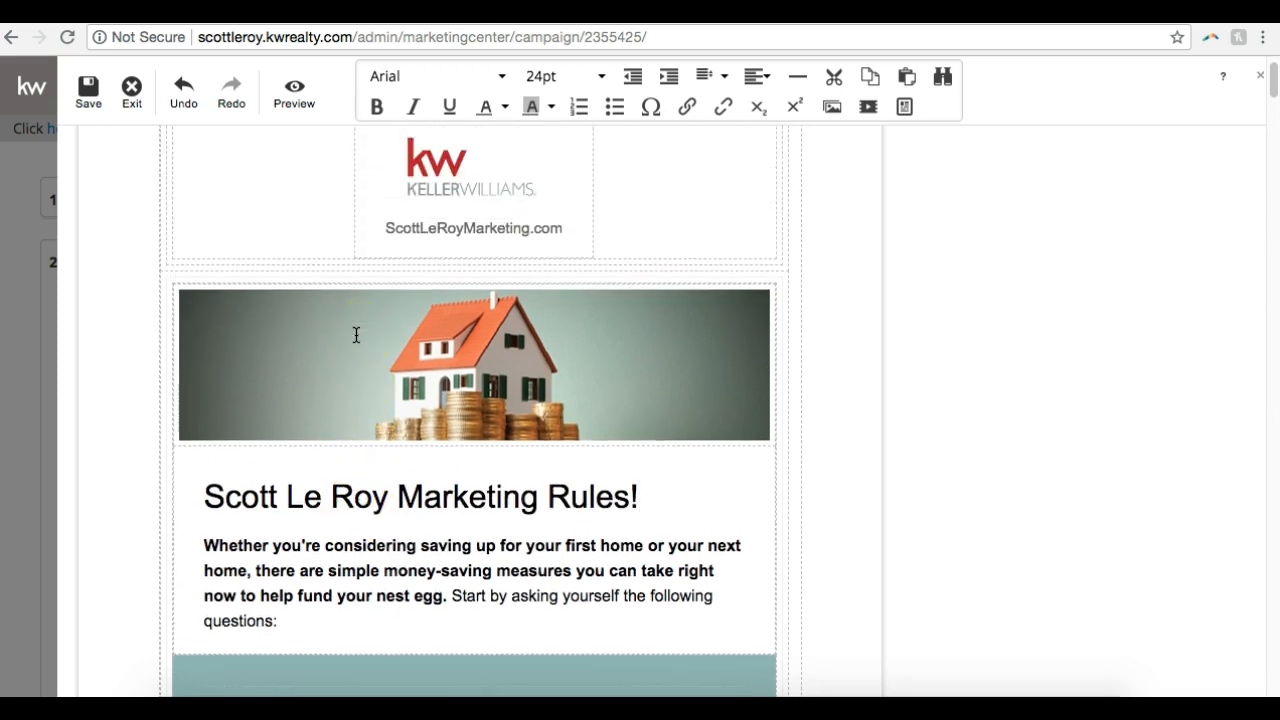
{"action": "left_click_drag", "start_coordinate": [205, 497], "coordinate": [642, 497]}
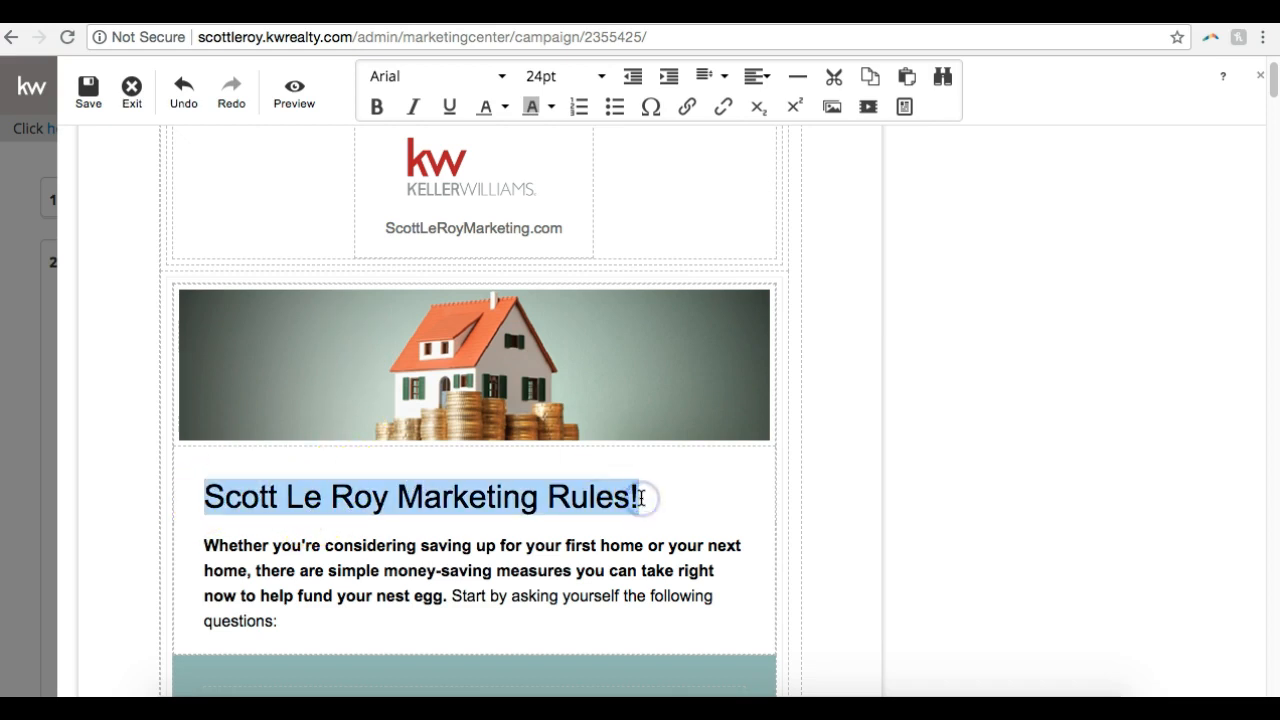
{"action": "left_click", "coordinate": [467, 77]}
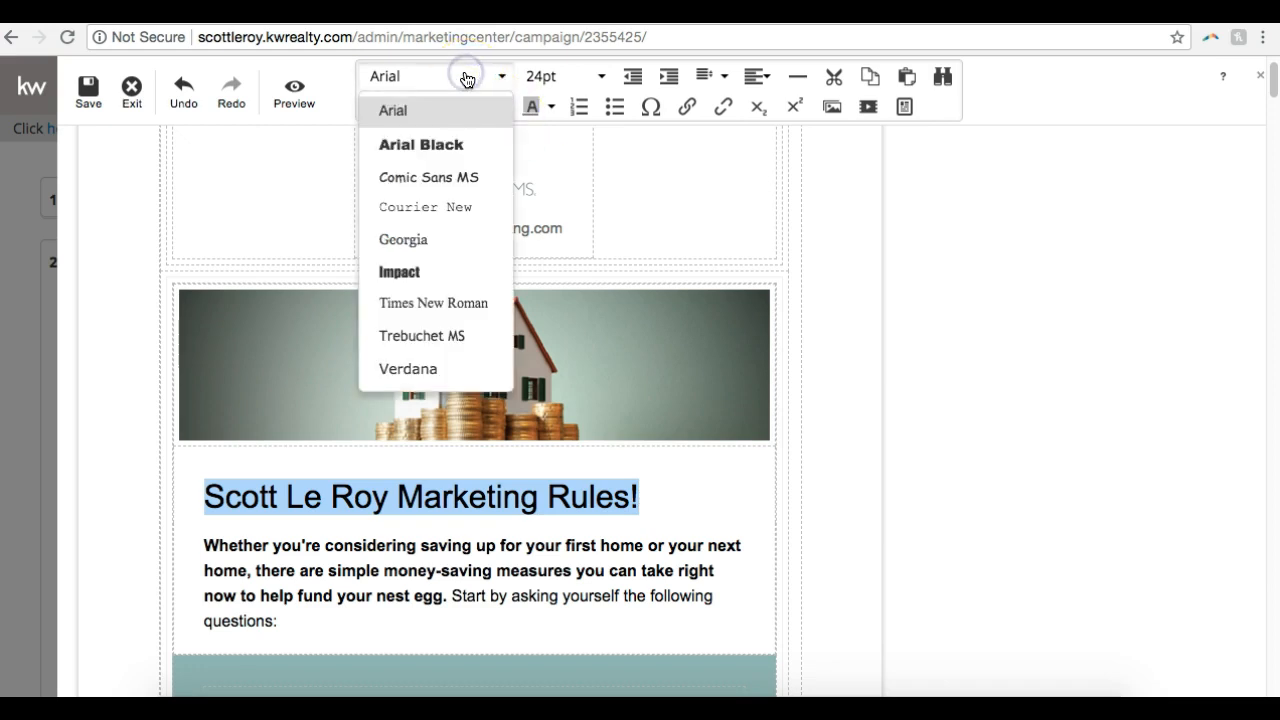
{"action": "left_click", "coordinate": [409, 247]}
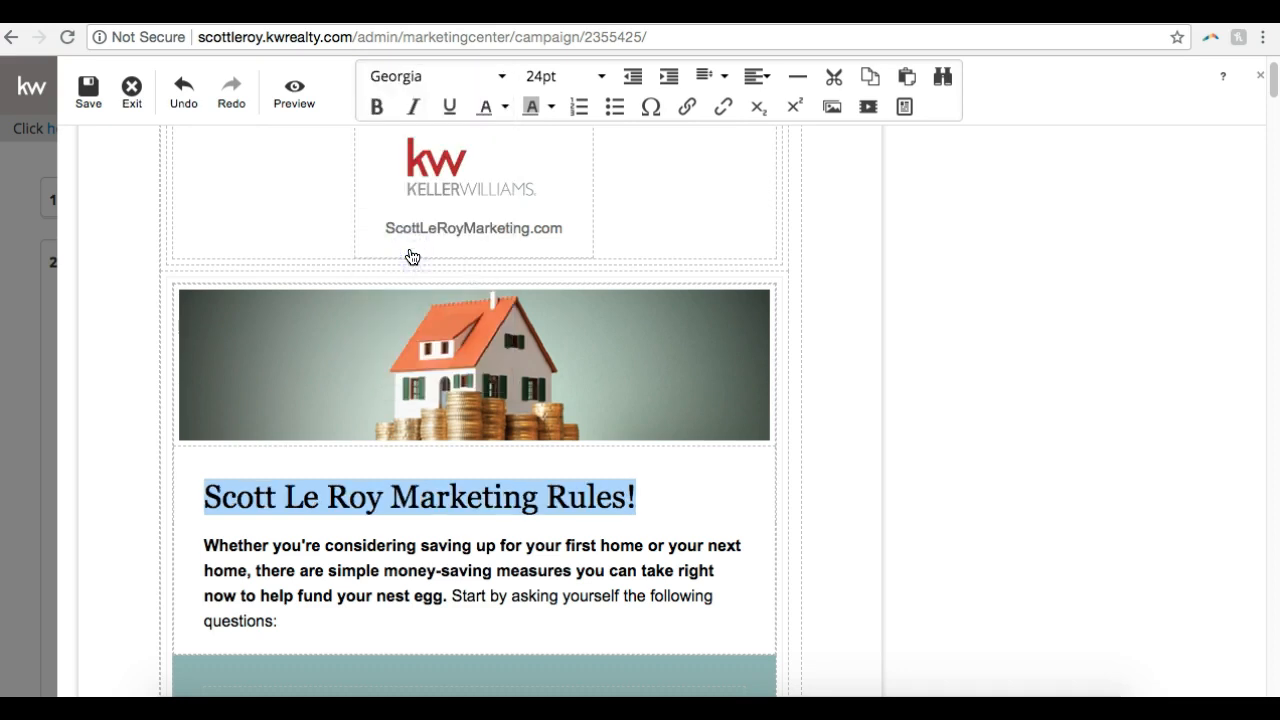
{"action": "left_click", "coordinate": [566, 77]}
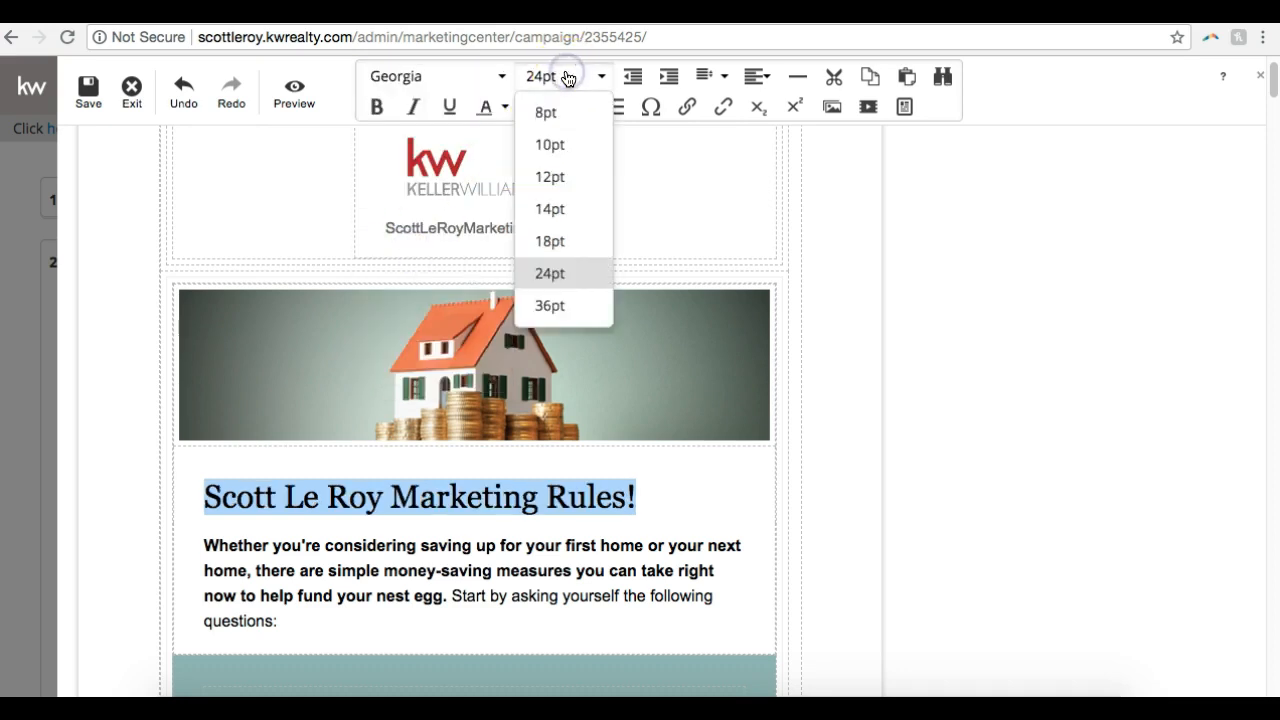
{"action": "left_click", "coordinate": [577, 306]}
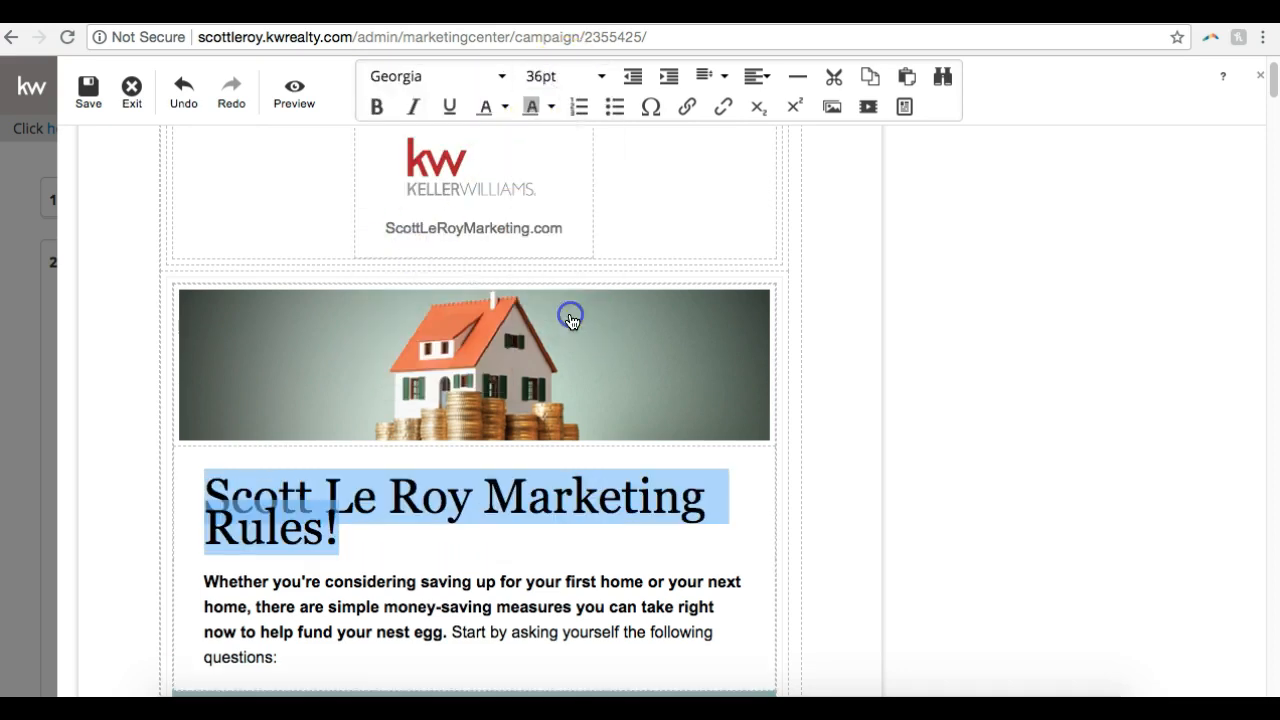
{"action": "left_click", "coordinate": [572, 79]}
{"action": "left_click", "coordinate": [569, 242]}
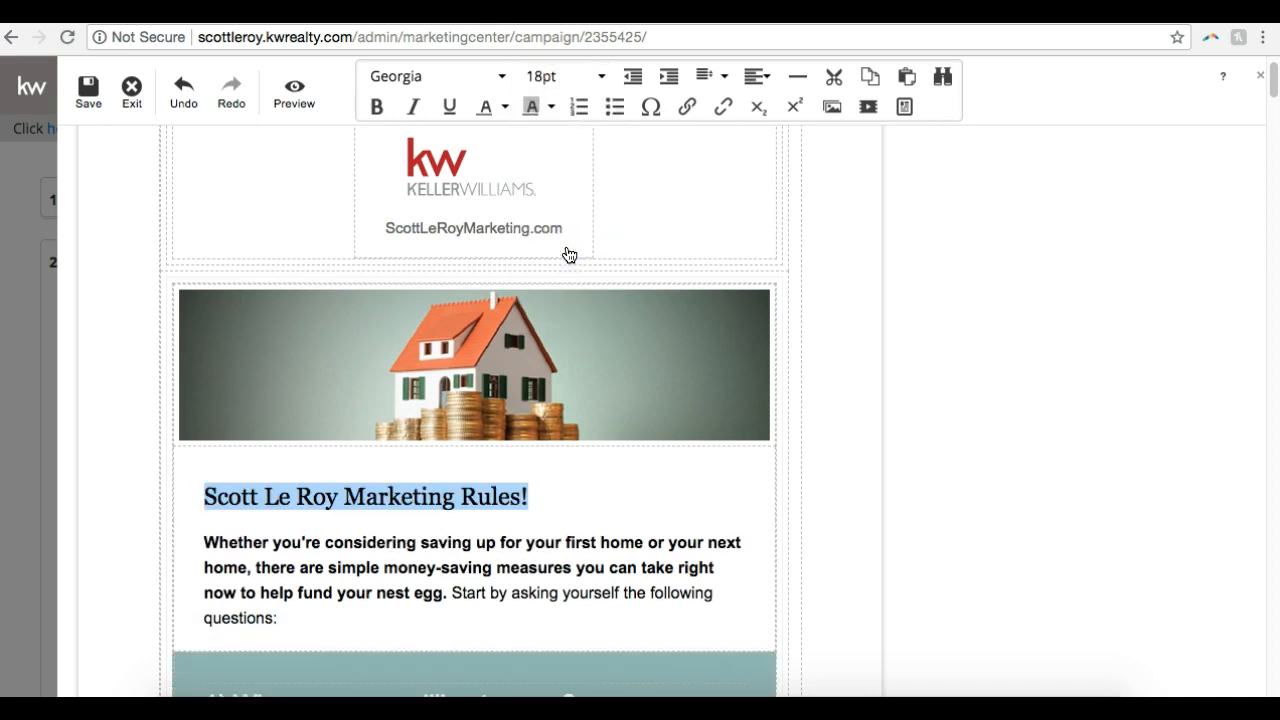
Make the headline bold, italic and underlined, and change its text color to plum
{"action": "left_click", "coordinate": [375, 107]}
{"action": "left_click", "coordinate": [412, 107]}
{"action": "left_click", "coordinate": [448, 107]}
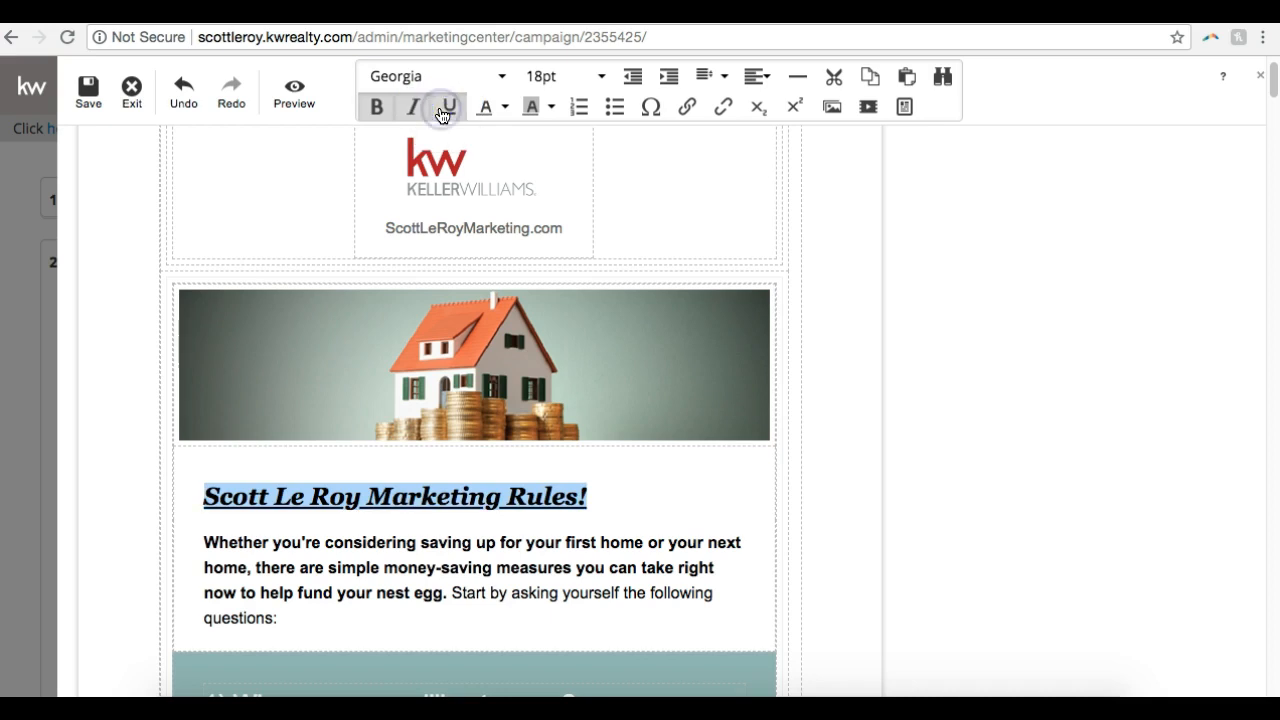
{"action": "left_click", "coordinate": [504, 107]}
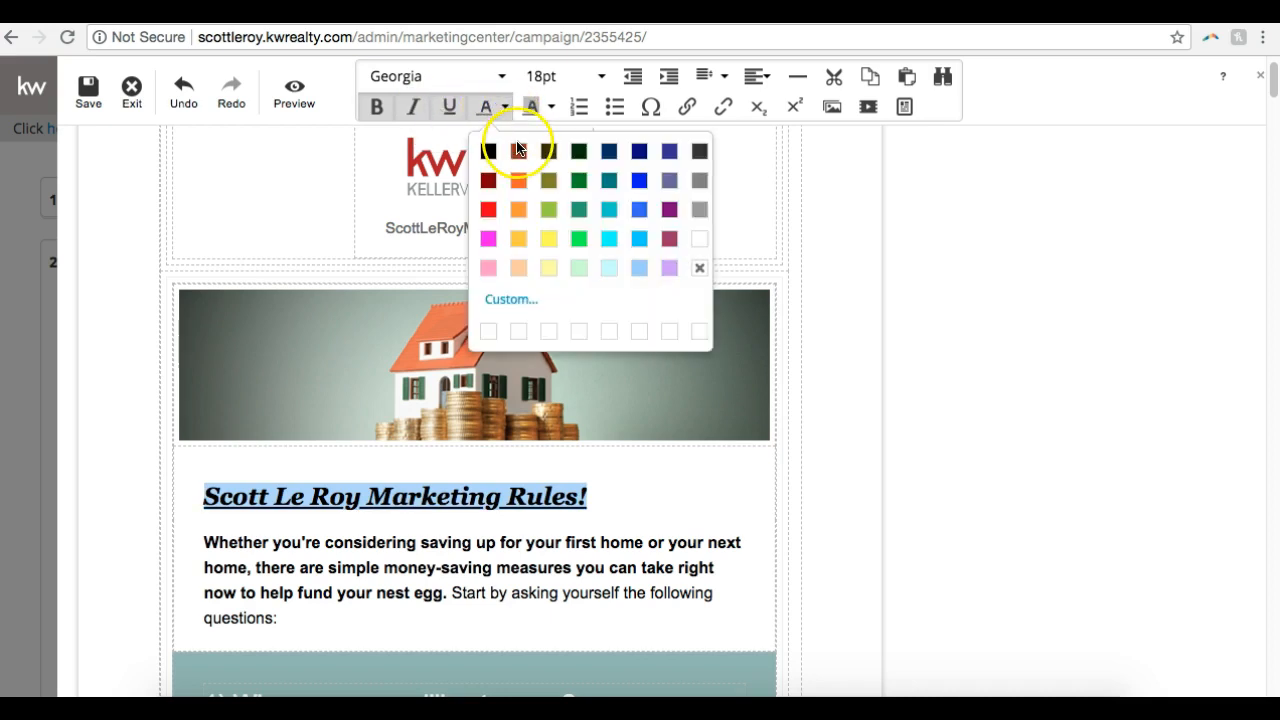
{"action": "left_click", "coordinate": [670, 240]}
{"action": "scroll", "coordinate": [651, 343], "scroll_direction": "down", "scroll_amount": 1}
{"action": "left_click", "coordinate": [624, 519]}
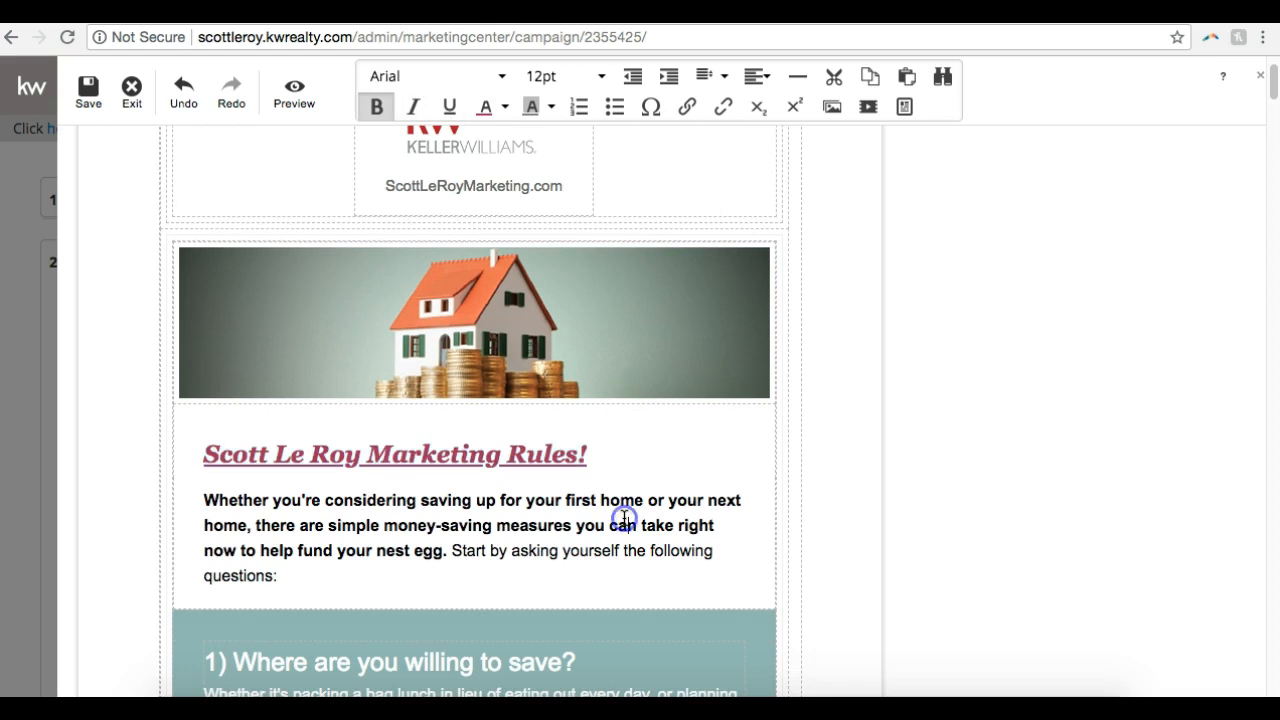
Center the headline "Scott Le Roy Marketing Rules!" in its text block
{"action": "scroll", "coordinate": [657, 486], "scroll_direction": "up", "scroll_amount": 3}
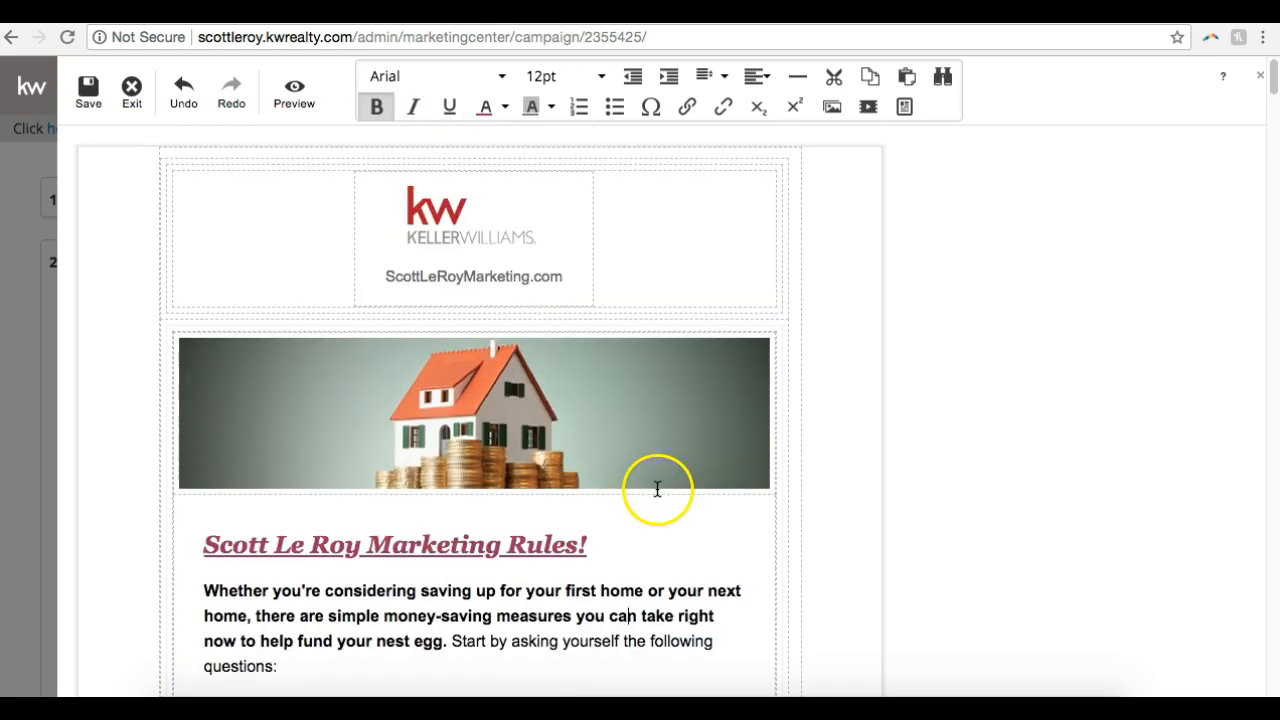
{"action": "left_click", "coordinate": [510, 545]}
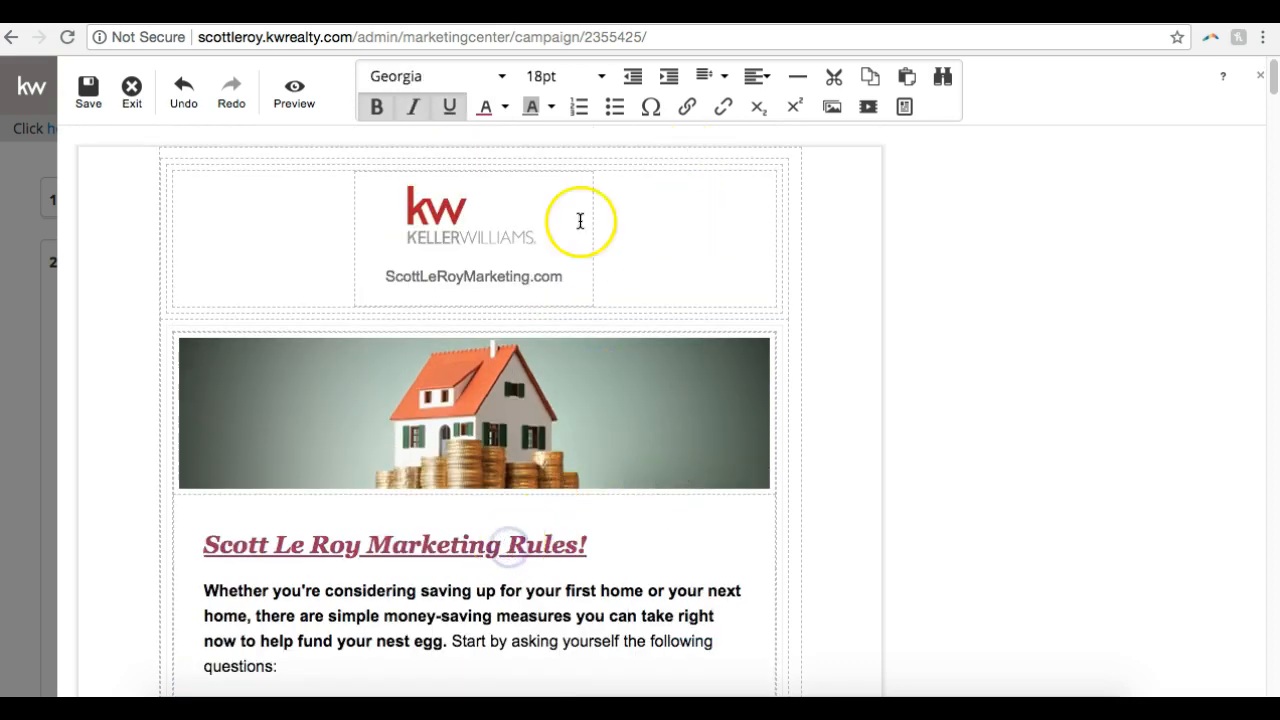
{"action": "left_click", "coordinate": [760, 82]}
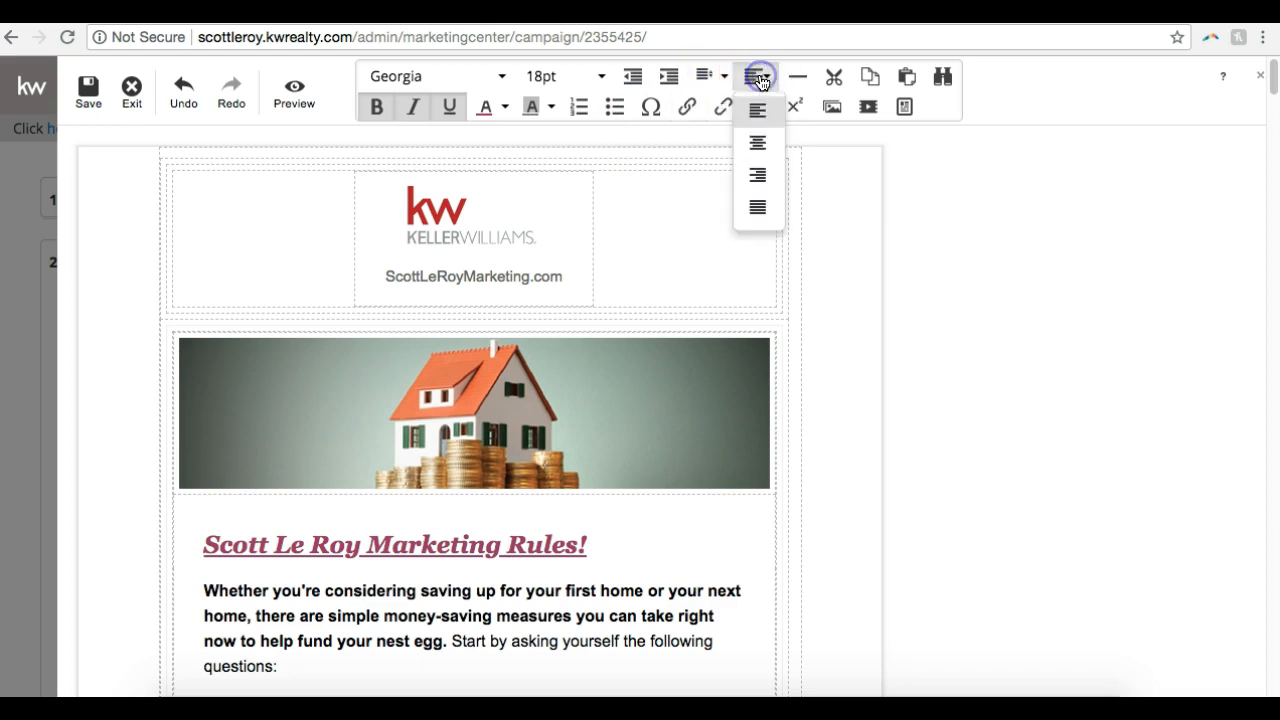
{"action": "left_click", "coordinate": [766, 139]}
{"action": "left_click", "coordinate": [886, 378]}
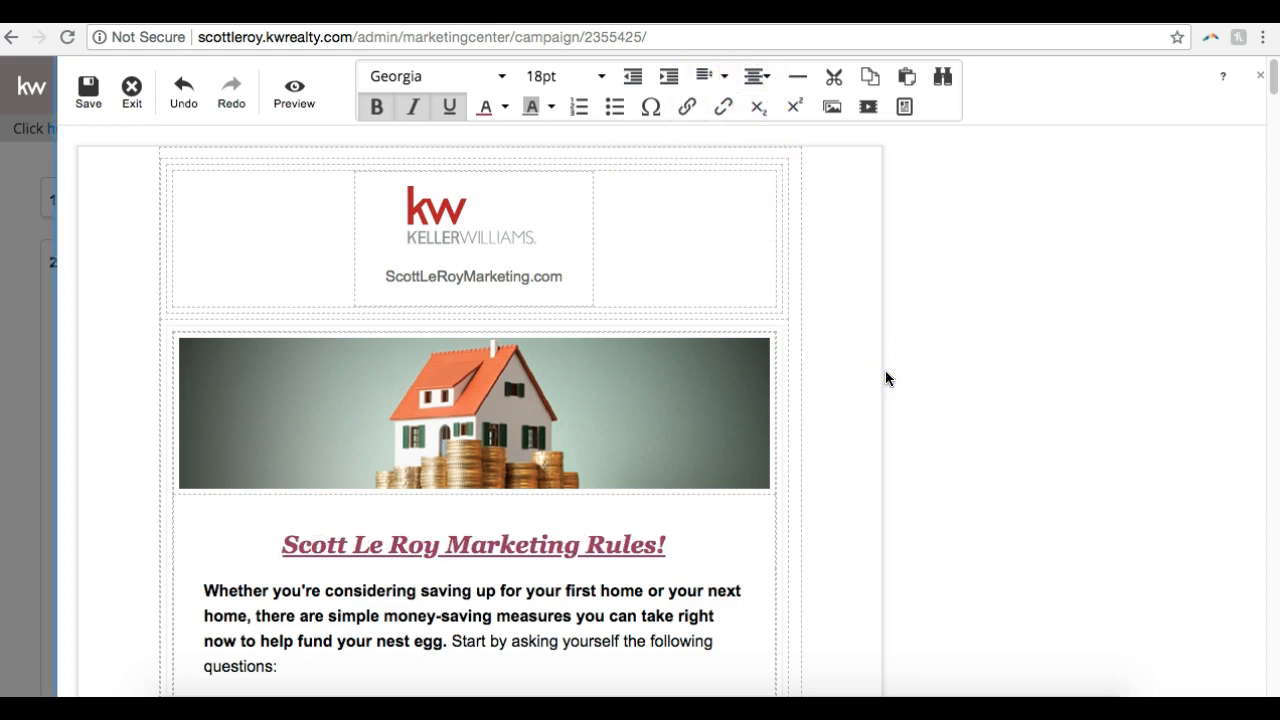
Replace the house image above the headline with the stock image "Golf" from the Sports and Activities category
{"action": "scroll", "coordinate": [886, 378], "scroll_direction": "down", "scroll_amount": 2}
{"action": "left_click", "coordinate": [597, 366]}
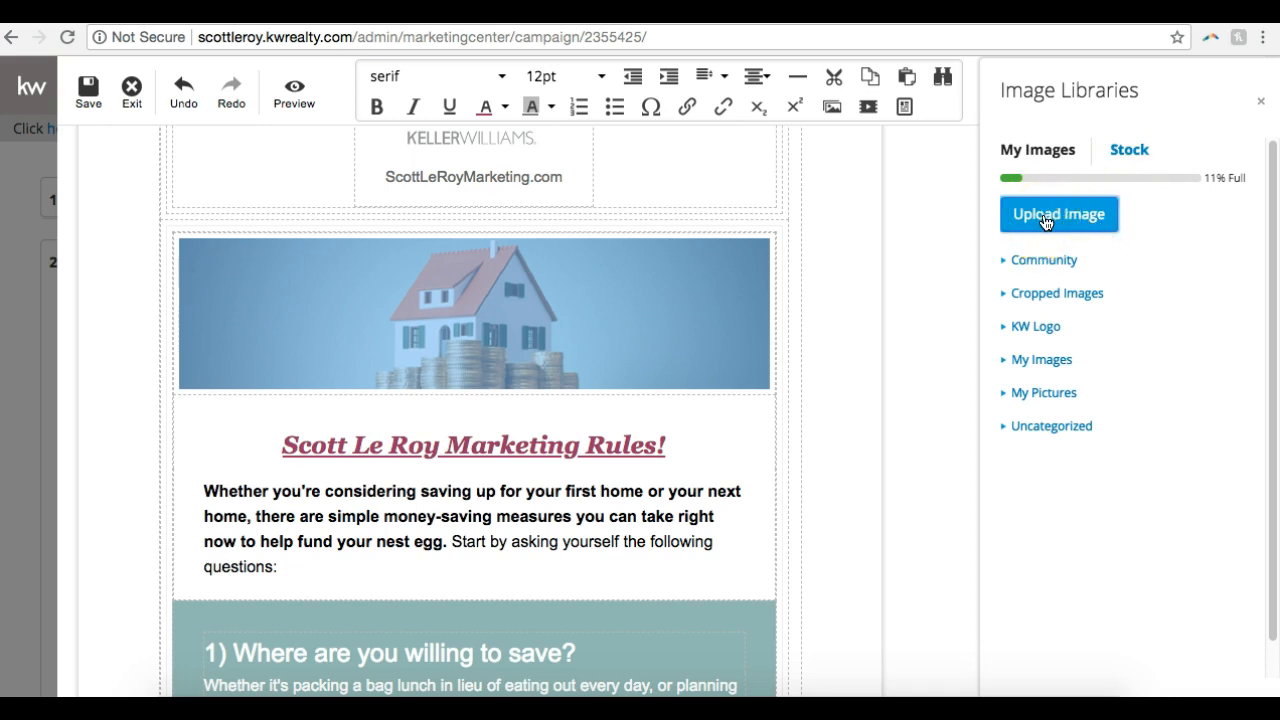
{"action": "left_click", "coordinate": [1130, 154]}
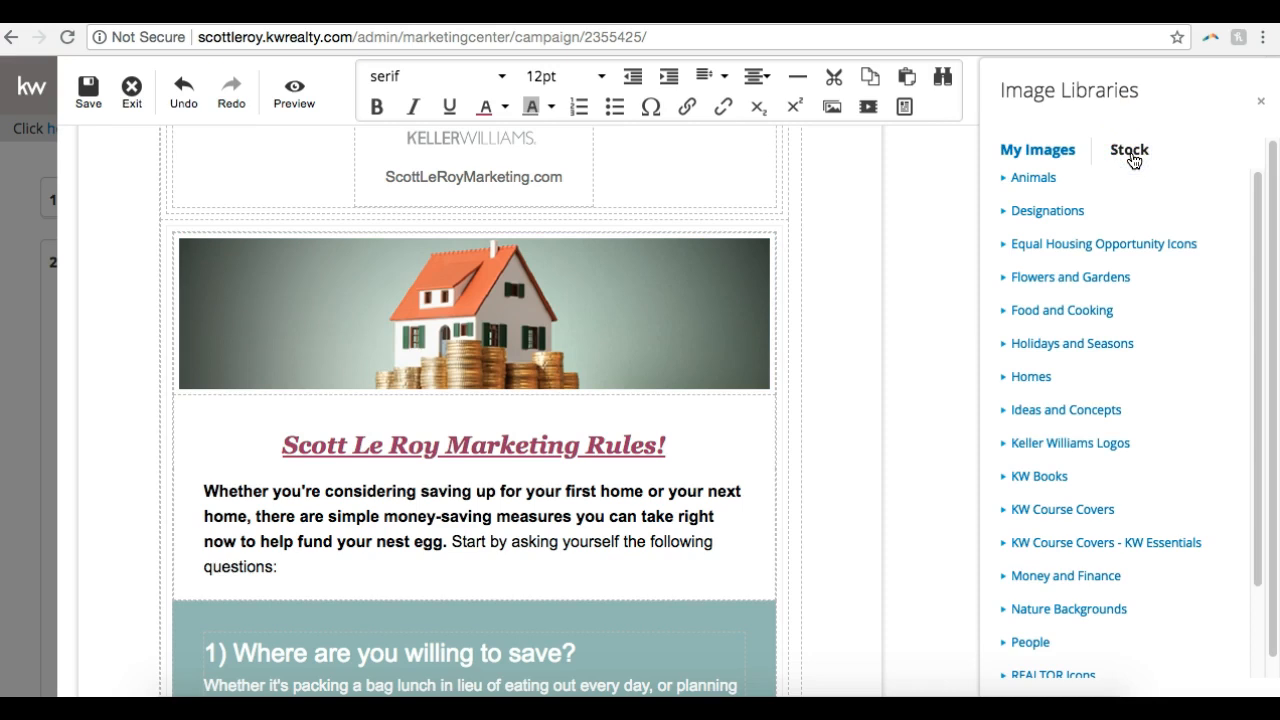
{"action": "scroll", "coordinate": [1128, 243], "scroll_direction": "down", "scroll_amount": 3}
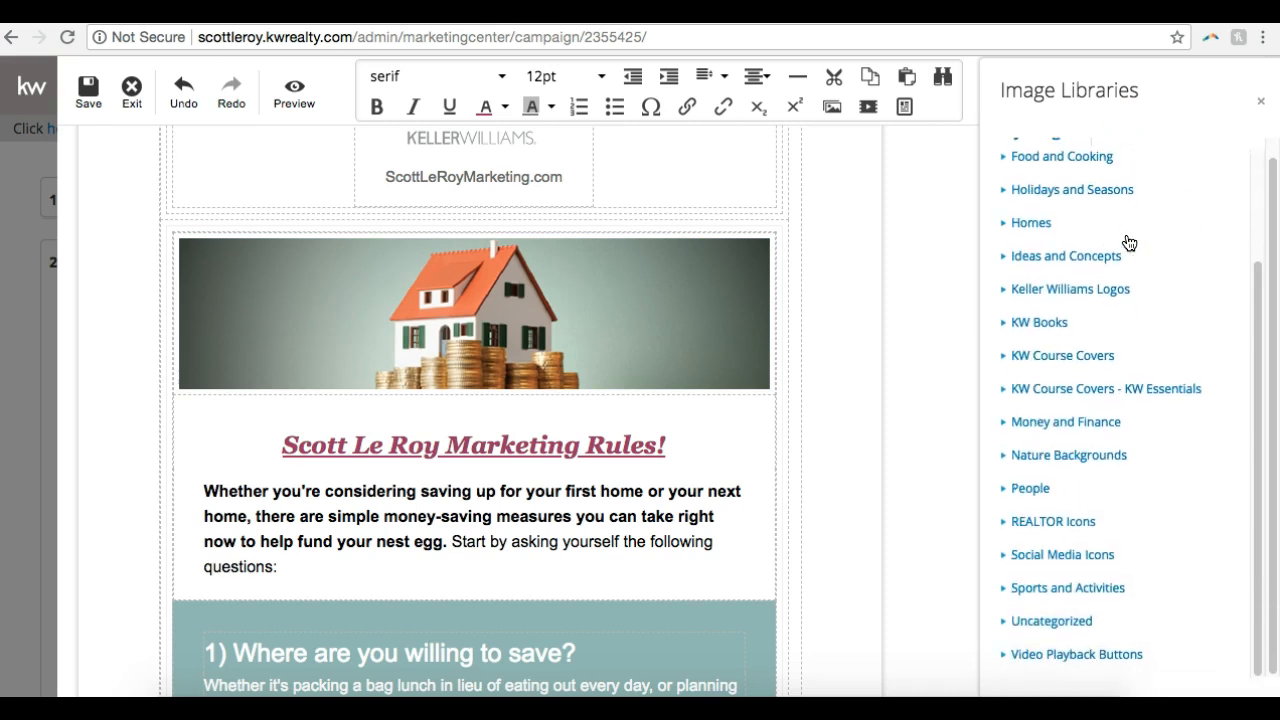
{"action": "left_click", "coordinate": [1036, 584]}
{"action": "scroll", "coordinate": [1138, 398], "scroll_direction": "down", "scroll_amount": 1}
{"action": "scroll", "coordinate": [1138, 398], "scroll_direction": "down", "scroll_amount": 10}
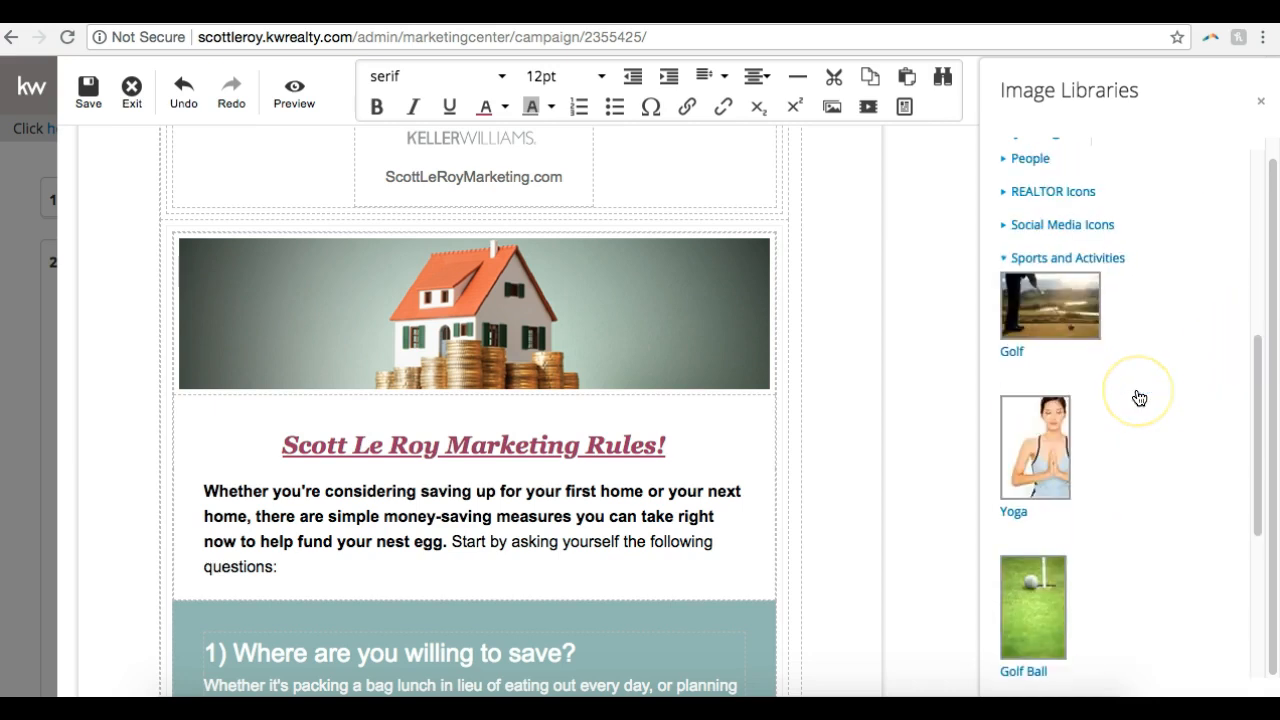
{"action": "scroll", "coordinate": [1138, 398], "scroll_direction": "up", "scroll_amount": 6}
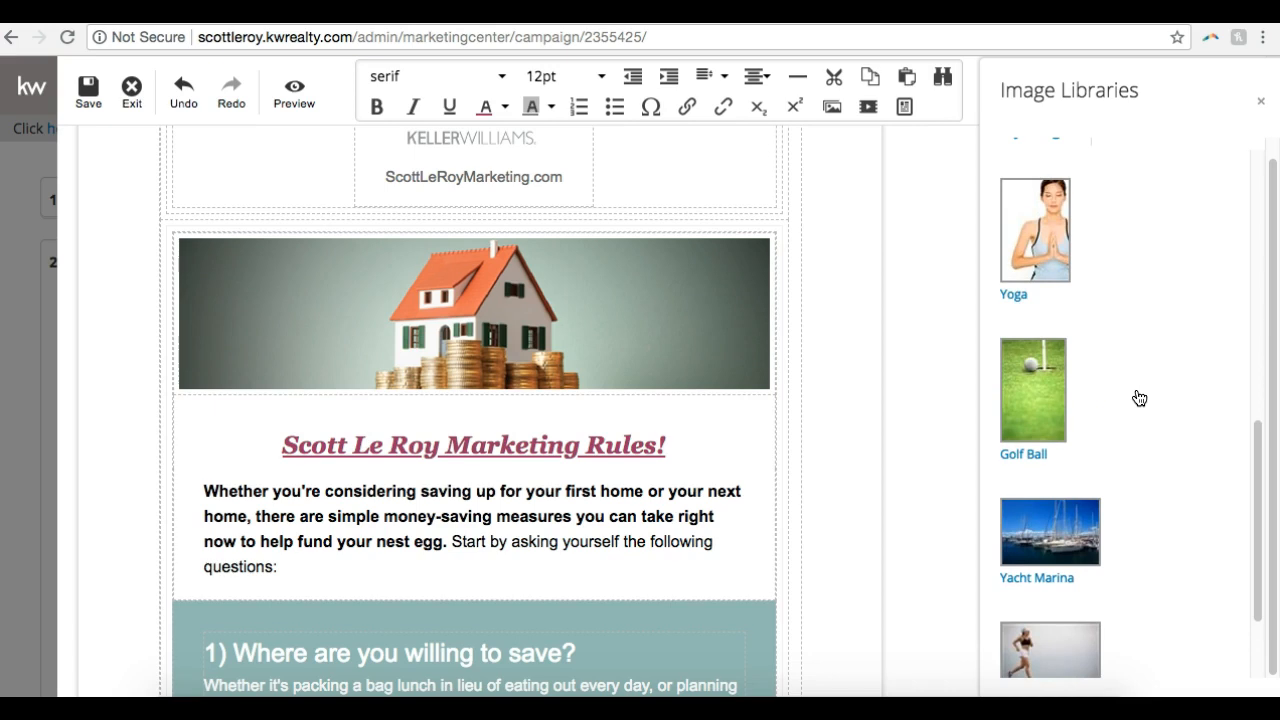
{"action": "left_click", "coordinate": [1060, 325]}
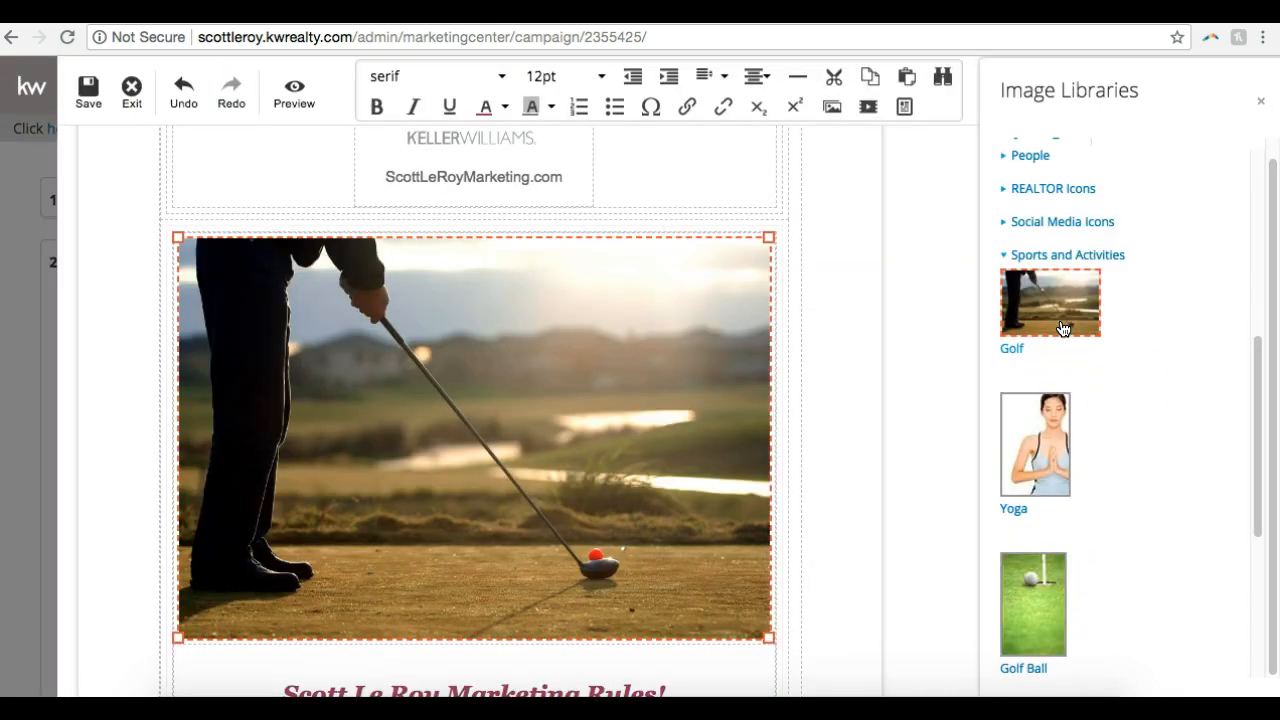
Shrink the golf image proportionally to about 60% of its width and center it above the headline
{"action": "left_click", "coordinate": [883, 345]}
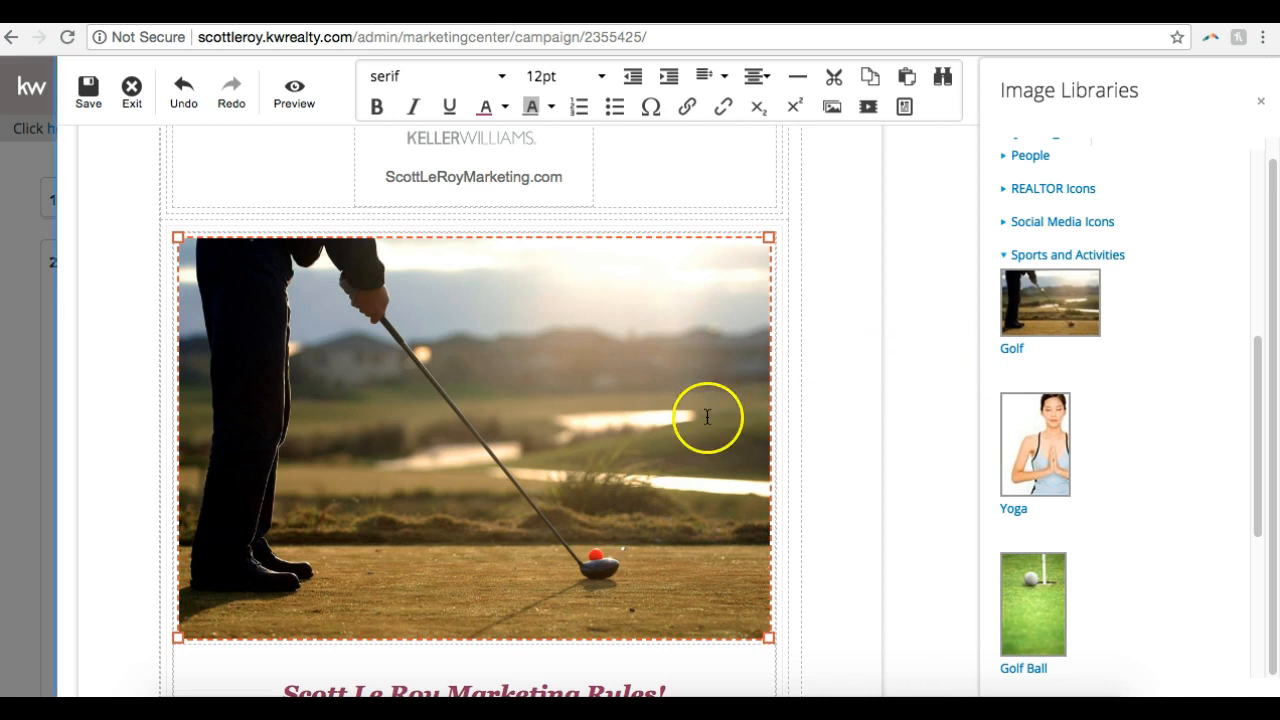
{"action": "left_click_drag", "start_coordinate": [768, 636], "coordinate": [540, 485]}
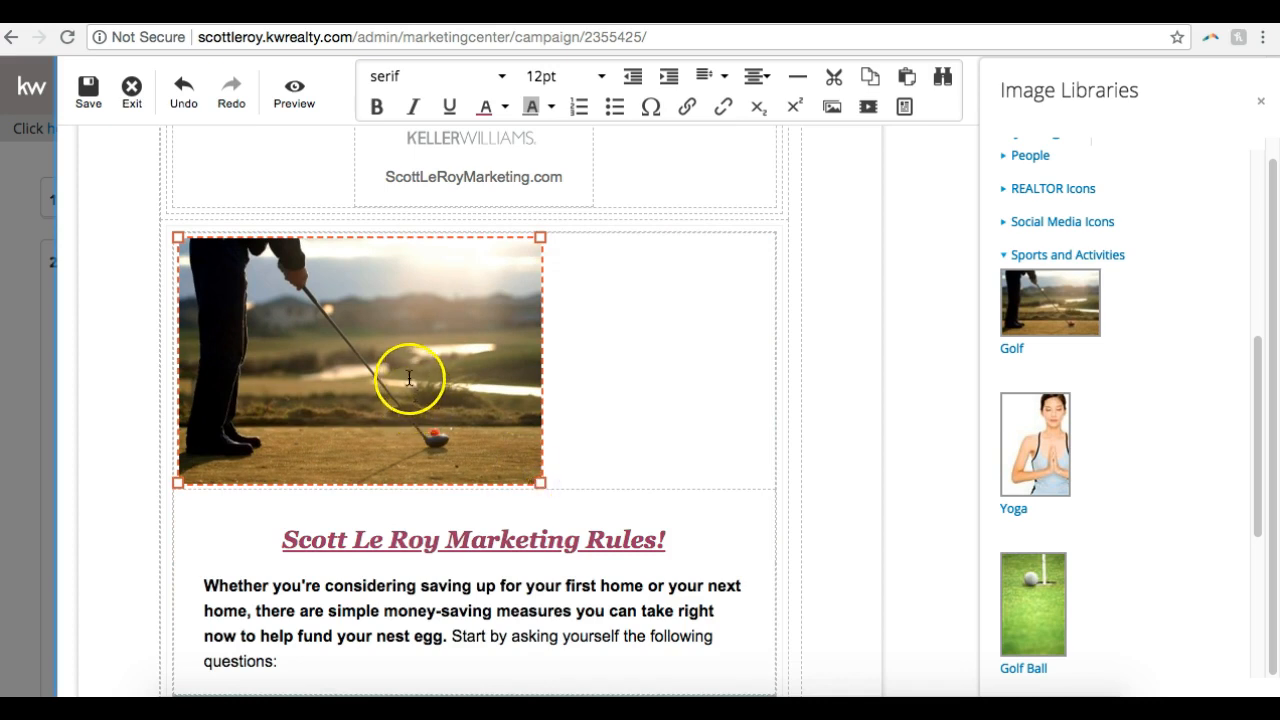
{"action": "left_click", "coordinate": [762, 75]}
{"action": "left_click", "coordinate": [758, 143]}
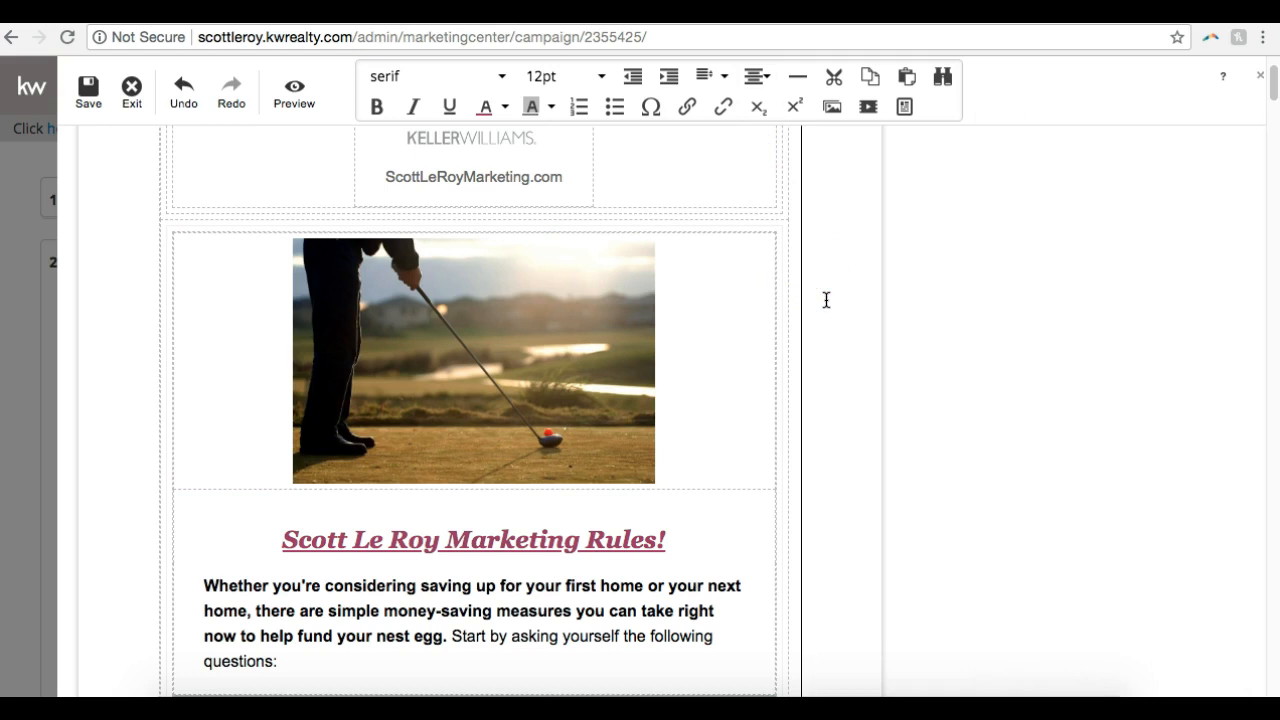
Add a new line after the introductory paragraph ending "following questions:" and insert a video placeholder there
{"action": "scroll", "coordinate": [826, 300], "scroll_direction": "down", "scroll_amount": 5}
{"action": "left_click", "coordinate": [406, 396]}
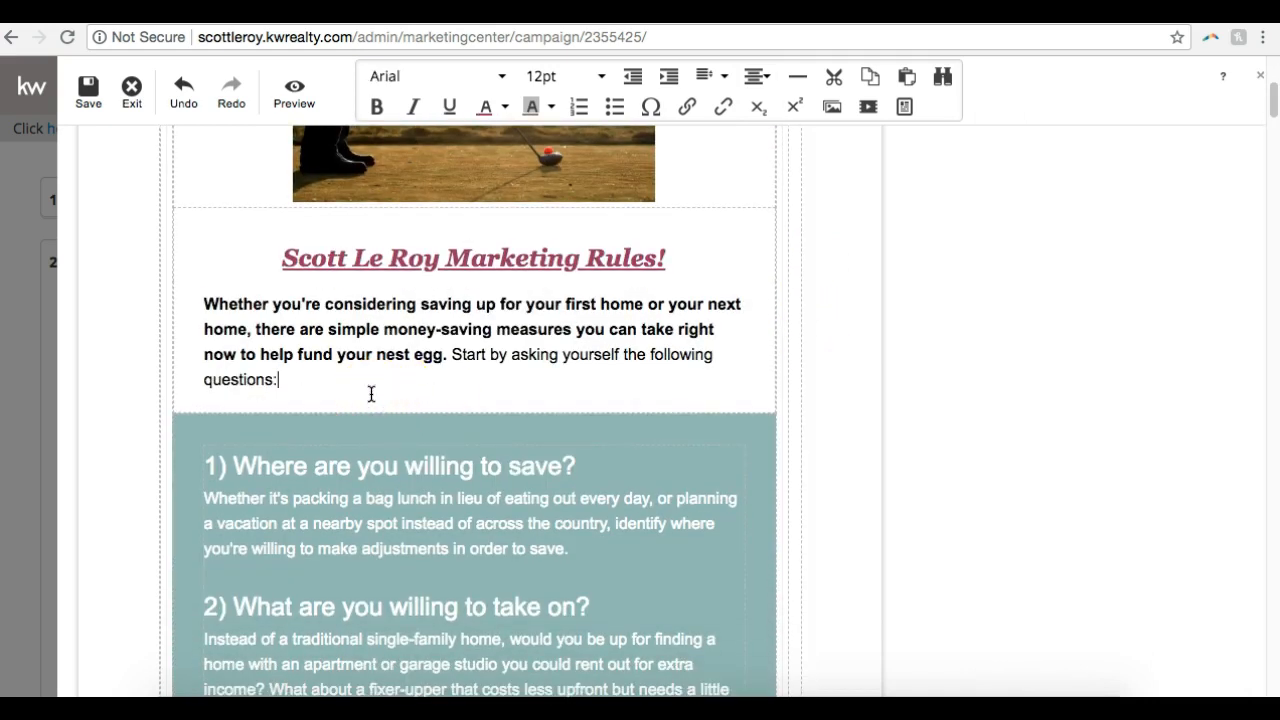
{"action": "scroll", "coordinate": [371, 394], "scroll_direction": "up", "scroll_amount": 2}
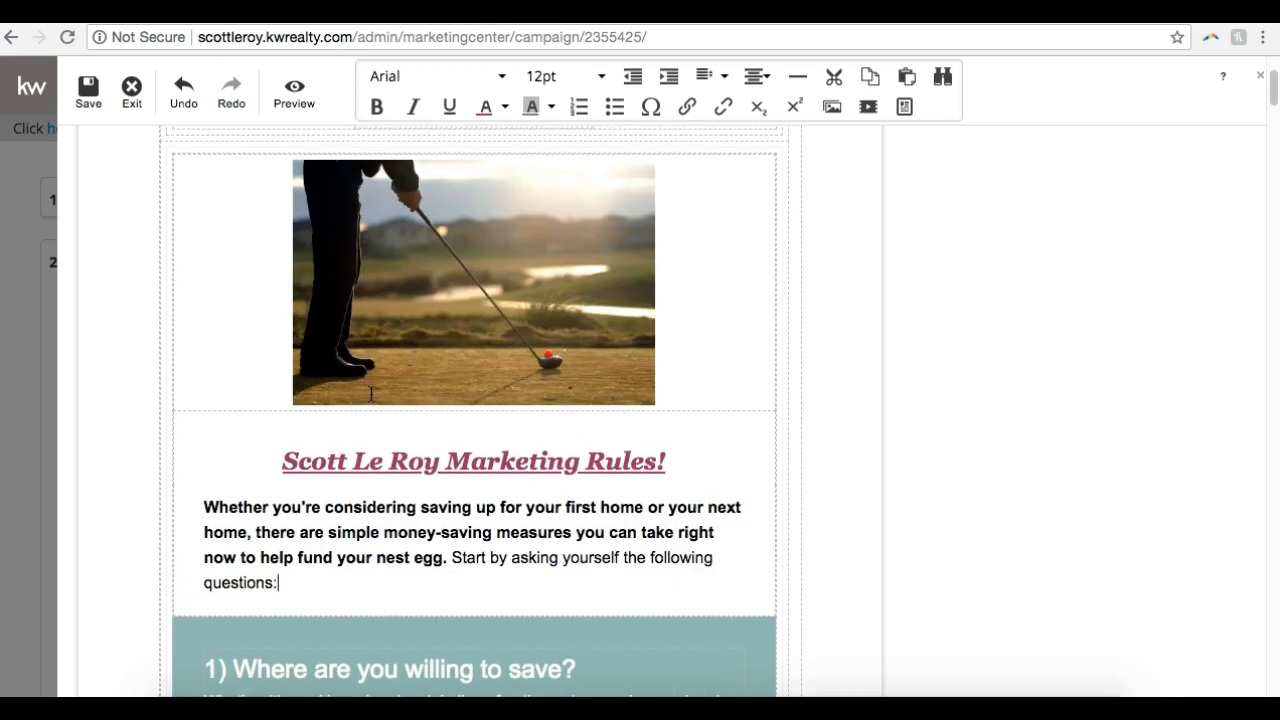
{"action": "left_click", "coordinate": [295, 584]}
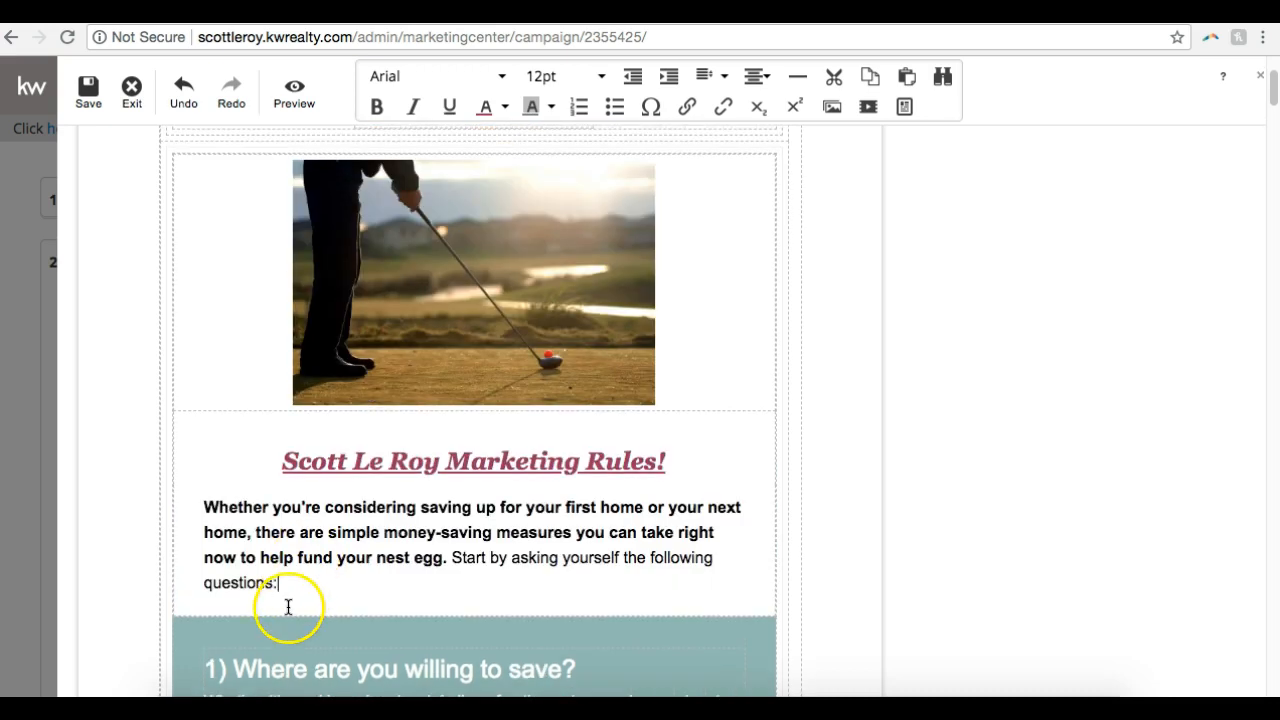
{"action": "scroll", "coordinate": [288, 598], "scroll_direction": "down", "scroll_amount": 2}
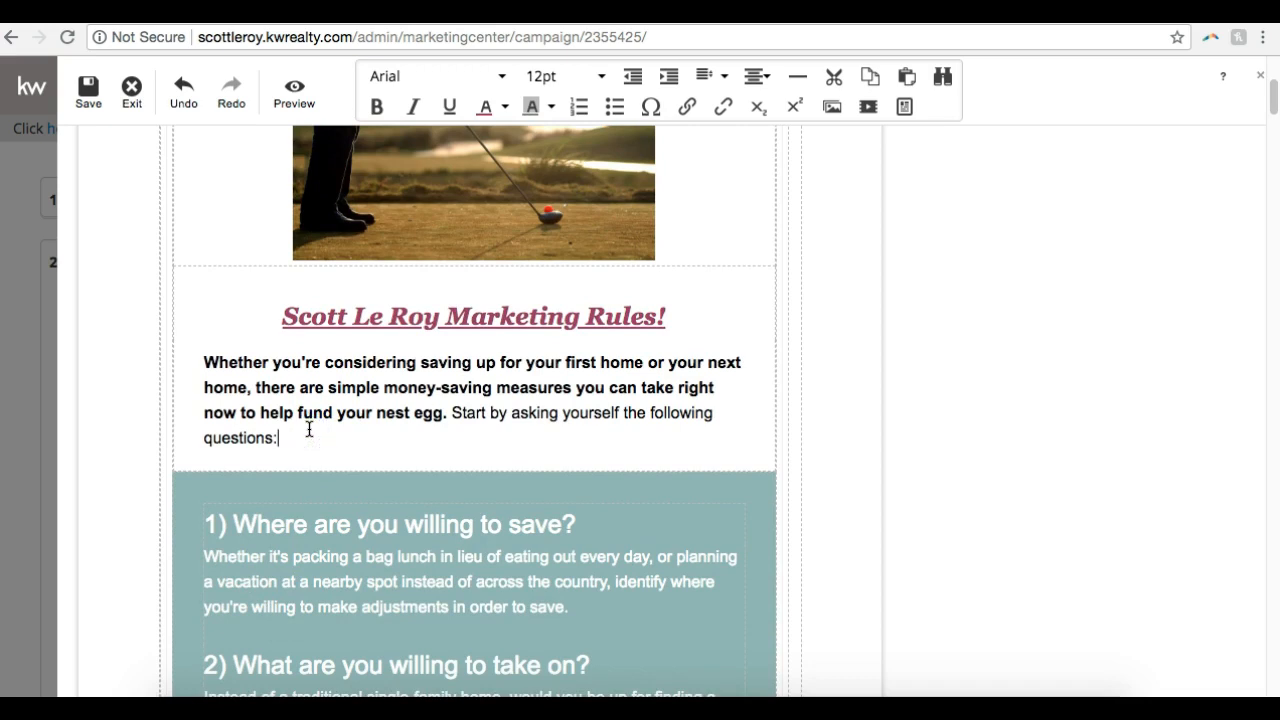
{"action": "key", "text": "Return"}
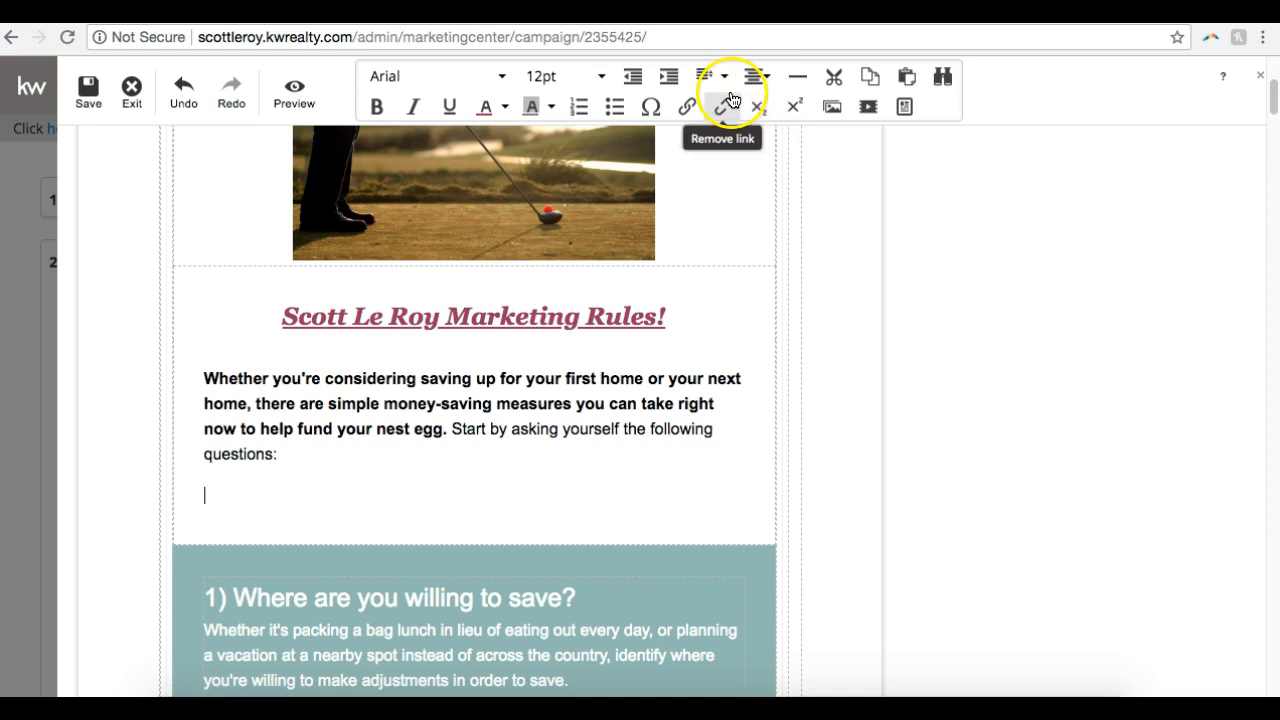
{"action": "left_click", "coordinate": [867, 108]}
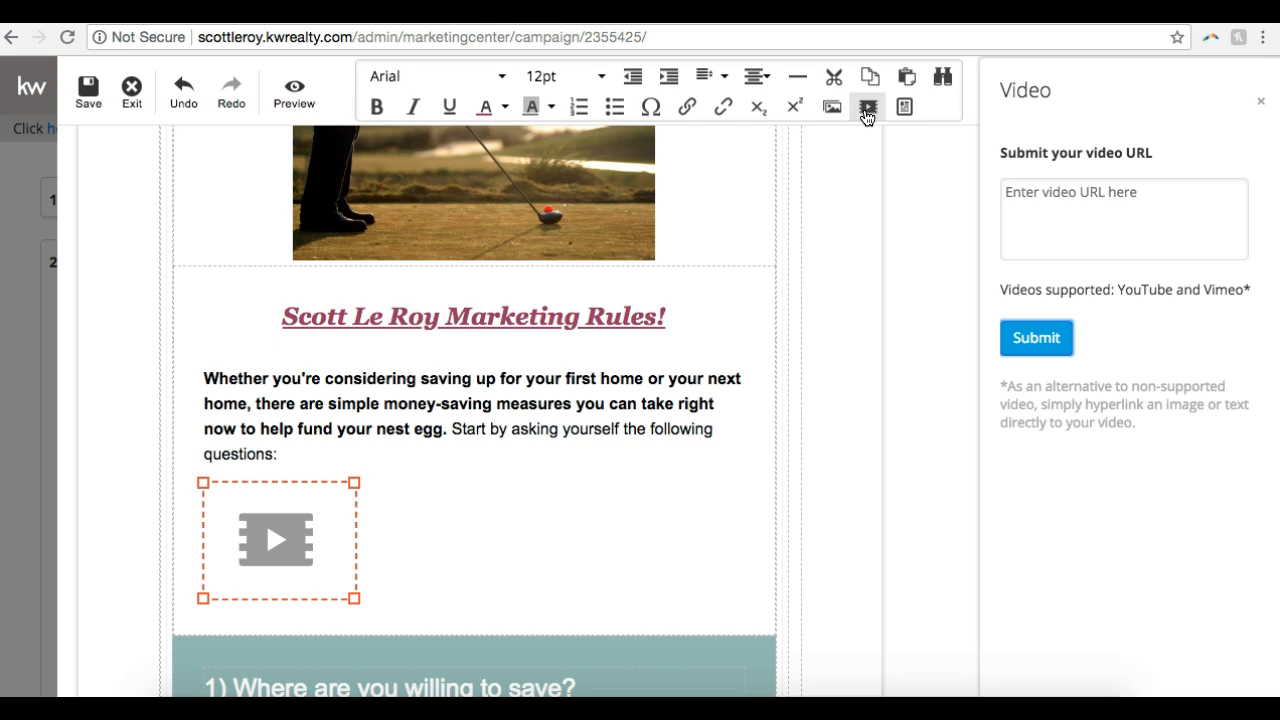
Switch to YouTube in a new browser tab and load the channel page youtube.com/scottleroymarketing
{"action": "key", "text": "super+t"}
{"action": "type", "text": "ou"}
{"action": "key", "text": "BackSpace"}
{"action": "key", "text": "BackSpace"}
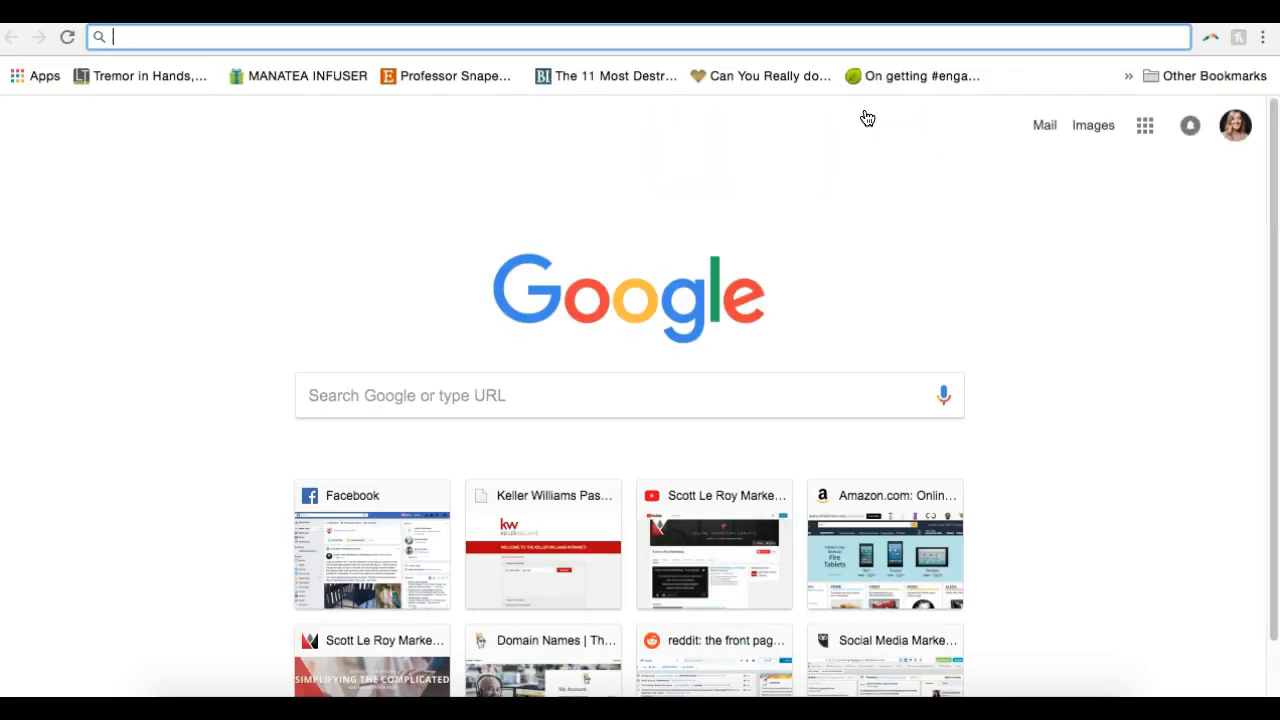
{"action": "type", "text": "youtube.com/scottleroymarketing"}
{"action": "key", "text": "Return"}
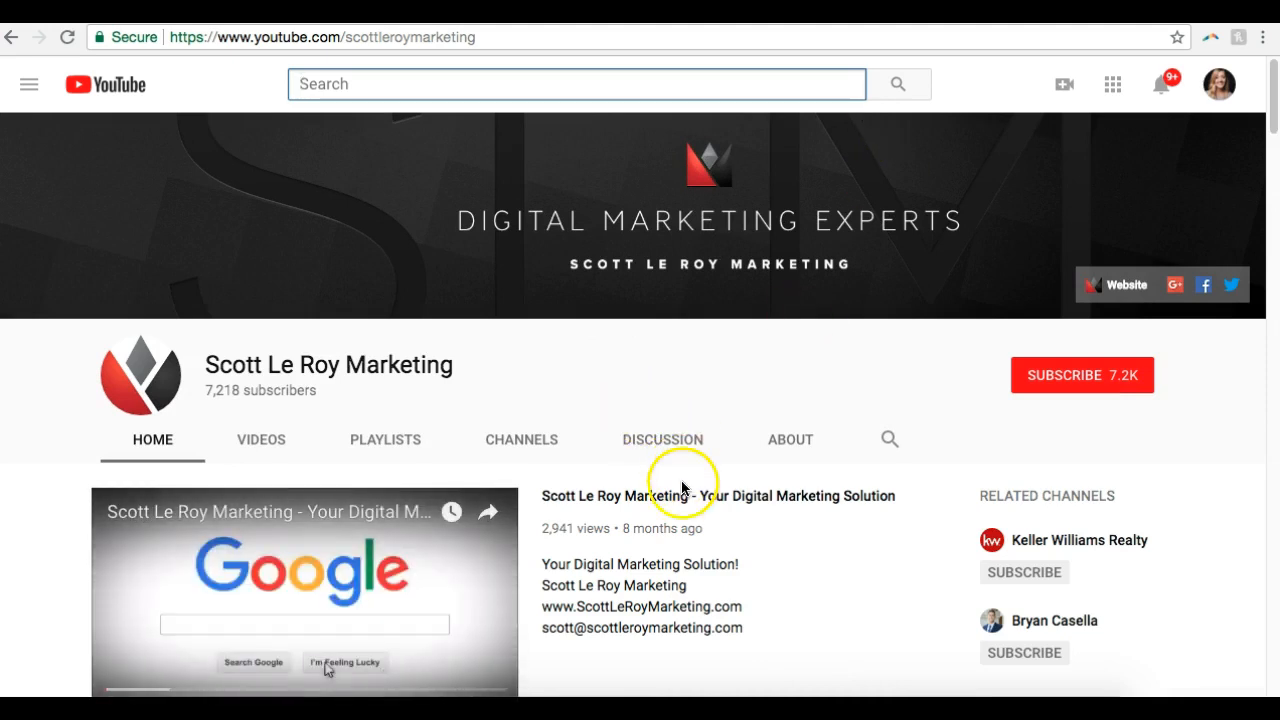
Open the channel's featured video "Scott Le Roy Marketing - Your Digital Marketing Solution" and copy its web address
{"action": "scroll", "coordinate": [674, 509], "scroll_direction": "down", "scroll_amount": 2}
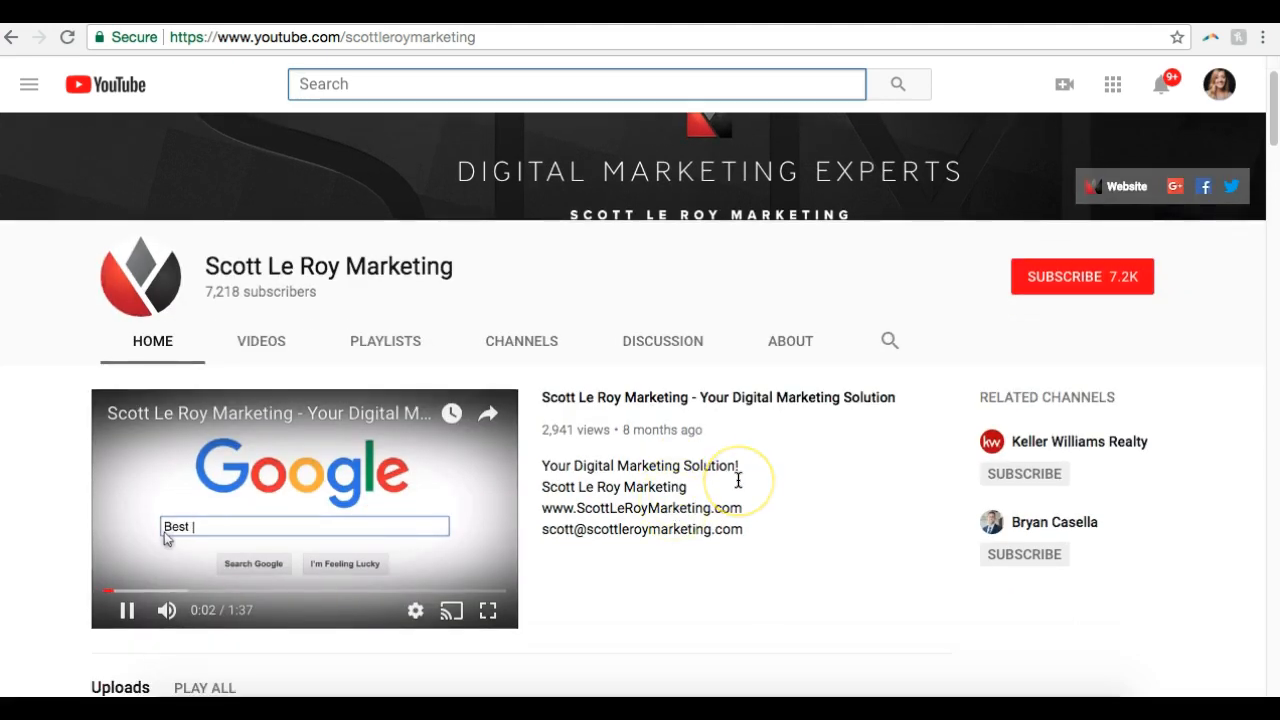
{"action": "key", "text": "XF86AudioMute"}
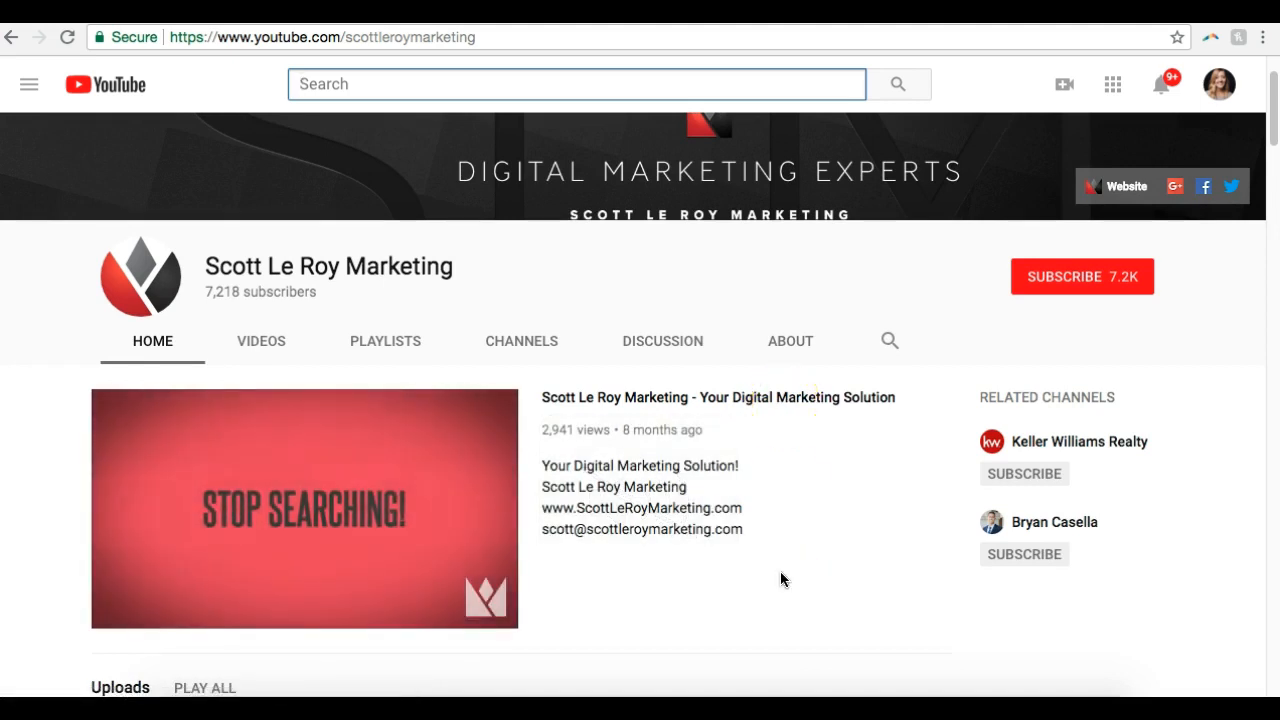
{"action": "left_click", "coordinate": [633, 399]}
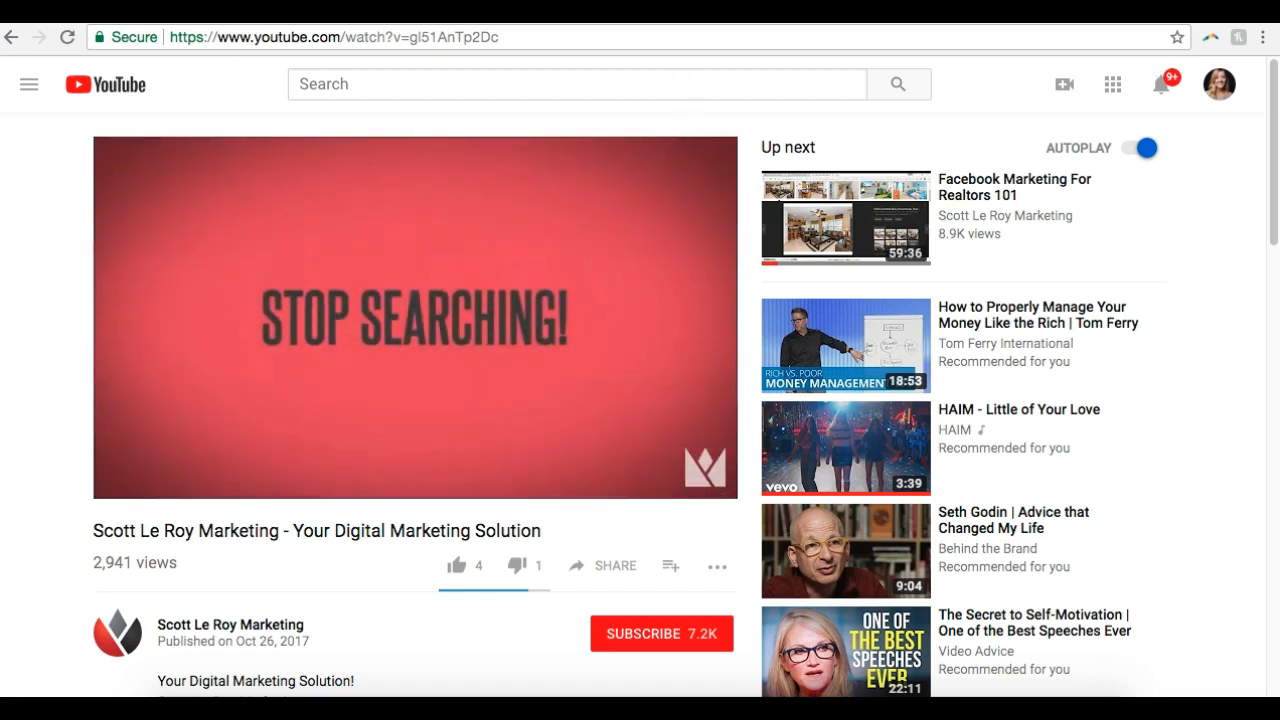
{"action": "left_click", "coordinate": [606, 36]}
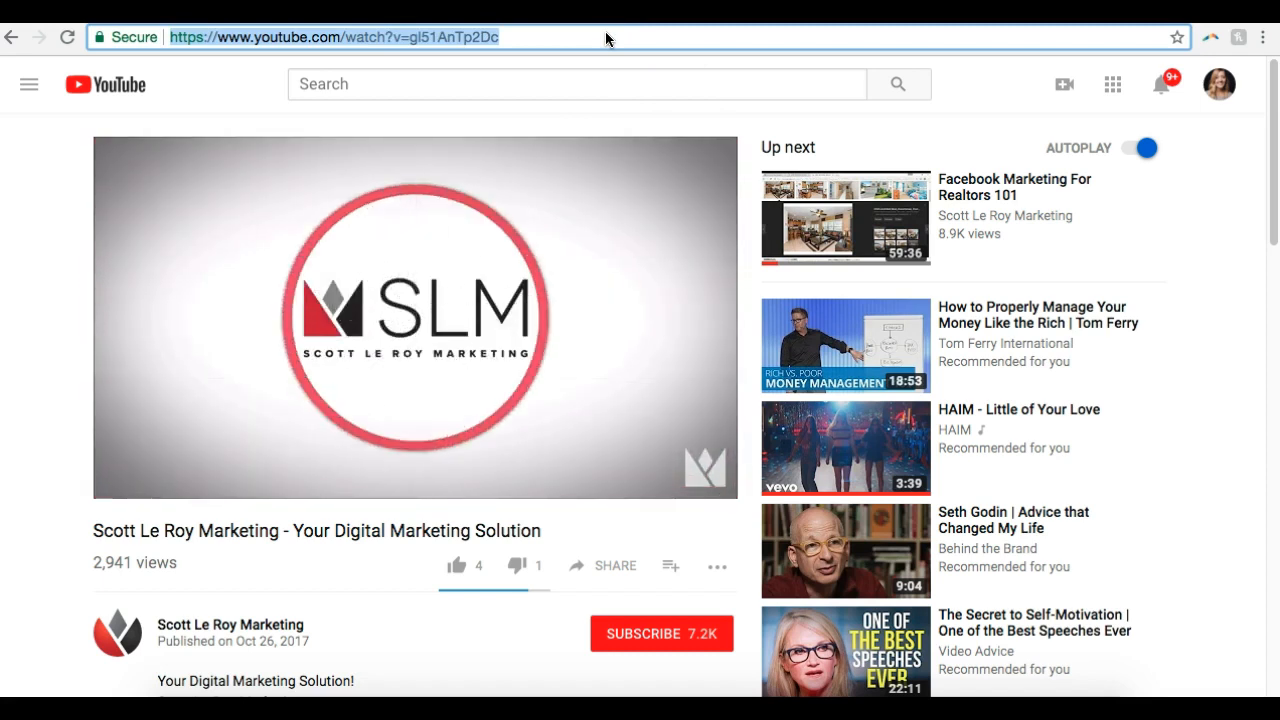
{"action": "right_click", "coordinate": [464, 38]}
{"action": "left_click", "coordinate": [497, 58]}
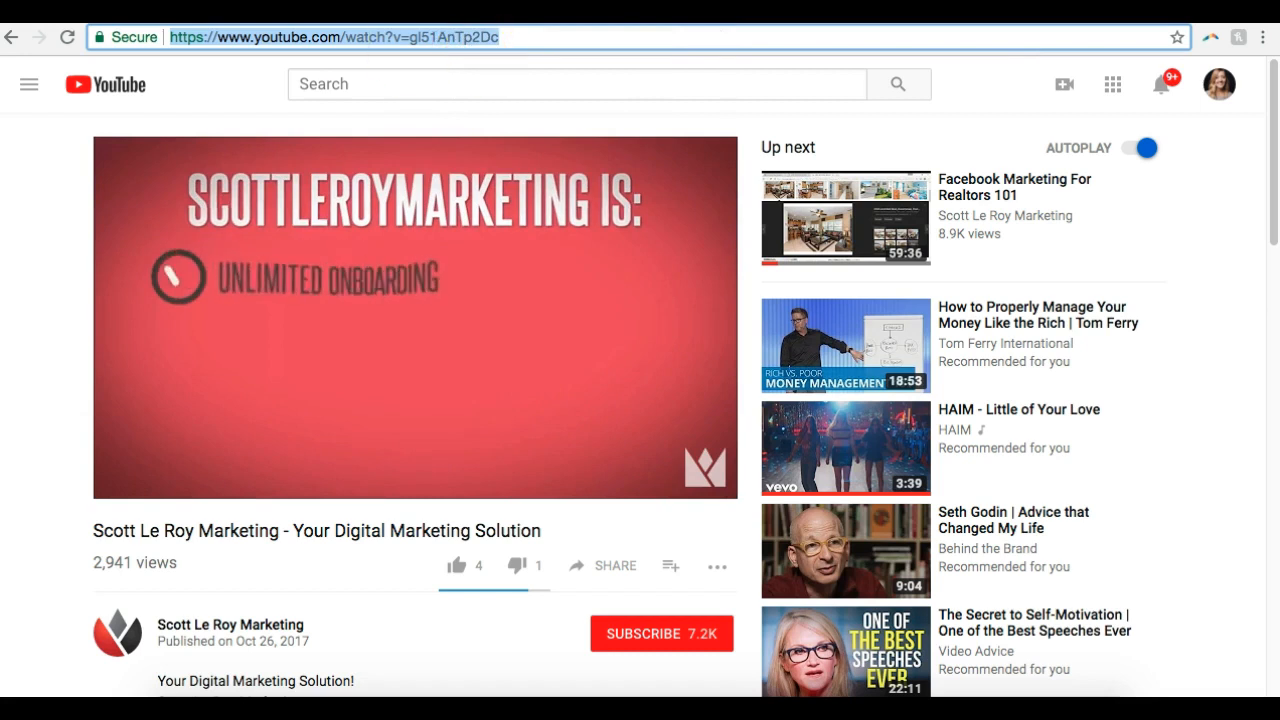
Switch back to the eEdge email editor and submit the copied YouTube address as the placeholder's video URL
{"action": "left_click", "coordinate": [400, 12]}
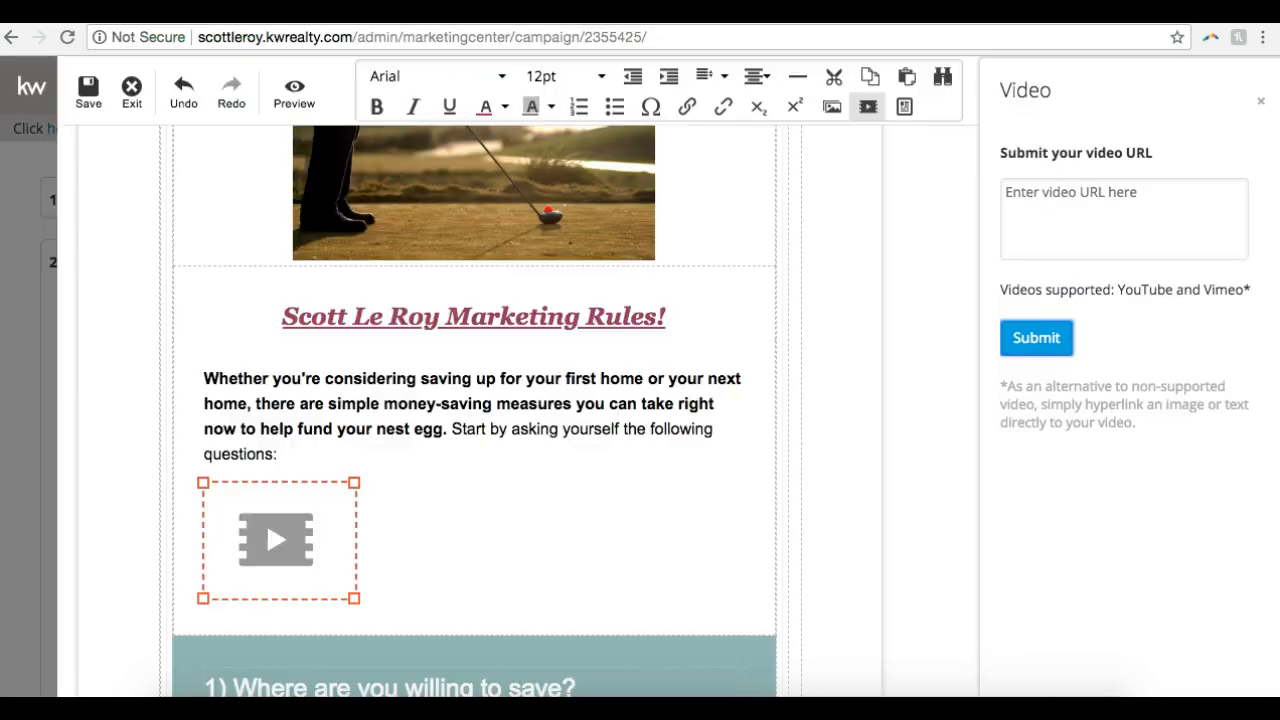
{"action": "left_click", "coordinate": [1097, 211]}
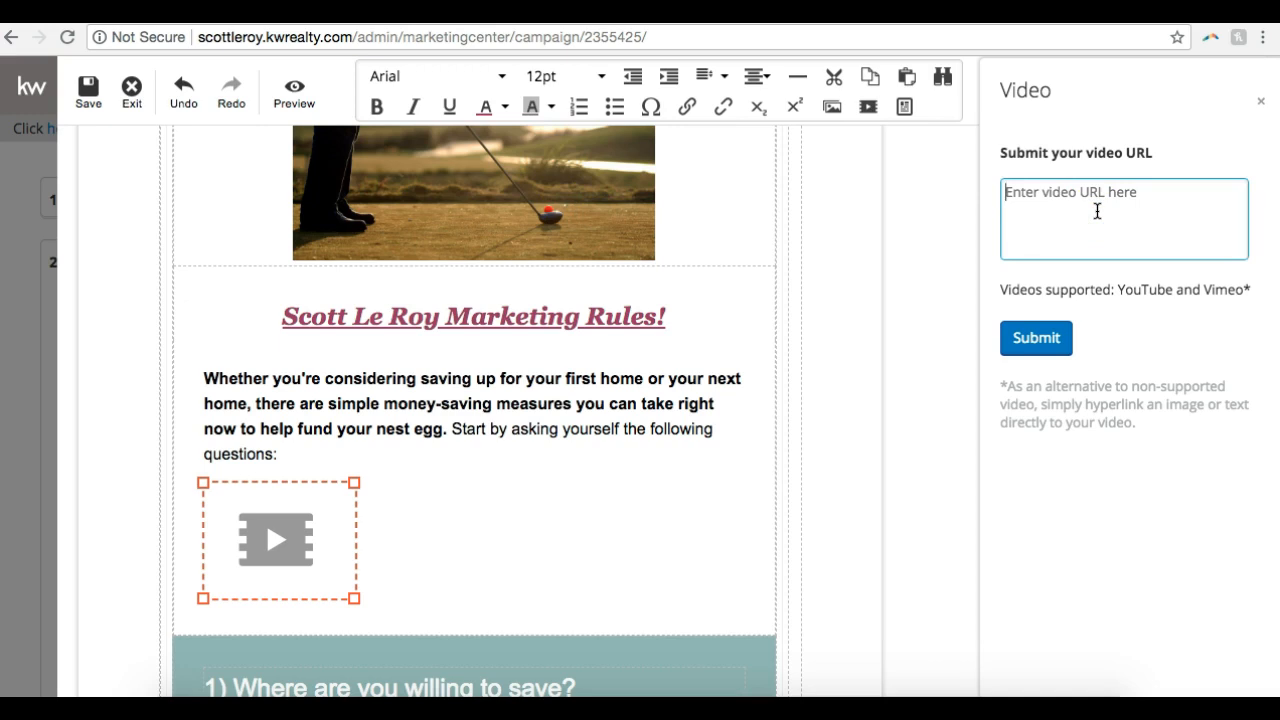
{"action": "type", "text": "https://www.youtube.com/watch?v=gl51AnTp2DE"}
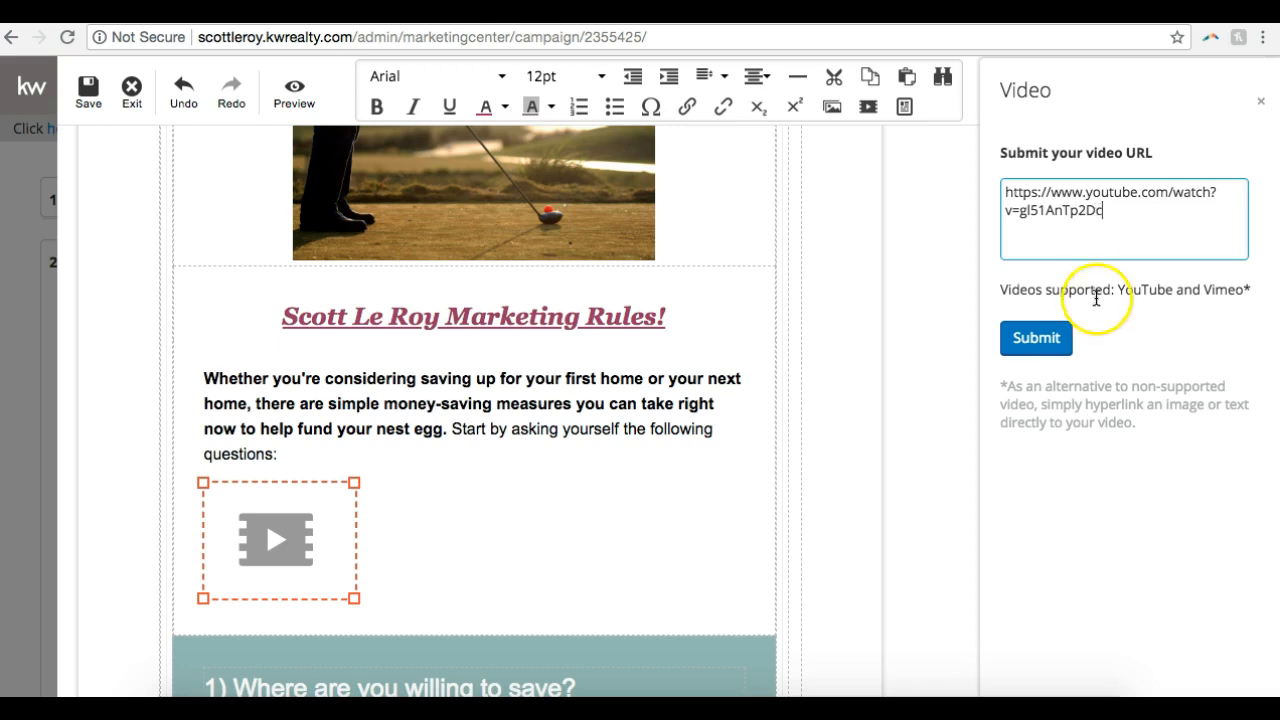
{"action": "left_click", "coordinate": [1065, 335]}
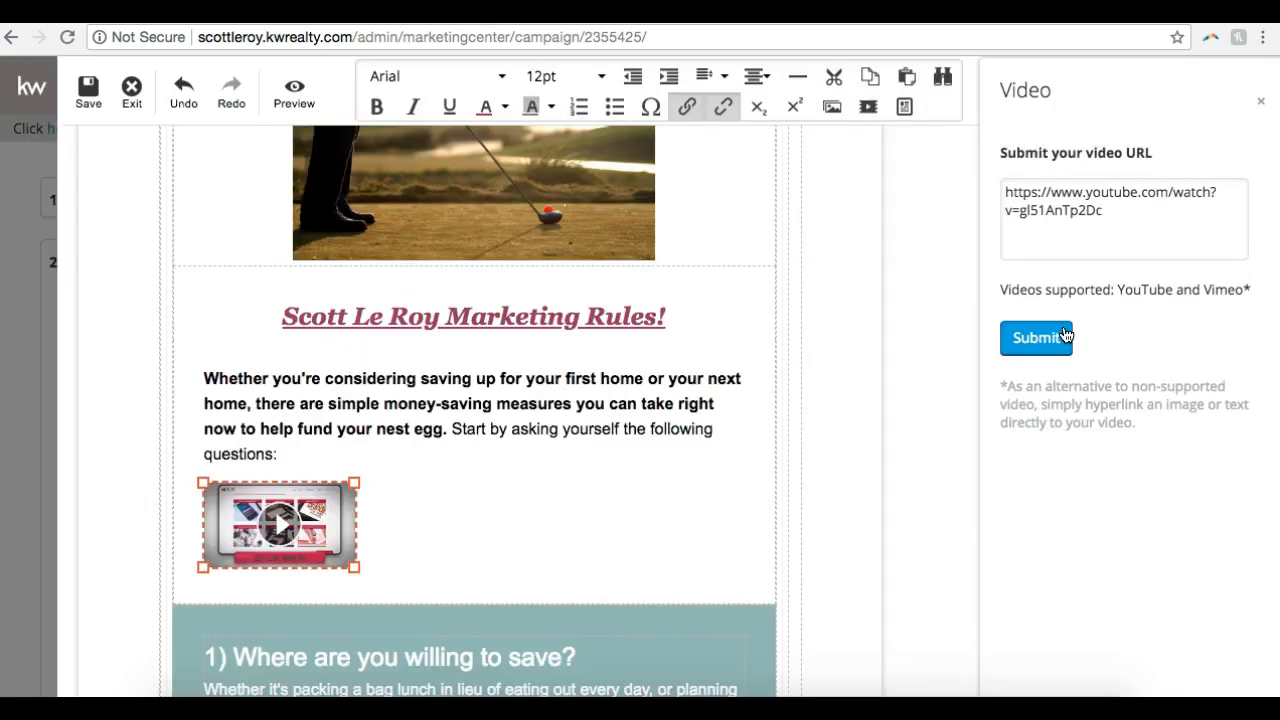
Enlarge the video thumbnail to about three times its width and center it below the introductory paragraph
{"action": "scroll", "coordinate": [320, 531], "scroll_direction": "down", "scroll_amount": 2}
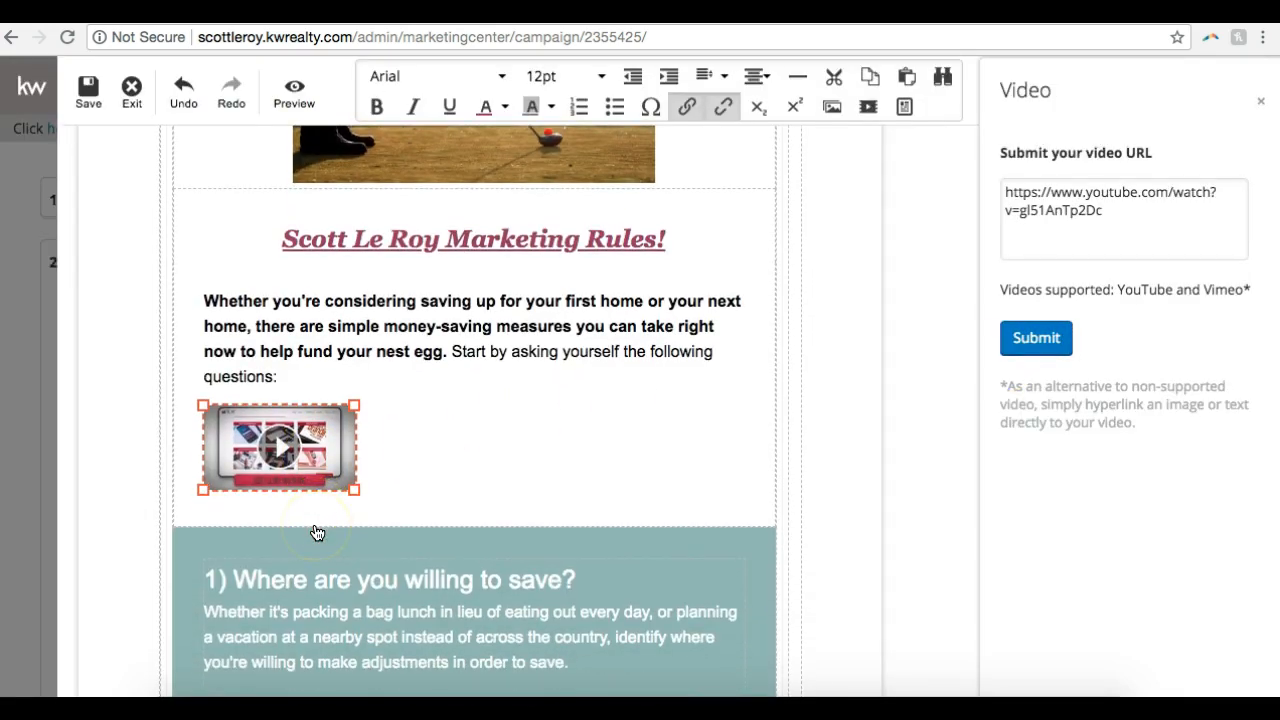
{"action": "left_click_drag", "start_coordinate": [354, 489], "coordinate": [654, 658]}
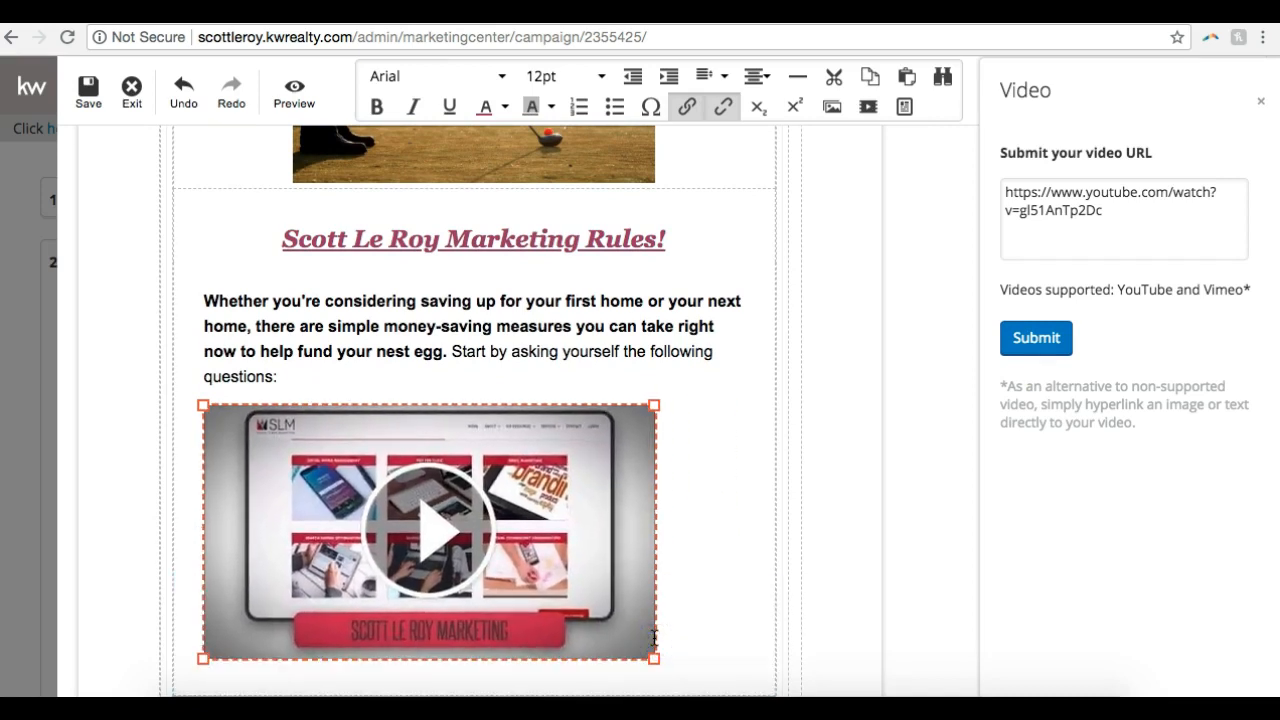
{"action": "scroll", "coordinate": [741, 360], "scroll_direction": "down", "scroll_amount": 3}
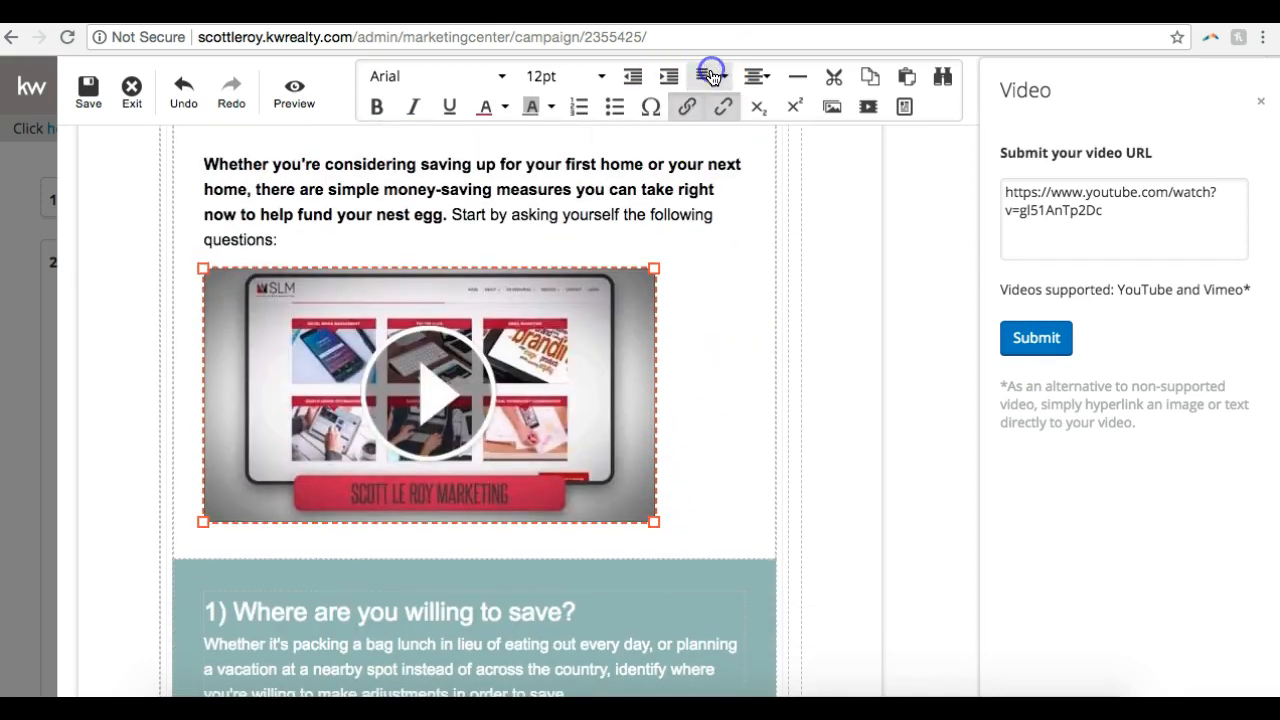
{"action": "left_click", "coordinate": [757, 76]}
{"action": "left_click", "coordinate": [757, 165]}
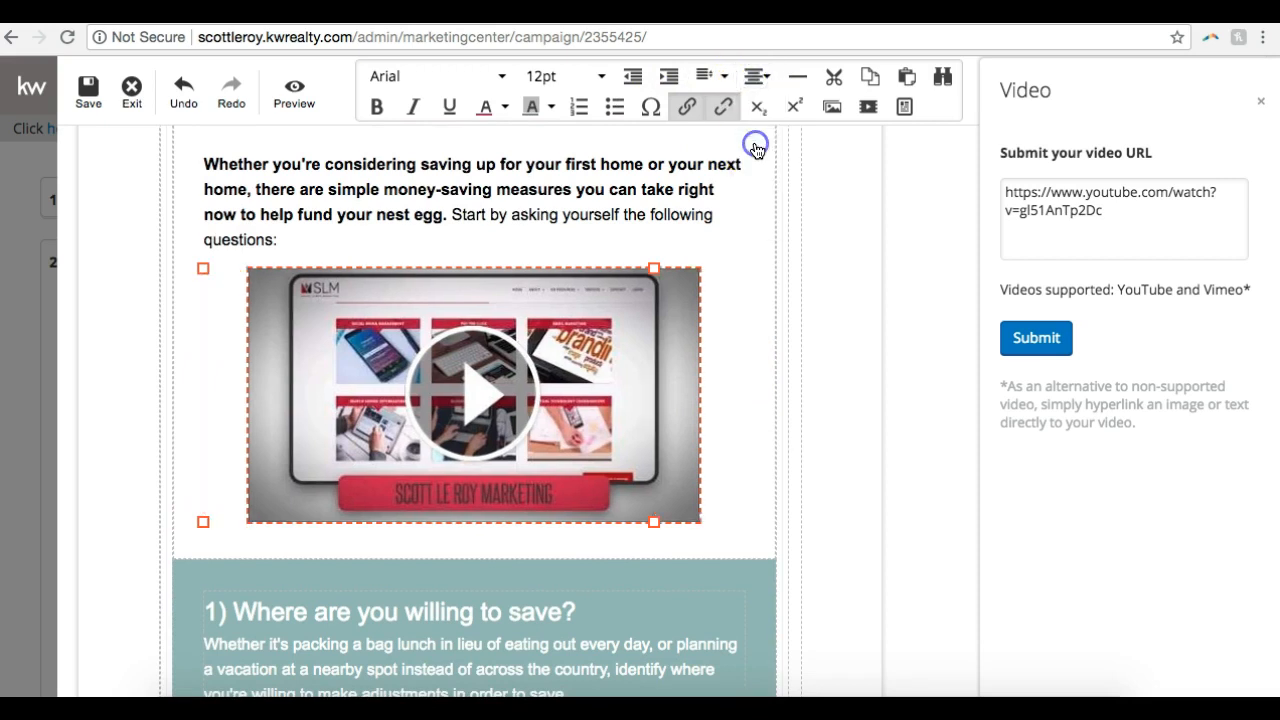
{"action": "left_click", "coordinate": [778, 389]}
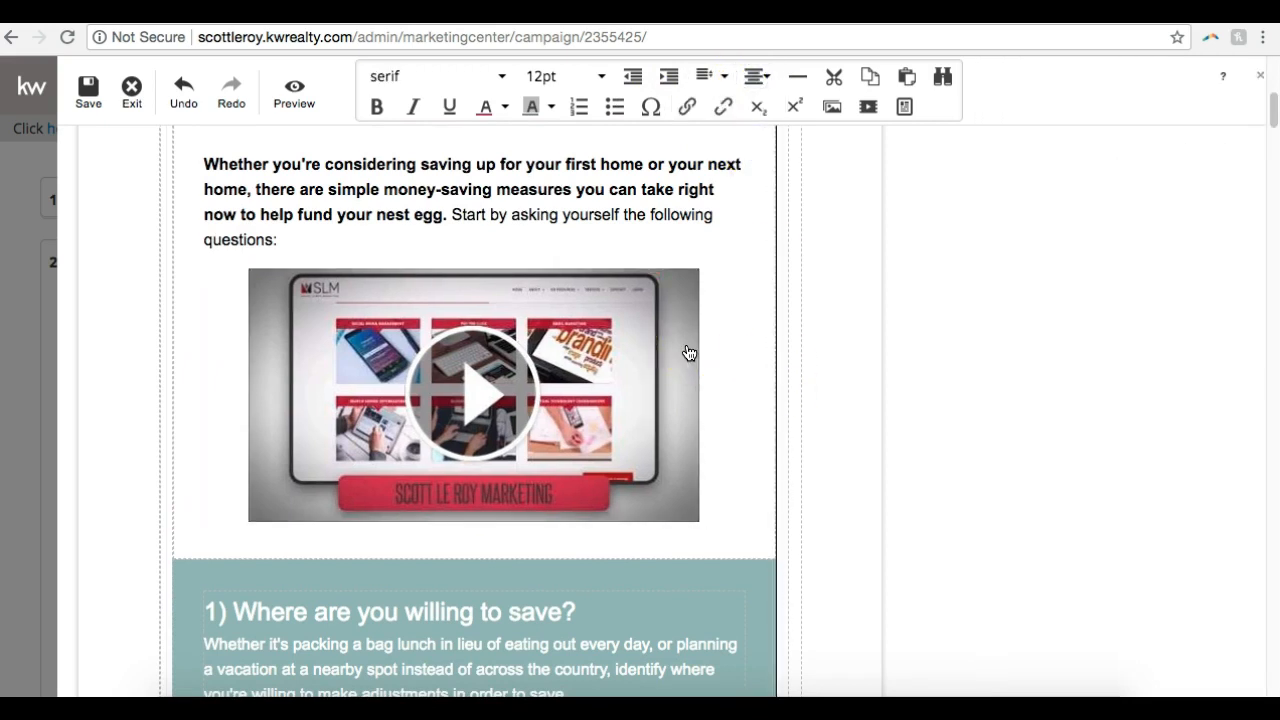
Delete the duplicate second phone number line from the contact details in the email's signature block
{"action": "scroll", "coordinate": [689, 352], "scroll_direction": "down", "scroll_amount": 1}
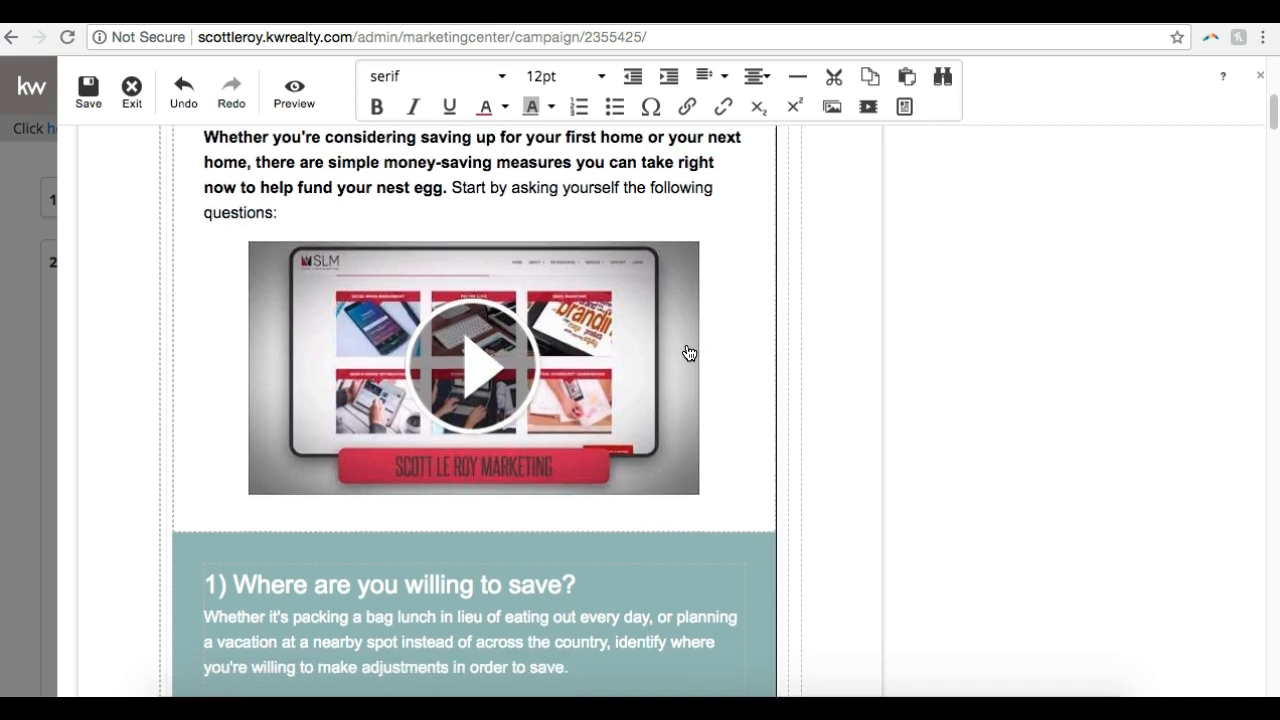
{"action": "scroll", "coordinate": [689, 352], "scroll_direction": "down", "scroll_amount": 2}
{"action": "scroll", "coordinate": [689, 352], "scroll_direction": "down", "scroll_amount": 10}
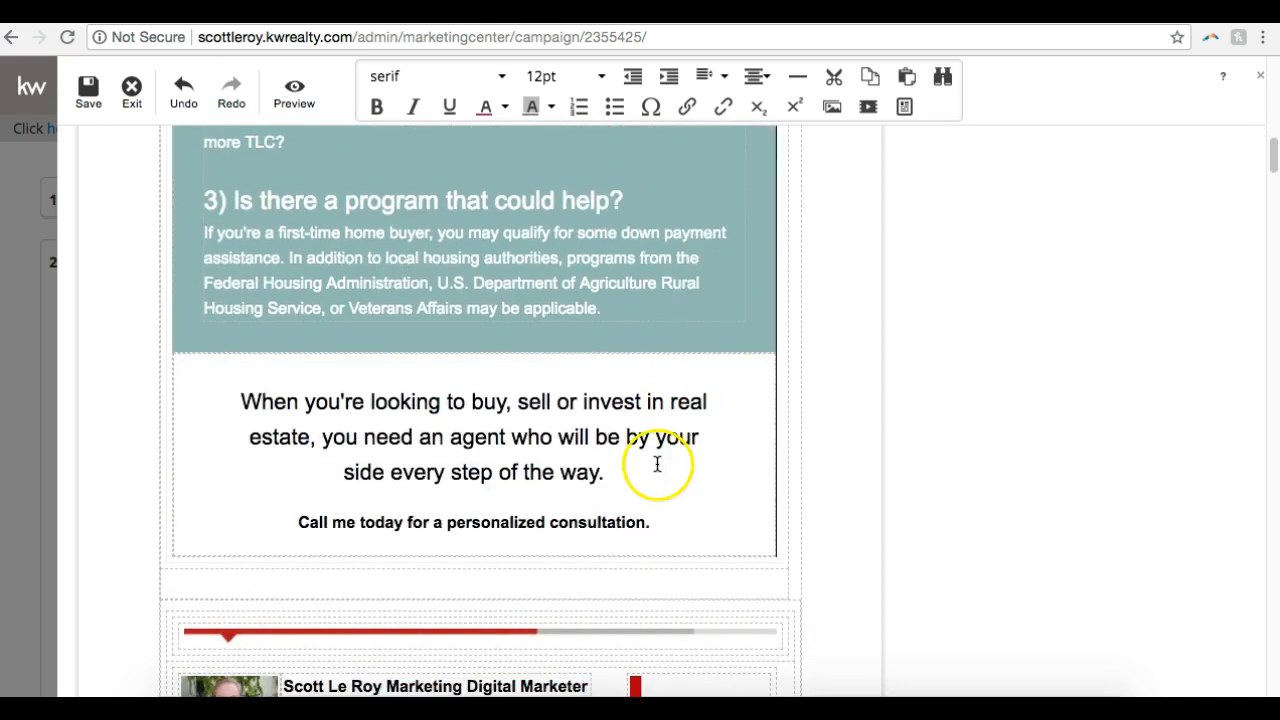
{"action": "scroll", "coordinate": [653, 464], "scroll_direction": "down", "scroll_amount": 4}
{"action": "left_click", "coordinate": [497, 303]}
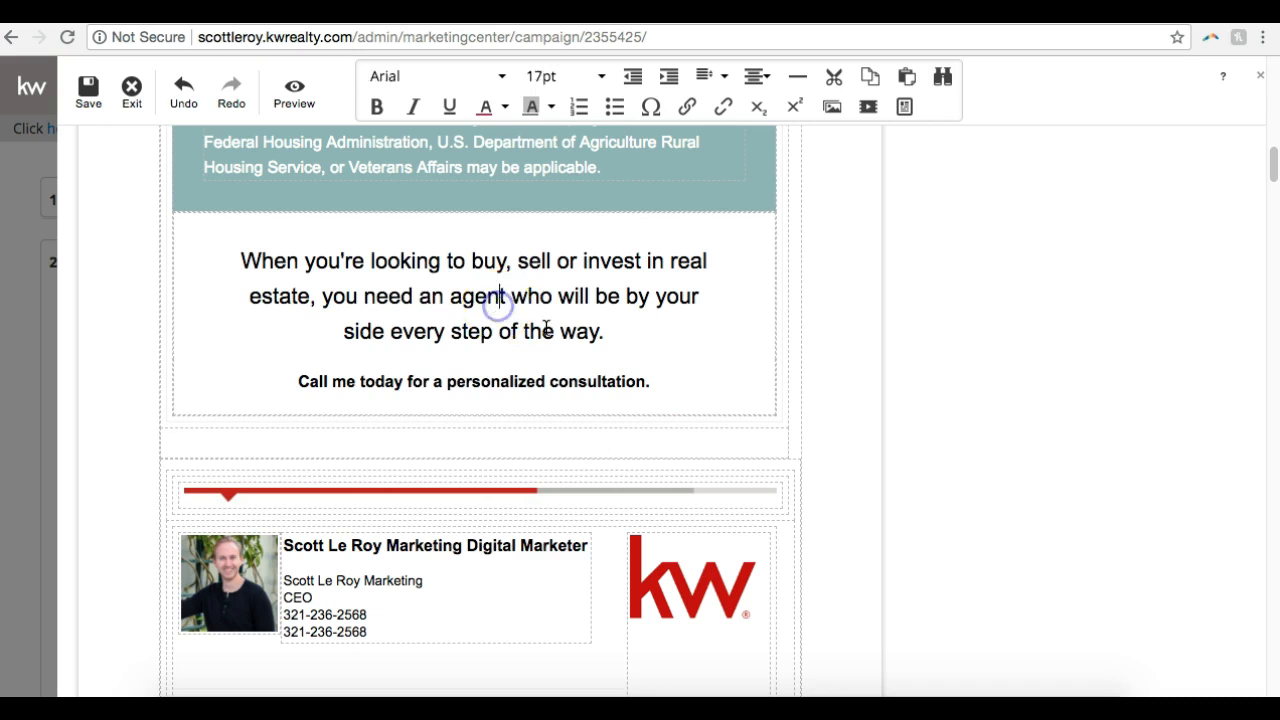
{"action": "scroll", "coordinate": [576, 344], "scroll_direction": "down", "scroll_amount": 6}
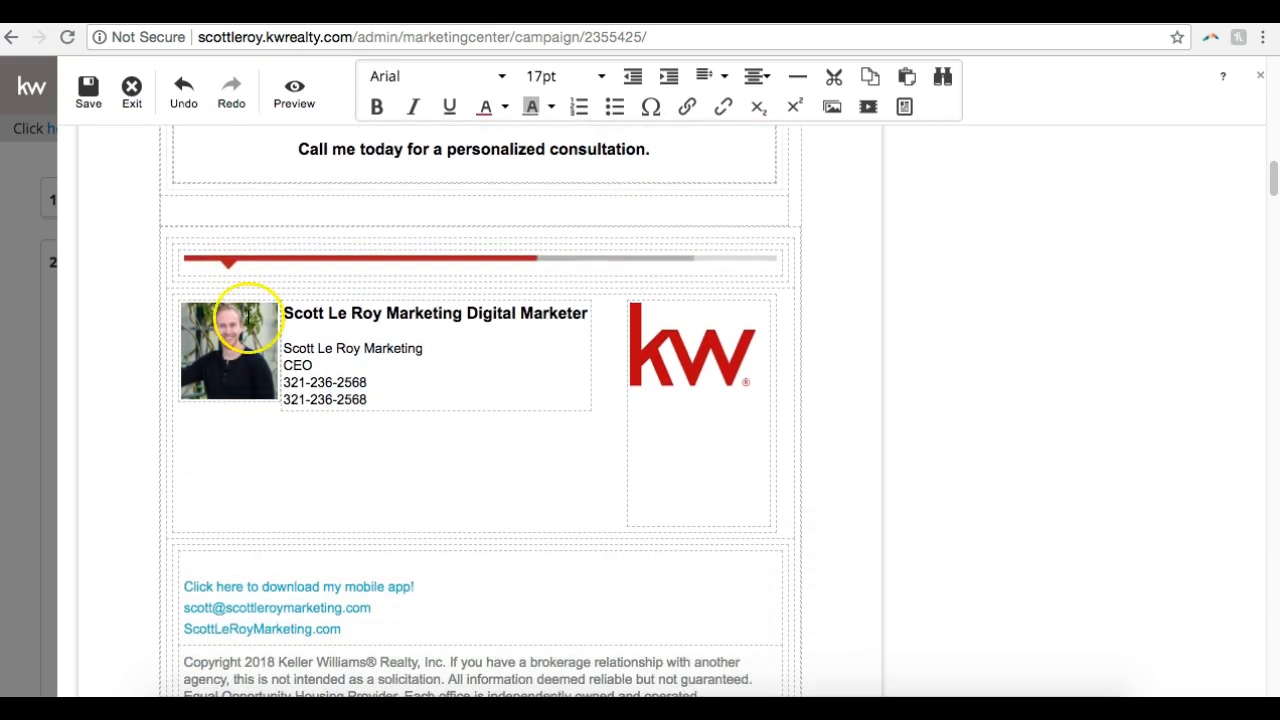
{"action": "double_click", "coordinate": [206, 342]}
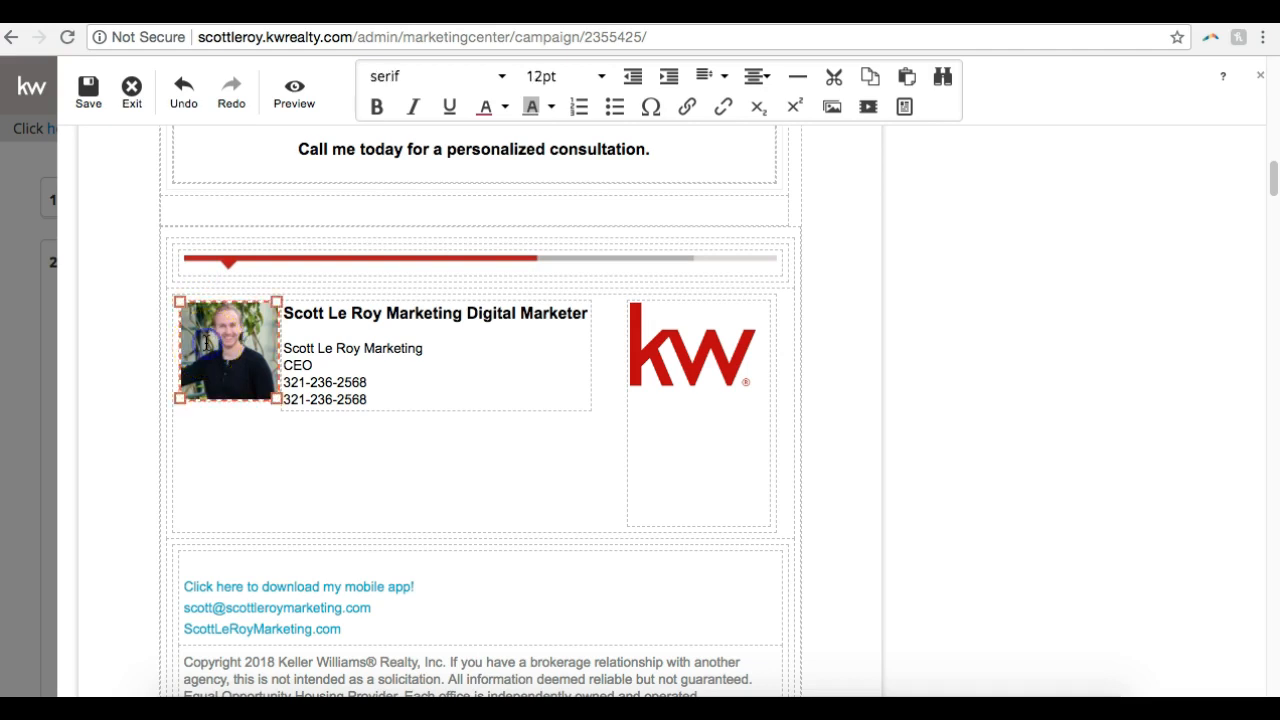
{"action": "left_click", "coordinate": [409, 319]}
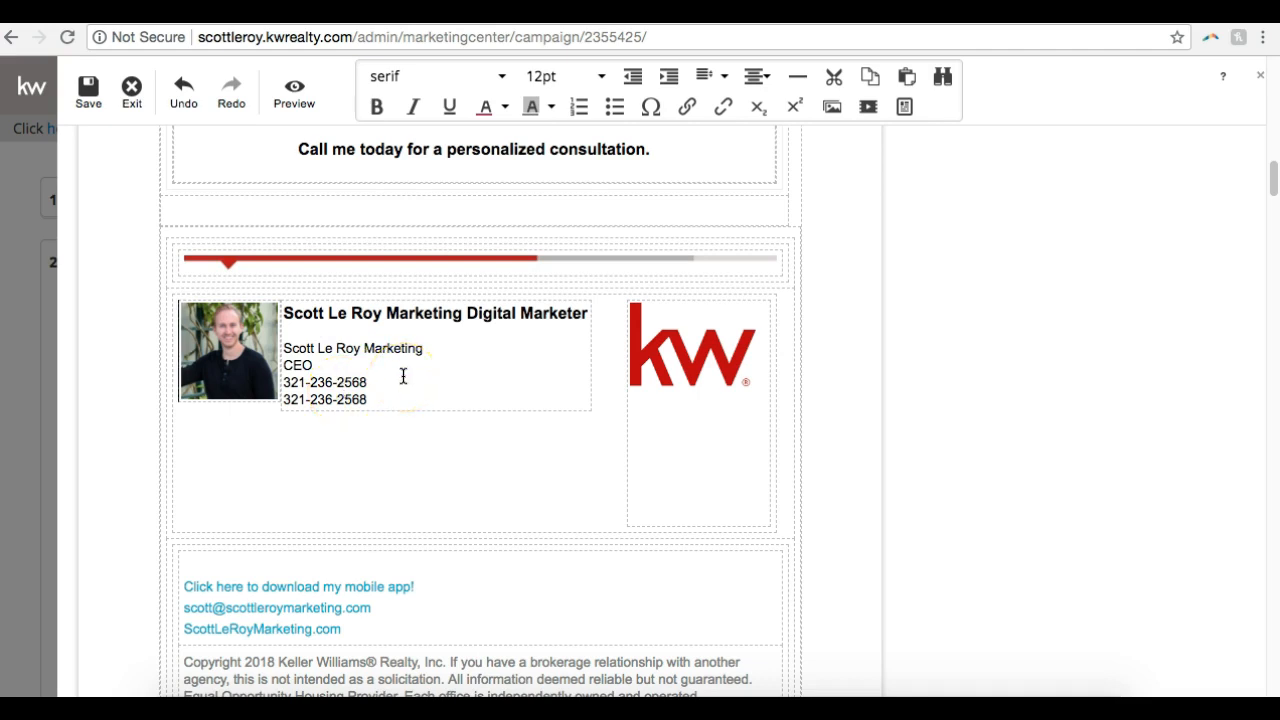
{"action": "left_click", "coordinate": [375, 392]}
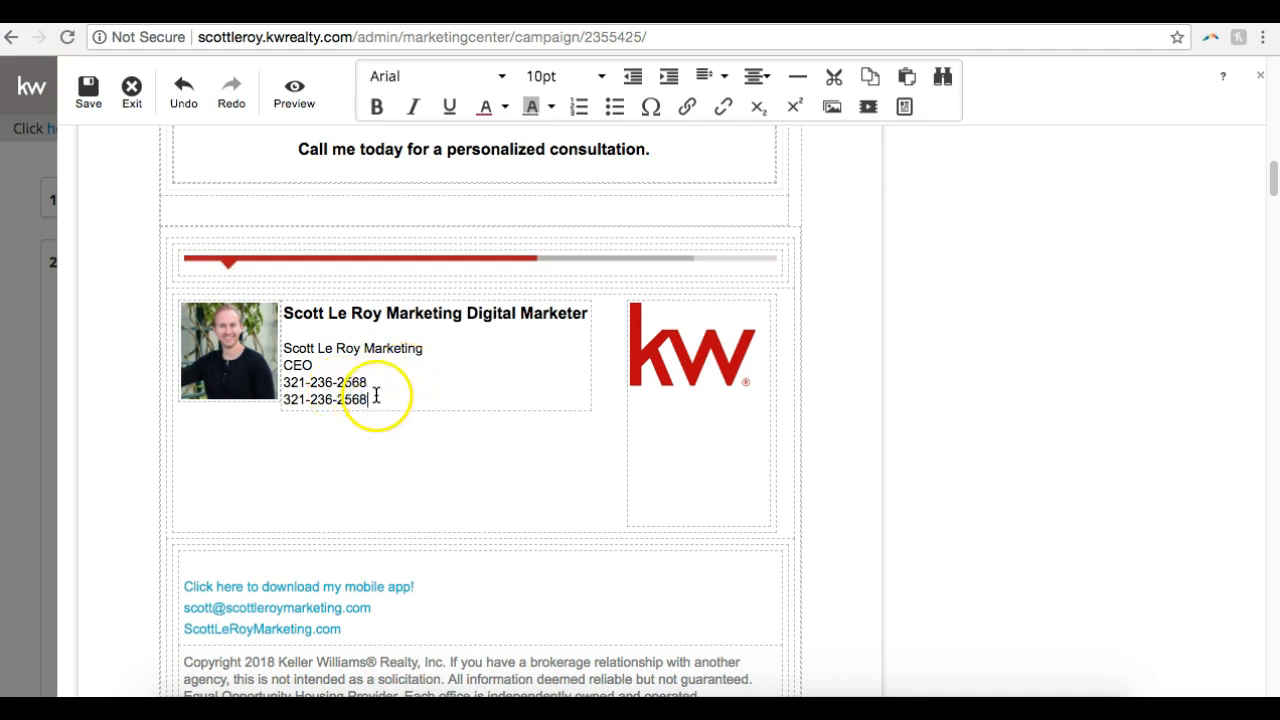
{"action": "left_click_drag", "start_coordinate": [372, 399], "coordinate": [286, 400]}
{"action": "key", "text": "BackSpace"}
{"action": "key", "text": "BackSpace"}
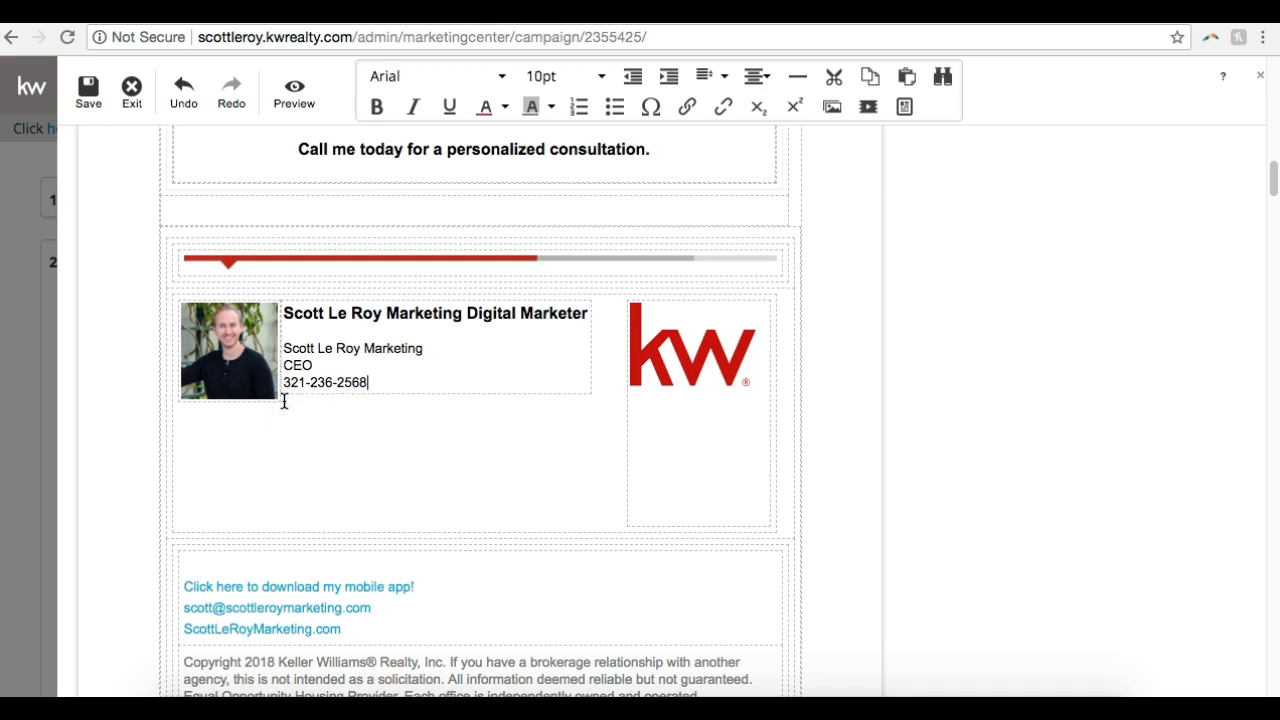
Open the logo library for the KW logo in the signature block
{"action": "double_click", "coordinate": [703, 378]}
{"action": "left_click", "coordinate": [691, 483]}
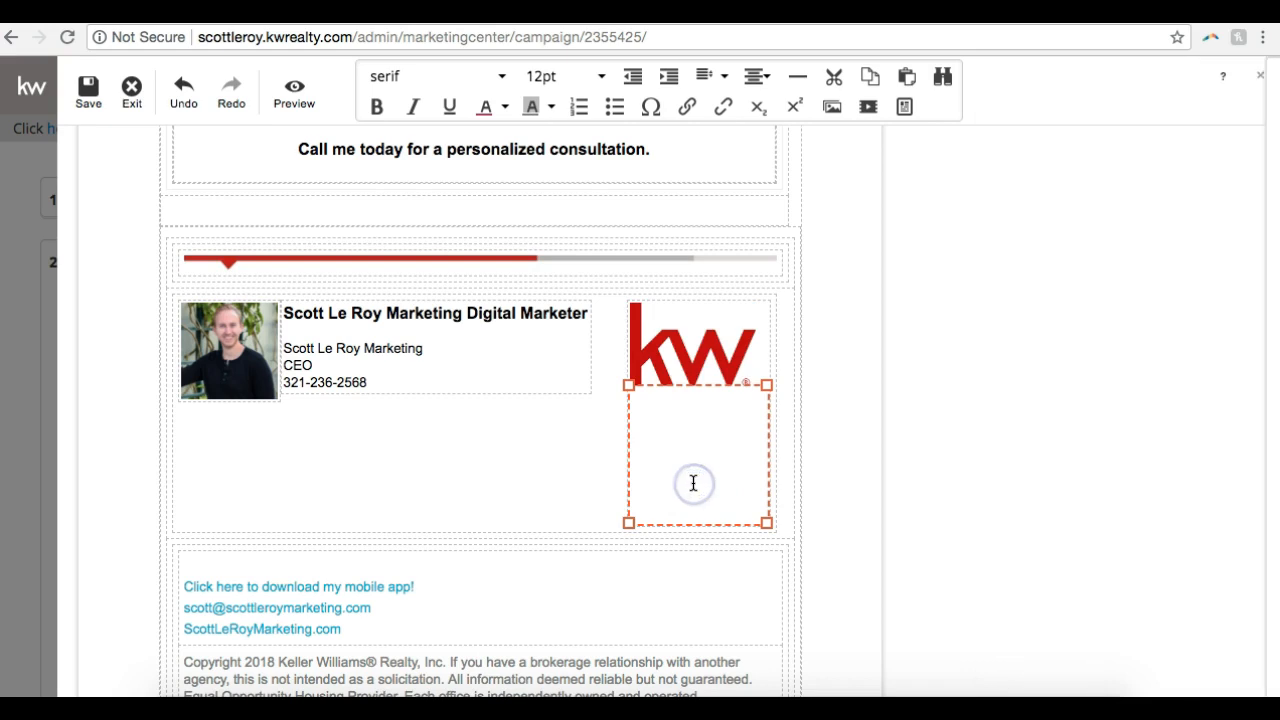
{"action": "left_click", "coordinate": [686, 343]}
{"action": "left_click", "coordinate": [686, 343]}
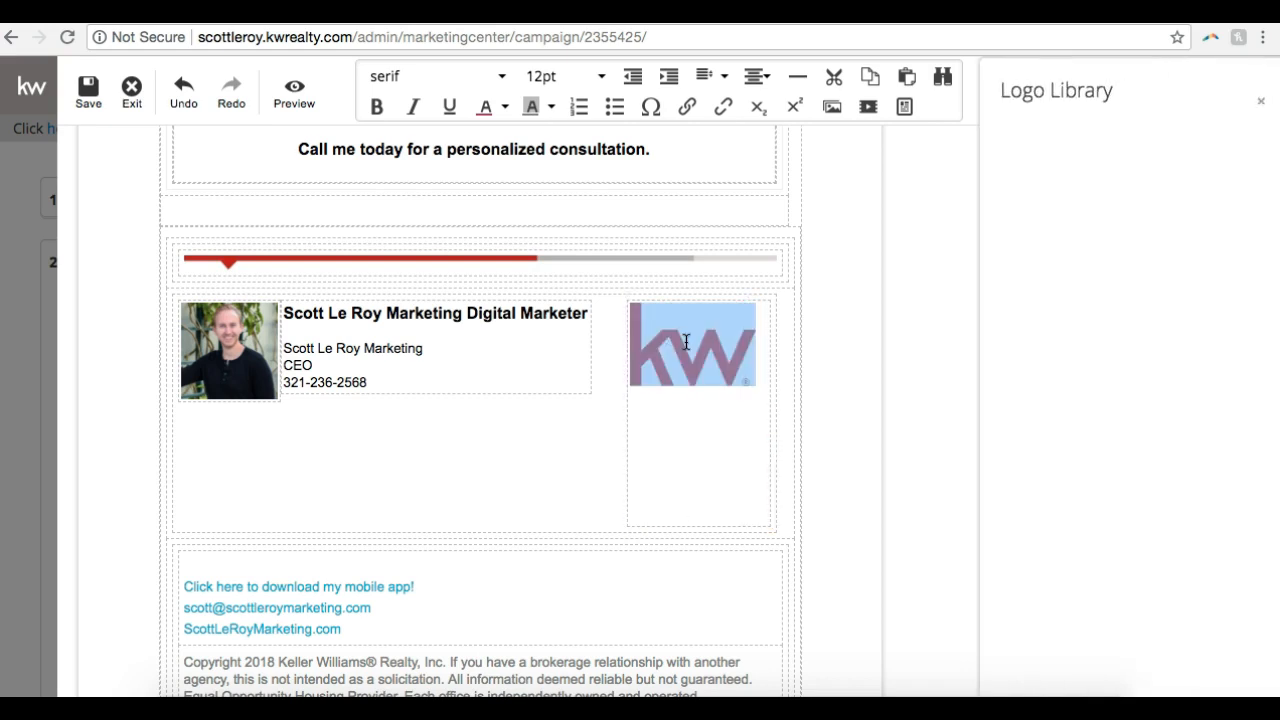
{"action": "left_click", "coordinate": [763, 362]}
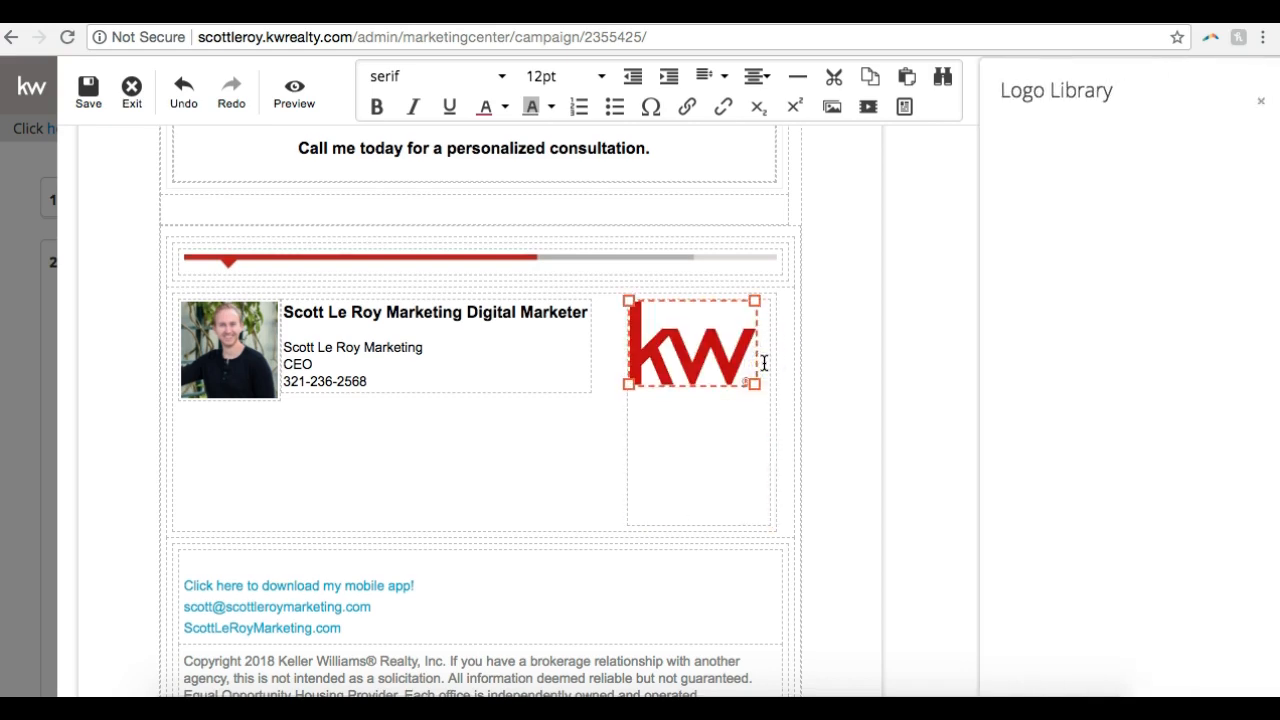
Save the email design under the name "Three Questions That Can Help Fund Your Nest Egg"
{"action": "scroll", "coordinate": [764, 363], "scroll_direction": "down", "scroll_amount": 2}
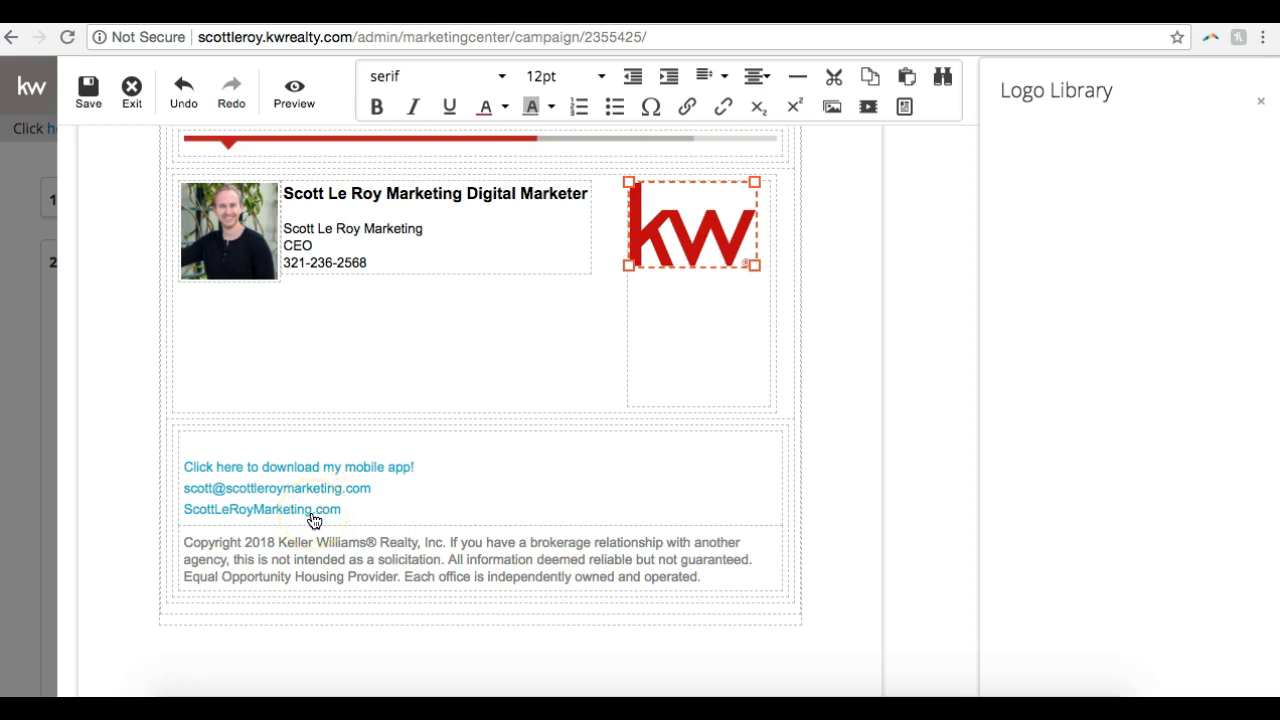
{"action": "scroll", "coordinate": [313, 516], "scroll_direction": "up", "scroll_amount": 15}
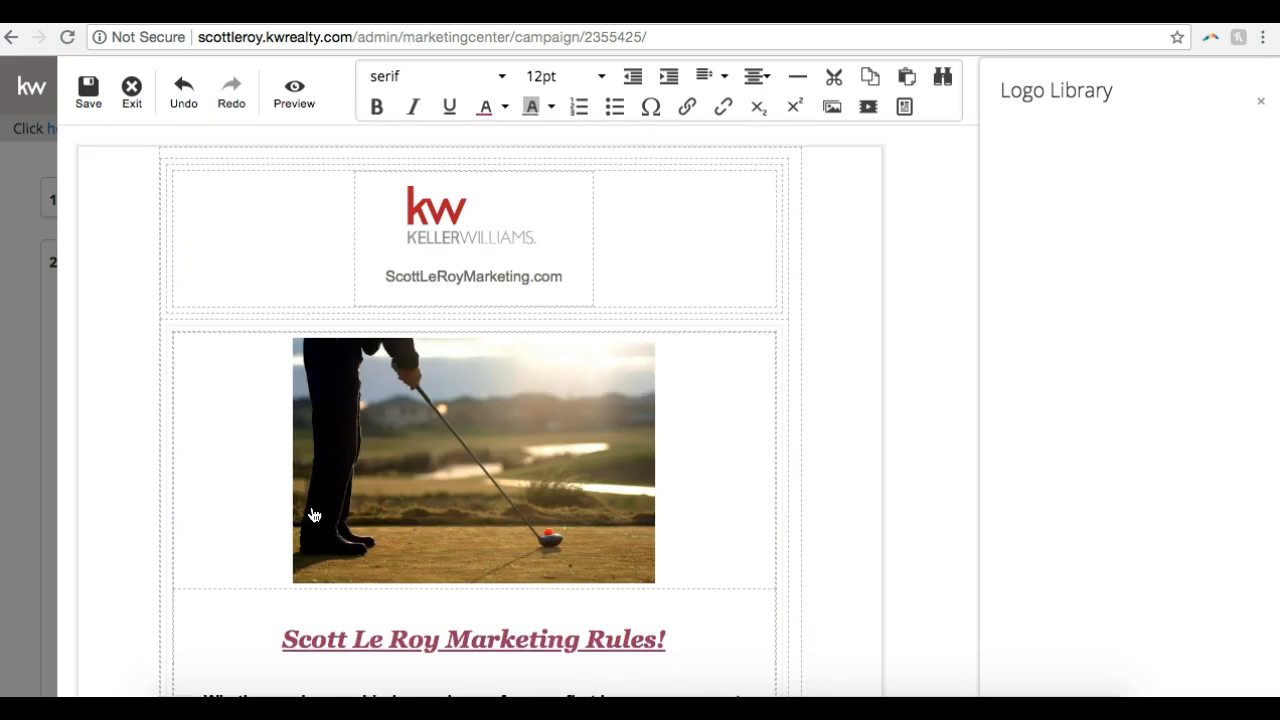
{"action": "left_click", "coordinate": [88, 100]}
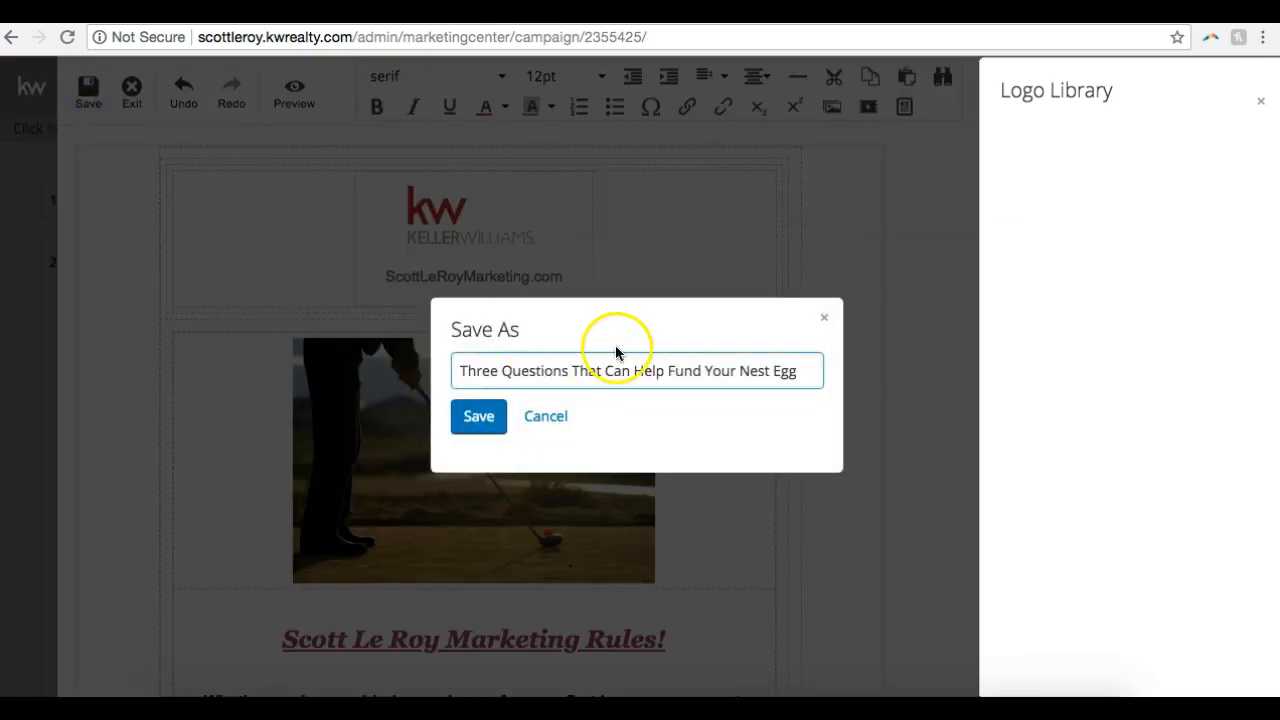
{"action": "left_click", "coordinate": [478, 420]}
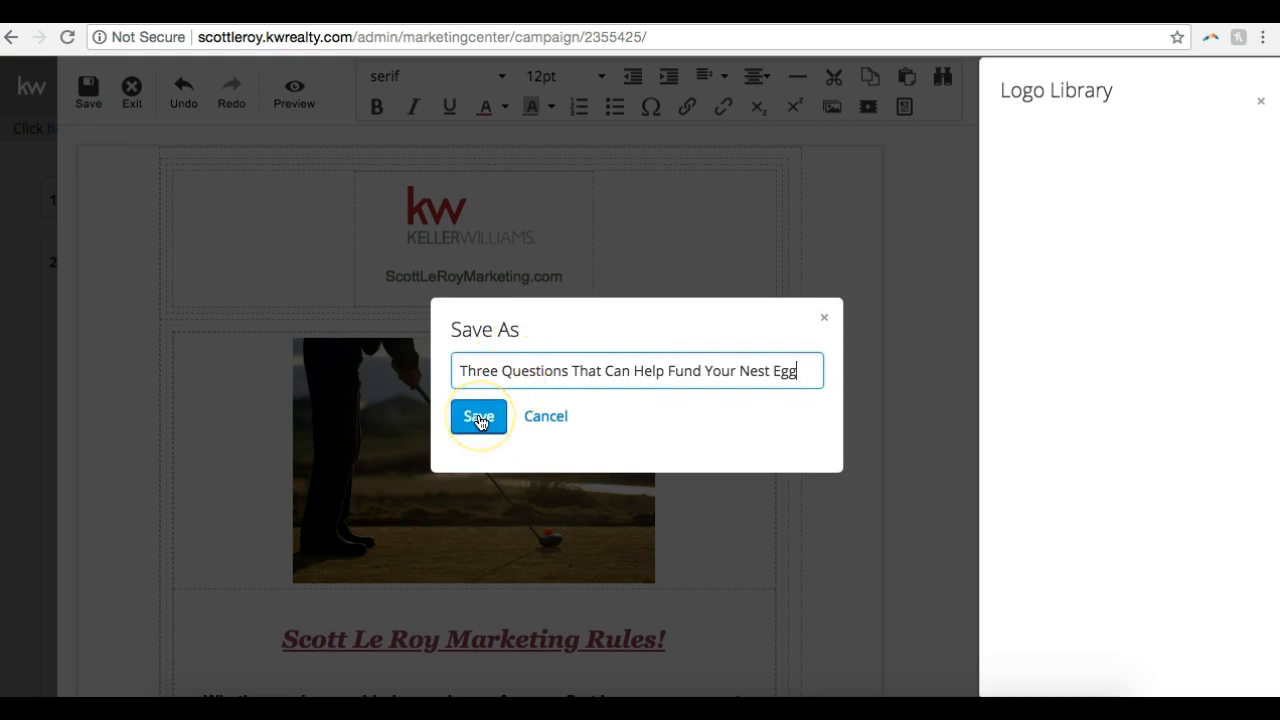
{"action": "left_click", "coordinate": [479, 421]}
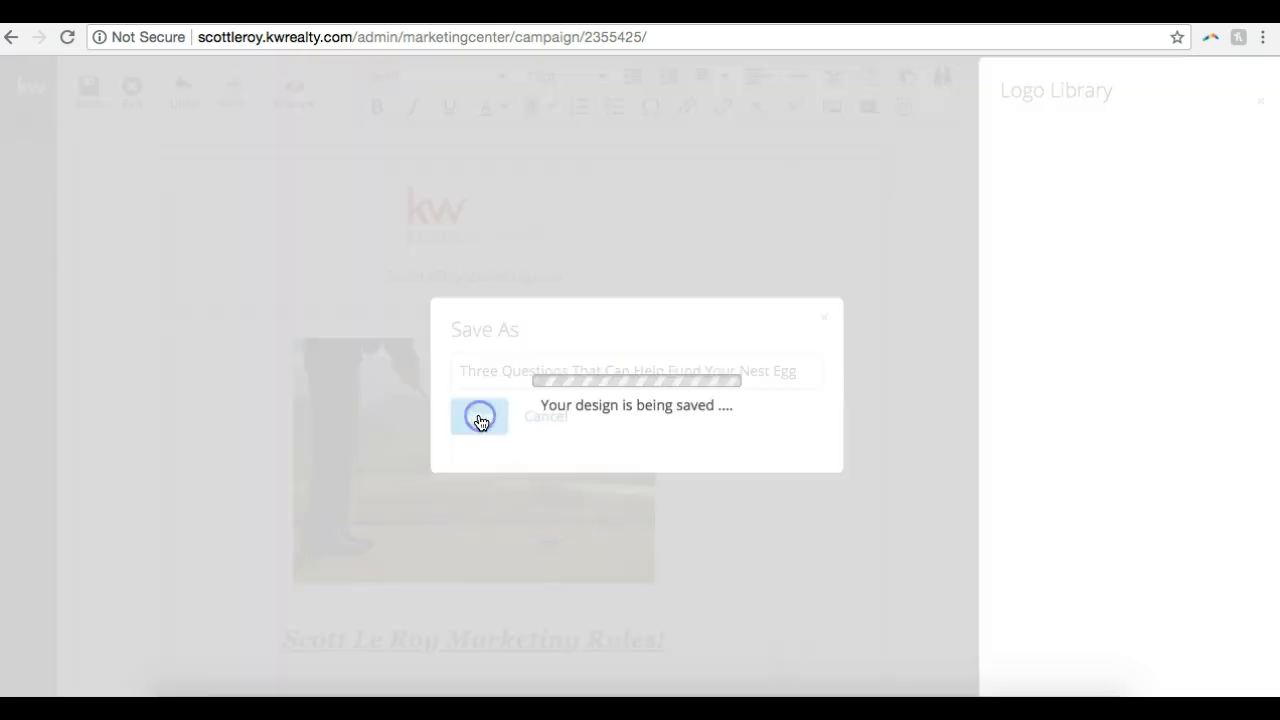
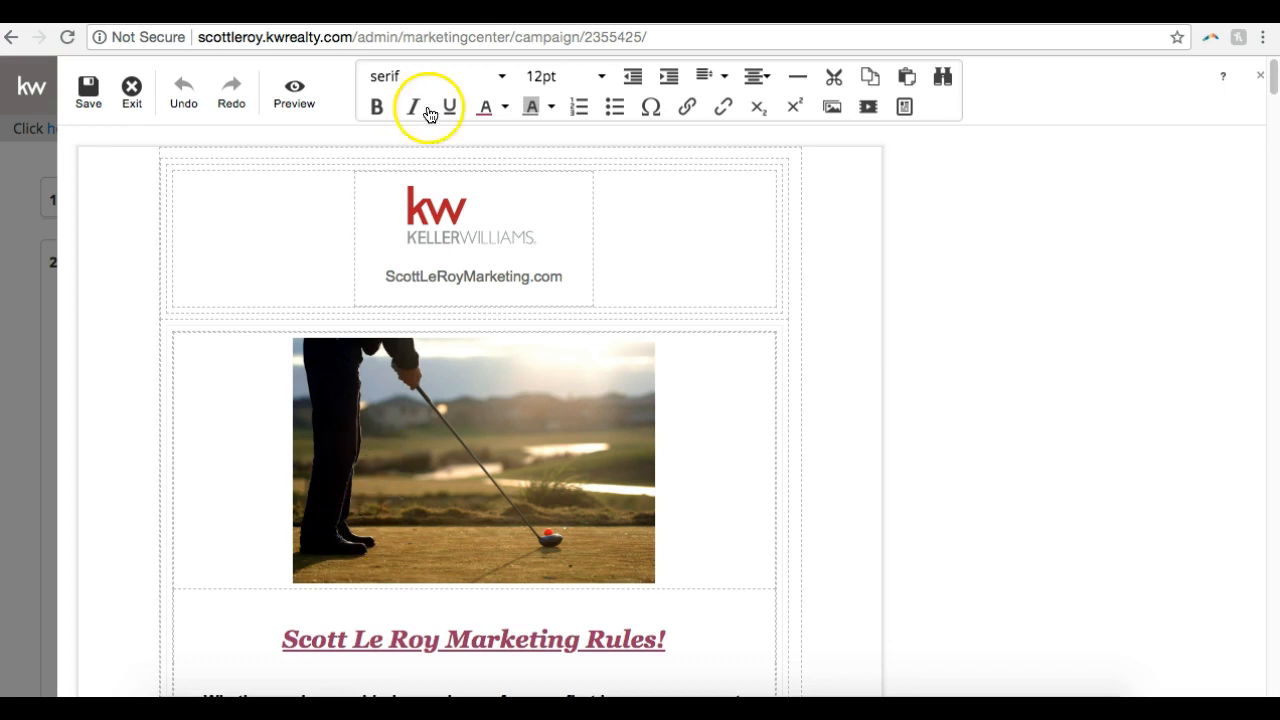
Exit the email editor, check the saved Step 1 email's preview from header to signature, and close the preview
{"action": "left_click", "coordinate": [131, 107]}
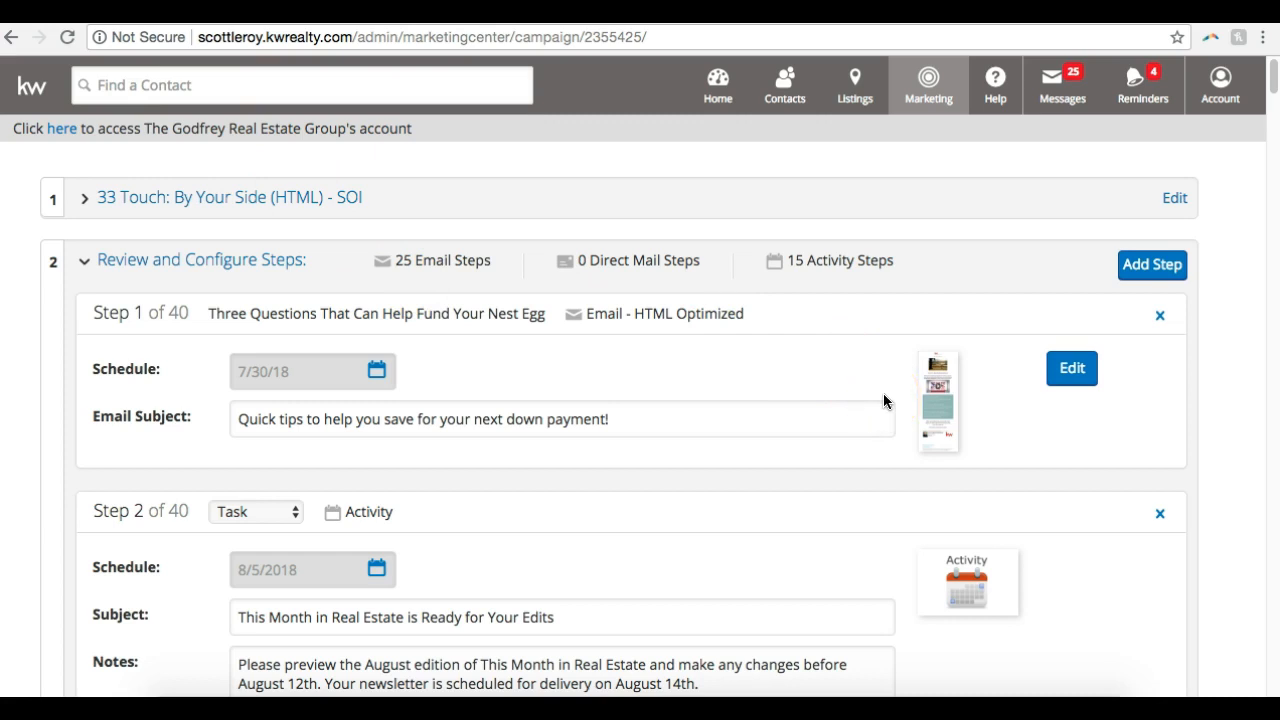
{"action": "left_click", "coordinate": [950, 420]}
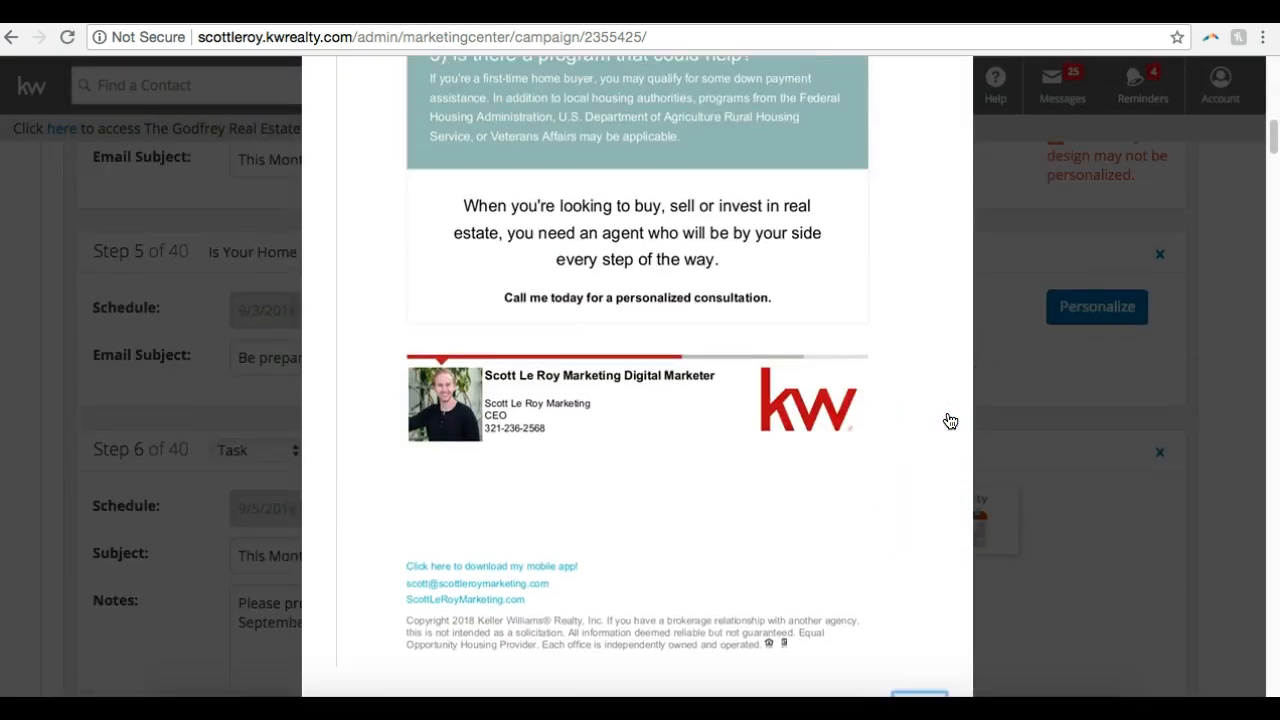
{"action": "scroll", "coordinate": [950, 420], "scroll_direction": "up", "scroll_amount": 9}
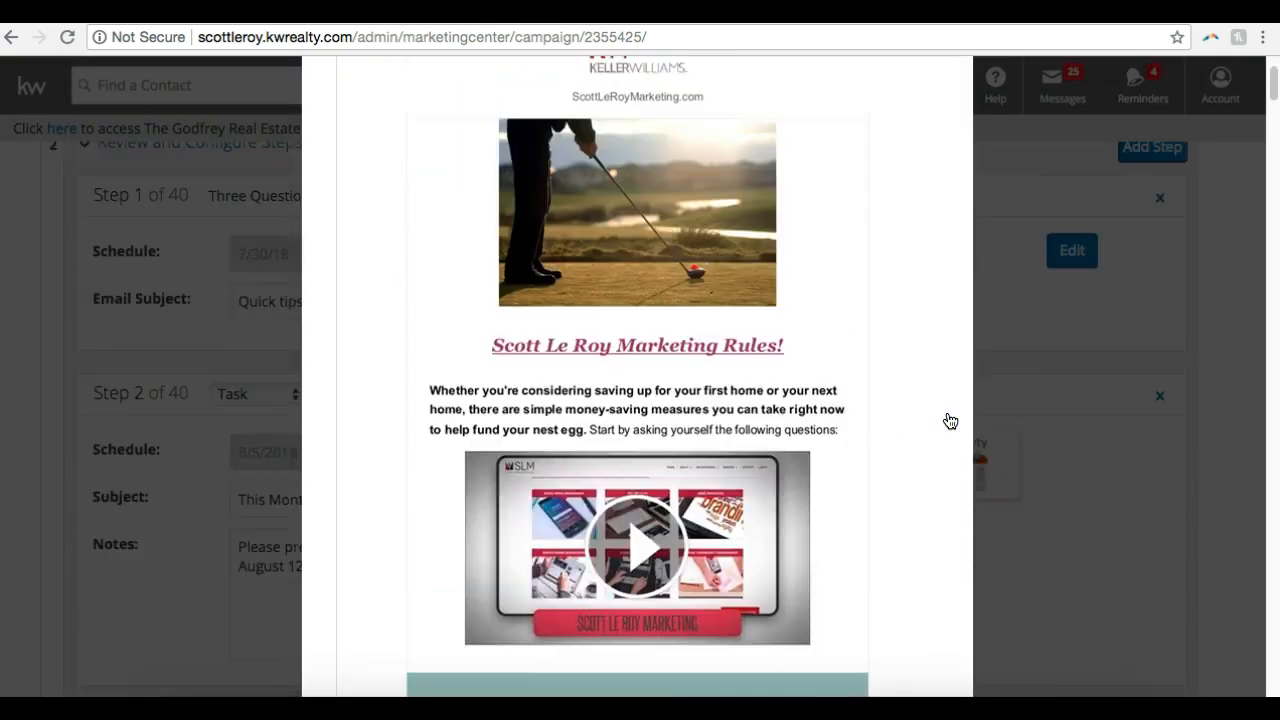
{"action": "scroll", "coordinate": [950, 420], "scroll_direction": "up", "scroll_amount": 2}
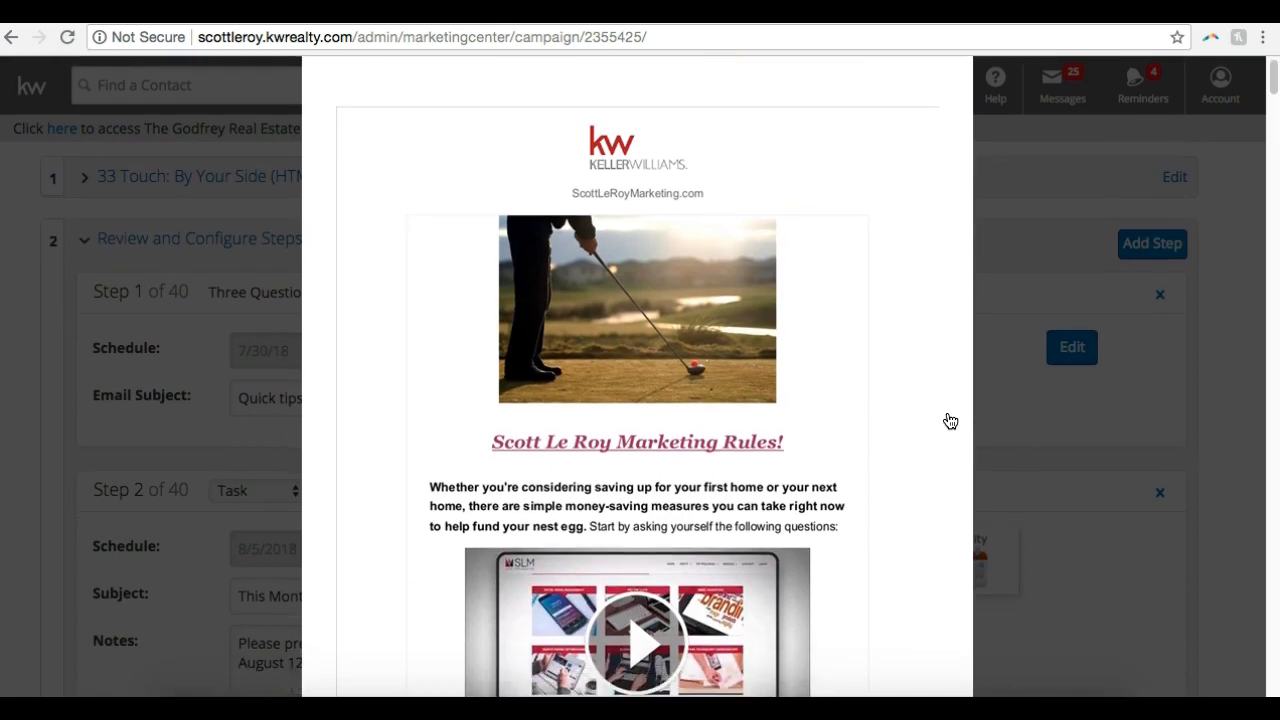
{"action": "scroll", "coordinate": [950, 420], "scroll_direction": "down", "scroll_amount": 10}
{"action": "left_click", "coordinate": [920, 442]}
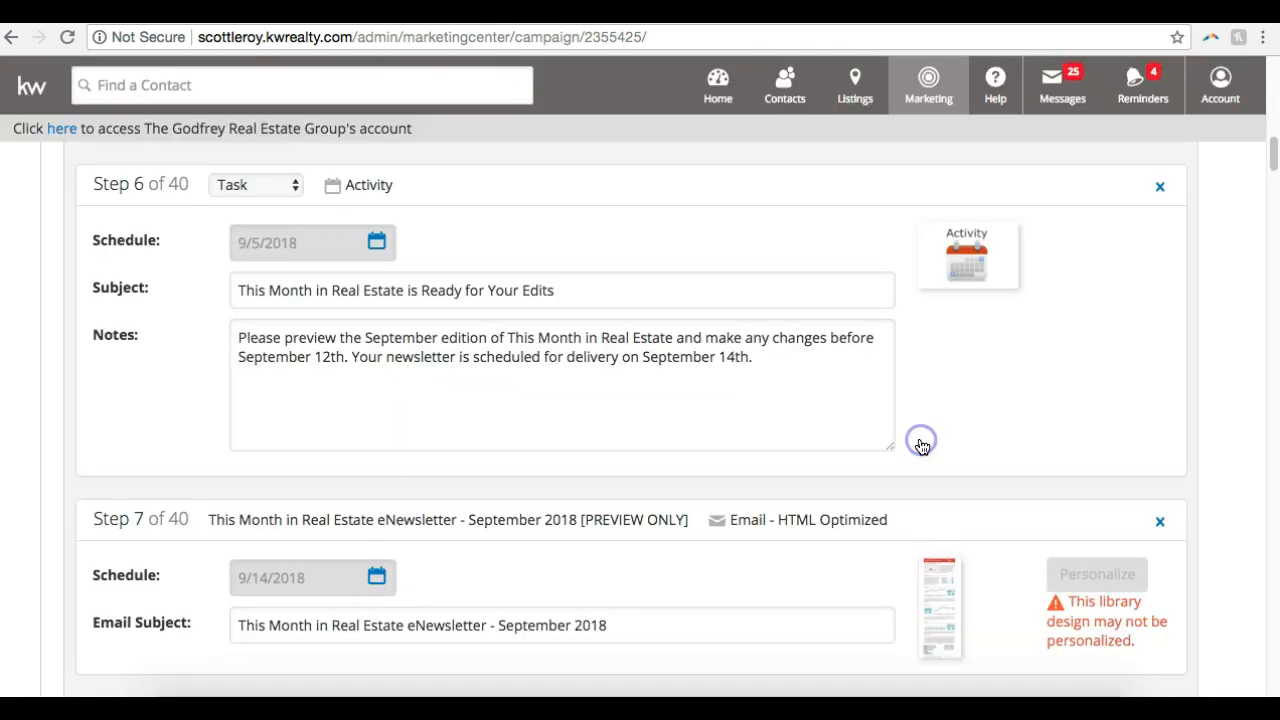
{"action": "left_click", "coordinate": [1030, 255]}
Review the schedule, subject and notes of the Step 2 task alongside the neighbouring Step 1 and Step 3 emails
{"action": "scroll", "coordinate": [1032, 258], "scroll_direction": "up", "scroll_amount": 4}
{"action": "scroll", "coordinate": [1032, 258], "scroll_direction": "up", "scroll_amount": 8}
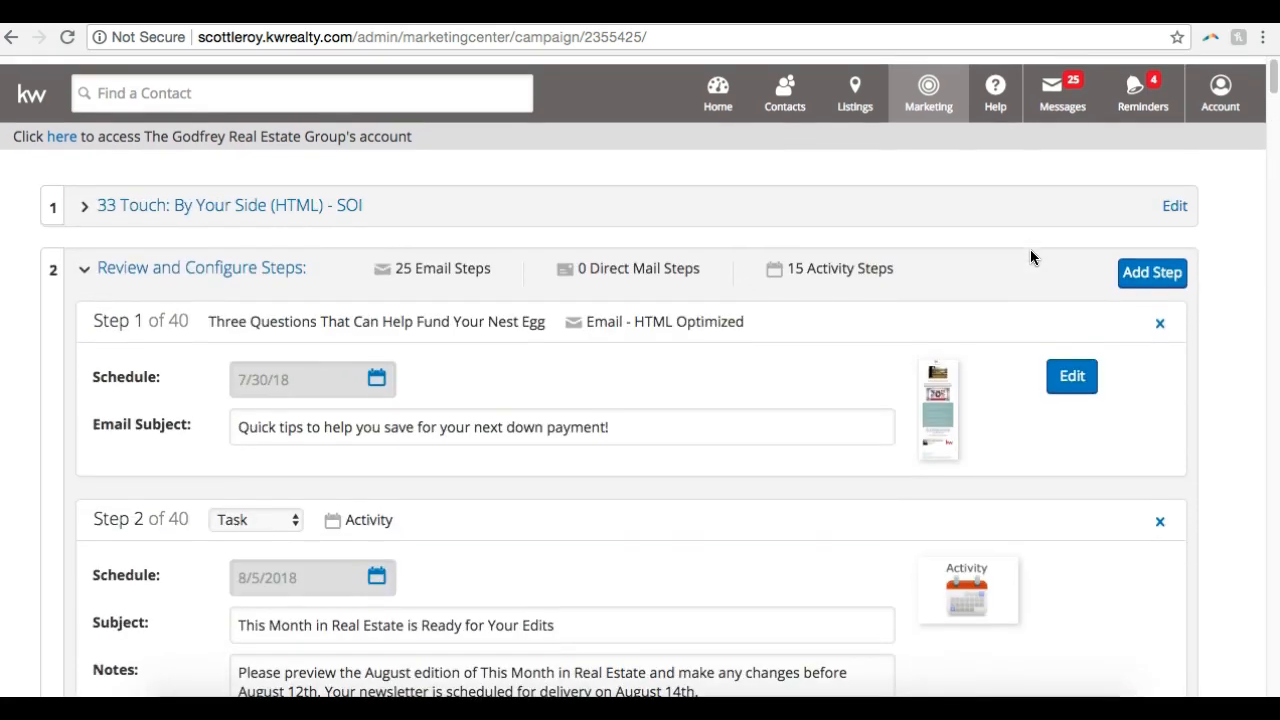
{"action": "scroll", "coordinate": [972, 370], "scroll_direction": "down", "scroll_amount": 4}
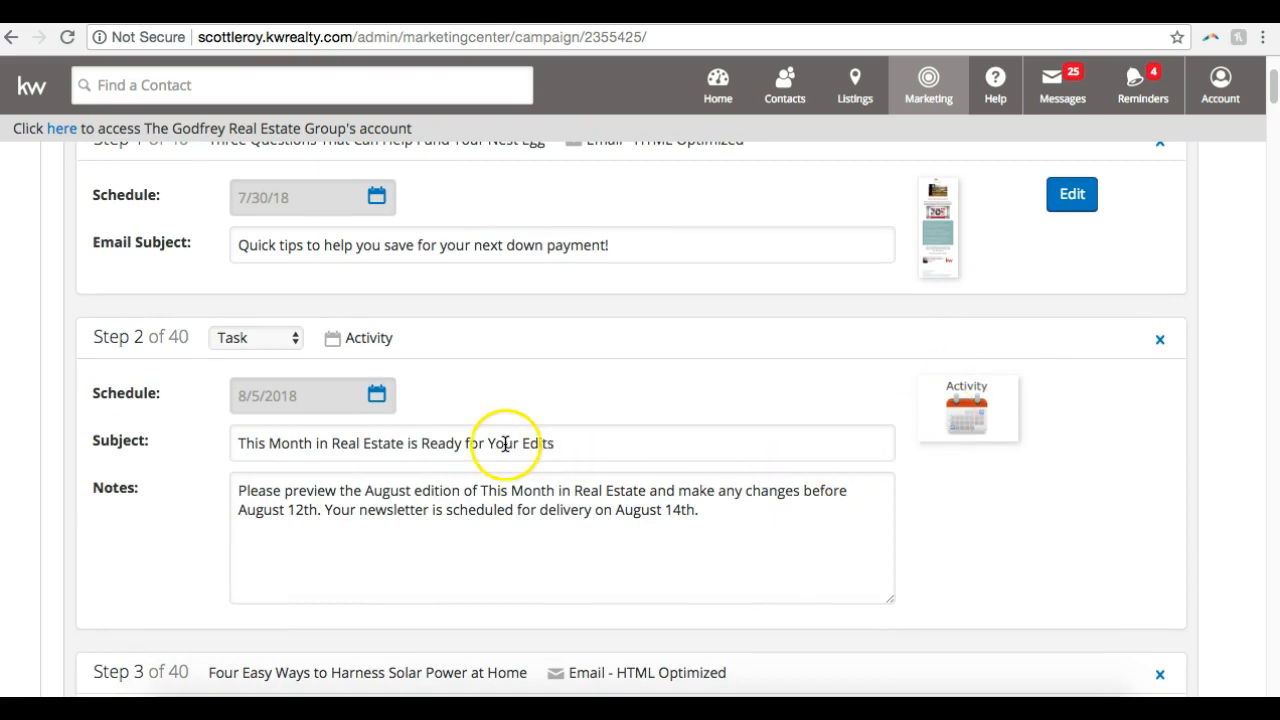
{"action": "scroll", "coordinate": [588, 450], "scroll_direction": "down", "scroll_amount": 2}
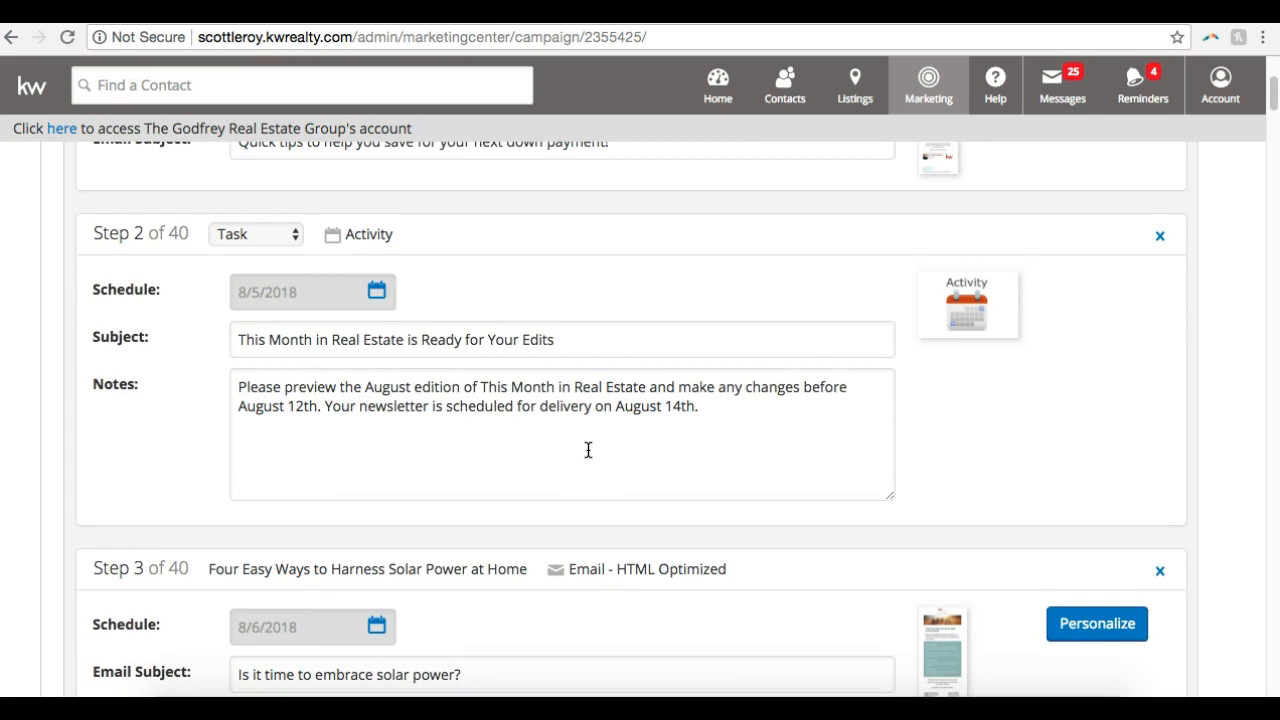
{"action": "scroll", "coordinate": [588, 450], "scroll_direction": "up", "scroll_amount": 5}
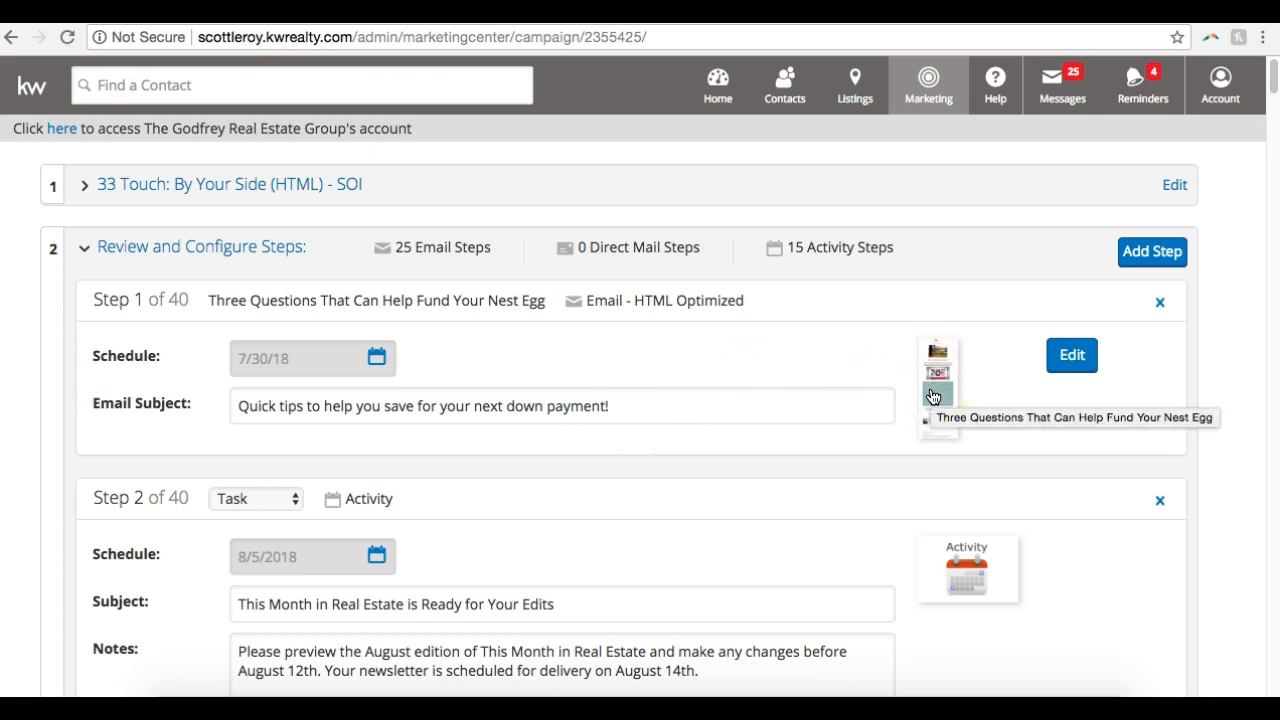
{"action": "scroll", "coordinate": [932, 397], "scroll_direction": "down", "scroll_amount": 7}
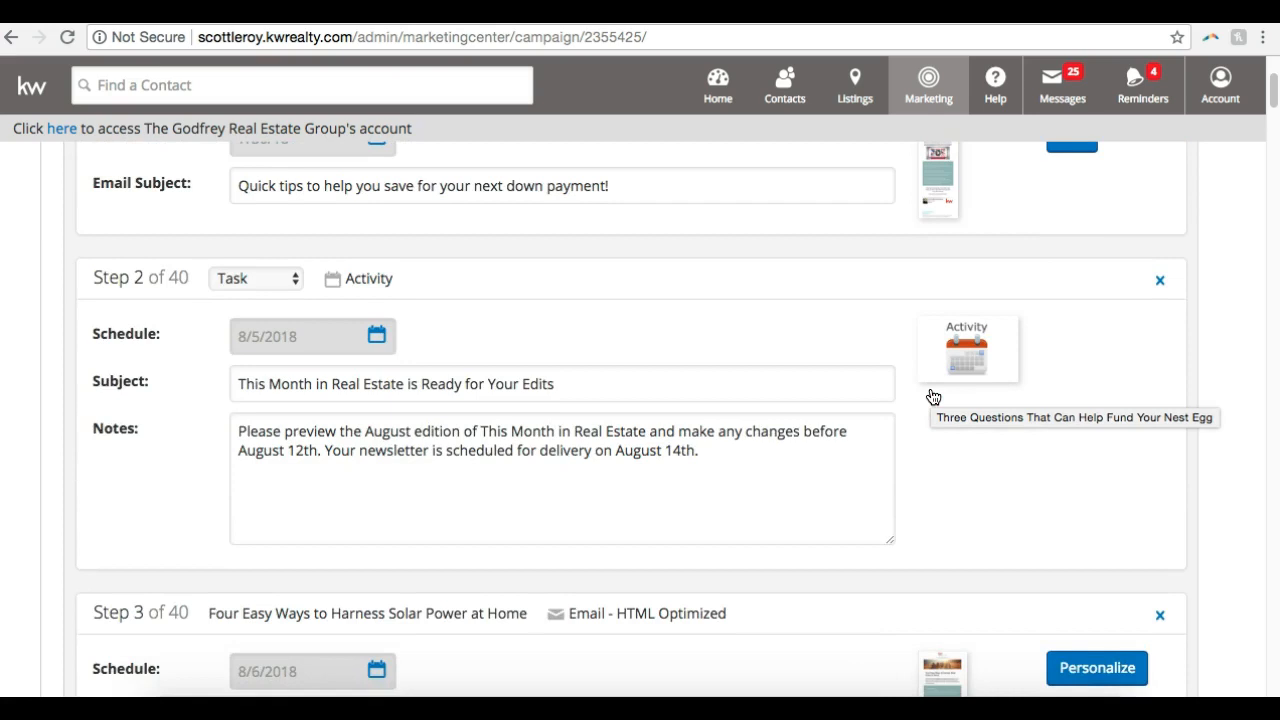
{"action": "scroll", "coordinate": [936, 446], "scroll_direction": "up", "scroll_amount": 7}
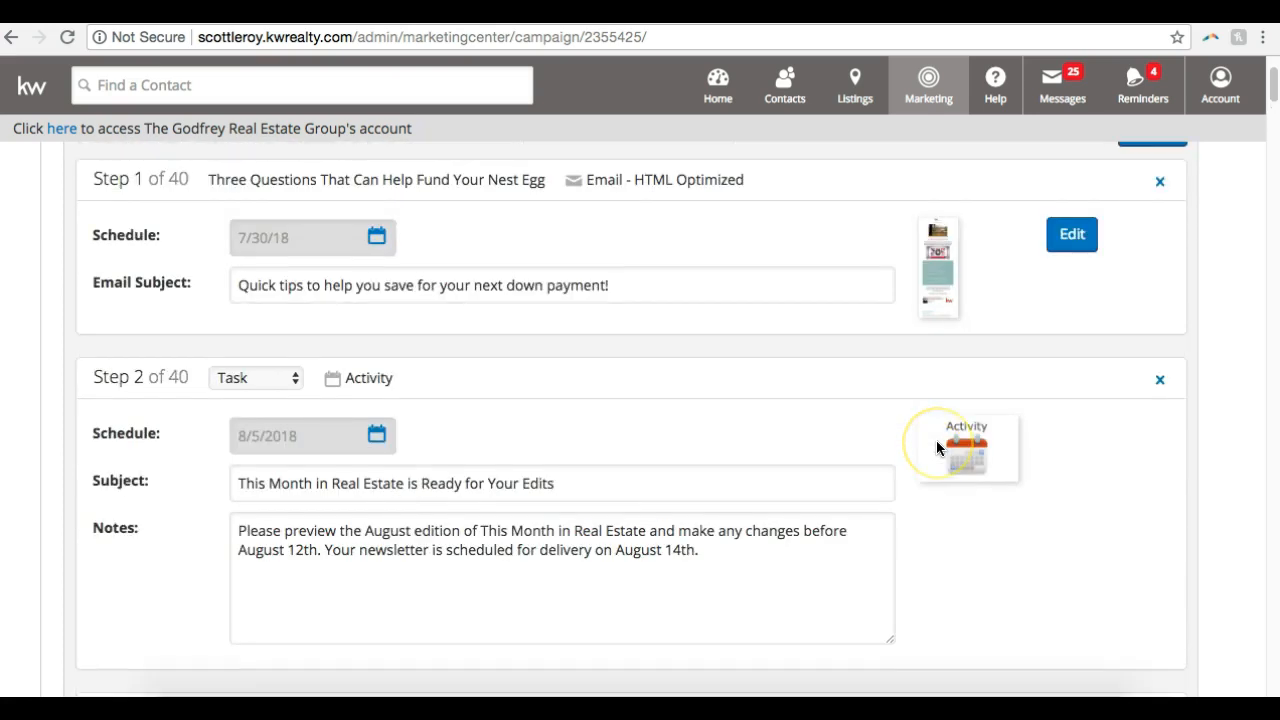
{"action": "scroll", "coordinate": [936, 446], "scroll_direction": "down", "scroll_amount": 3}
{"action": "scroll", "coordinate": [937, 447], "scroll_direction": "down", "scroll_amount": 6}
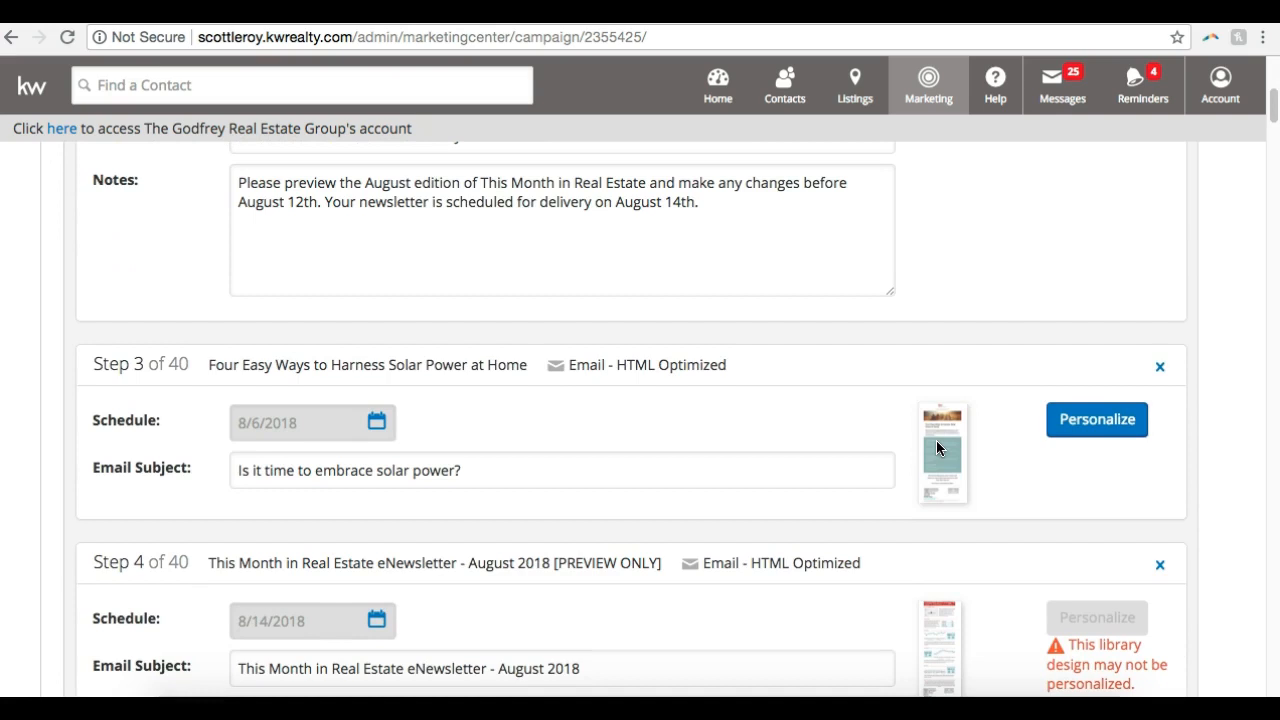
{"action": "scroll", "coordinate": [936, 448], "scroll_direction": "up", "scroll_amount": 8}
{"action": "scroll", "coordinate": [936, 448], "scroll_direction": "down", "scroll_amount": 5}
{"action": "scroll", "coordinate": [937, 446], "scroll_direction": "down", "scroll_amount": 4}
{"action": "scroll", "coordinate": [937, 446], "scroll_direction": "up", "scroll_amount": 5}
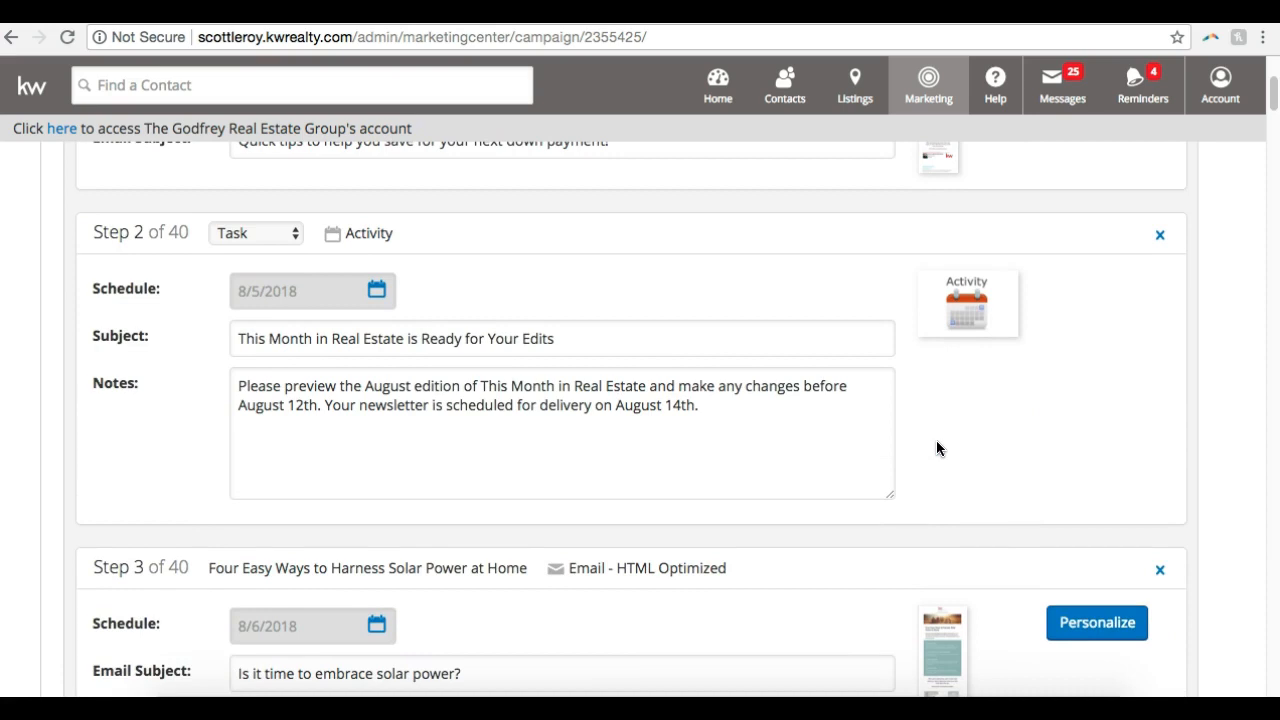
{"action": "left_click", "coordinate": [849, 385]}
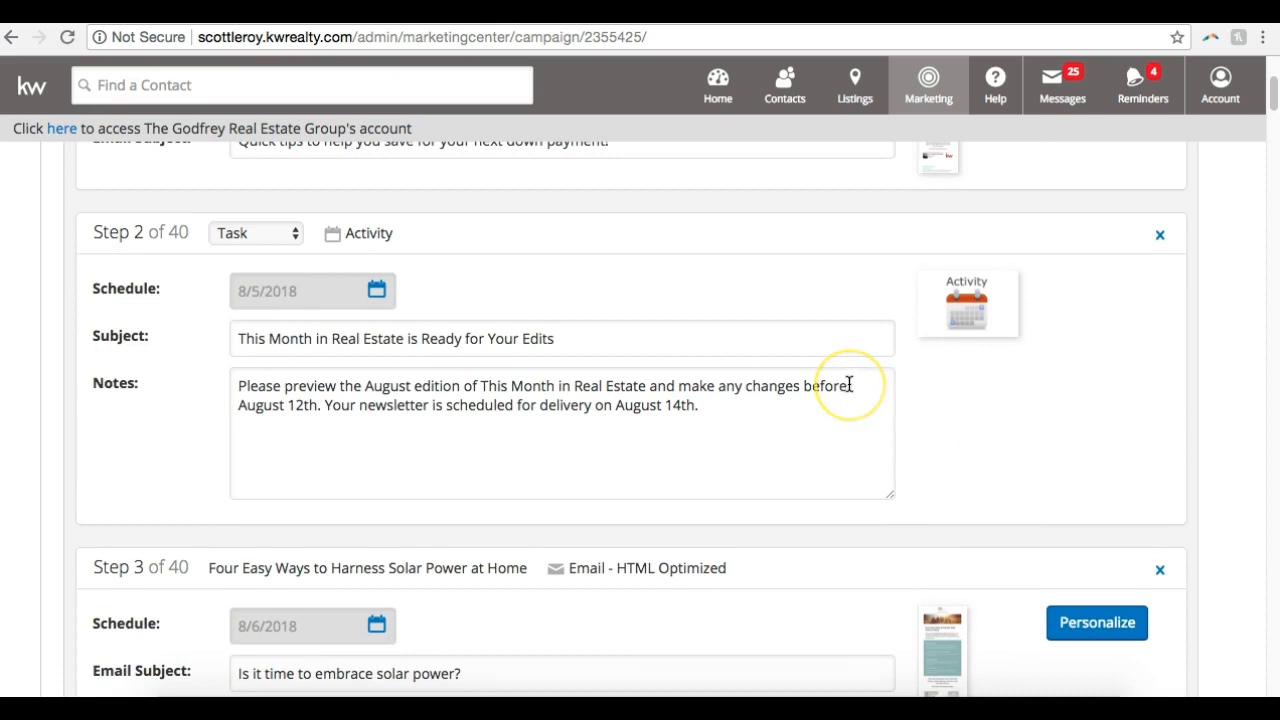
{"action": "scroll", "coordinate": [849, 385], "scroll_direction": "down", "scroll_amount": 6}
{"action": "scroll", "coordinate": [849, 384], "scroll_direction": "up", "scroll_amount": 5}
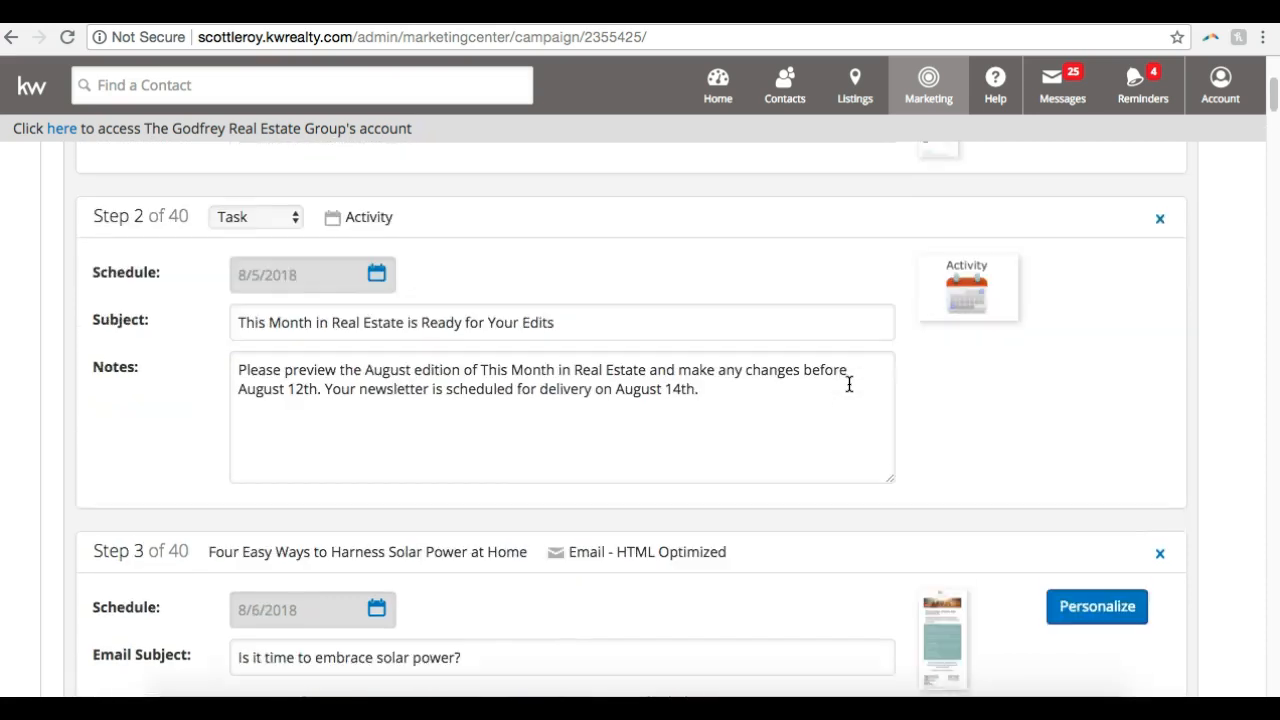
Check whether the Step 4 August 2018 eNewsletter can be personalized, and compare it with the Step 2 reminder task
{"action": "scroll", "coordinate": [849, 385], "scroll_direction": "down", "scroll_amount": 3}
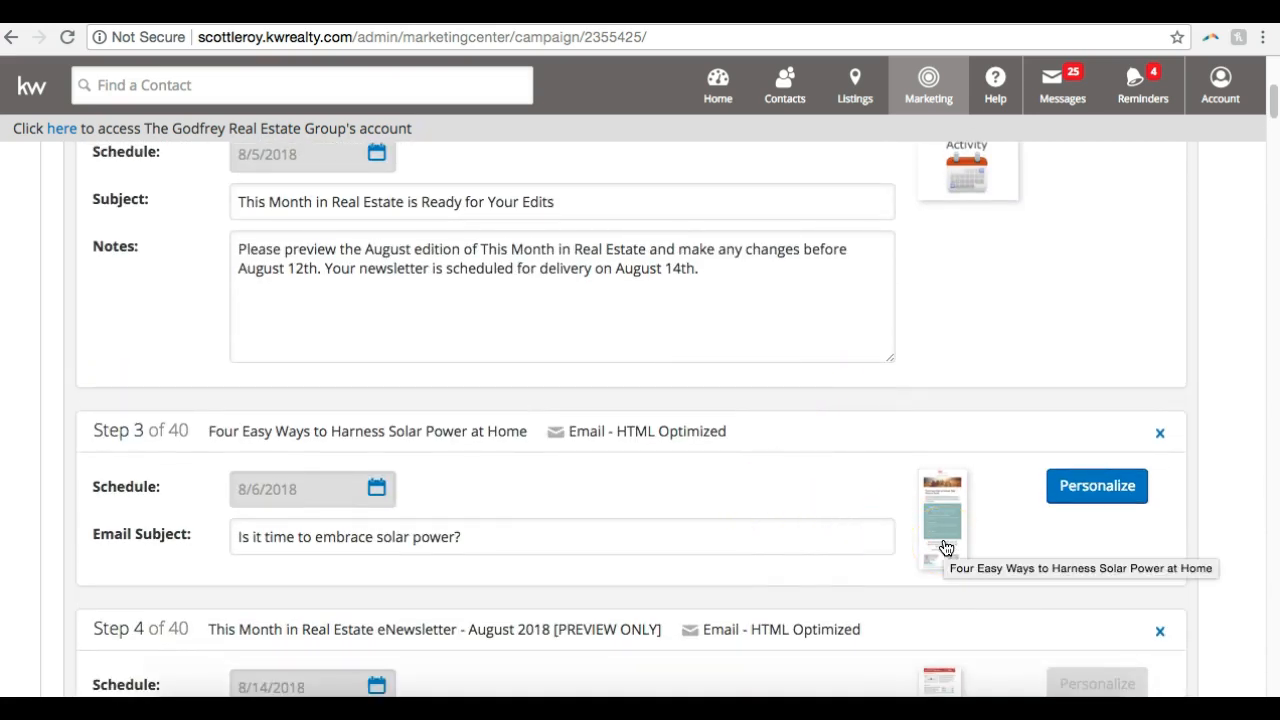
{"action": "scroll", "coordinate": [945, 547], "scroll_direction": "down", "scroll_amount": 4}
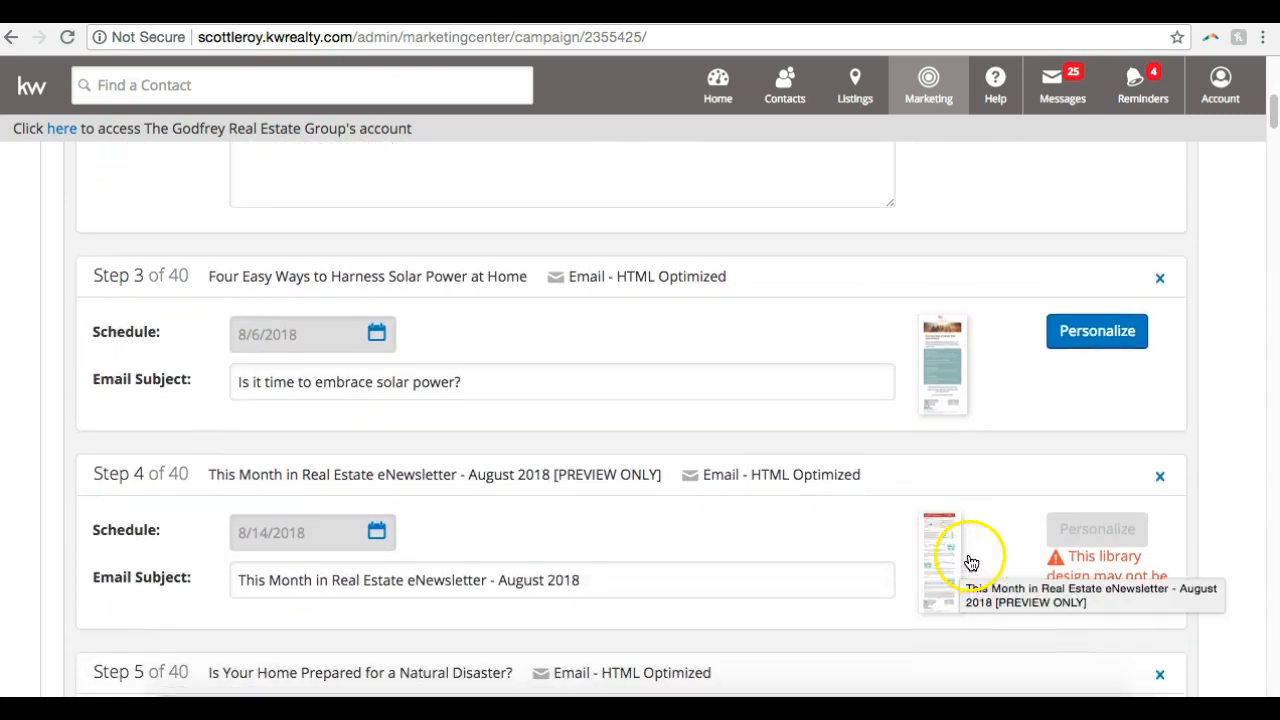
{"action": "left_click", "coordinate": [1097, 537]}
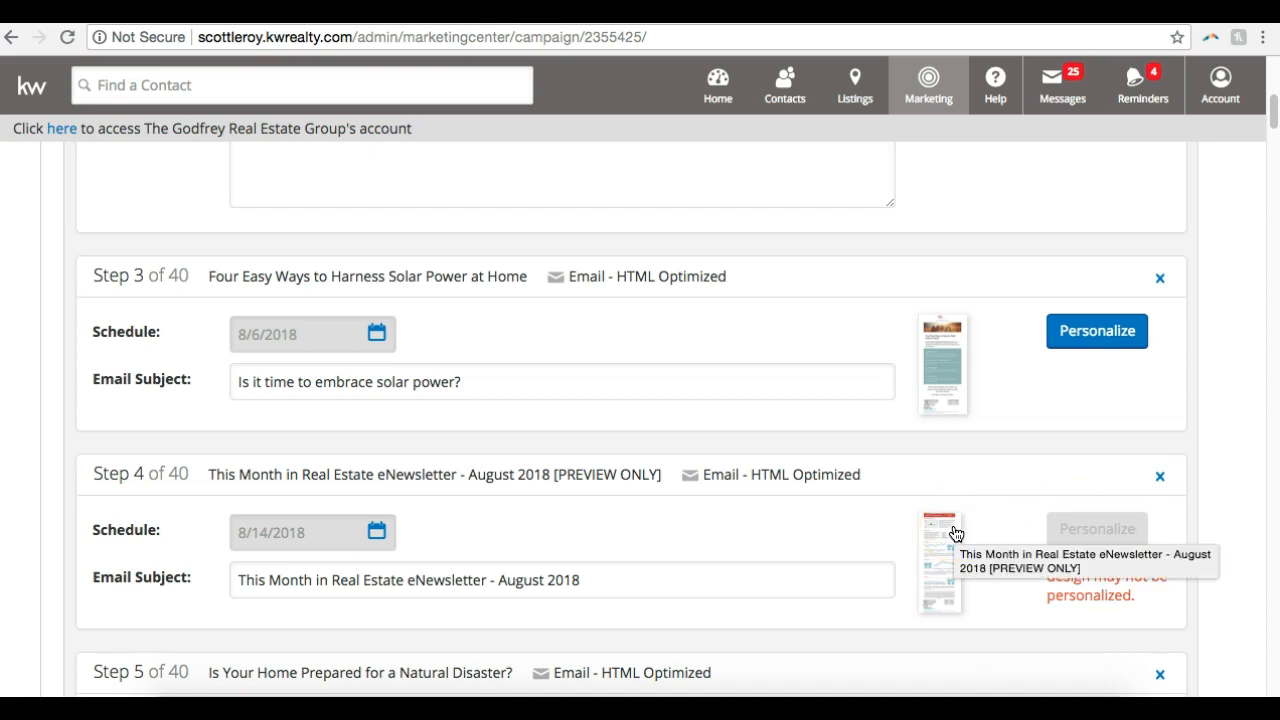
{"action": "scroll", "coordinate": [955, 533], "scroll_direction": "up", "scroll_amount": 3}
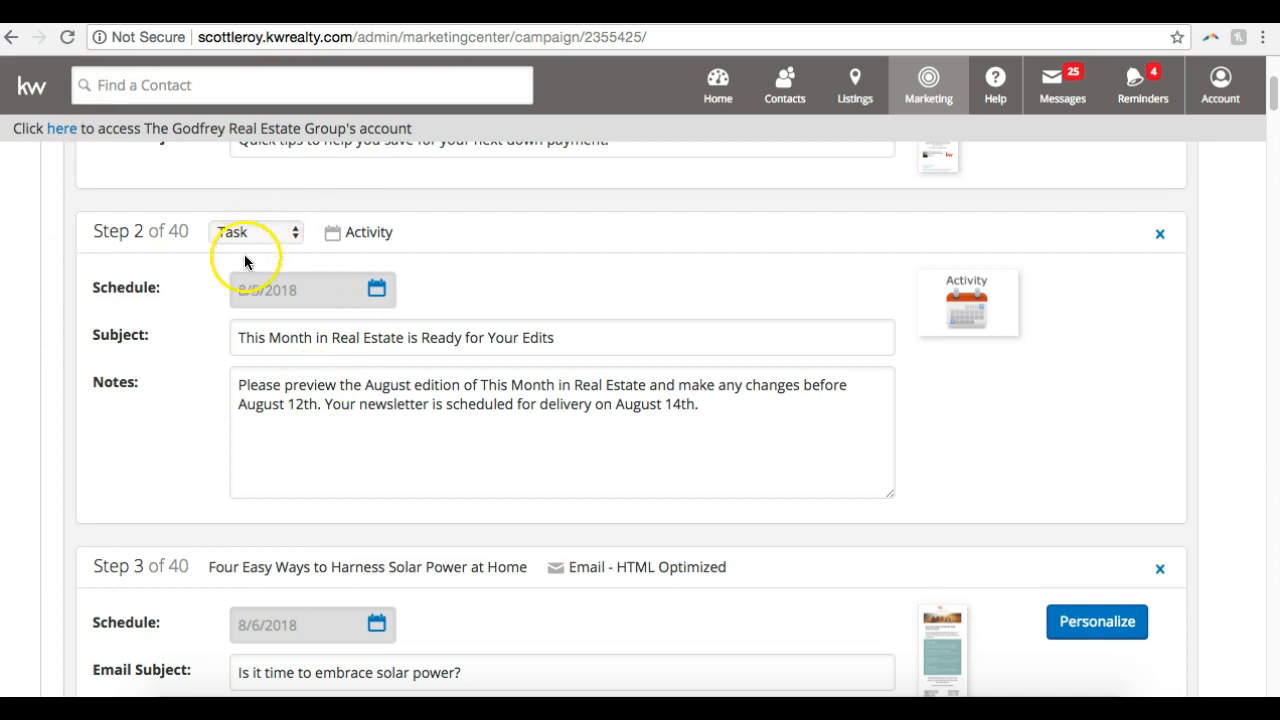
{"action": "scroll", "coordinate": [505, 372], "scroll_direction": "down", "scroll_amount": 1}
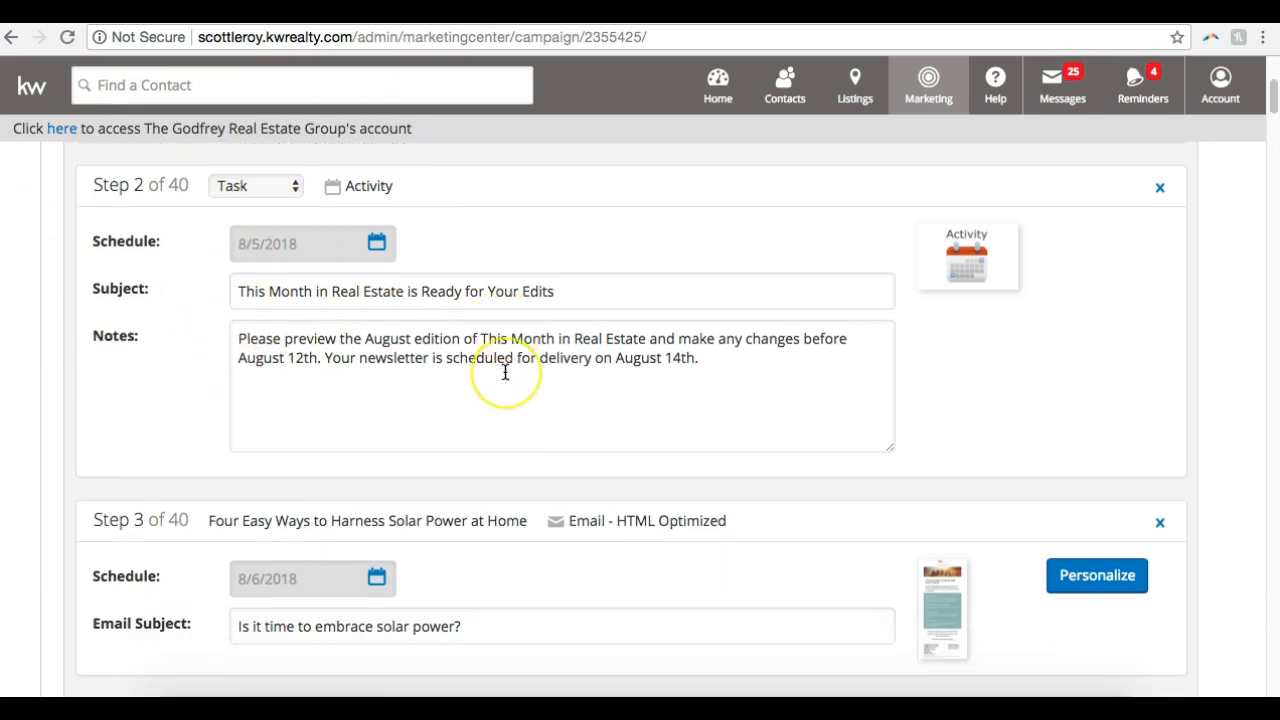
{"action": "scroll", "coordinate": [505, 372], "scroll_direction": "down", "scroll_amount": 8}
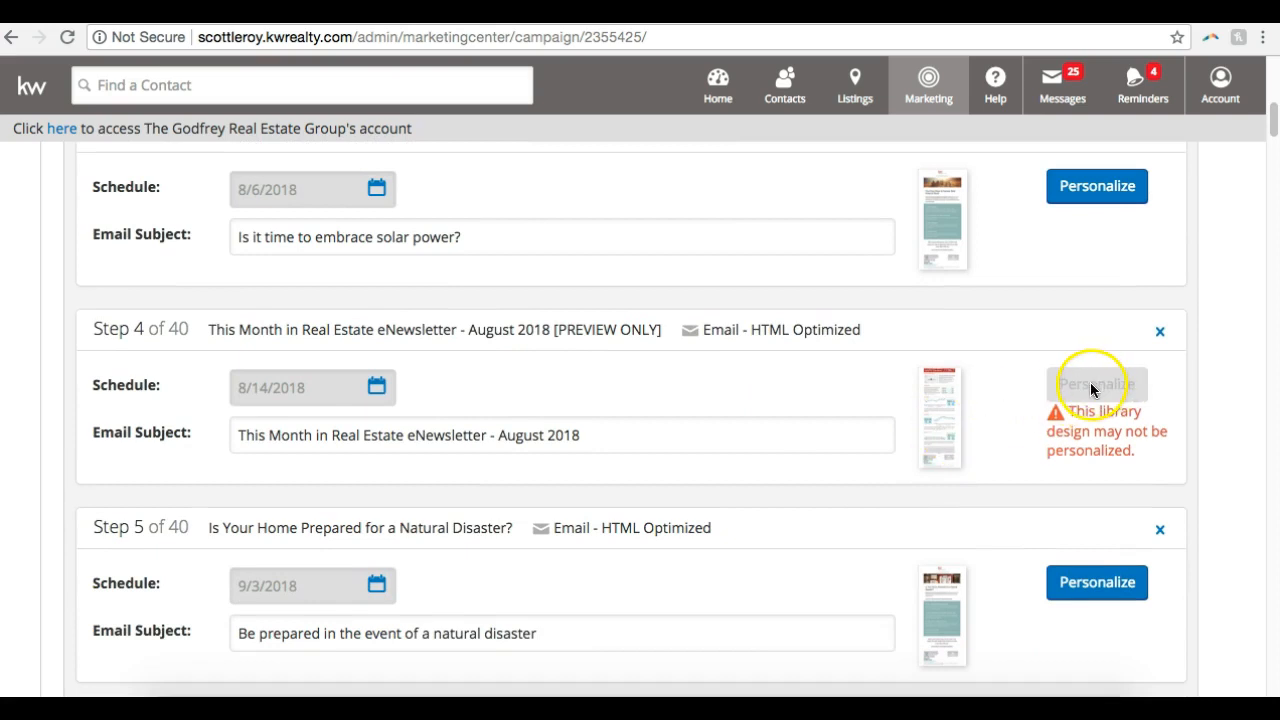
Examine Steps 5 to 8 and read the "Script 2: Just Listed" phone call notes through to the end
{"action": "scroll", "coordinate": [1003, 401], "scroll_direction": "down", "scroll_amount": 14}
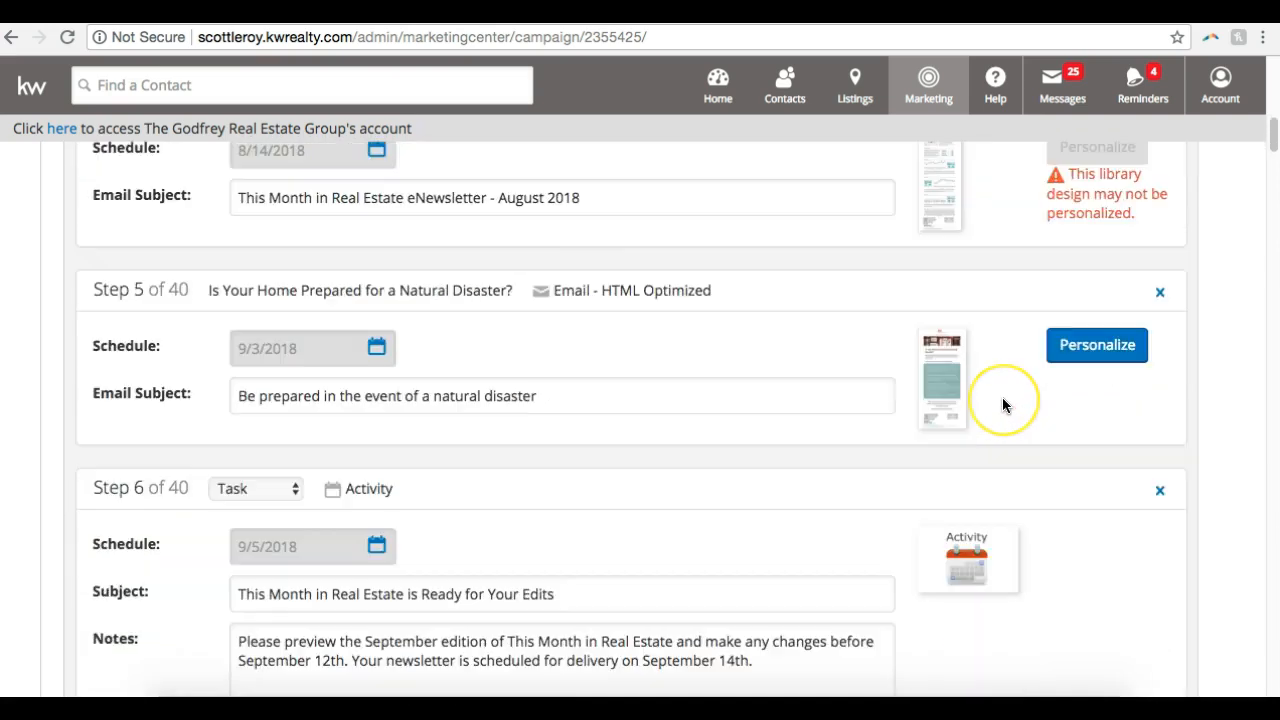
{"action": "scroll", "coordinate": [1003, 404], "scroll_direction": "down", "scroll_amount": 2}
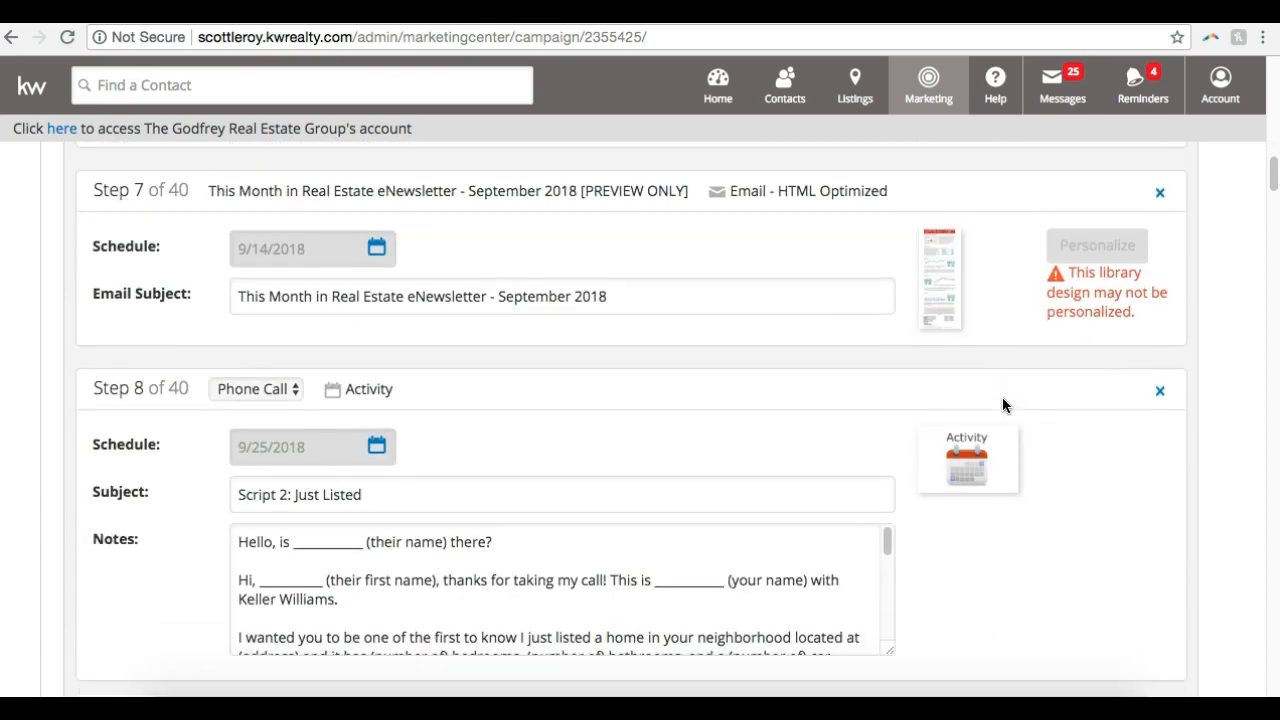
{"action": "scroll", "coordinate": [1001, 414], "scroll_direction": "down", "scroll_amount": 1}
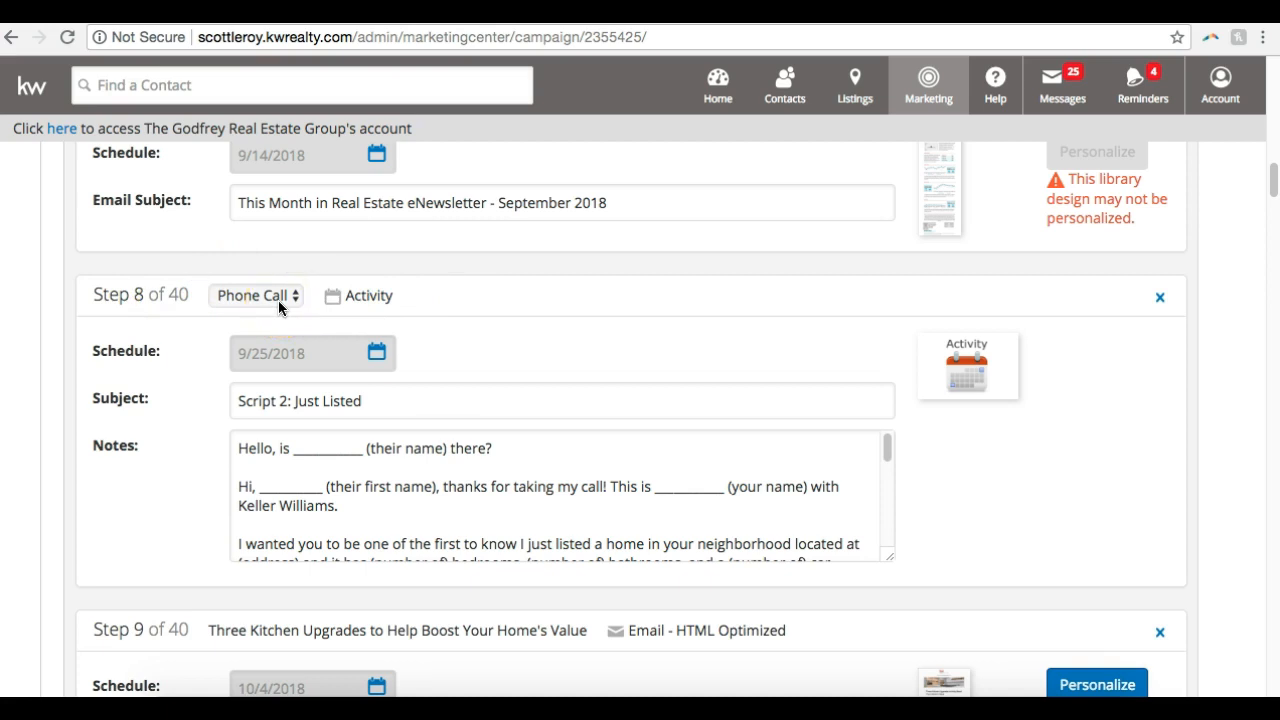
{"action": "scroll", "coordinate": [336, 486], "scroll_direction": "down", "scroll_amount": 3}
{"action": "scroll", "coordinate": [340, 487], "scroll_direction": "down", "scroll_amount": 3}
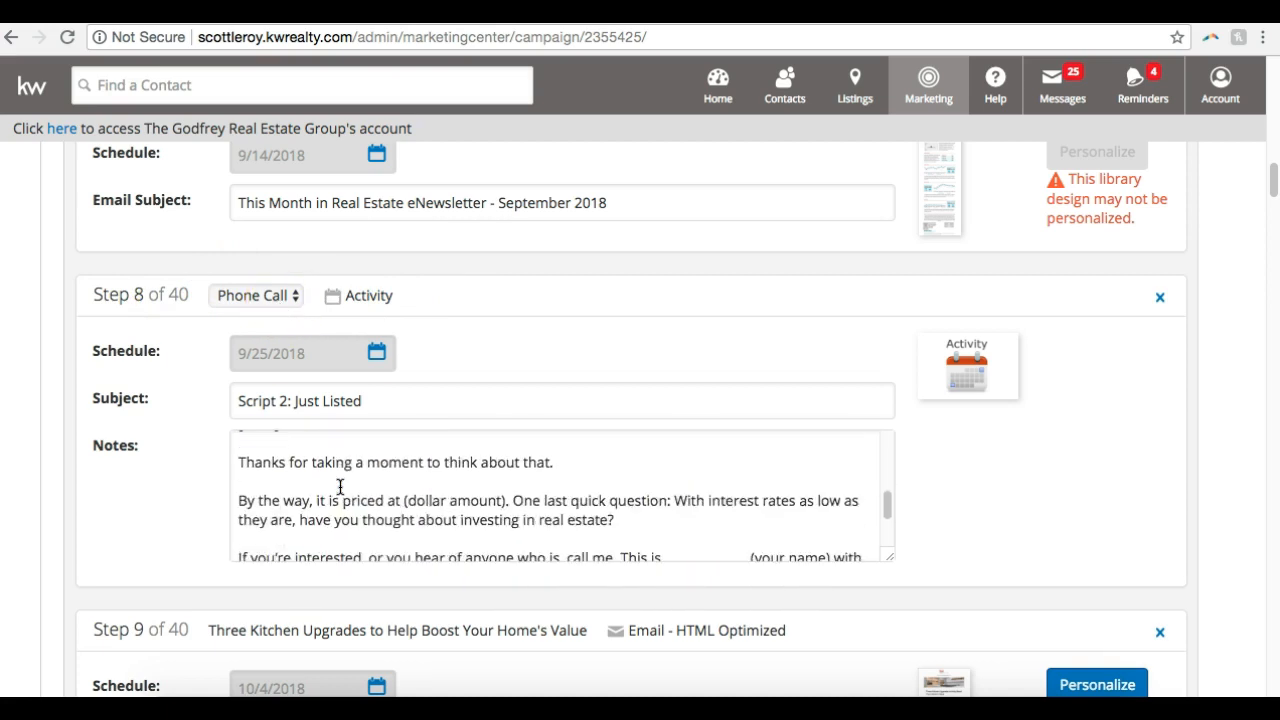
{"action": "scroll", "coordinate": [340, 487], "scroll_direction": "down", "scroll_amount": 5}
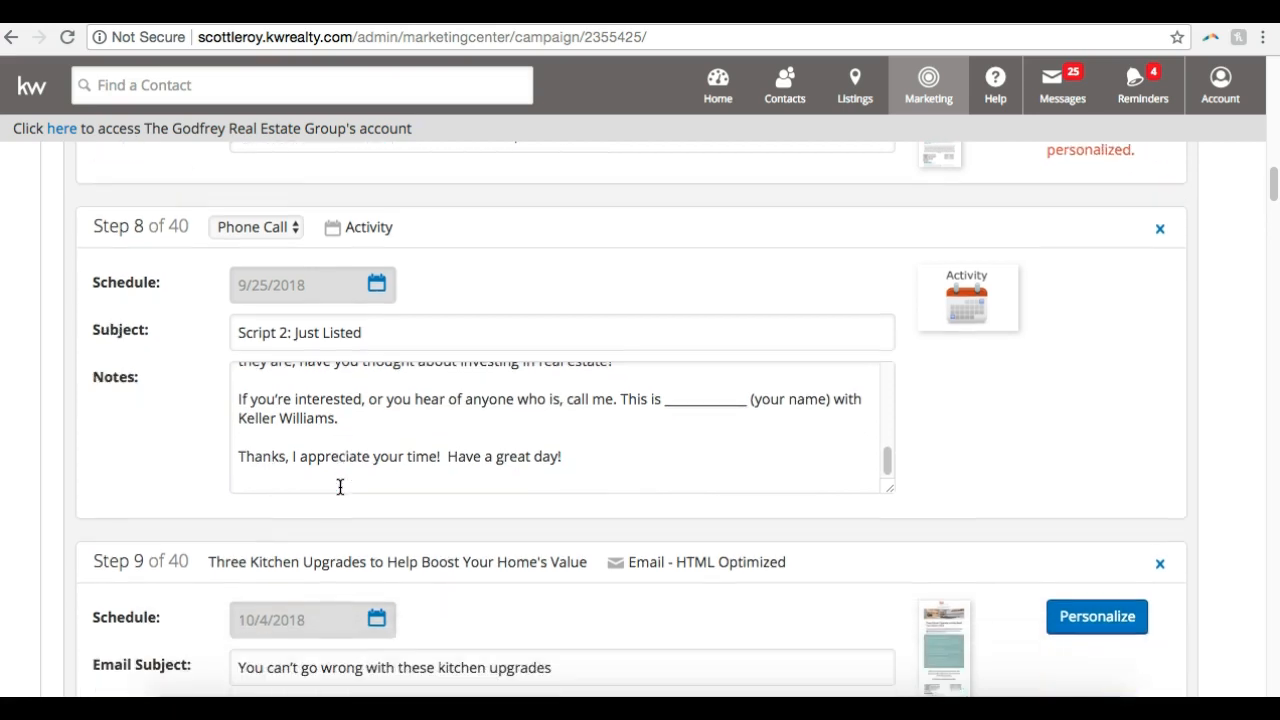
Review the remaining campaign emails, tasks and phone calls from Step 9 through the final campaign-conclusion alert
{"action": "scroll", "coordinate": [336, 507], "scroll_direction": "down", "scroll_amount": 7}
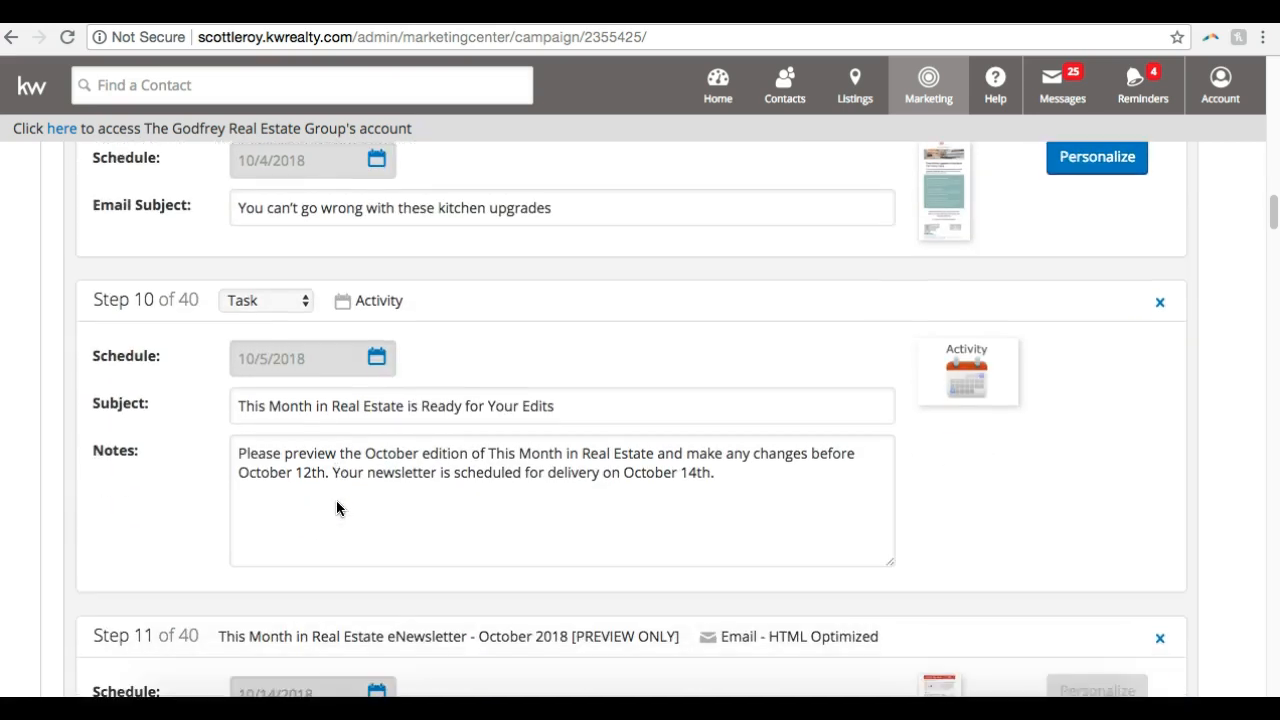
{"action": "scroll", "coordinate": [336, 508], "scroll_direction": "down", "scroll_amount": 15}
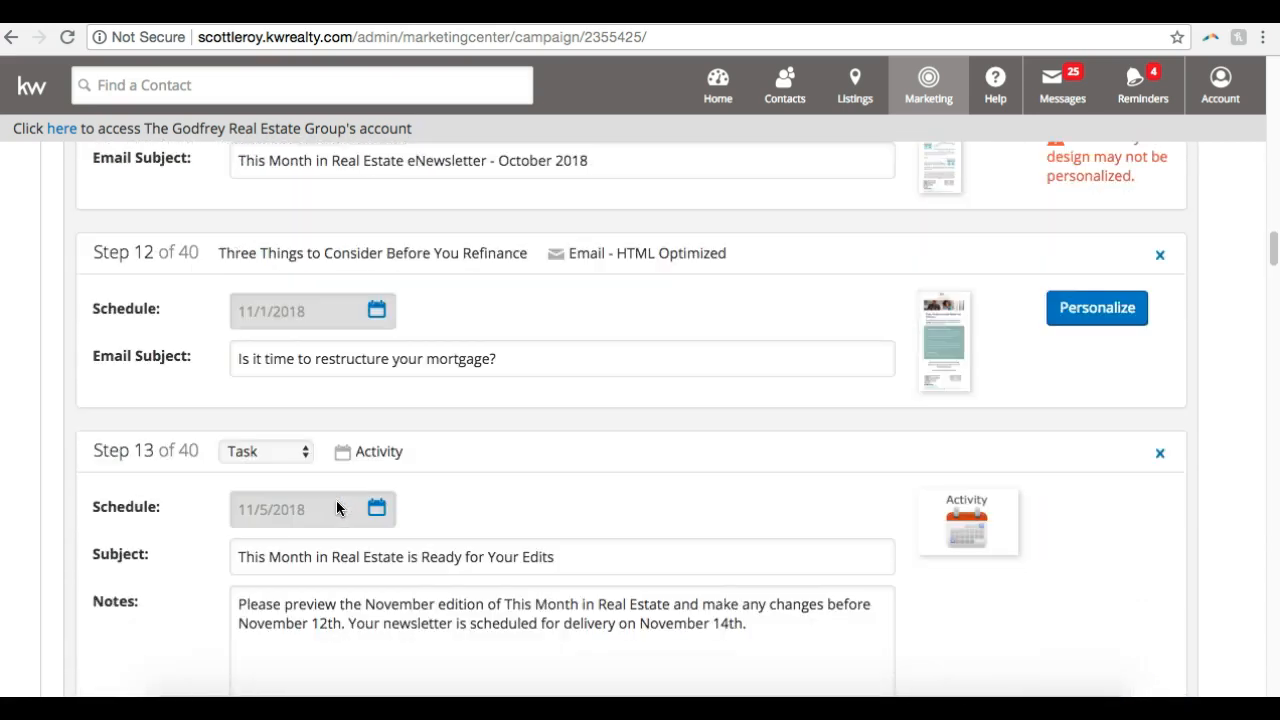
{"action": "scroll", "coordinate": [336, 508], "scroll_direction": "down", "scroll_amount": 5}
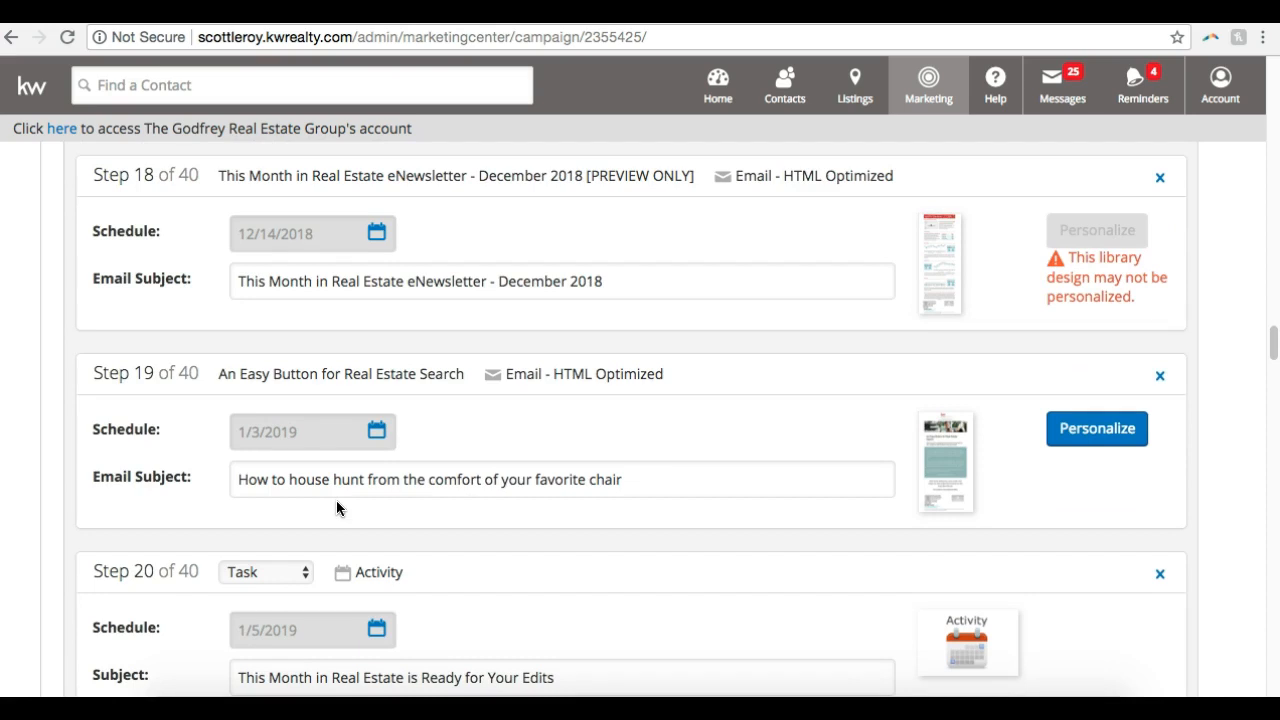
{"action": "scroll", "coordinate": [336, 507], "scroll_direction": "down", "scroll_amount": 11}
{"action": "scroll", "coordinate": [337, 515], "scroll_direction": "down", "scroll_amount": 7}
{"action": "scroll", "coordinate": [320, 568], "scroll_direction": "down", "scroll_amount": 3}
{"action": "scroll", "coordinate": [318, 576], "scroll_direction": "down", "scroll_amount": 12}
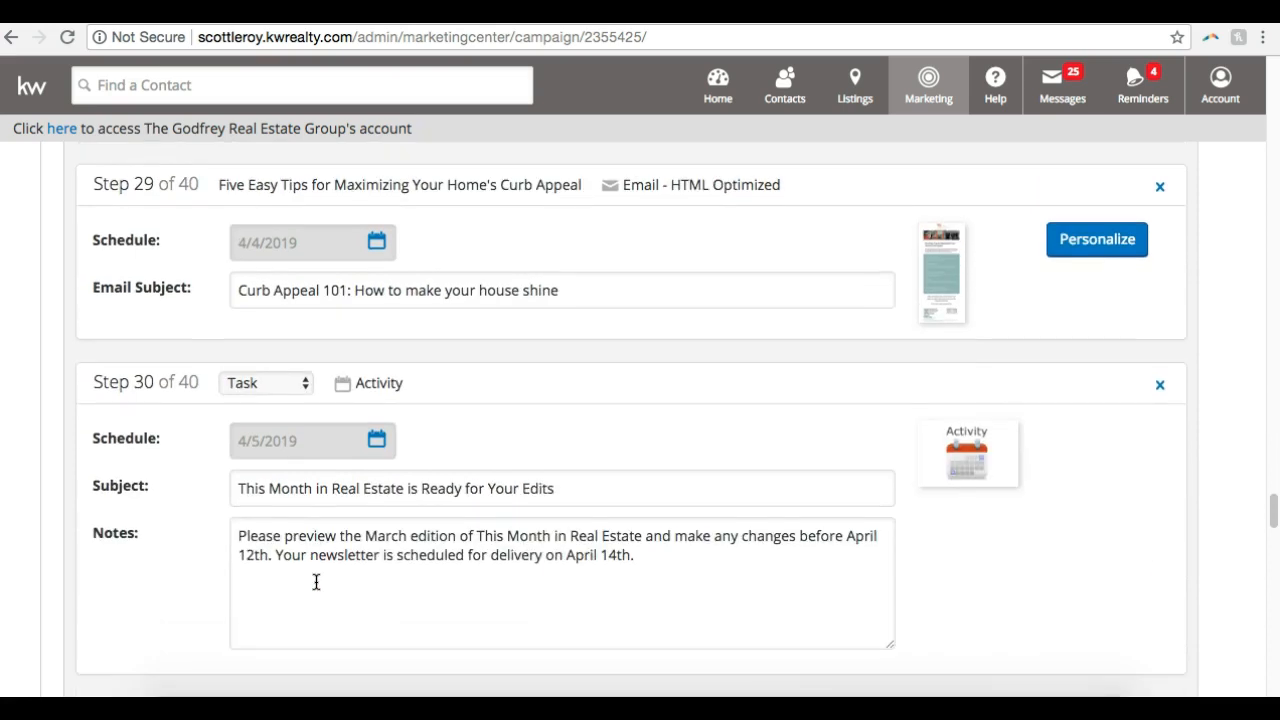
{"action": "scroll", "coordinate": [316, 582], "scroll_direction": "down", "scroll_amount": 4}
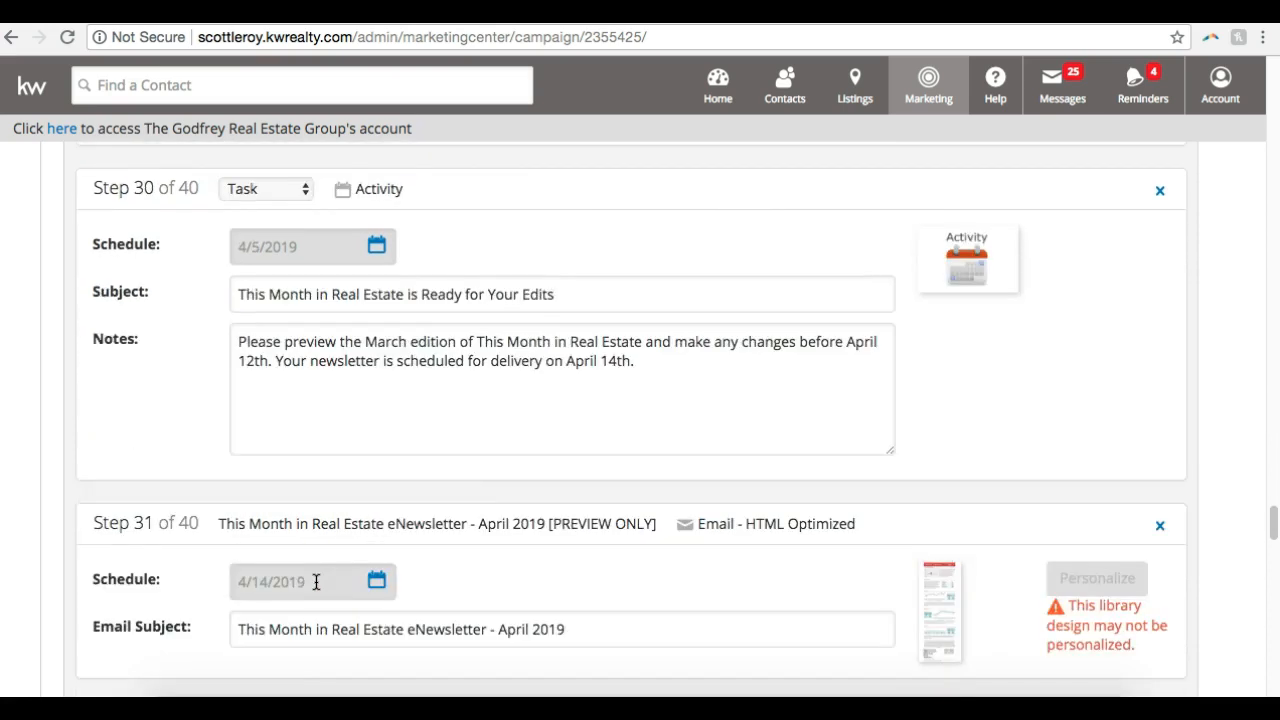
{"action": "scroll", "coordinate": [316, 582], "scroll_direction": "down", "scroll_amount": 18}
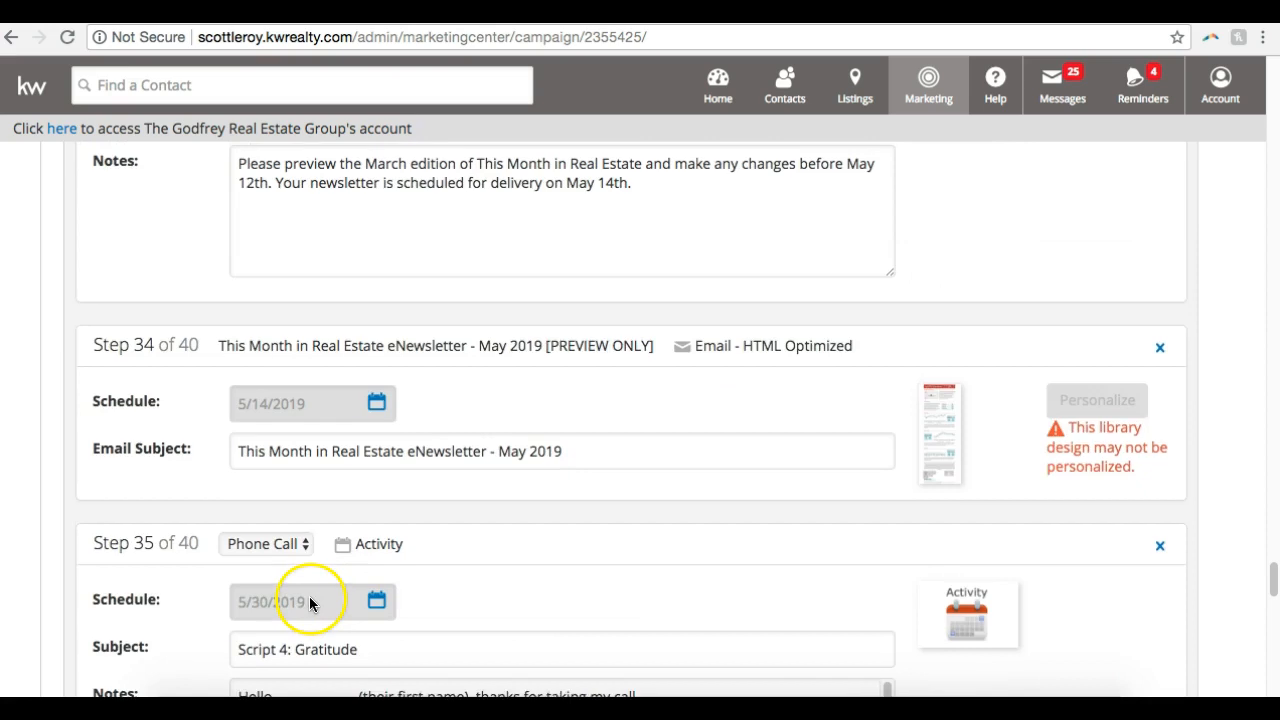
{"action": "scroll", "coordinate": [309, 605], "scroll_direction": "down", "scroll_amount": 15}
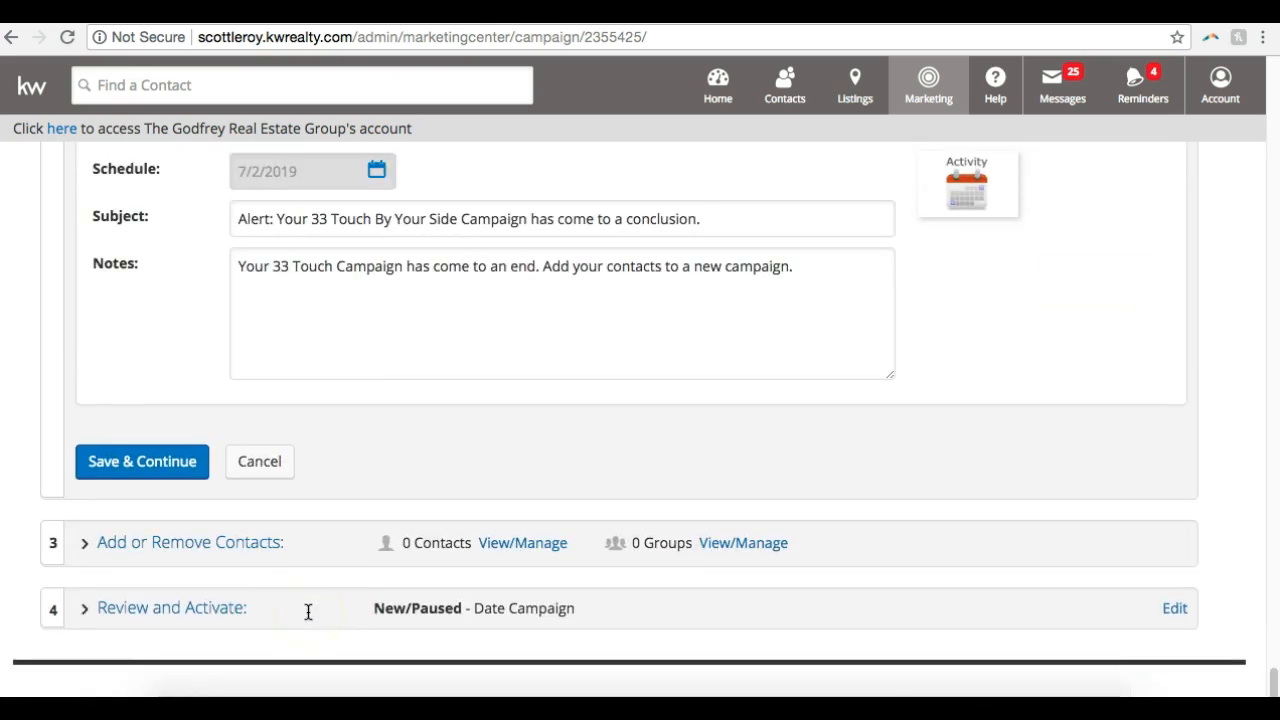
Save the configured campaign steps and open the group and contact selection for the campaign
{"action": "left_click", "coordinate": [145, 463]}
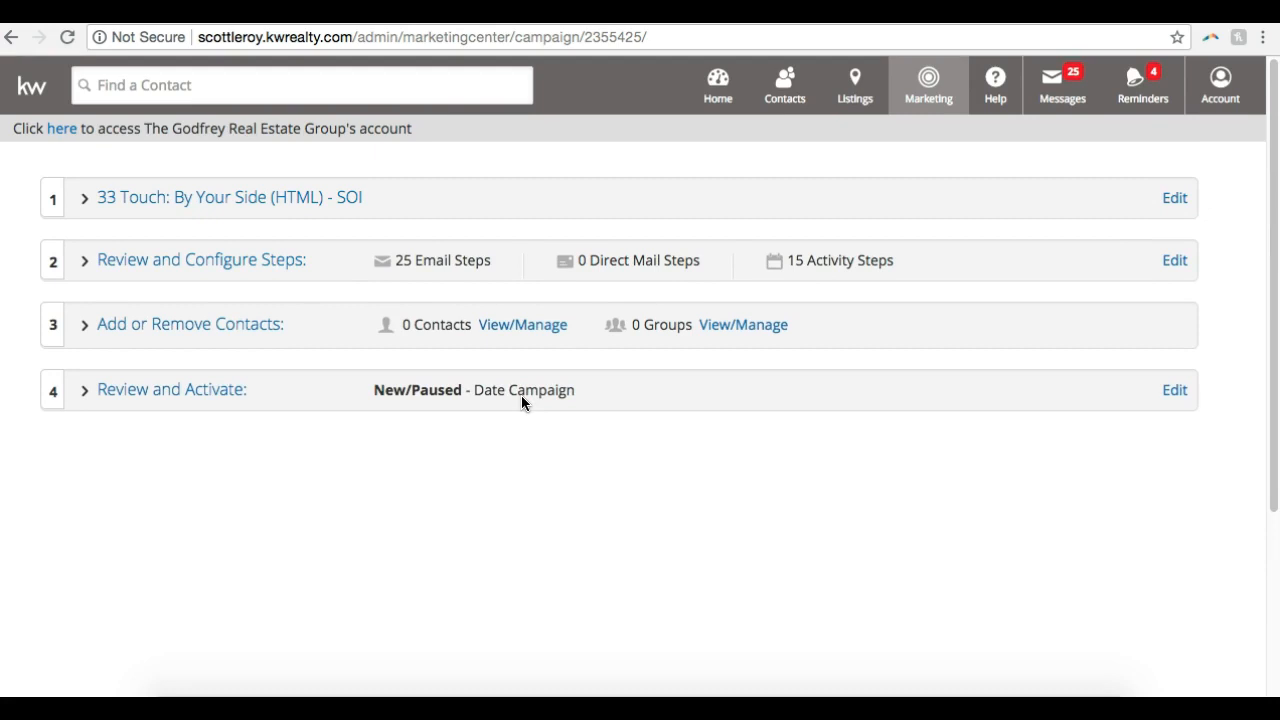
{"action": "left_click", "coordinate": [220, 332]}
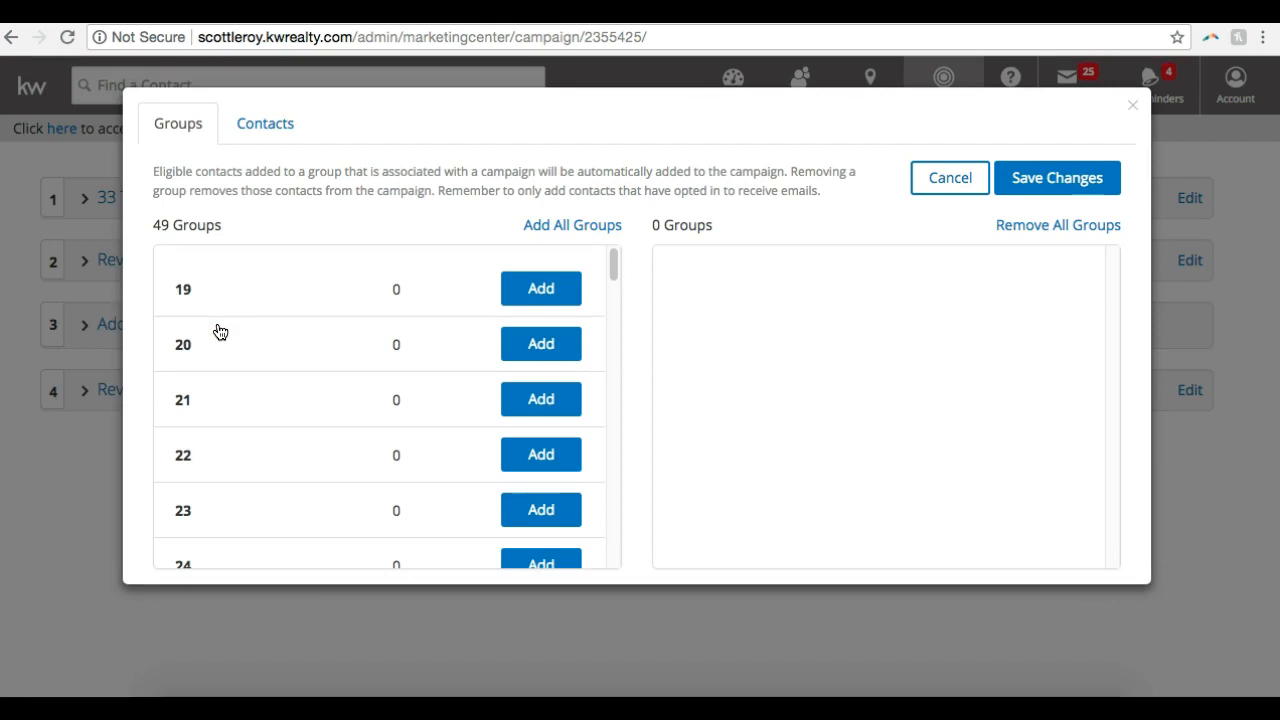
Try adding the Coworkers group to the campaign, check its members in the contact list, and take the group out again
{"action": "scroll", "coordinate": [220, 332], "scroll_direction": "down", "scroll_amount": 12}
{"action": "scroll", "coordinate": [220, 332], "scroll_direction": "down", "scroll_amount": 5}
{"action": "scroll", "coordinate": [220, 332], "scroll_direction": "up", "scroll_amount": 2}
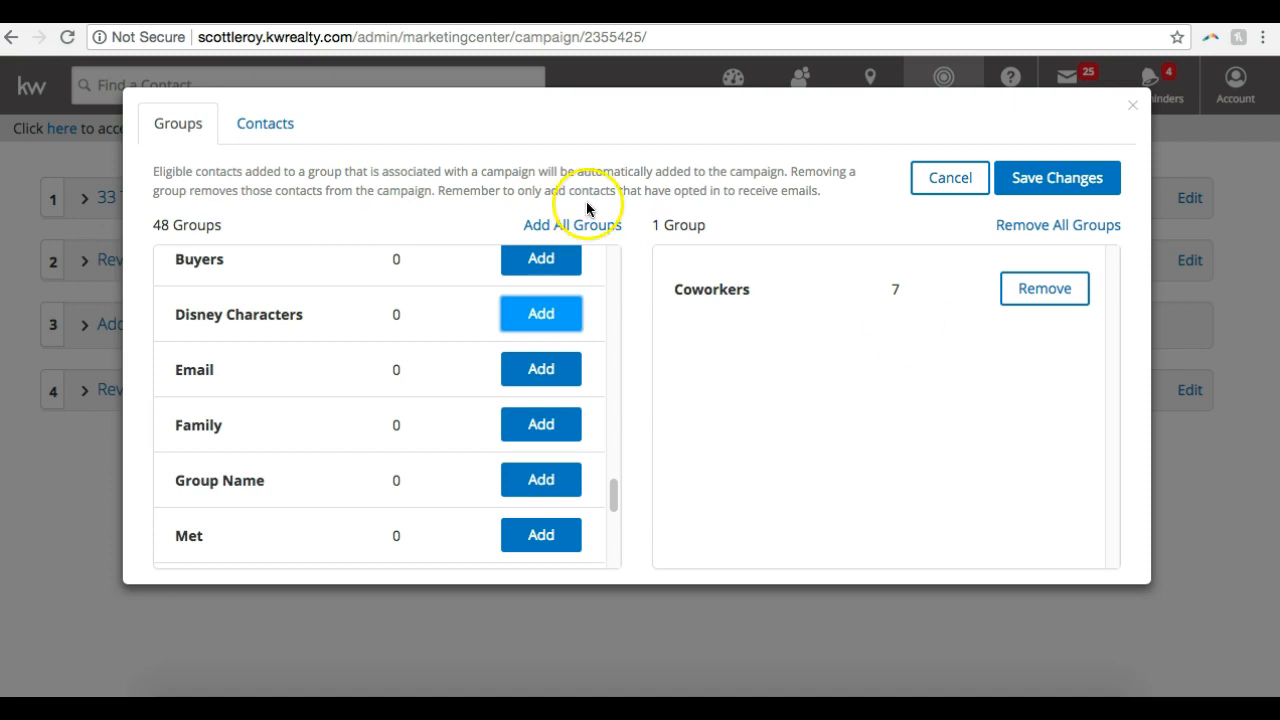
{"action": "left_click", "coordinate": [264, 128]}
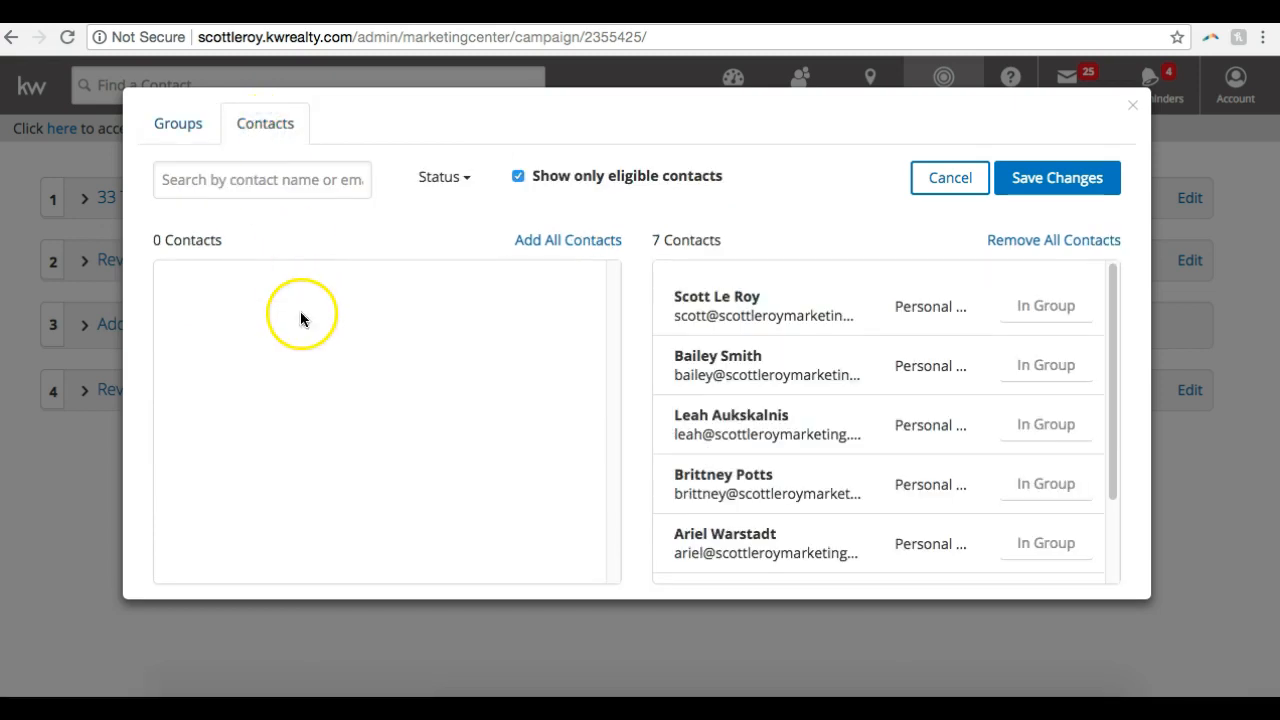
{"action": "scroll", "coordinate": [776, 345], "scroll_direction": "down", "scroll_amount": 2}
{"action": "scroll", "coordinate": [777, 346], "scroll_direction": "up", "scroll_amount": 2}
{"action": "left_click", "coordinate": [162, 132]}
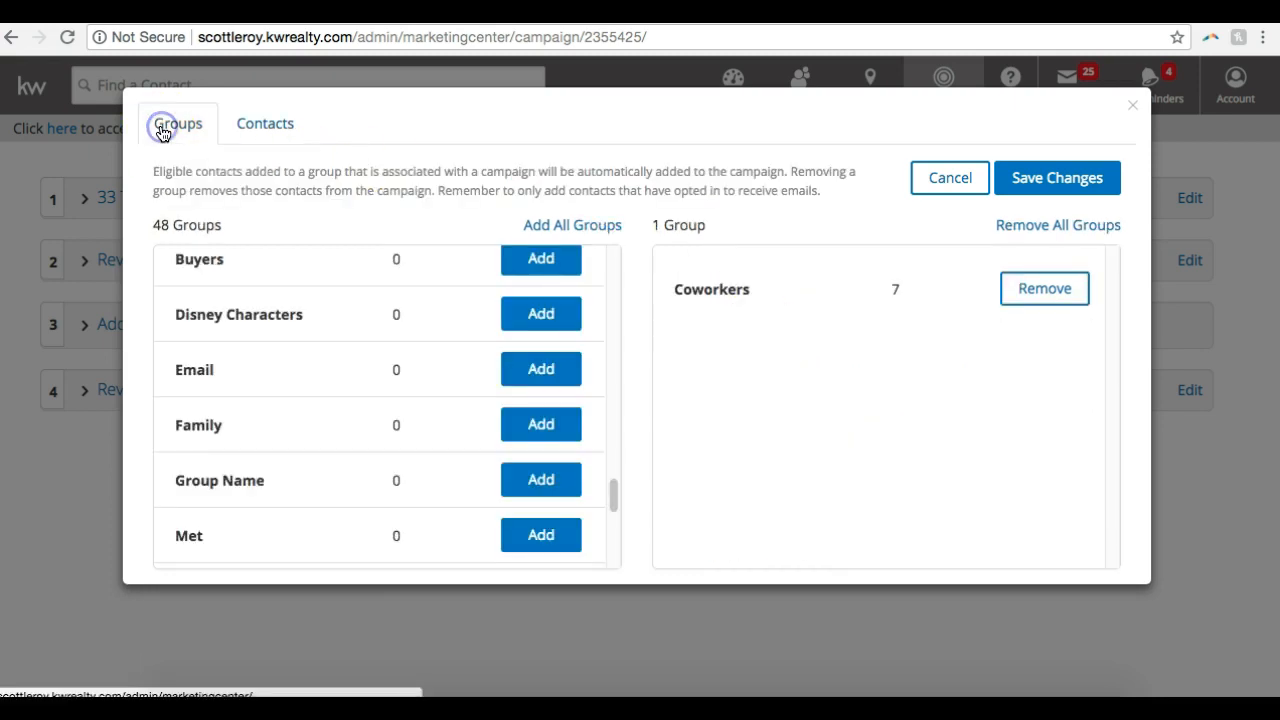
{"action": "left_click", "coordinate": [243, 118]}
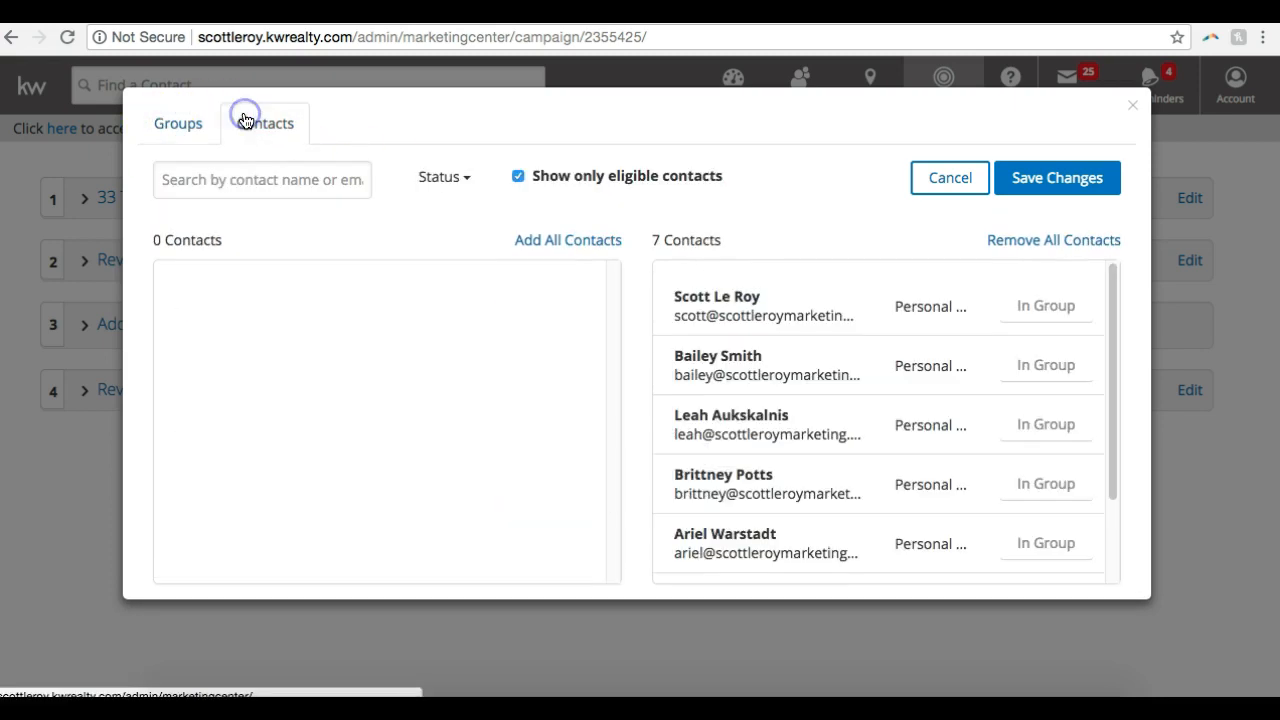
{"action": "left_click", "coordinate": [192, 128]}
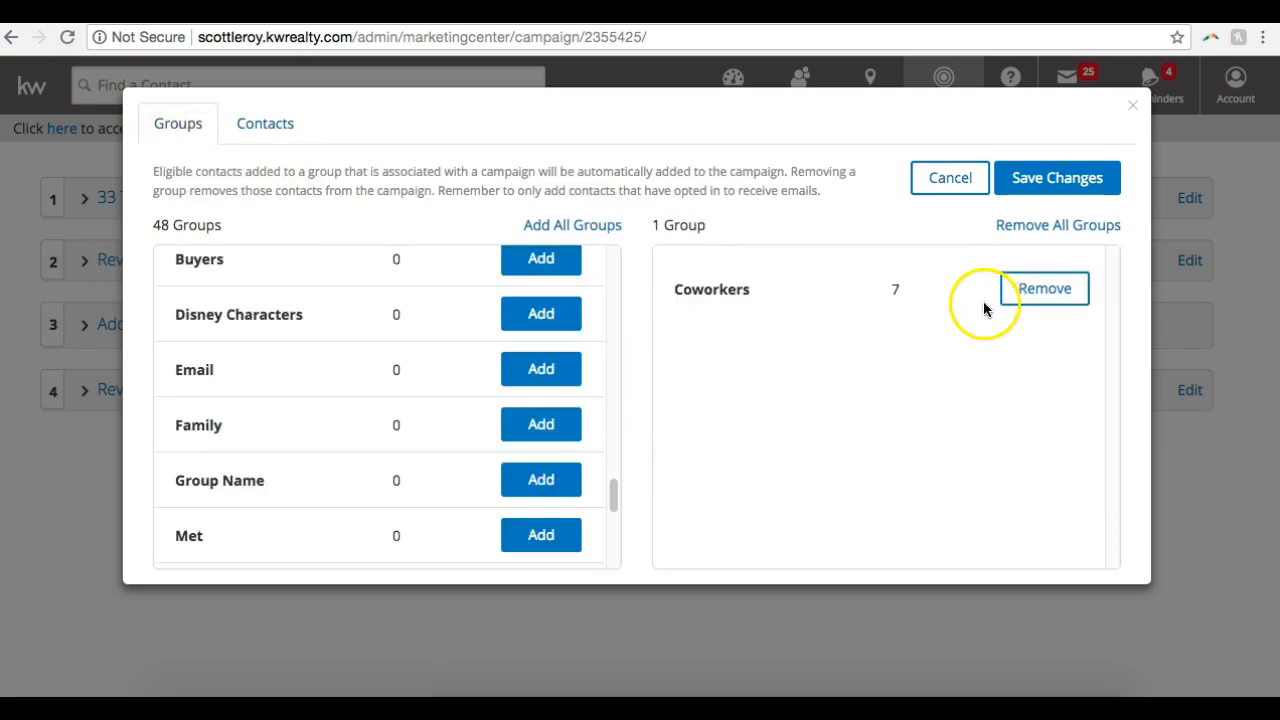
{"action": "left_click", "coordinate": [1027, 297]}
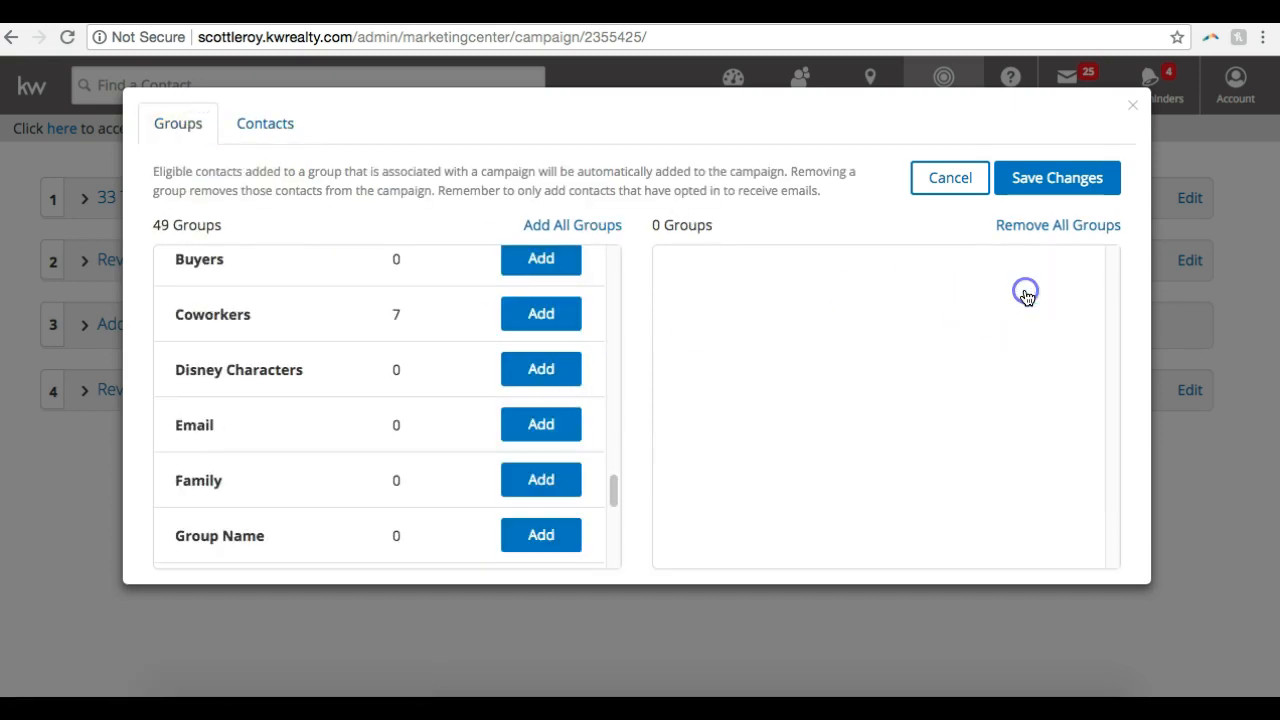
Add the first, third and fourth eligible contacts in the list to the campaign individually
{"action": "left_click", "coordinate": [253, 124]}
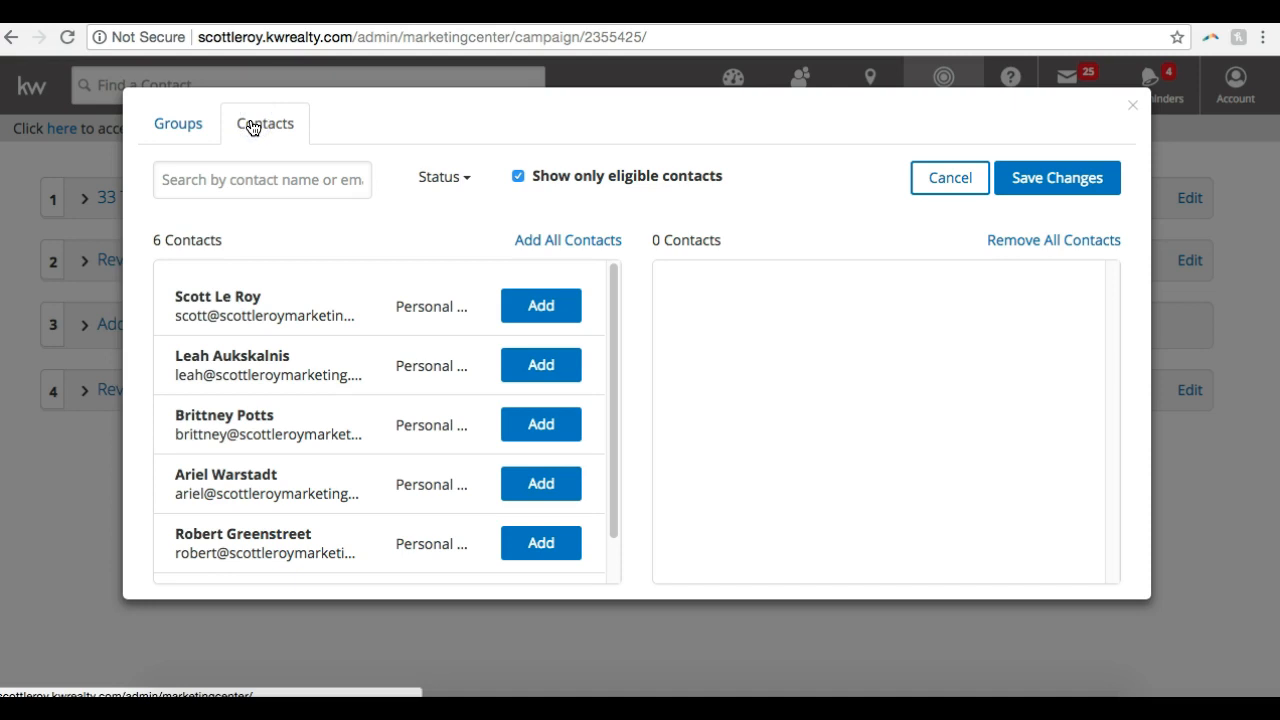
{"action": "left_click", "coordinate": [541, 305]}
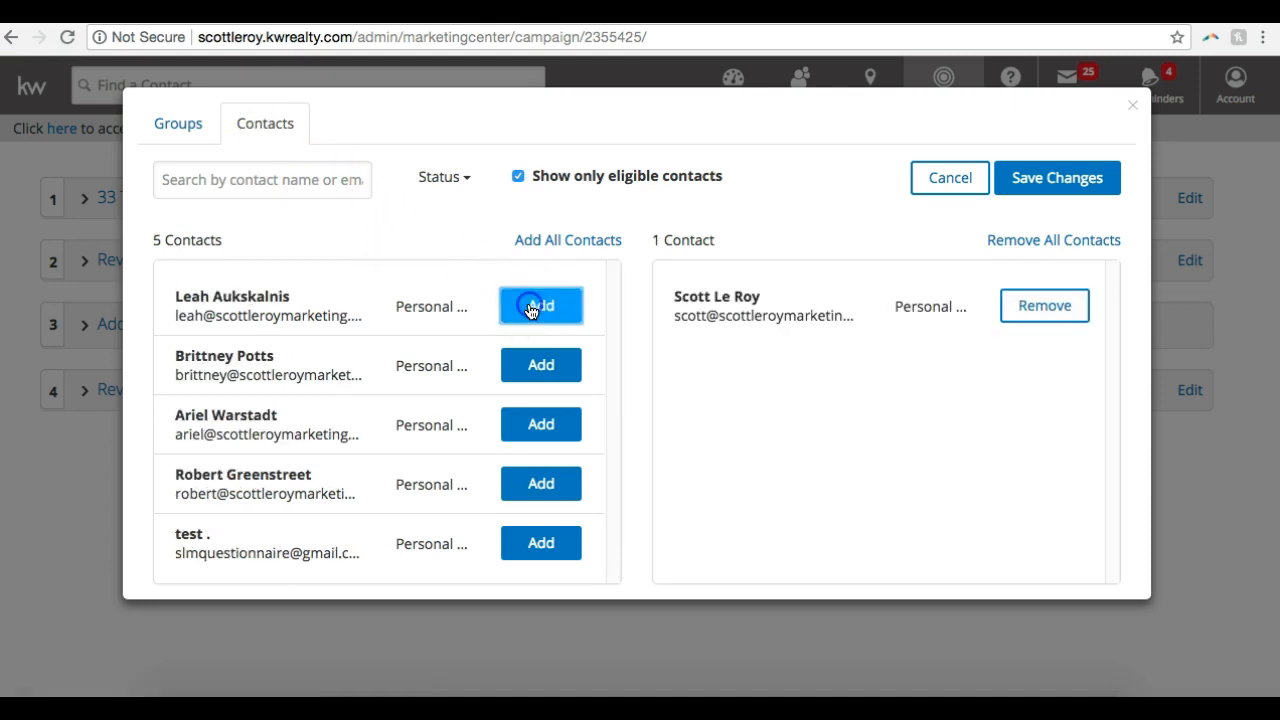
{"action": "left_click", "coordinate": [540, 365]}
{"action": "left_click", "coordinate": [540, 366]}
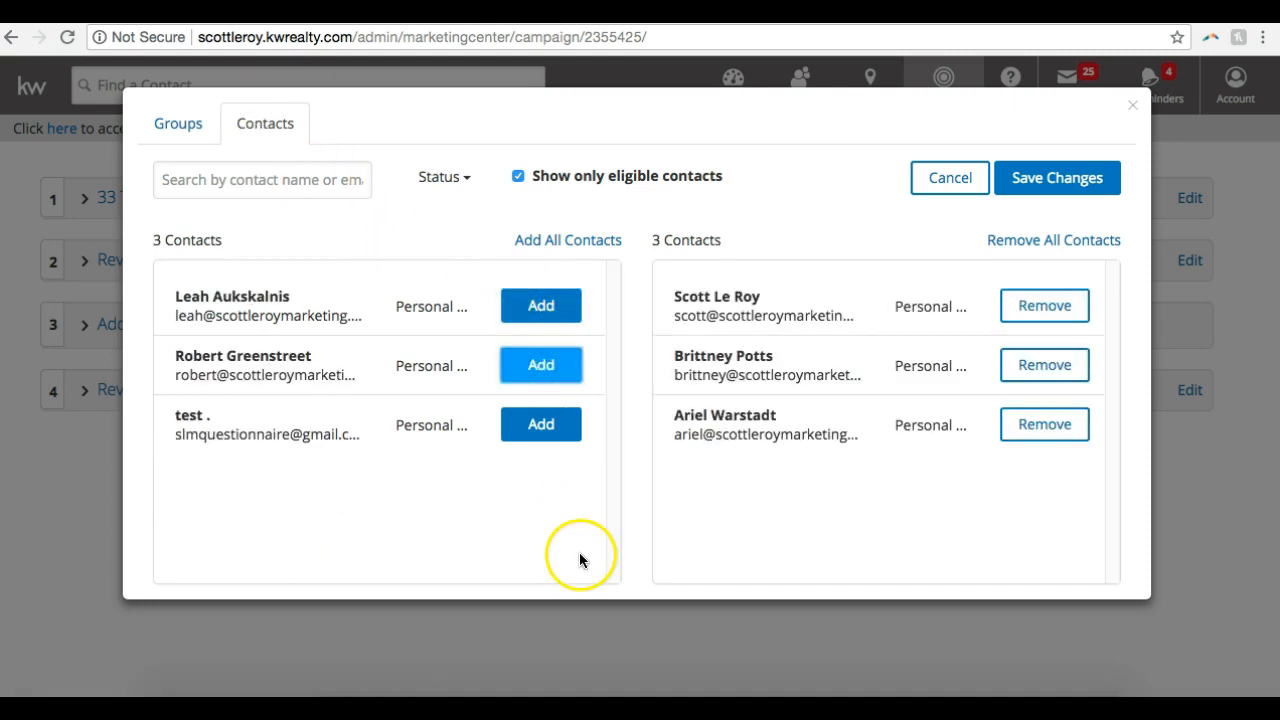
Check which contacts are ineligible by turning off the eligible-only filter, and restore the filter
{"action": "left_click", "coordinate": [196, 185]}
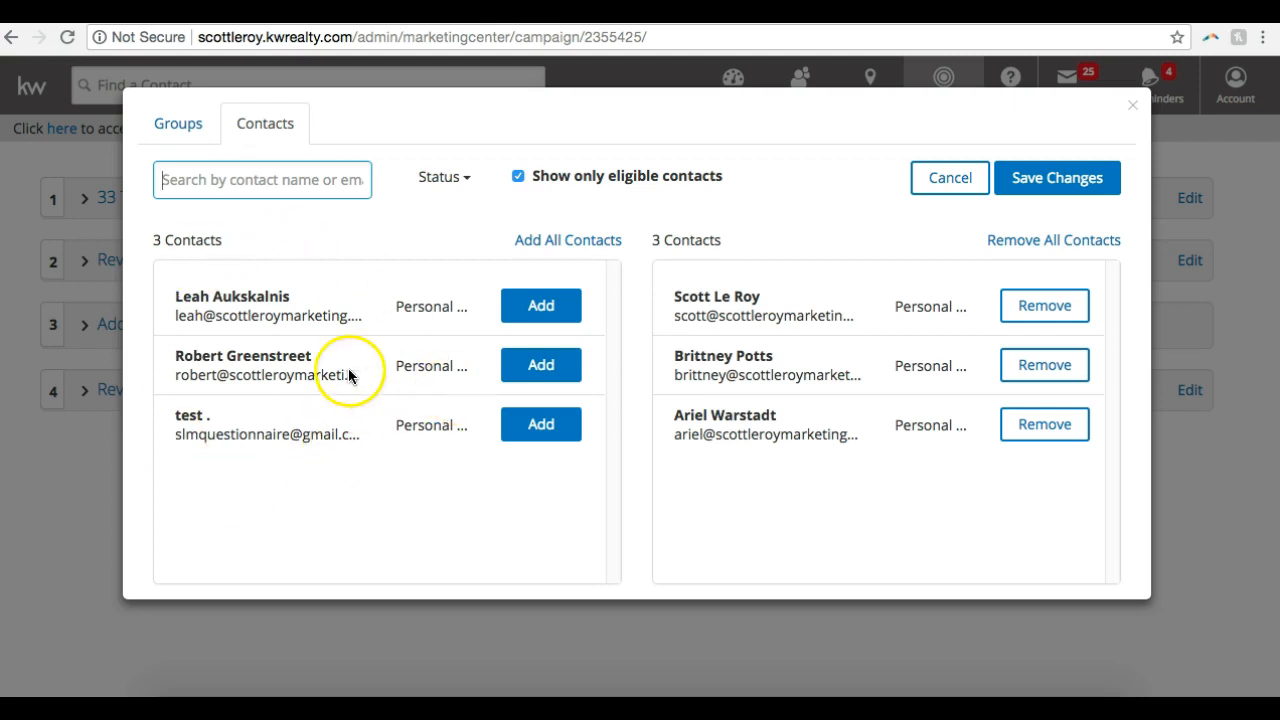
{"action": "left_click", "coordinate": [516, 180]}
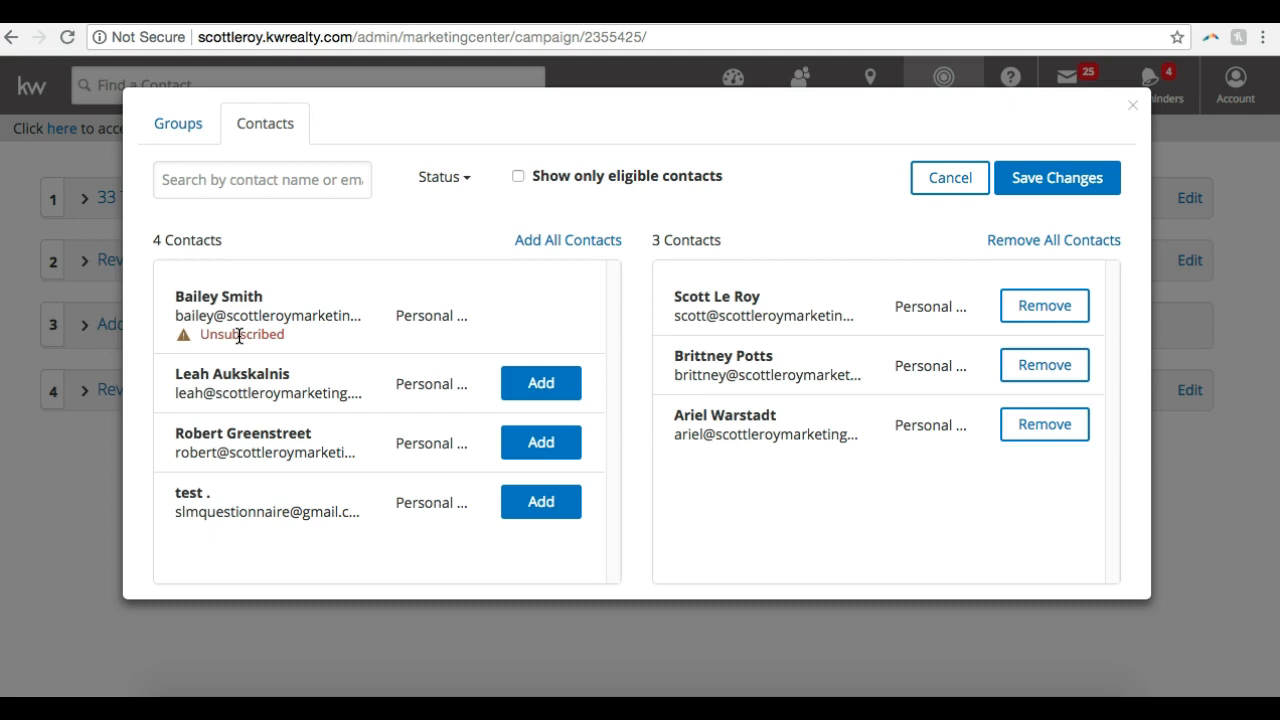
{"action": "left_click", "coordinate": [518, 177]}
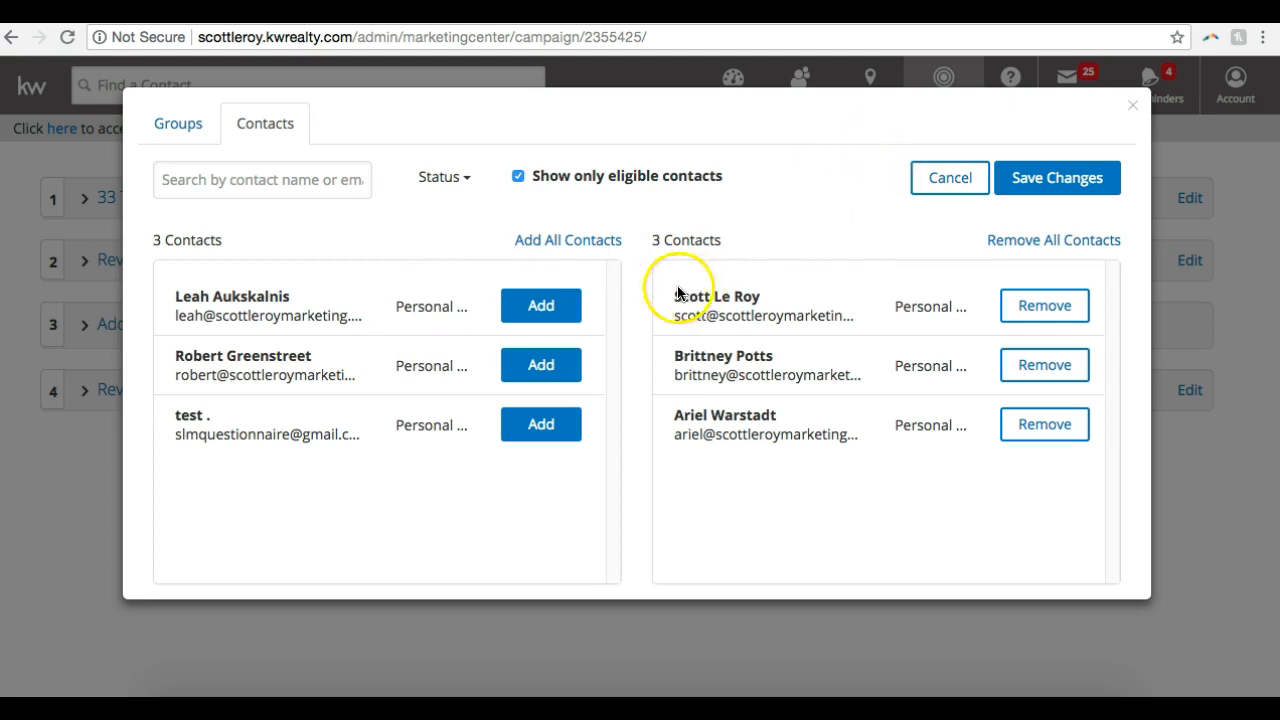
Save the contact selection and open the campaign's Review and Activate section, discarding the unsaved edits
{"action": "left_click", "coordinate": [1042, 180]}
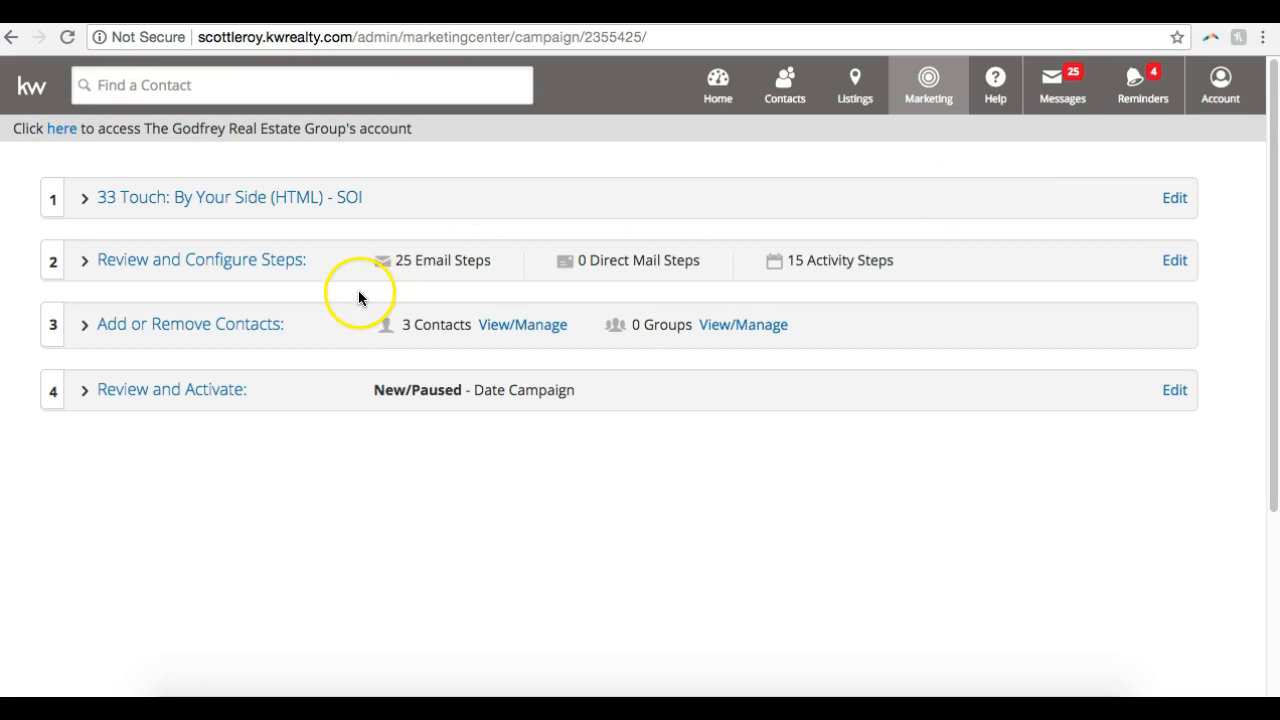
{"action": "left_click", "coordinate": [143, 397]}
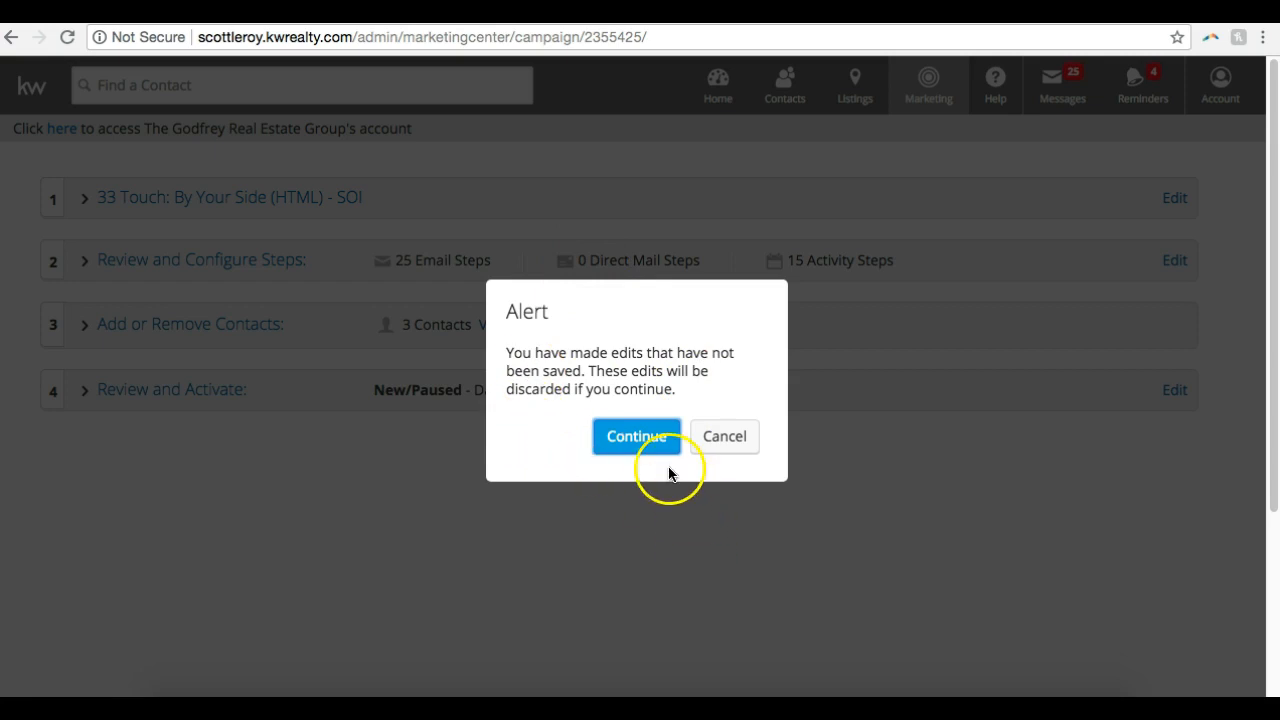
{"action": "left_click", "coordinate": [640, 437]}
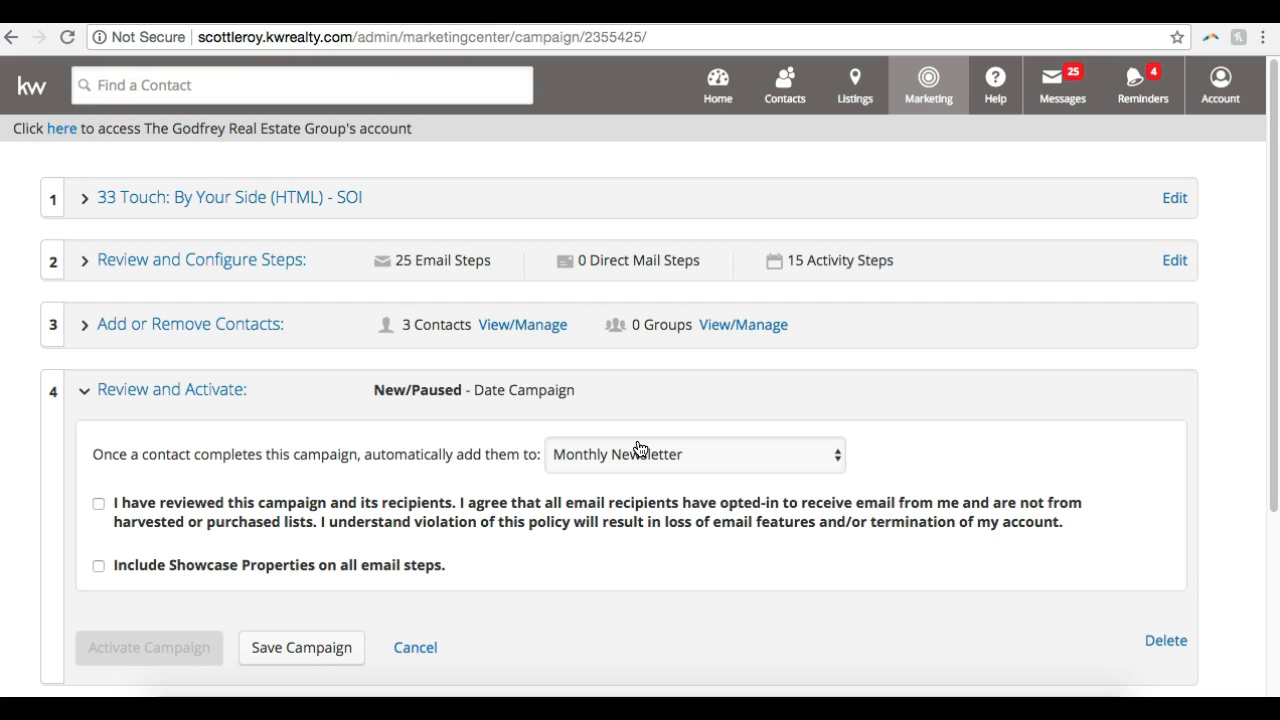
Set the campaign that contacts are automatically added to on completion to "none selected"
{"action": "scroll", "coordinate": [309, 380], "scroll_direction": "down", "scroll_amount": 3}
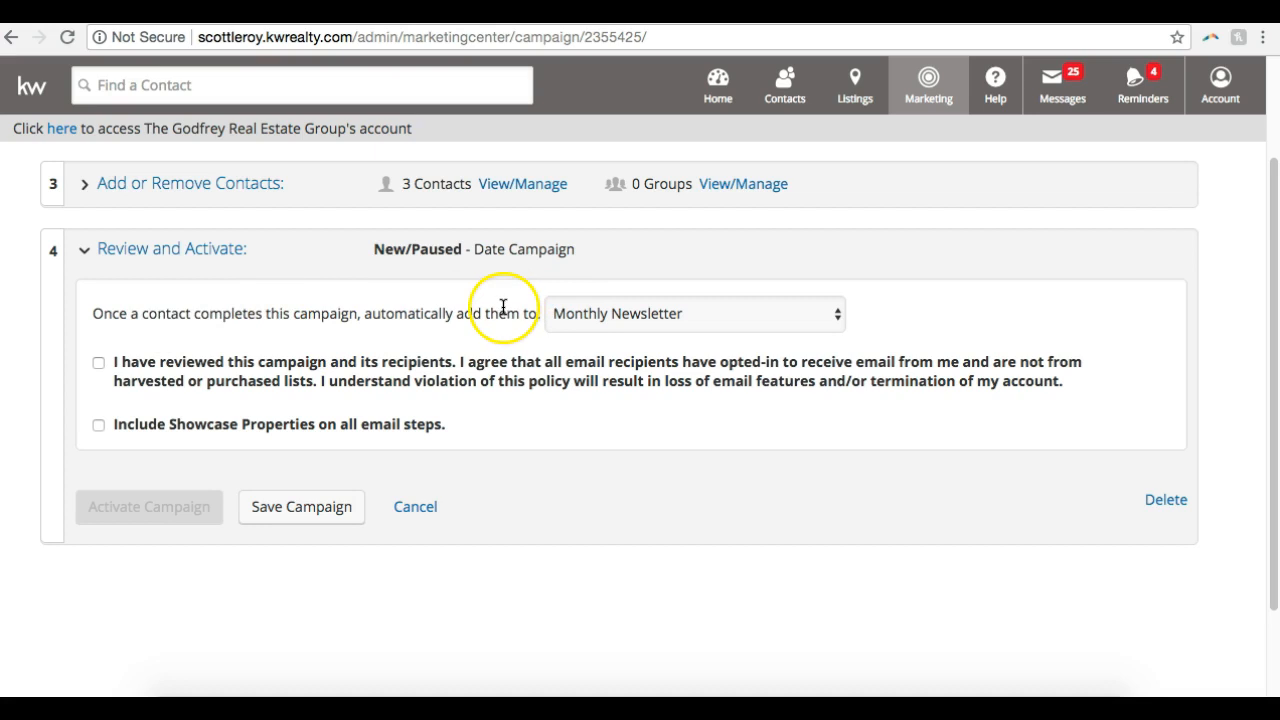
{"action": "left_click", "coordinate": [587, 323]}
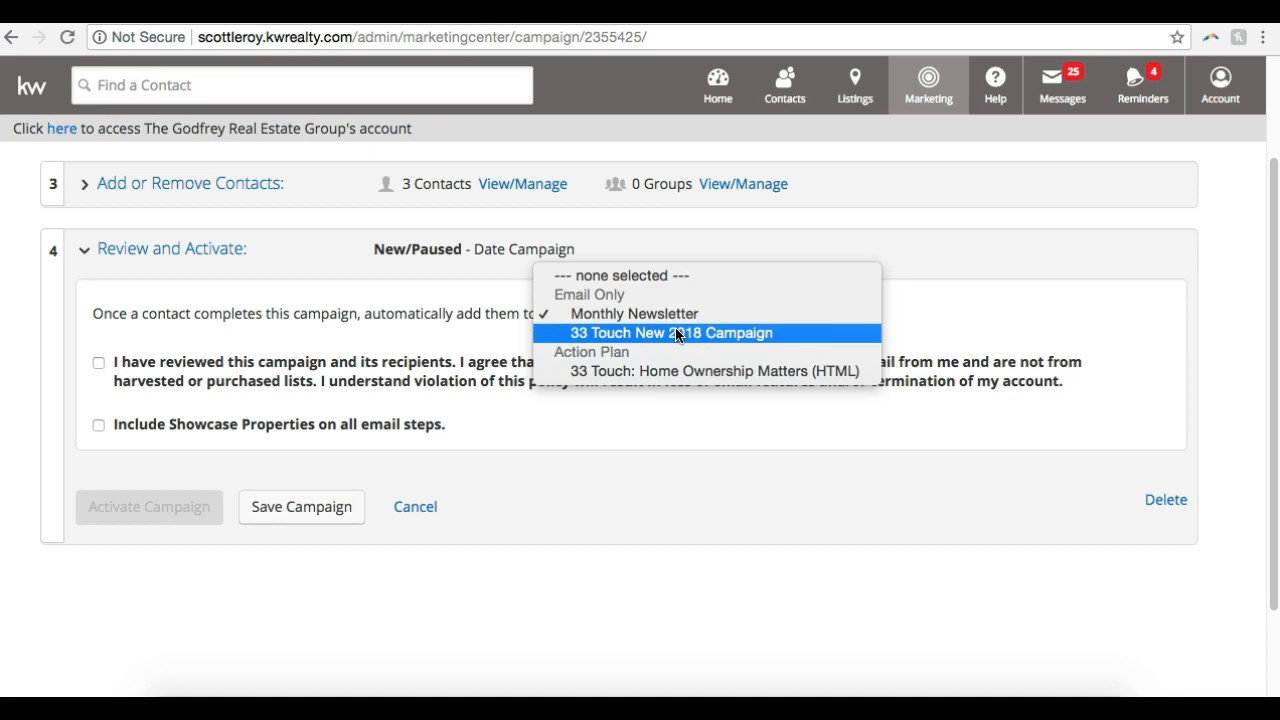
{"action": "left_click", "coordinate": [672, 276]}
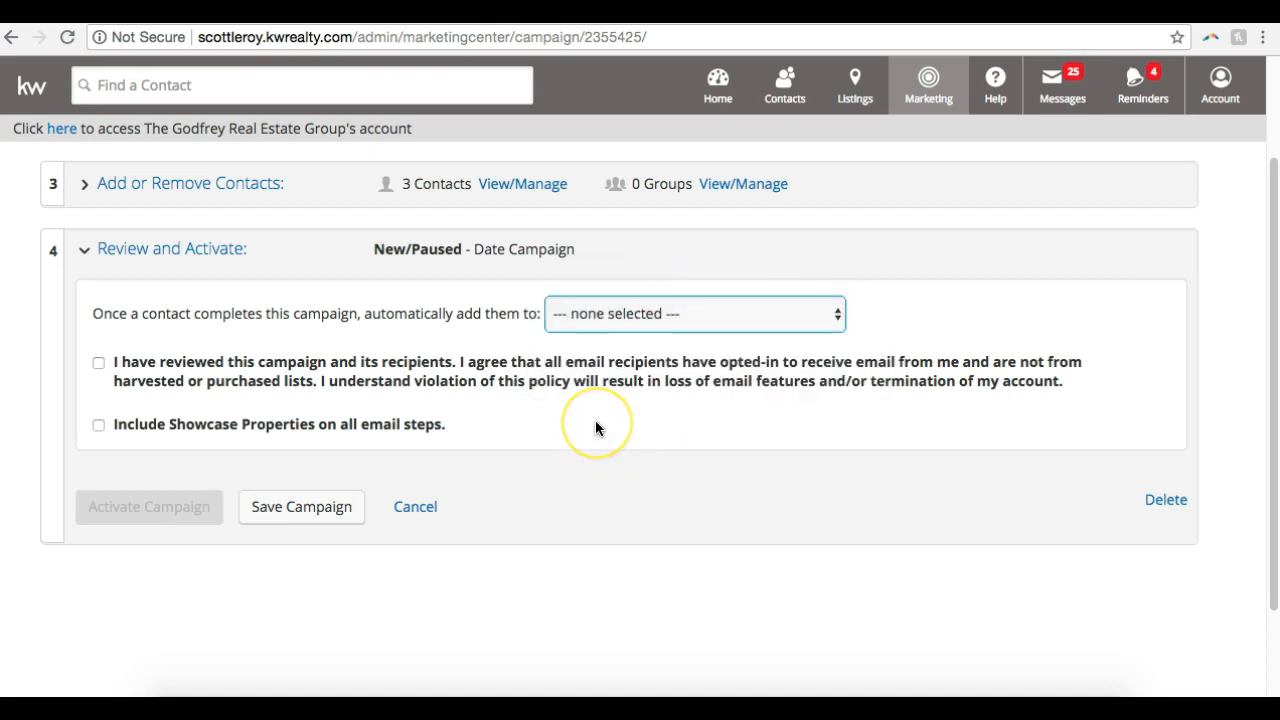
Agree to the recipient opt-in policy, include Showcase Properties on all email steps, and activate the campaign
{"action": "scroll", "coordinate": [595, 428], "scroll_direction": "down", "scroll_amount": 3}
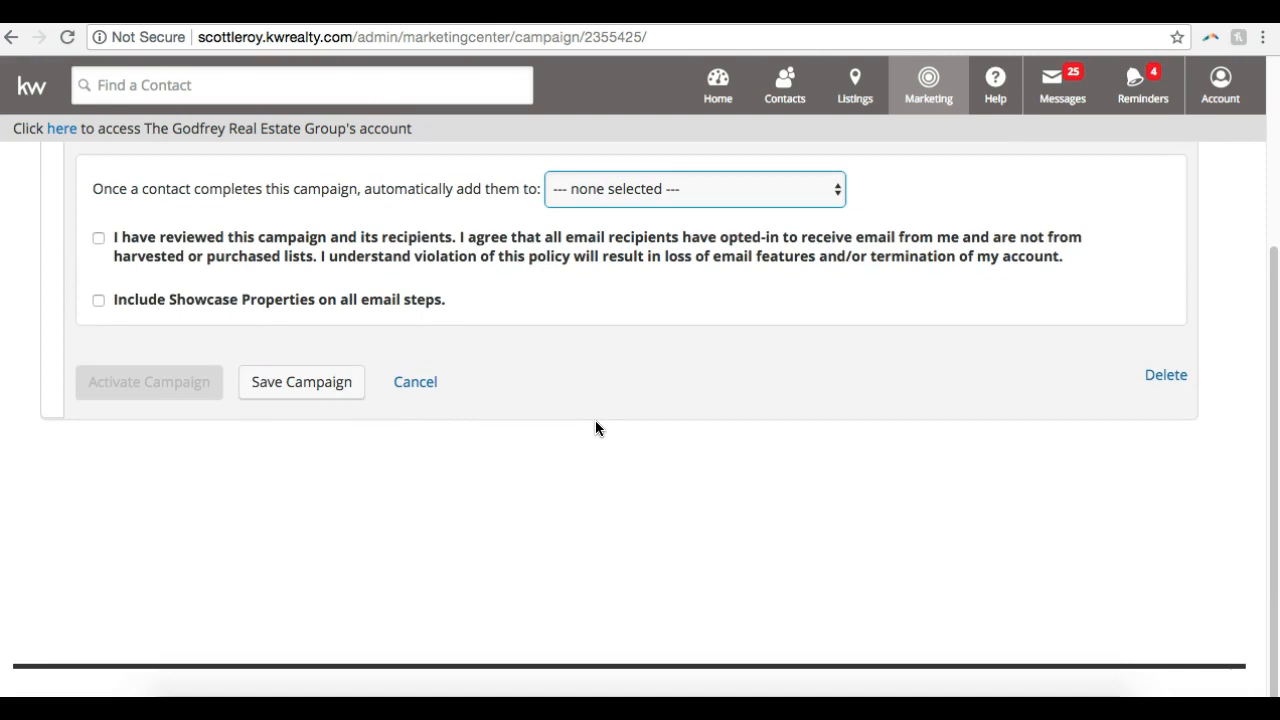
{"action": "left_click", "coordinate": [98, 238]}
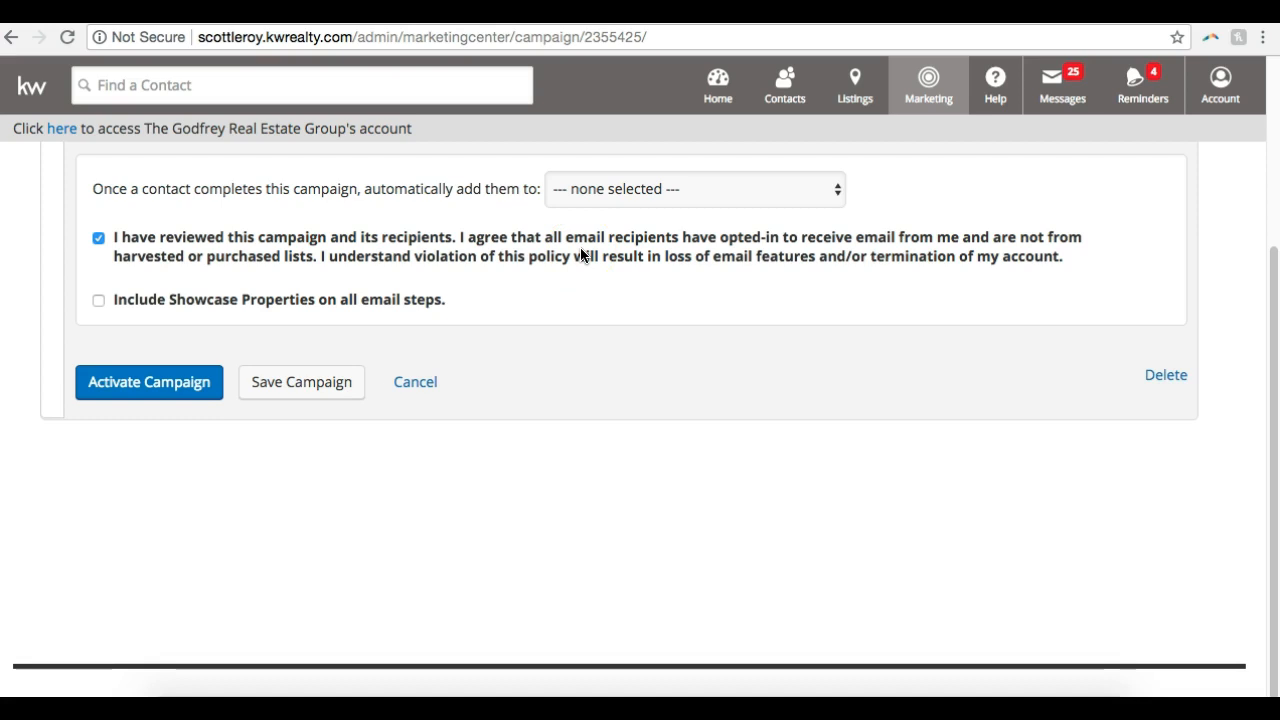
{"action": "left_click", "coordinate": [307, 304]}
{"action": "scroll", "coordinate": [289, 331], "scroll_direction": "up", "scroll_amount": 2}
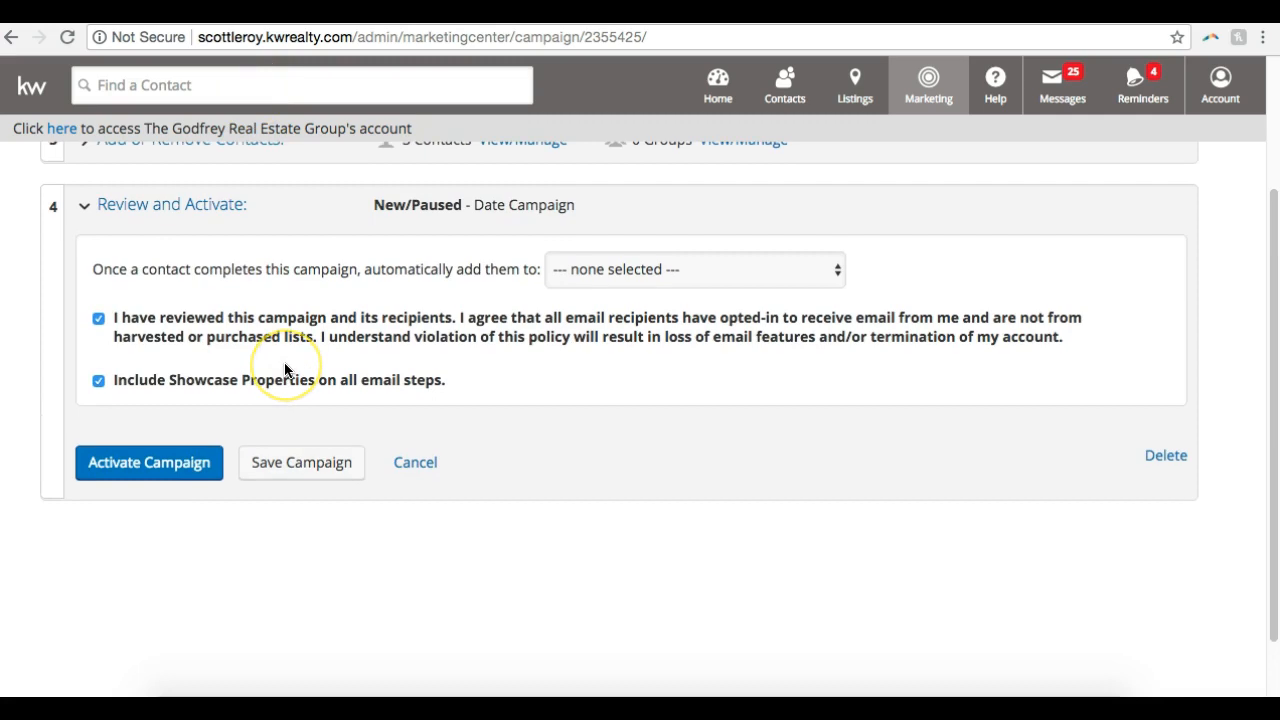
{"action": "left_click", "coordinate": [160, 470]}
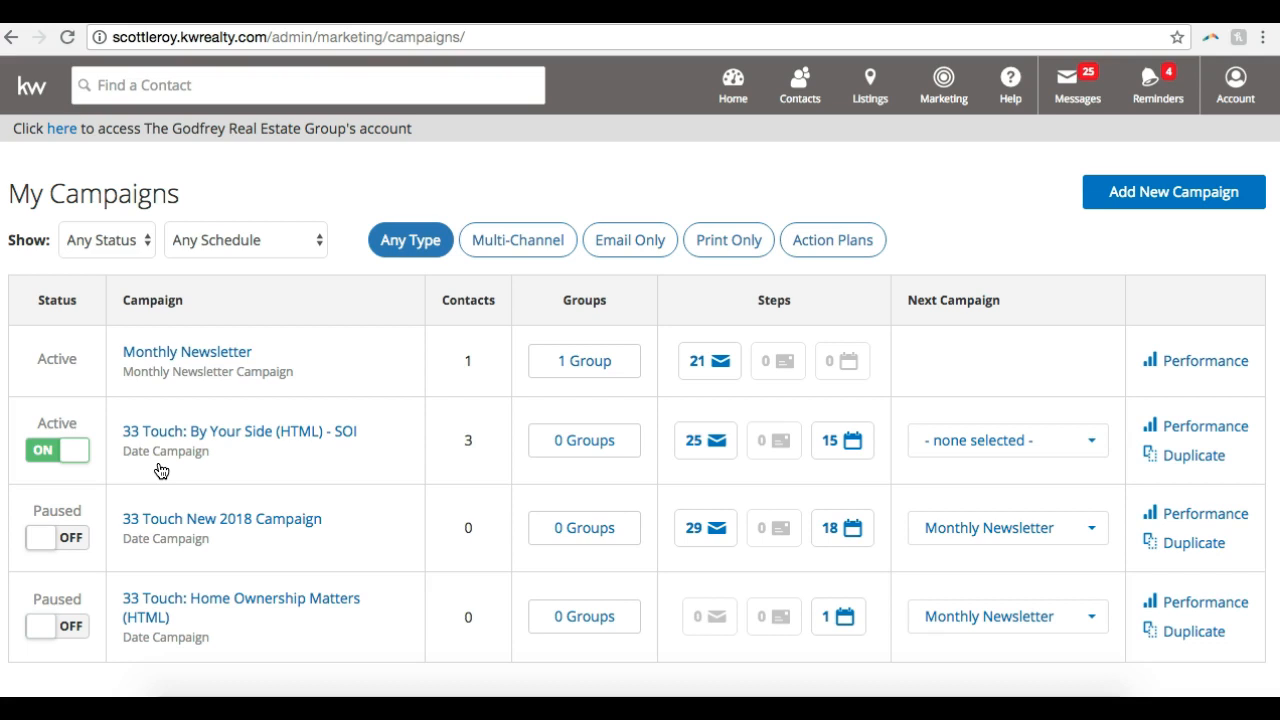
Open the group selection of the "33 Touch: By Your Side (HTML) - SOI" campaign and review its groups and contacts
{"action": "scroll", "coordinate": [161, 471], "scroll_direction": "down", "scroll_amount": 1}
{"action": "scroll", "coordinate": [161, 471], "scroll_direction": "down", "scroll_amount": 1}
{"action": "left_click", "coordinate": [598, 440]}
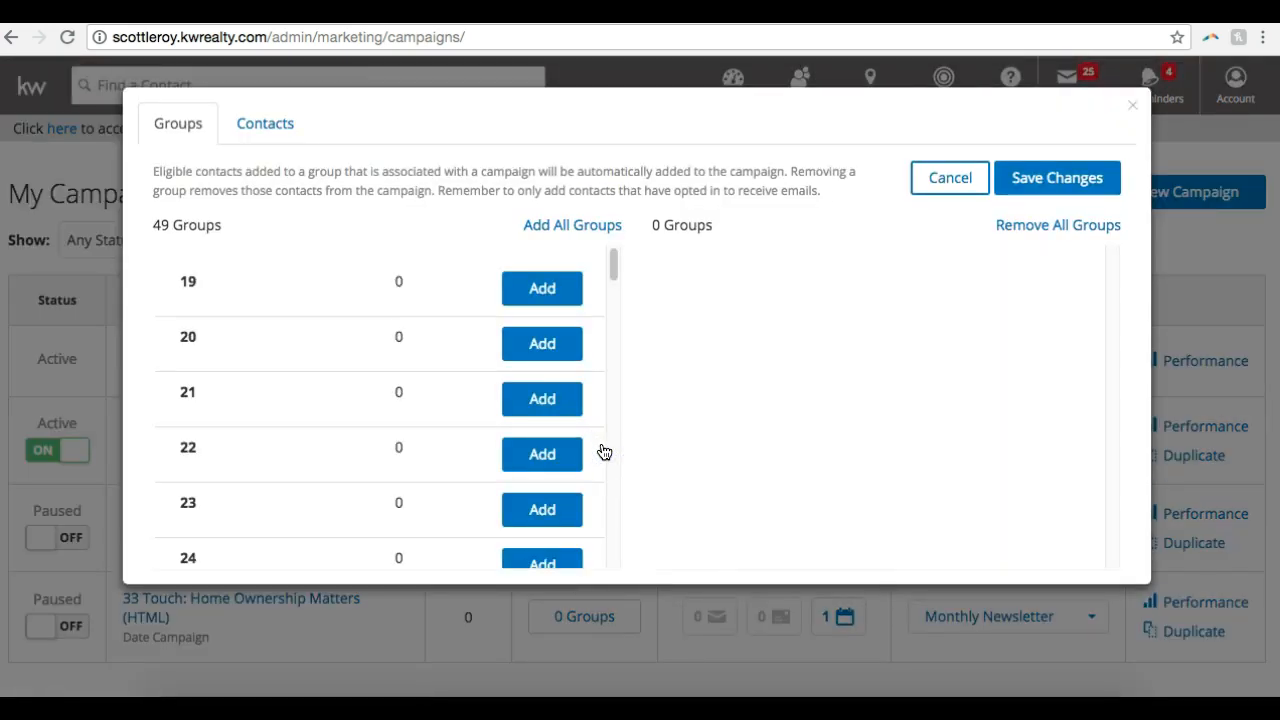
{"action": "left_click", "coordinate": [261, 132]}
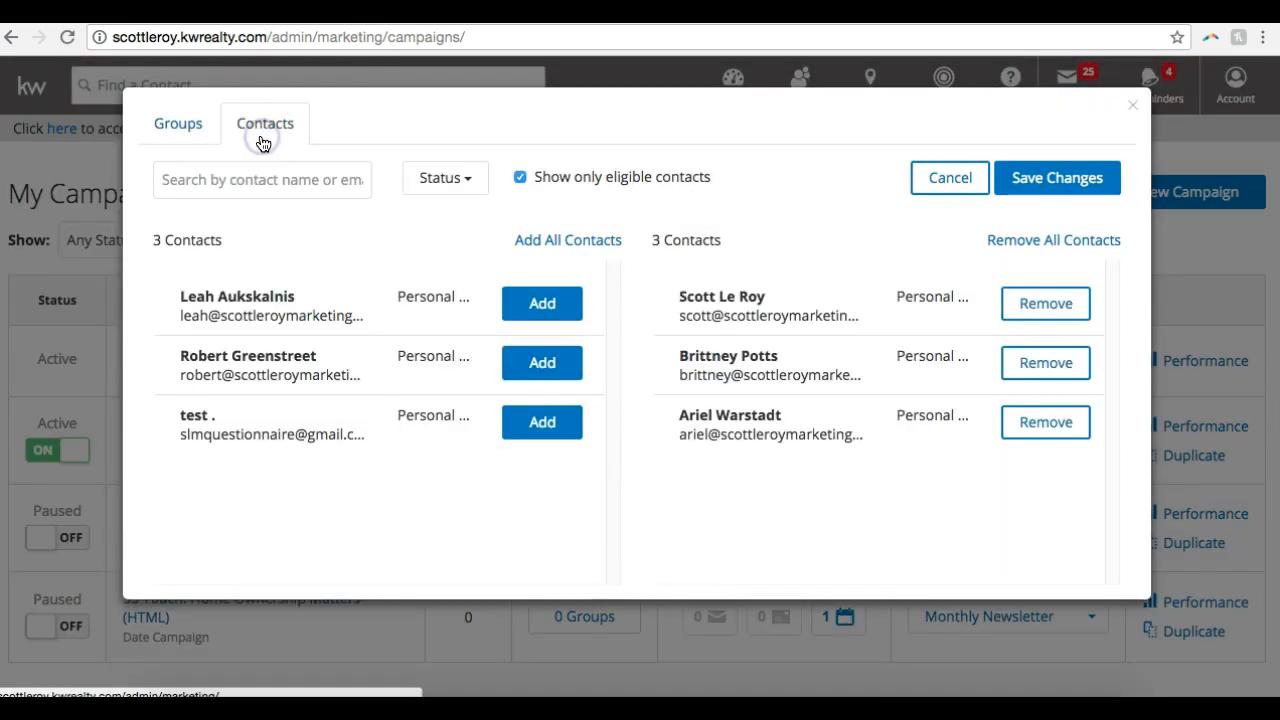
{"action": "left_click", "coordinate": [165, 126]}
{"action": "left_click", "coordinate": [281, 128]}
{"action": "left_click", "coordinate": [183, 125]}
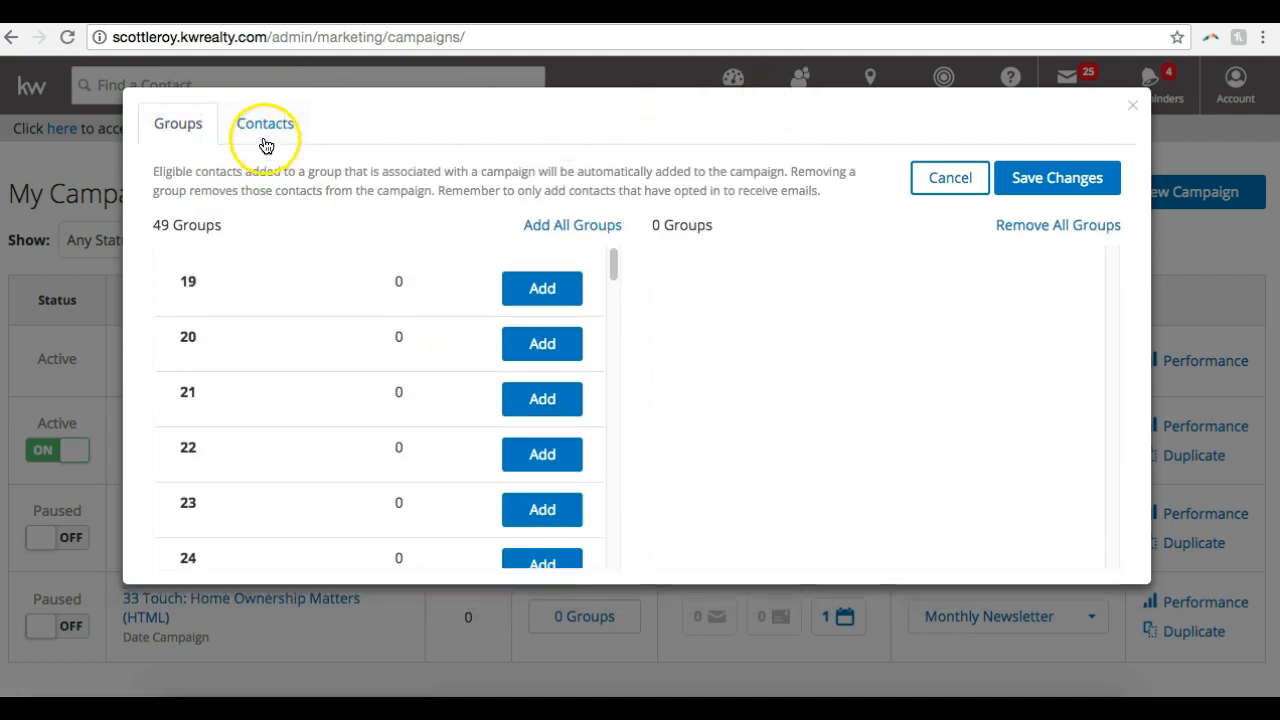
Add group 25 to the "33 Touch: By Your Side (HTML) - SOI" campaign and save the change
{"action": "scroll", "coordinate": [407, 432], "scroll_direction": "down", "scroll_amount": 5}
{"action": "scroll", "coordinate": [407, 432], "scroll_direction": "up", "scroll_amount": 1}
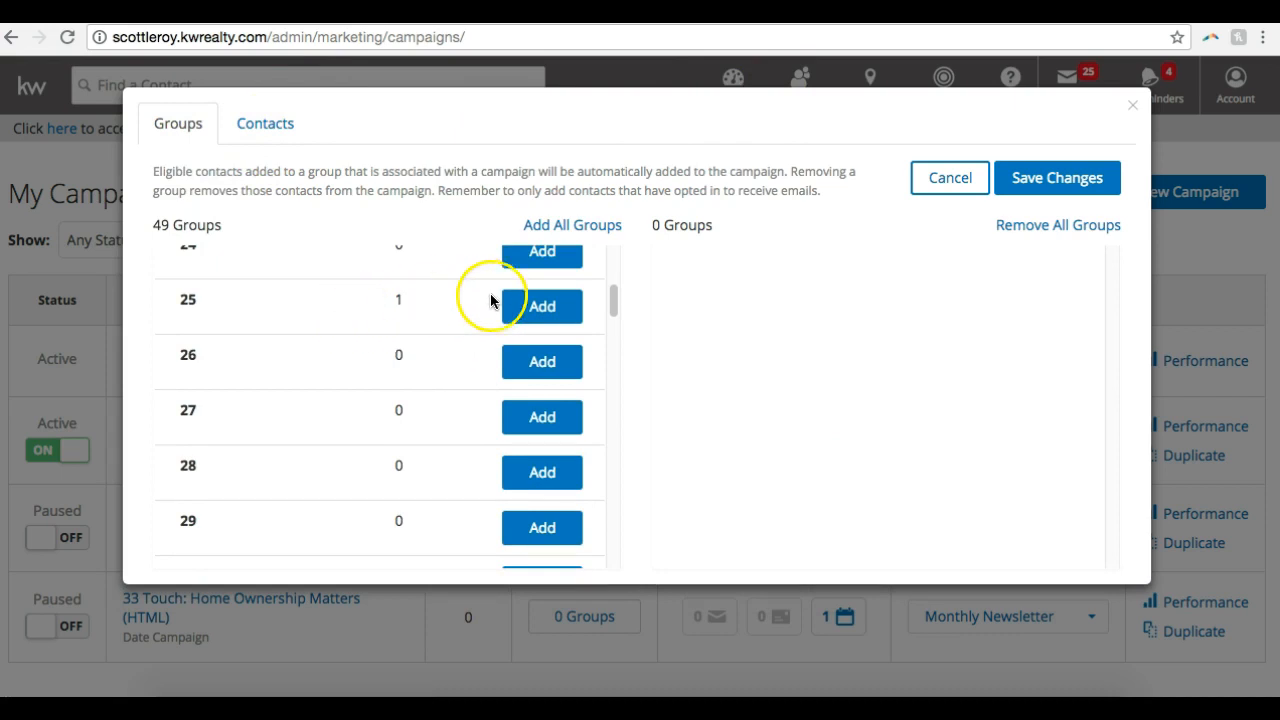
{"action": "left_click", "coordinate": [530, 305]}
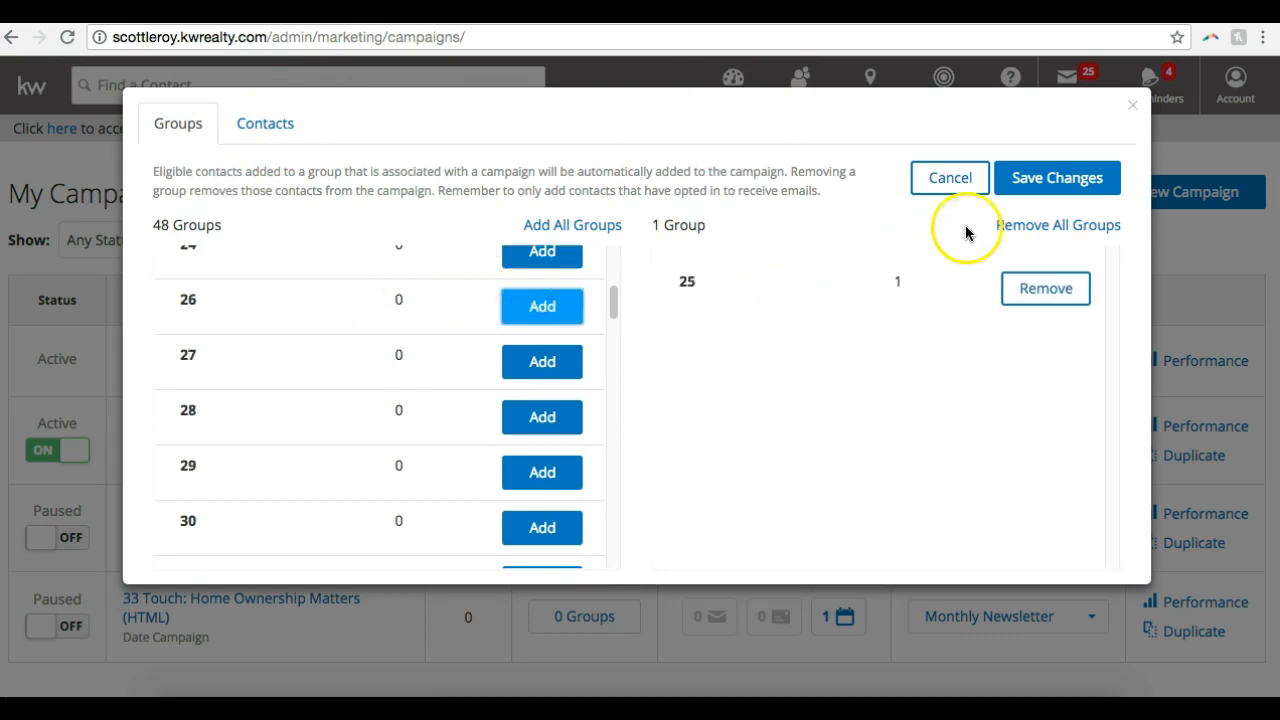
{"action": "left_click", "coordinate": [1043, 172]}
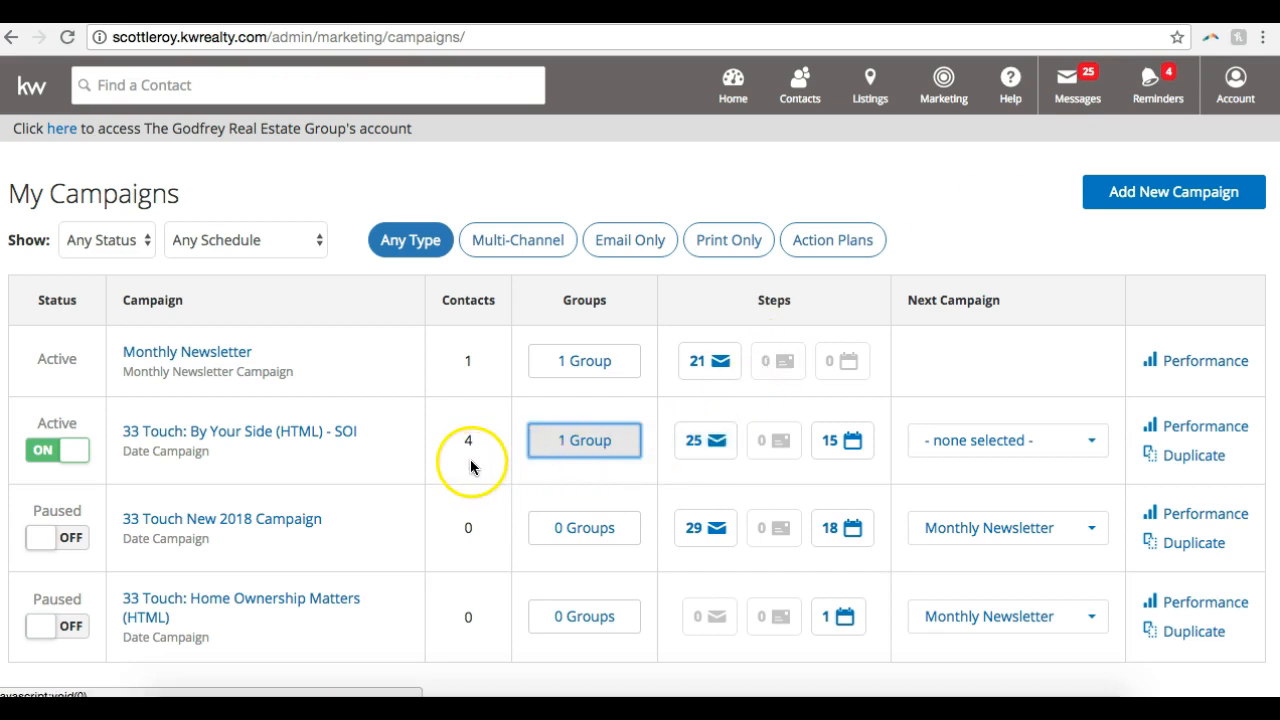
Check the available Next Campaign options for "33 Touch: By Your Side (HTML) - SOI" without choosing one
{"action": "left_click", "coordinate": [653, 406]}
{"action": "scroll", "coordinate": [653, 406], "scroll_direction": "down", "scroll_amount": 1}
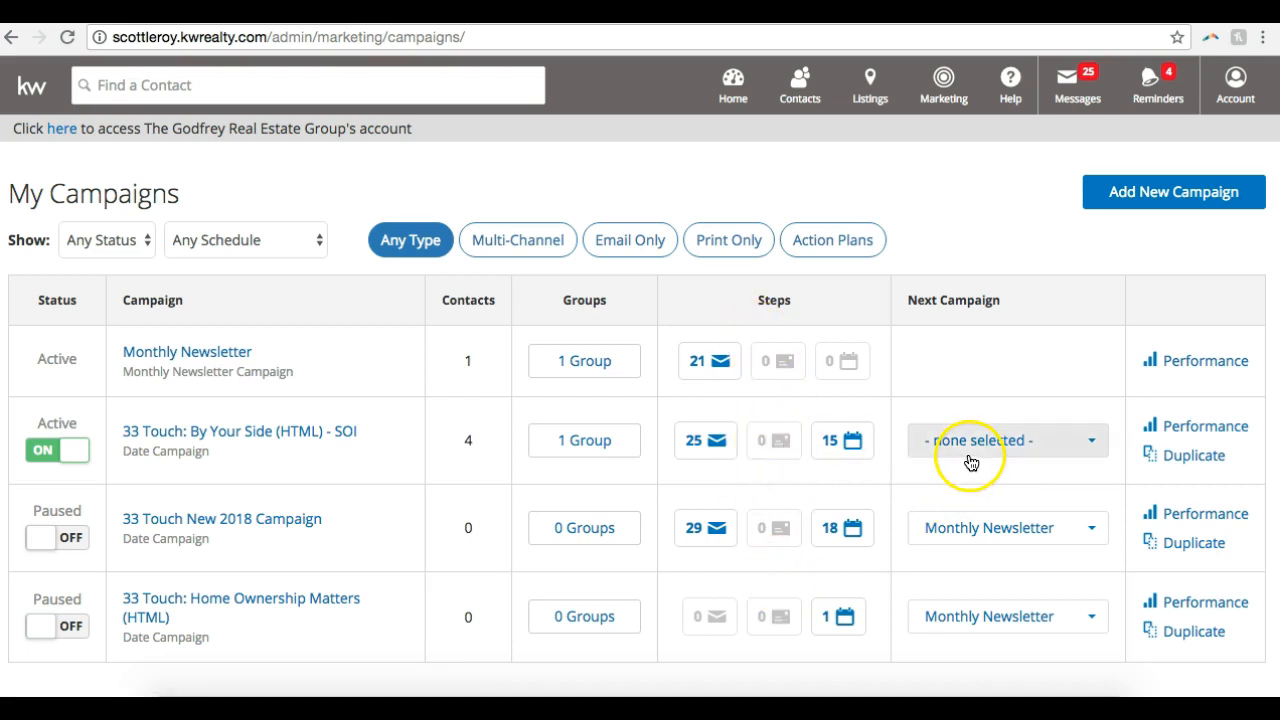
{"action": "left_click", "coordinate": [1022, 445]}
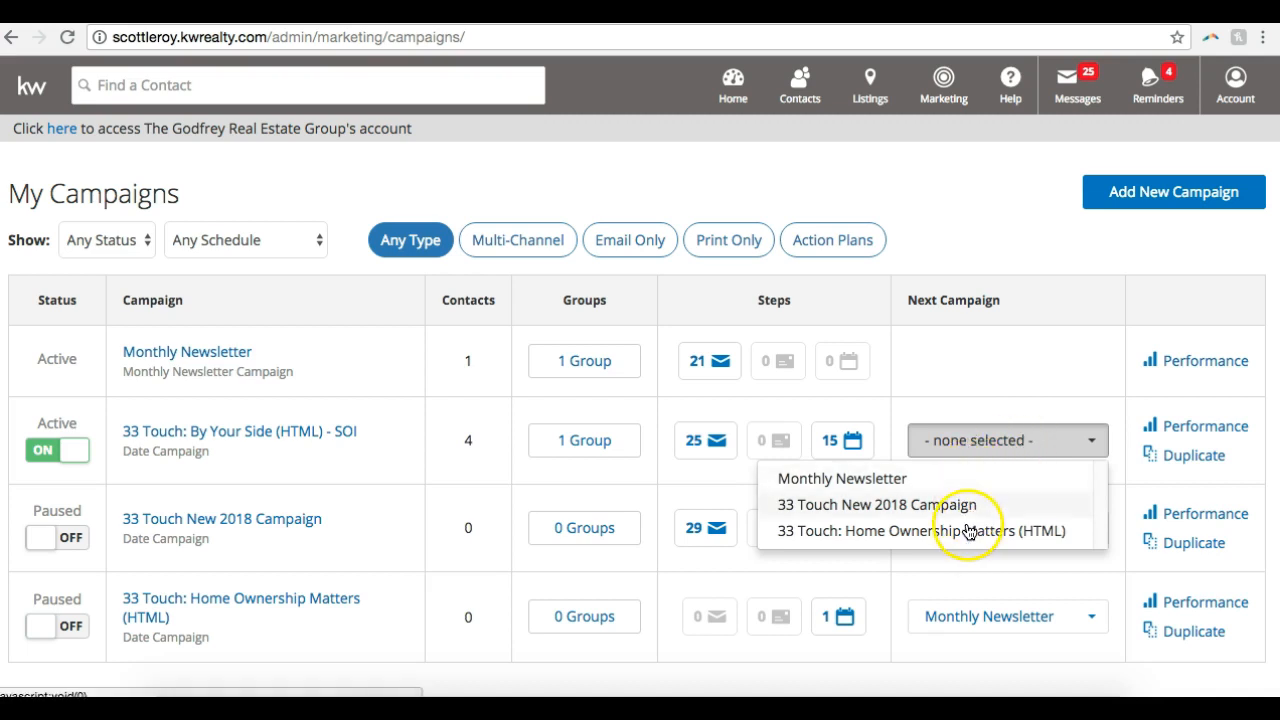
{"action": "left_click", "coordinate": [971, 388]}
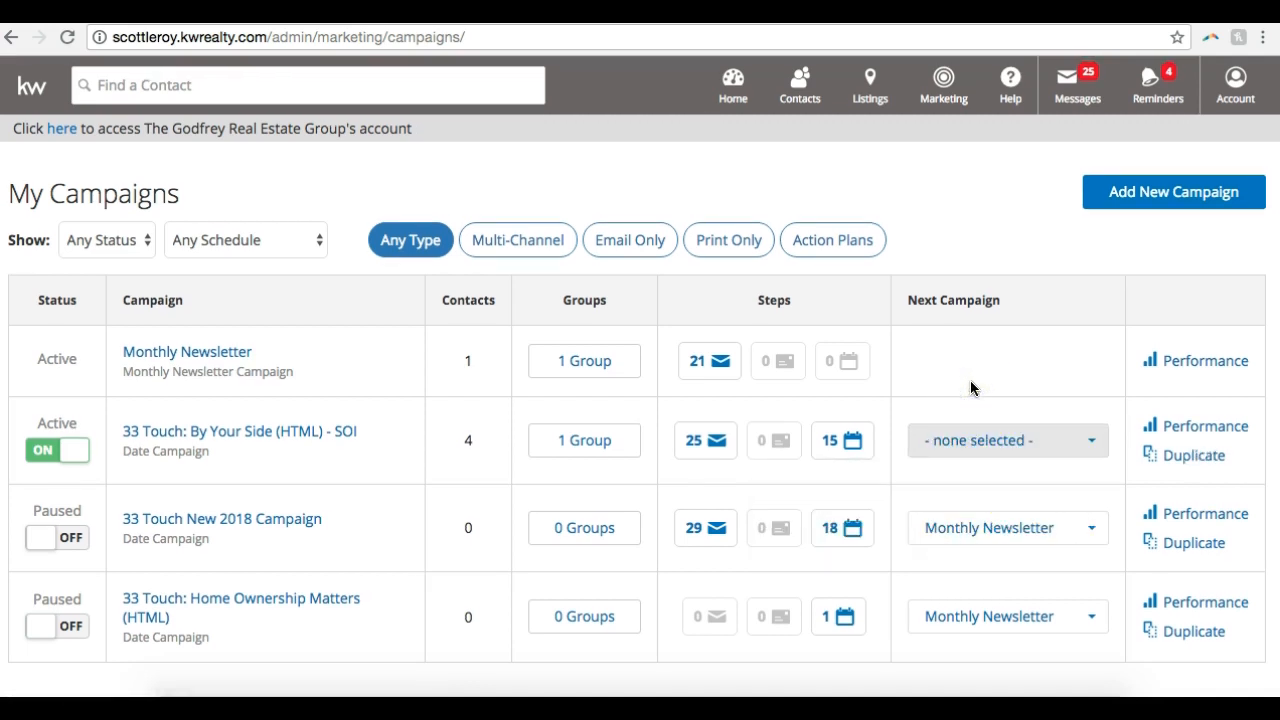
Open the performance report of "33 Touch: By Your Side (HTML) - SOI" and review its email statistics and step list
{"action": "left_click", "coordinate": [1182, 428]}
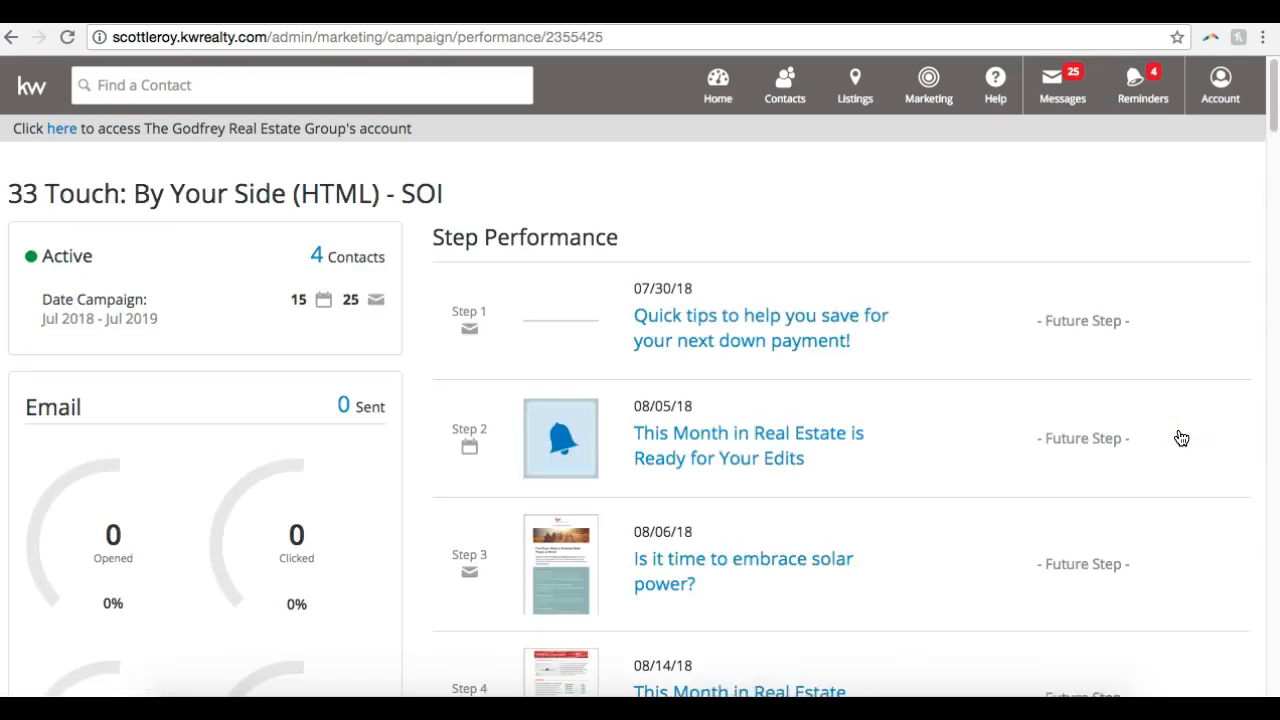
{"action": "left_click", "coordinate": [888, 470]}
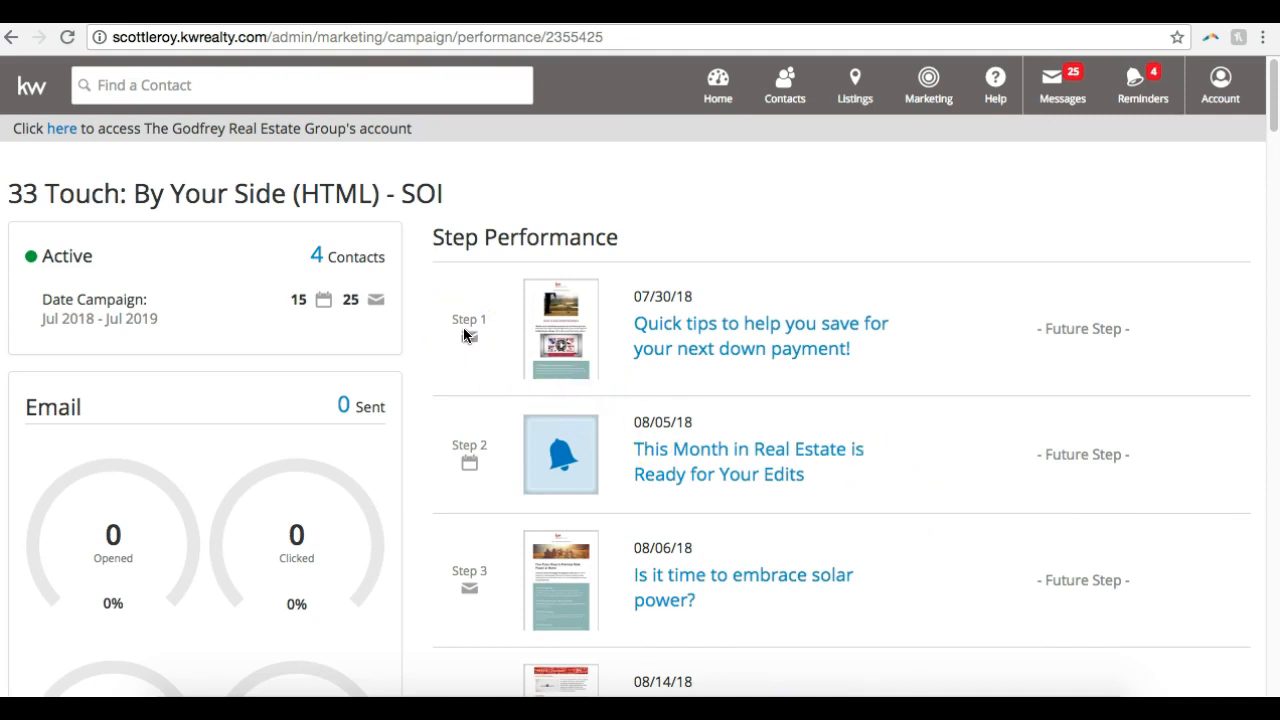
{"action": "scroll", "coordinate": [463, 335], "scroll_direction": "down", "scroll_amount": 1}
{"action": "scroll", "coordinate": [763, 294], "scroll_direction": "down", "scroll_amount": 5}
{"action": "scroll", "coordinate": [765, 299], "scroll_direction": "up", "scroll_amount": 10}
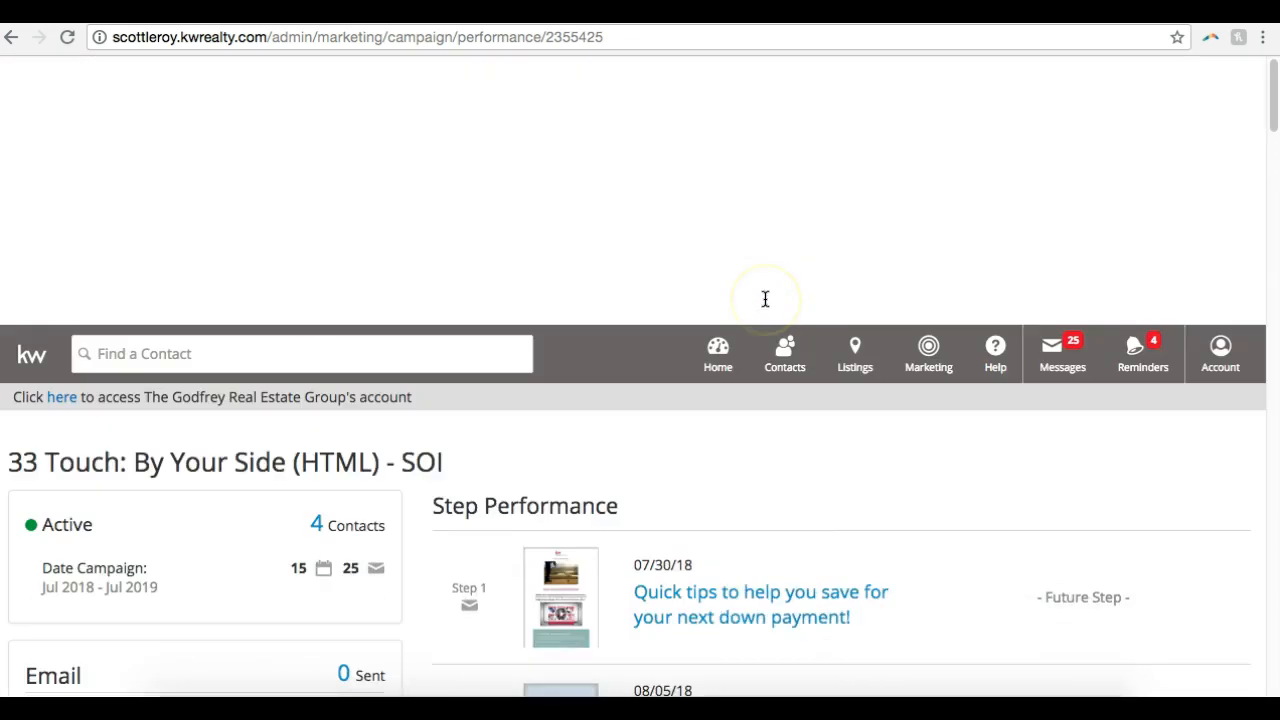
{"action": "scroll", "coordinate": [765, 299], "scroll_direction": "down", "scroll_amount": 2}
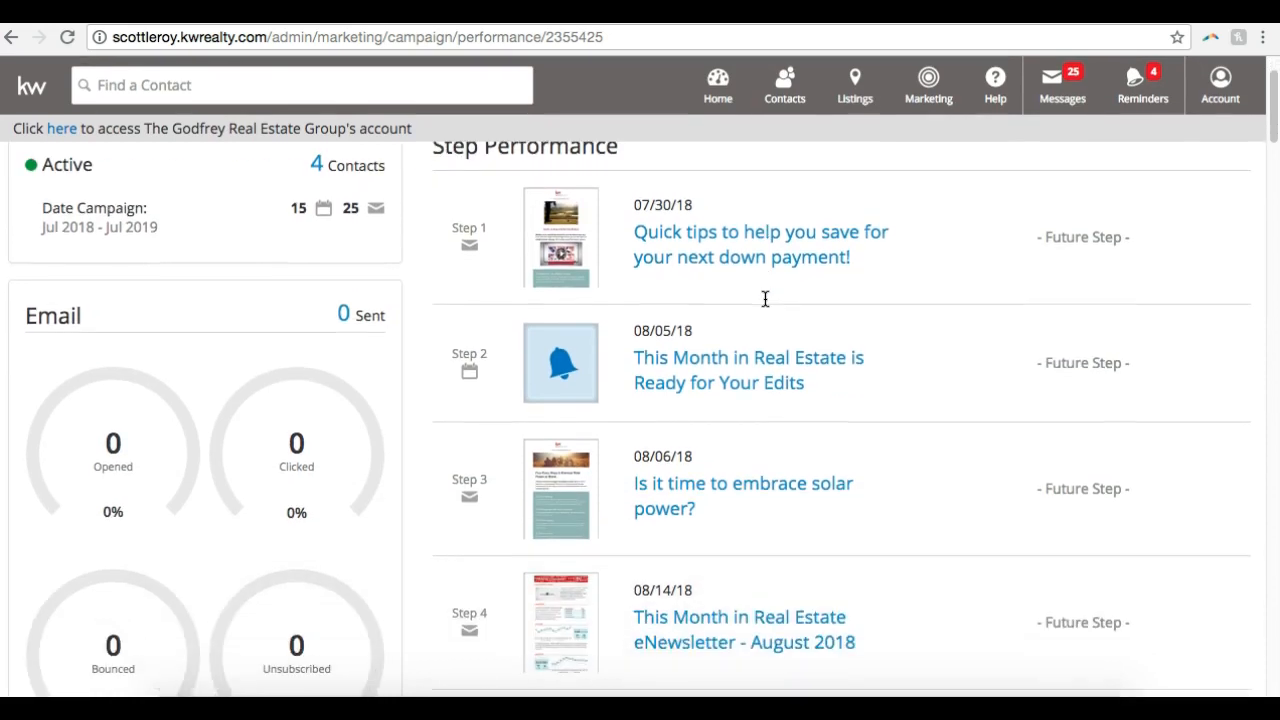
Review the opened, clicked, bounced and unsubscribed email statistics in the performance report and return to the campaign list
{"action": "scroll", "coordinate": [765, 299], "scroll_direction": "down", "scroll_amount": 2}
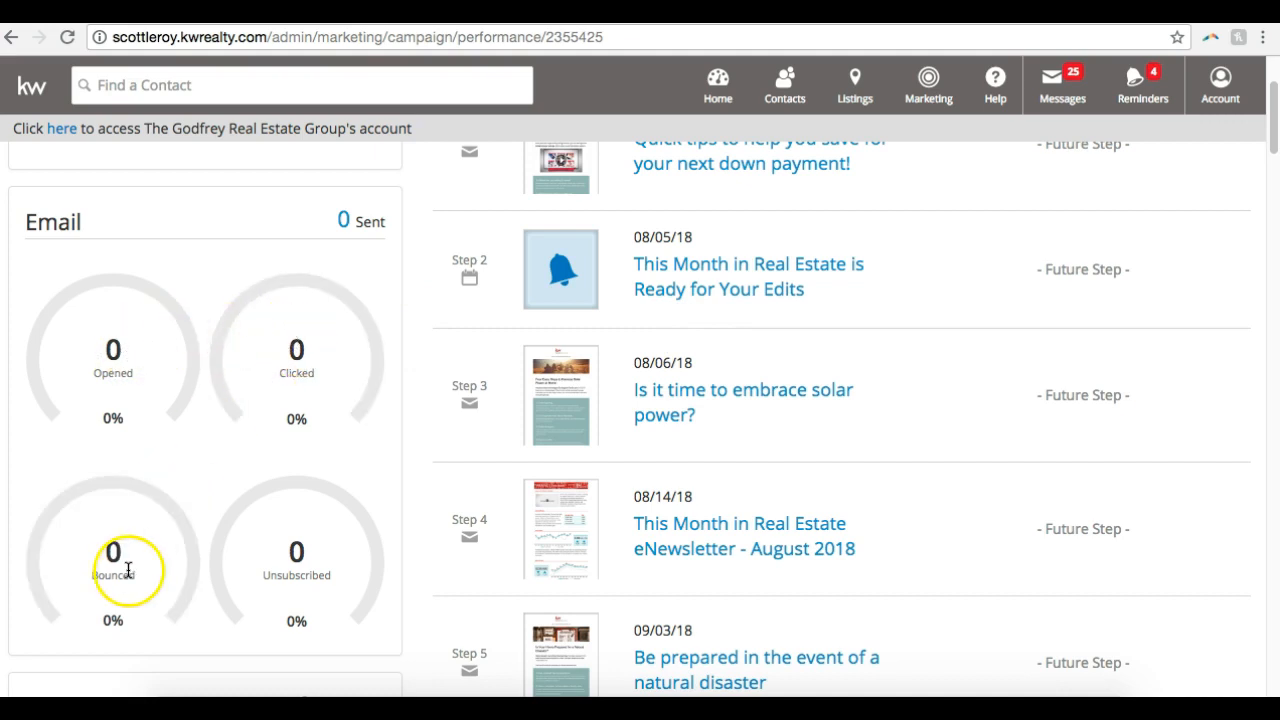
{"action": "scroll", "coordinate": [437, 549], "scroll_direction": "down", "scroll_amount": 5}
{"action": "scroll", "coordinate": [437, 549], "scroll_direction": "up", "scroll_amount": 10}
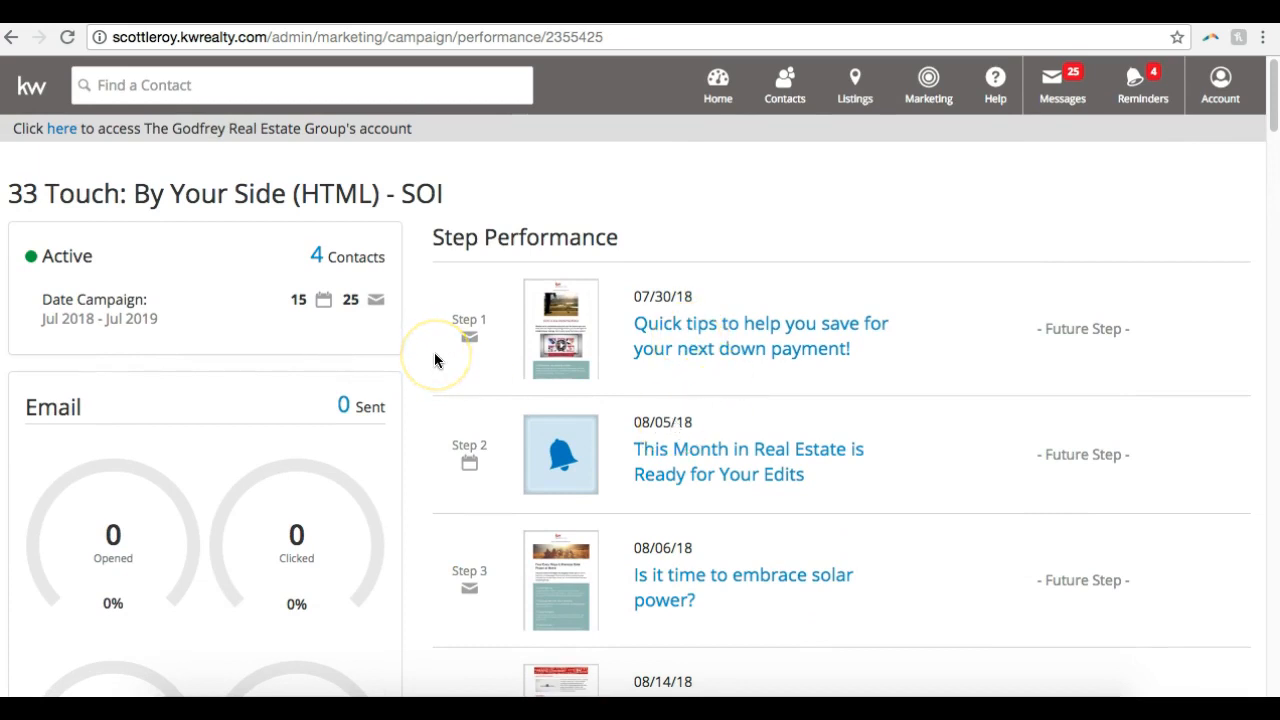
{"action": "left_click", "coordinate": [10, 39]}
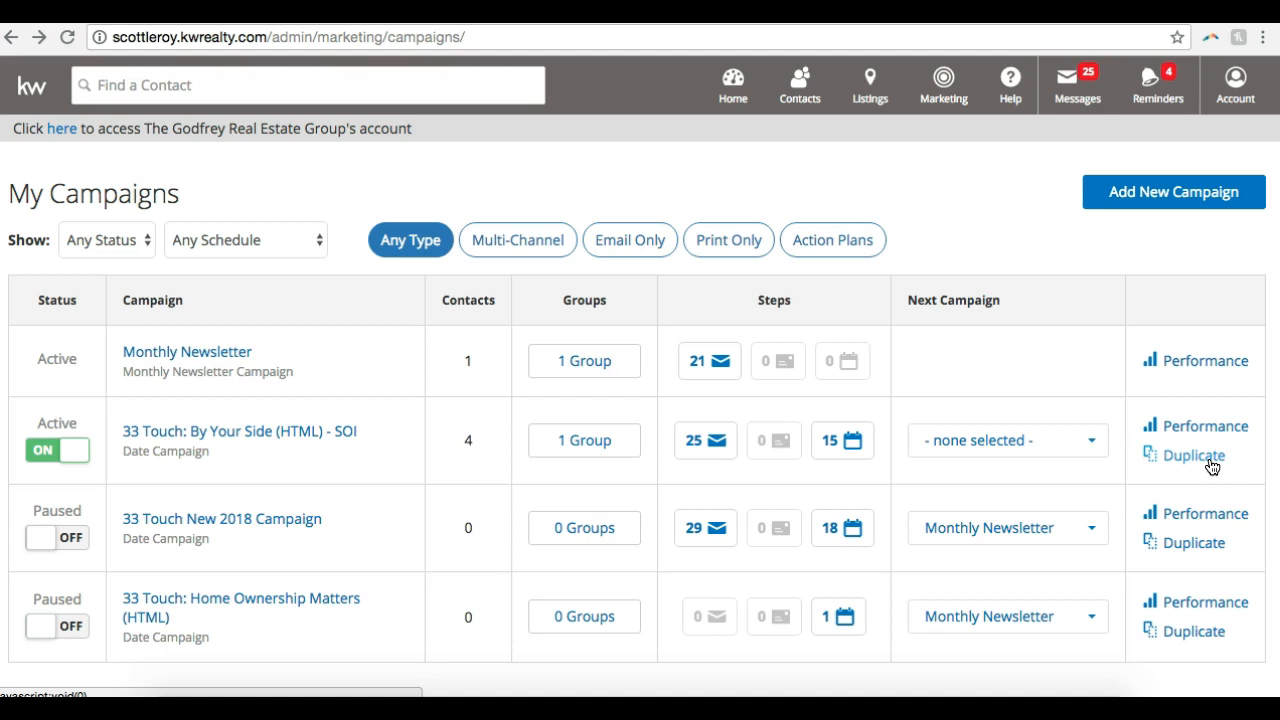
{"action": "left_click", "coordinate": [1181, 546]}
{"action": "left_click", "coordinate": [1214, 544]}
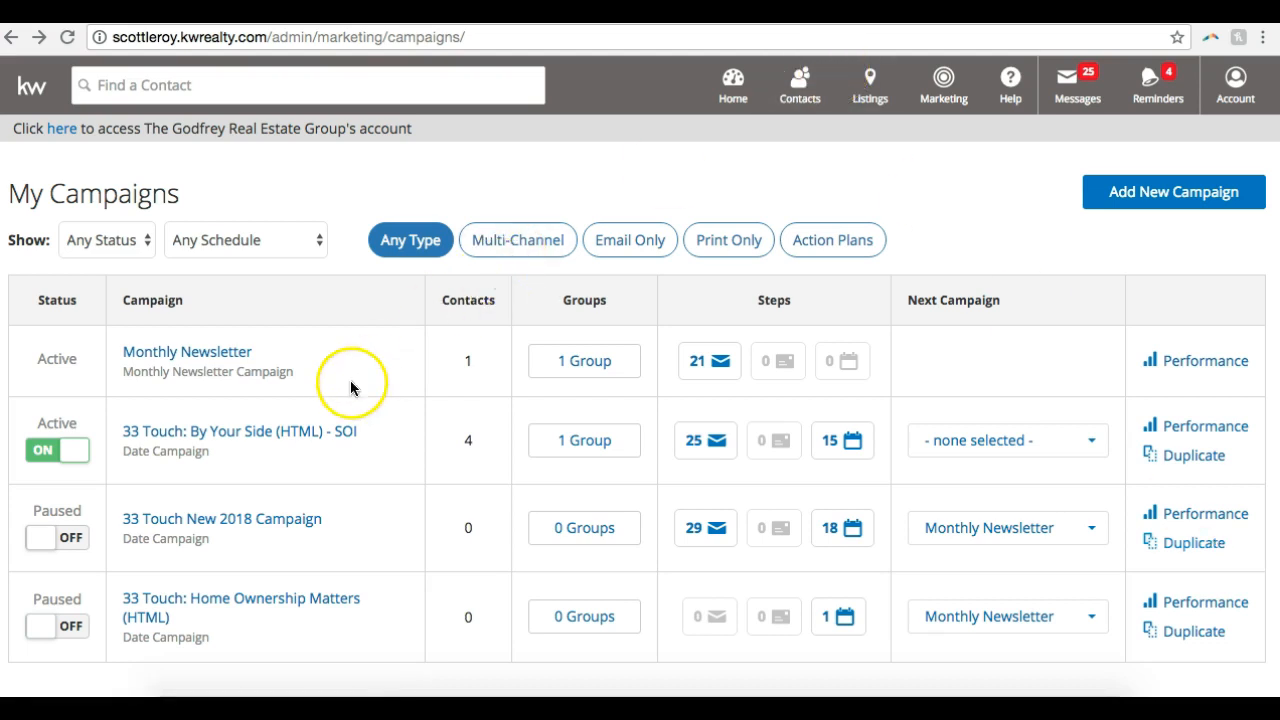
Pause the "33 Touch: By Your Side (HTML) - SOI" campaign and delete it from its Review and Activate section
{"action": "left_click", "coordinate": [80, 452]}
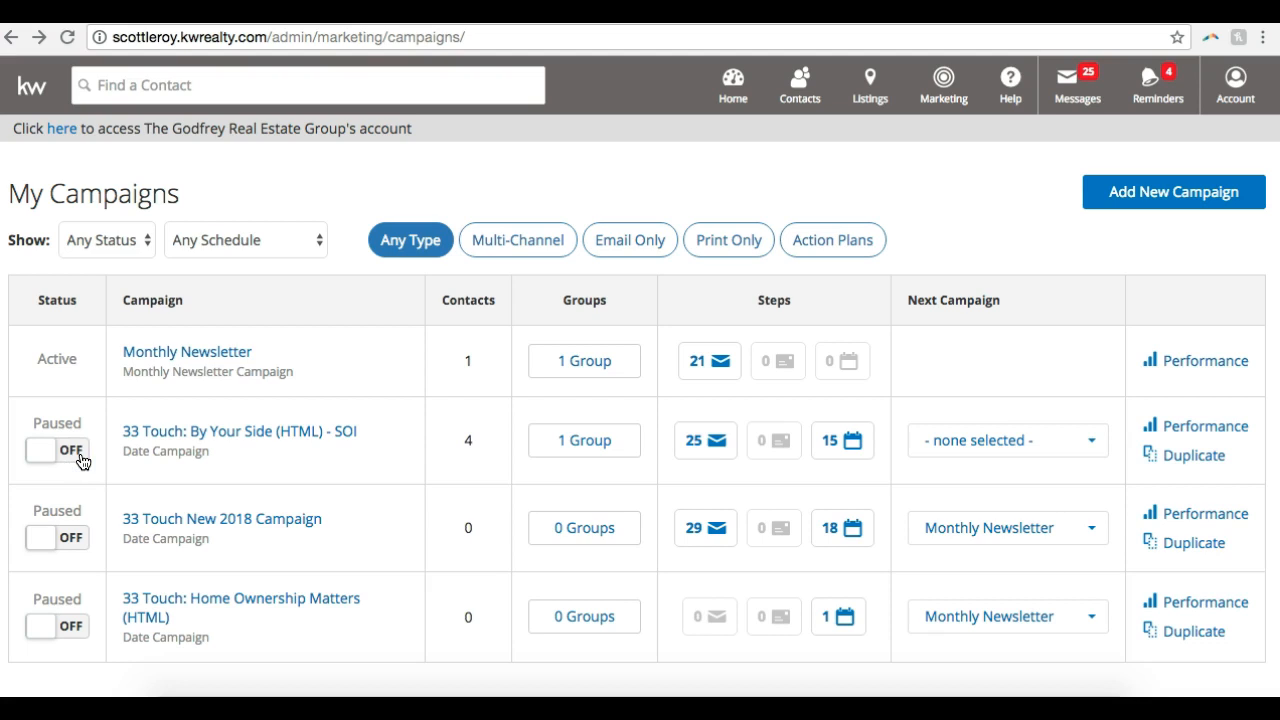
{"action": "left_click", "coordinate": [194, 444]}
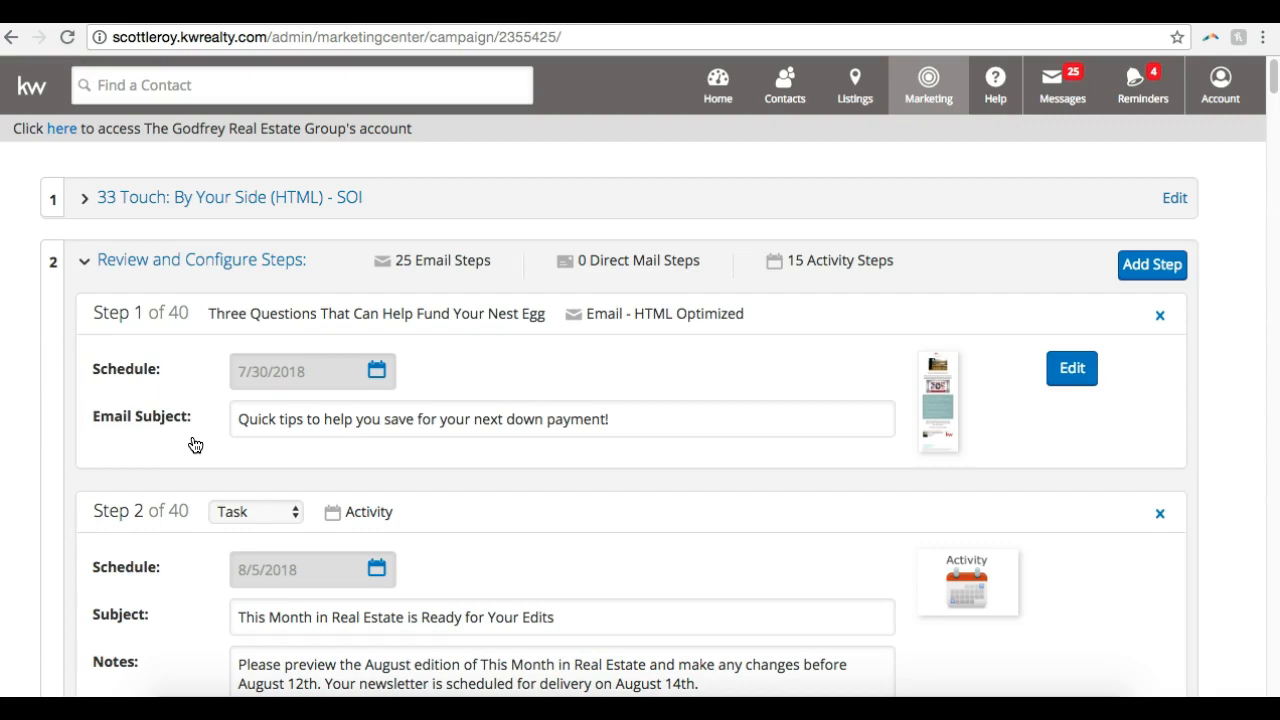
{"action": "scroll", "coordinate": [195, 445], "scroll_direction": "down", "scroll_amount": 20}
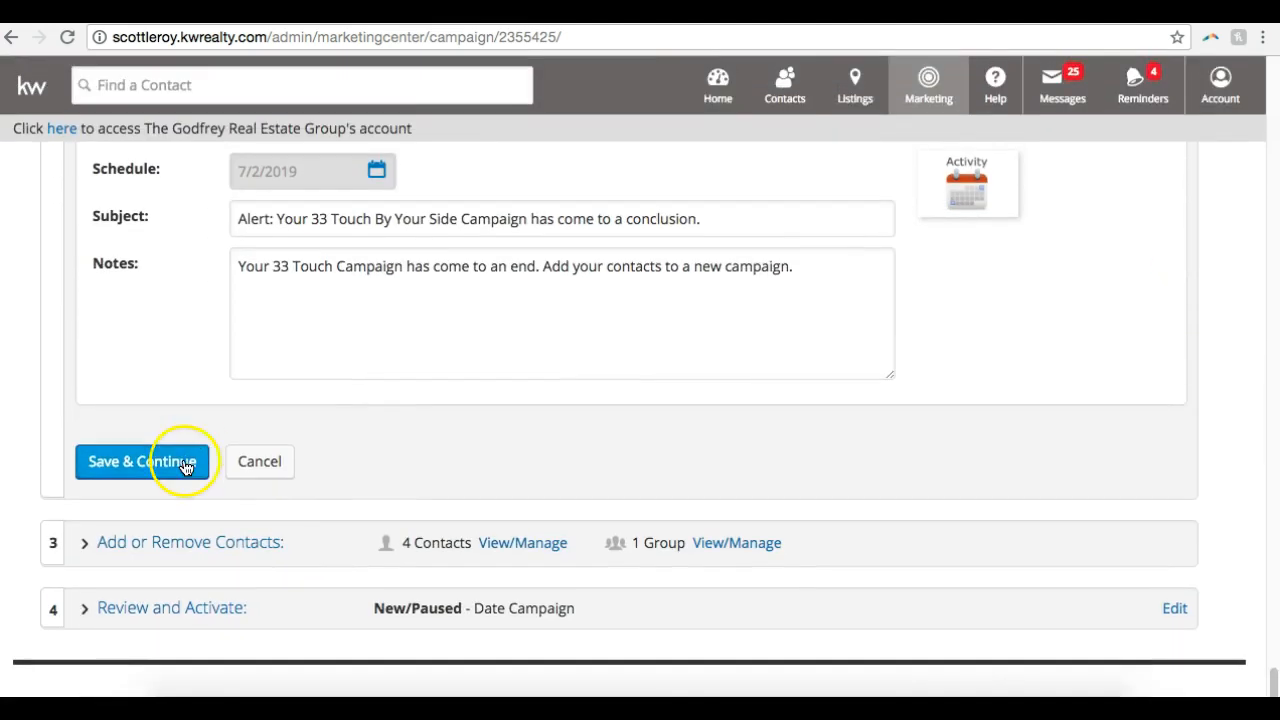
{"action": "left_click", "coordinate": [156, 612]}
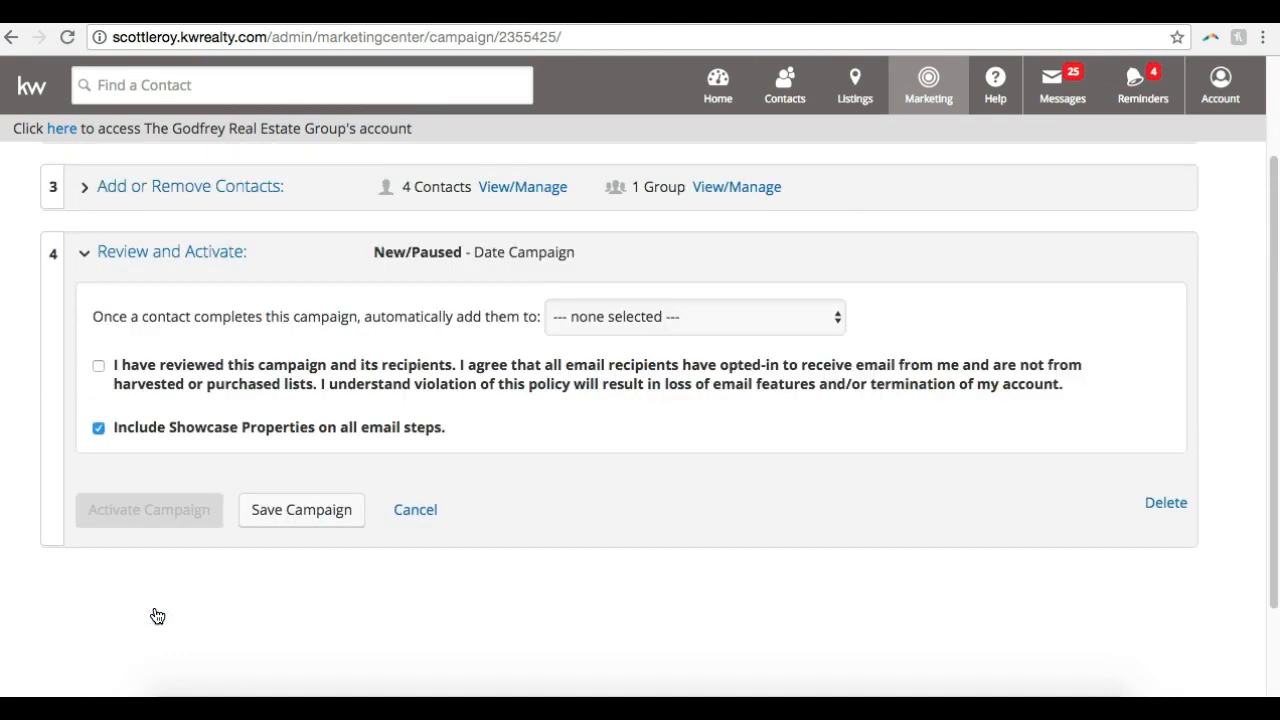
{"action": "left_click", "coordinate": [263, 614]}
{"action": "left_click", "coordinate": [1166, 503]}
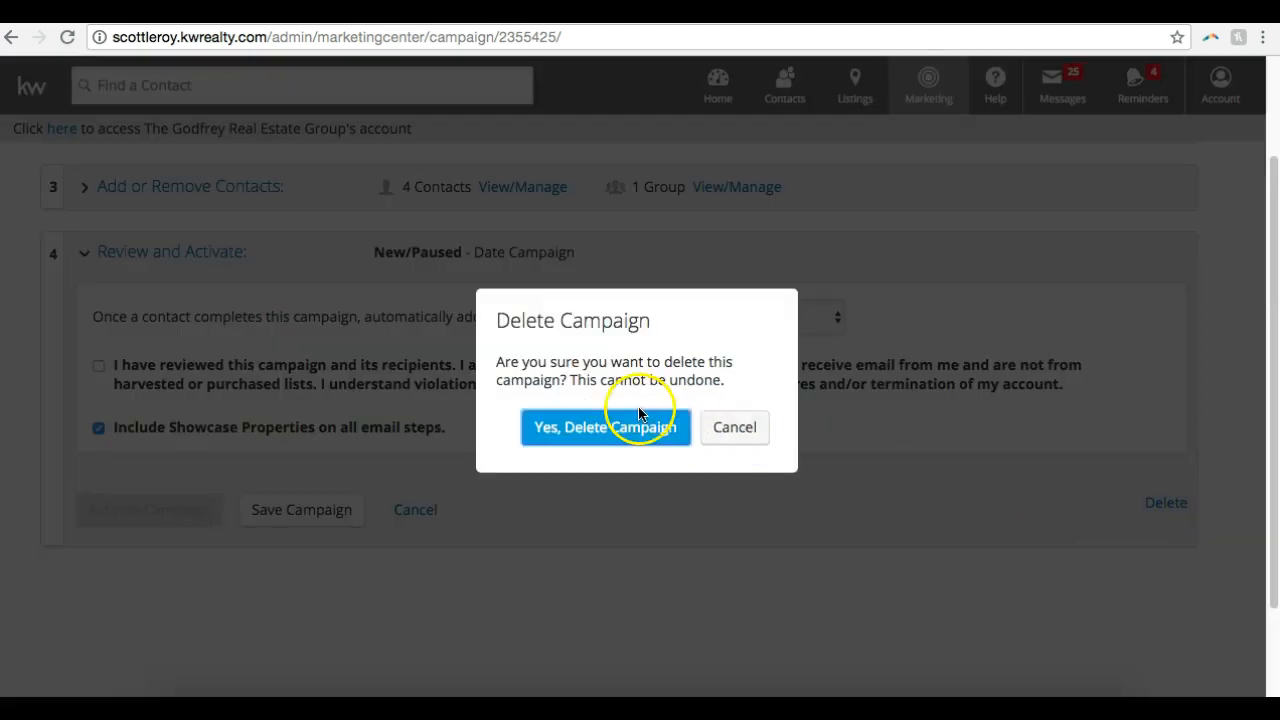
{"action": "left_click", "coordinate": [636, 431]}
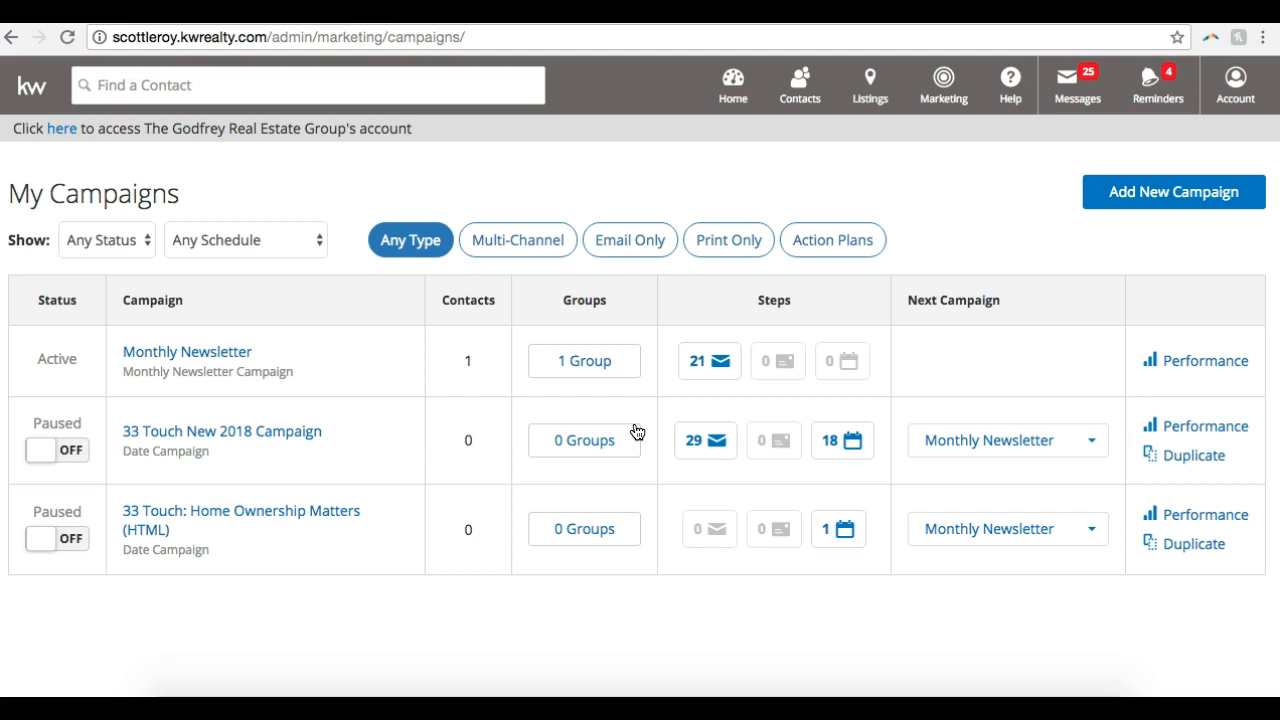
Open the Email & Video Marketing design library from the Marketing Center and browse its designs
{"action": "left_click", "coordinate": [960, 100]}
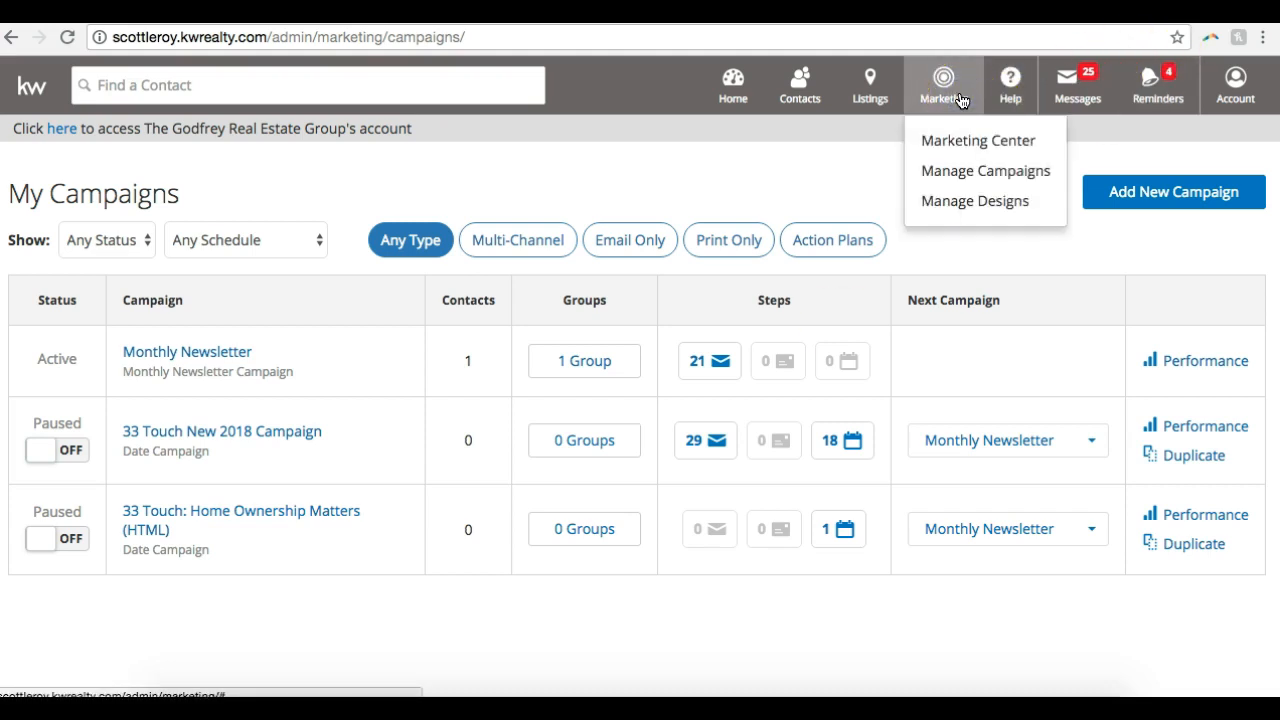
{"action": "left_click", "coordinate": [957, 143]}
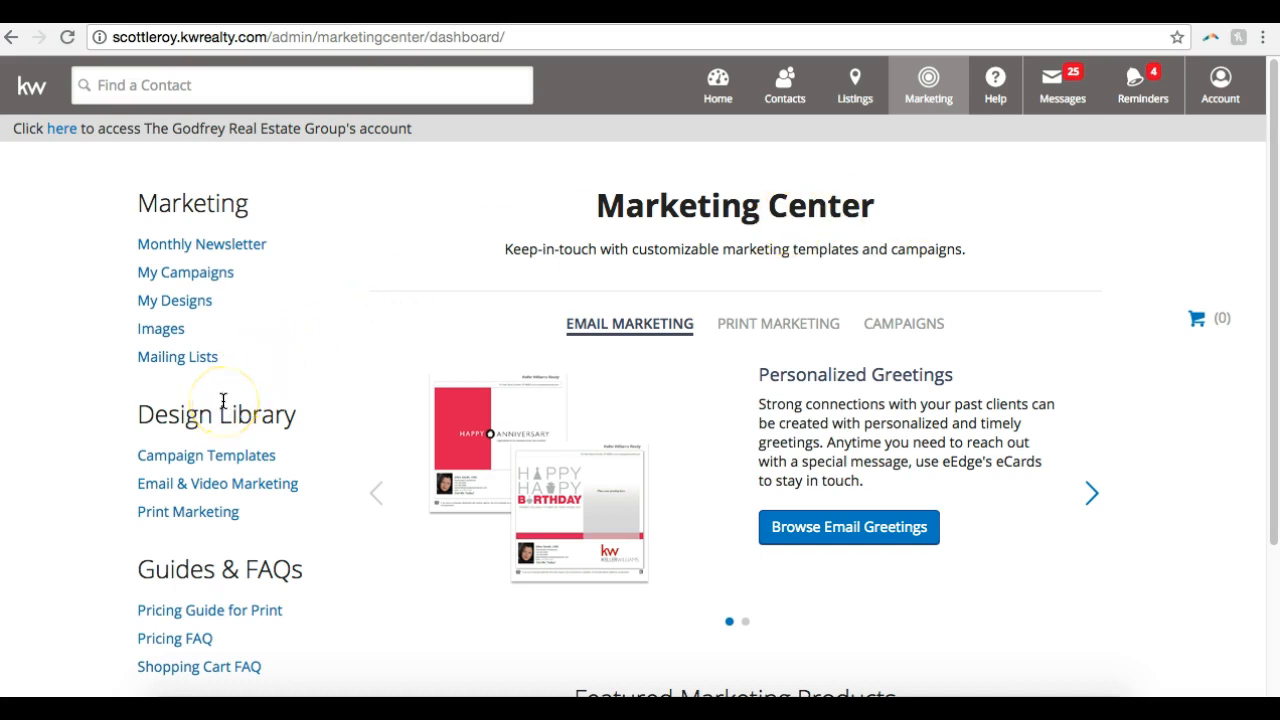
{"action": "left_click", "coordinate": [216, 485]}
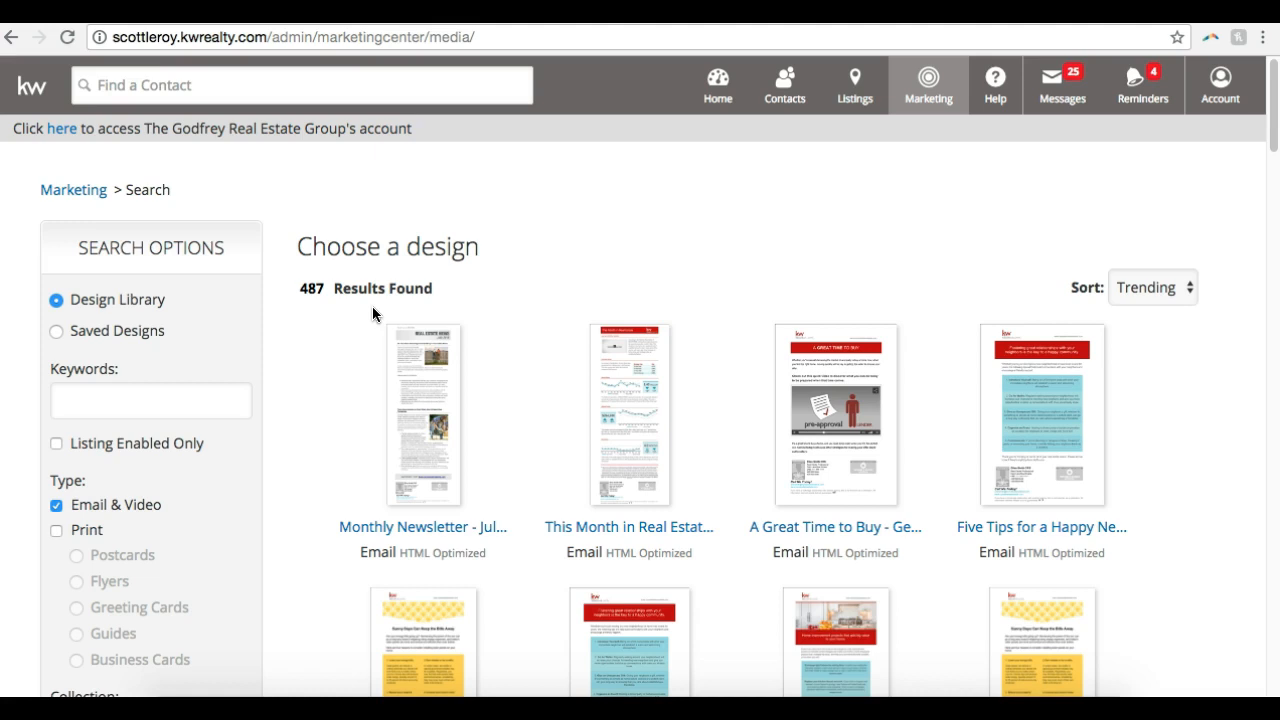
{"action": "scroll", "coordinate": [372, 308], "scroll_direction": "down", "scroll_amount": 1}
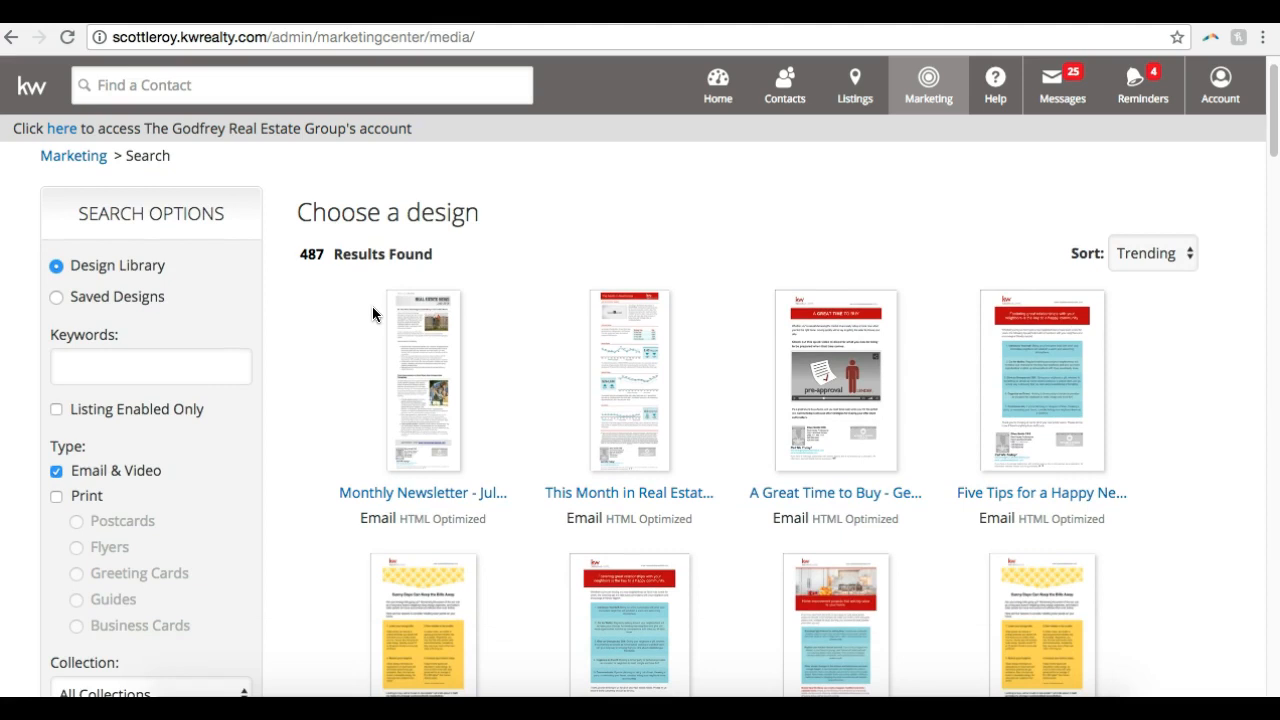
{"action": "scroll", "coordinate": [374, 321], "scroll_direction": "down", "scroll_amount": 1}
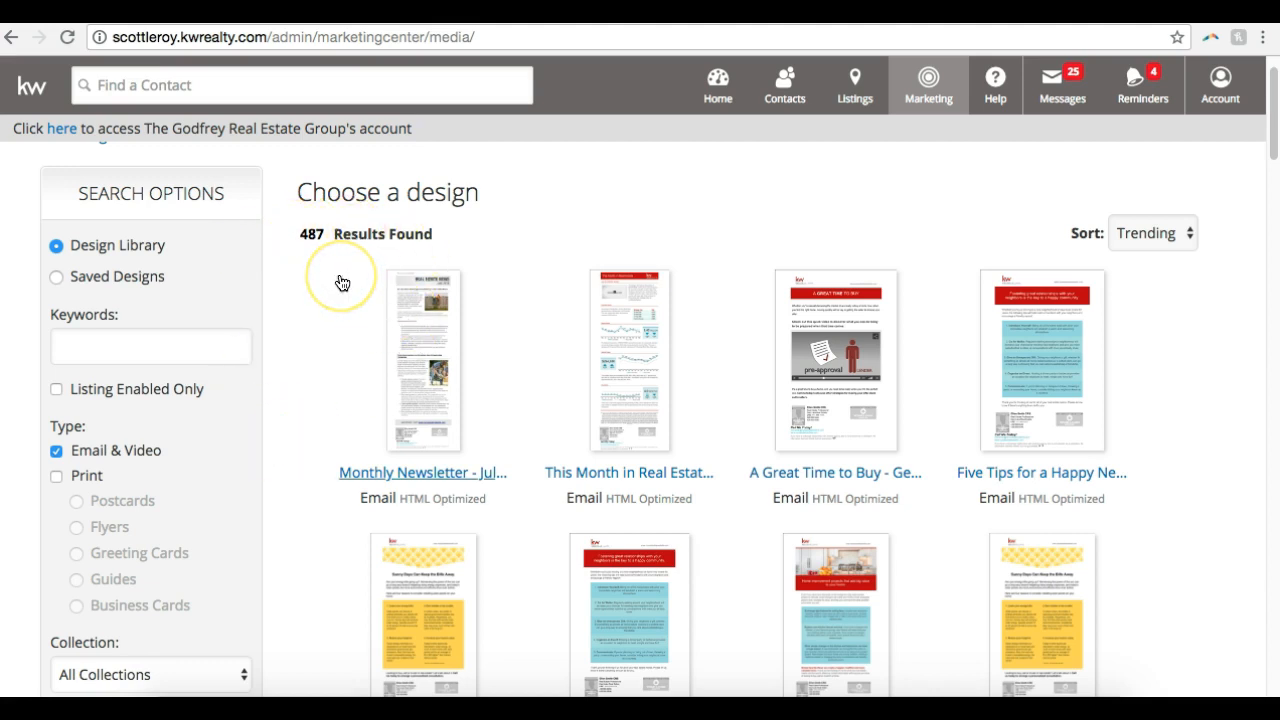
Look through the Saved Designs and return to the Design Library
{"action": "left_click", "coordinate": [80, 282]}
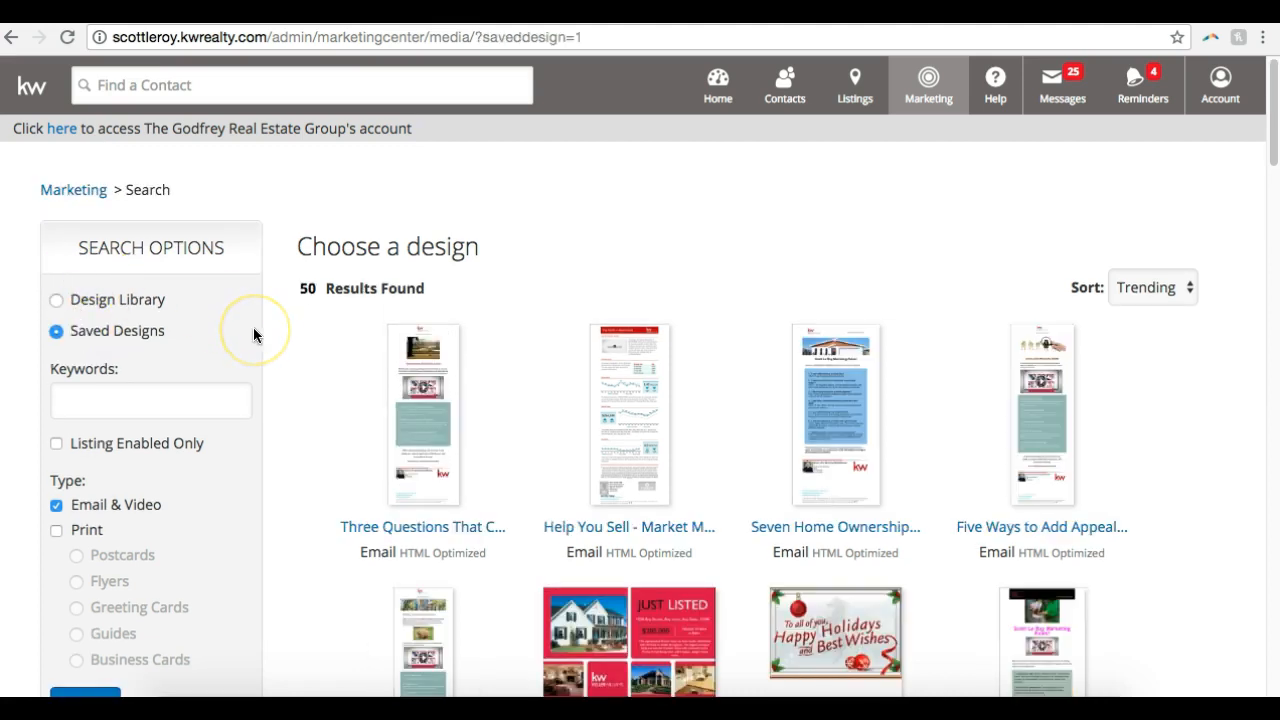
{"action": "scroll", "coordinate": [253, 328], "scroll_direction": "down", "scroll_amount": 4}
{"action": "scroll", "coordinate": [253, 328], "scroll_direction": "up", "scroll_amount": 4}
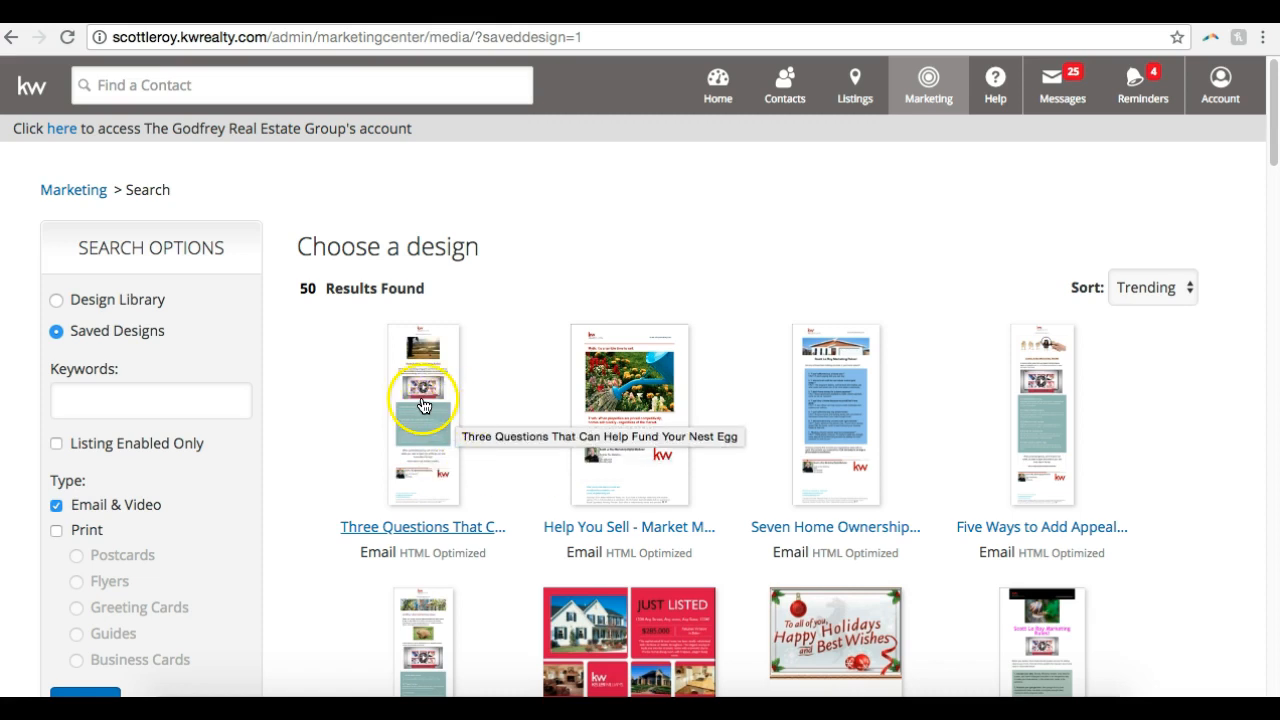
{"action": "left_click", "coordinate": [134, 298]}
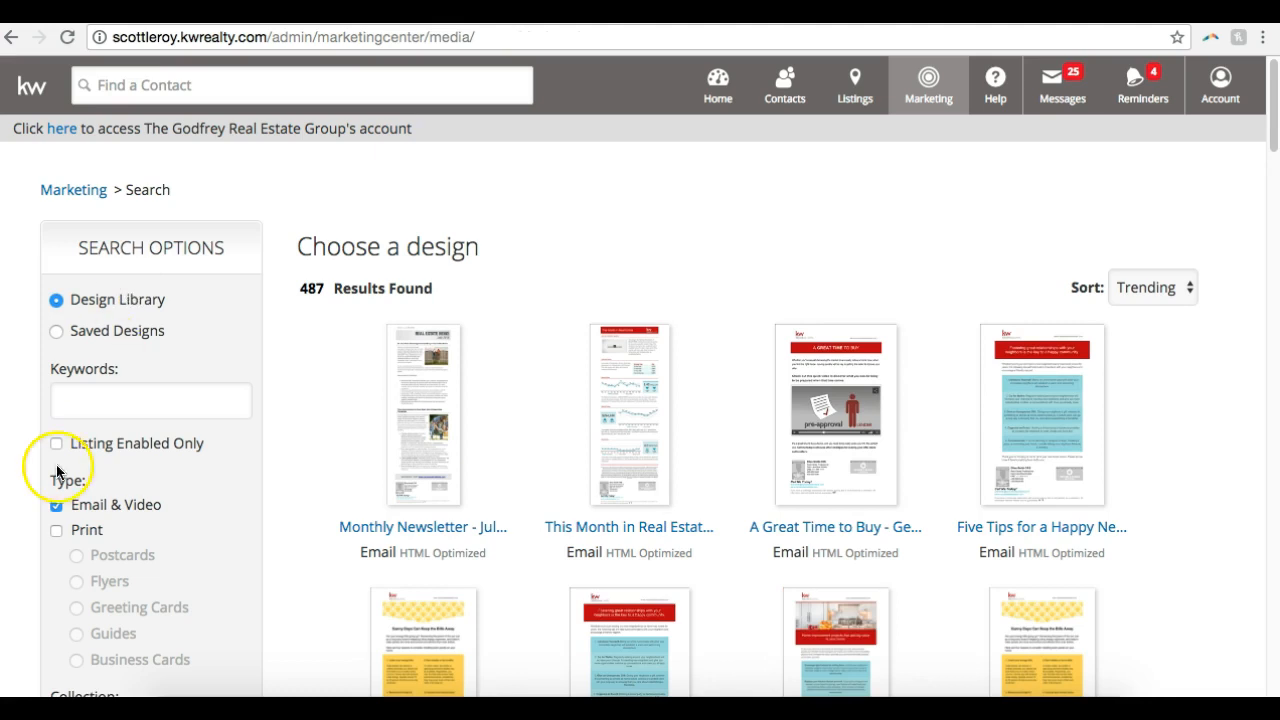
Check the design type filters and the available Collection options, keeping All Collections
{"action": "scroll", "coordinate": [57, 465], "scroll_direction": "down", "scroll_amount": 2}
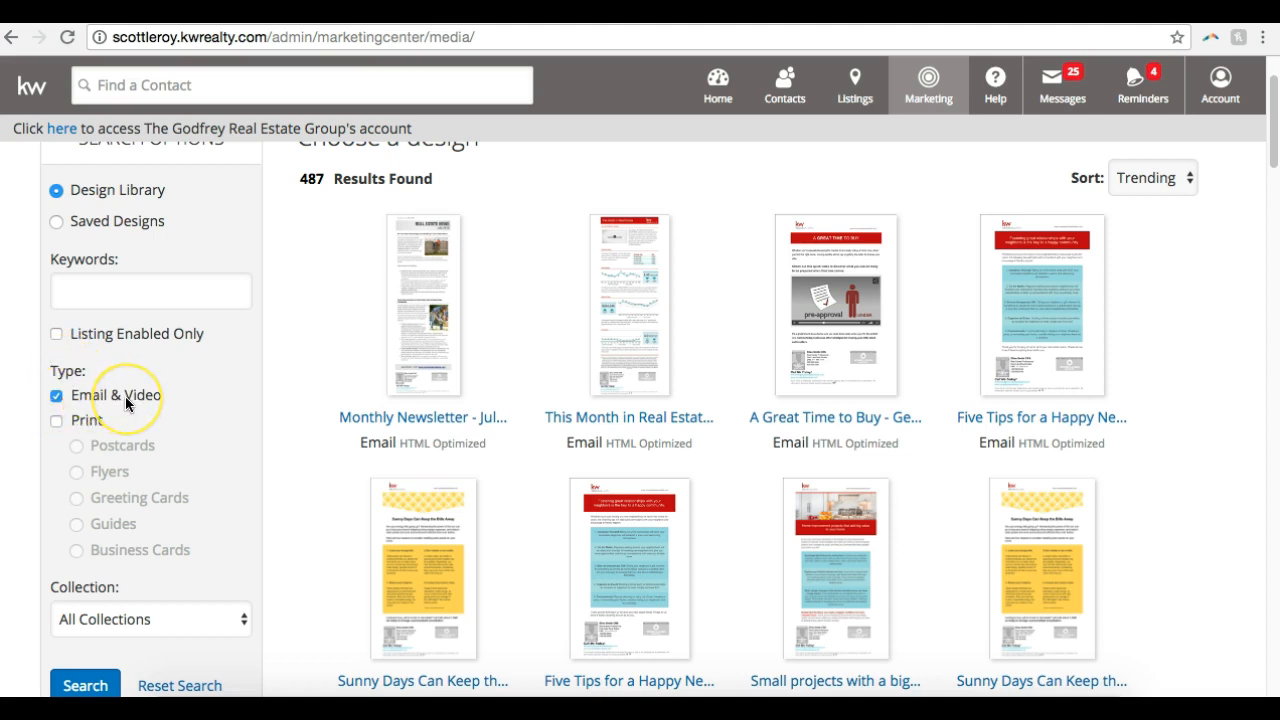
{"action": "scroll", "coordinate": [125, 396], "scroll_direction": "down", "scroll_amount": 1}
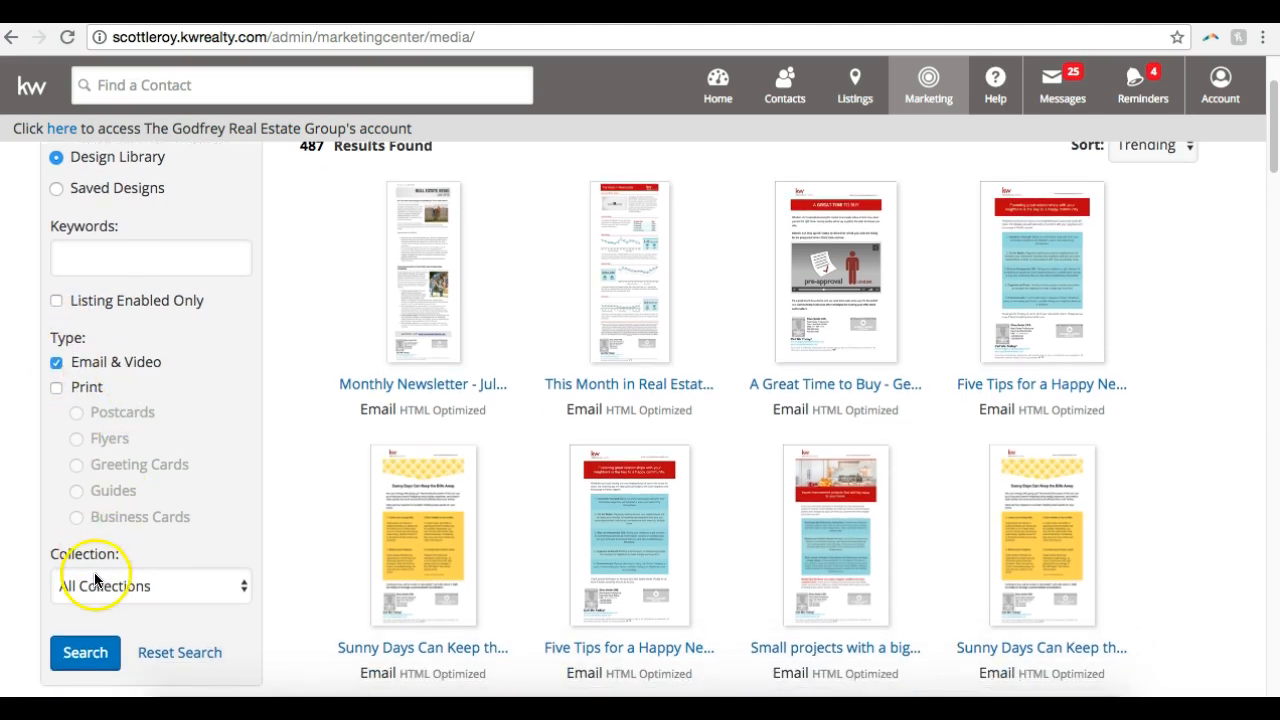
{"action": "left_click", "coordinate": [94, 580]}
{"action": "scroll", "coordinate": [112, 646], "scroll_direction": "down", "scroll_amount": 3}
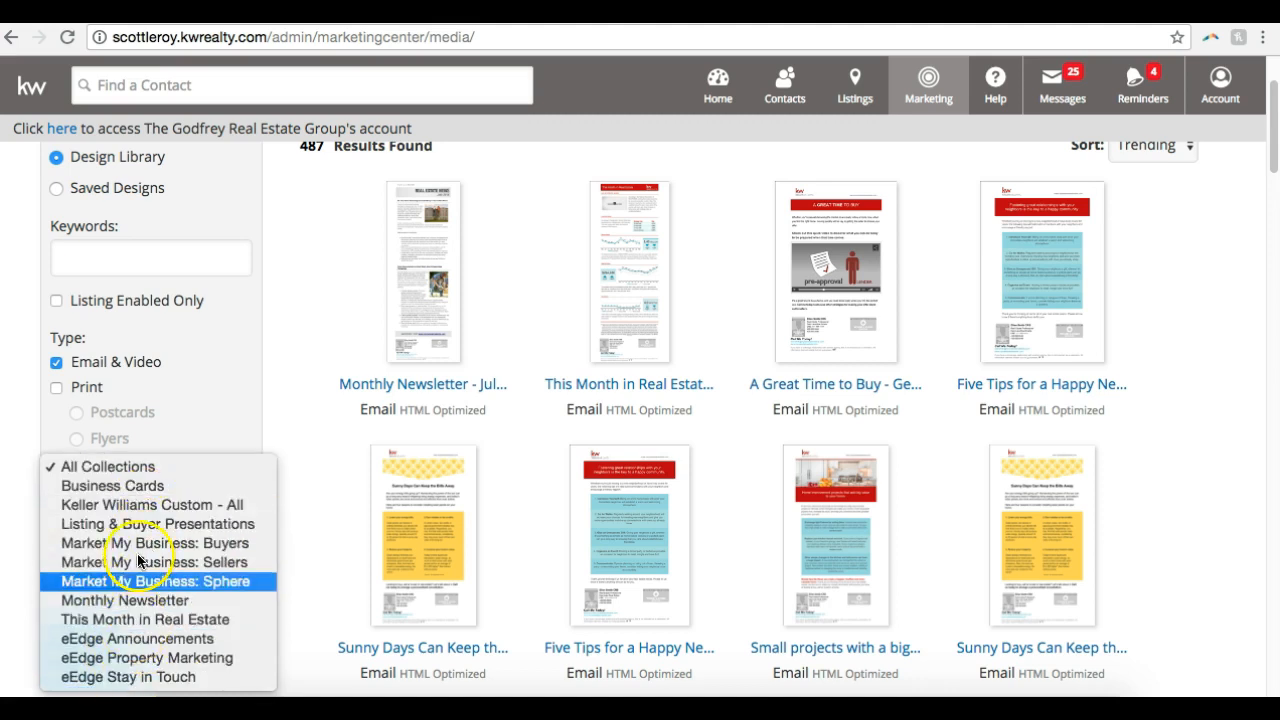
{"action": "left_click", "coordinate": [196, 441]}
{"action": "scroll", "coordinate": [117, 583], "scroll_direction": "up", "scroll_amount": 2}
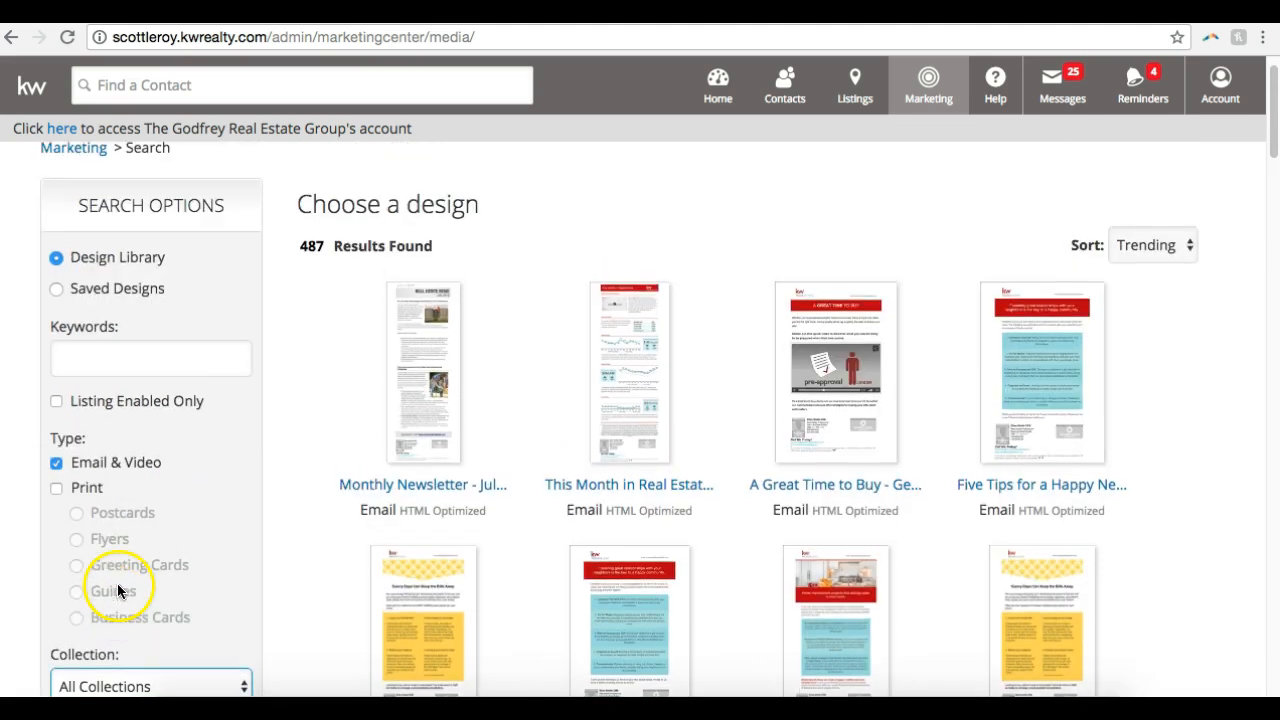
Search the email design library for the keyword "buyers" and browse the matching designs
{"action": "left_click", "coordinate": [130, 355]}
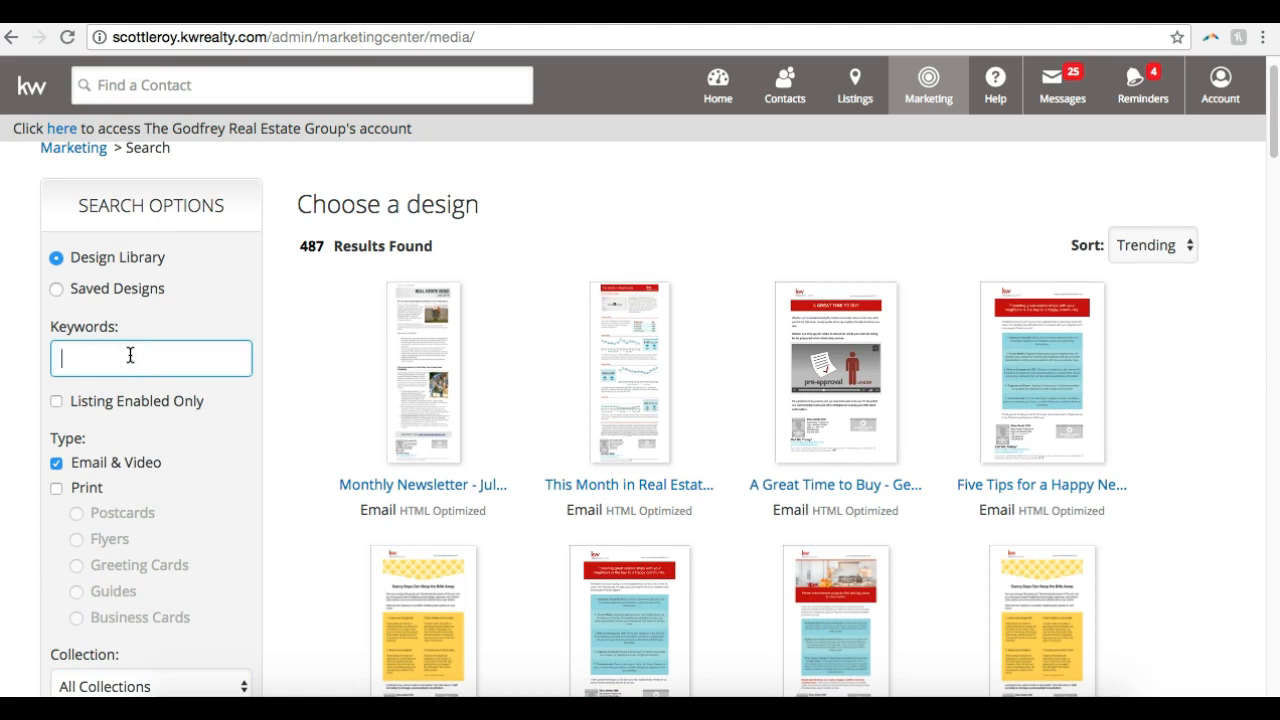
{"action": "type", "text": "buyer"}
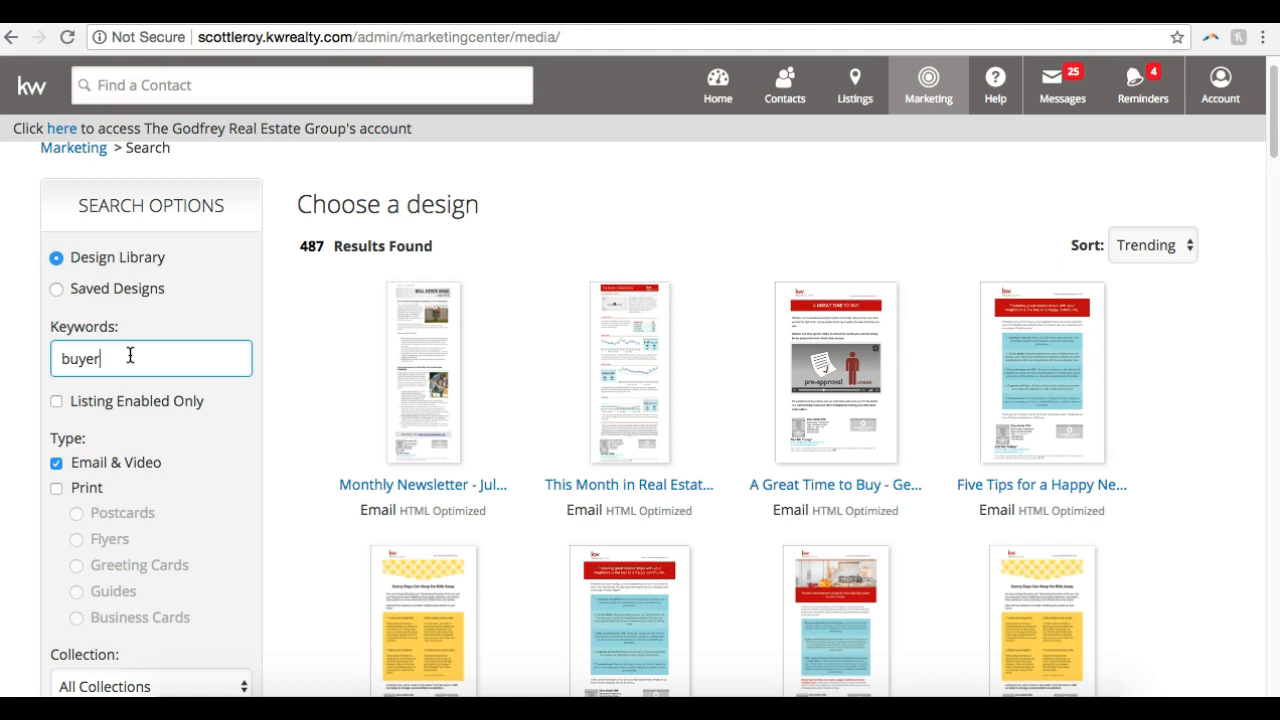
{"action": "type", "text": "s"}
{"action": "key", "text": "Return"}
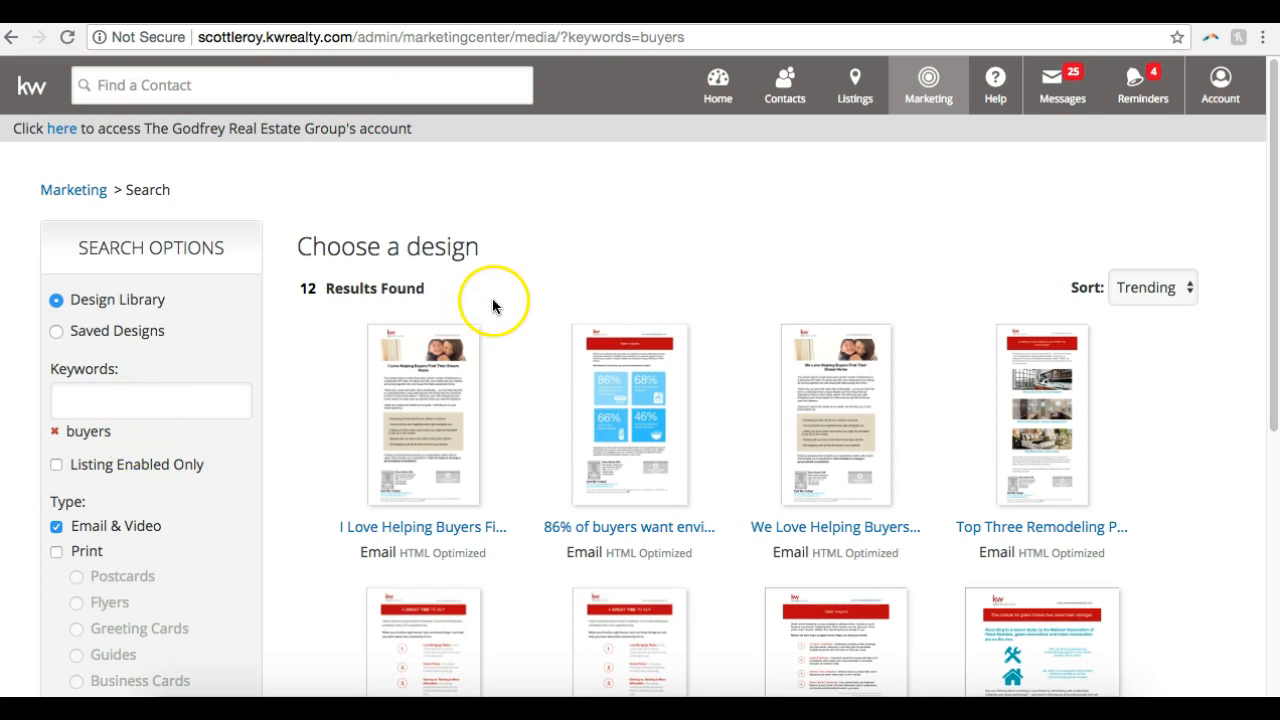
{"action": "scroll", "coordinate": [491, 303], "scroll_direction": "down", "scroll_amount": 5}
{"action": "scroll", "coordinate": [491, 323], "scroll_direction": "up", "scroll_amount": 5}
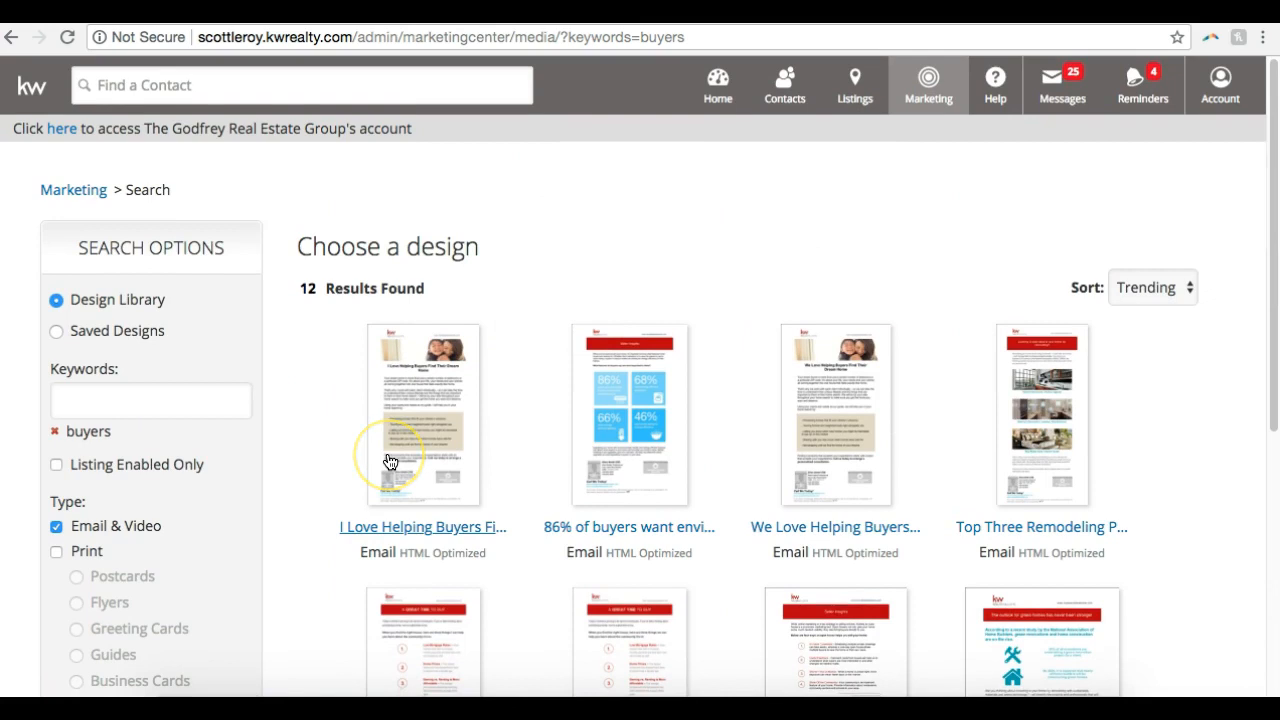
Replace the "buyers" keyword filter with "buyer" and browse the matching email designs
{"action": "left_click", "coordinate": [55, 433]}
{"action": "left_click", "coordinate": [130, 397]}
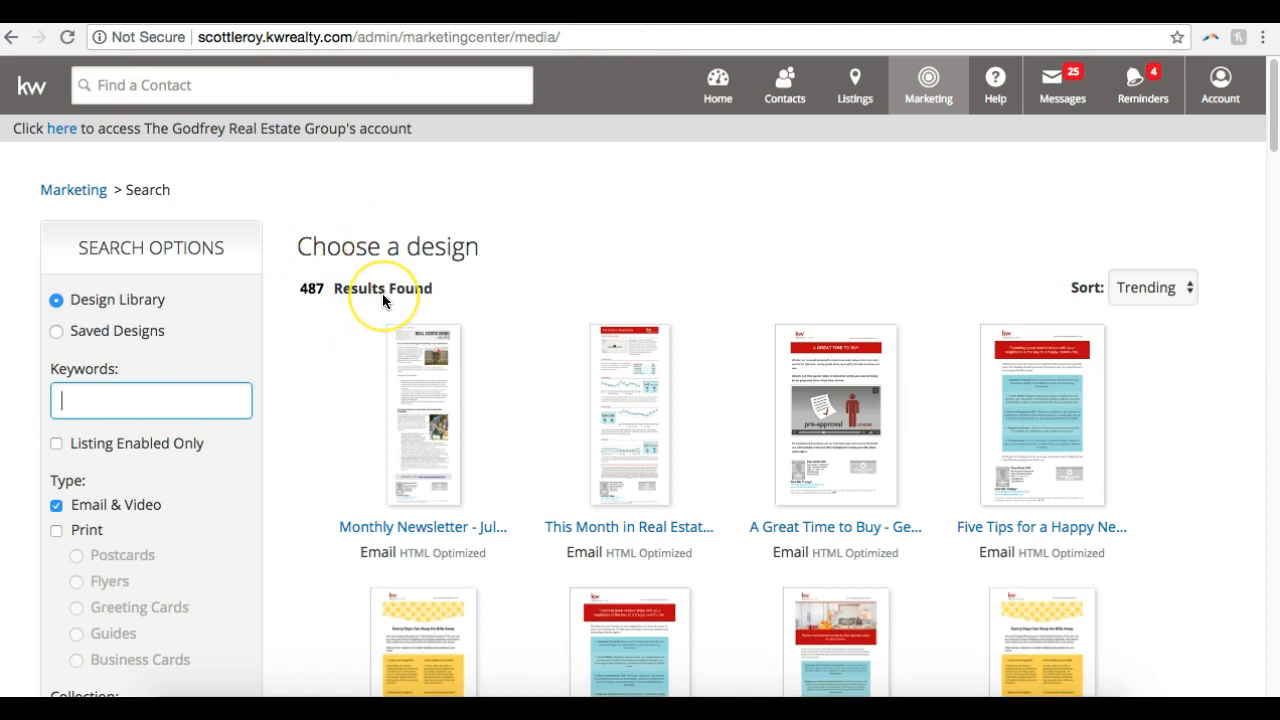
{"action": "type", "text": "buyer"}
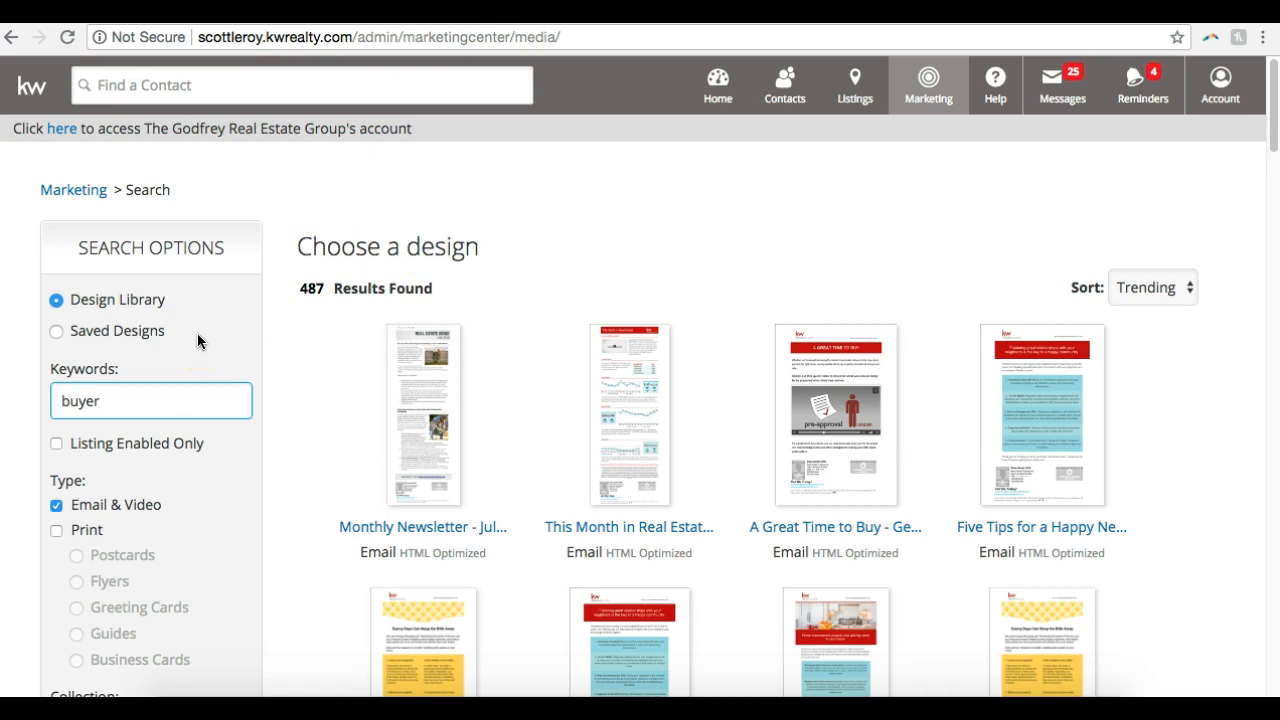
{"action": "key", "text": "Return"}
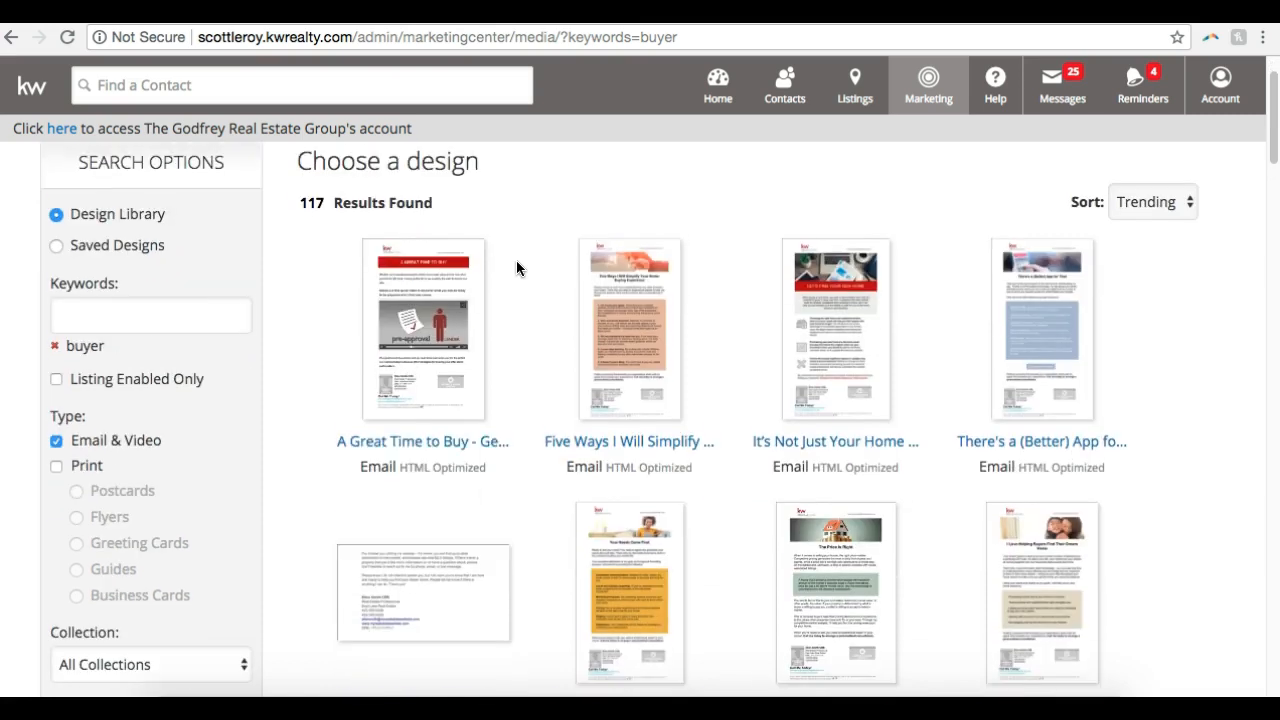
{"action": "scroll", "coordinate": [517, 268], "scroll_direction": "down", "scroll_amount": 3}
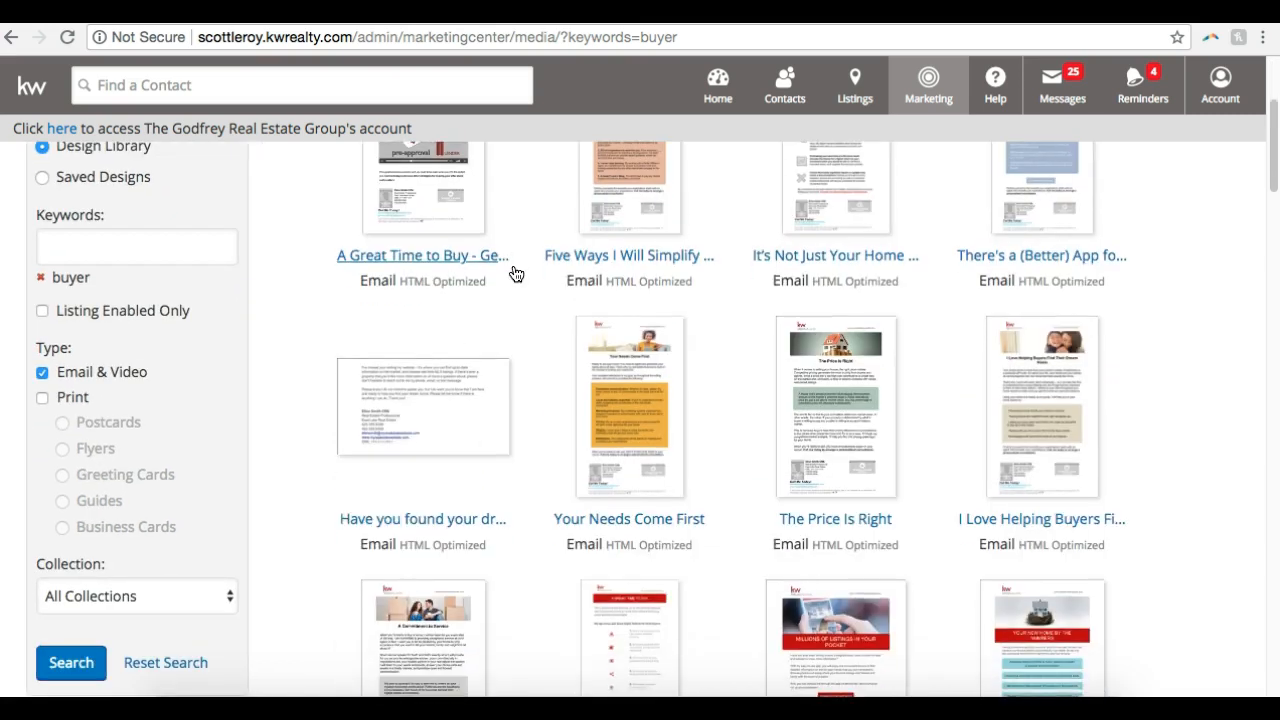
{"action": "scroll", "coordinate": [516, 274], "scroll_direction": "up", "scroll_amount": 2}
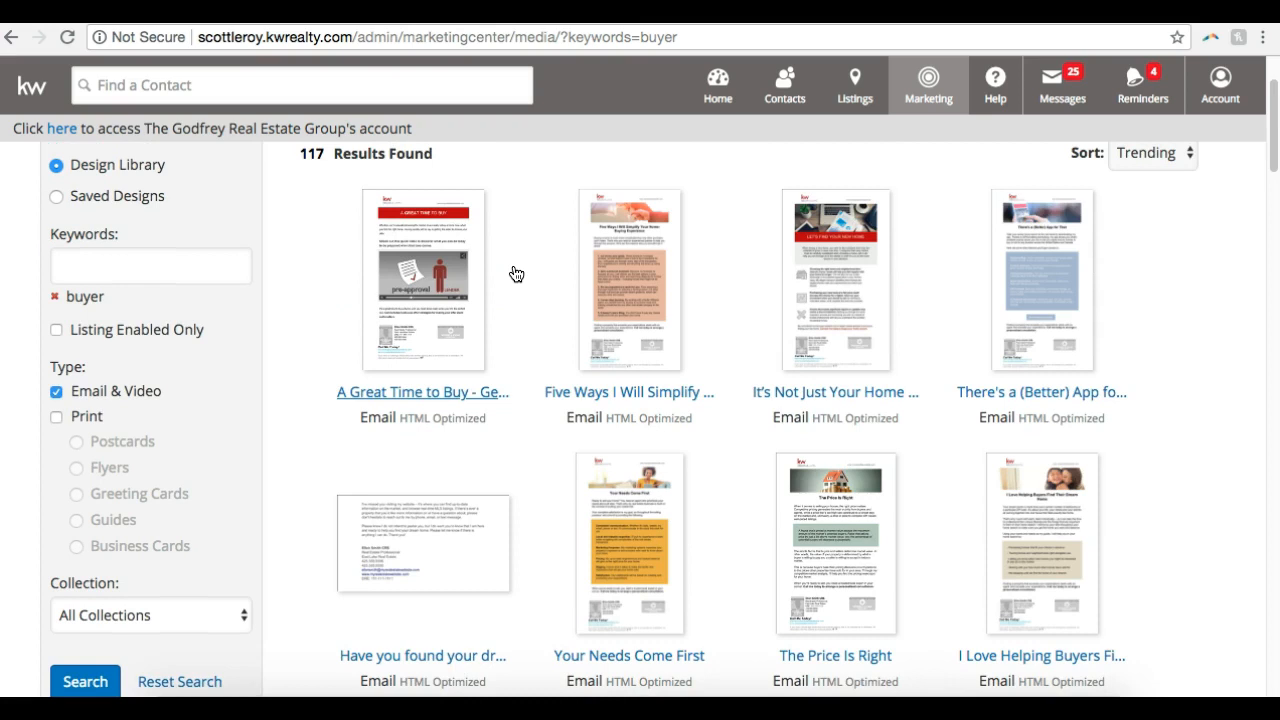
Open the "Five Ways I Will Simplify Your Home-Buying Experience" email design and review its content
{"action": "left_click", "coordinate": [642, 323]}
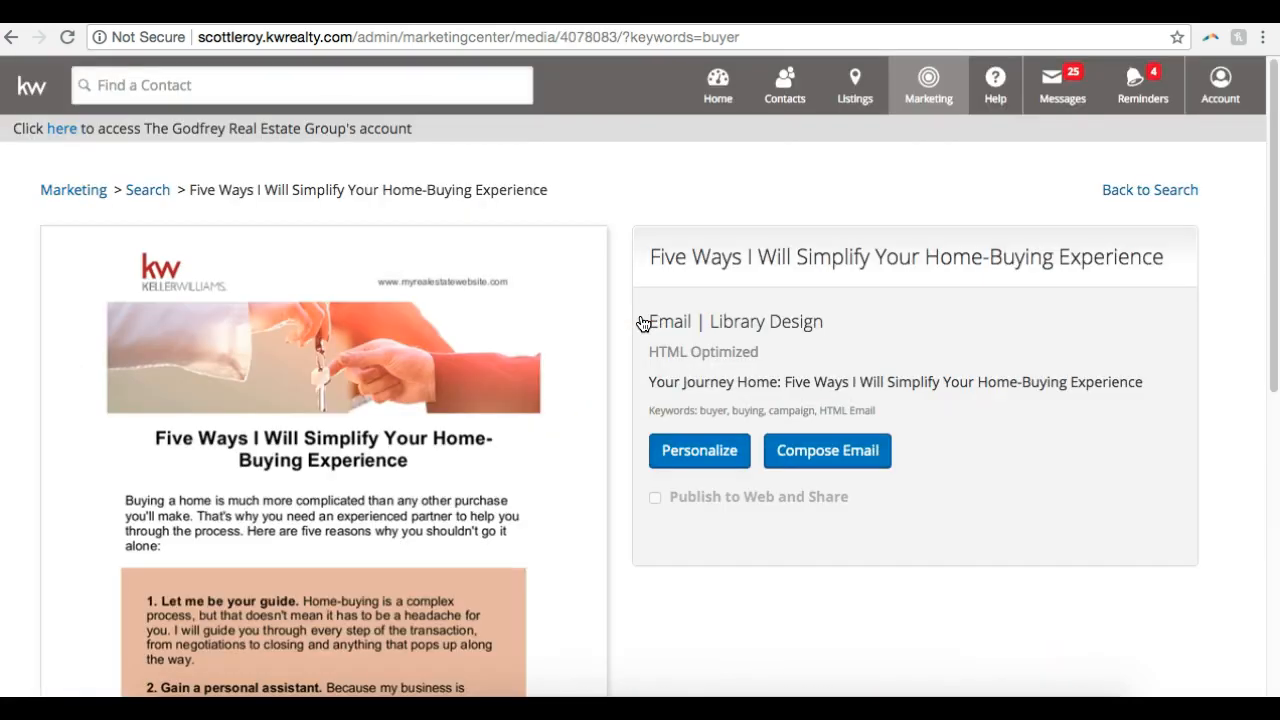
{"action": "scroll", "coordinate": [642, 323], "scroll_direction": "down", "scroll_amount": 5}
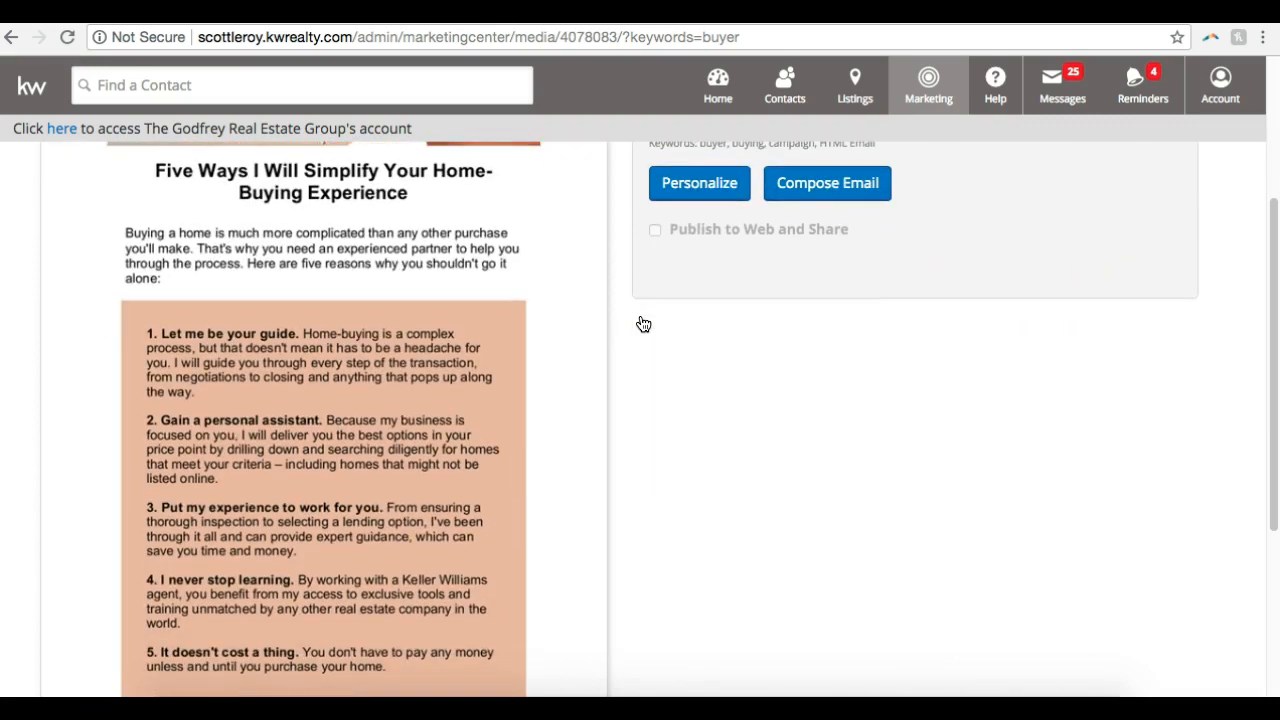
{"action": "scroll", "coordinate": [643, 324], "scroll_direction": "down", "scroll_amount": 8}
{"action": "scroll", "coordinate": [643, 324], "scroll_direction": "up", "scroll_amount": 8}
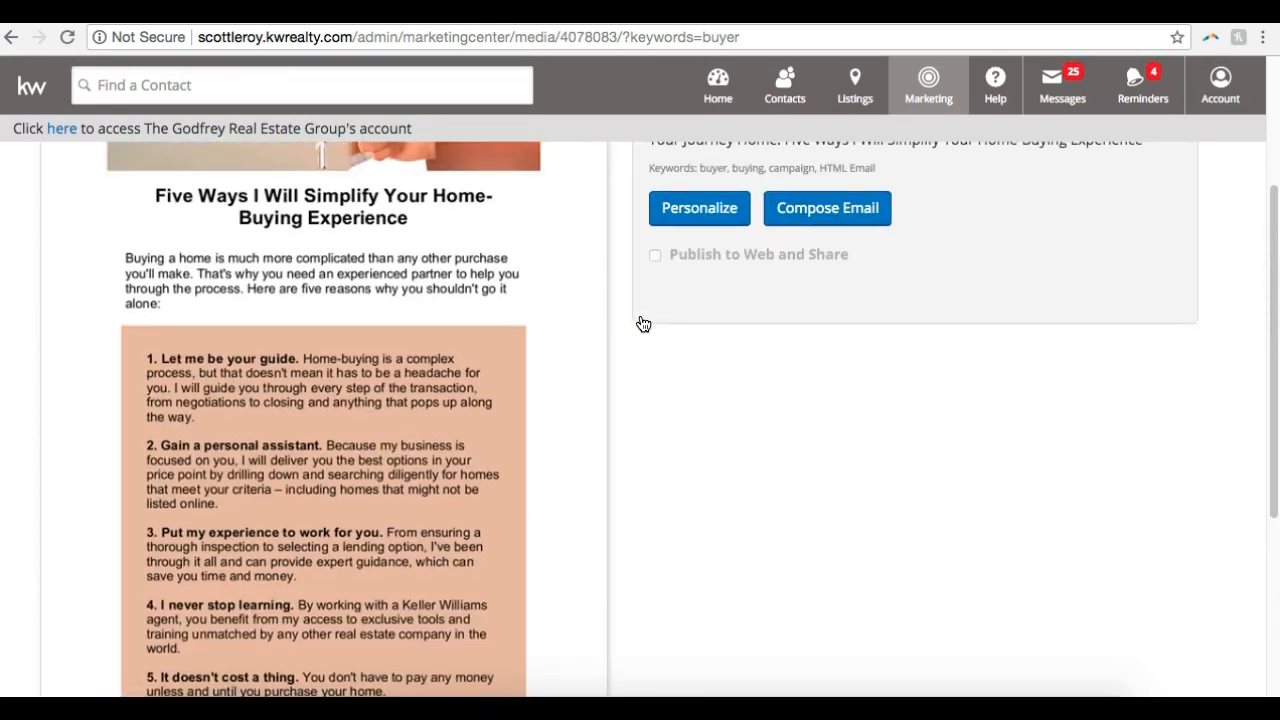
Open the "Five Ways I Will Simplify Your Home-Buying Experience" design for personalization and look over its editable content
{"action": "scroll", "coordinate": [643, 324], "scroll_direction": "up", "scroll_amount": 4}
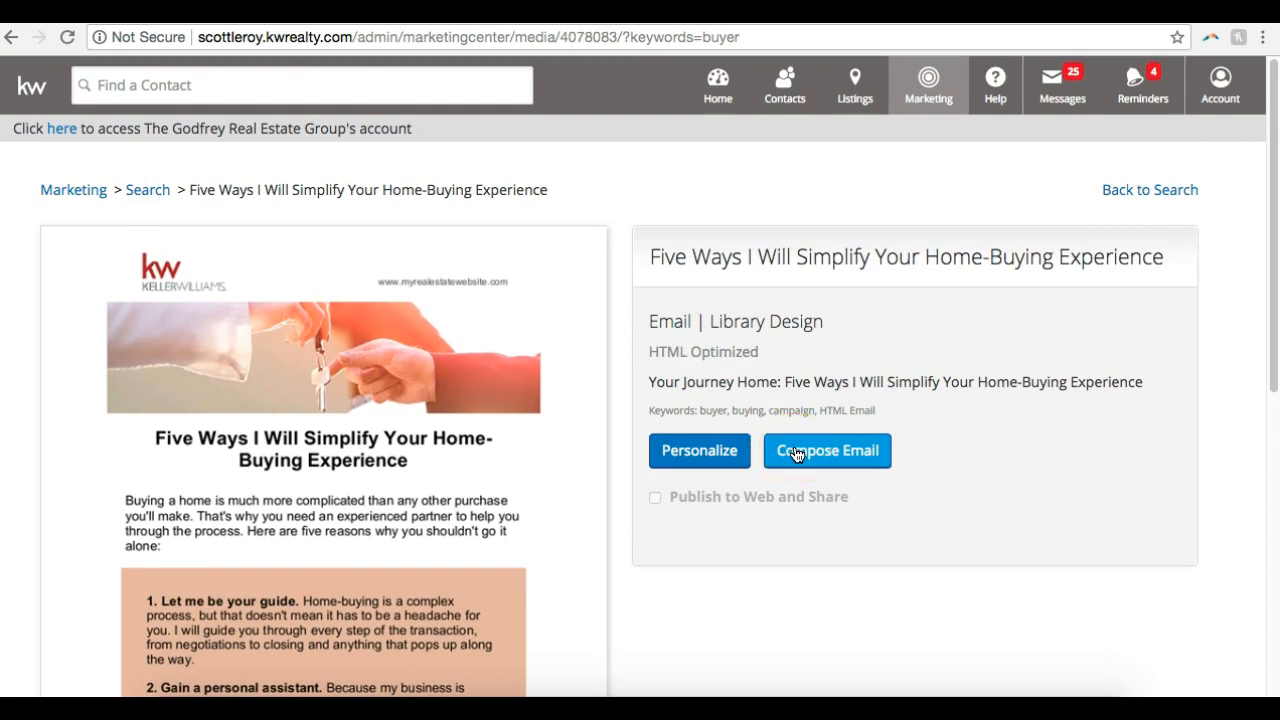
{"action": "left_click", "coordinate": [697, 452]}
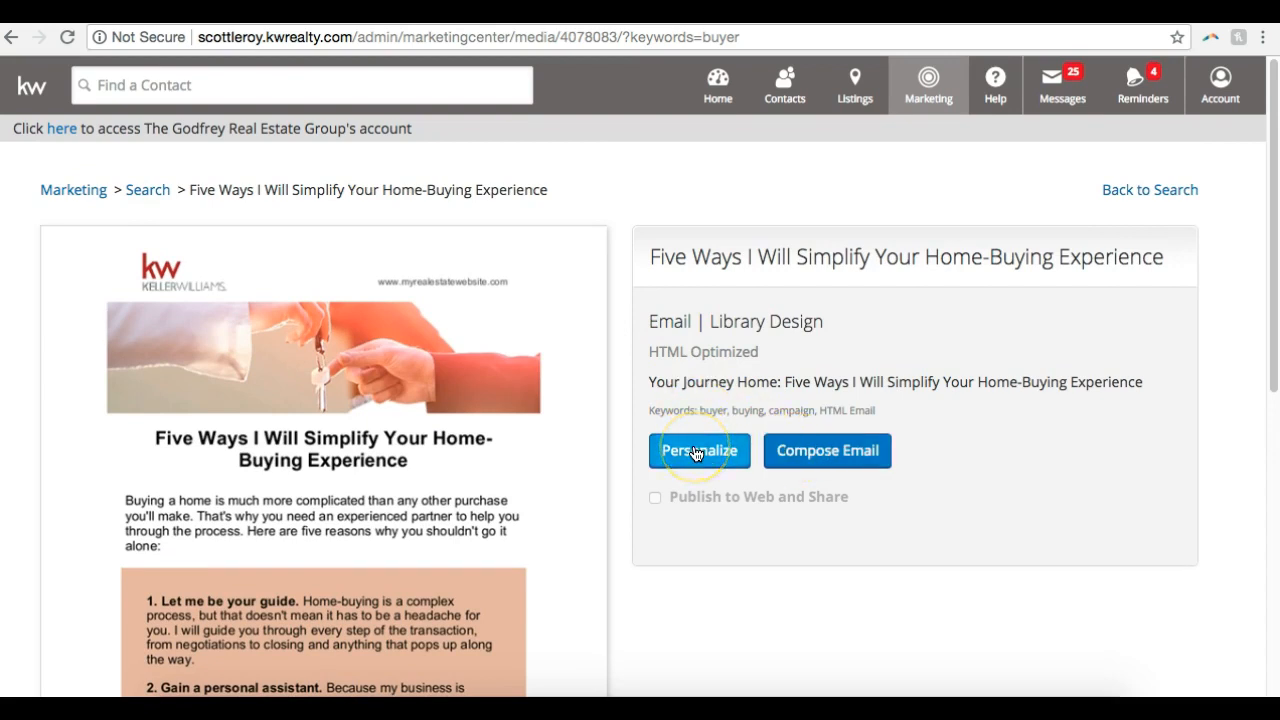
{"action": "left_click", "coordinate": [697, 452]}
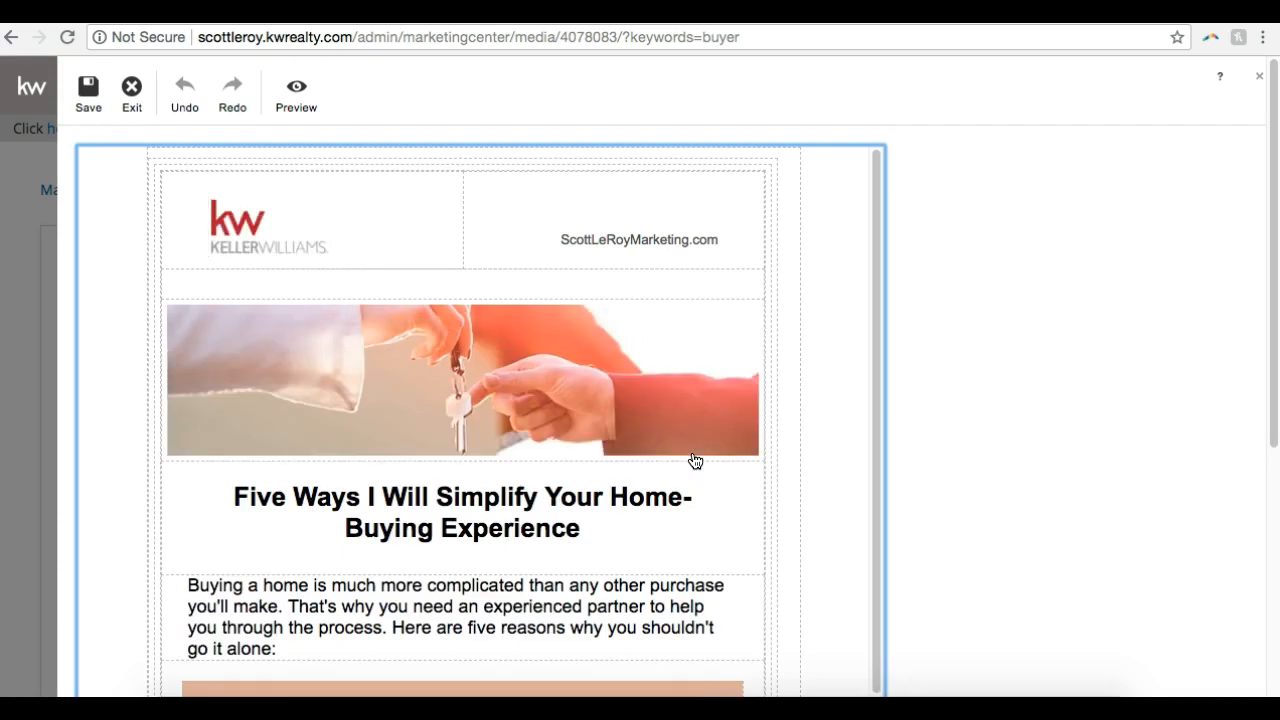
{"action": "scroll", "coordinate": [735, 425], "scroll_direction": "down", "scroll_amount": 10}
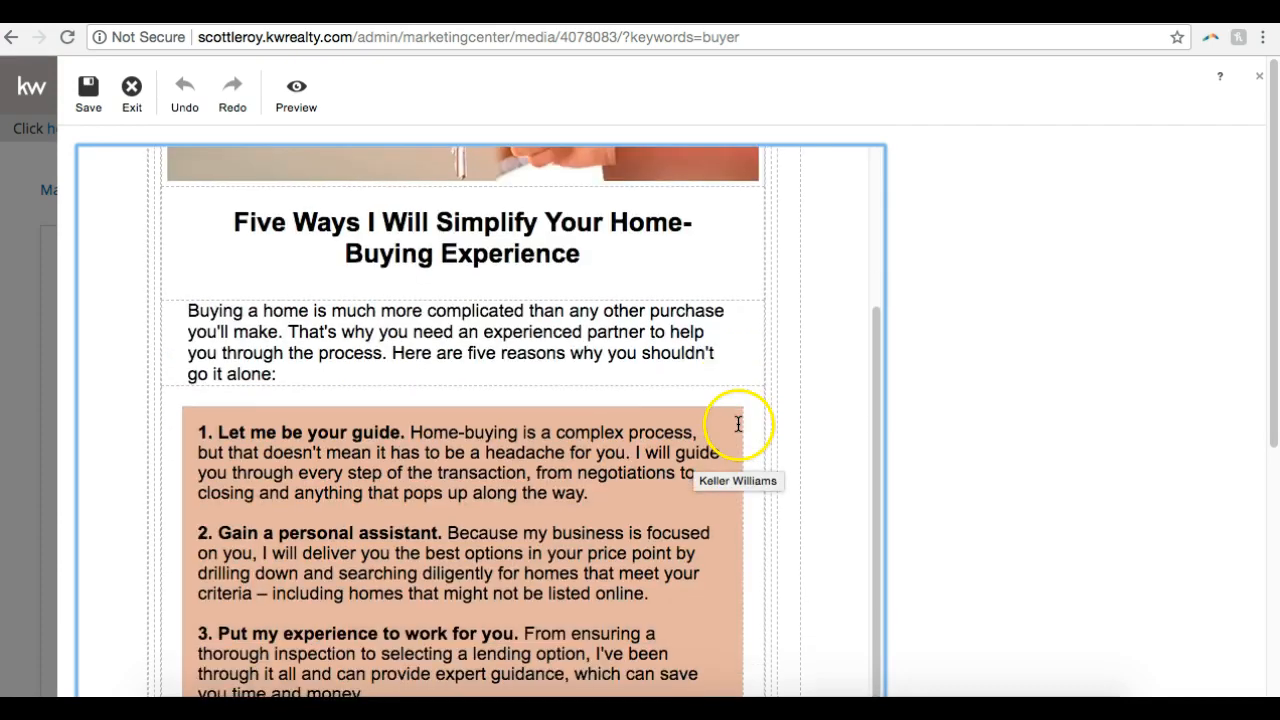
{"action": "scroll", "coordinate": [729, 436], "scroll_direction": "up", "scroll_amount": 10}
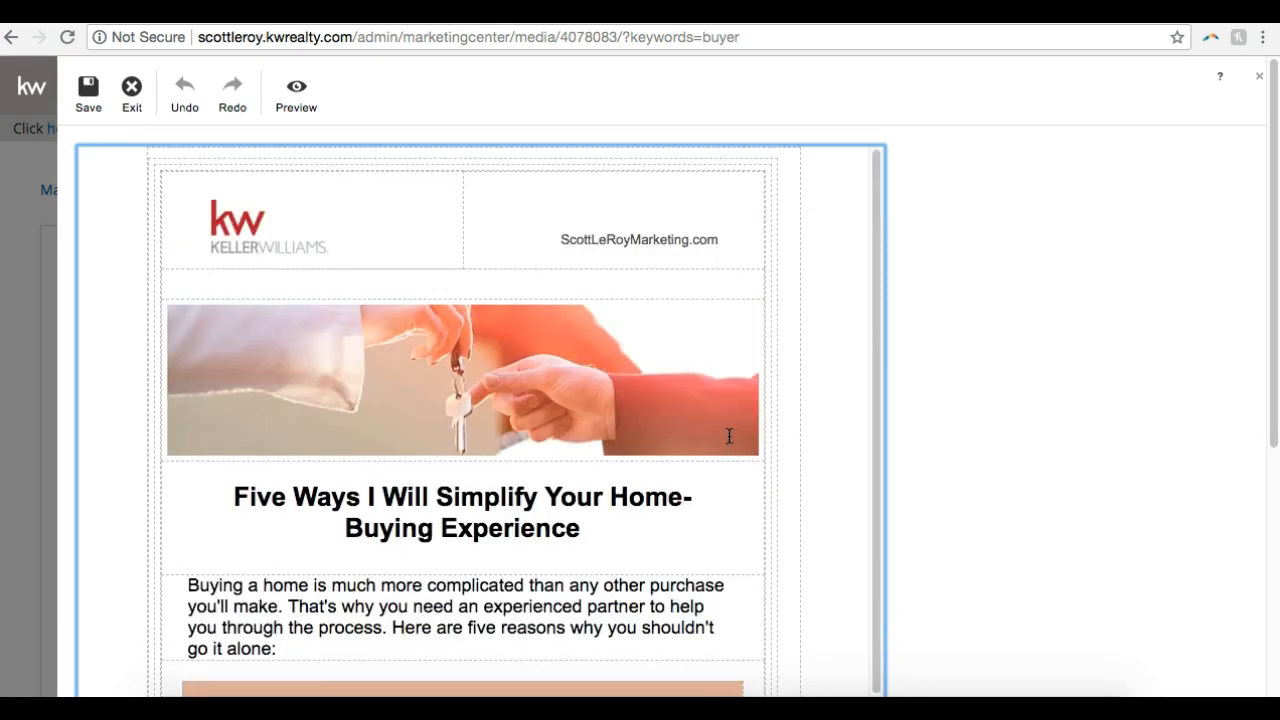
Replace the email's headline with "I love SLM Webinars!"
{"action": "left_click", "coordinate": [603, 532]}
{"action": "left_click_drag", "start_coordinate": [580, 527], "coordinate": [314, 486]}
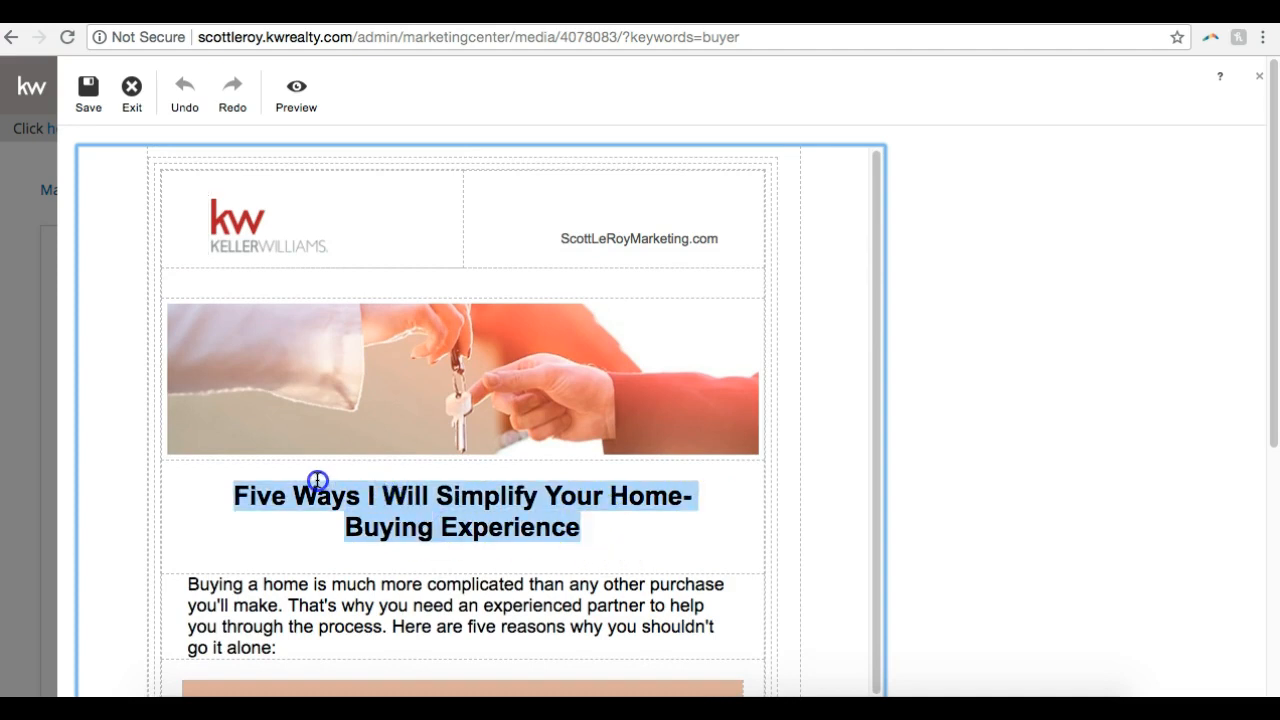
{"action": "key", "text": "BackSpace"}
{"action": "type", "text": "I love SLM Webinars!"}
Replace the header photo with the Gorilla picture from the stock Animals images, trying the Duckling picture first
{"action": "left_click", "coordinate": [443, 420]}
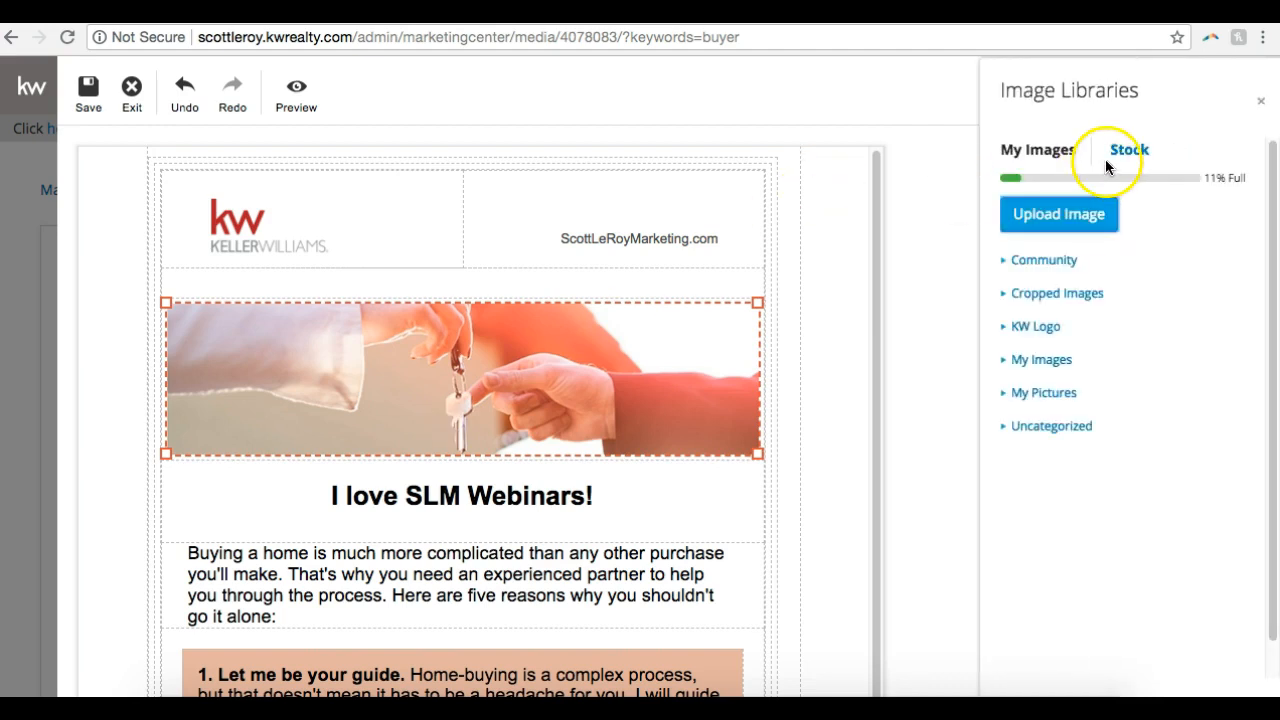
{"action": "left_click", "coordinate": [1124, 156]}
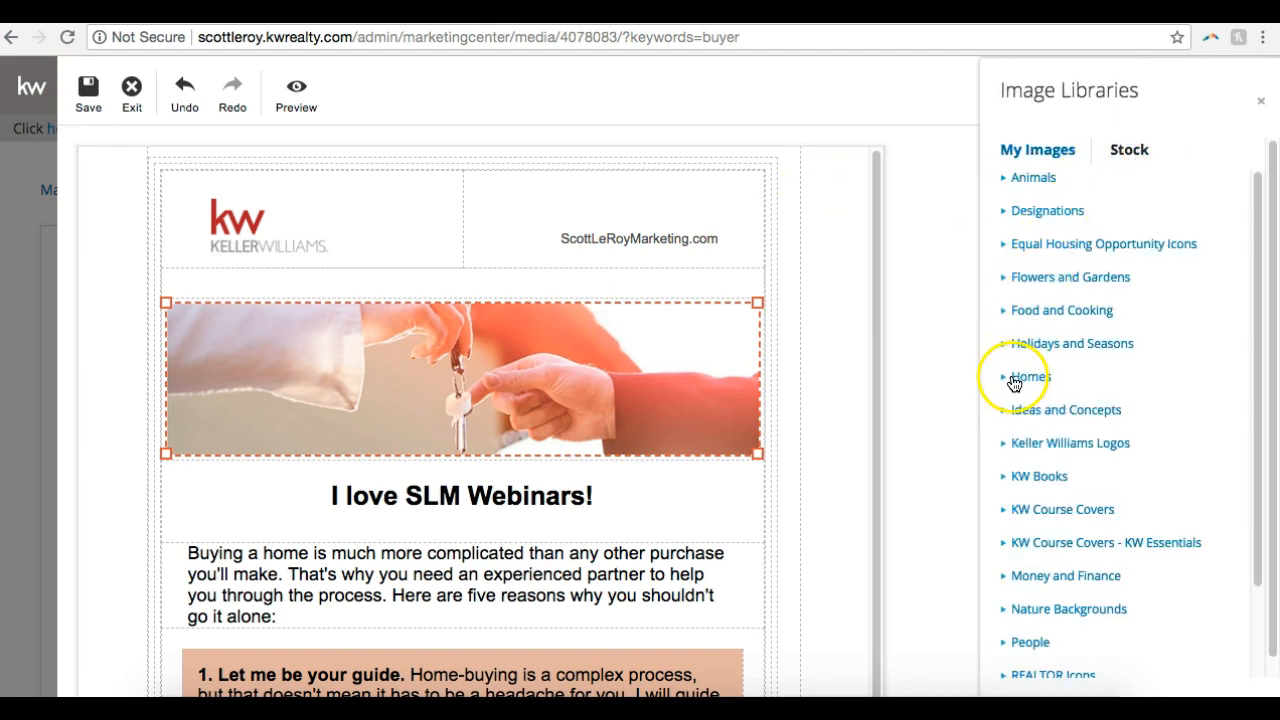
{"action": "scroll", "coordinate": [1155, 262], "scroll_direction": "down", "scroll_amount": 1}
{"action": "left_click", "coordinate": [1040, 174]}
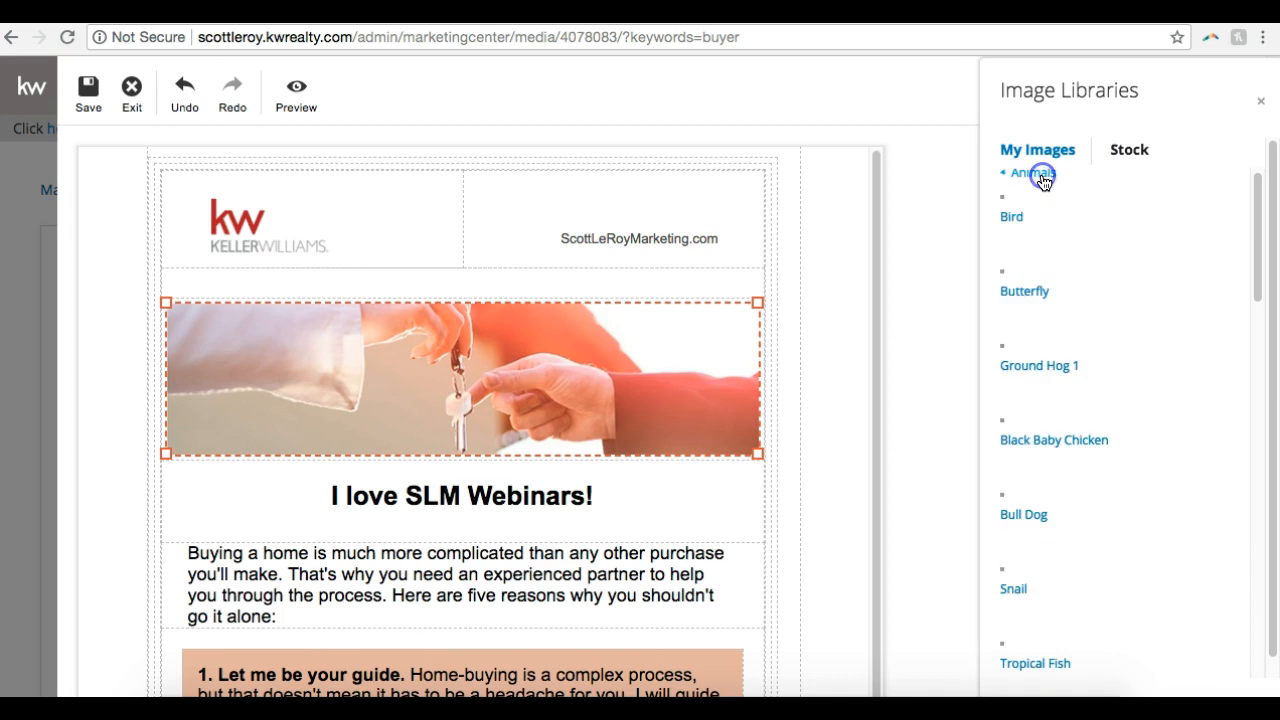
{"action": "scroll", "coordinate": [1080, 390], "scroll_direction": "down", "scroll_amount": 3}
{"action": "scroll", "coordinate": [1075, 392], "scroll_direction": "down", "scroll_amount": 3}
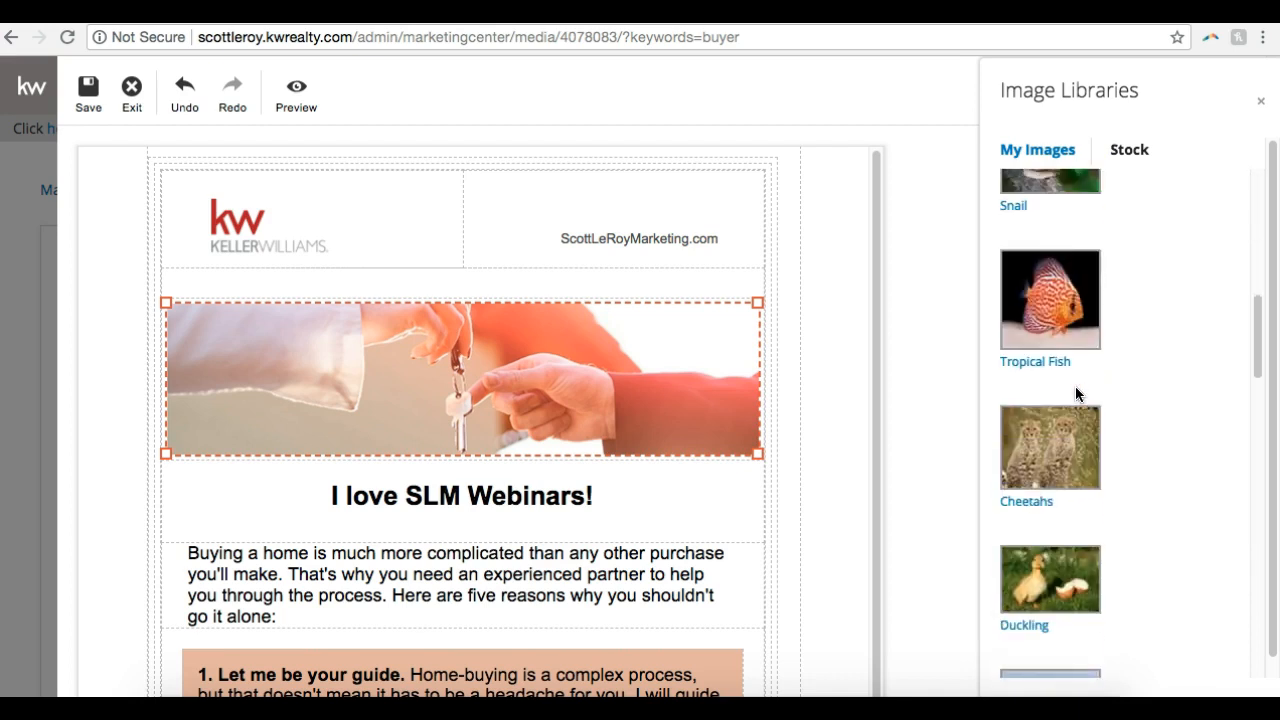
{"action": "scroll", "coordinate": [1075, 392], "scroll_direction": "down", "scroll_amount": 3}
{"action": "left_click", "coordinate": [1068, 289]}
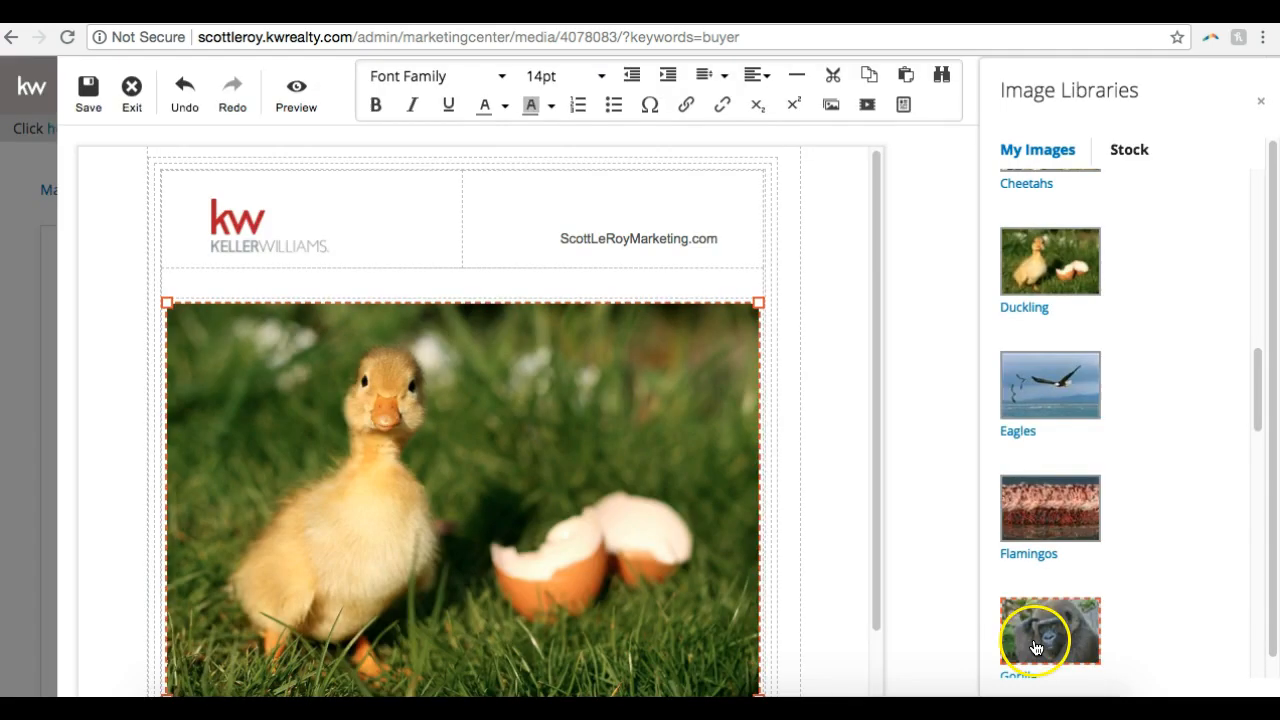
{"action": "left_click", "coordinate": [1034, 636]}
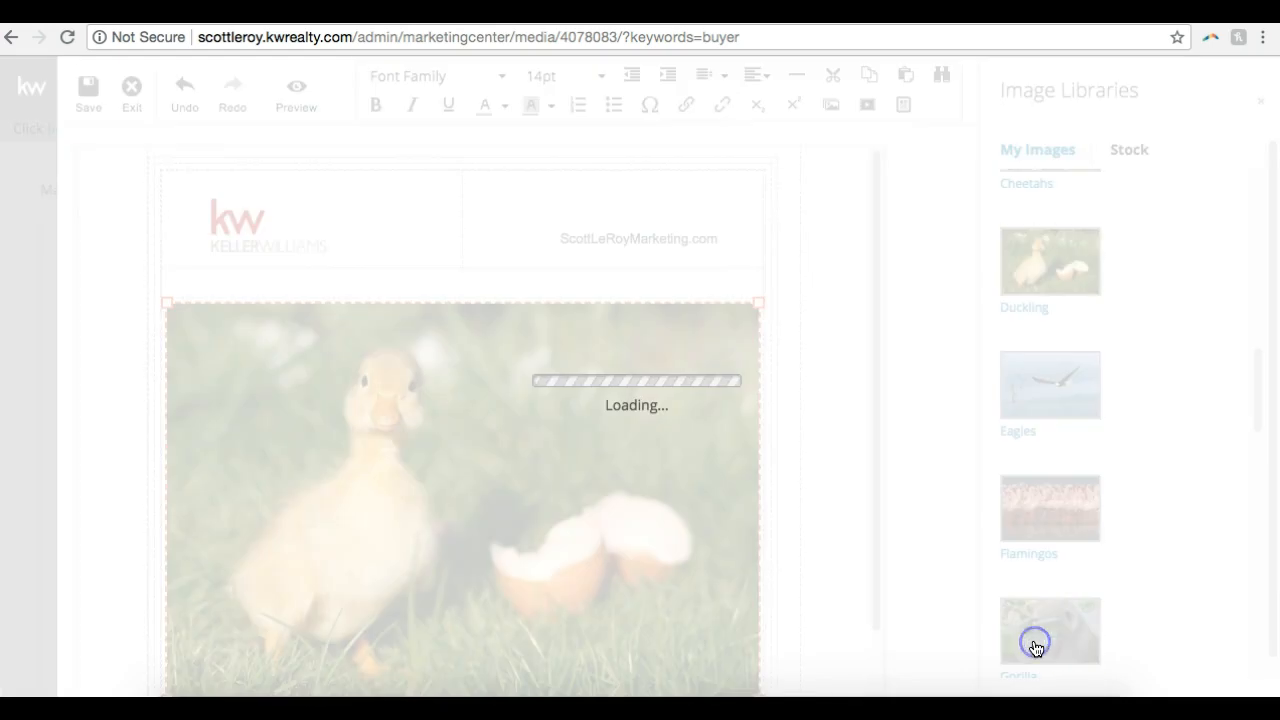
Shrink the gorilla picture proportionally to about three quarters of its width and check the email's layout
{"action": "scroll", "coordinate": [730, 374], "scroll_direction": "down", "scroll_amount": 2}
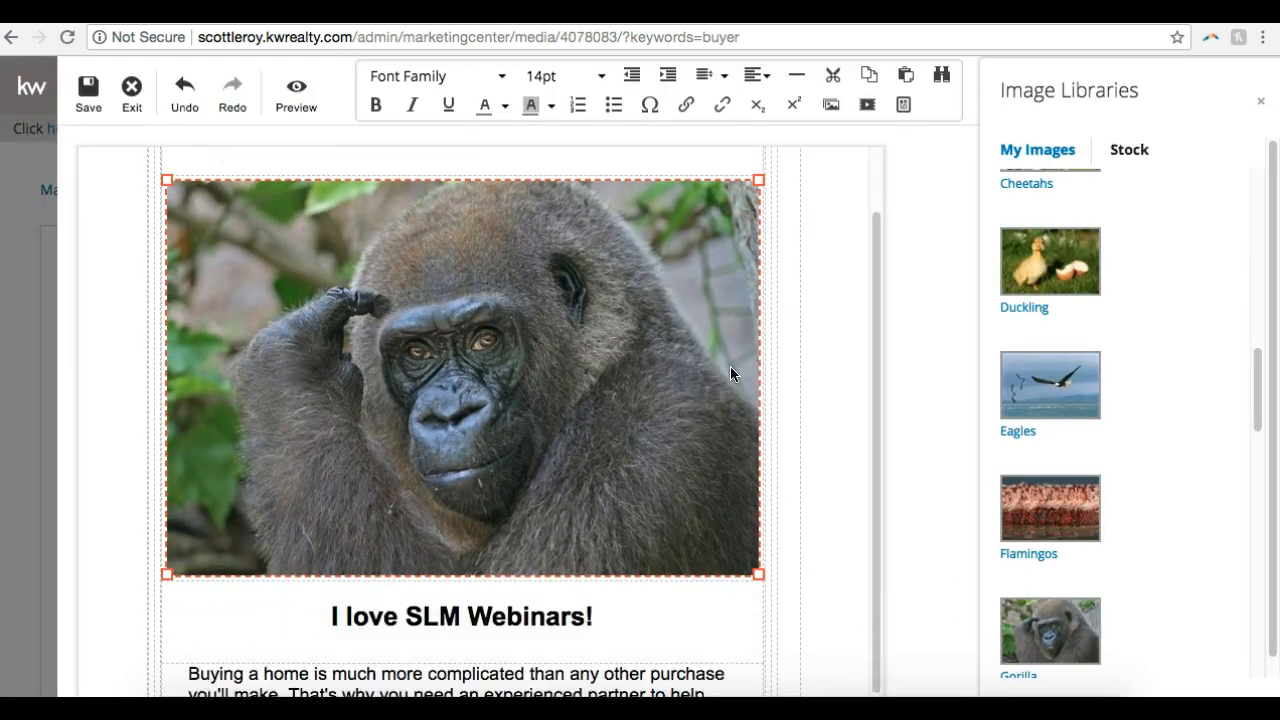
{"action": "left_click_drag", "start_coordinate": [760, 572], "coordinate": [634, 470]}
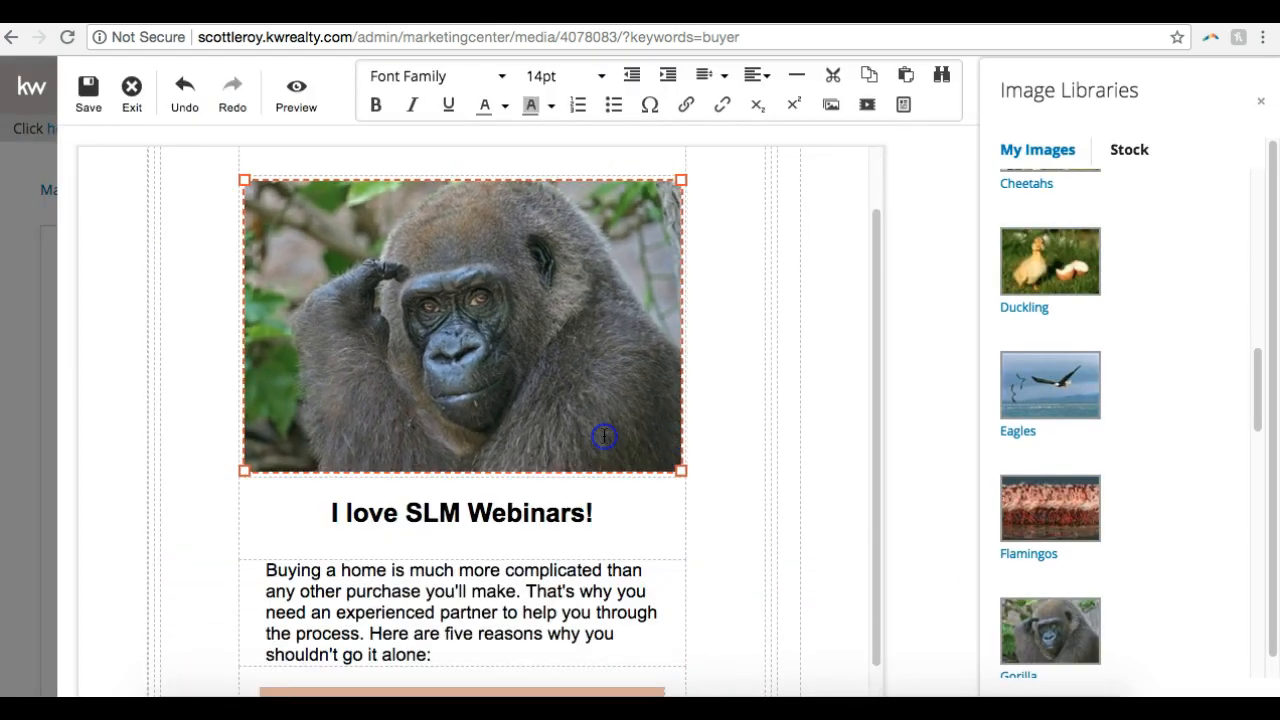
{"action": "scroll", "coordinate": [768, 389], "scroll_direction": "up", "scroll_amount": 2}
{"action": "scroll", "coordinate": [768, 389], "scroll_direction": "down", "scroll_amount": 3}
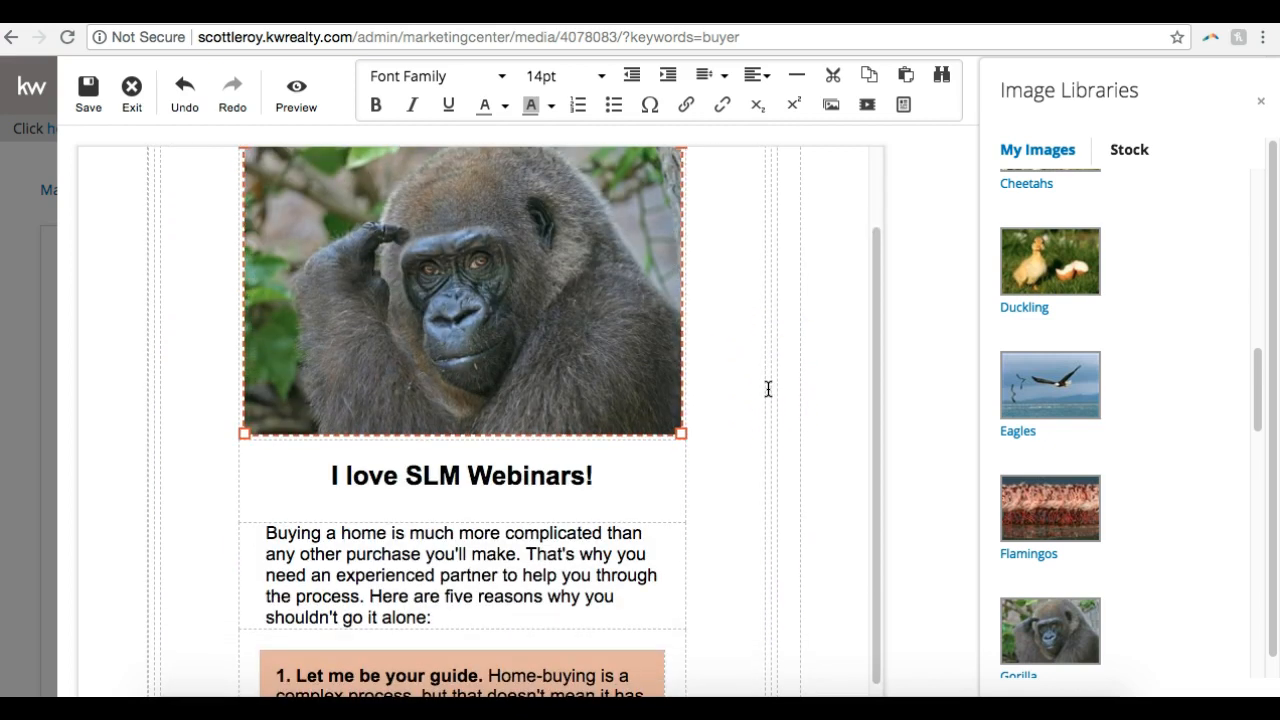
{"action": "scroll", "coordinate": [768, 389], "scroll_direction": "down", "scroll_amount": 8}
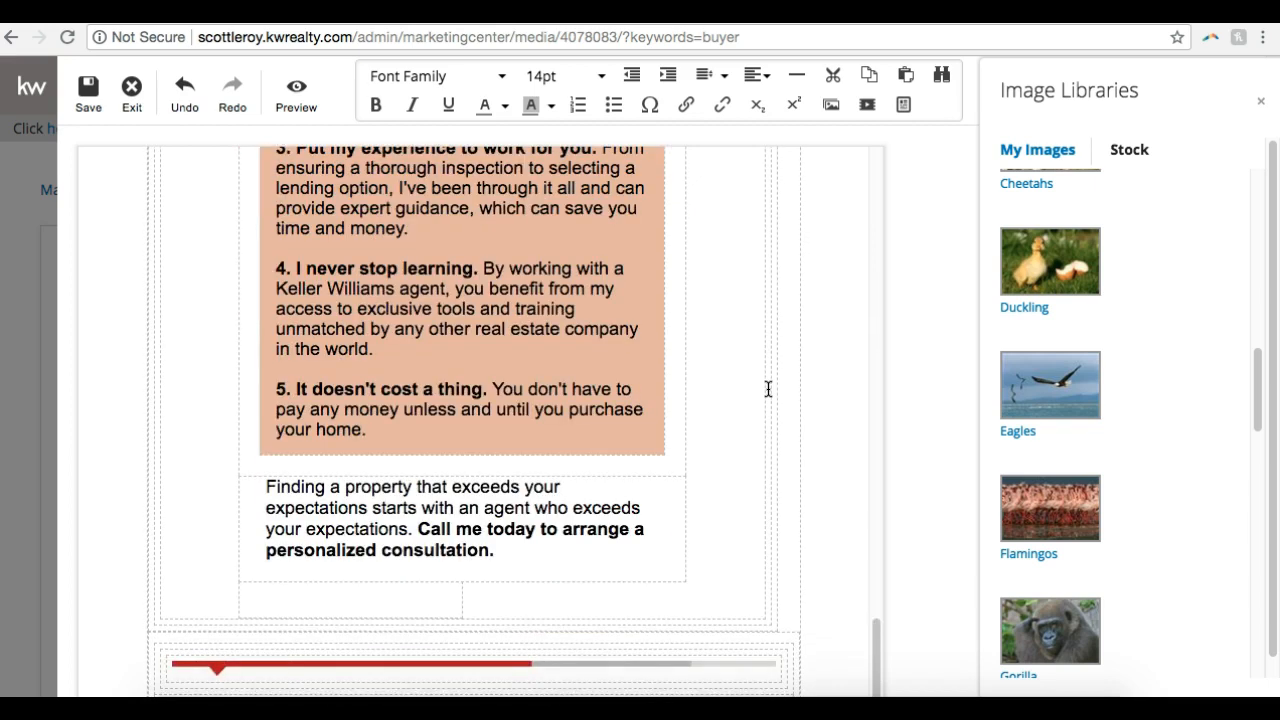
{"action": "scroll", "coordinate": [768, 389], "scroll_direction": "up", "scroll_amount": 9}
{"action": "scroll", "coordinate": [768, 389], "scroll_direction": "up", "scroll_amount": 2}
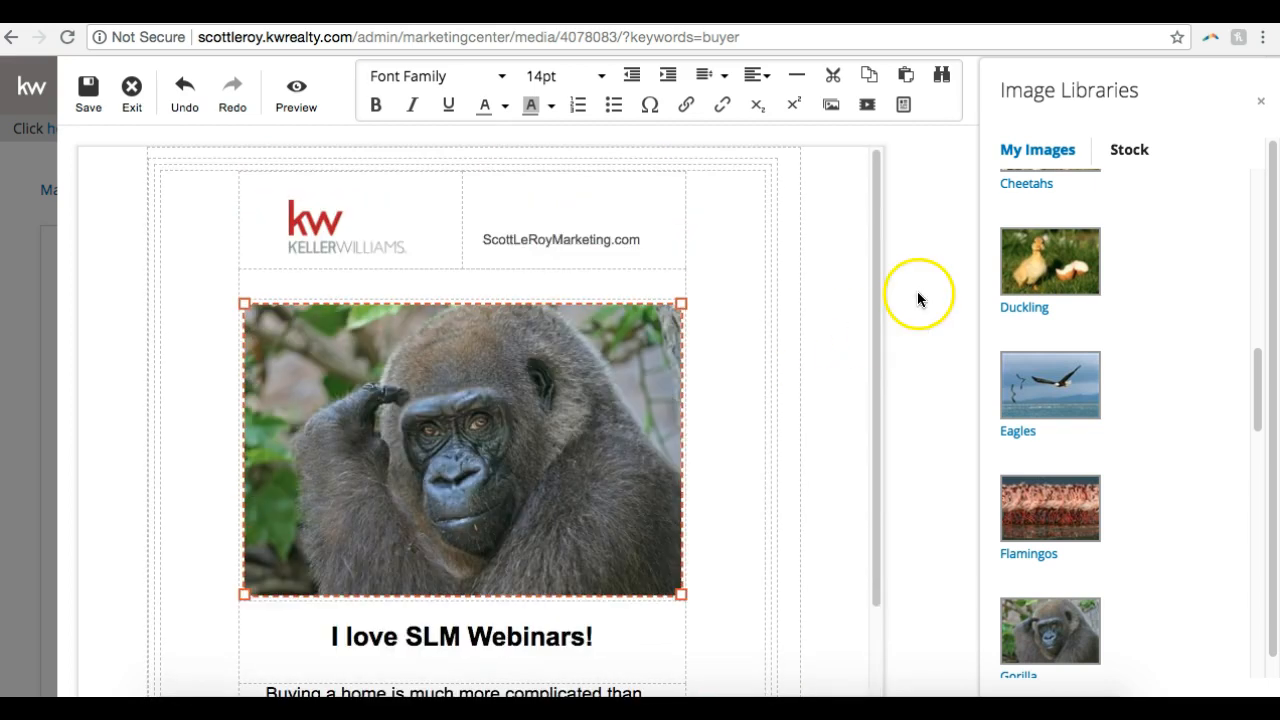
Save the personalized email design and exit the editor
{"action": "left_click", "coordinate": [88, 105]}
{"action": "left_click", "coordinate": [470, 425]}
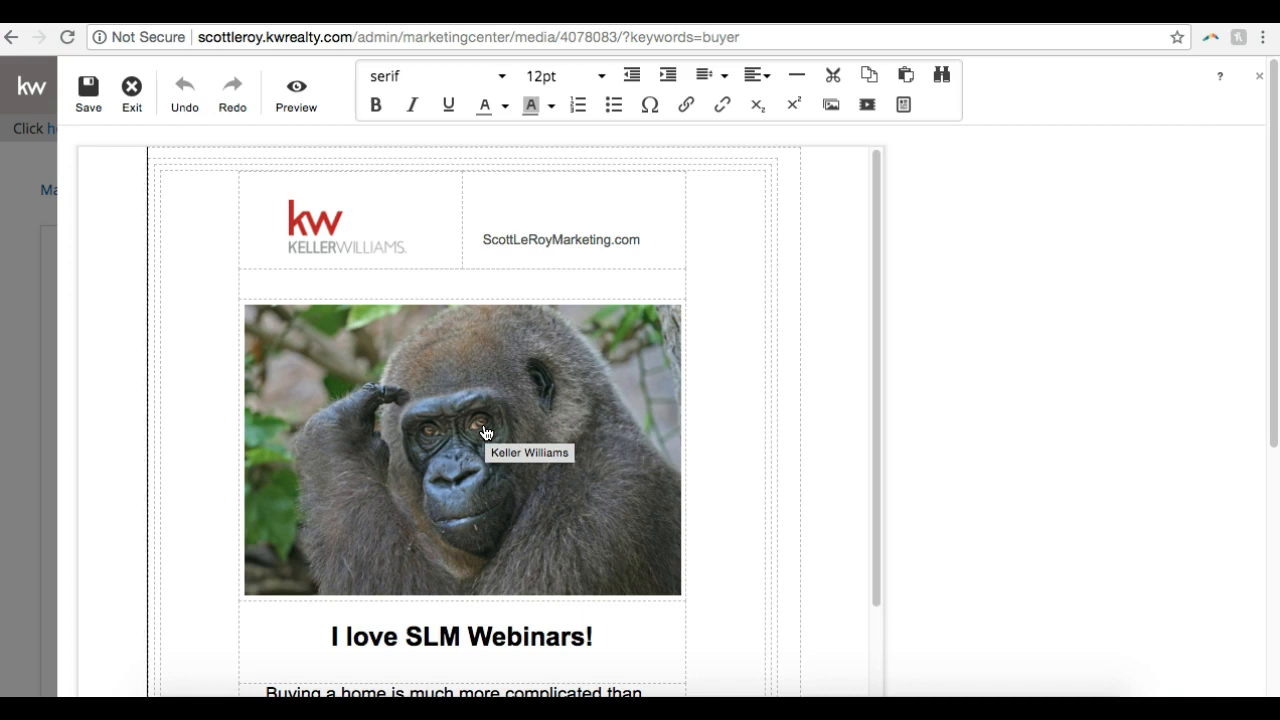
{"action": "left_click", "coordinate": [474, 329]}
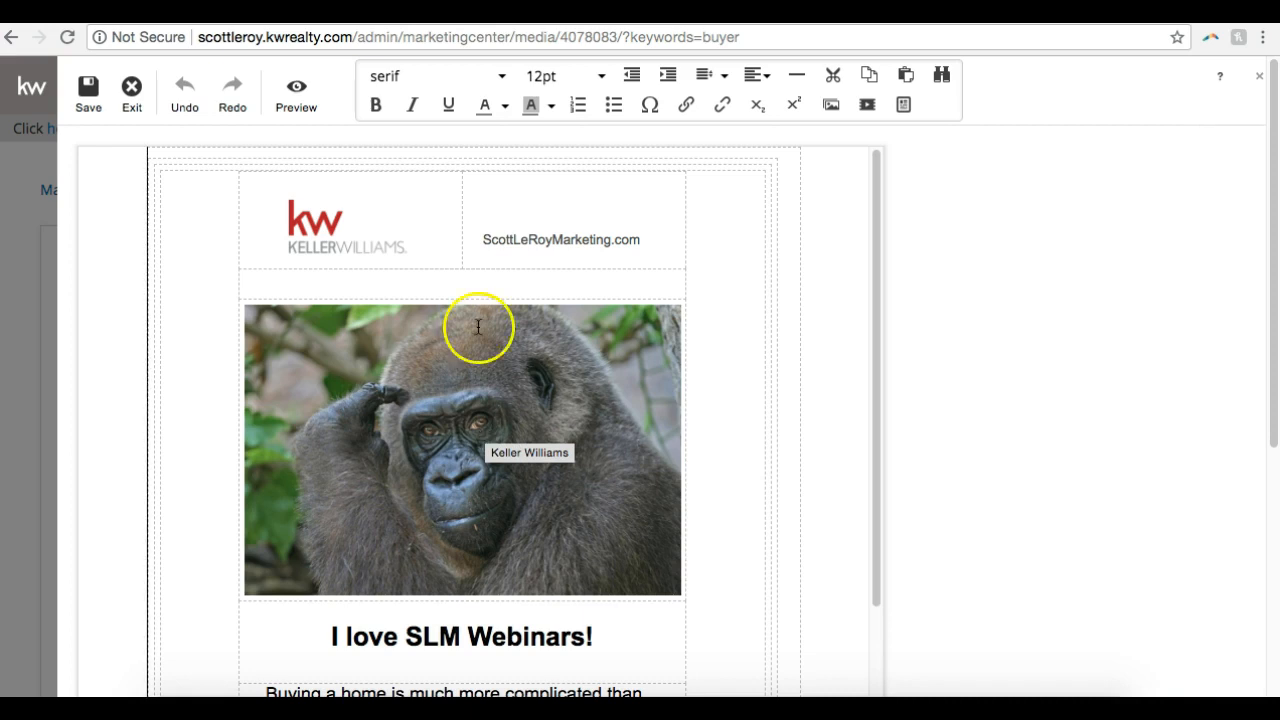
{"action": "left_click", "coordinate": [88, 100]}
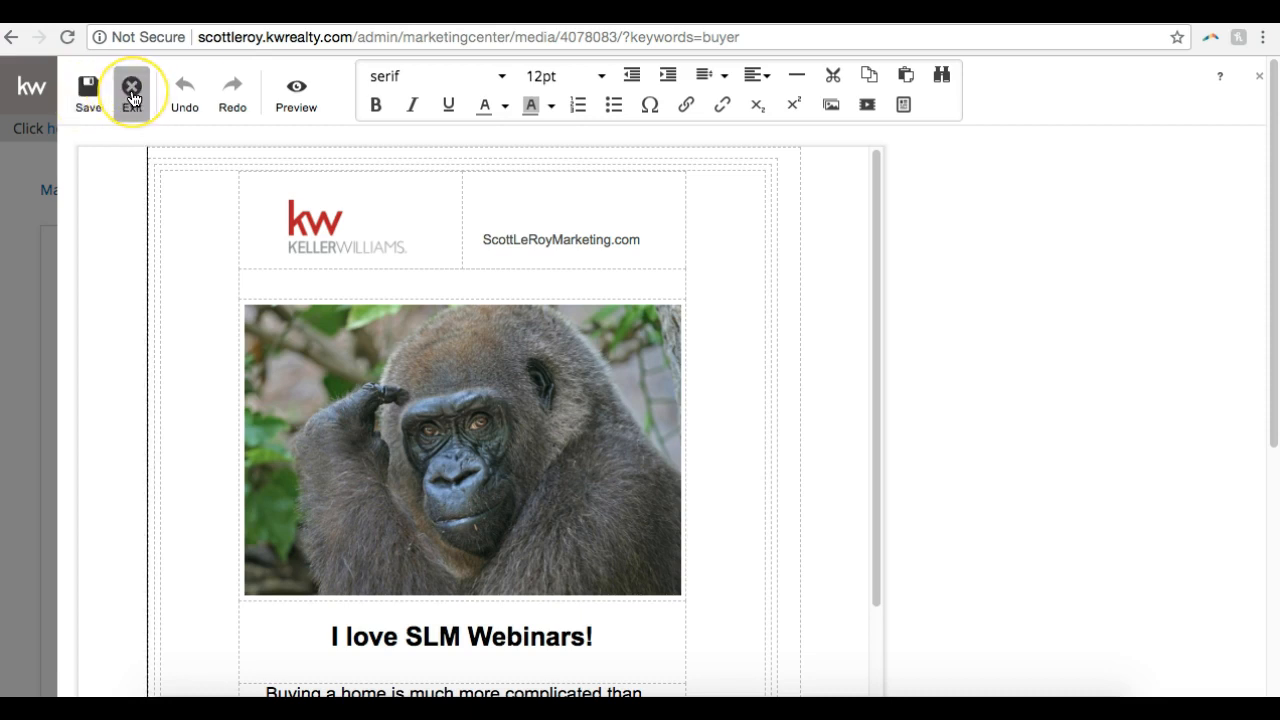
{"action": "left_click", "coordinate": [133, 96]}
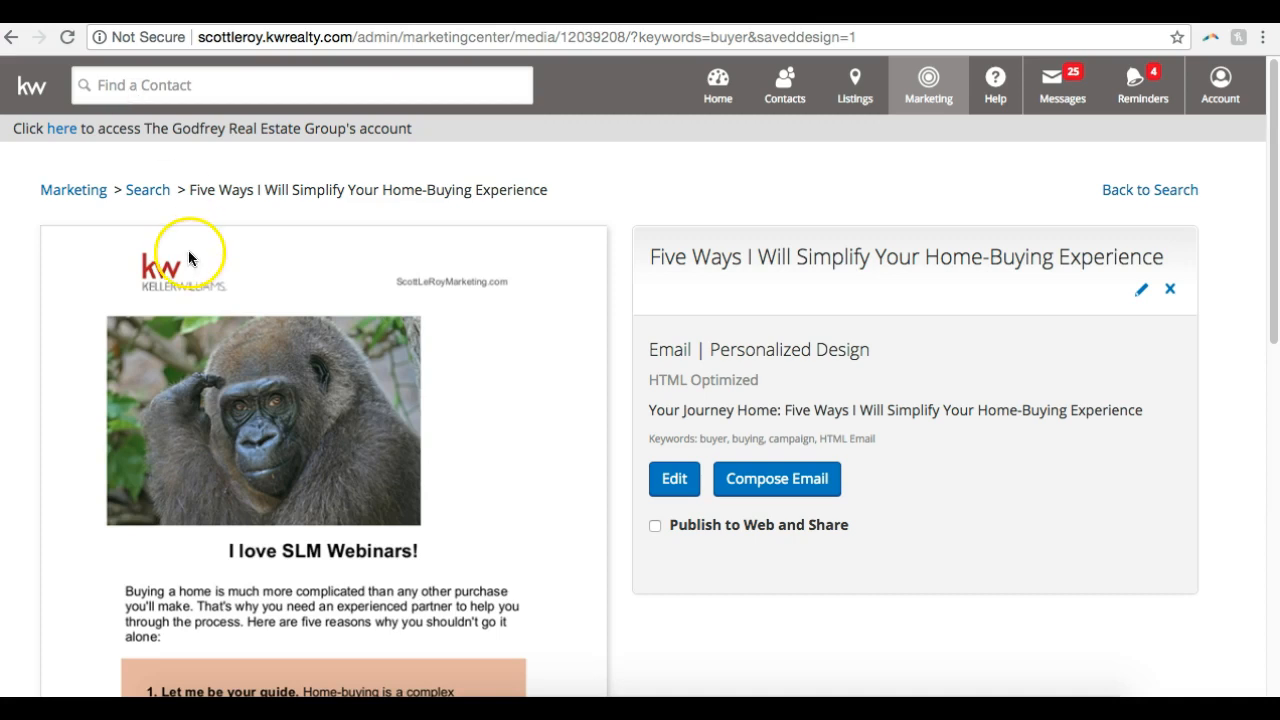
Review the saved personalized design from the header picture down to the agent signature and footer
{"action": "scroll", "coordinate": [184, 252], "scroll_direction": "down", "scroll_amount": 5}
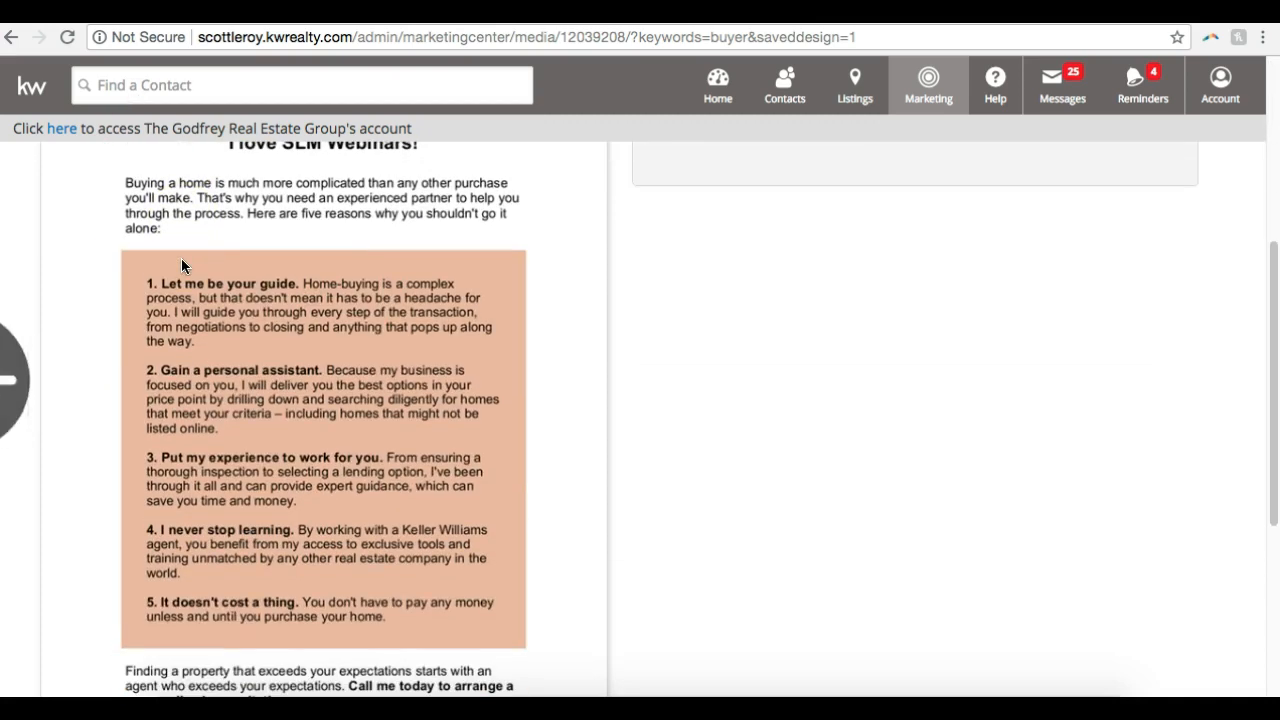
{"action": "scroll", "coordinate": [308, 280], "scroll_direction": "down", "scroll_amount": 5}
{"action": "scroll", "coordinate": [308, 288], "scroll_direction": "up", "scroll_amount": 10}
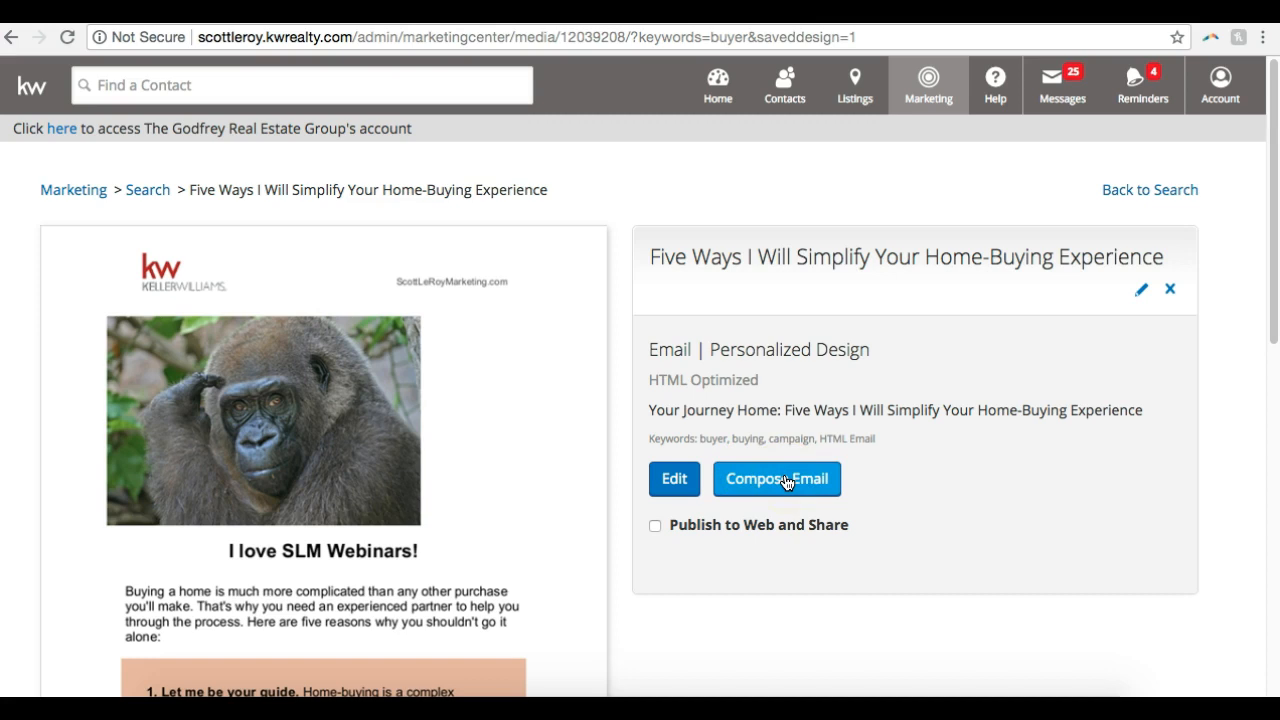
{"action": "scroll", "coordinate": [785, 482], "scroll_direction": "down", "scroll_amount": 5}
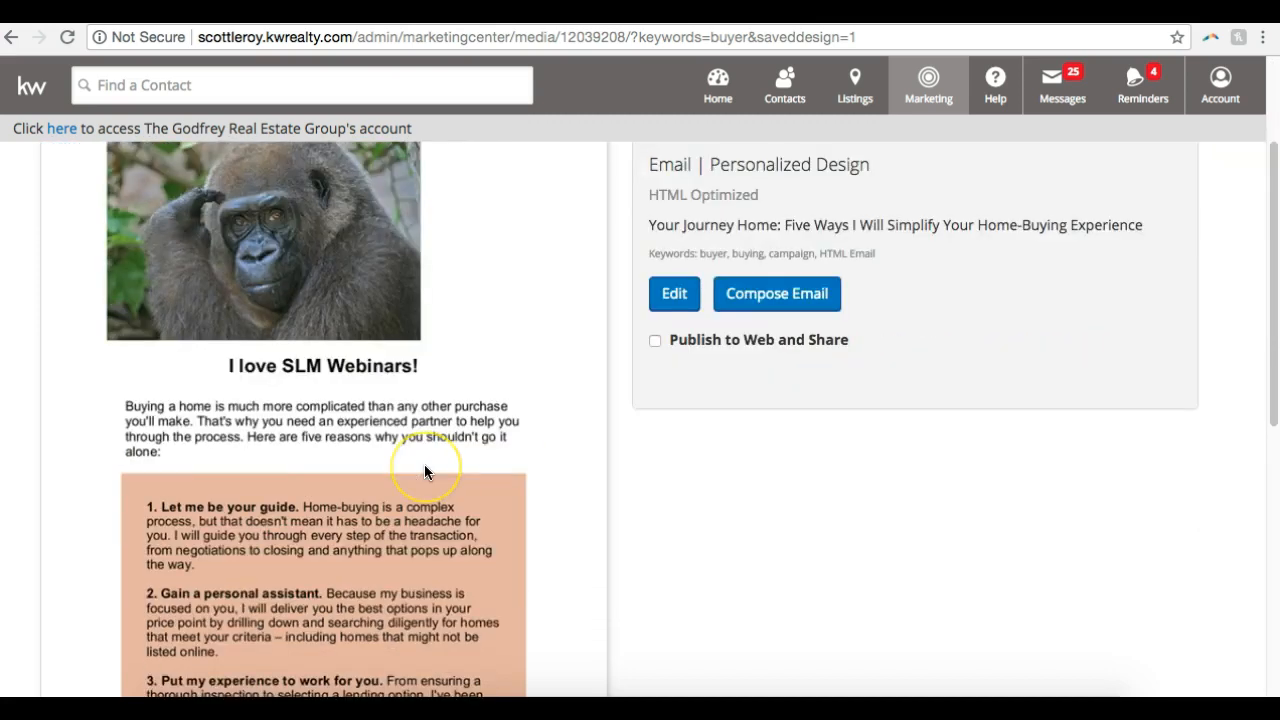
{"action": "scroll", "coordinate": [424, 470], "scroll_direction": "down", "scroll_amount": 3}
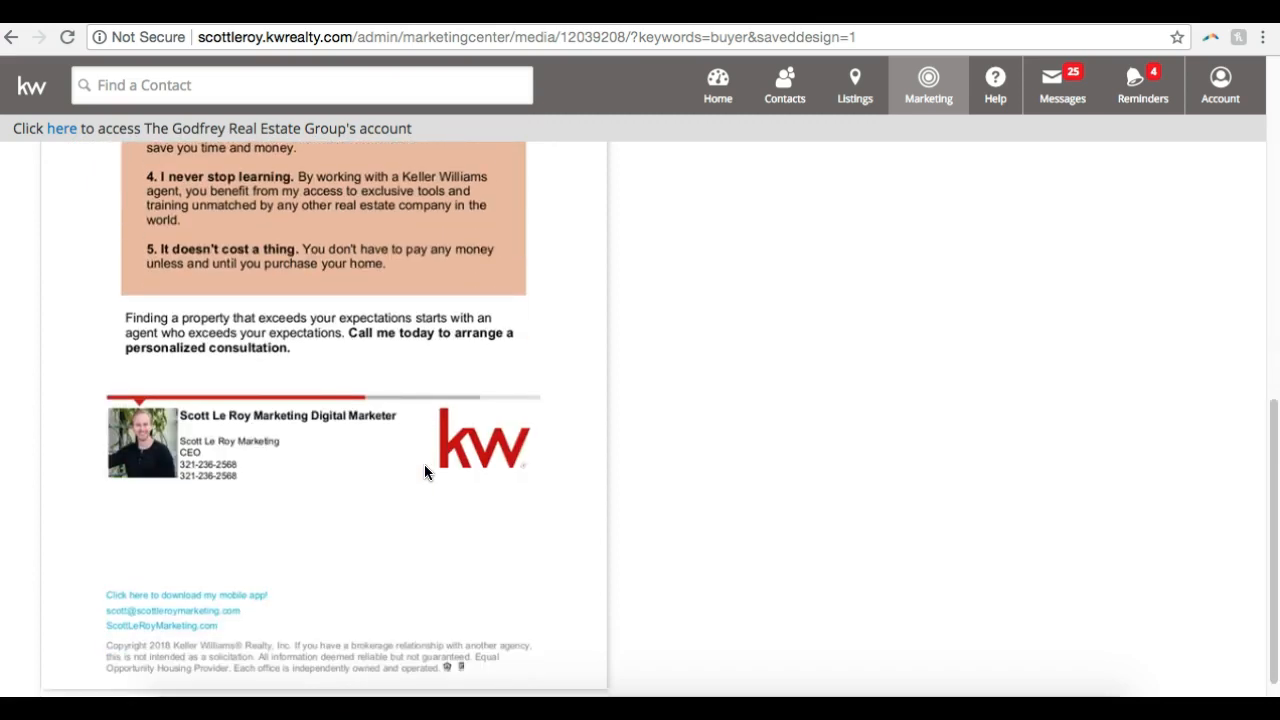
{"action": "scroll", "coordinate": [424, 470], "scroll_direction": "down", "scroll_amount": 1}
{"action": "scroll", "coordinate": [424, 472], "scroll_direction": "up", "scroll_amount": 2}
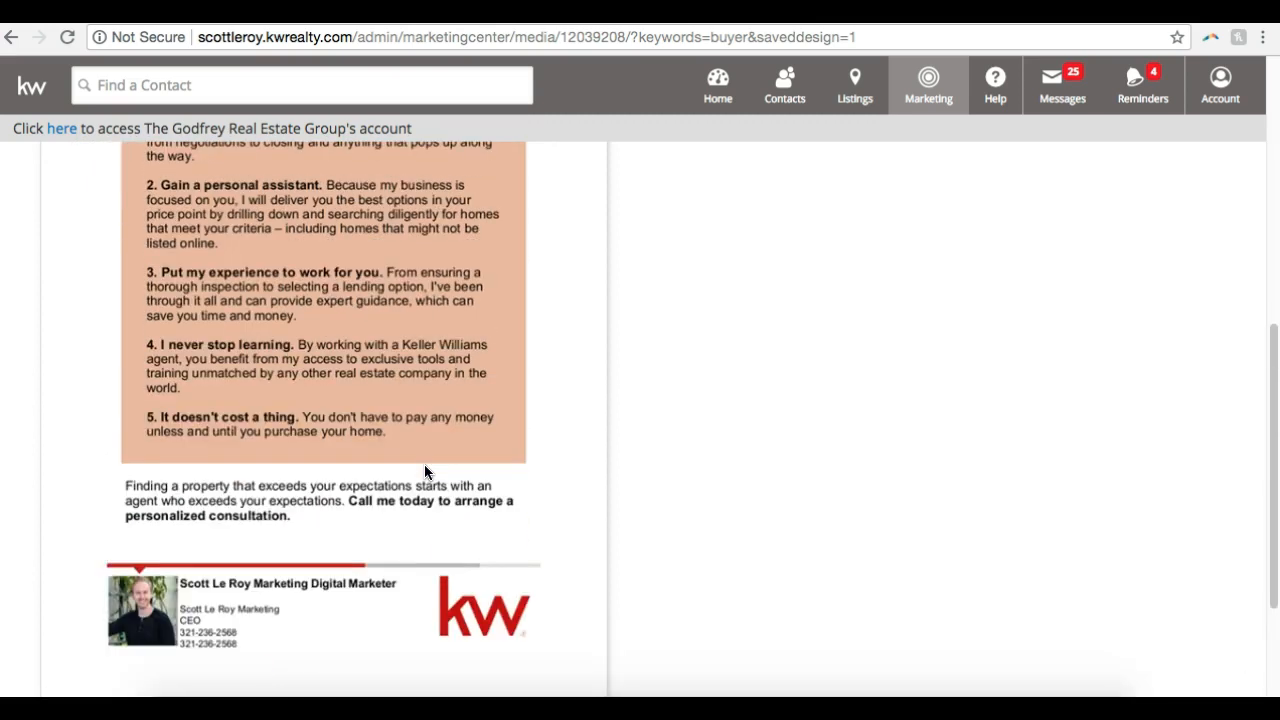
{"action": "scroll", "coordinate": [424, 472], "scroll_direction": "up", "scroll_amount": 5}
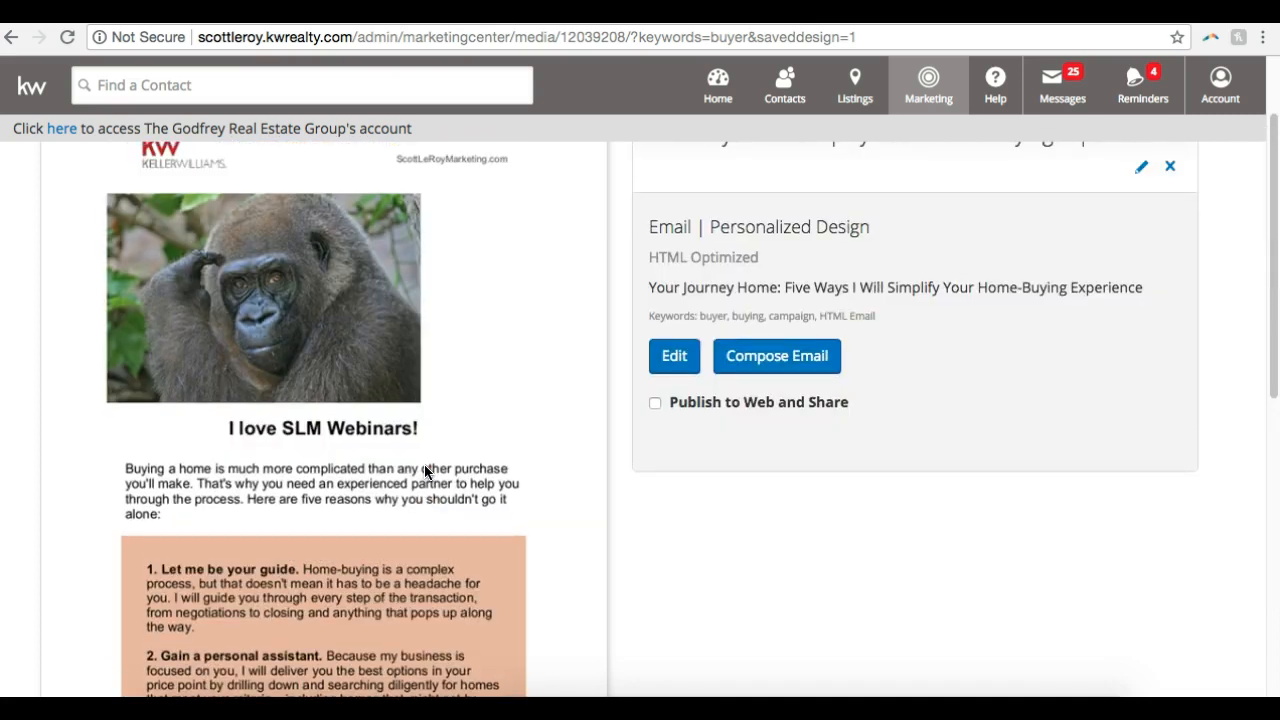
{"action": "scroll", "coordinate": [424, 468], "scroll_direction": "up", "scroll_amount": 1}
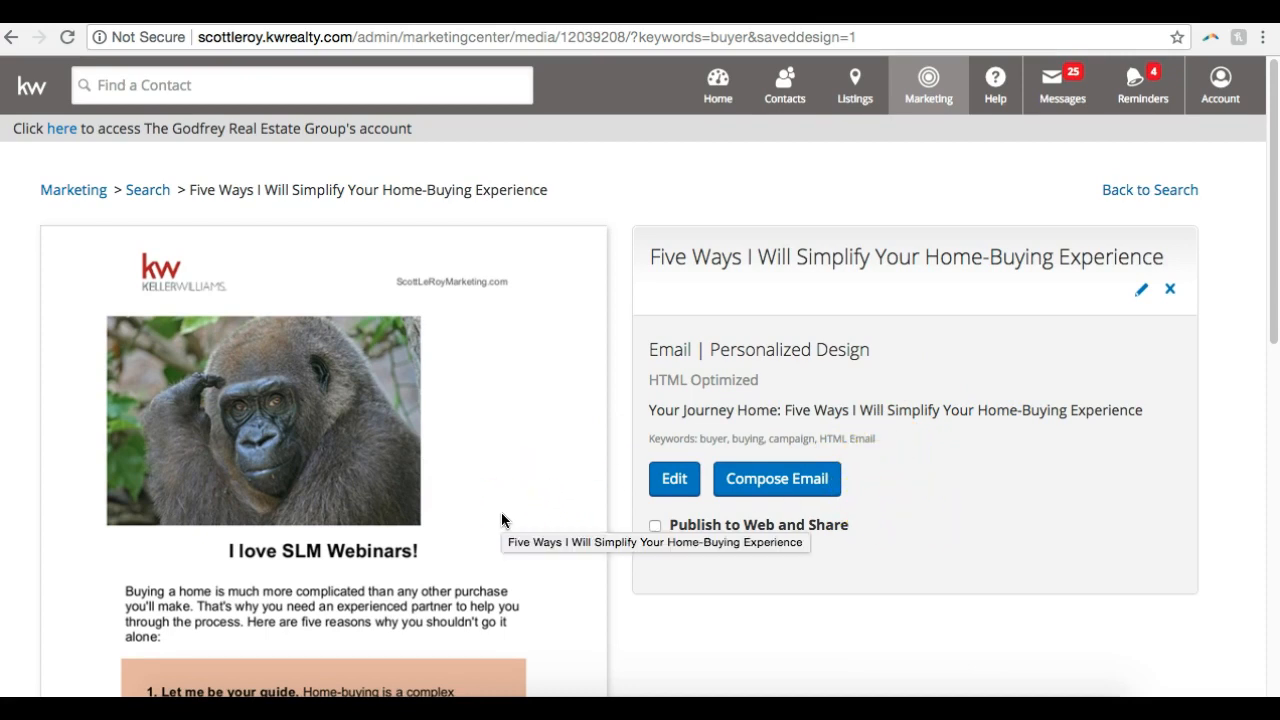
{"action": "scroll", "coordinate": [501, 512], "scroll_direction": "down", "scroll_amount": 10}
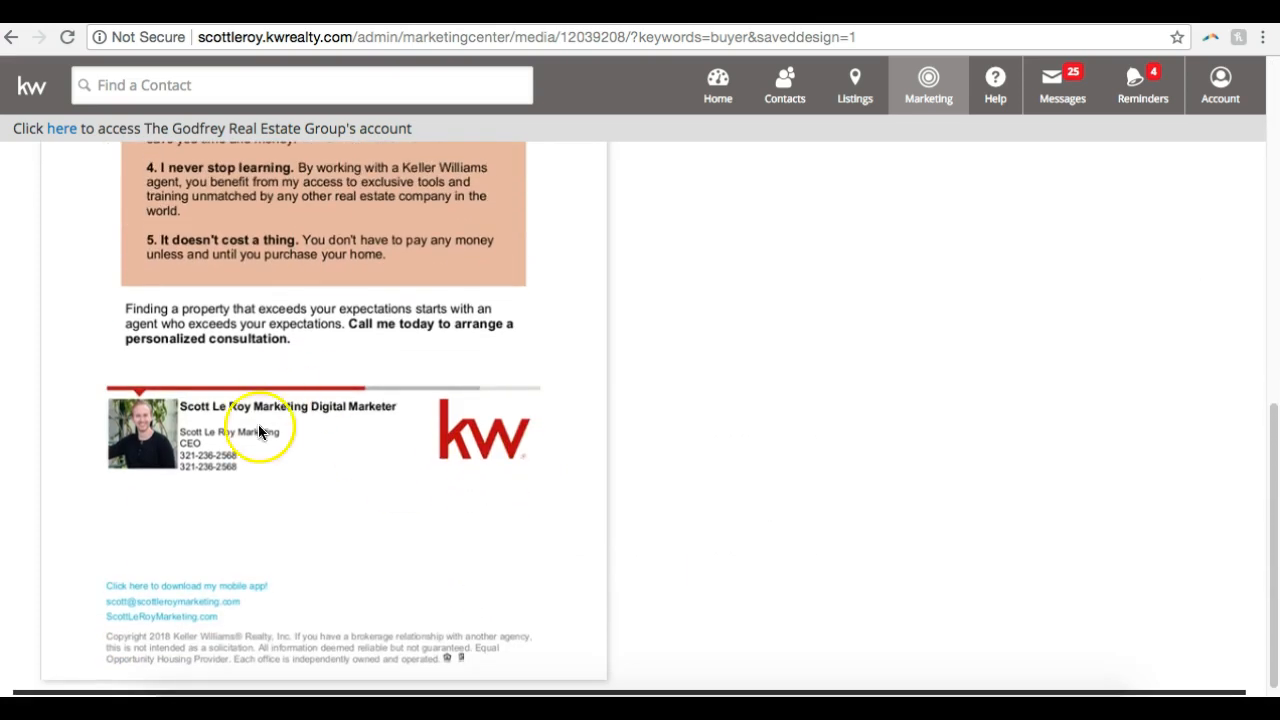
{"action": "scroll", "coordinate": [310, 480], "scroll_direction": "up", "scroll_amount": 10}
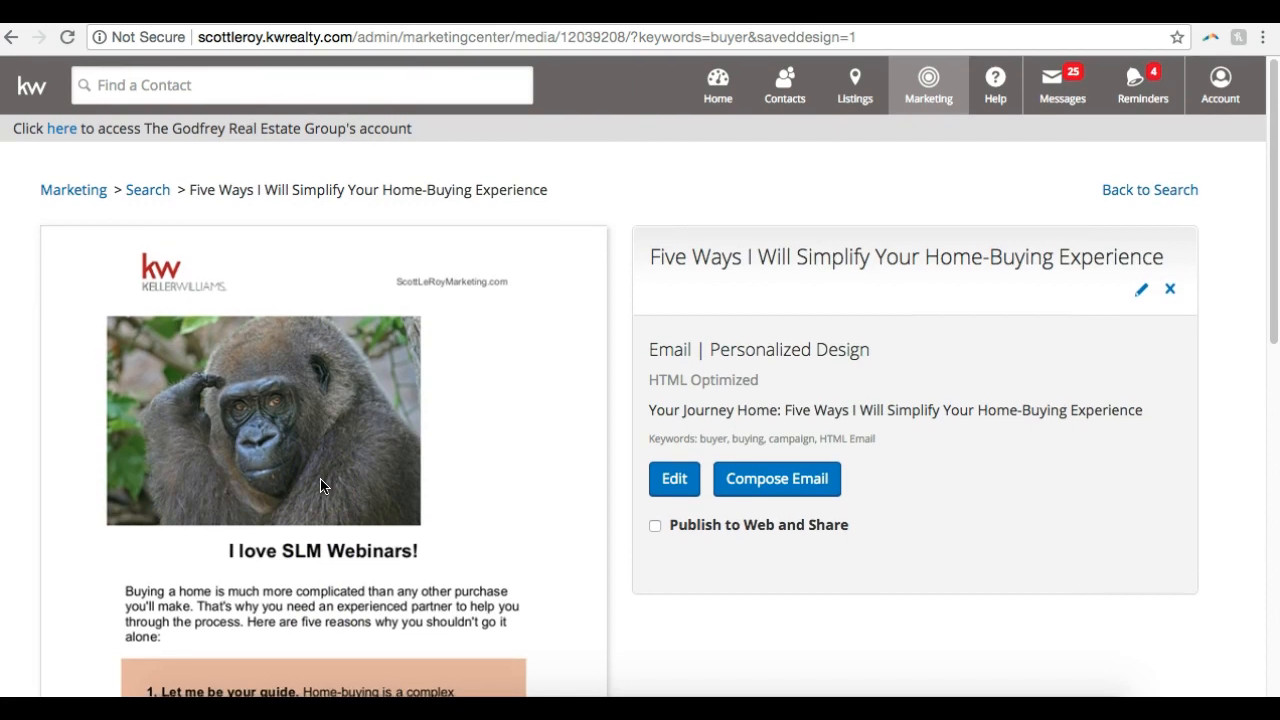
Save the design's preview image to the Downloads folder as a JPEG named "Gorilla Webinar"
{"action": "right_click", "coordinate": [321, 486]}
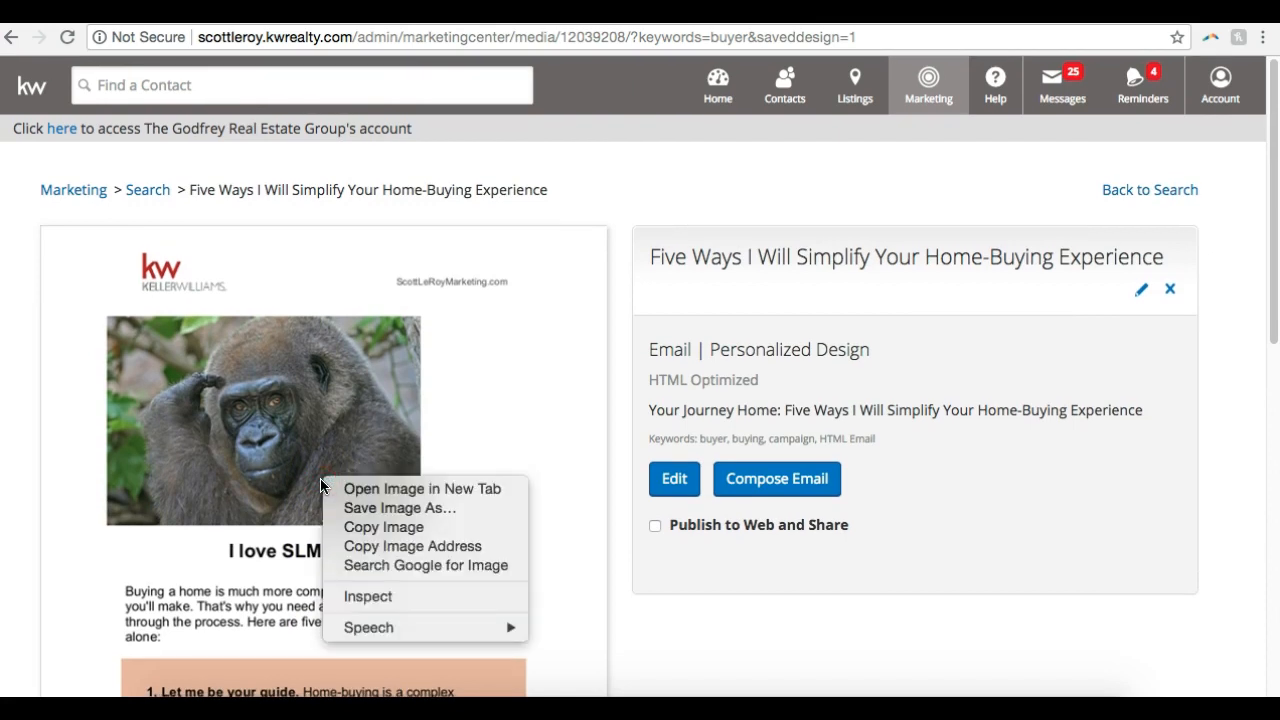
{"action": "left_click", "coordinate": [349, 510]}
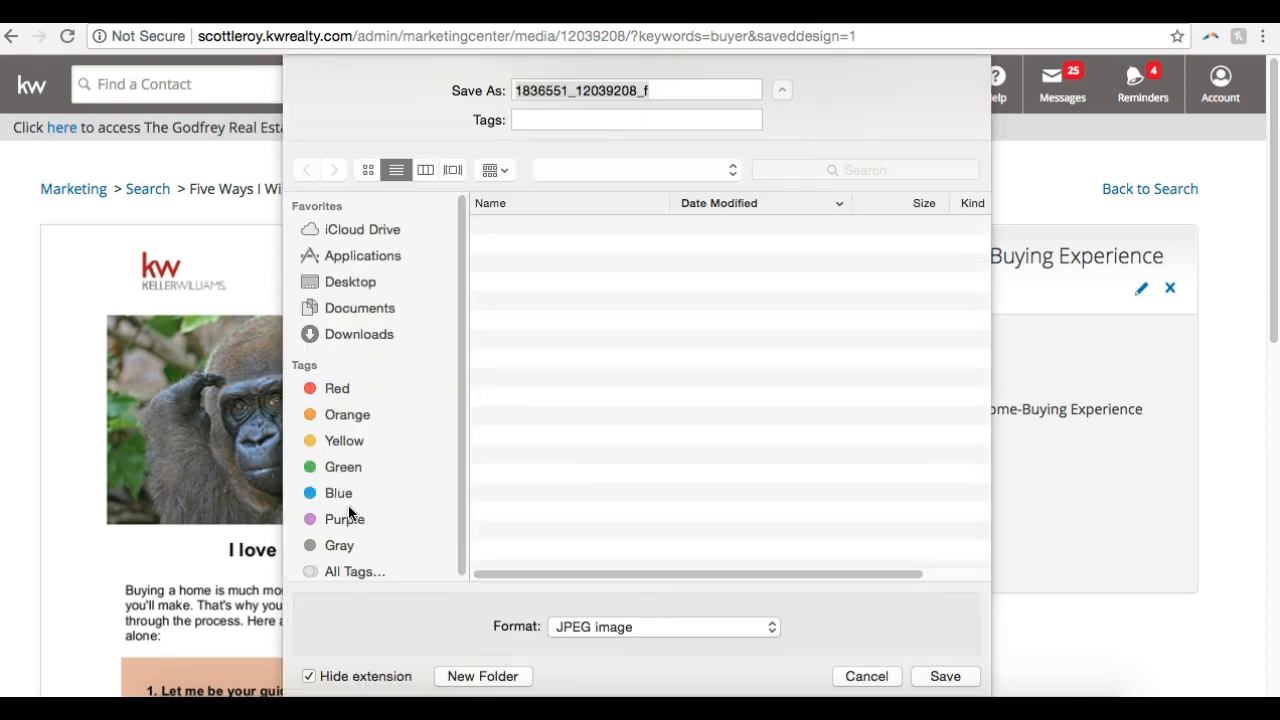
{"action": "type", "text": "Gor"}
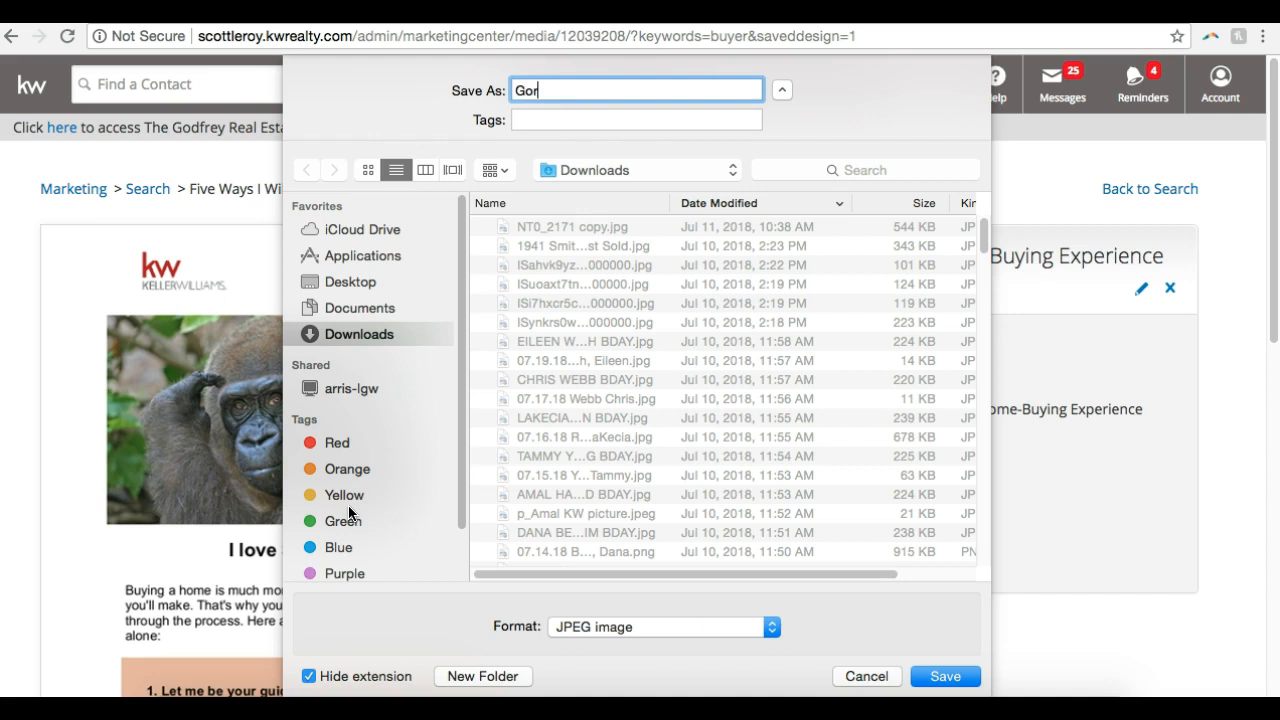
{"action": "type", "text": "illa Webinar"}
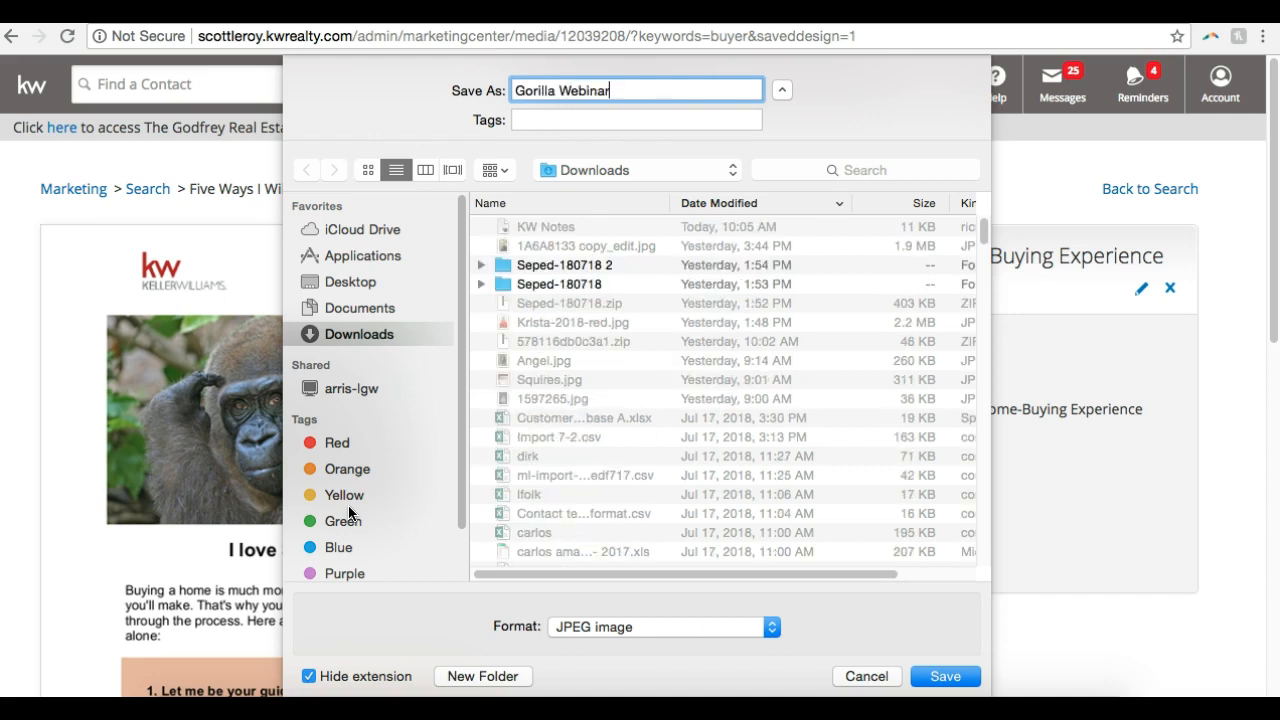
{"action": "key", "text": "Return"}
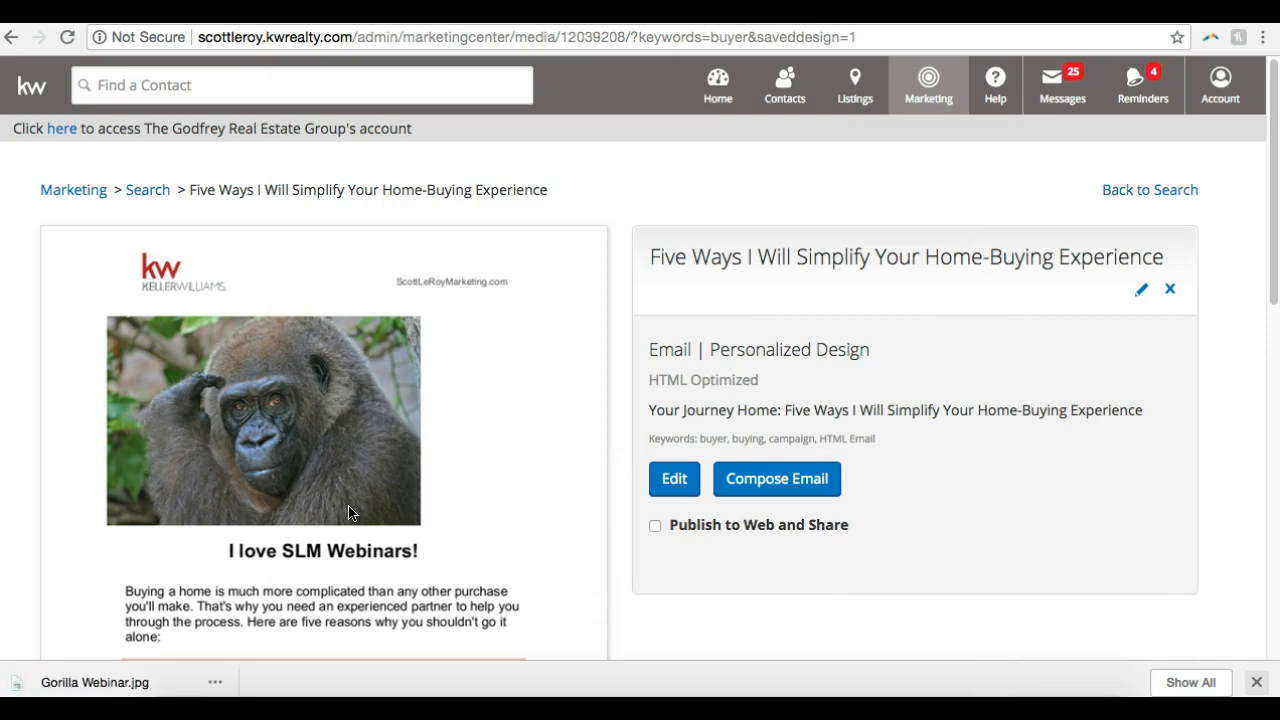
Open the downloaded "Gorilla Webinar" image to check it, and close the preview windows
{"action": "left_click", "coordinate": [92, 681]}
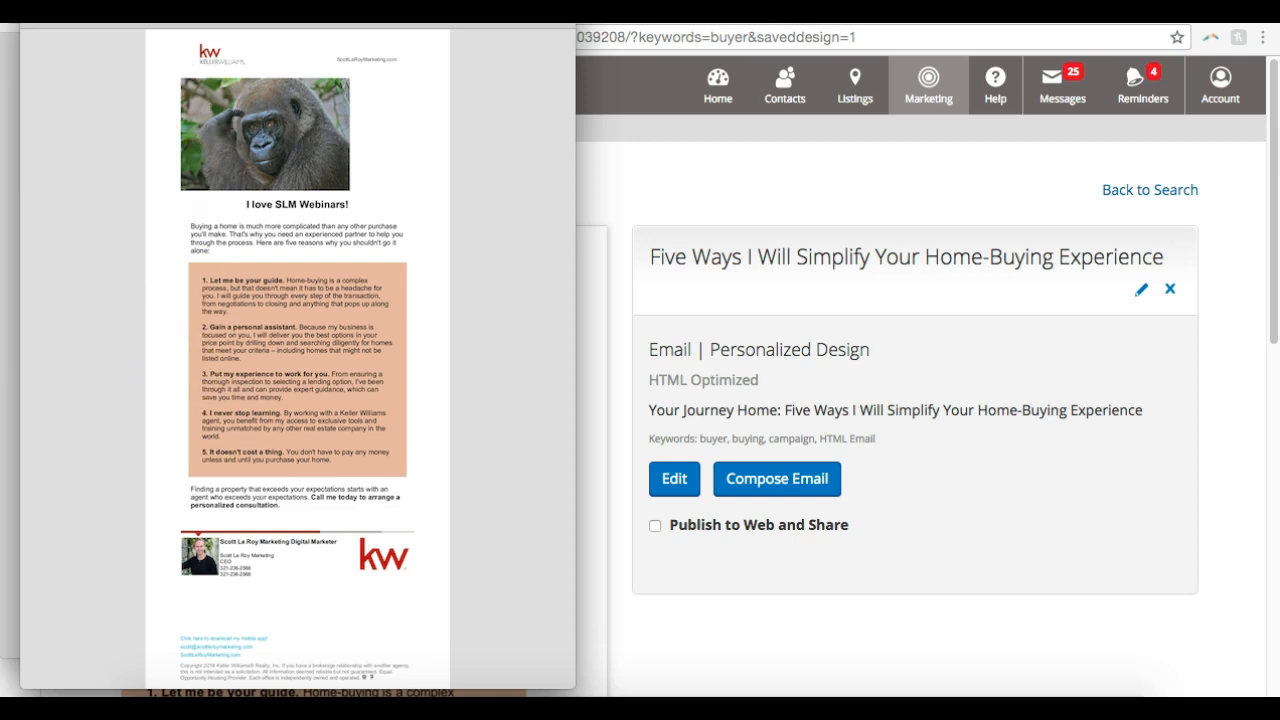
{"action": "key", "text": "super+w"}
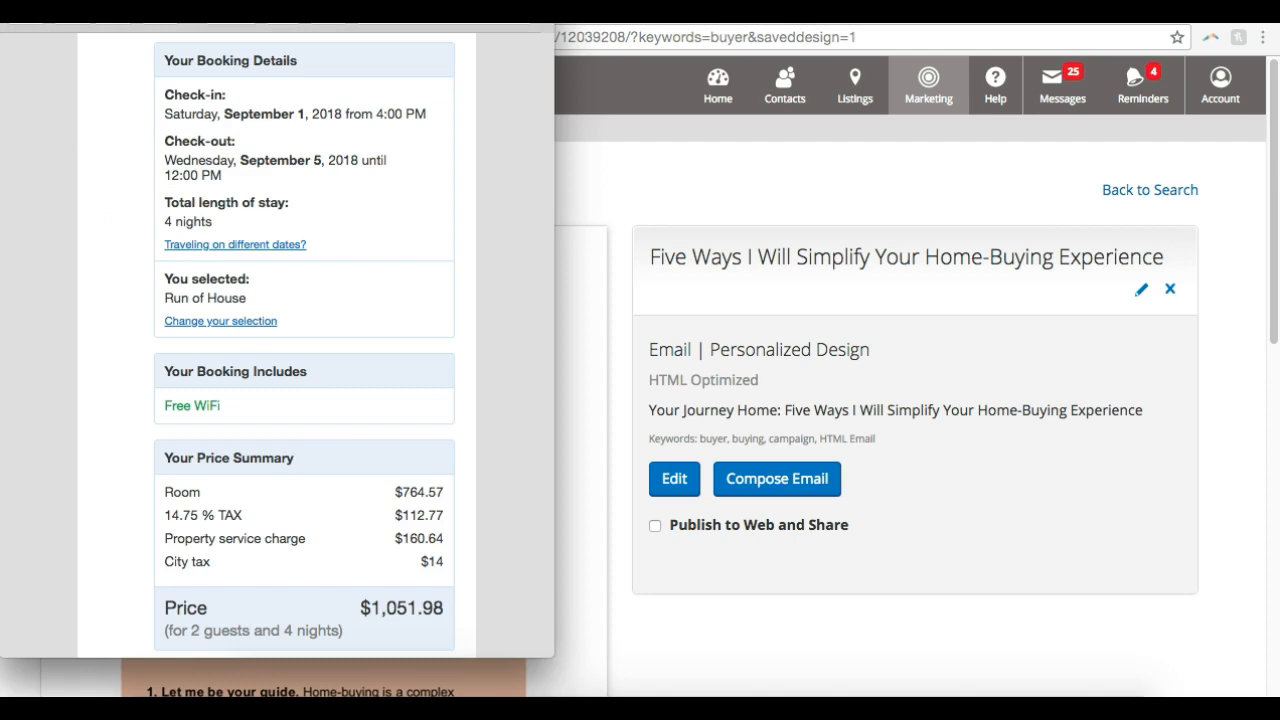
{"action": "key", "text": "super+w"}
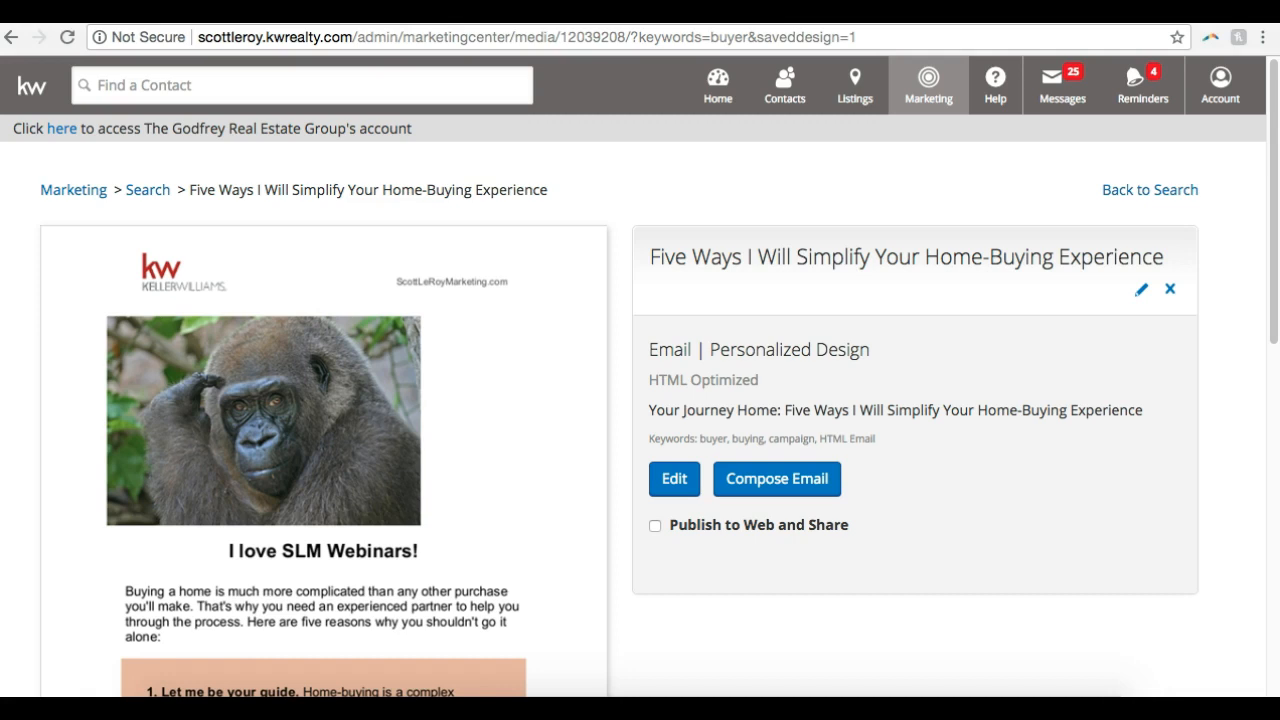
Start composing an email from the saved "Five Ways I Will Simplify Your Home-Buying Experience" design
{"action": "scroll", "coordinate": [476, 265], "scroll_direction": "down", "scroll_amount": 7}
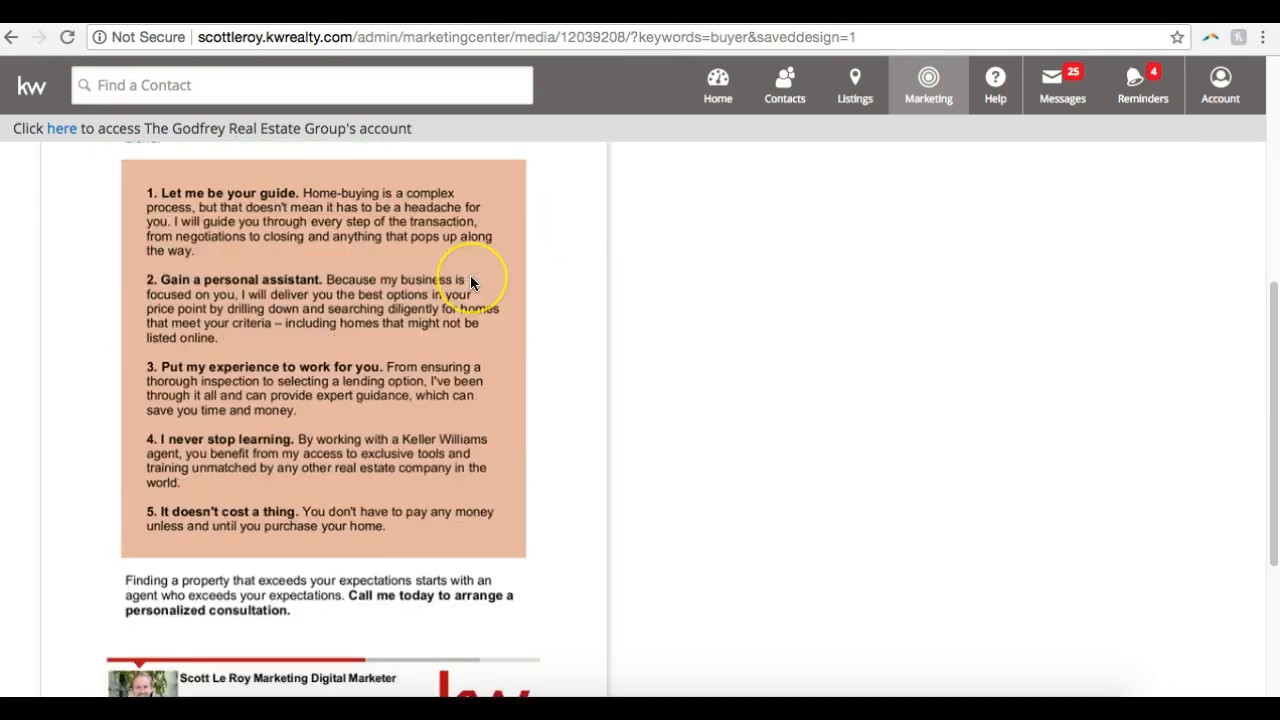
{"action": "scroll", "coordinate": [470, 275], "scroll_direction": "up", "scroll_amount": 5}
{"action": "scroll", "coordinate": [470, 275], "scroll_direction": "up", "scroll_amount": 3}
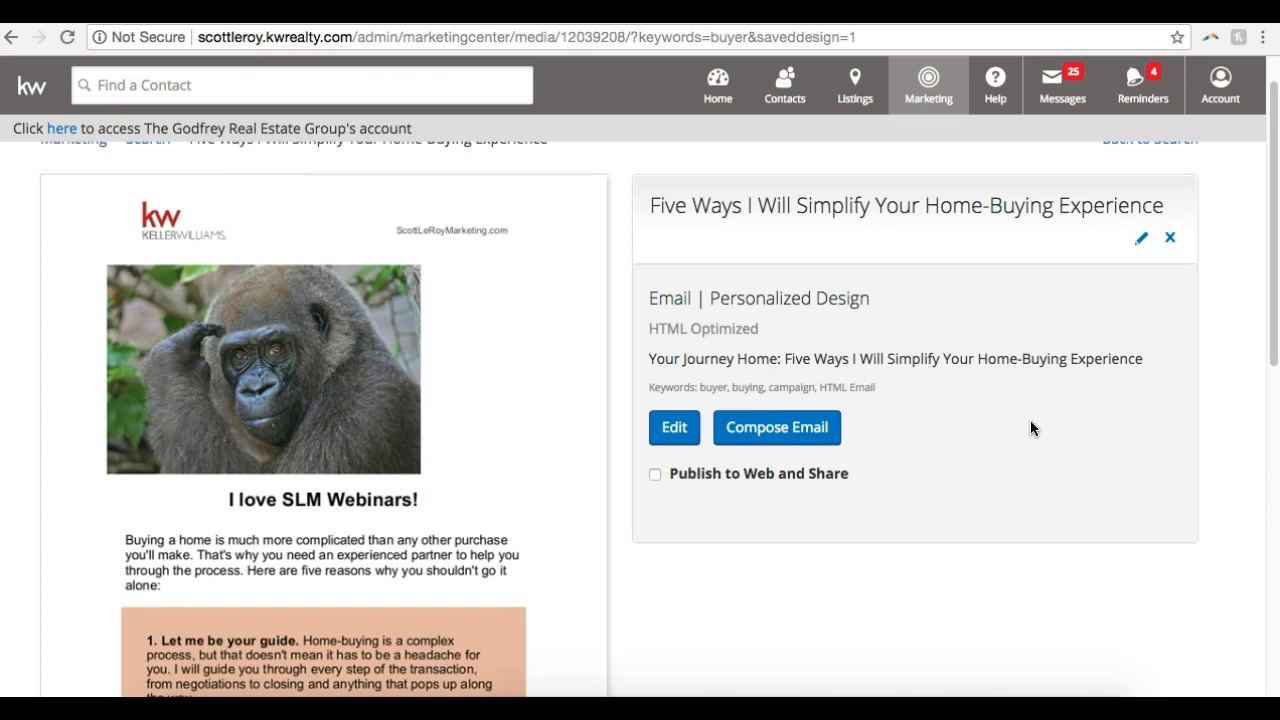
{"action": "scroll", "coordinate": [1030, 428], "scroll_direction": "down", "scroll_amount": 5}
{"action": "scroll", "coordinate": [1031, 433], "scroll_direction": "up", "scroll_amount": 2}
{"action": "scroll", "coordinate": [1030, 428], "scroll_direction": "up", "scroll_amount": 3}
{"action": "left_click", "coordinate": [760, 479]}
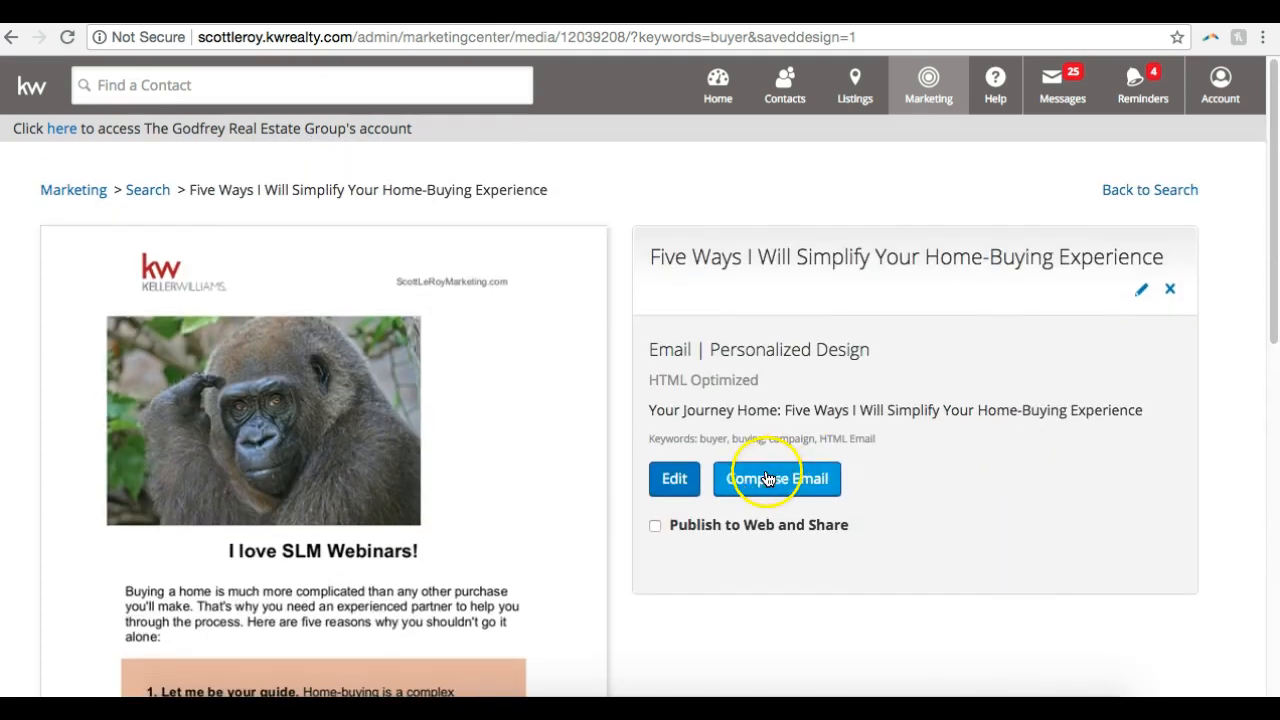
{"action": "left_click", "coordinate": [757, 483]}
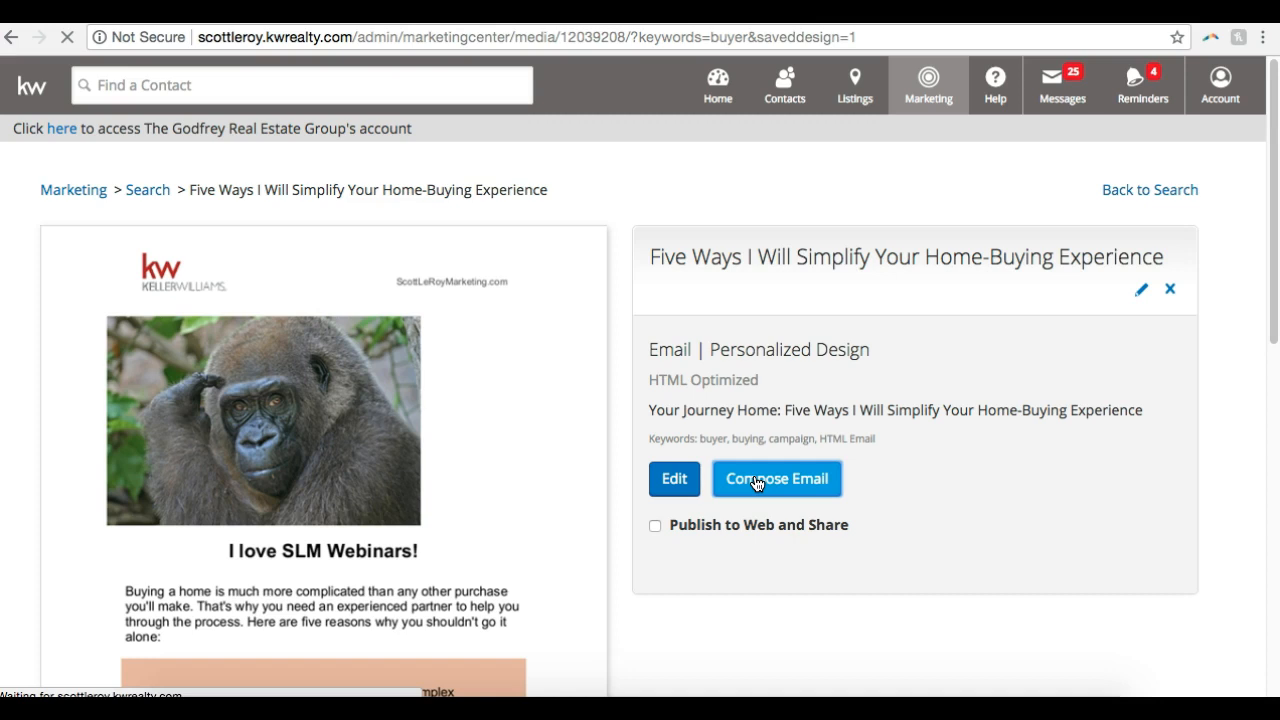
Examine the email draft from the recipient and subject fields through the body text to the agent signature and footer
{"action": "left_click", "coordinate": [717, 313]}
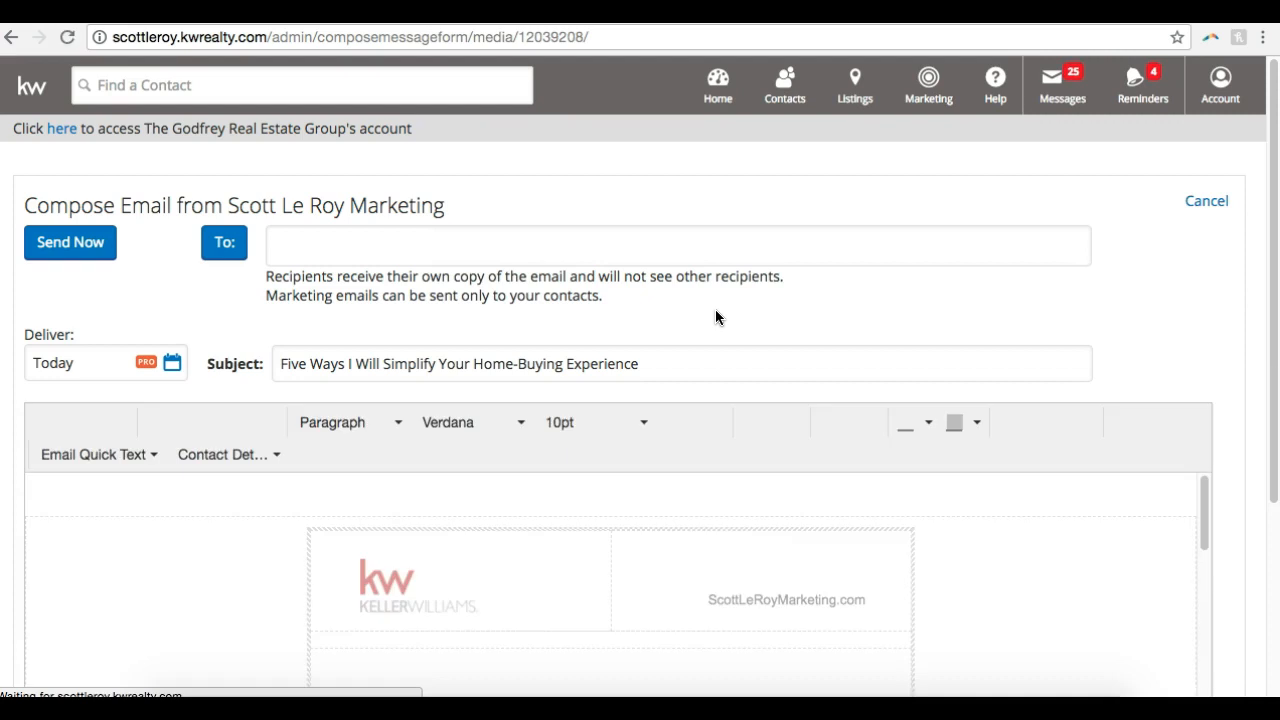
{"action": "left_click", "coordinate": [1042, 264]}
{"action": "scroll", "coordinate": [1190, 270], "scroll_direction": "down", "scroll_amount": 2}
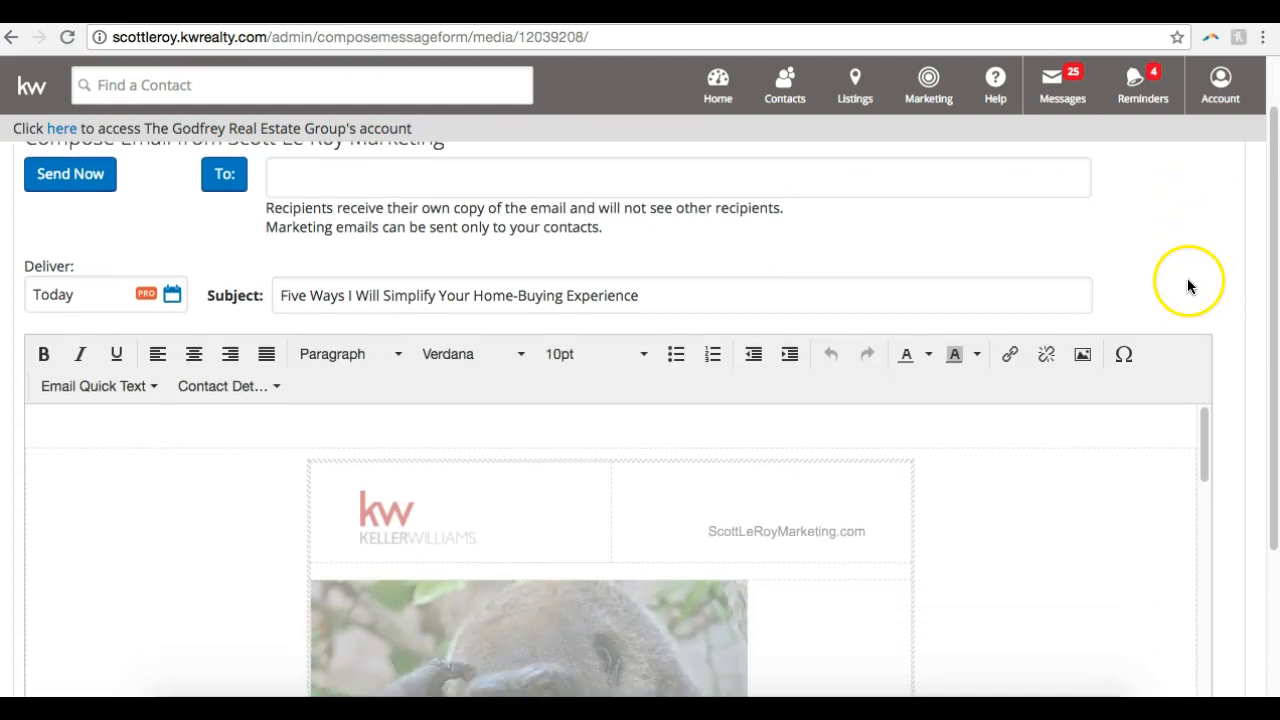
{"action": "scroll", "coordinate": [968, 502], "scroll_direction": "down", "scroll_amount": 10}
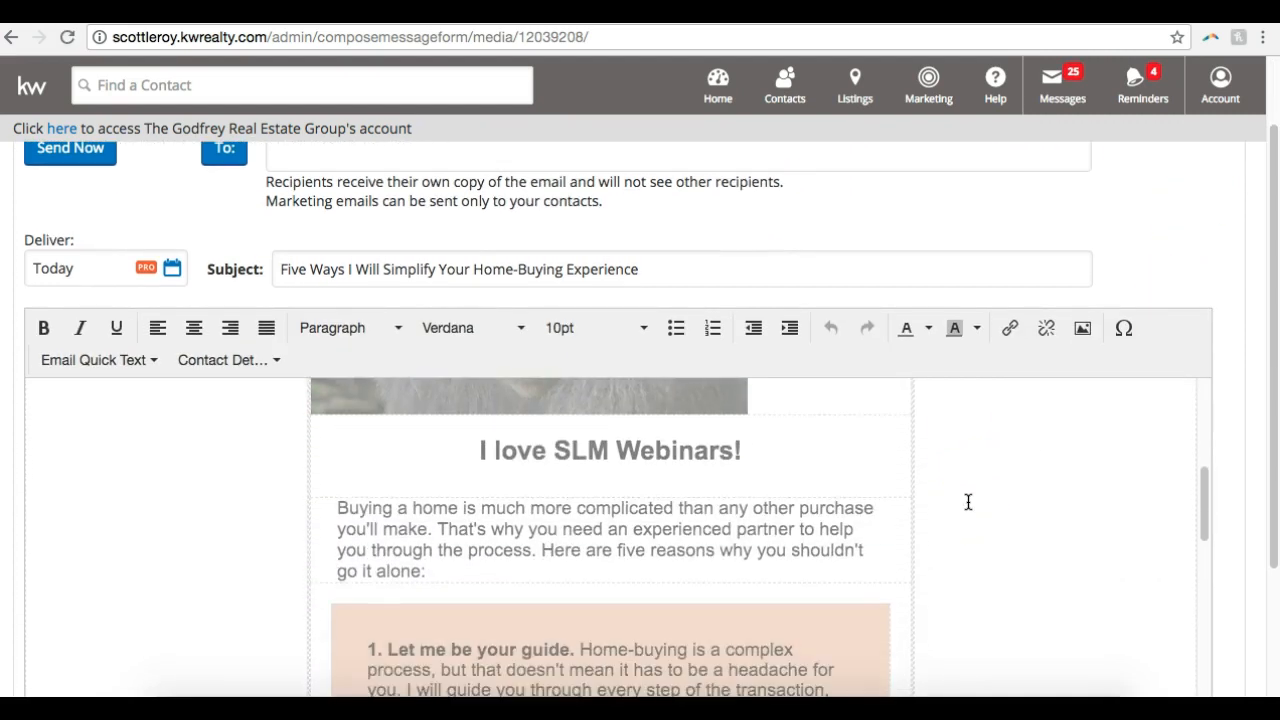
{"action": "scroll", "coordinate": [968, 502], "scroll_direction": "up", "scroll_amount": 5}
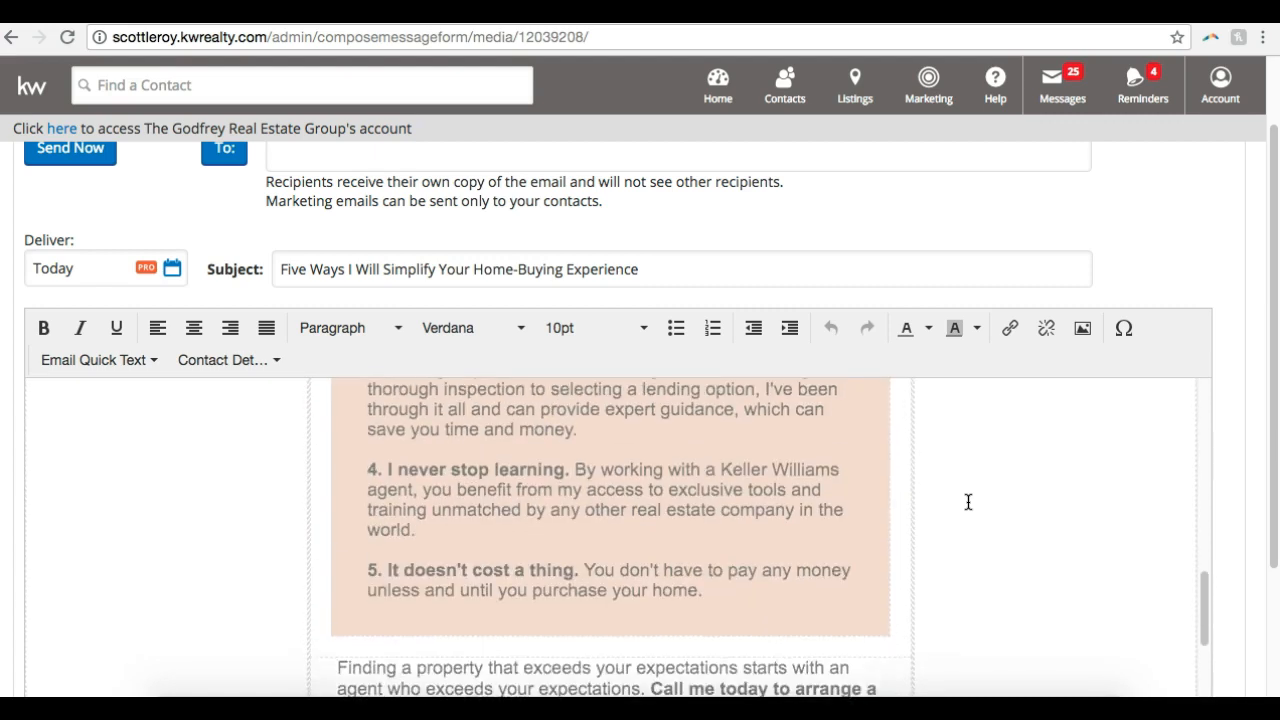
{"action": "left_click", "coordinate": [788, 526]}
{"action": "left_click", "coordinate": [989, 546]}
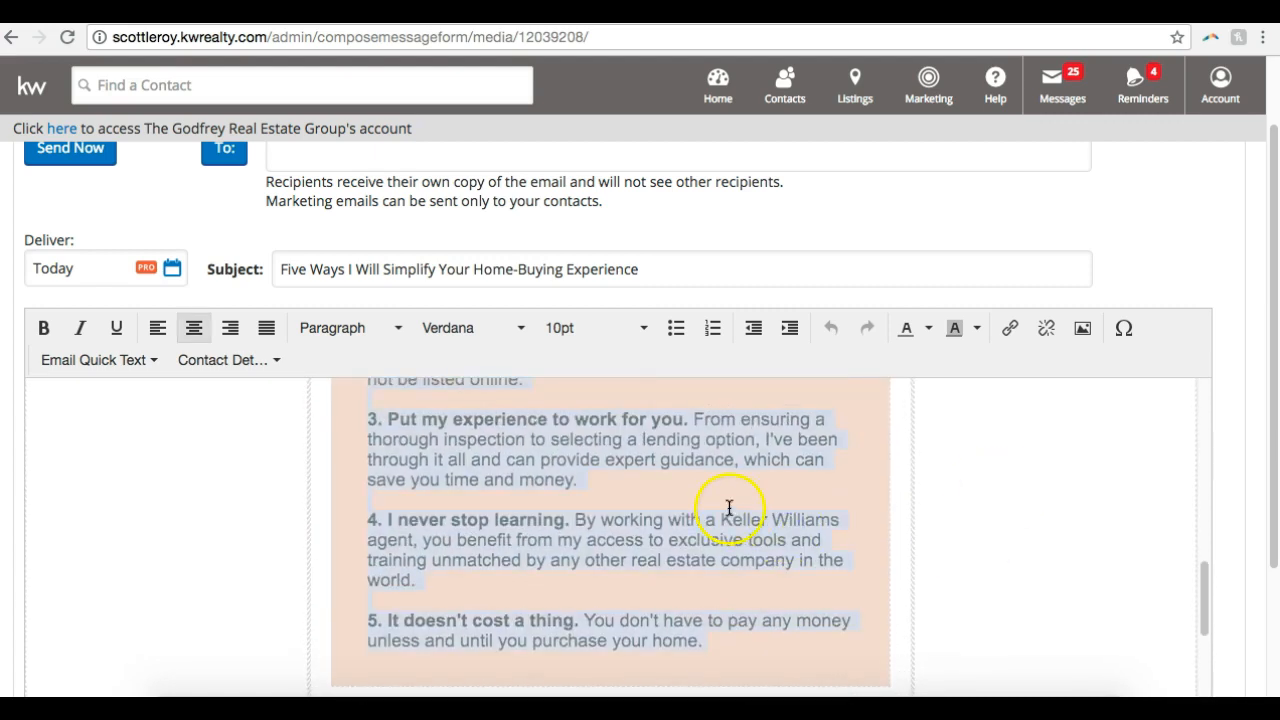
{"action": "scroll", "coordinate": [908, 478], "scroll_direction": "up", "scroll_amount": 1}
{"action": "scroll", "coordinate": [908, 478], "scroll_direction": "up", "scroll_amount": 5}
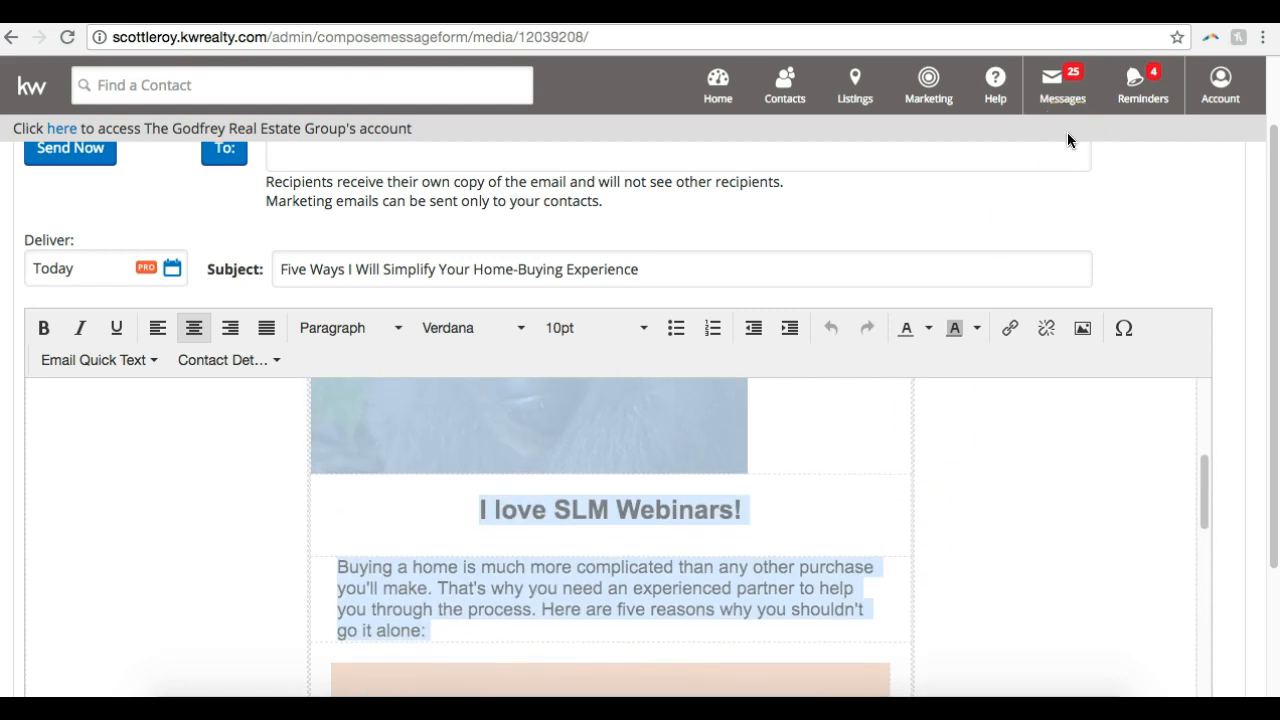
{"action": "scroll", "coordinate": [1067, 132], "scroll_direction": "down", "scroll_amount": 2}
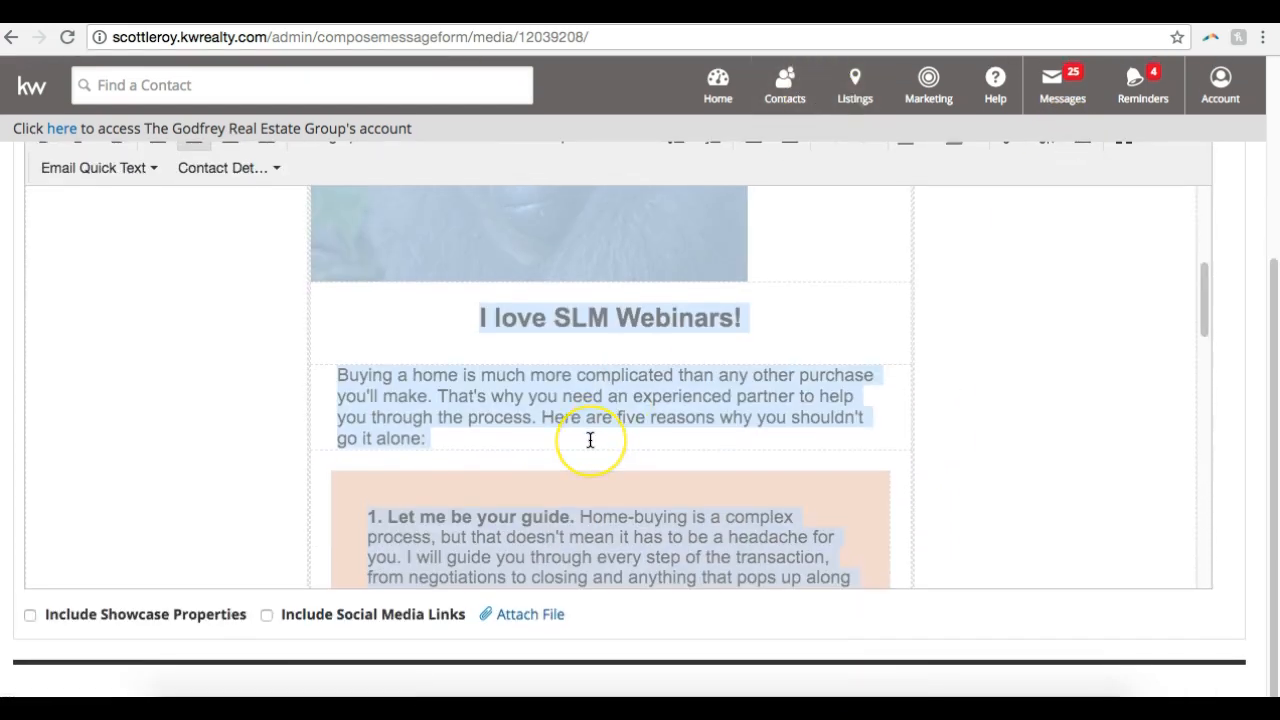
{"action": "scroll", "coordinate": [590, 440], "scroll_direction": "down", "scroll_amount": 10}
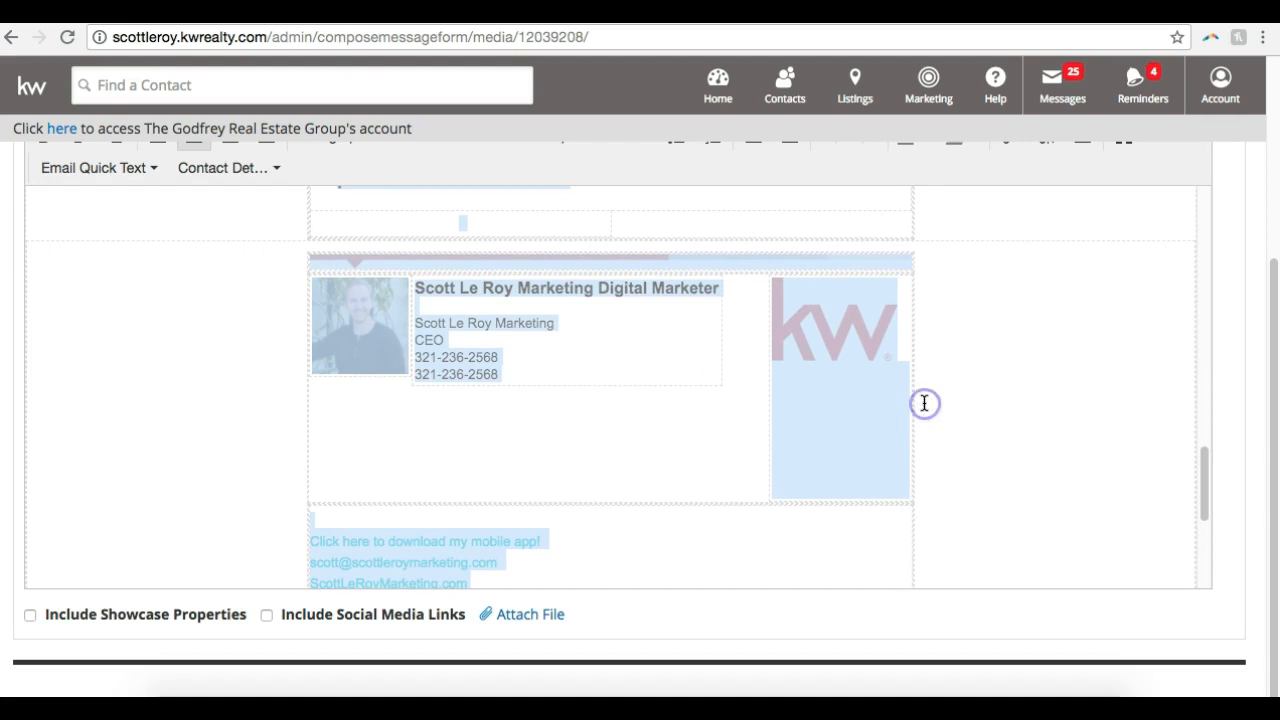
{"action": "scroll", "coordinate": [537, 463], "scroll_direction": "down", "scroll_amount": 3}
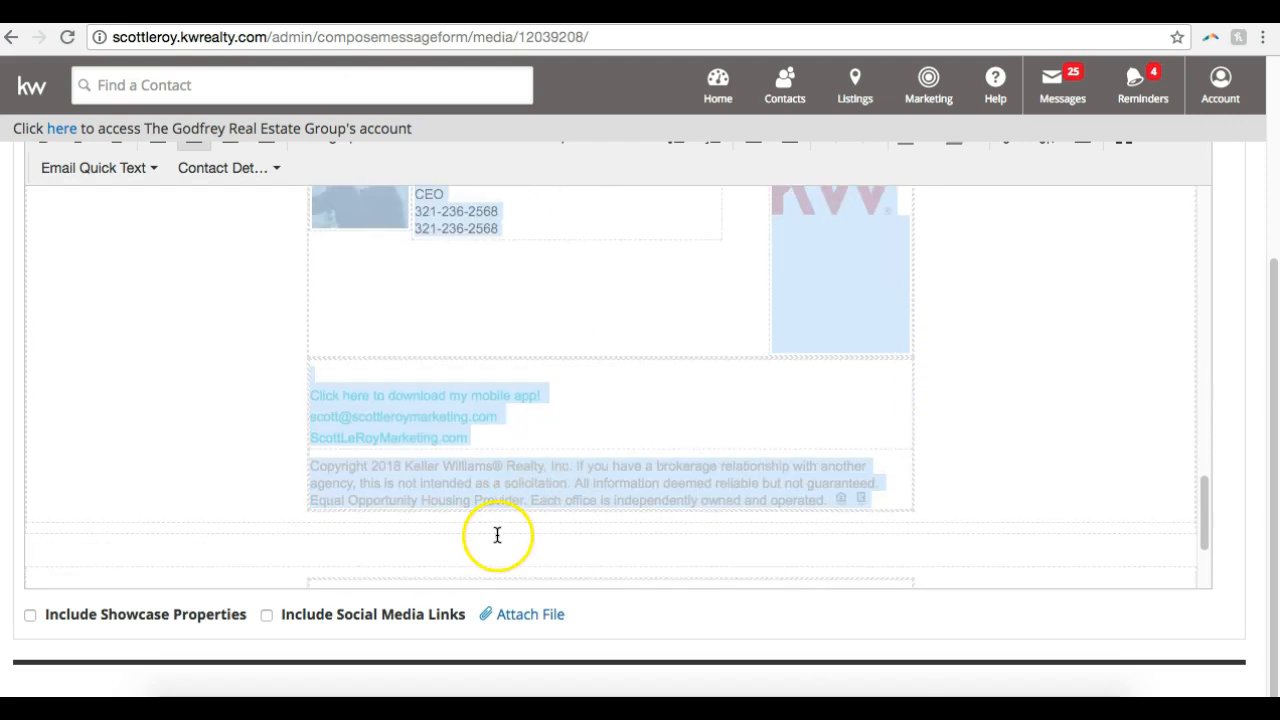
{"action": "scroll", "coordinate": [497, 535], "scroll_direction": "up", "scroll_amount": 10}
{"action": "scroll", "coordinate": [997, 294], "scroll_direction": "up", "scroll_amount": 3}
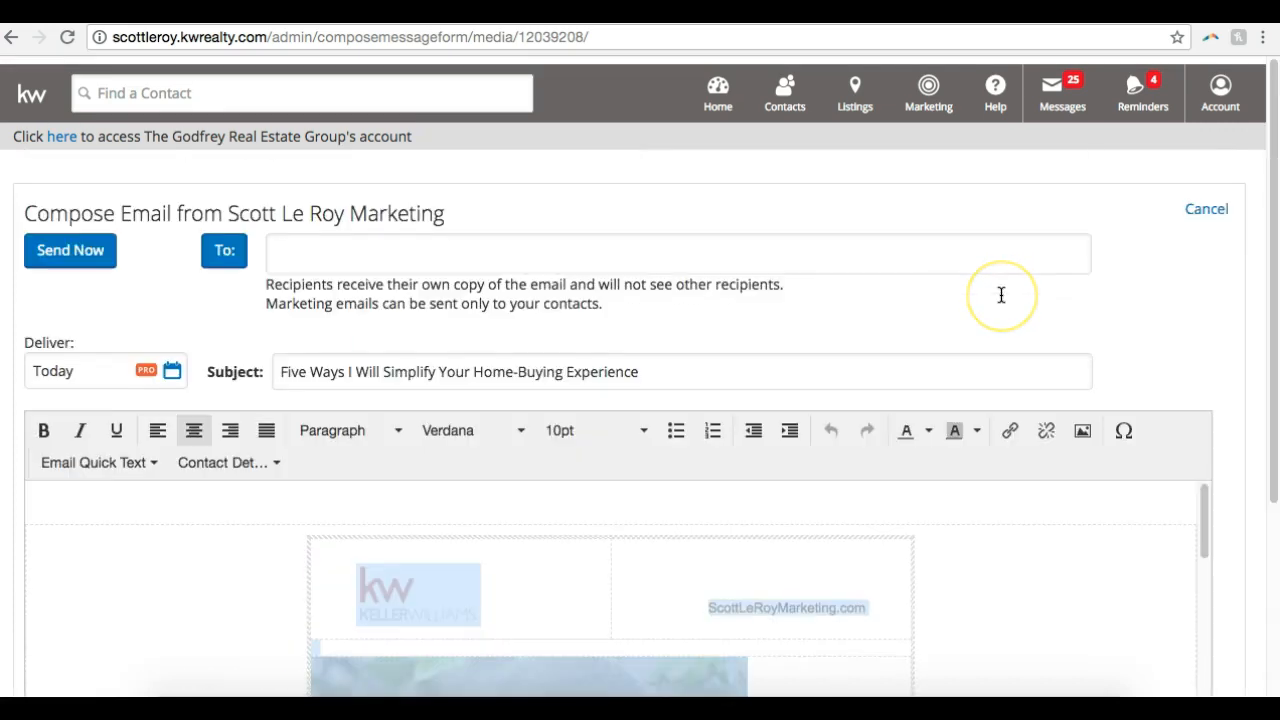
Add the agent's own contact as the email's recipient by looking up the first name
{"action": "left_click", "coordinate": [315, 252]}
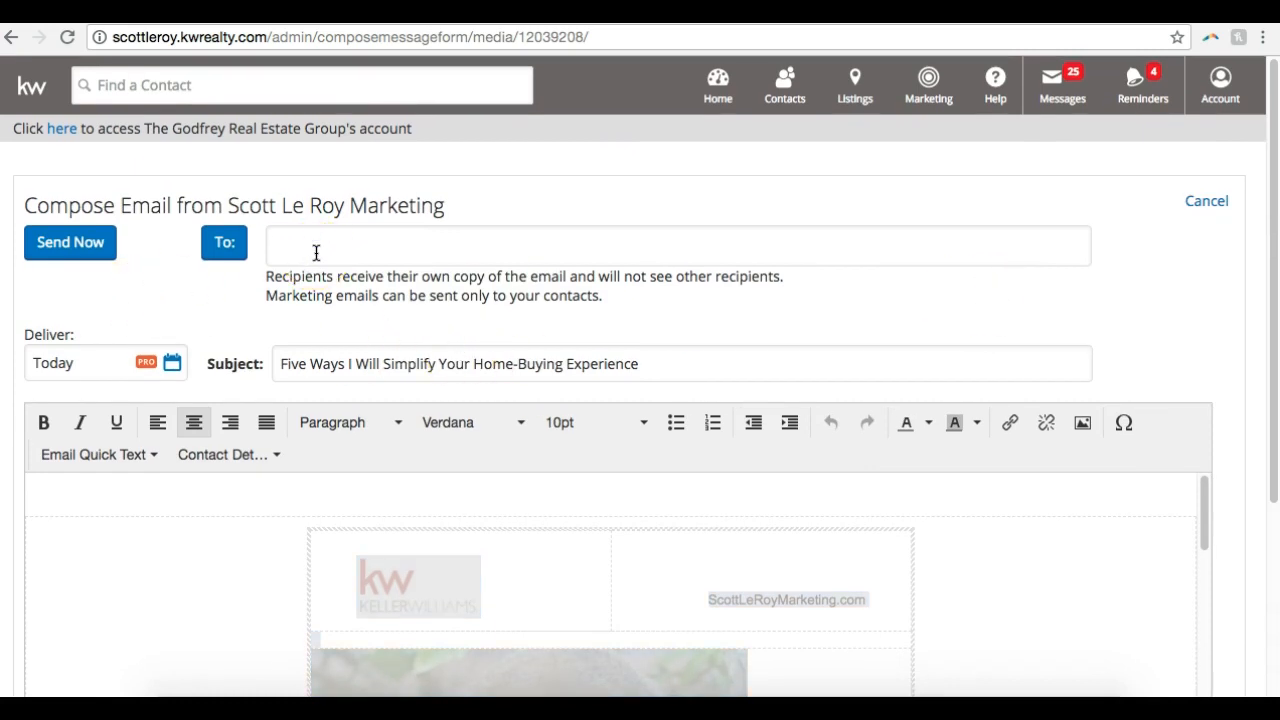
{"action": "type", "text": "scott"}
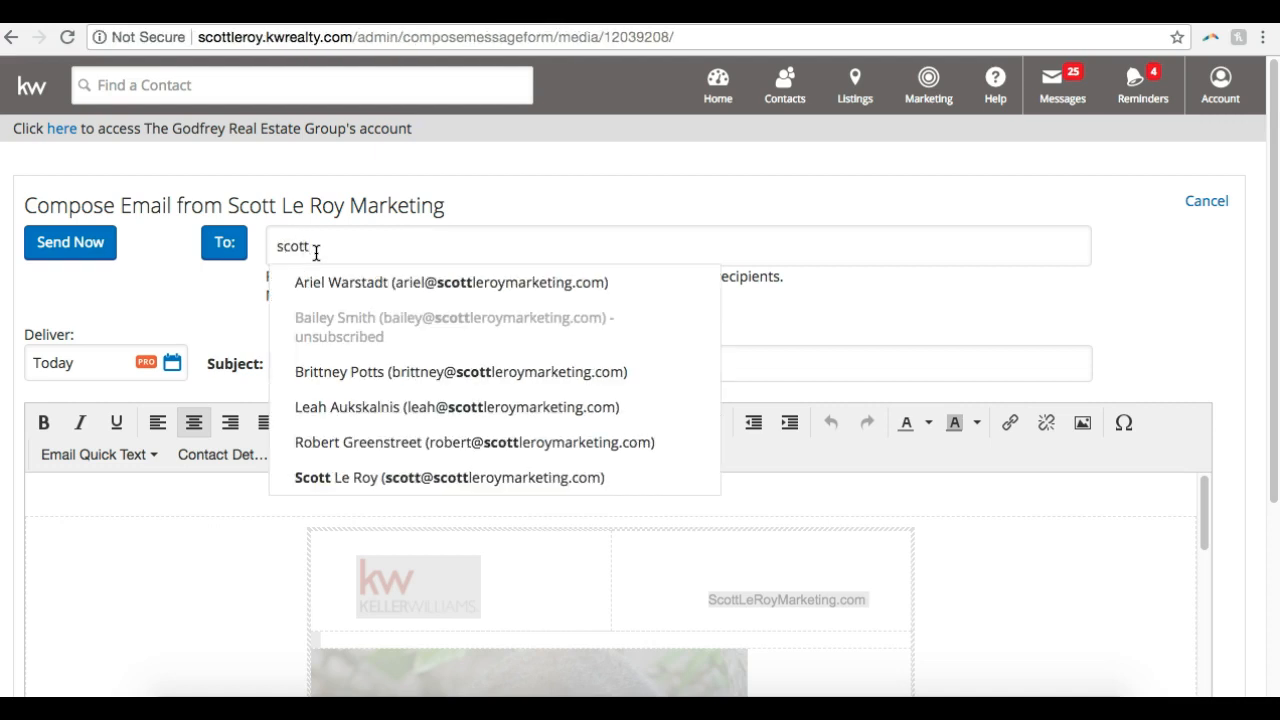
{"action": "left_click", "coordinate": [322, 477]}
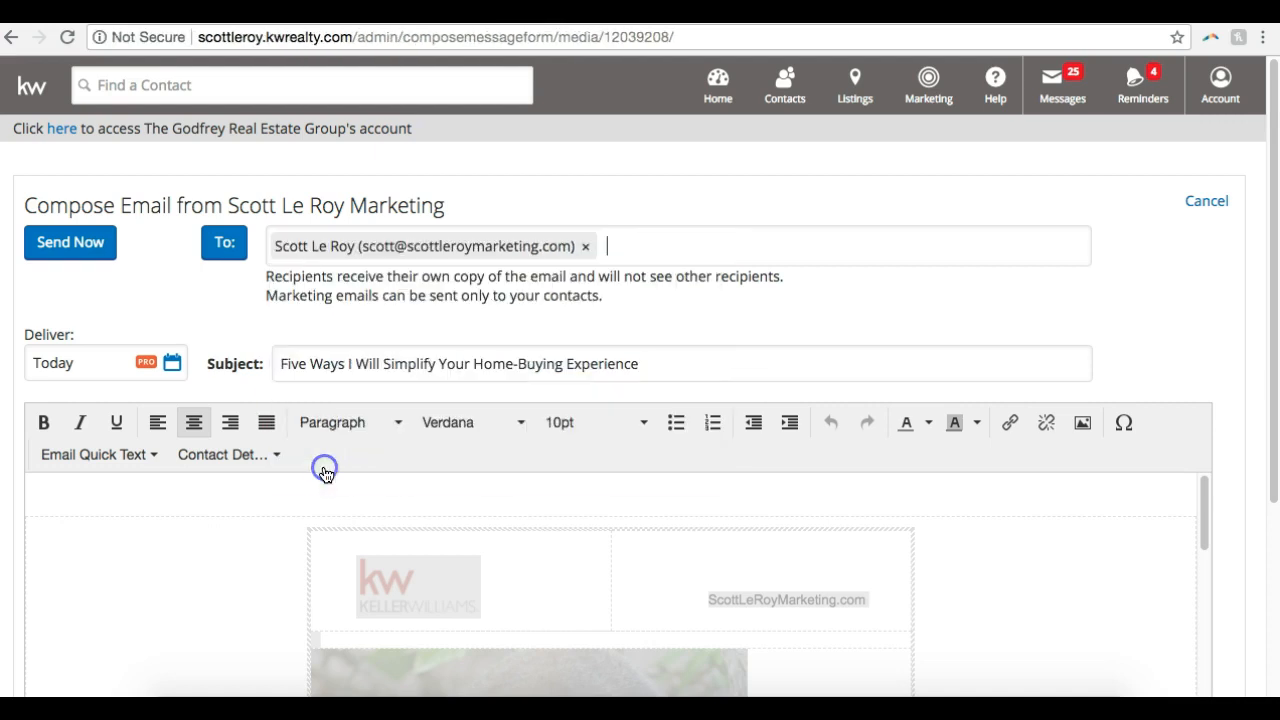
Open the recipient picker and examine its name, status and group filter options
{"action": "left_click", "coordinate": [226, 244]}
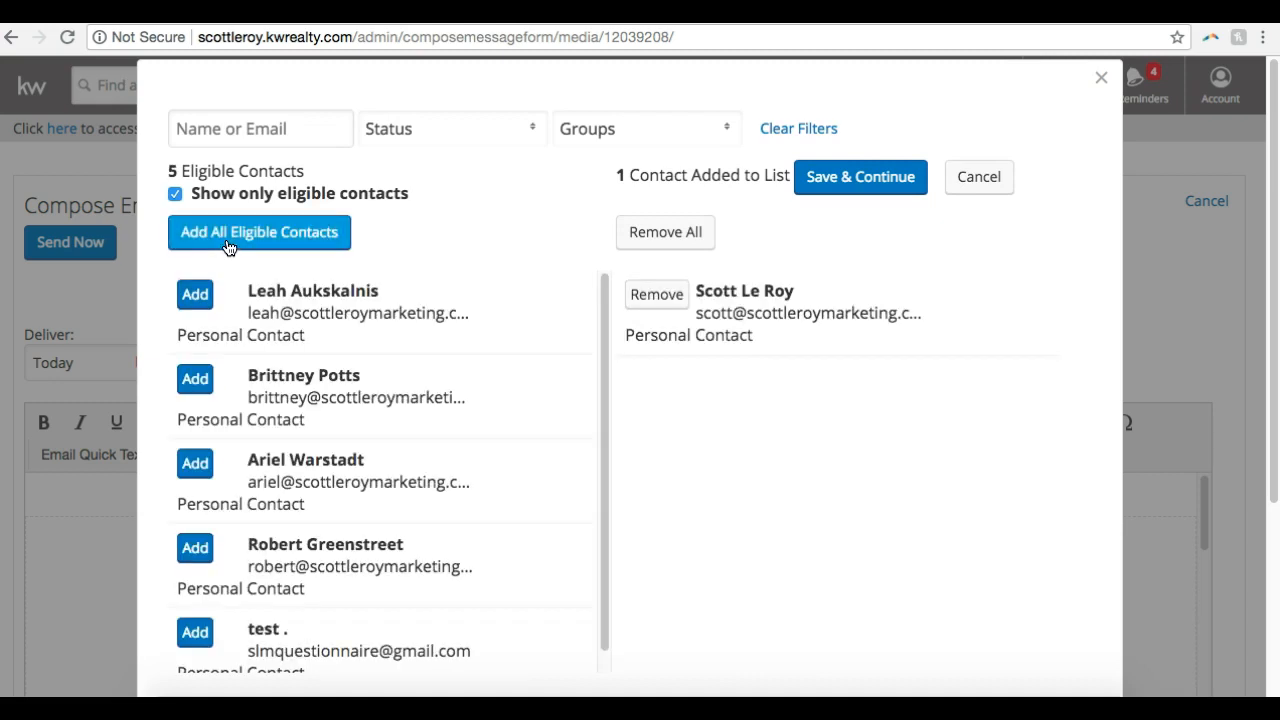
{"action": "left_click", "coordinate": [316, 138]}
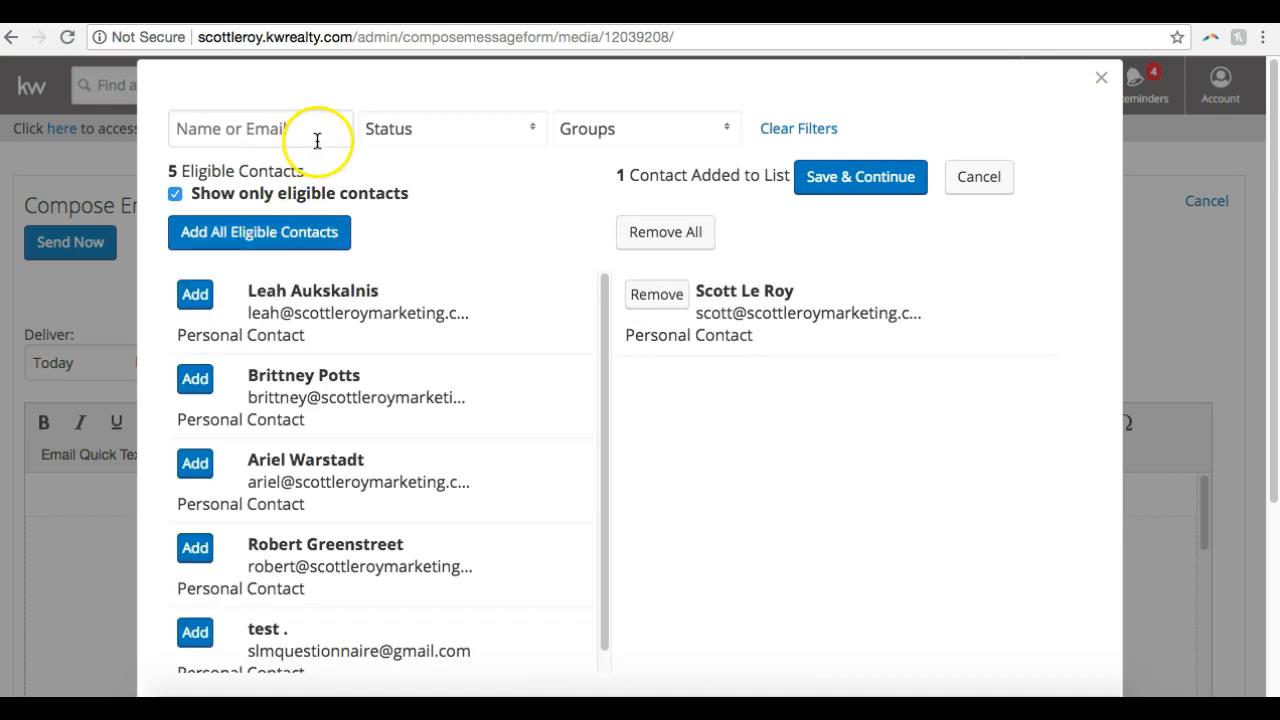
{"action": "left_click", "coordinate": [468, 129]}
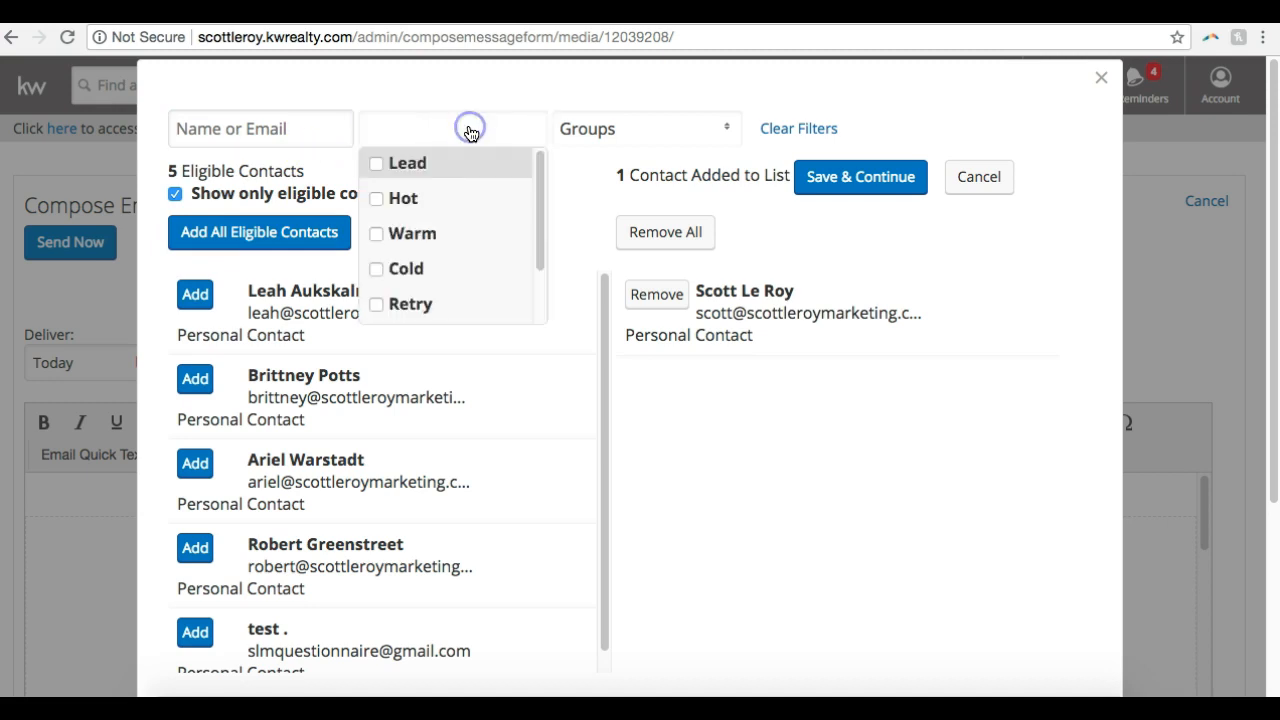
{"action": "left_click", "coordinate": [435, 162]}
{"action": "left_click", "coordinate": [437, 160]}
{"action": "left_click", "coordinate": [581, 143]}
{"action": "scroll", "coordinate": [578, 232], "scroll_direction": "down", "scroll_amount": 8}
{"action": "scroll", "coordinate": [578, 232], "scroll_direction": "down", "scroll_amount": 15}
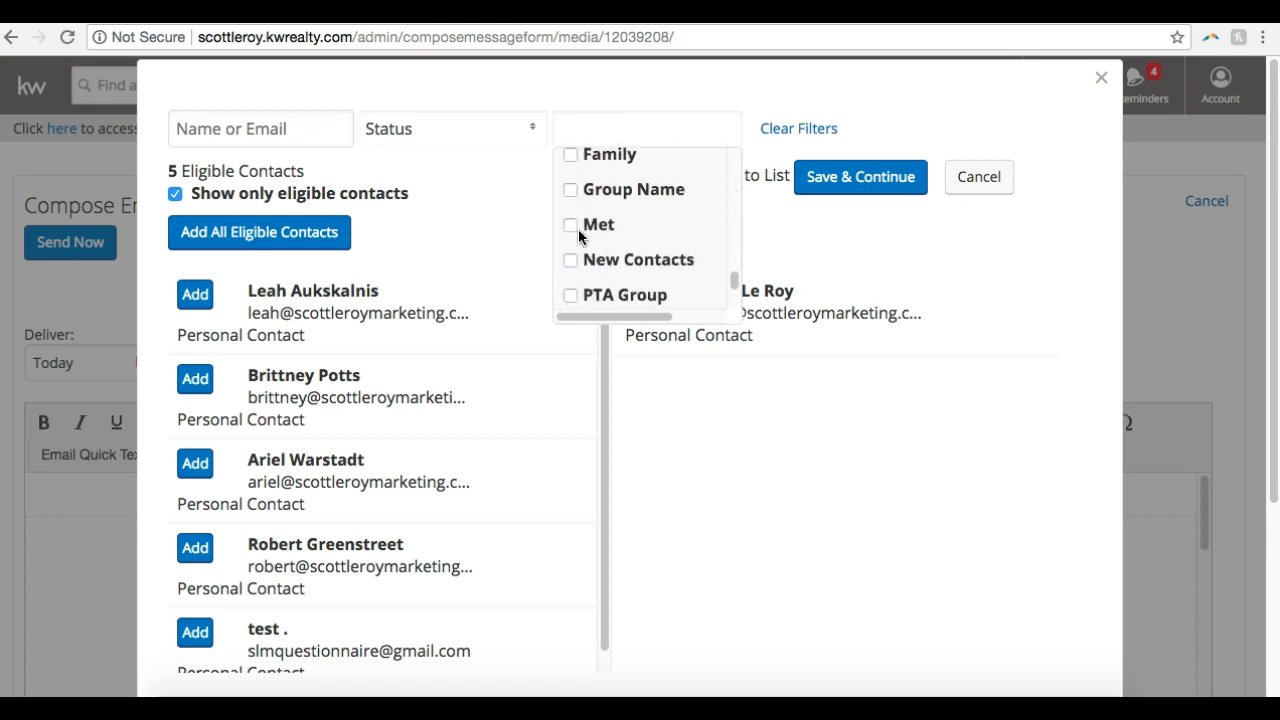
{"action": "scroll", "coordinate": [722, 160], "scroll_direction": "up", "scroll_amount": 2}
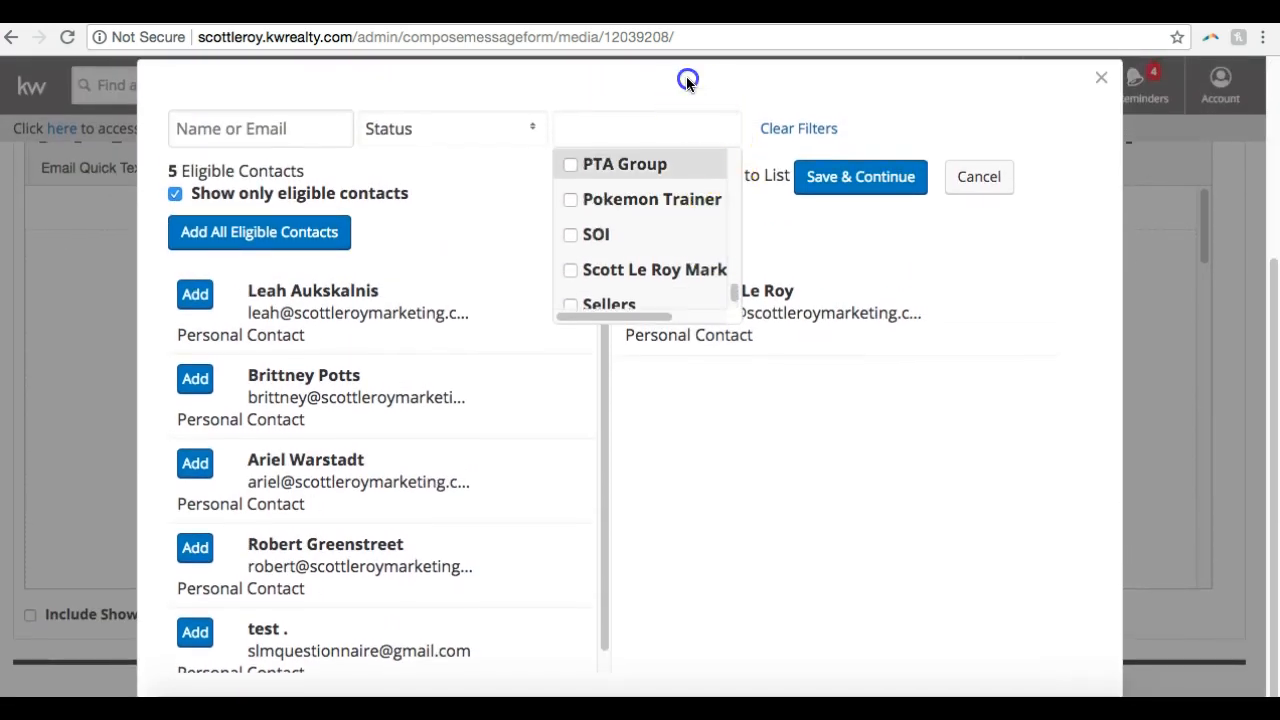
Add all eligible contacts to the recipient list and save it to the email
{"action": "left_click", "coordinate": [223, 237]}
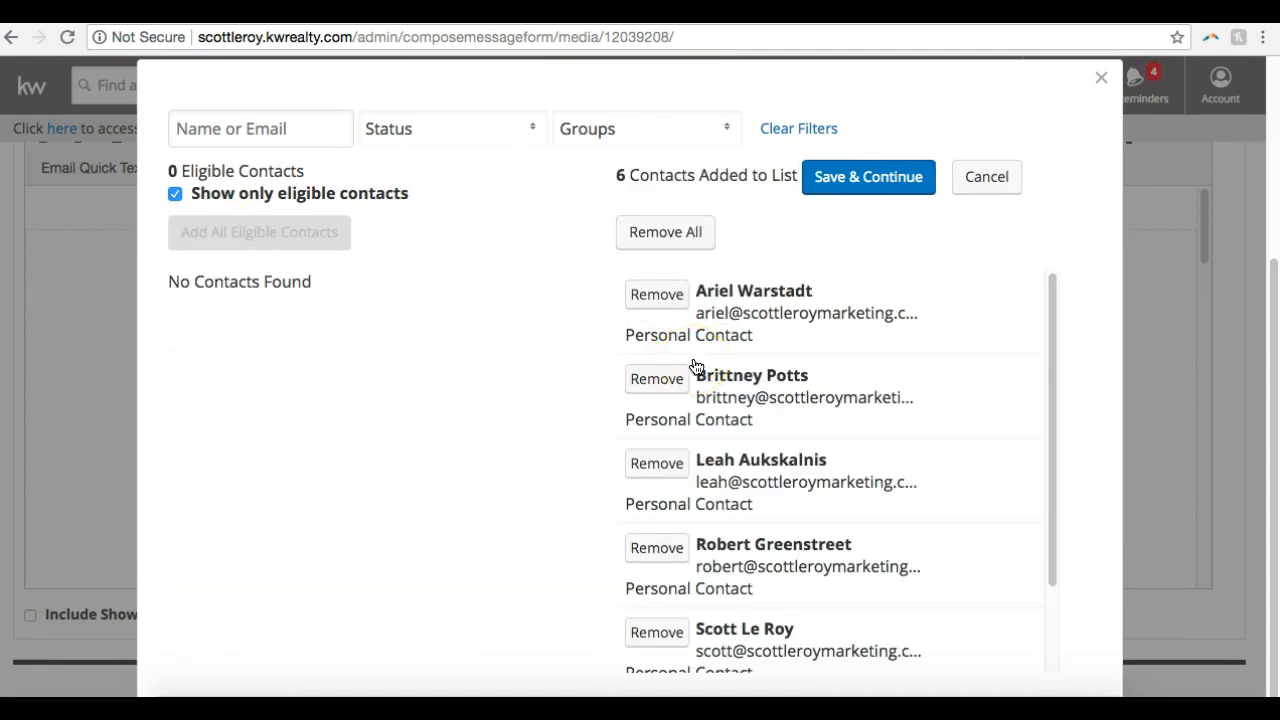
{"action": "left_click", "coordinate": [856, 178]}
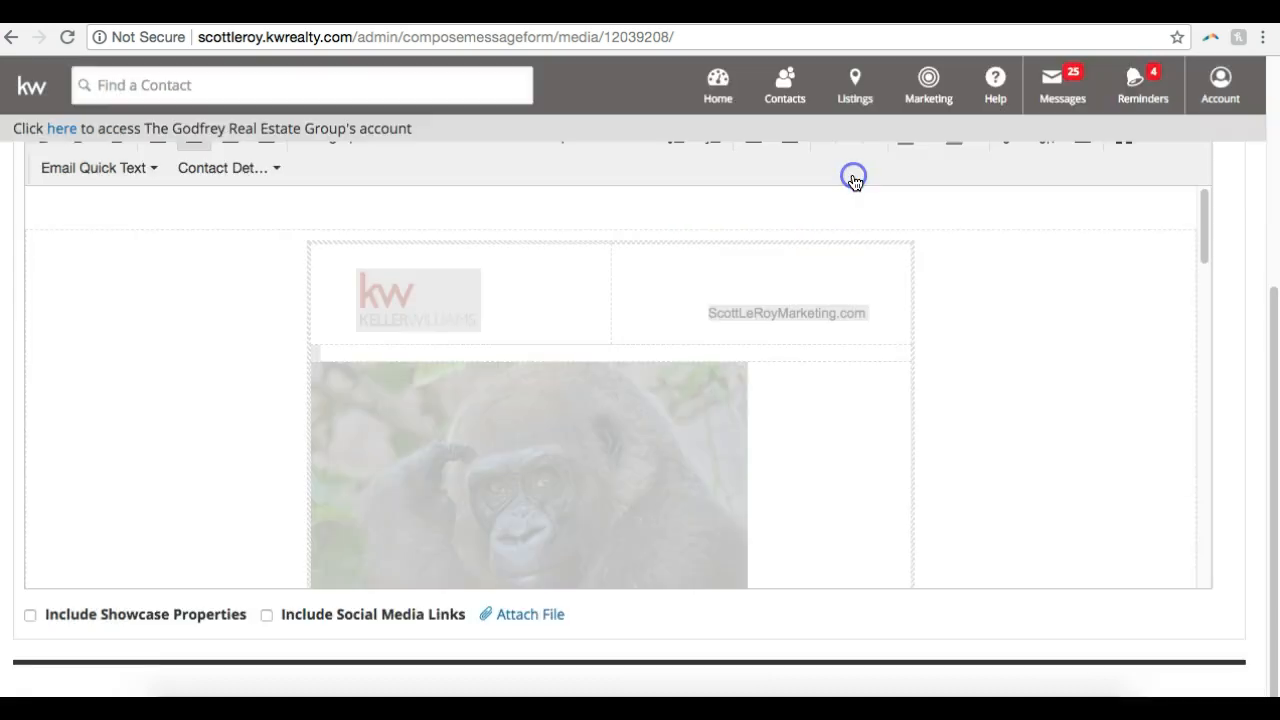
{"action": "scroll", "coordinate": [823, 277], "scroll_direction": "up", "scroll_amount": 4}
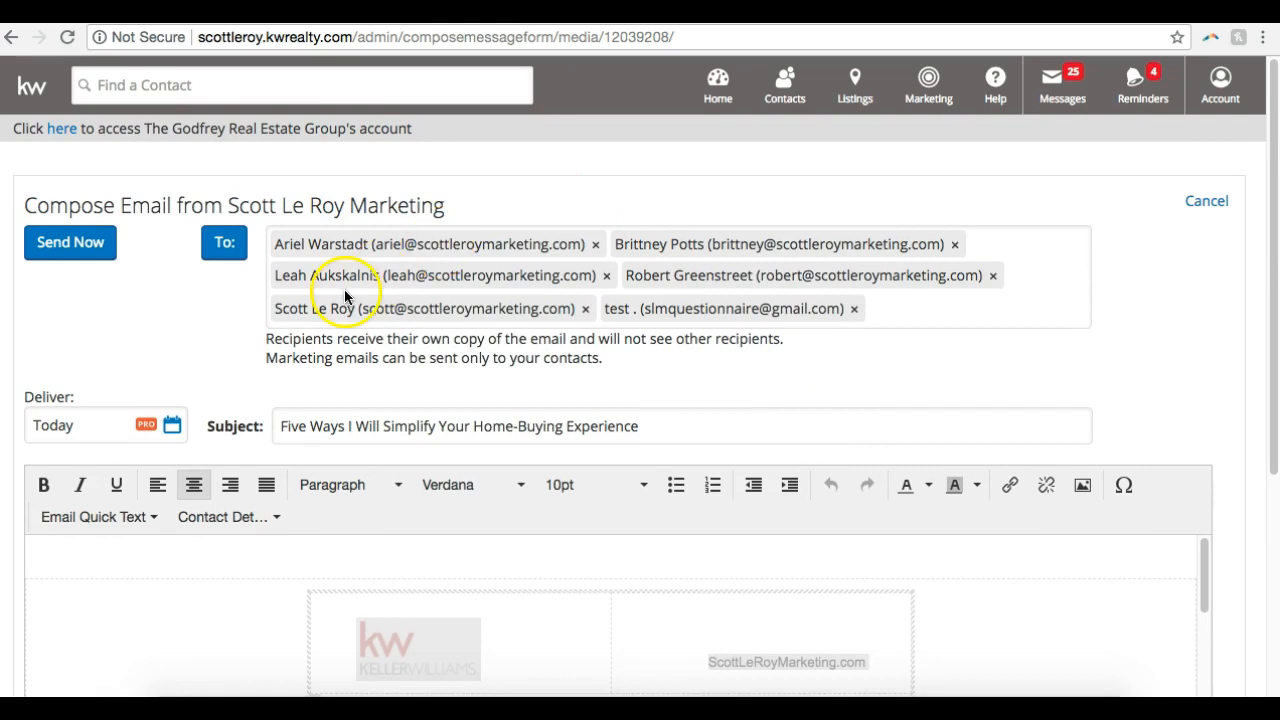
Include showcase properties and social media links in the email, and check the sections added below the signature
{"action": "scroll", "coordinate": [334, 307], "scroll_direction": "down", "scroll_amount": 1}
{"action": "scroll", "coordinate": [334, 307], "scroll_direction": "down", "scroll_amount": 5}
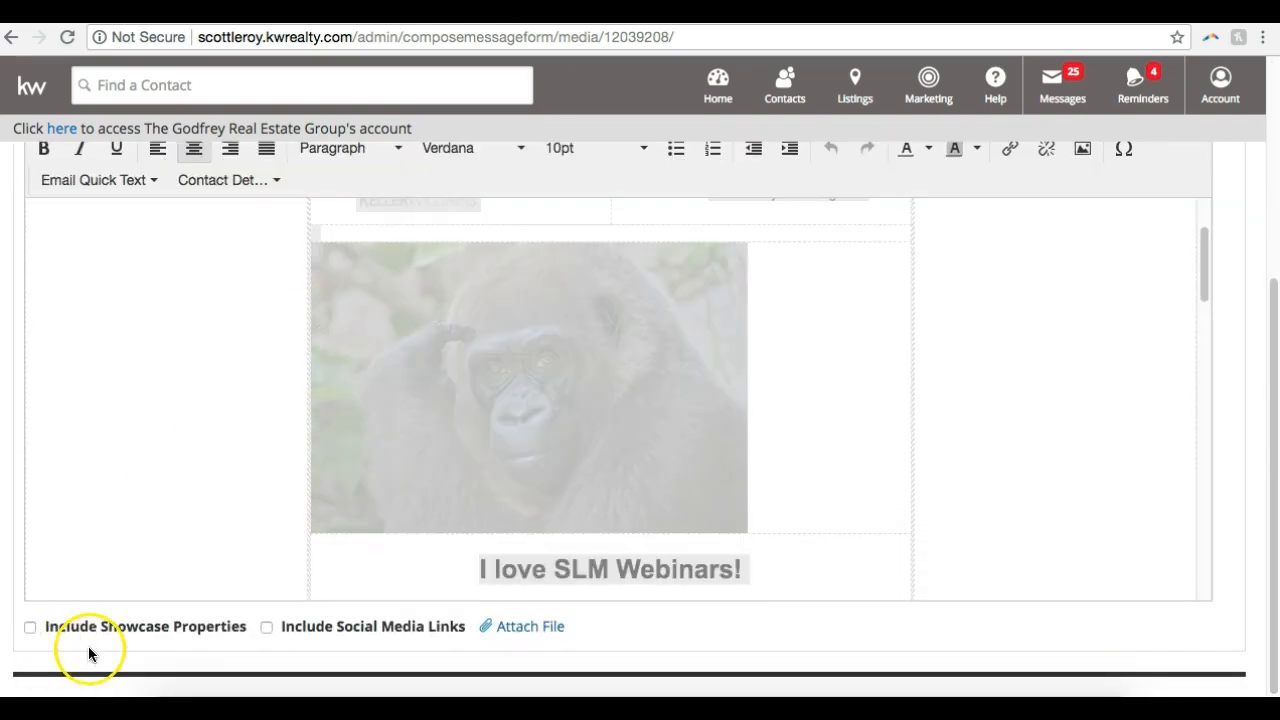
{"action": "left_click", "coordinate": [30, 627]}
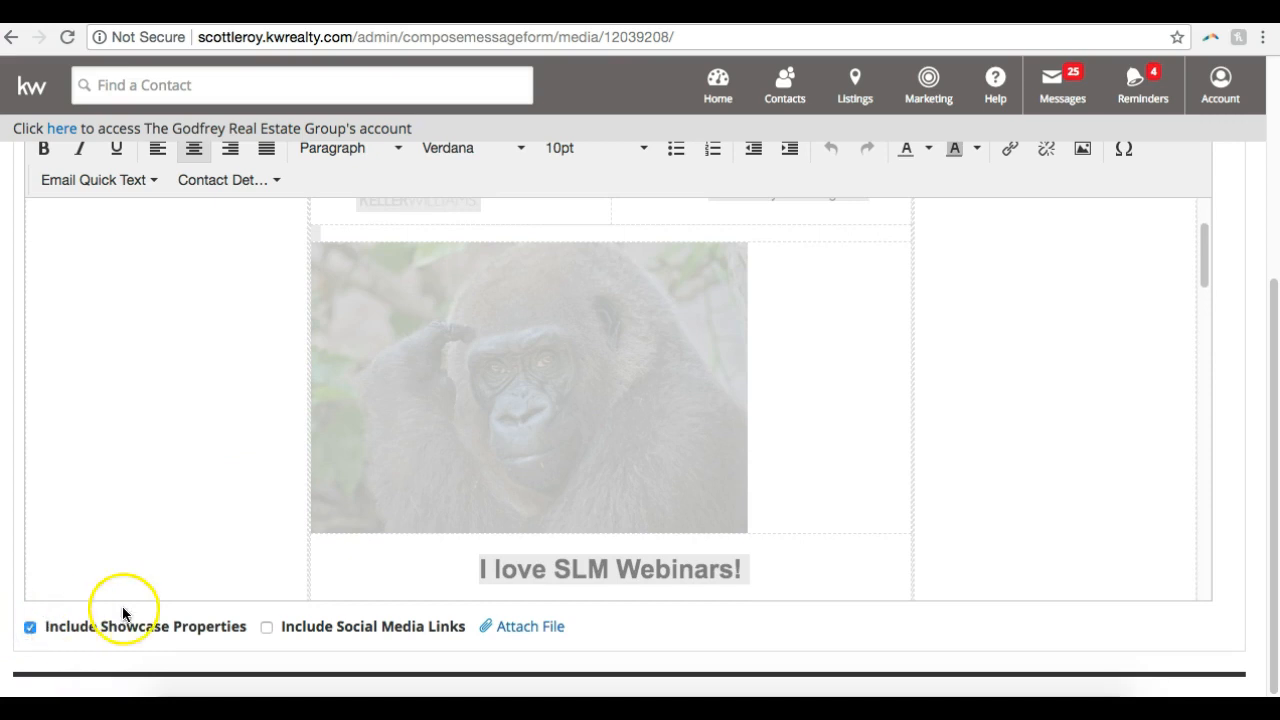
{"action": "left_click", "coordinate": [267, 628]}
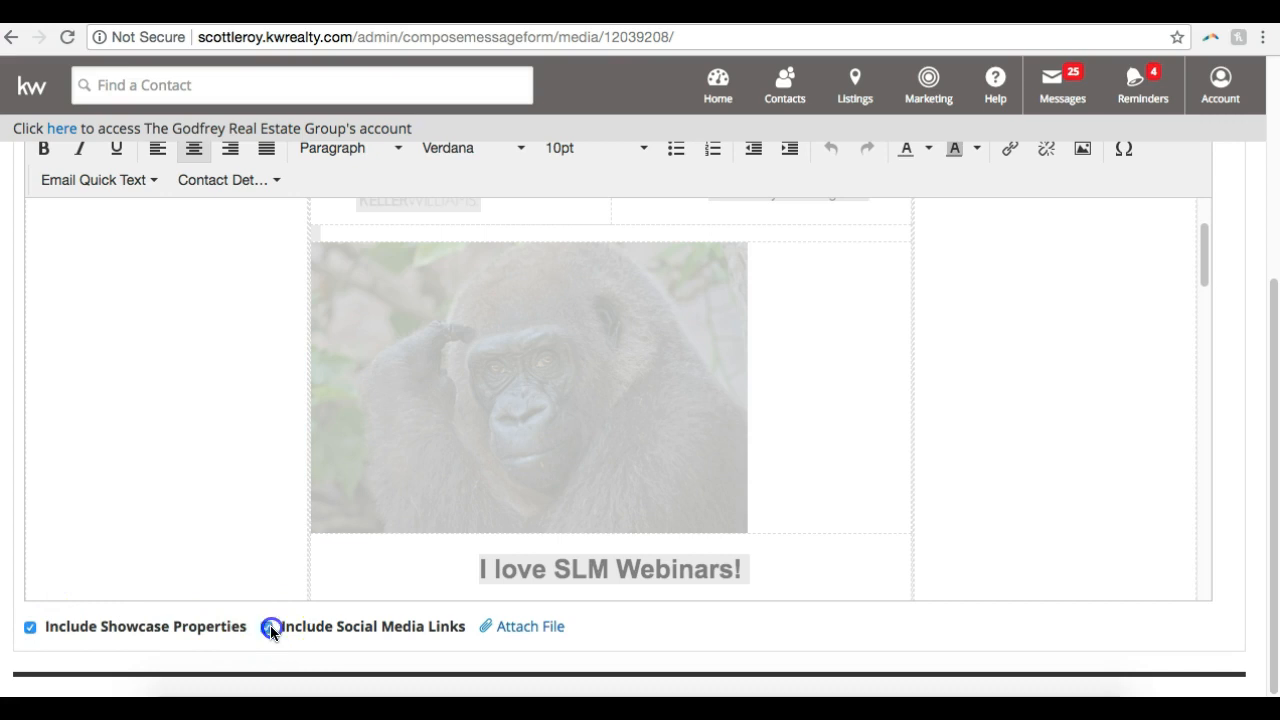
{"action": "scroll", "coordinate": [300, 451], "scroll_direction": "down", "scroll_amount": 10}
{"action": "scroll", "coordinate": [300, 451], "scroll_direction": "down", "scroll_amount": 5}
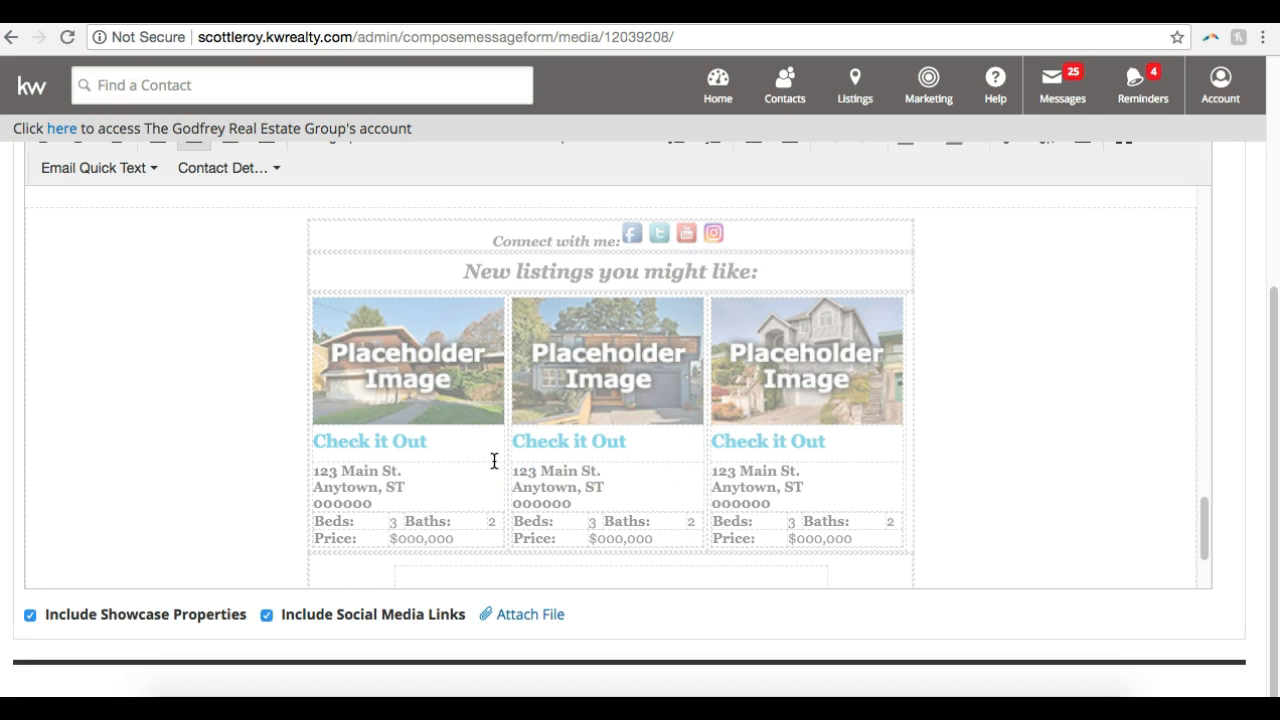
{"action": "scroll", "coordinate": [494, 461], "scroll_direction": "down", "scroll_amount": 3}
{"action": "scroll", "coordinate": [494, 461], "scroll_direction": "up", "scroll_amount": 8}
{"action": "scroll", "coordinate": [494, 461], "scroll_direction": "up", "scroll_amount": 10}
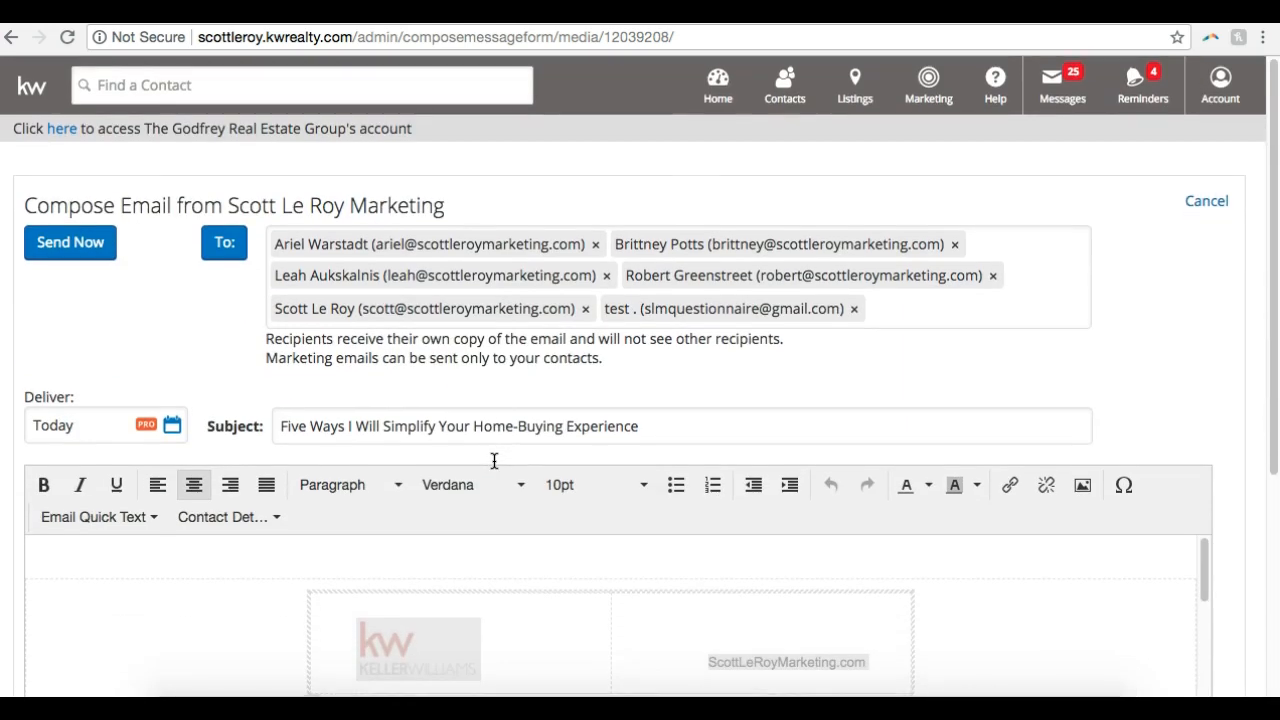
Cancel the email draft and return to the saved designs search results
{"action": "left_click", "coordinate": [98, 245]}
{"action": "left_click", "coordinate": [1200, 201]}
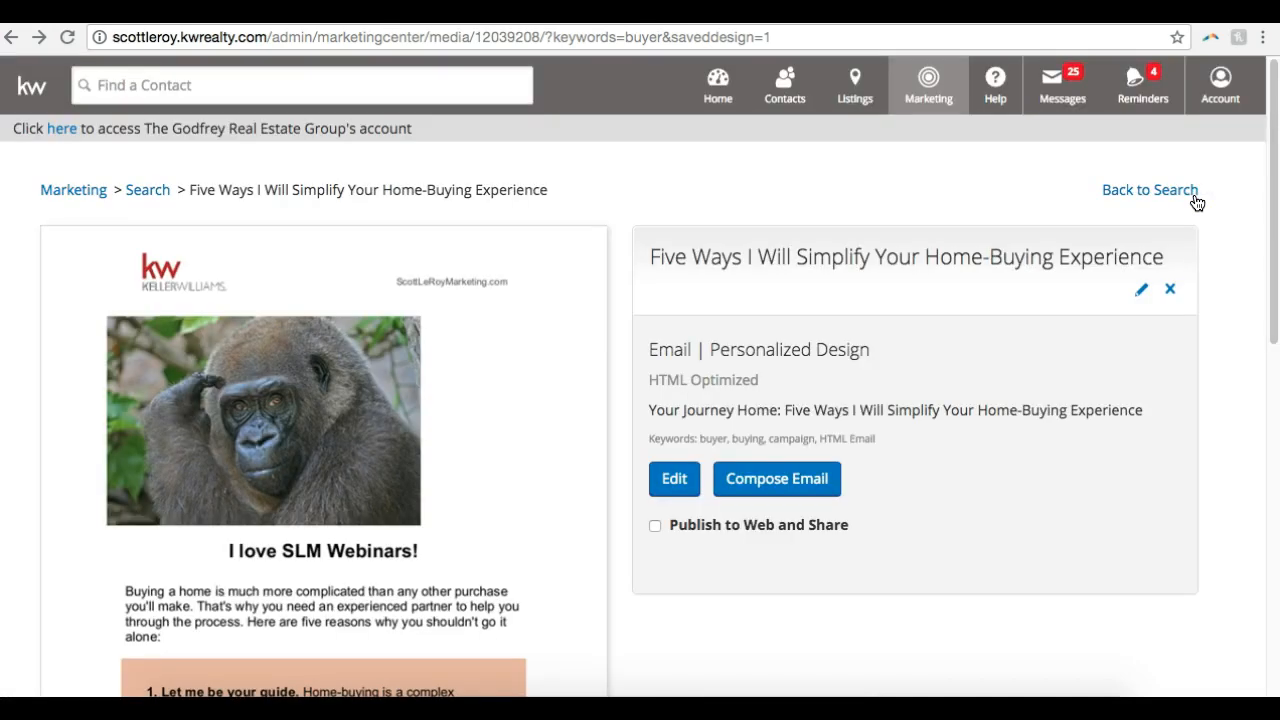
{"action": "left_click", "coordinate": [1165, 192]}
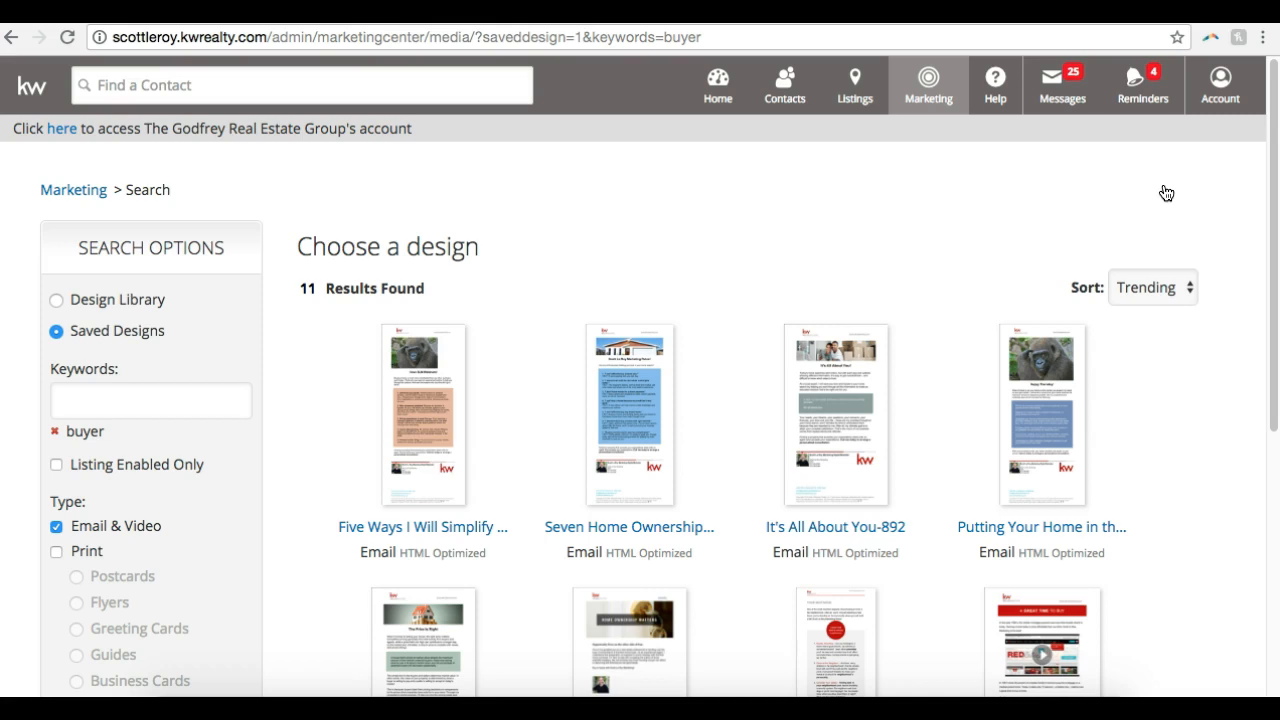
Switch the design search to the Design Library and remove the "buyer" keyword
{"action": "left_click", "coordinate": [141, 304]}
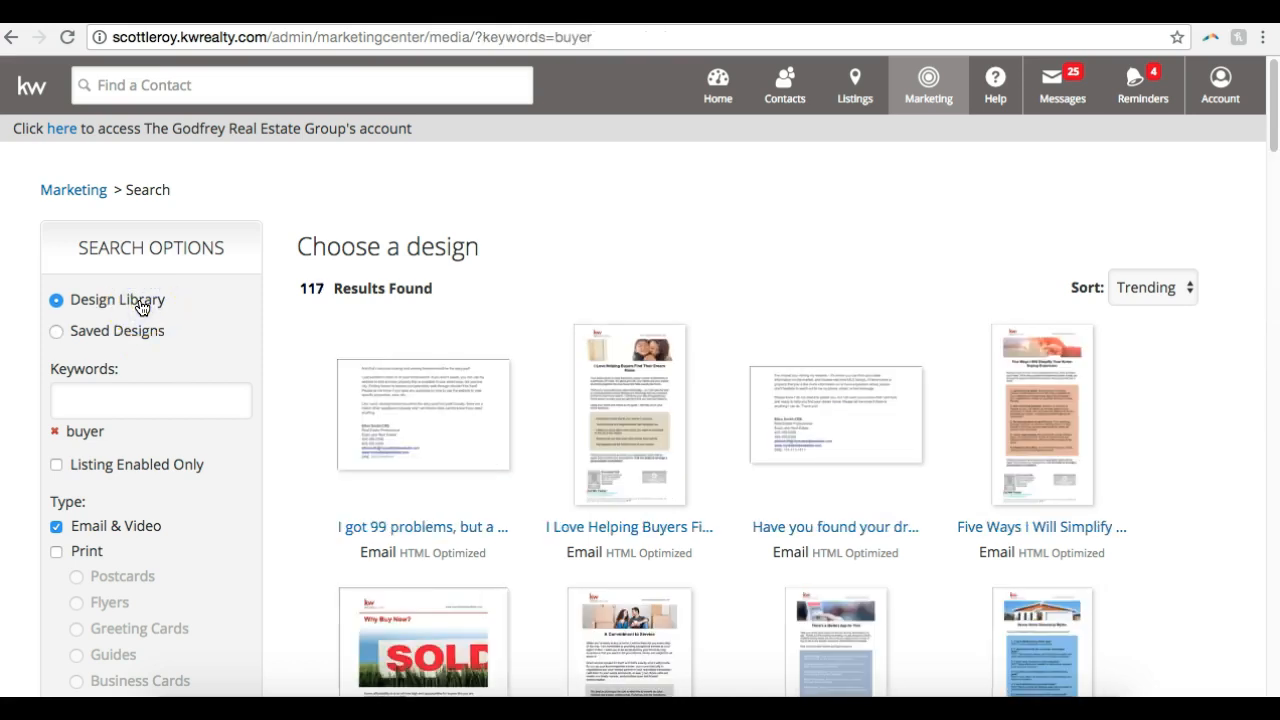
{"action": "left_click", "coordinate": [55, 433]}
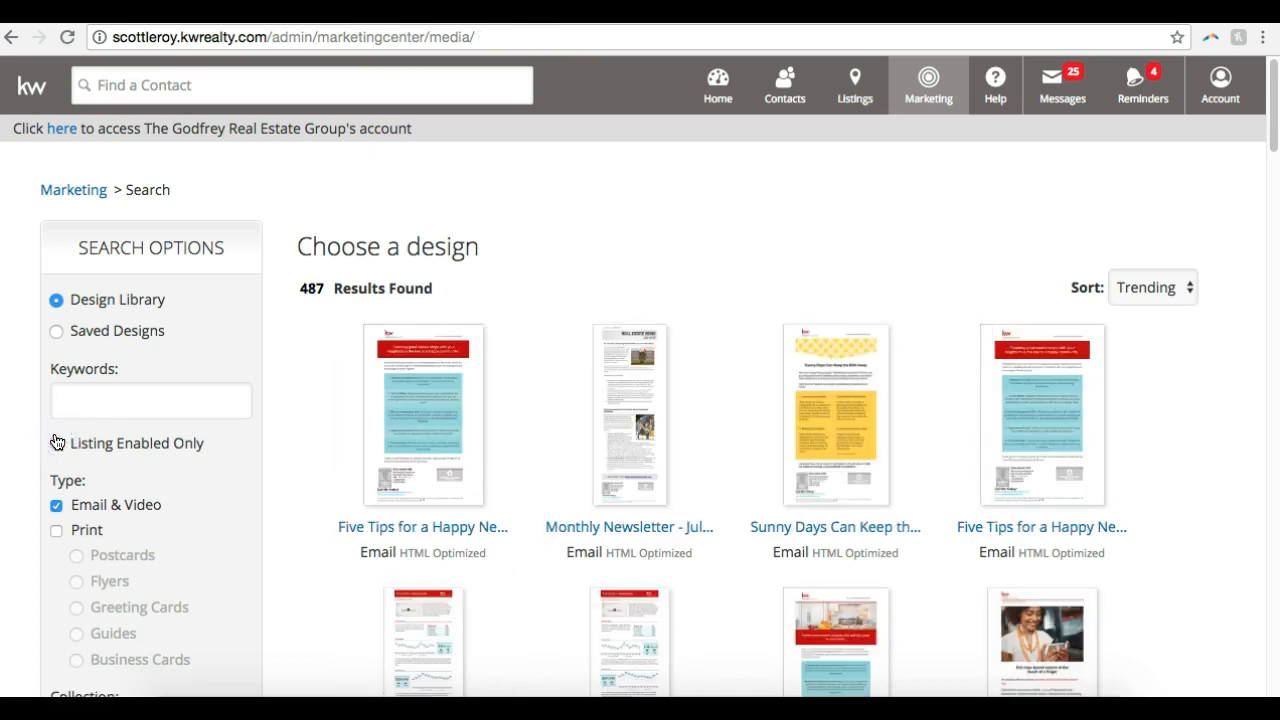
Restrict the design type to Print with Postcards, excluding Email & Video
{"action": "scroll", "coordinate": [57, 442], "scroll_direction": "down", "scroll_amount": 1}
{"action": "scroll", "coordinate": [57, 442], "scroll_direction": "down", "scroll_amount": 1}
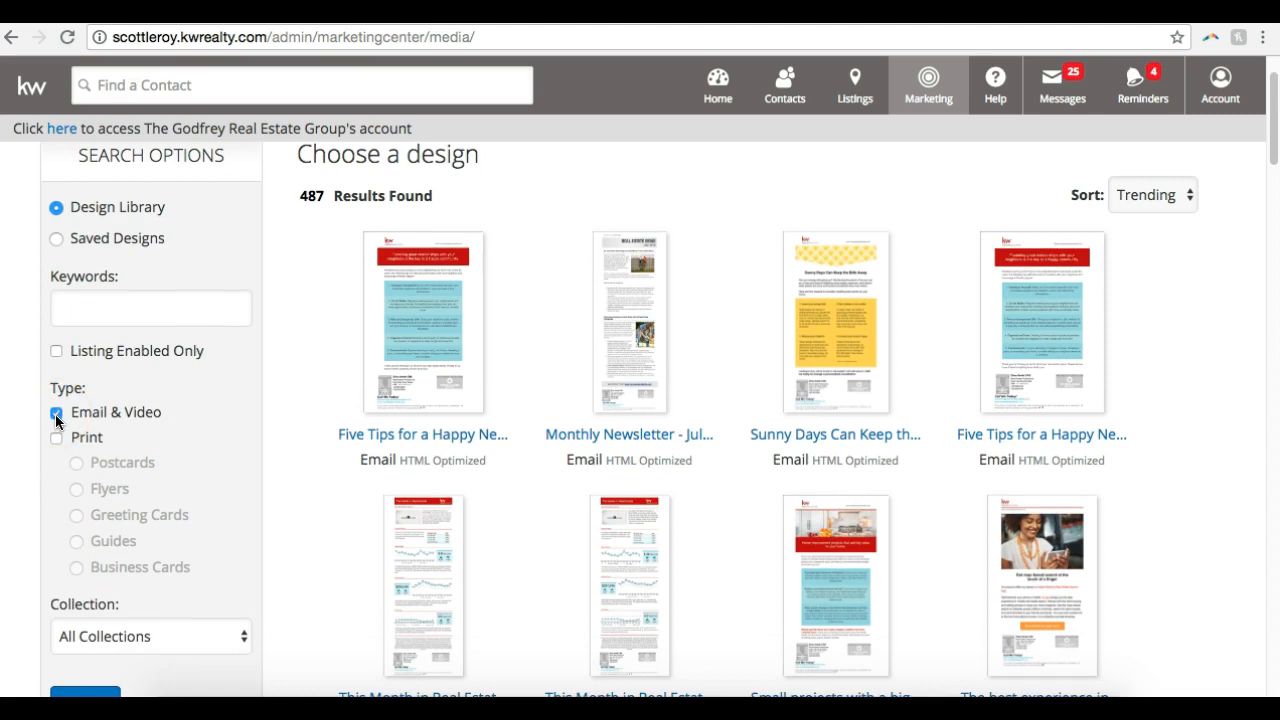
{"action": "left_click", "coordinate": [56, 437]}
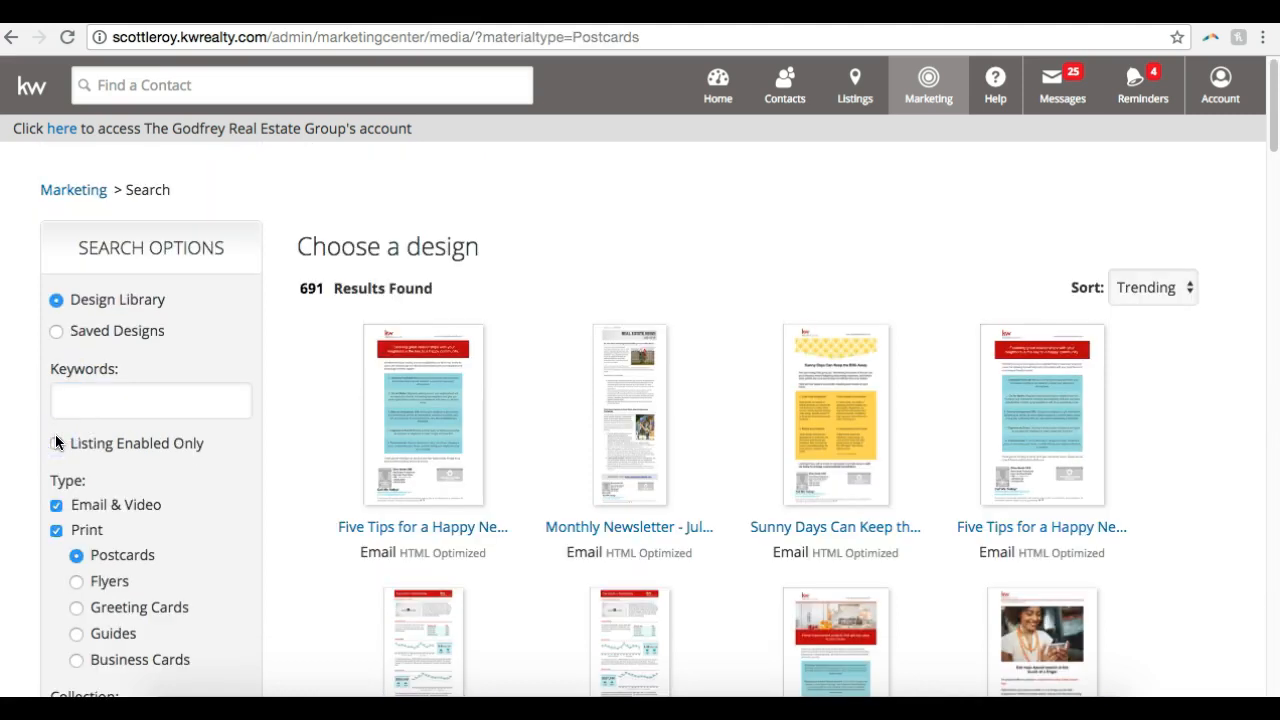
{"action": "scroll", "coordinate": [135, 528], "scroll_direction": "down", "scroll_amount": 2}
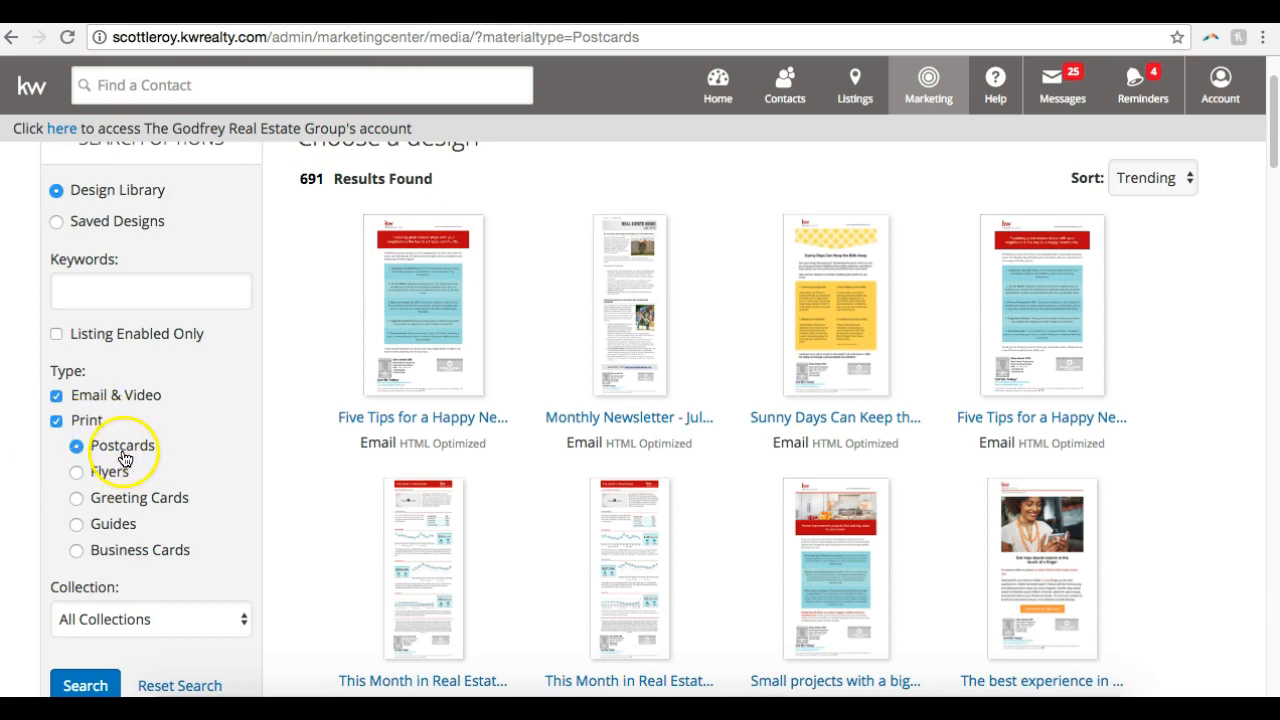
{"action": "left_click", "coordinate": [55, 395]}
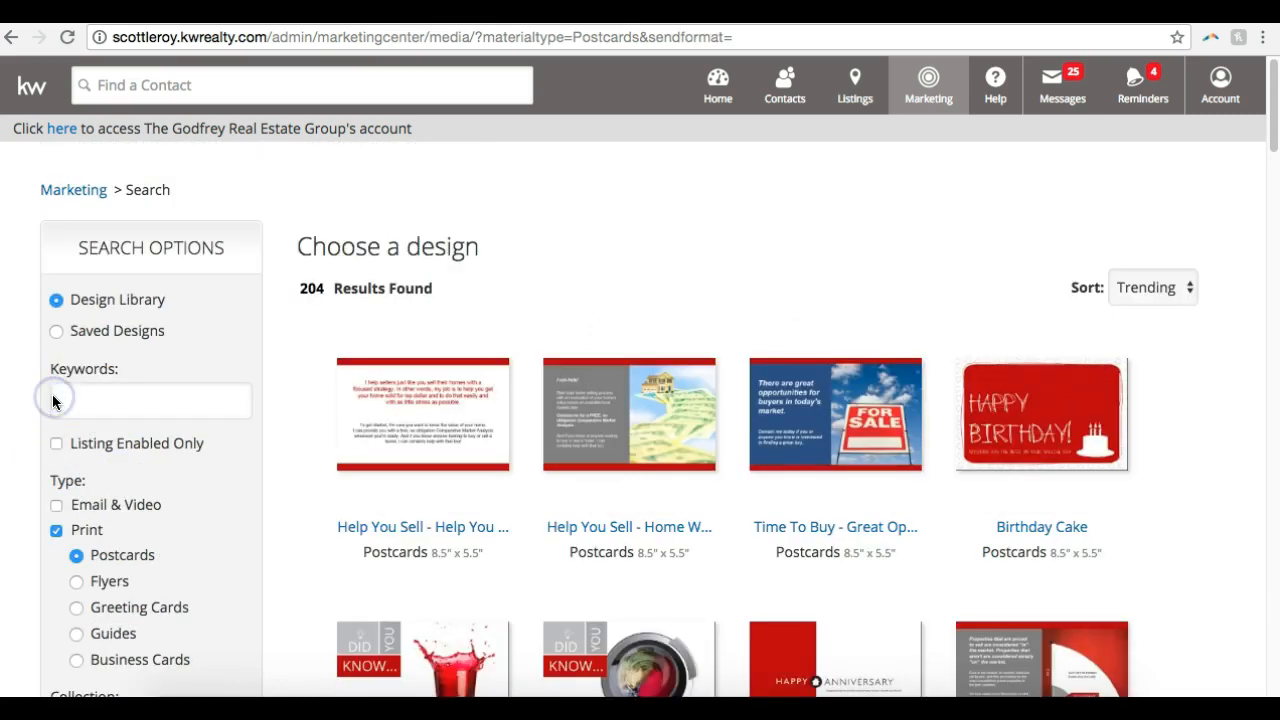
{"action": "scroll", "coordinate": [303, 367], "scroll_direction": "down", "scroll_amount": 2}
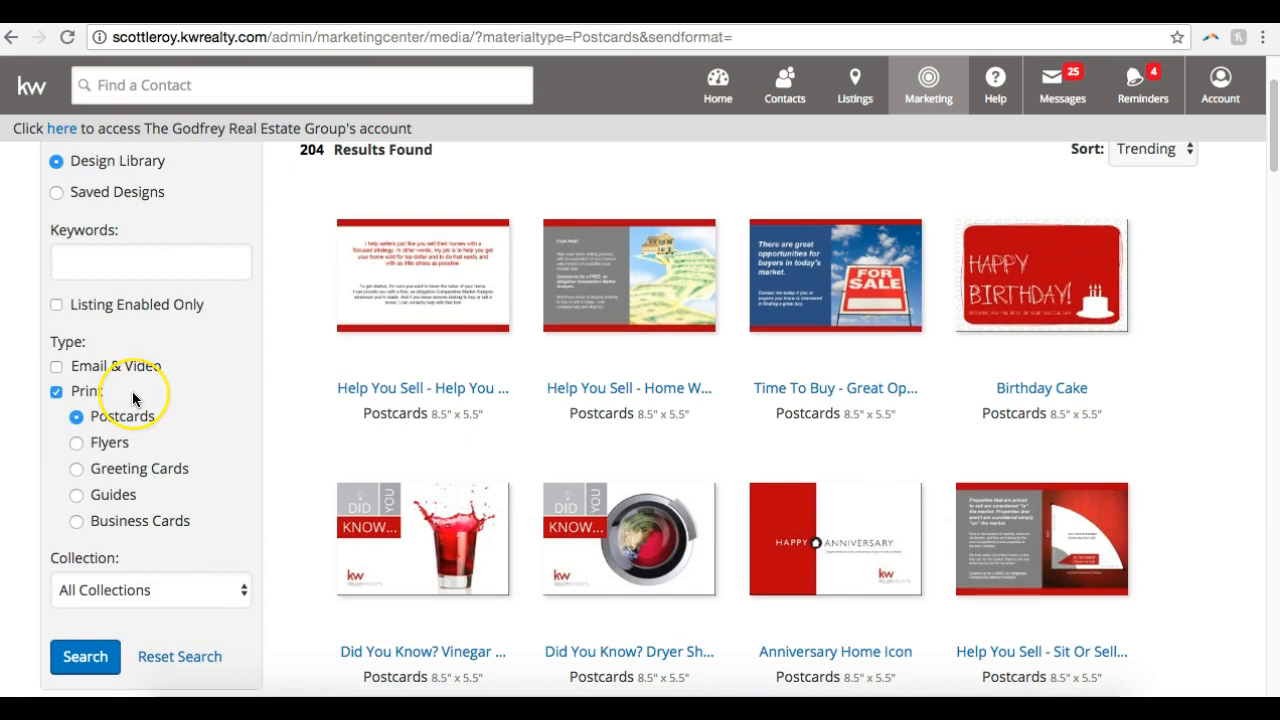
Show the flyer designs briefly, return to Postcards, and browse the available postcard designs
{"action": "scroll", "coordinate": [132, 391], "scroll_direction": "up", "scroll_amount": 1}
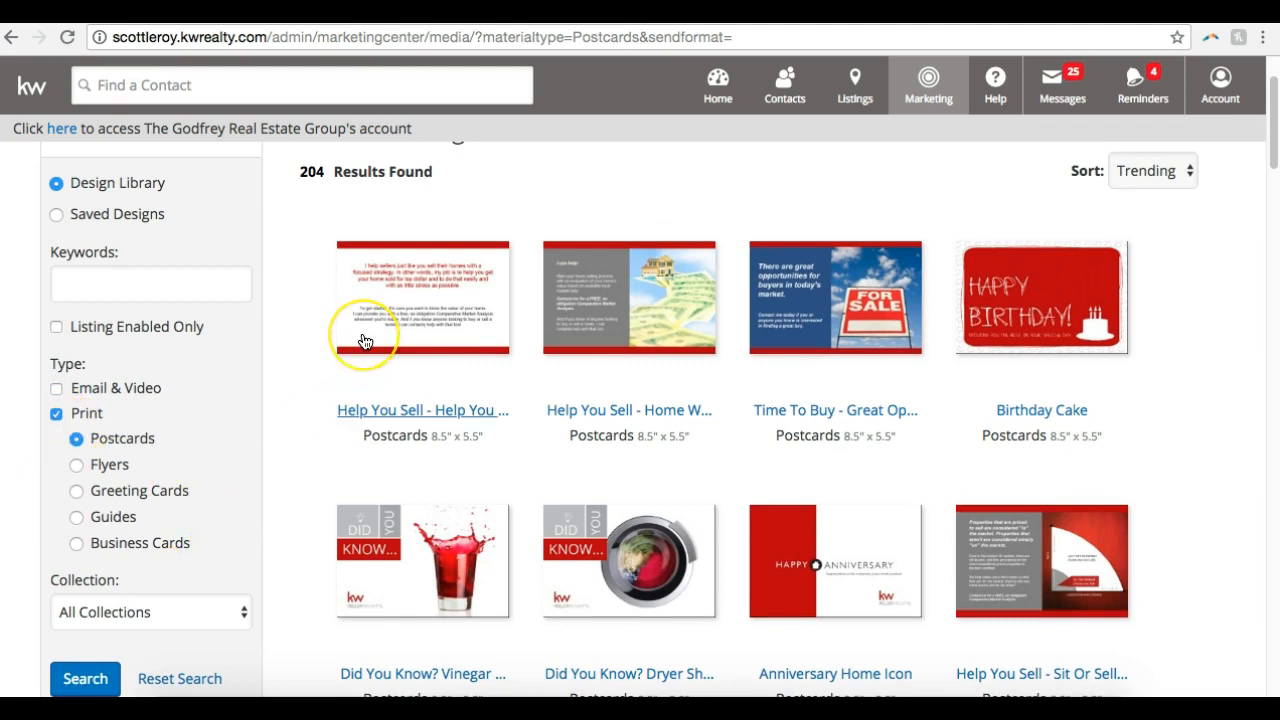
{"action": "scroll", "coordinate": [365, 342], "scroll_direction": "up", "scroll_amount": 2}
{"action": "scroll", "coordinate": [363, 340], "scroll_direction": "down", "scroll_amount": 1}
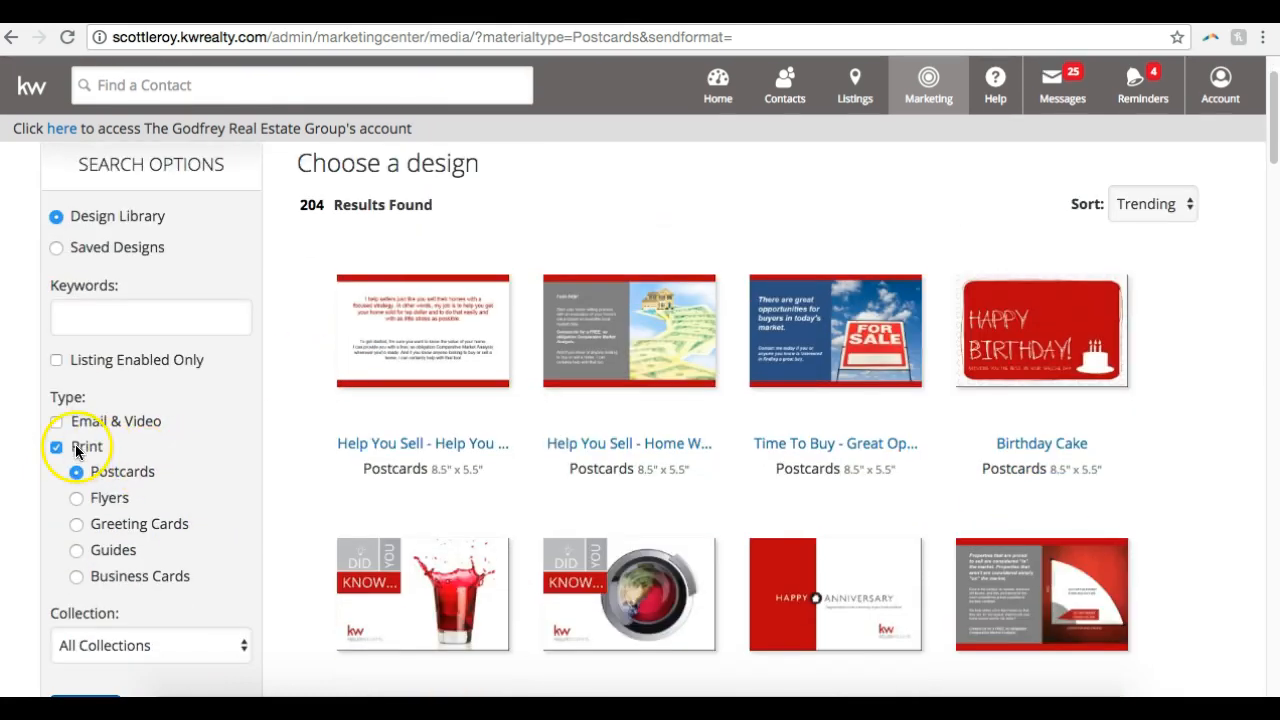
{"action": "left_click", "coordinate": [76, 497]}
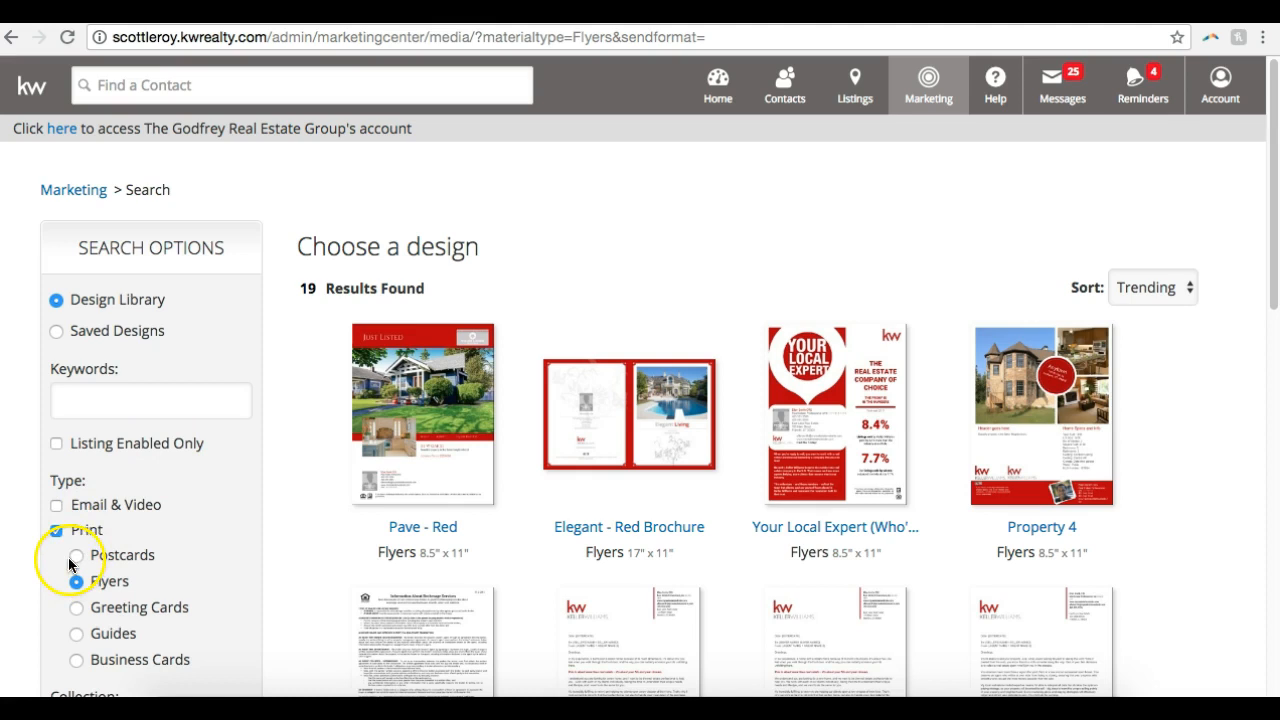
{"action": "left_click", "coordinate": [75, 556]}
{"action": "scroll", "coordinate": [184, 455], "scroll_direction": "down", "scroll_amount": 1}
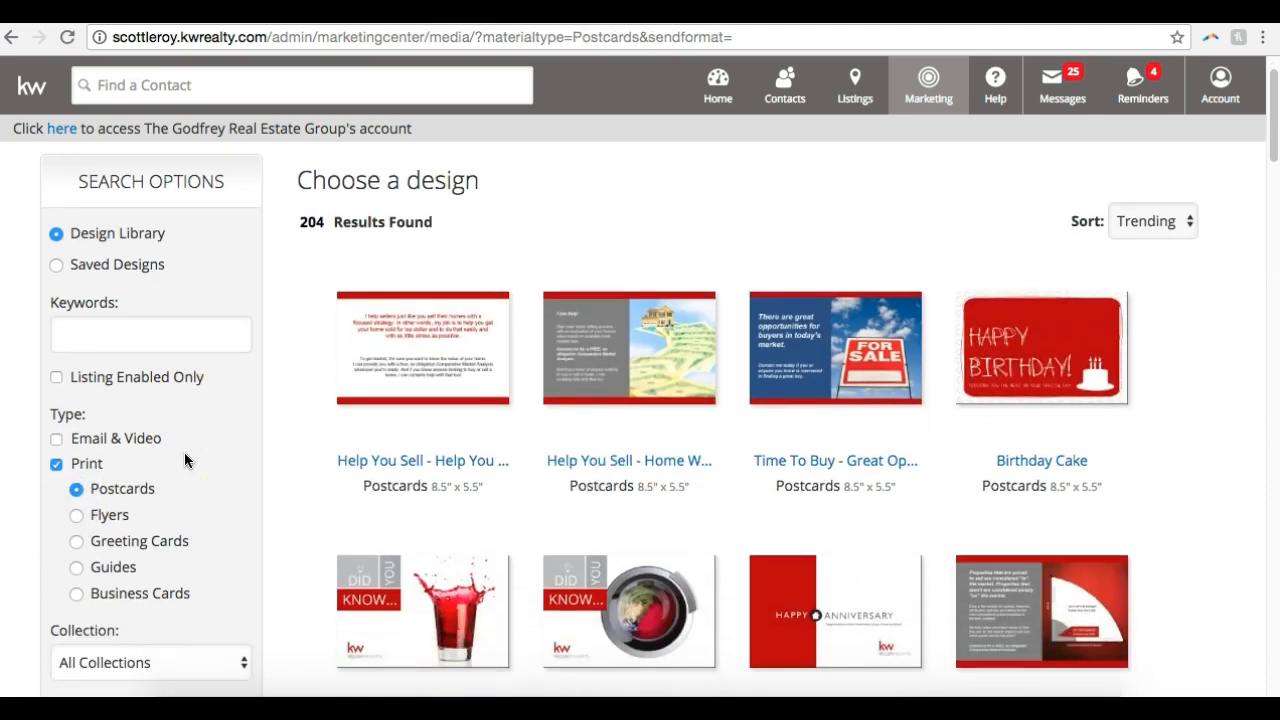
{"action": "scroll", "coordinate": [184, 460], "scroll_direction": "down", "scroll_amount": 1}
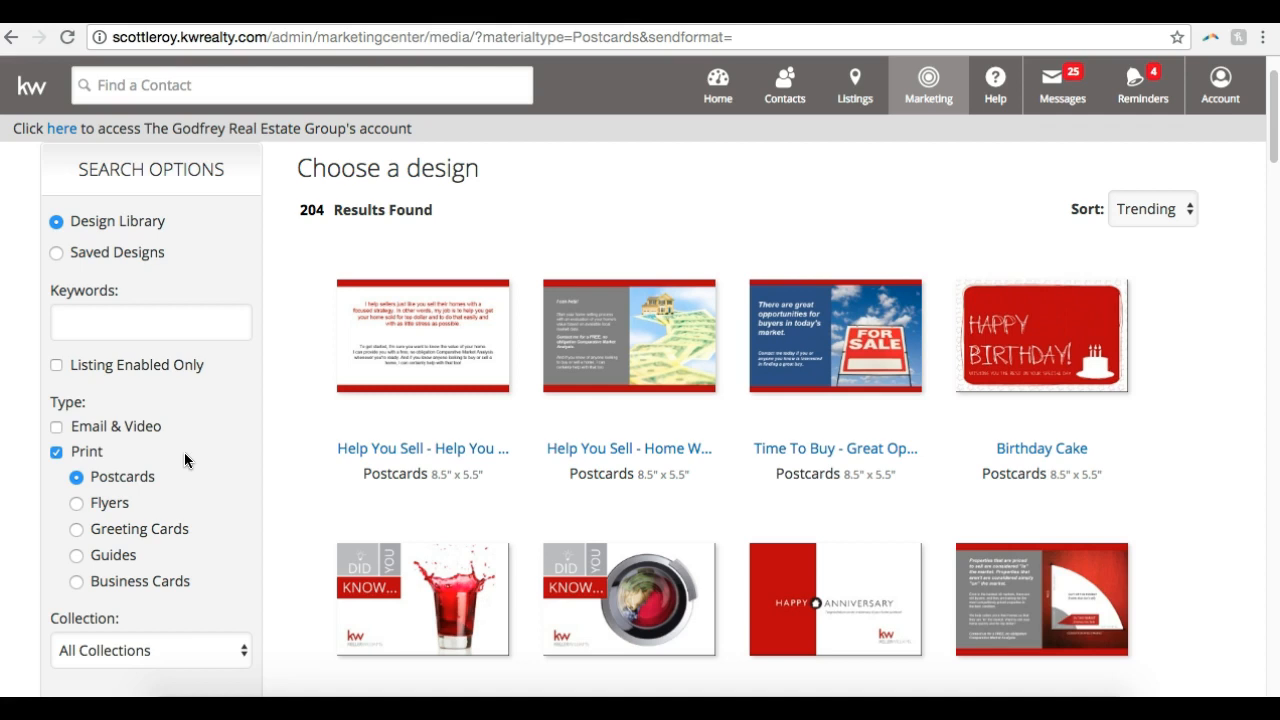
{"action": "scroll", "coordinate": [779, 222], "scroll_direction": "down", "scroll_amount": 3}
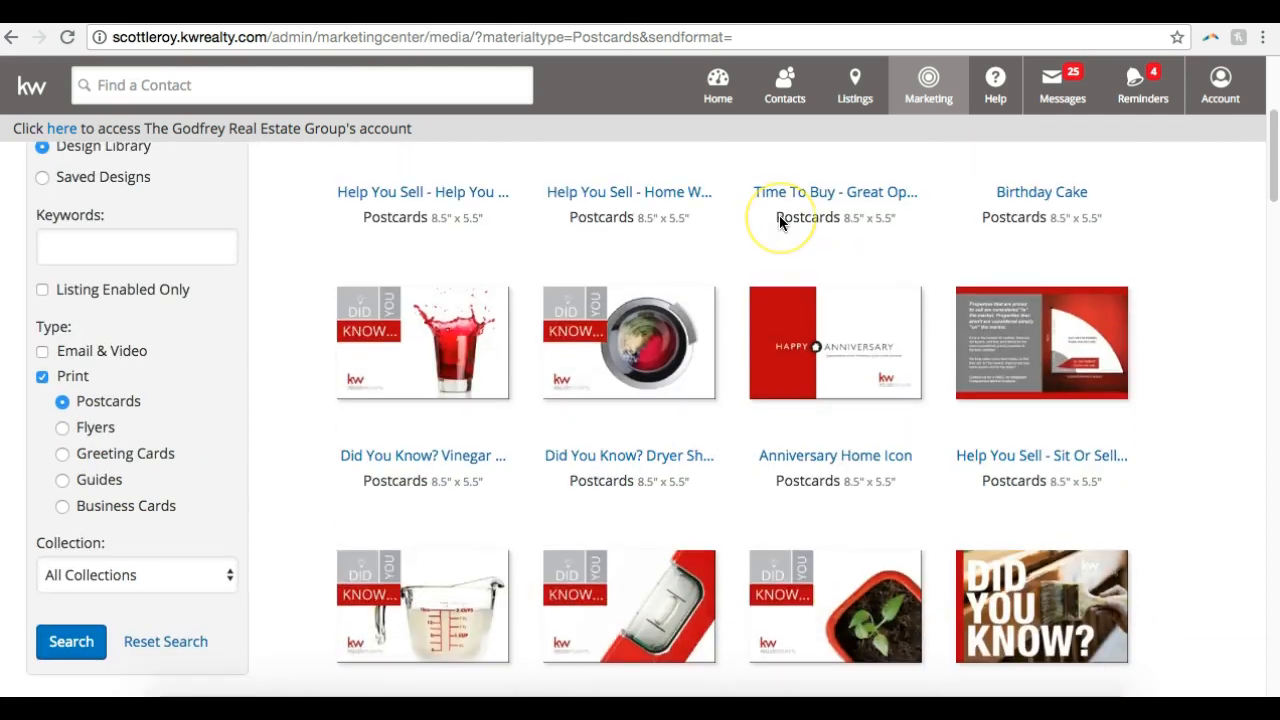
{"action": "scroll", "coordinate": [779, 215], "scroll_direction": "up", "scroll_amount": 4}
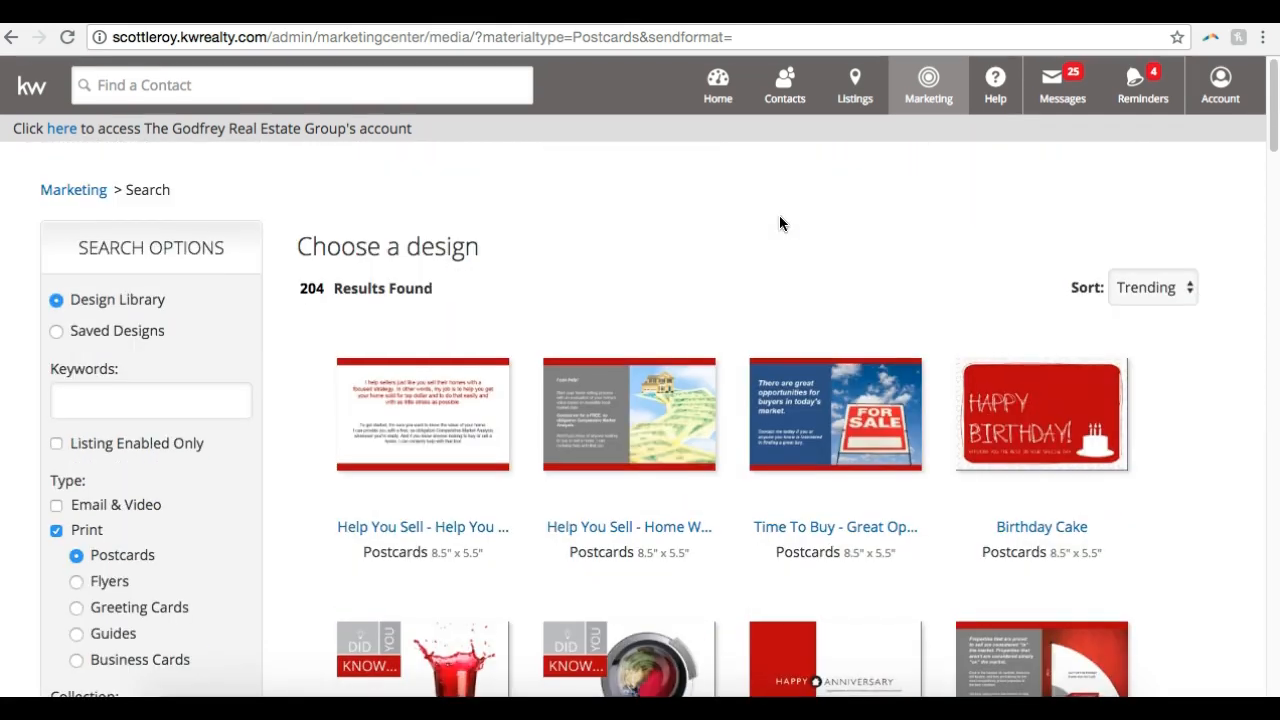
Open the "Help You Sell - Home Worth" postcard and save its preview image as a JPEG file
{"action": "left_click", "coordinate": [665, 416]}
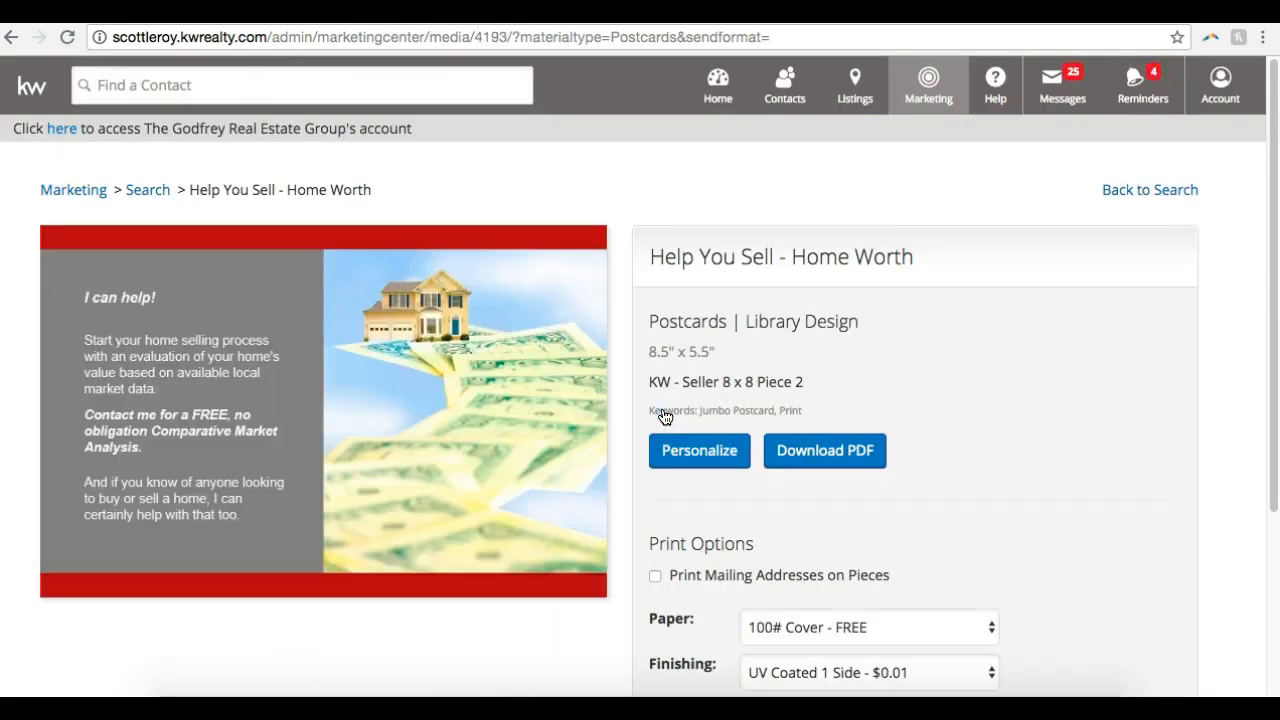
{"action": "left_click", "coordinate": [690, 450]}
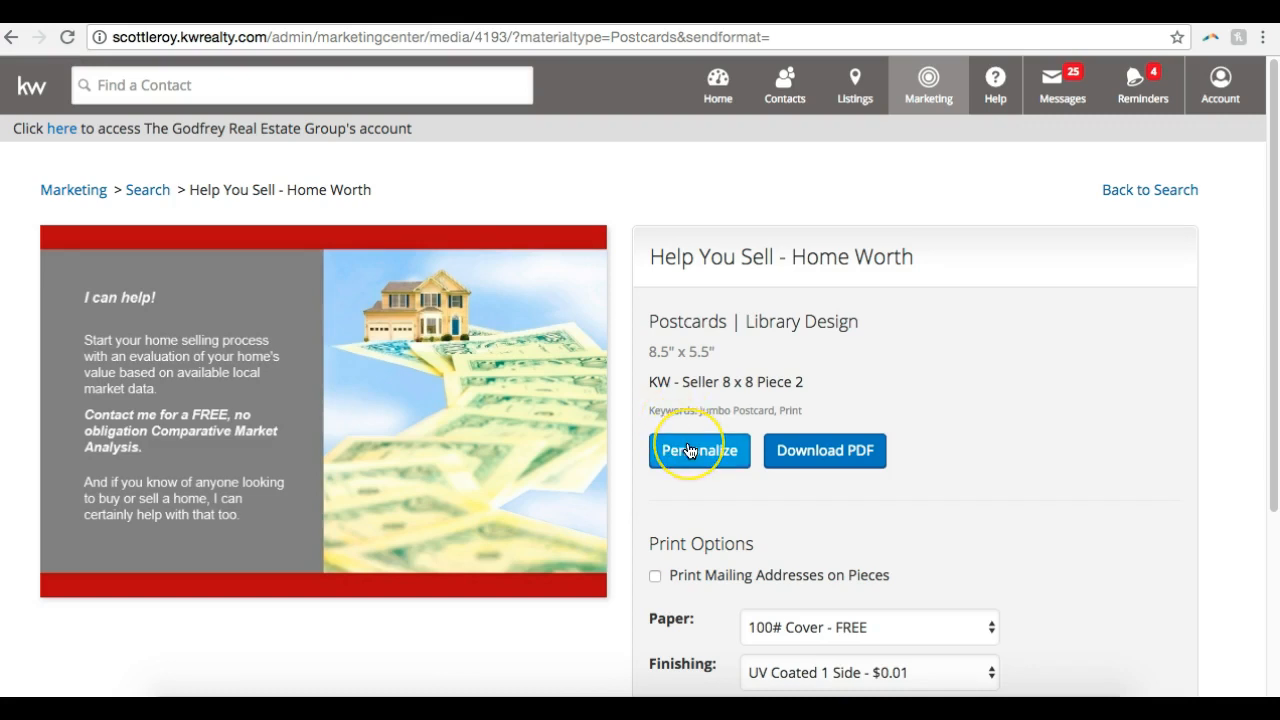
{"action": "left_click", "coordinate": [880, 449]}
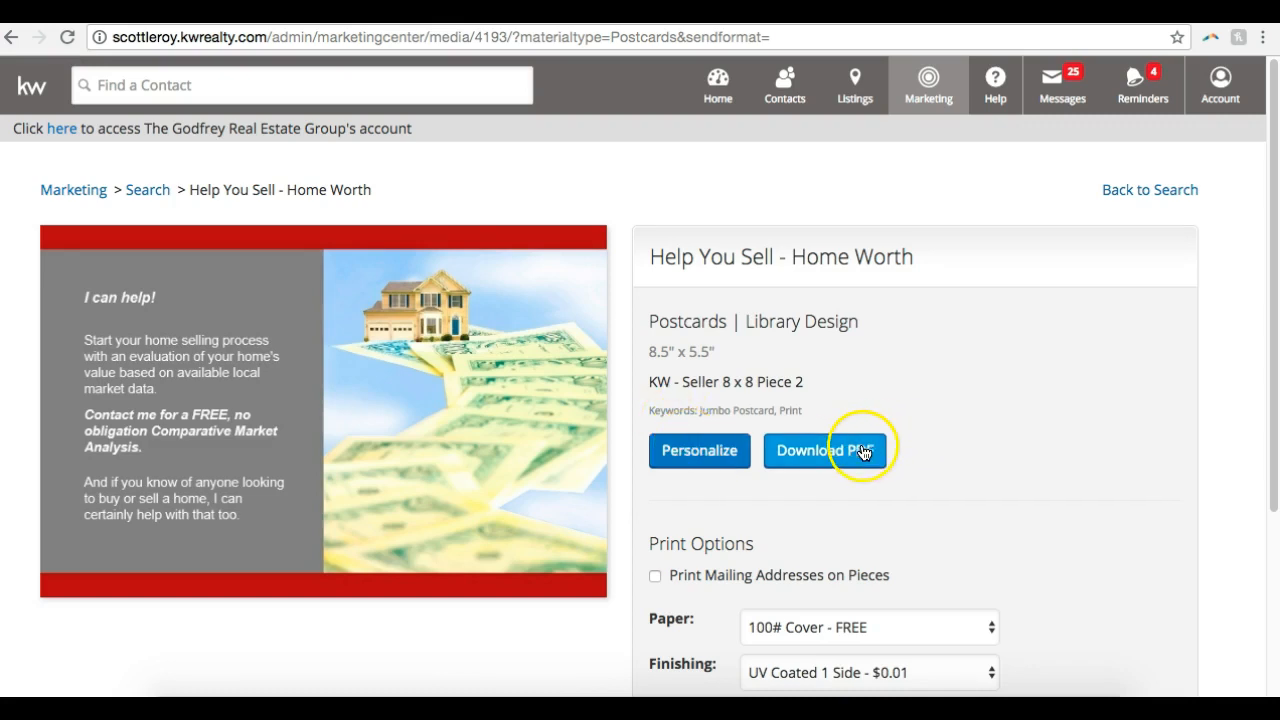
{"action": "right_click", "coordinate": [286, 375]}
{"action": "left_click", "coordinate": [320, 400]}
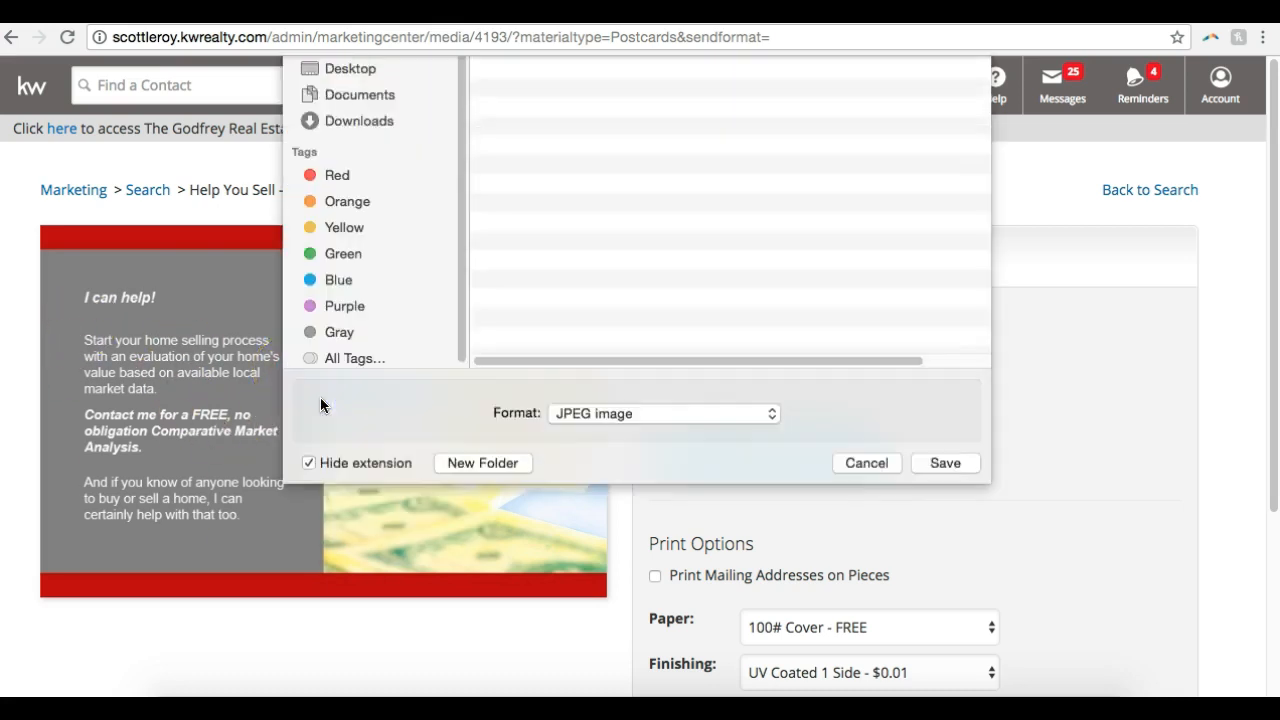
{"action": "key", "text": "Return"}
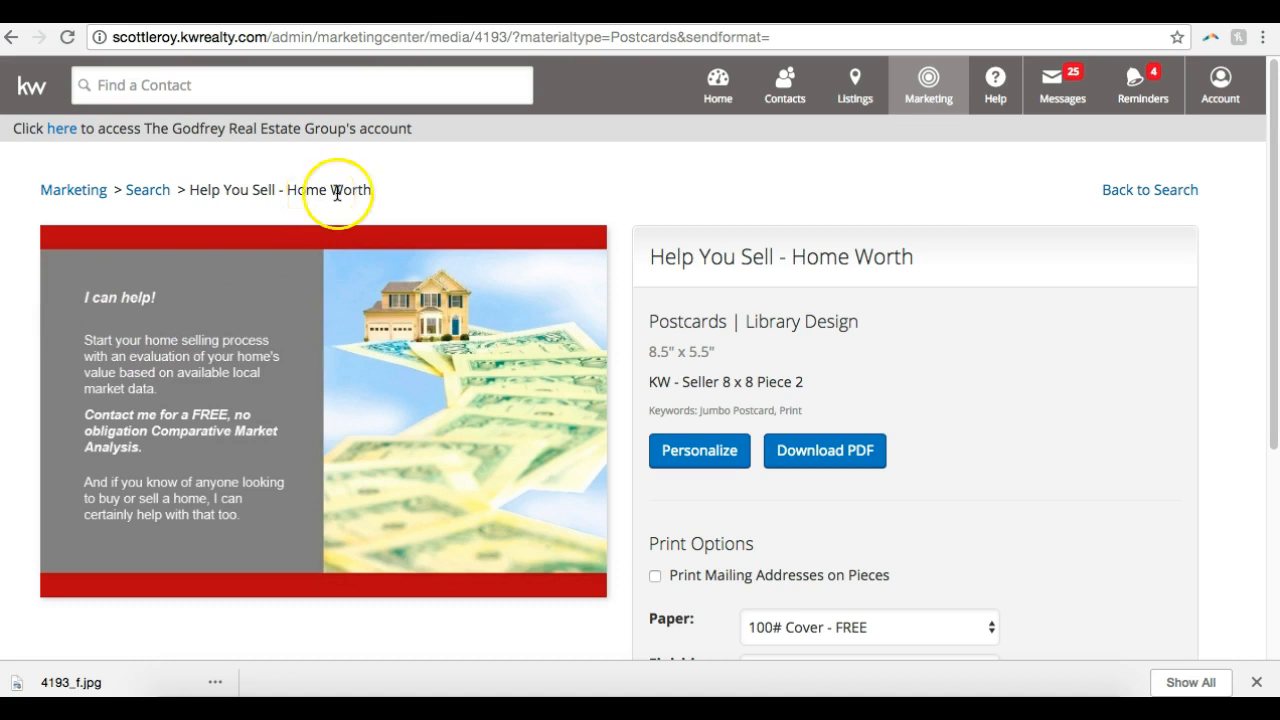
Return to the search results, filter them to Flyers, and browse the flyer designs
{"action": "left_click", "coordinate": [1106, 190]}
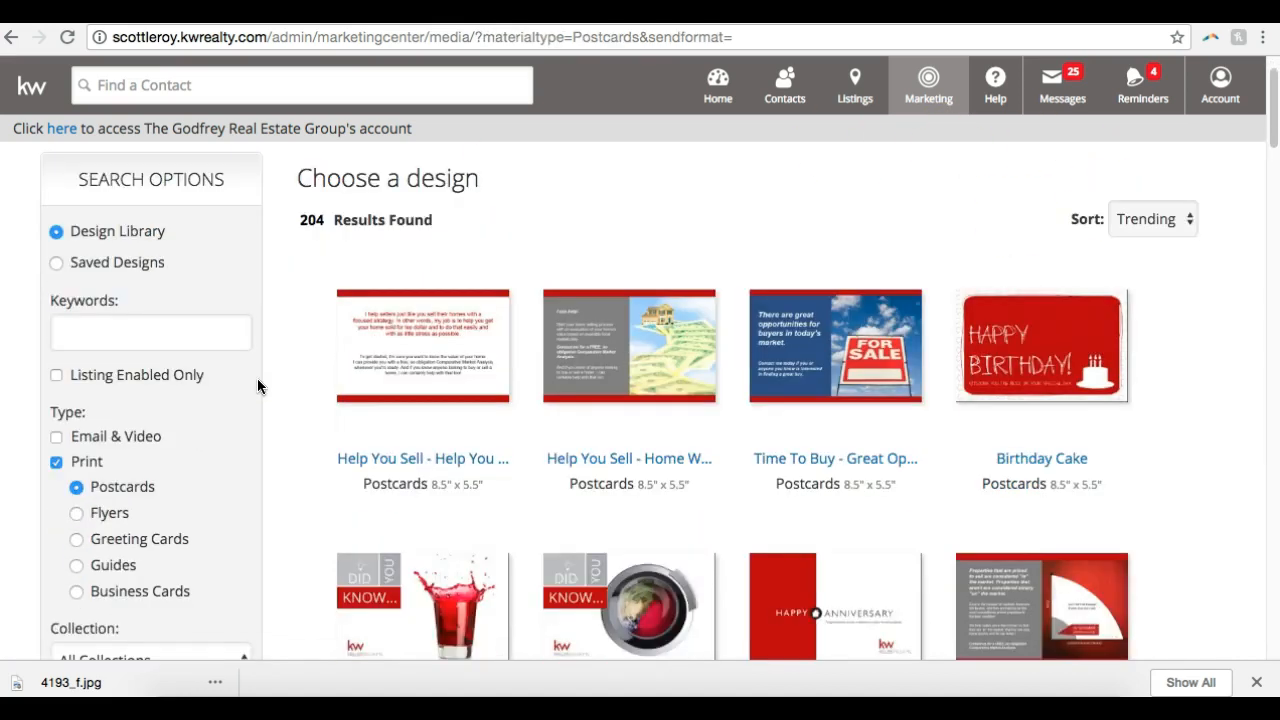
{"action": "scroll", "coordinate": [257, 385], "scroll_direction": "down", "scroll_amount": 3}
{"action": "left_click", "coordinate": [88, 430]}
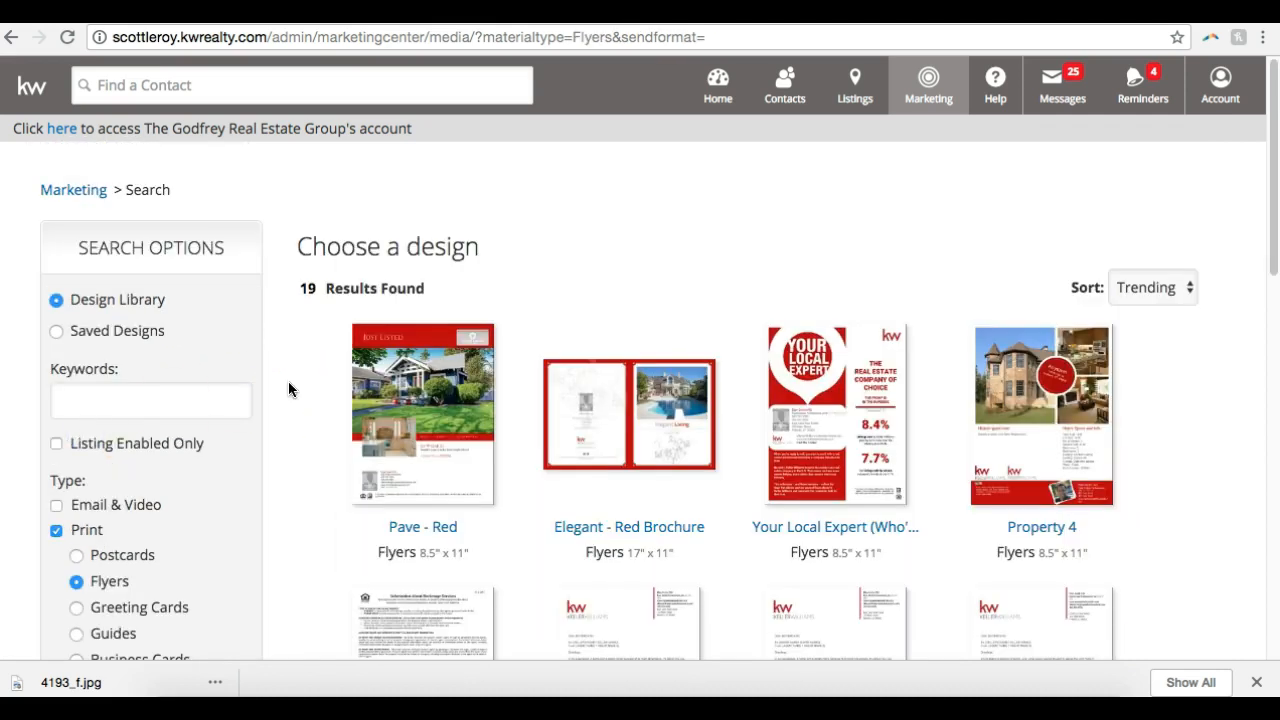
{"action": "scroll", "coordinate": [288, 385], "scroll_direction": "down", "scroll_amount": 5}
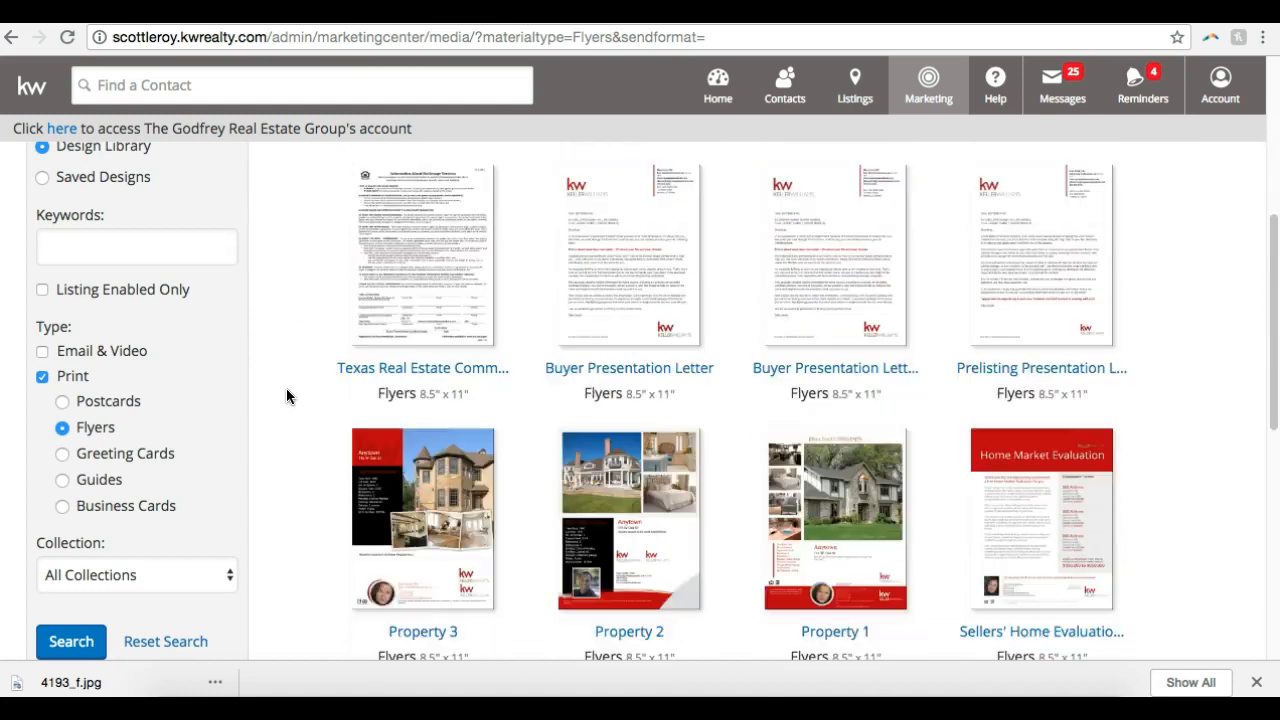
{"action": "scroll", "coordinate": [268, 423], "scroll_direction": "down", "scroll_amount": 10}
{"action": "scroll", "coordinate": [268, 426], "scroll_direction": "up", "scroll_amount": 13}
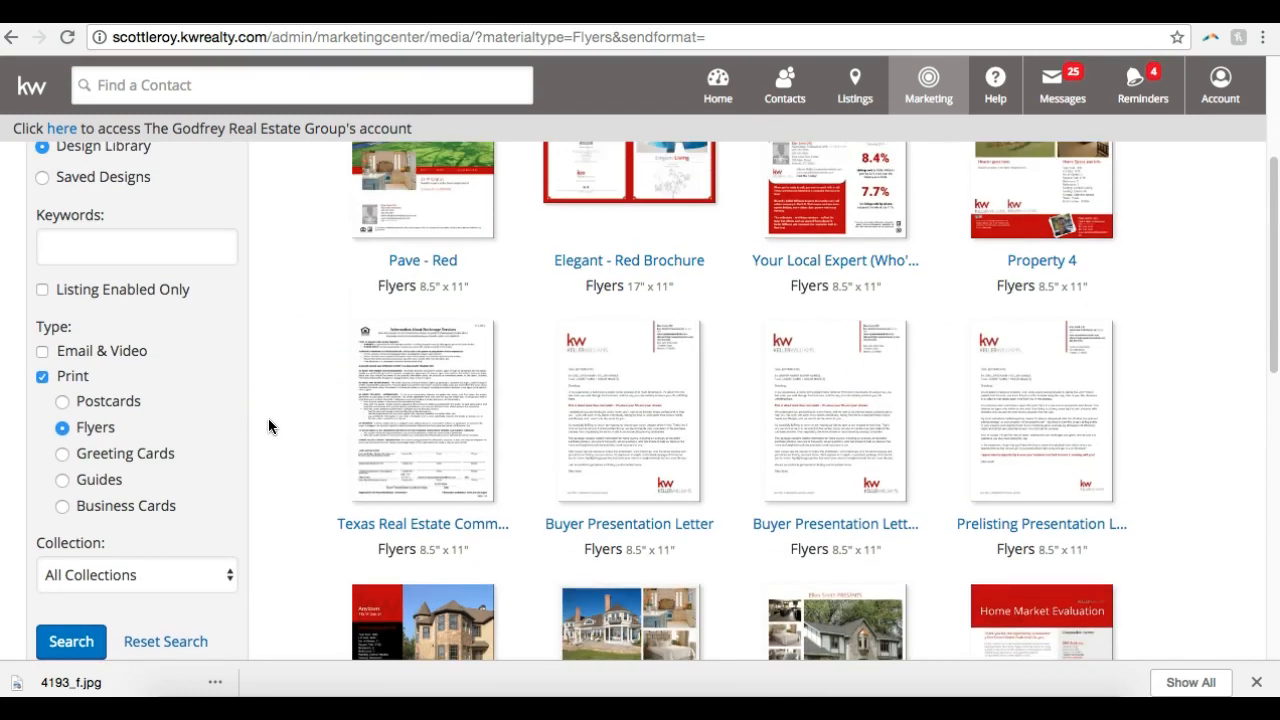
{"action": "scroll", "coordinate": [268, 426], "scroll_direction": "up", "scroll_amount": 2}
Filter the print designs to Greeting Cards and browse the birthday cards
{"action": "left_click", "coordinate": [137, 489]}
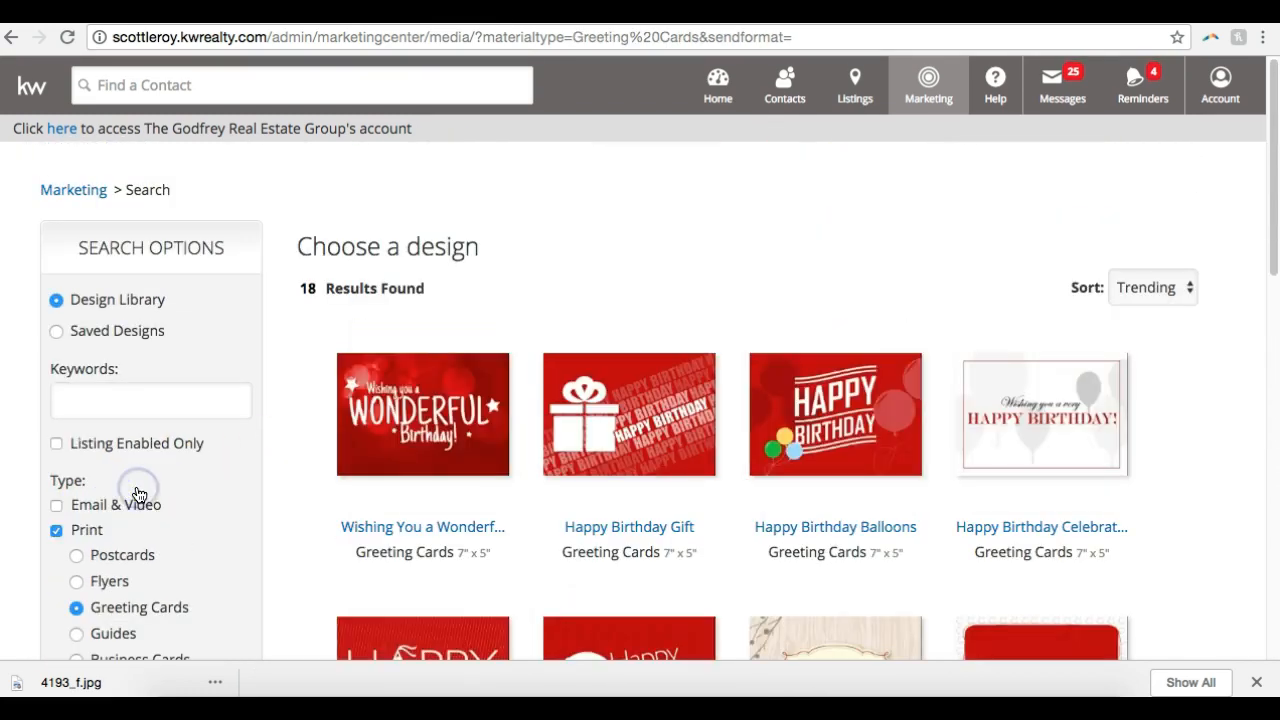
{"action": "scroll", "coordinate": [357, 408], "scroll_direction": "down", "scroll_amount": 5}
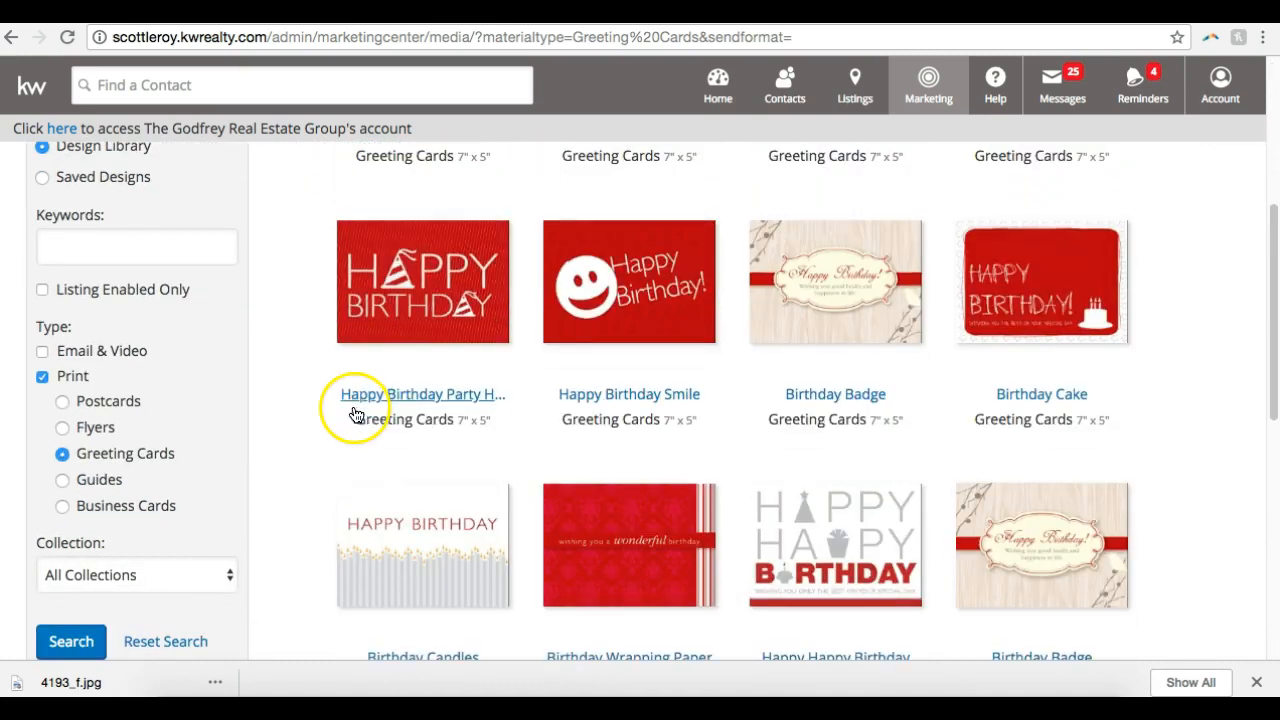
{"action": "scroll", "coordinate": [355, 413], "scroll_direction": "down", "scroll_amount": 6}
{"action": "scroll", "coordinate": [355, 414], "scroll_direction": "up", "scroll_amount": 6}
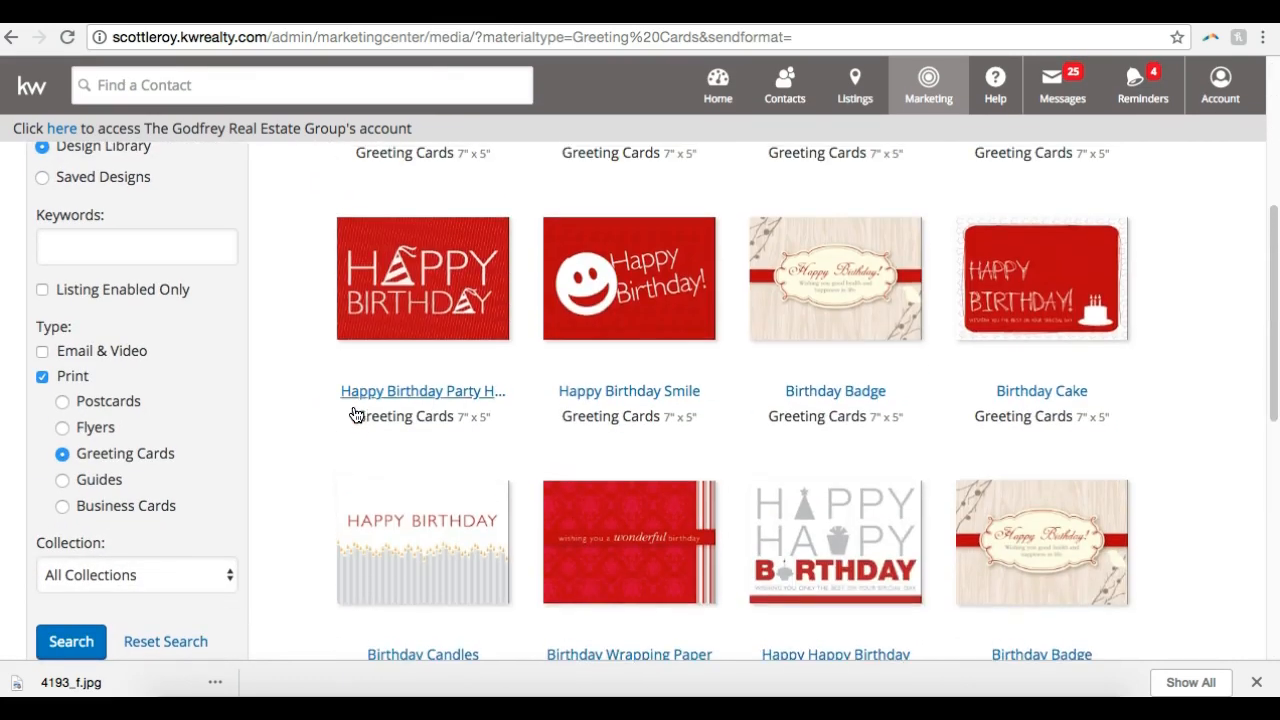
{"action": "scroll", "coordinate": [355, 414], "scroll_direction": "up", "scroll_amount": 5}
Browse the Guides designs for buyer and listing presentations, and check the Business Cards category
{"action": "left_click", "coordinate": [128, 604]}
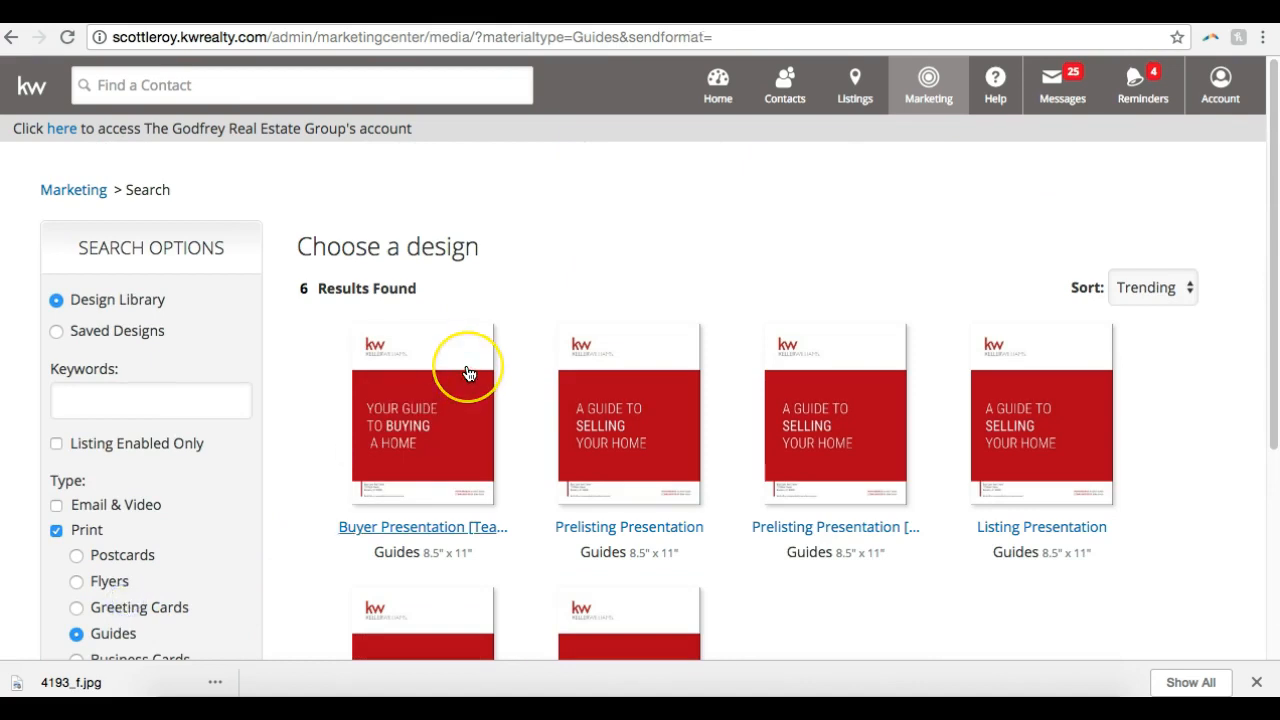
{"action": "scroll", "coordinate": [467, 373], "scroll_direction": "down", "scroll_amount": 3}
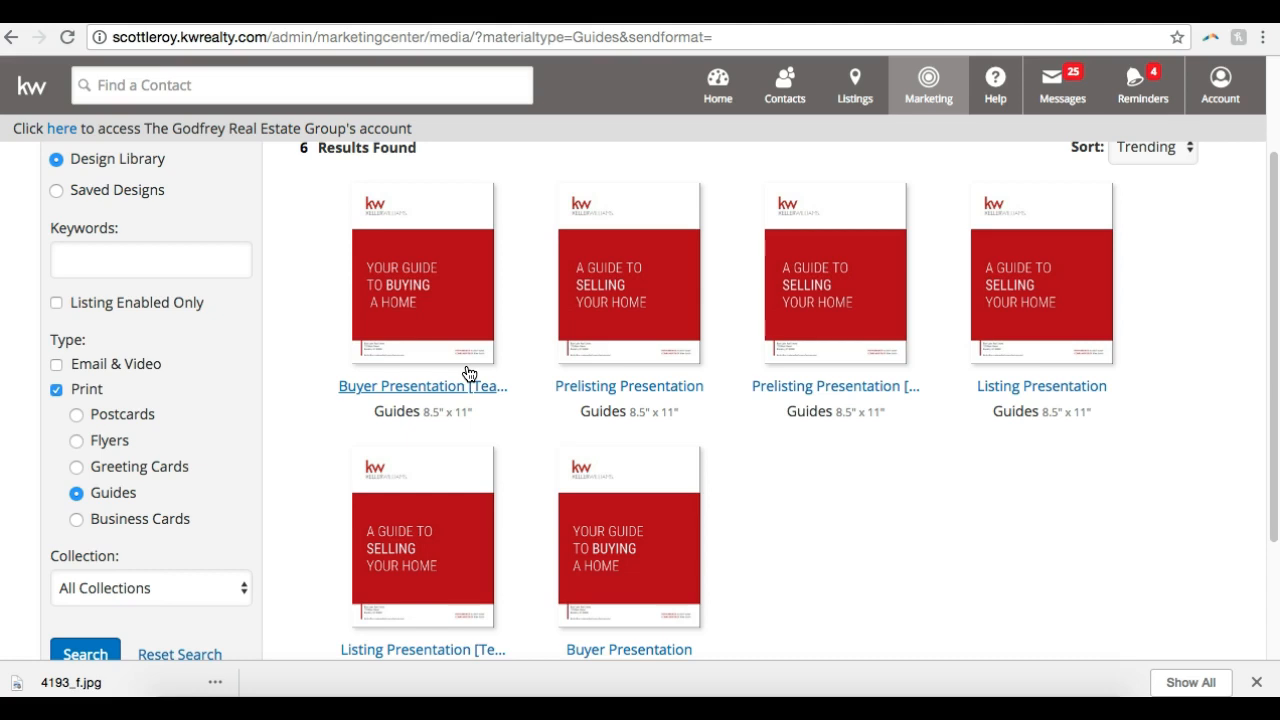
{"action": "left_click", "coordinate": [140, 518]}
{"action": "scroll", "coordinate": [593, 350], "scroll_direction": "down", "scroll_amount": 3}
{"action": "scroll", "coordinate": [591, 349], "scroll_direction": "up", "scroll_amount": 4}
Filter the print designs to Flyers again and open the Property 1 flyer
{"action": "left_click", "coordinate": [110, 562]}
{"action": "scroll", "coordinate": [242, 477], "scroll_direction": "down", "scroll_amount": 2}
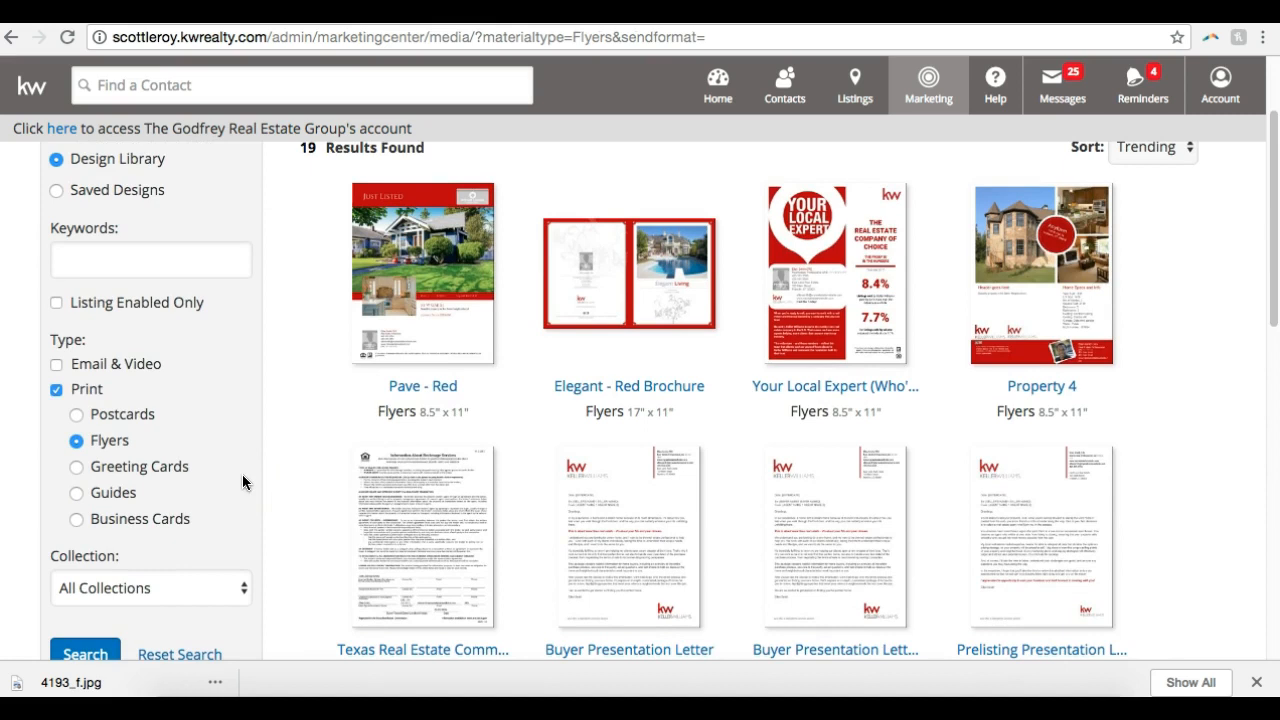
{"action": "scroll", "coordinate": [242, 474], "scroll_direction": "down", "scroll_amount": 4}
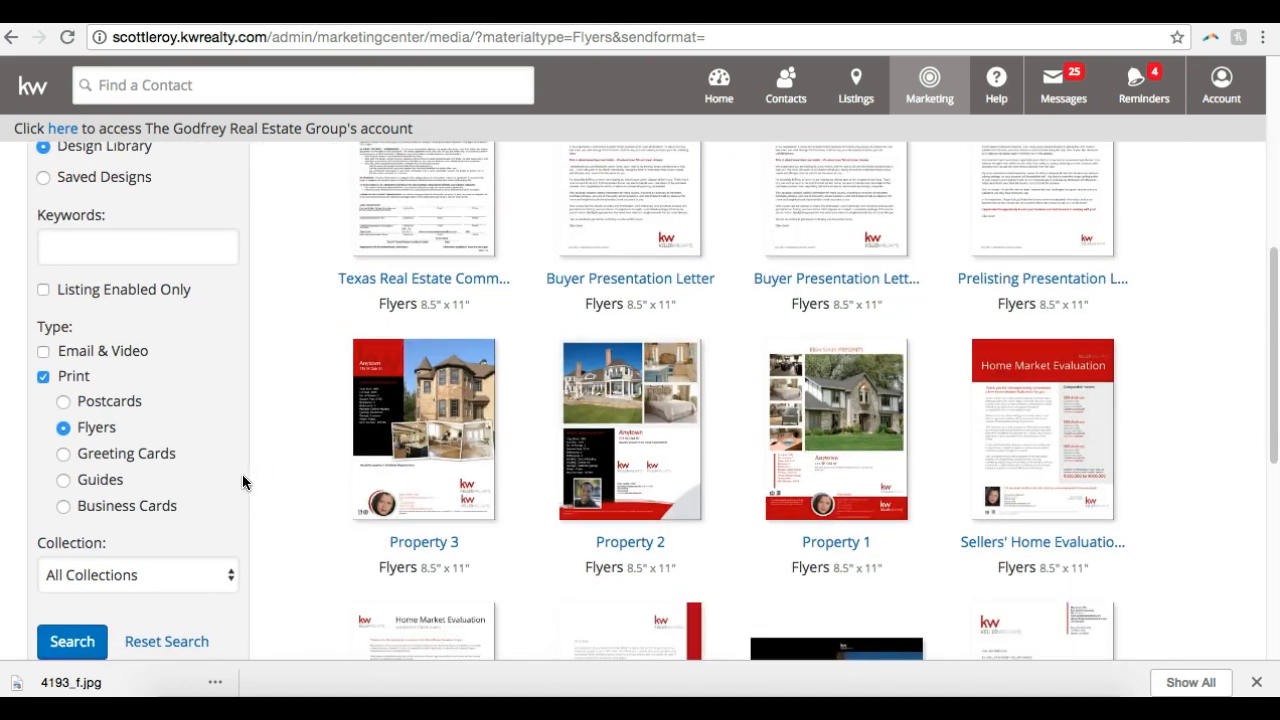
{"action": "scroll", "coordinate": [242, 474], "scroll_direction": "down", "scroll_amount": 1}
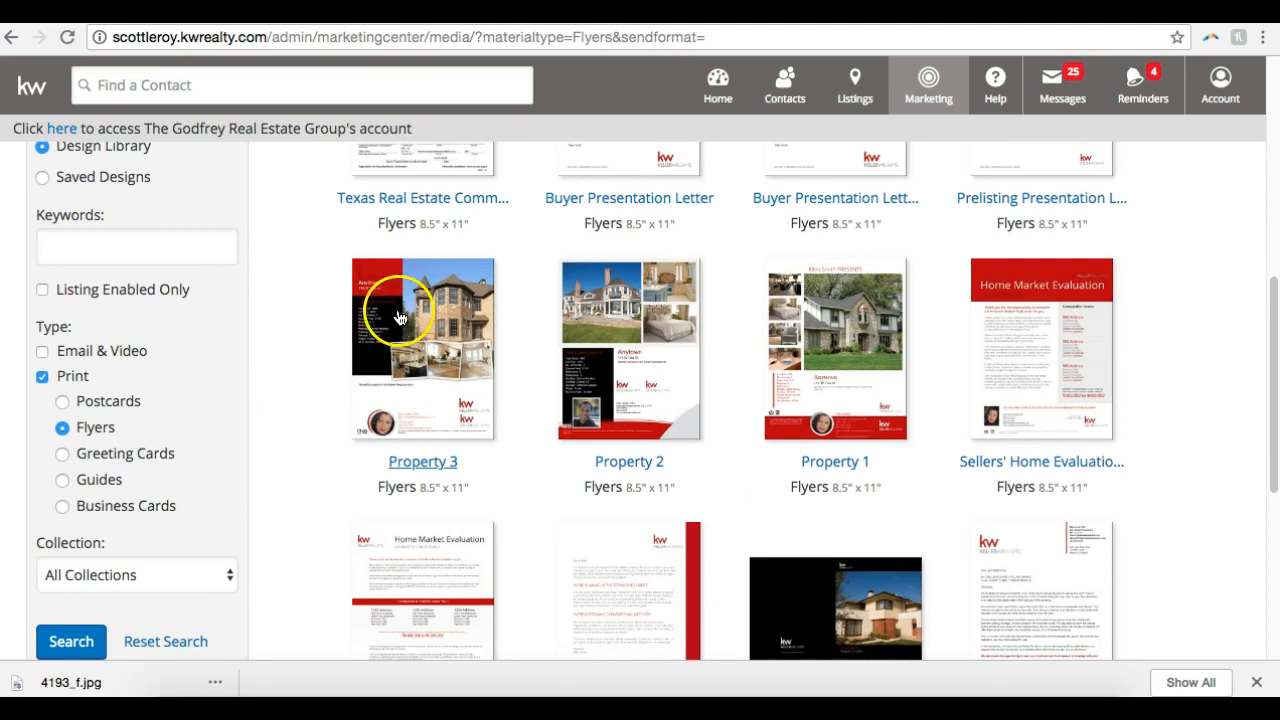
{"action": "left_click", "coordinate": [838, 347]}
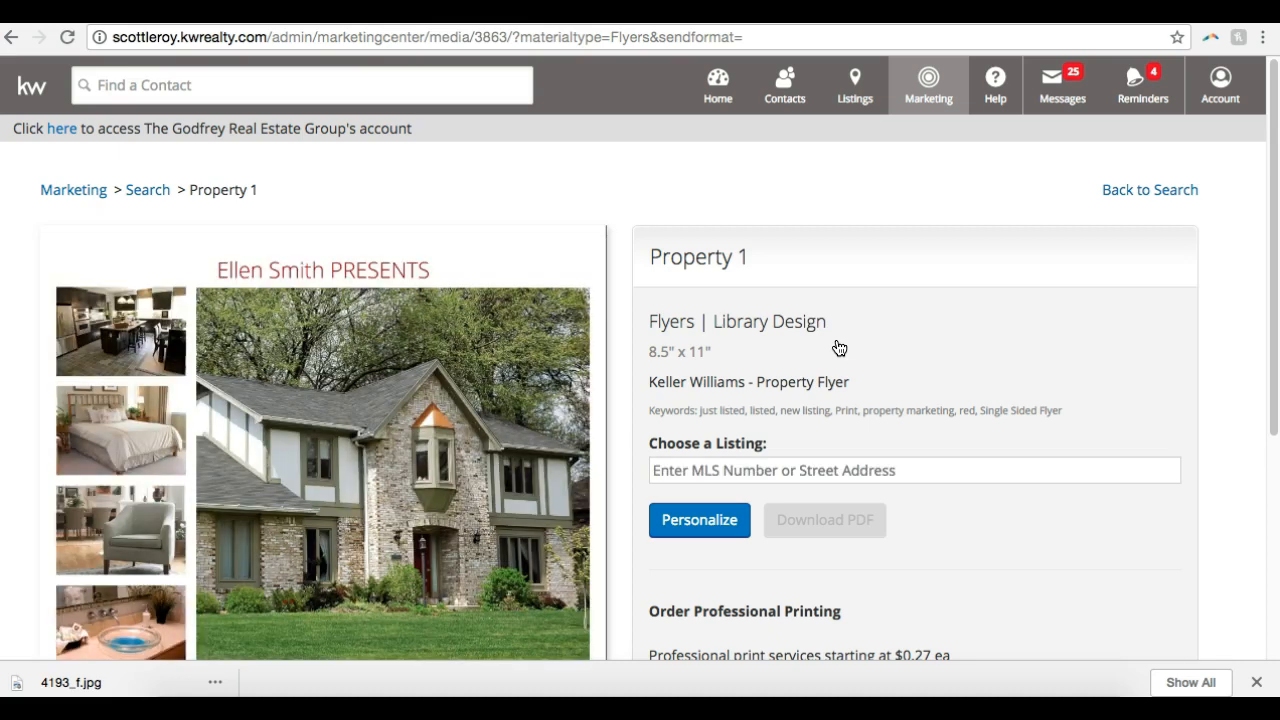
Review the Property 1 flyer preview, search the listings for "12", and choose the Champions Gate listing for the flyer
{"action": "scroll", "coordinate": [839, 347], "scroll_direction": "down", "scroll_amount": 4}
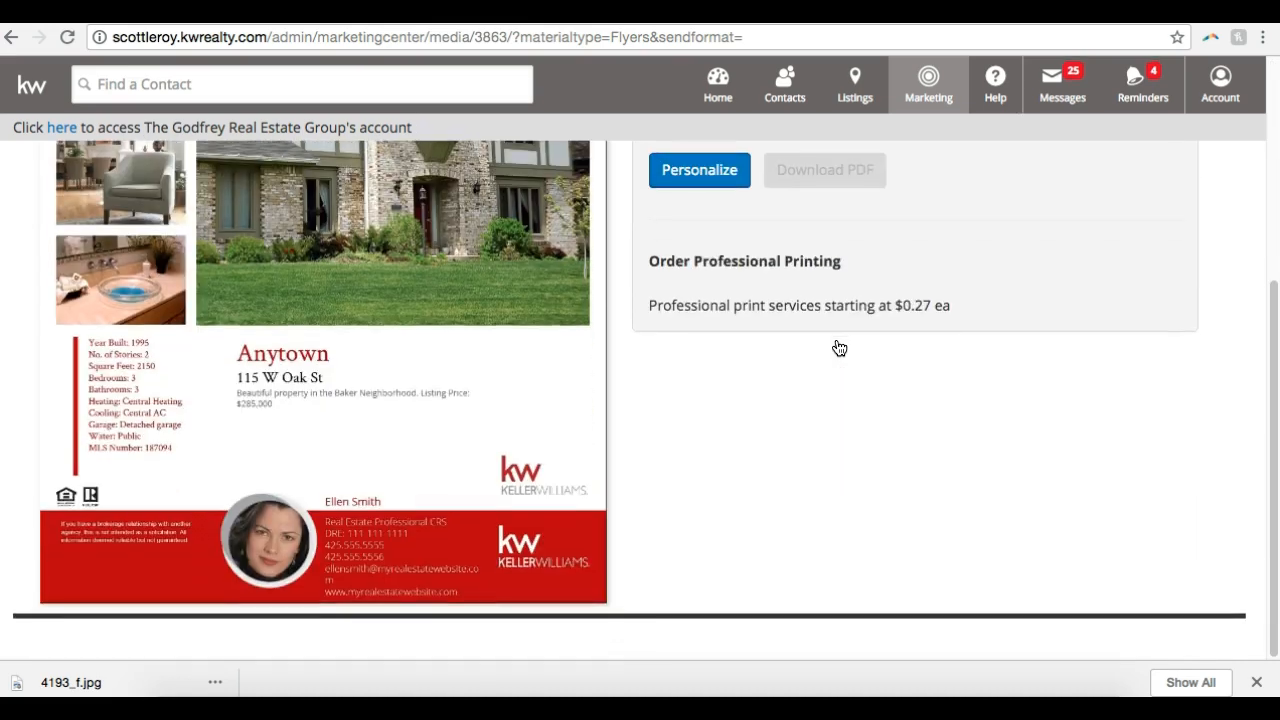
{"action": "scroll", "coordinate": [839, 347], "scroll_direction": "up", "scroll_amount": 3}
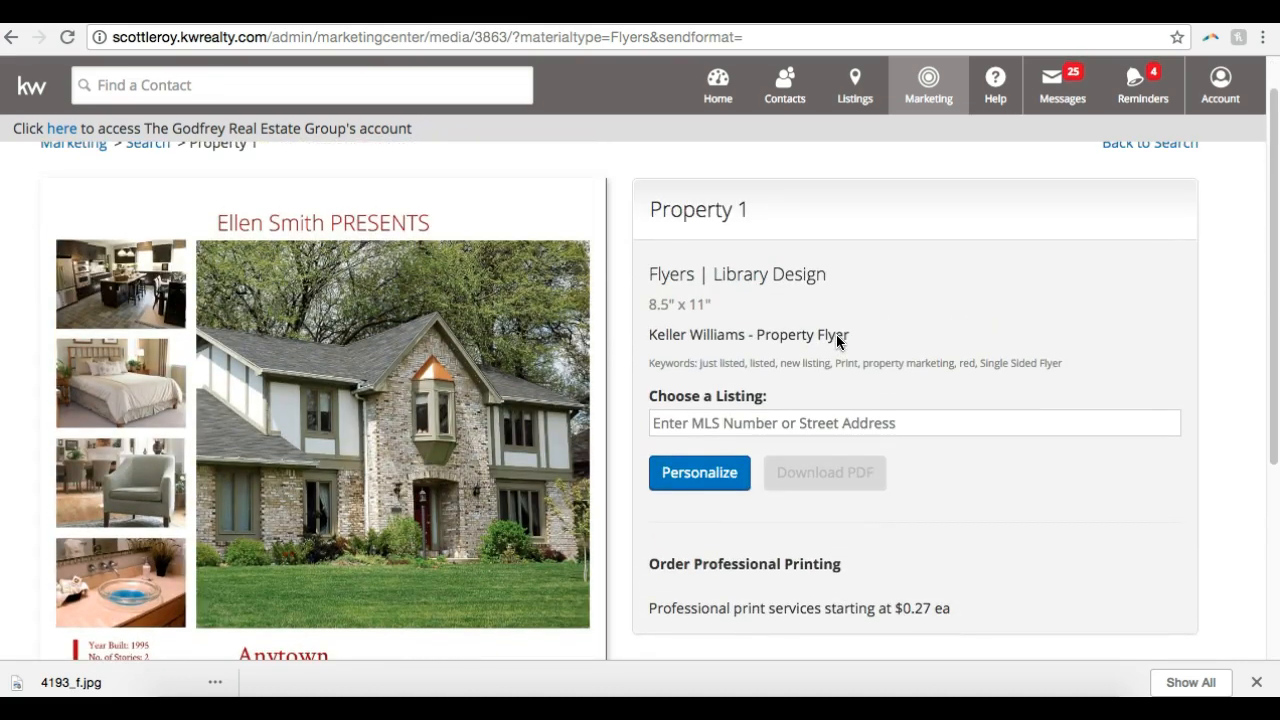
{"action": "scroll", "coordinate": [837, 341], "scroll_direction": "down", "scroll_amount": 1}
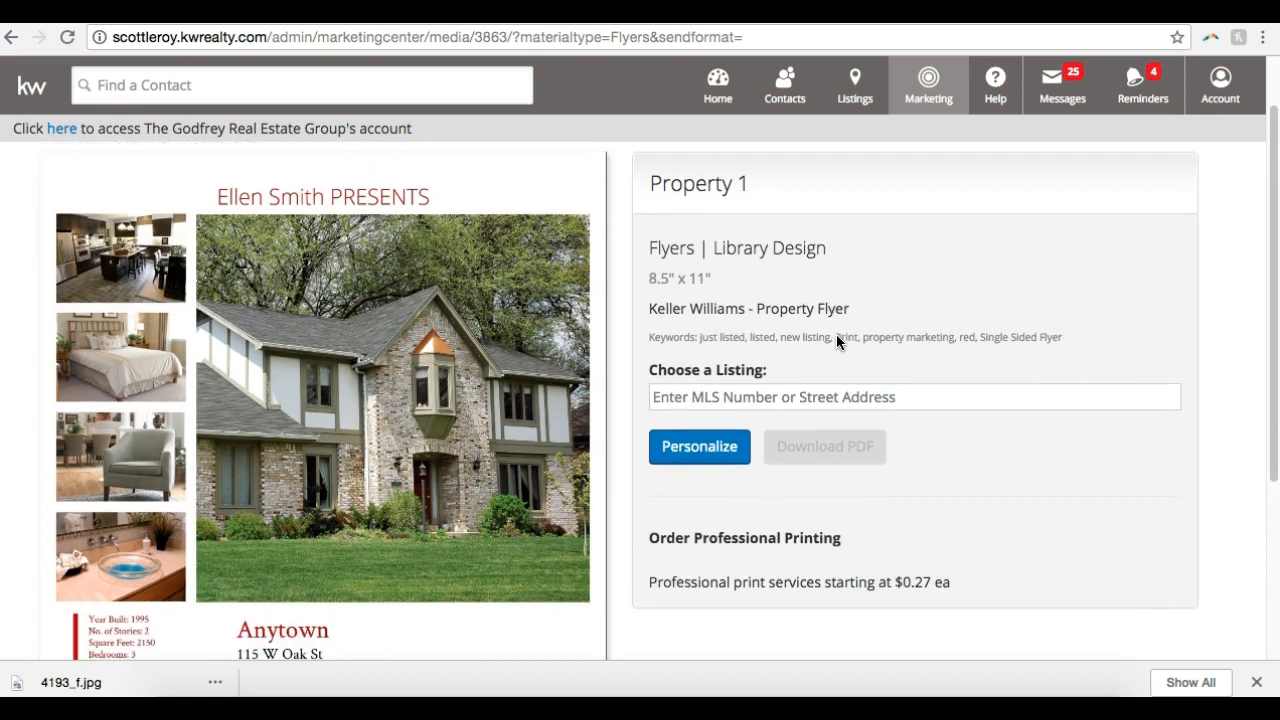
{"action": "left_click", "coordinate": [780, 372]}
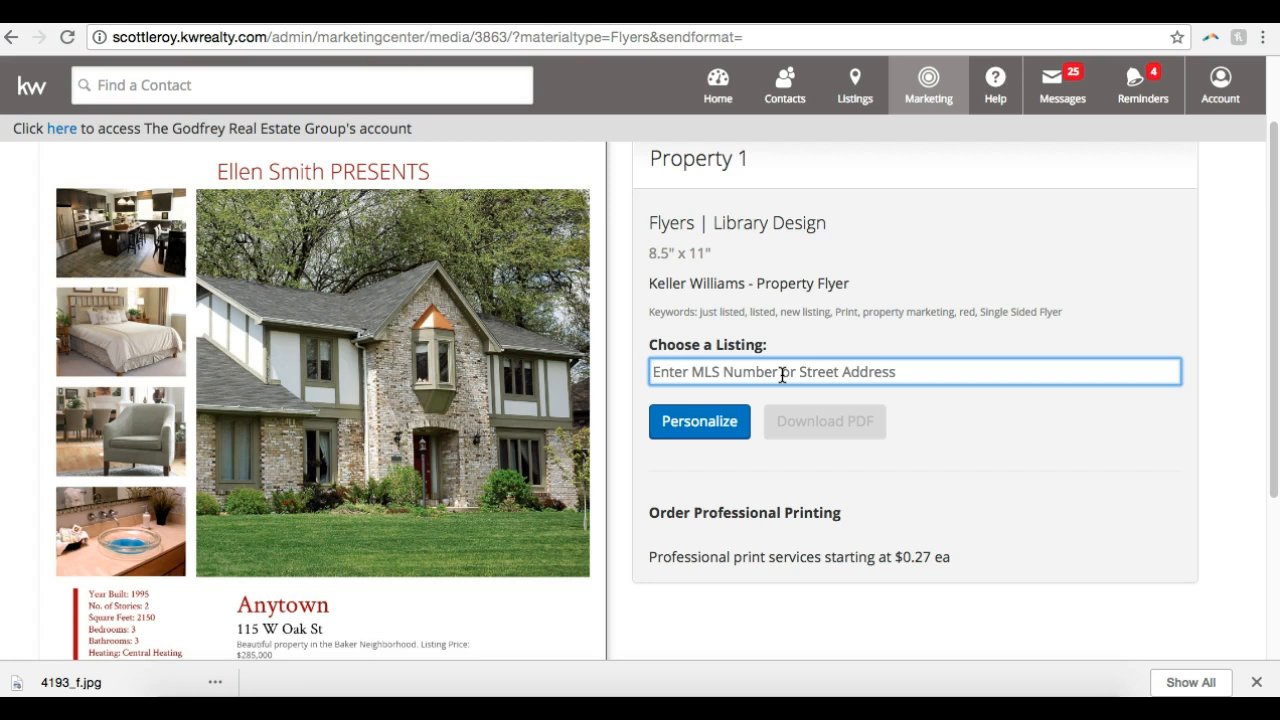
{"action": "left_click", "coordinate": [705, 381]}
{"action": "left_click", "coordinate": [703, 315]}
{"action": "left_click", "coordinate": [690, 377]}
{"action": "type", "text": "12"}
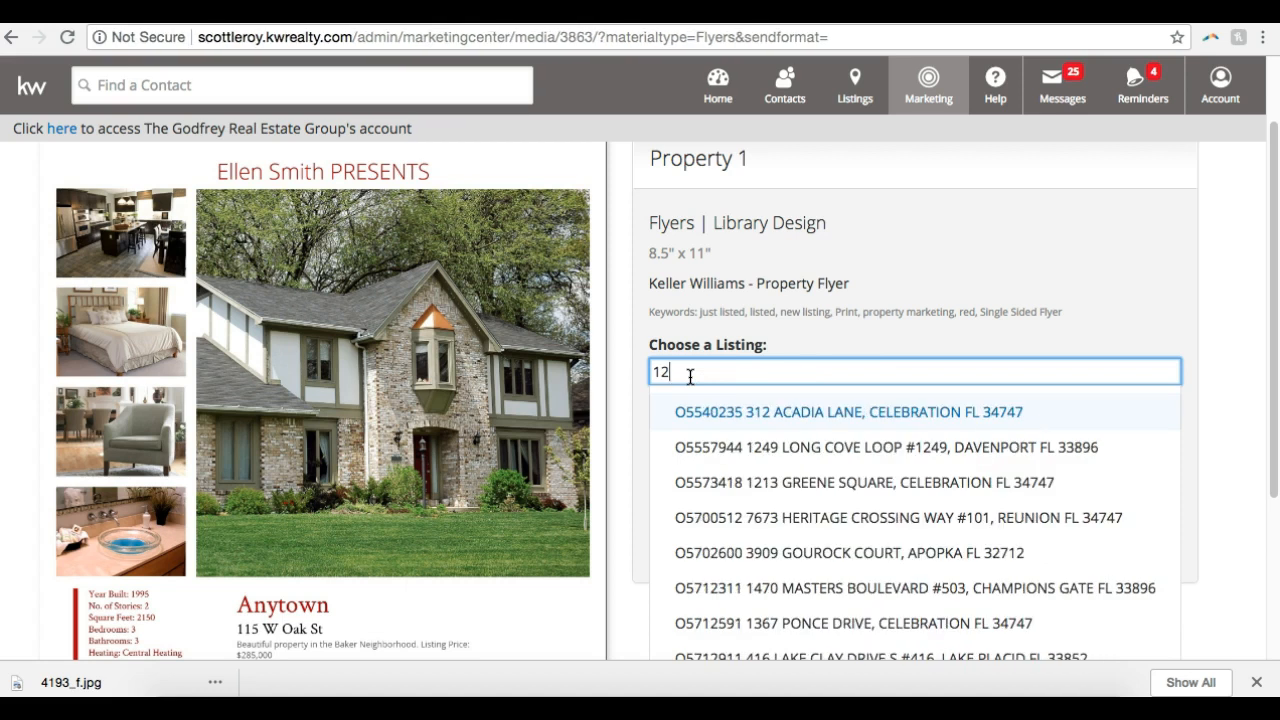
{"action": "left_click", "coordinate": [765, 588]}
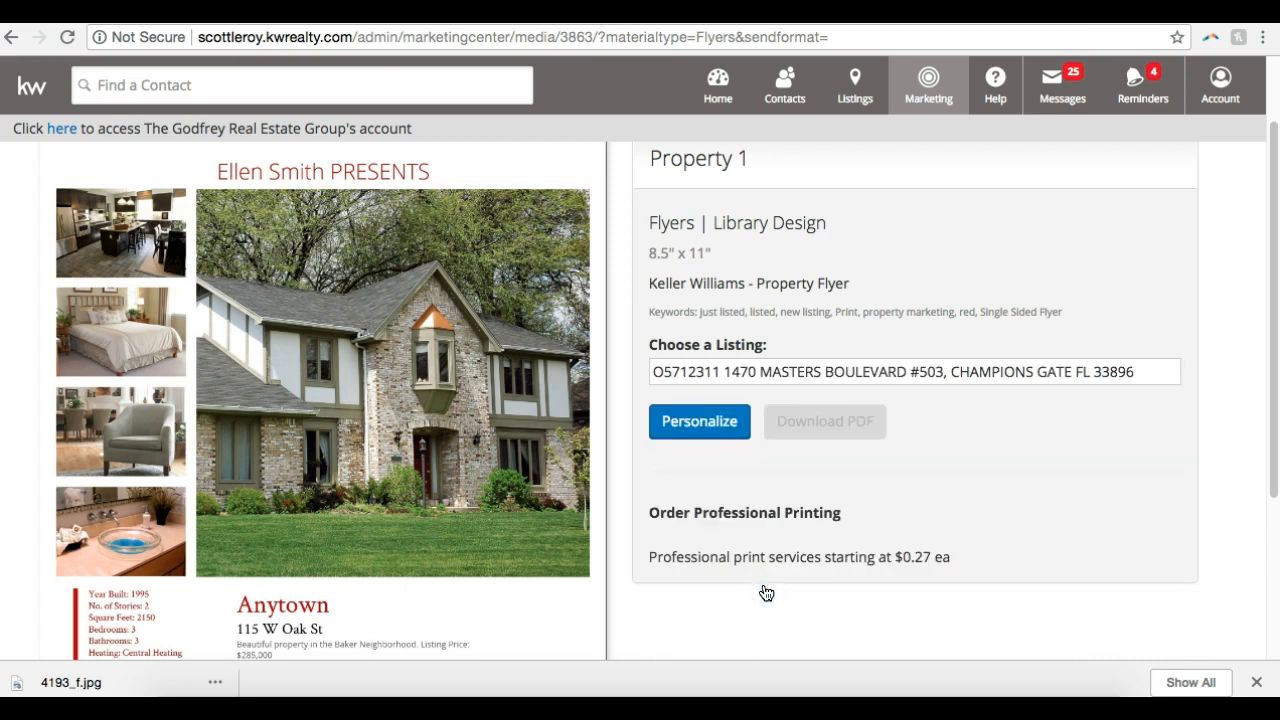
Open the Property 1 flyer with the chosen listing for personalization and close the browser's downloads bar
{"action": "left_click", "coordinate": [783, 367]}
{"action": "left_click", "coordinate": [718, 423]}
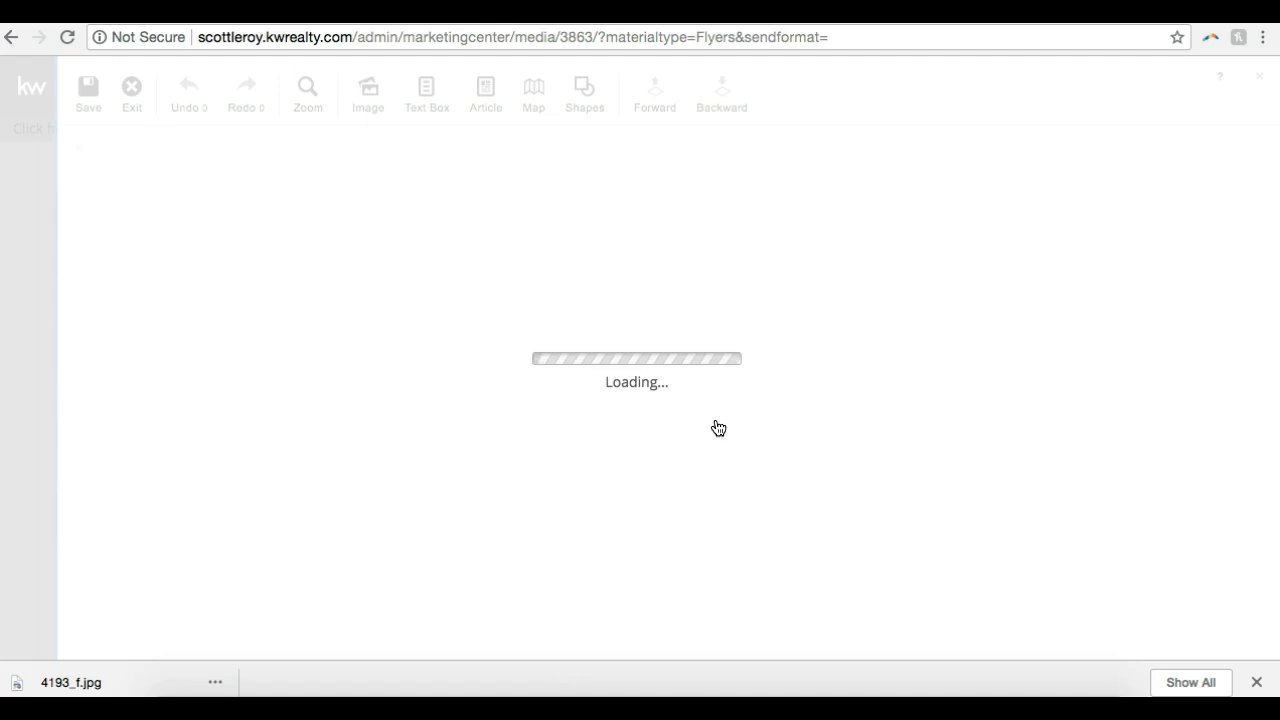
{"action": "left_click", "coordinate": [1257, 683]}
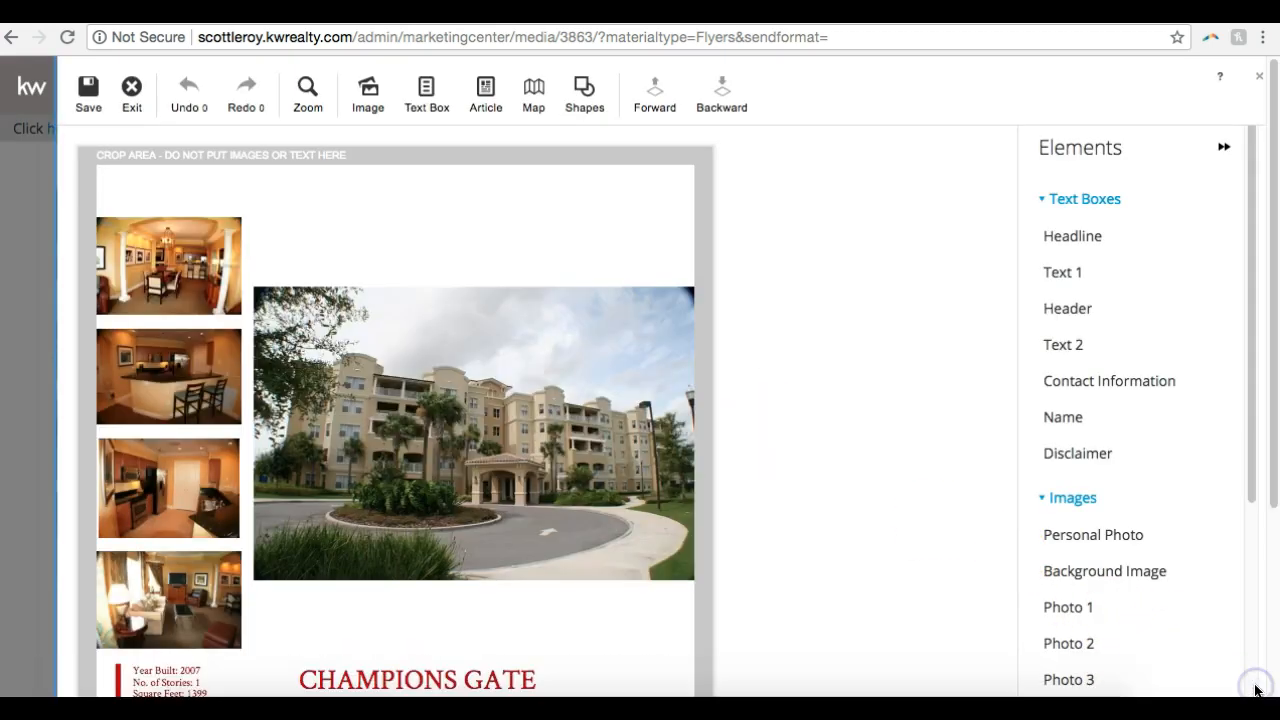
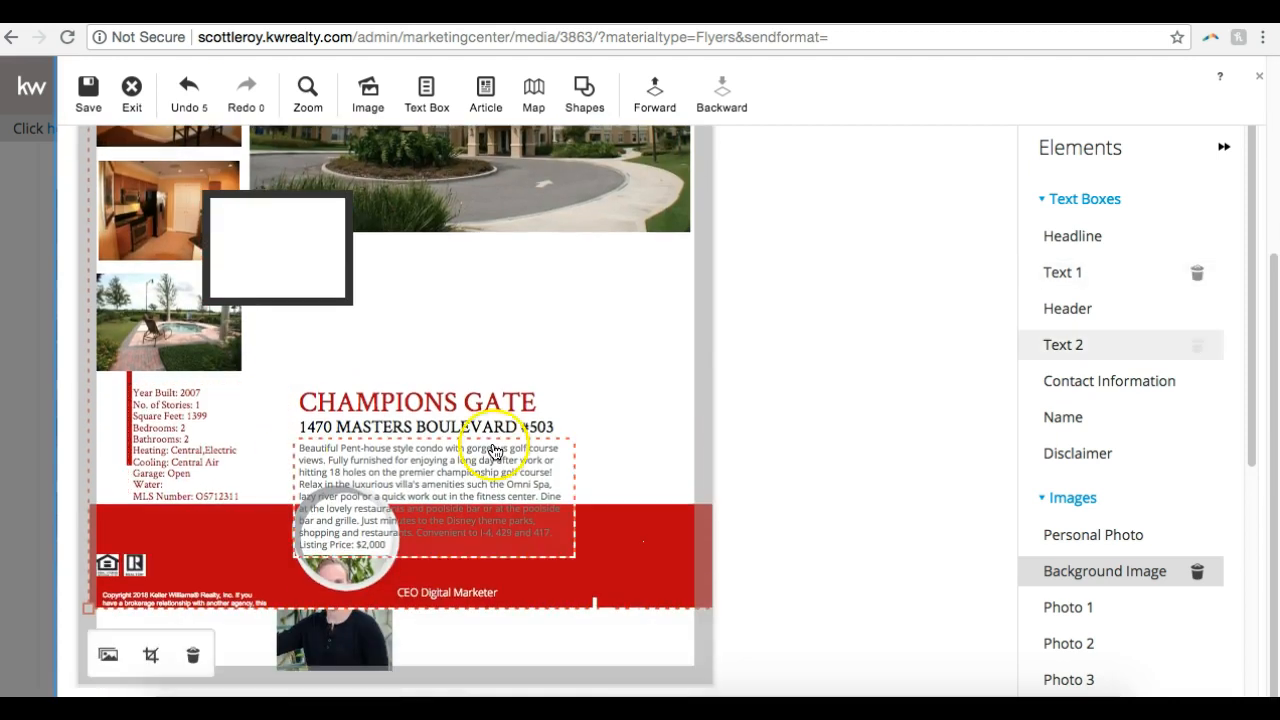
Delete the flyer's red background image and stretch the rectangle shape across the full footer area
{"action": "left_click", "coordinate": [192, 654]}
{"action": "left_click", "coordinate": [257, 296]}
{"action": "left_click_drag", "start_coordinate": [285, 244], "coordinate": [160, 594]}
{"action": "left_click_drag", "start_coordinate": [212, 645], "coordinate": [715, 683]}
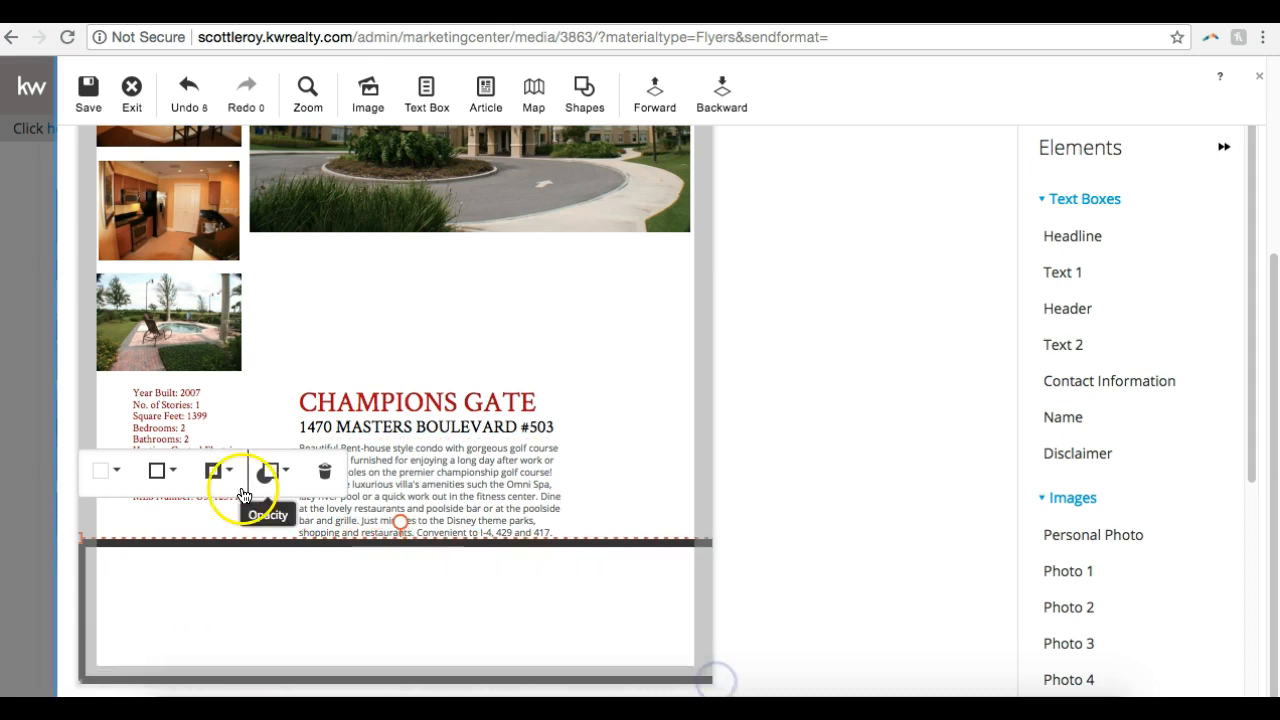
Set both the fill and the outline of the footer rectangle to rust brown
{"action": "left_click", "coordinate": [121, 472]}
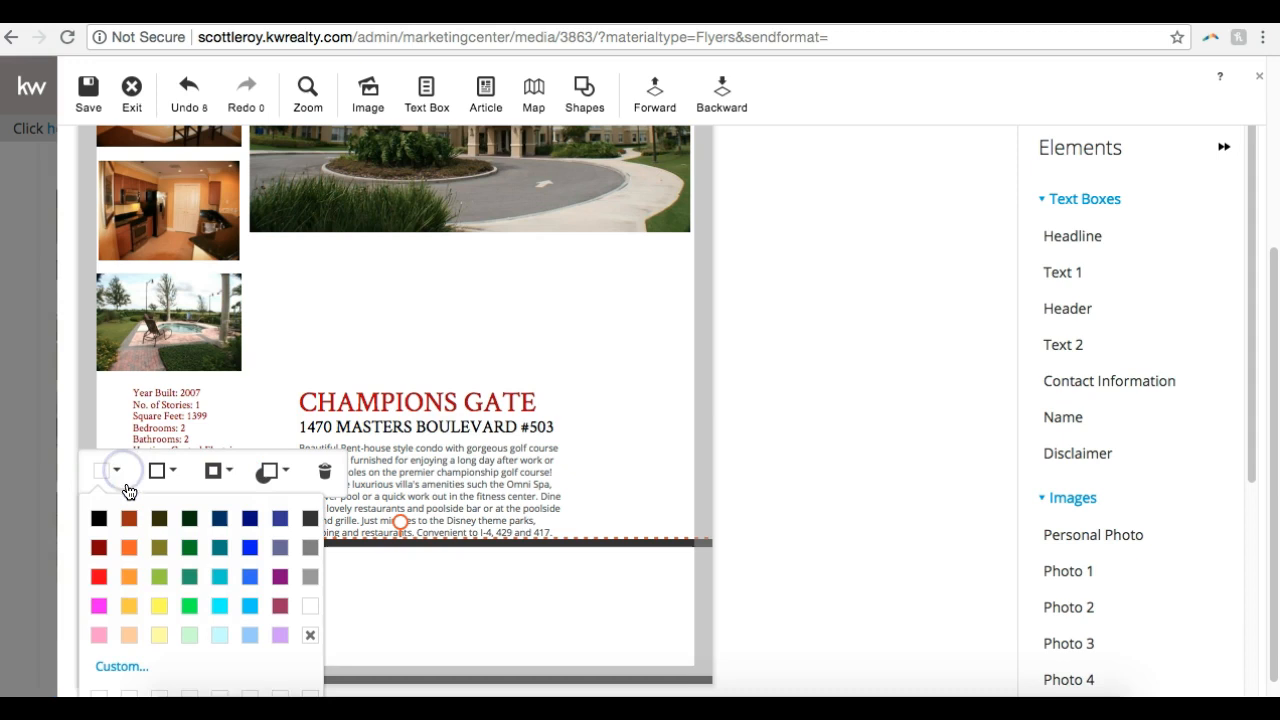
{"action": "left_click", "coordinate": [131, 519]}
{"action": "left_click", "coordinate": [160, 472]}
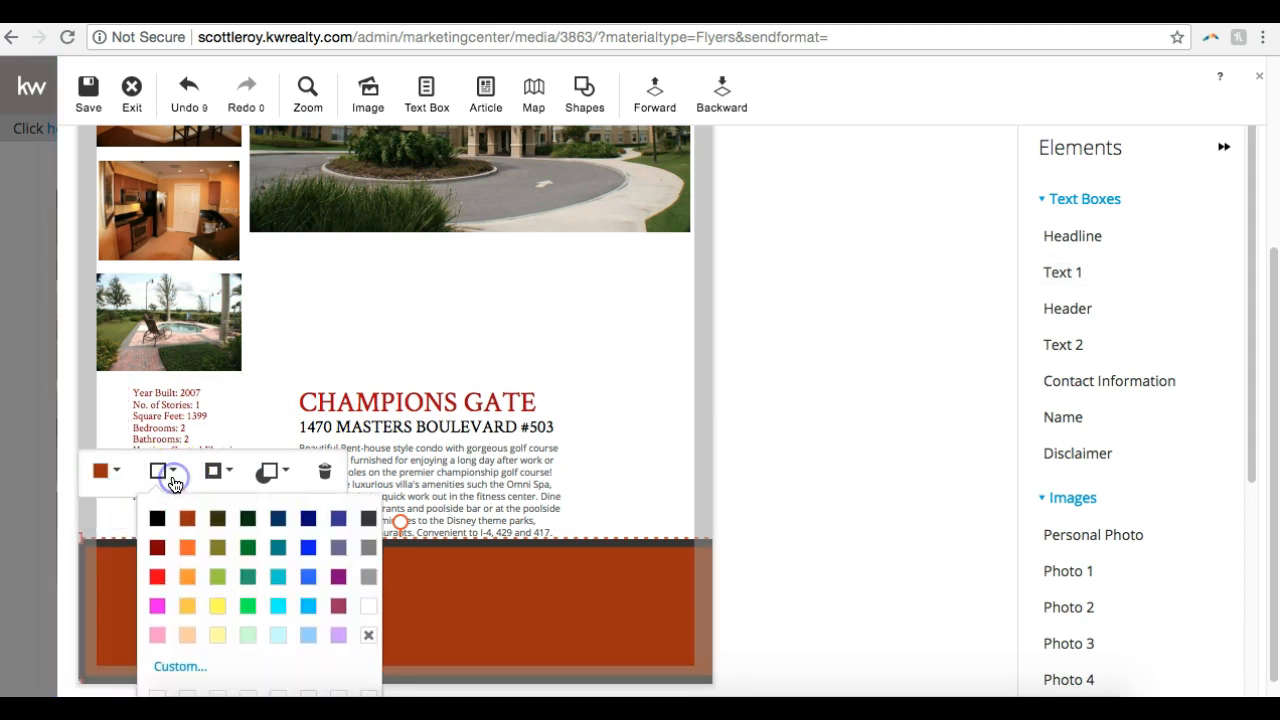
{"action": "left_click", "coordinate": [192, 519]}
Shift the rust-brown band slightly down and send it backward behind the footer's photo, text and logos
{"action": "left_click_drag", "start_coordinate": [543, 603], "coordinate": [544, 618]}
{"action": "left_click", "coordinate": [727, 100]}
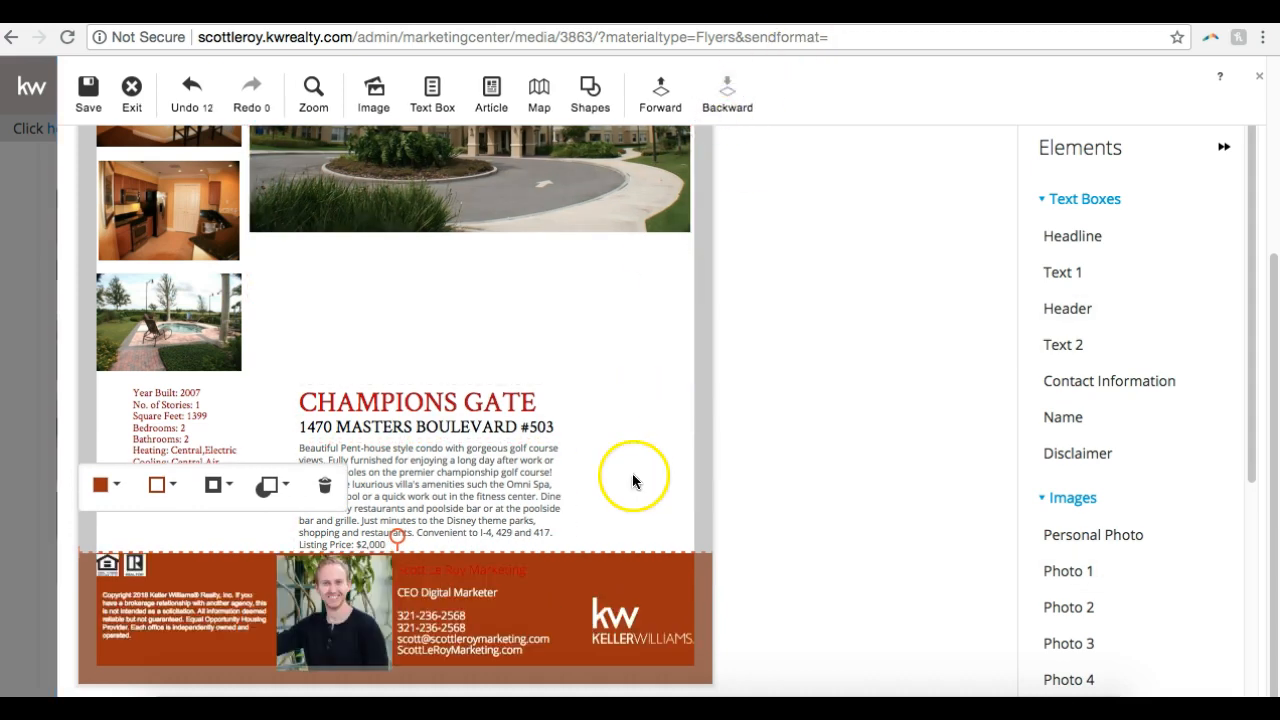
{"action": "left_click_drag", "start_coordinate": [152, 661], "coordinate": [153, 660]}
Change the agent name text in the footer to white
{"action": "left_click", "coordinate": [434, 571]}
{"action": "left_click", "coordinate": [433, 573]}
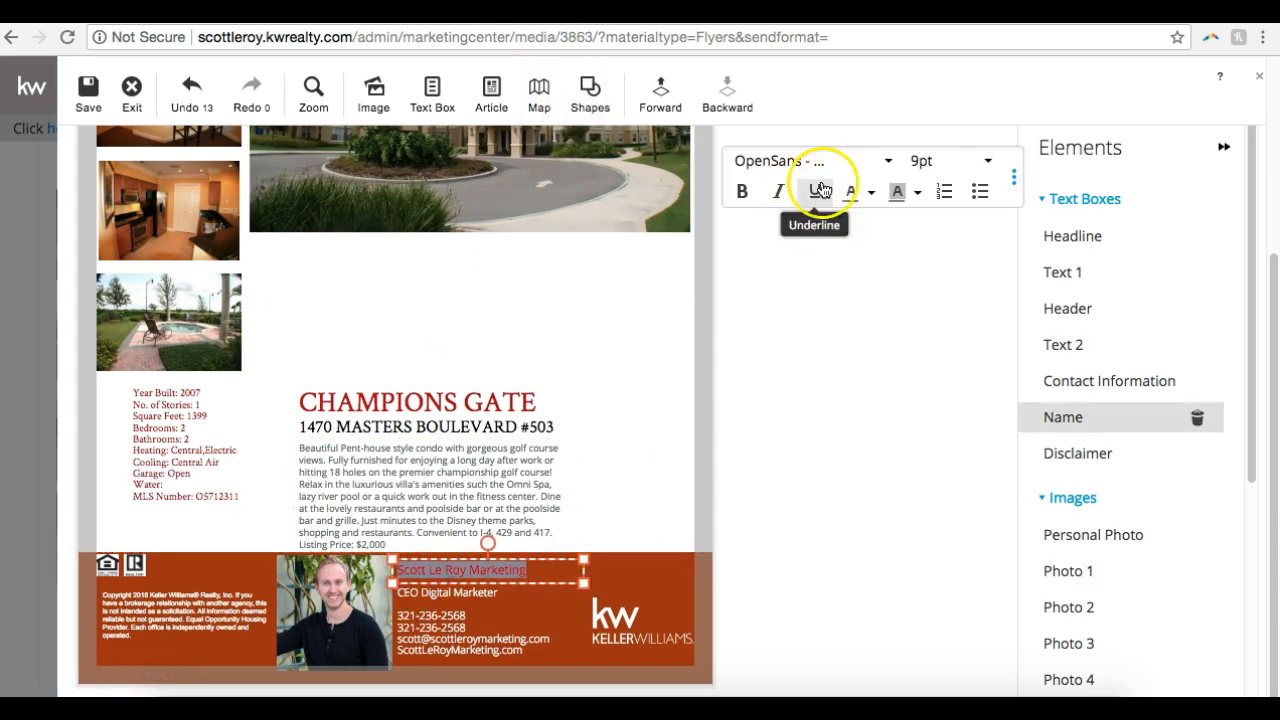
{"action": "left_click", "coordinate": [868, 191]}
{"action": "left_click", "coordinate": [1066, 326]}
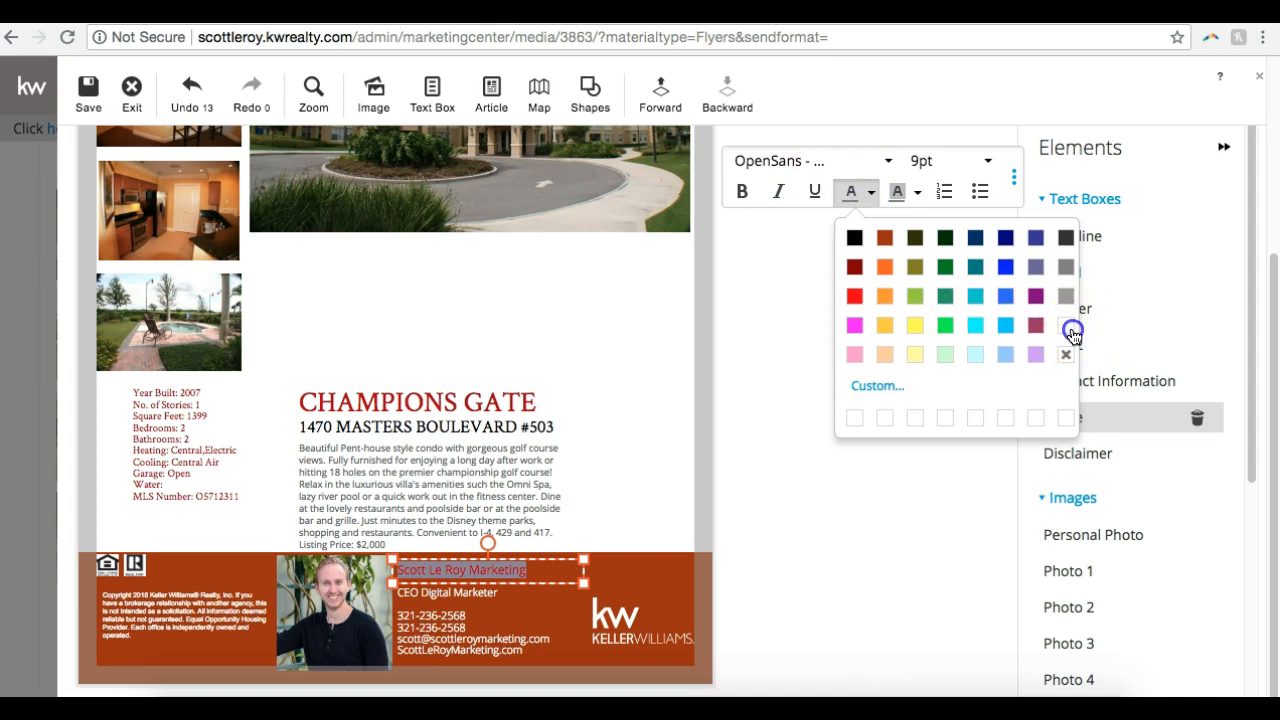
{"action": "left_click", "coordinate": [788, 502]}
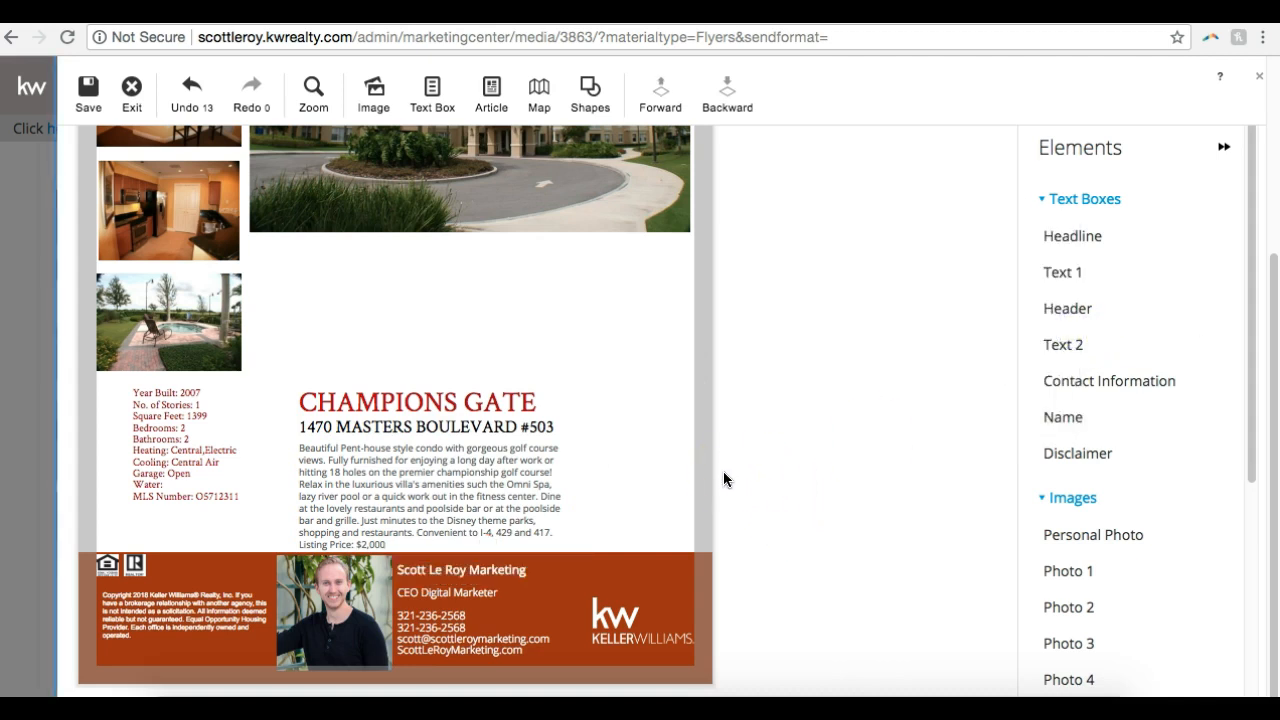
Move the Champions Gate header text box up to just beneath the main property photo
{"action": "left_click", "coordinate": [380, 395]}
{"action": "left_click", "coordinate": [382, 405]}
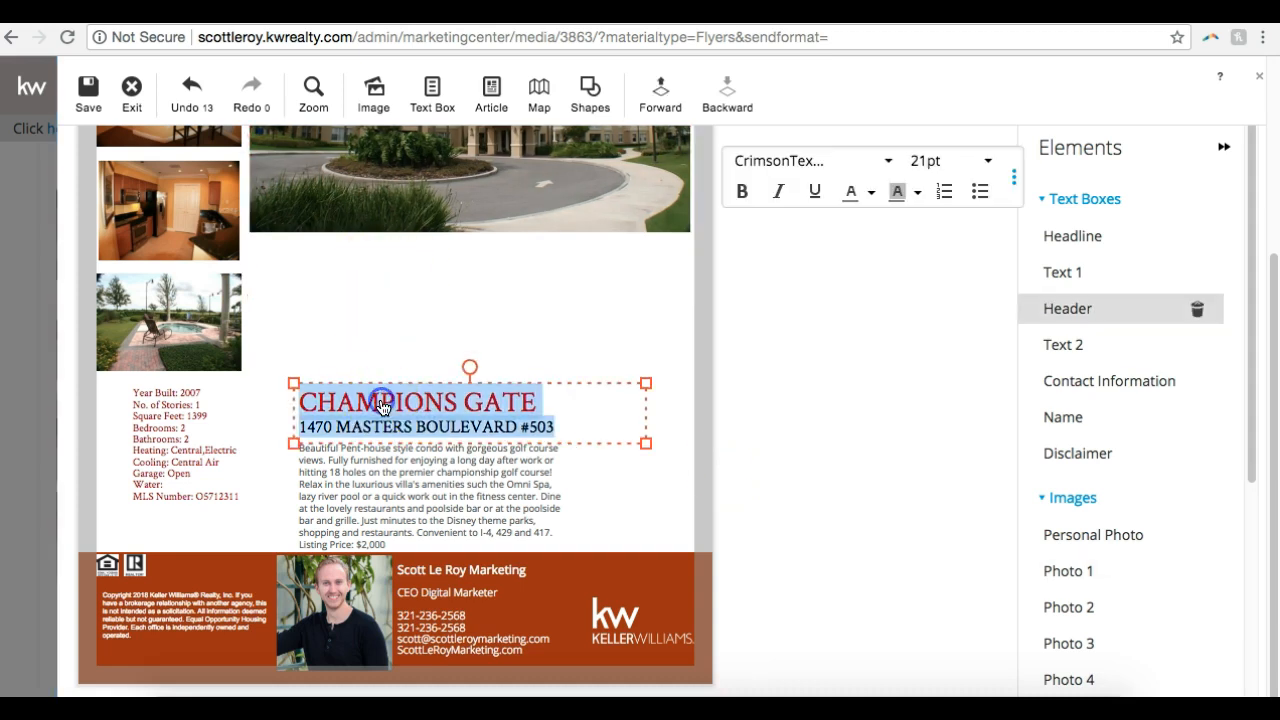
{"action": "left_click_drag", "start_coordinate": [379, 381], "coordinate": [352, 248]}
Move the property description up under the address line and widen its text box to the main photo's edge
{"action": "left_click", "coordinate": [328, 508]}
{"action": "left_click_drag", "start_coordinate": [349, 438], "coordinate": [324, 347]}
{"action": "left_click_drag", "start_coordinate": [545, 437], "coordinate": [683, 521]}
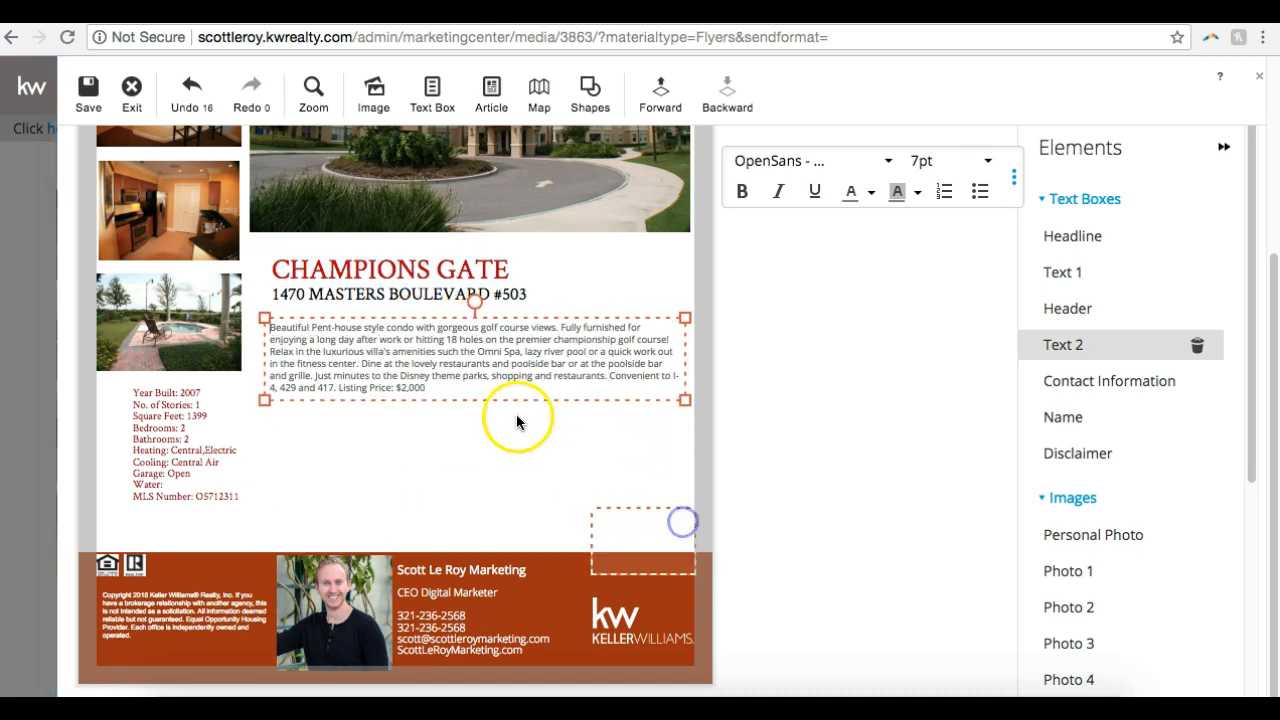
Enlarge the property description's font so the text fills the space between the address and the footer
{"action": "left_click", "coordinate": [480, 371]}
{"action": "triple_click", "coordinate": [480, 371]}
{"action": "left_click", "coordinate": [972, 161]}
{"action": "left_click", "coordinate": [940, 323]}
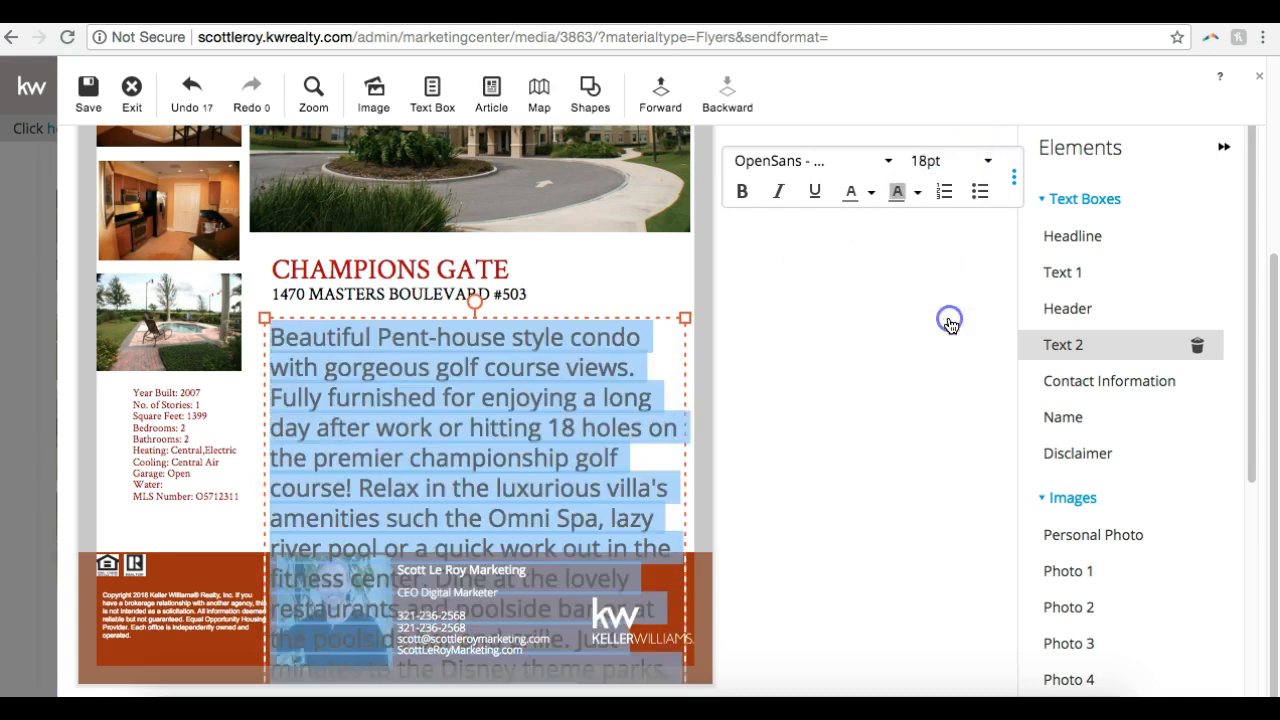
{"action": "left_click", "coordinate": [966, 161]}
{"action": "left_click", "coordinate": [938, 260]}
{"action": "left_click", "coordinate": [817, 410]}
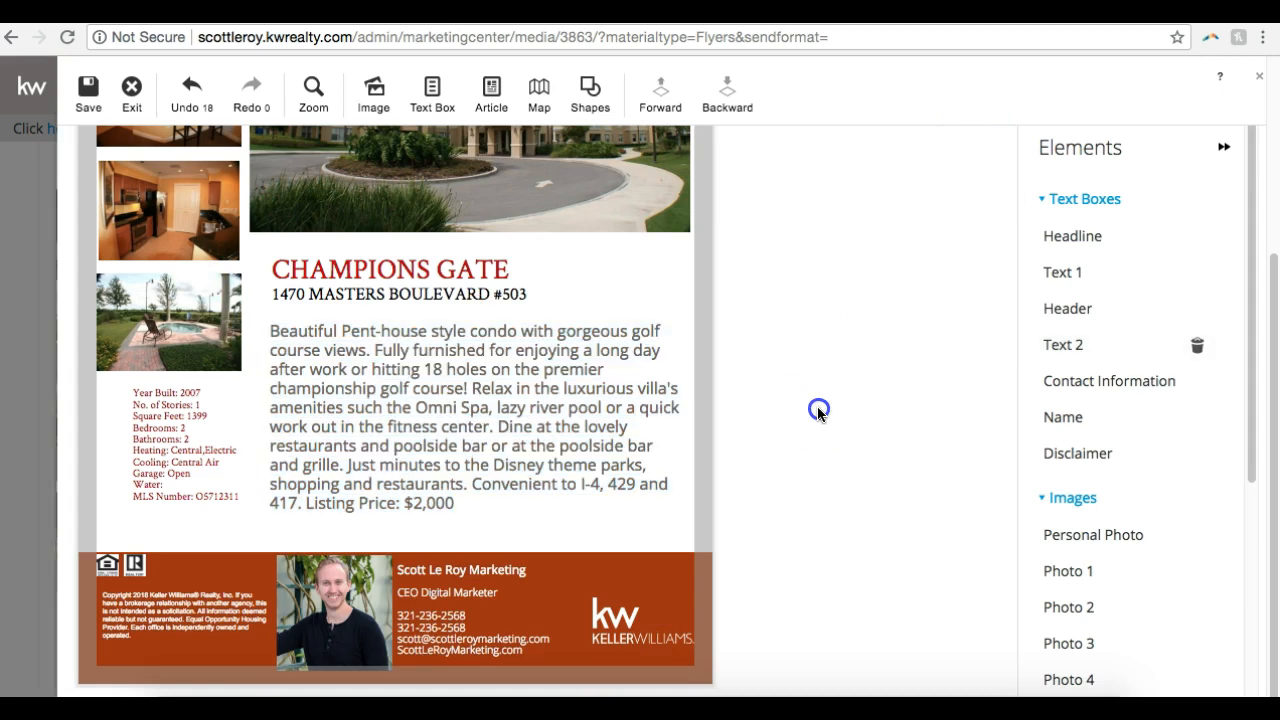
Check the whole flyer, save the design as "Champions Gate", and exit the editor
{"action": "scroll", "coordinate": [817, 413], "scroll_direction": "up", "scroll_amount": 3}
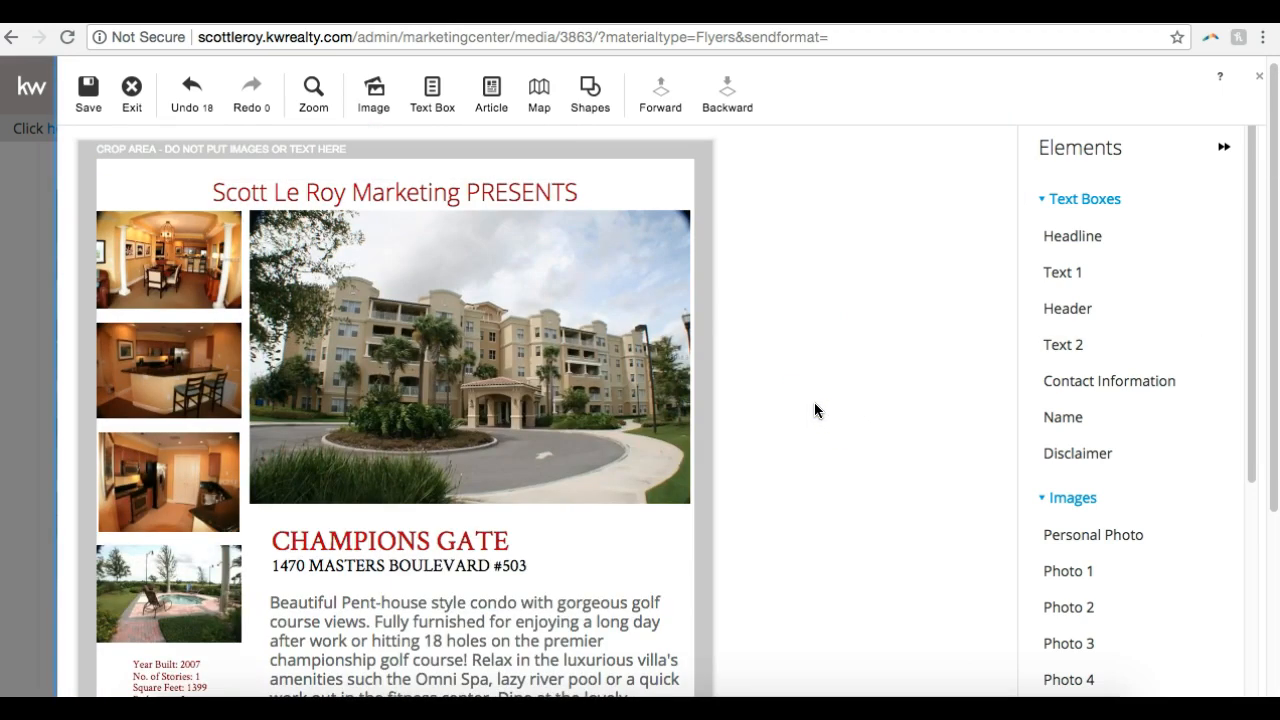
{"action": "scroll", "coordinate": [815, 410], "scroll_direction": "down", "scroll_amount": 4}
{"action": "scroll", "coordinate": [815, 410], "scroll_direction": "up", "scroll_amount": 4}
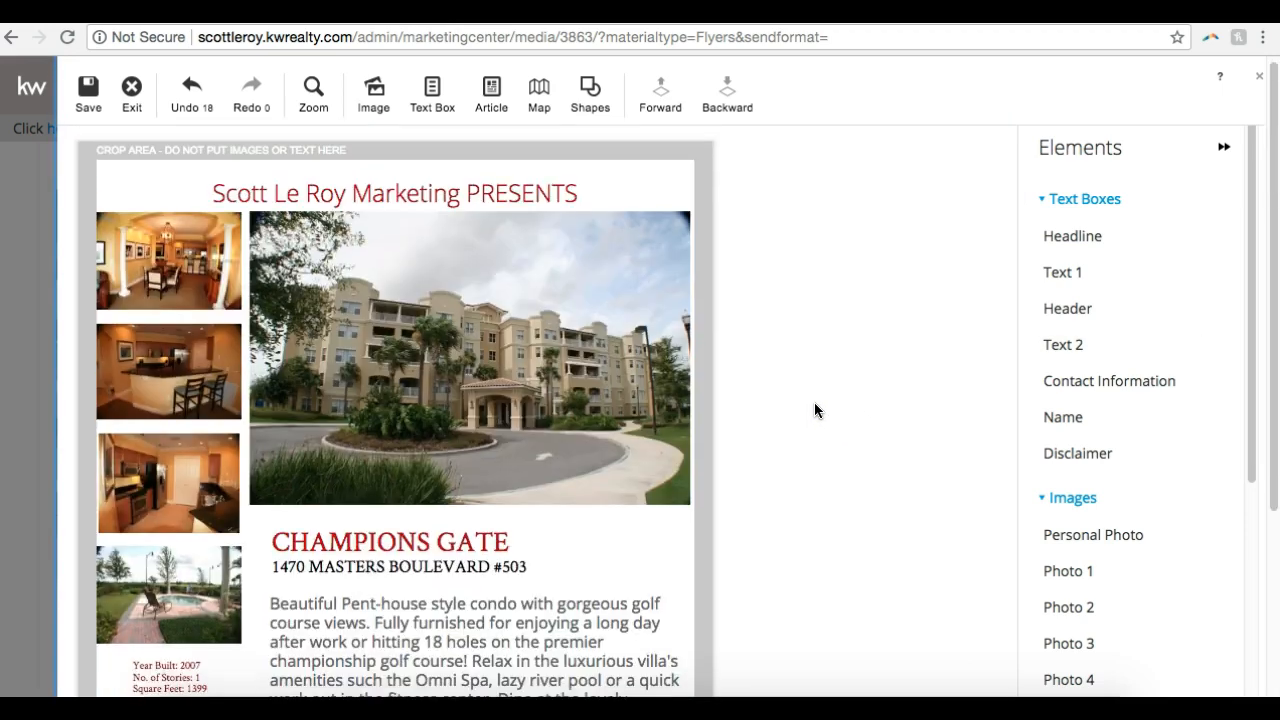
{"action": "scroll", "coordinate": [814, 410], "scroll_direction": "down", "scroll_amount": 3}
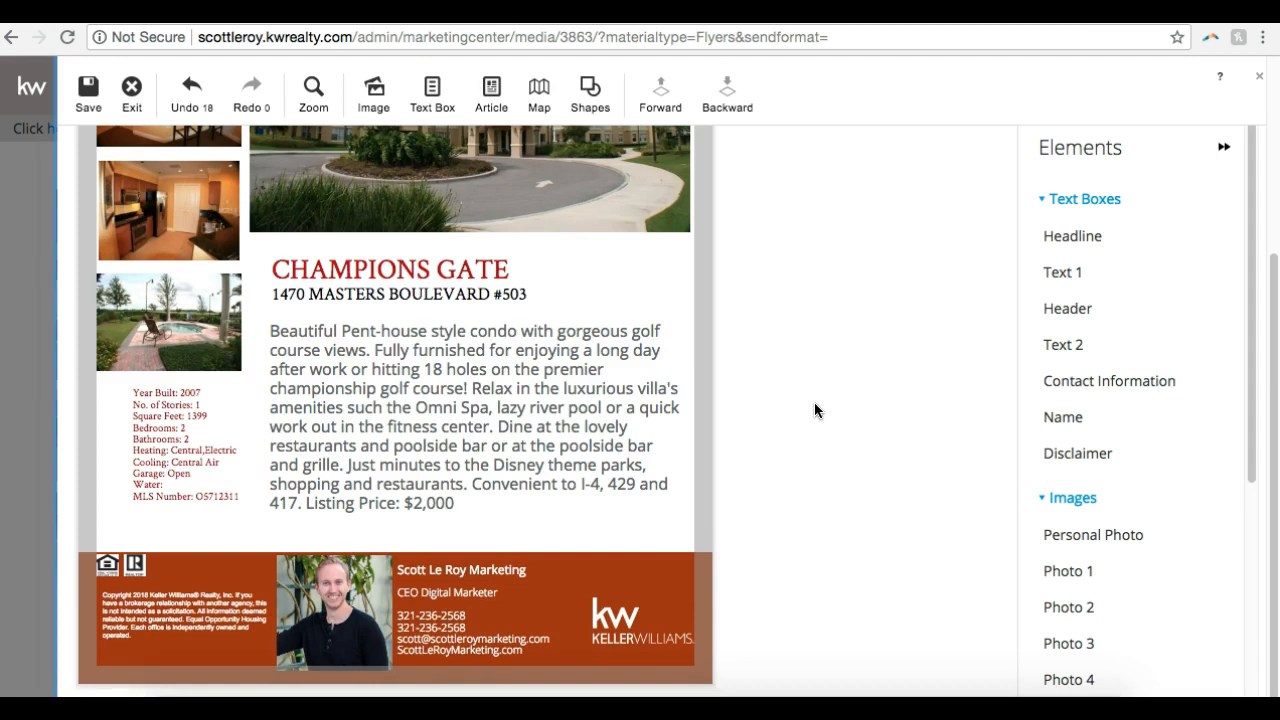
{"action": "scroll", "coordinate": [814, 410], "scroll_direction": "up", "scroll_amount": 3}
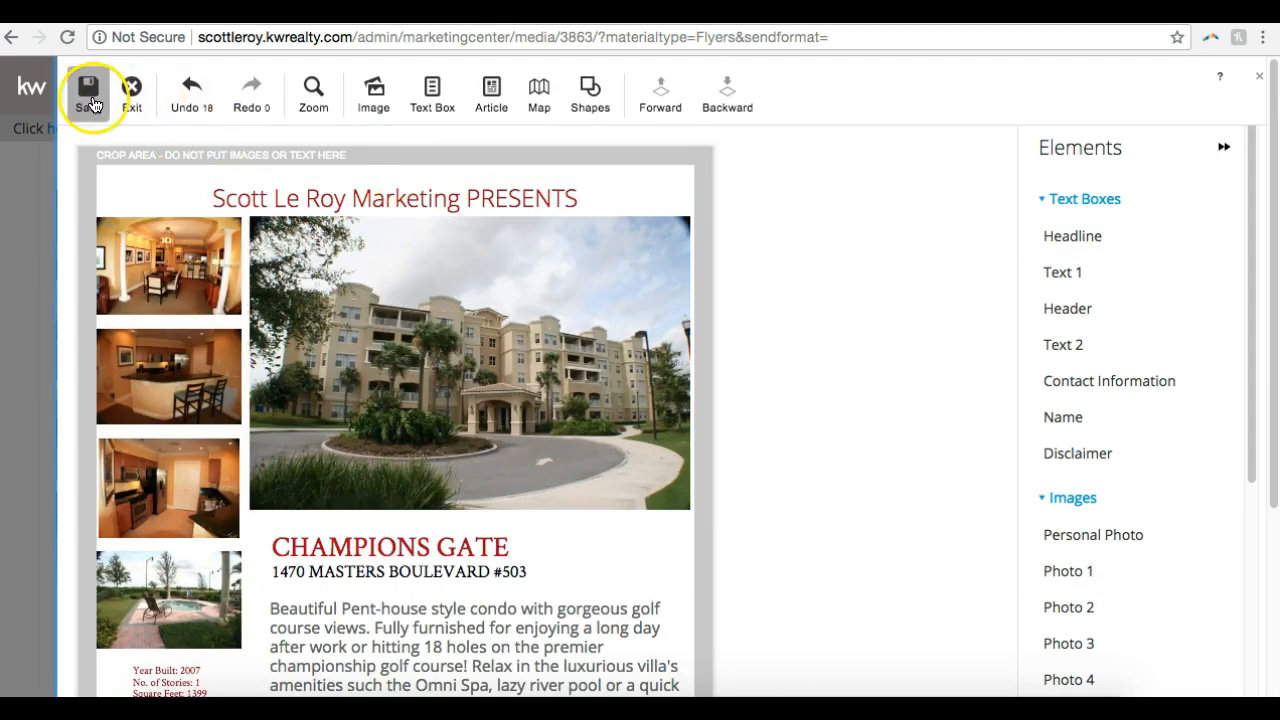
{"action": "left_click", "coordinate": [91, 103]}
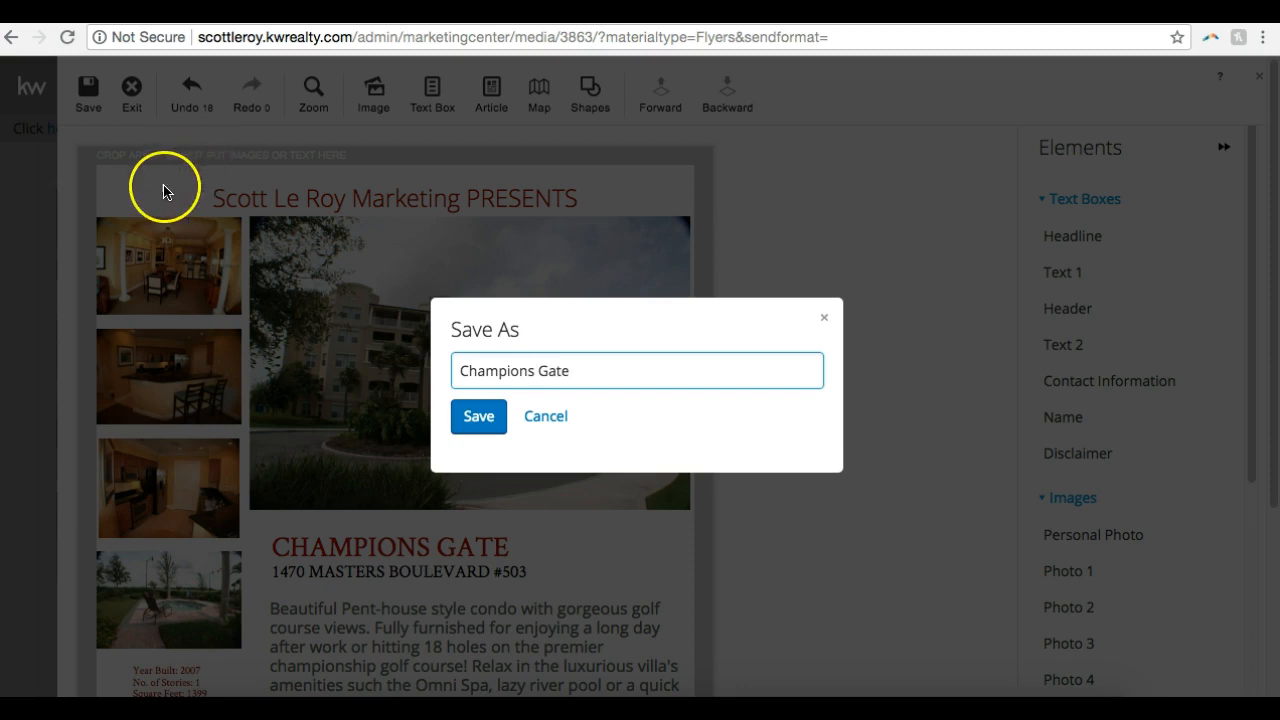
{"action": "left_click", "coordinate": [480, 418]}
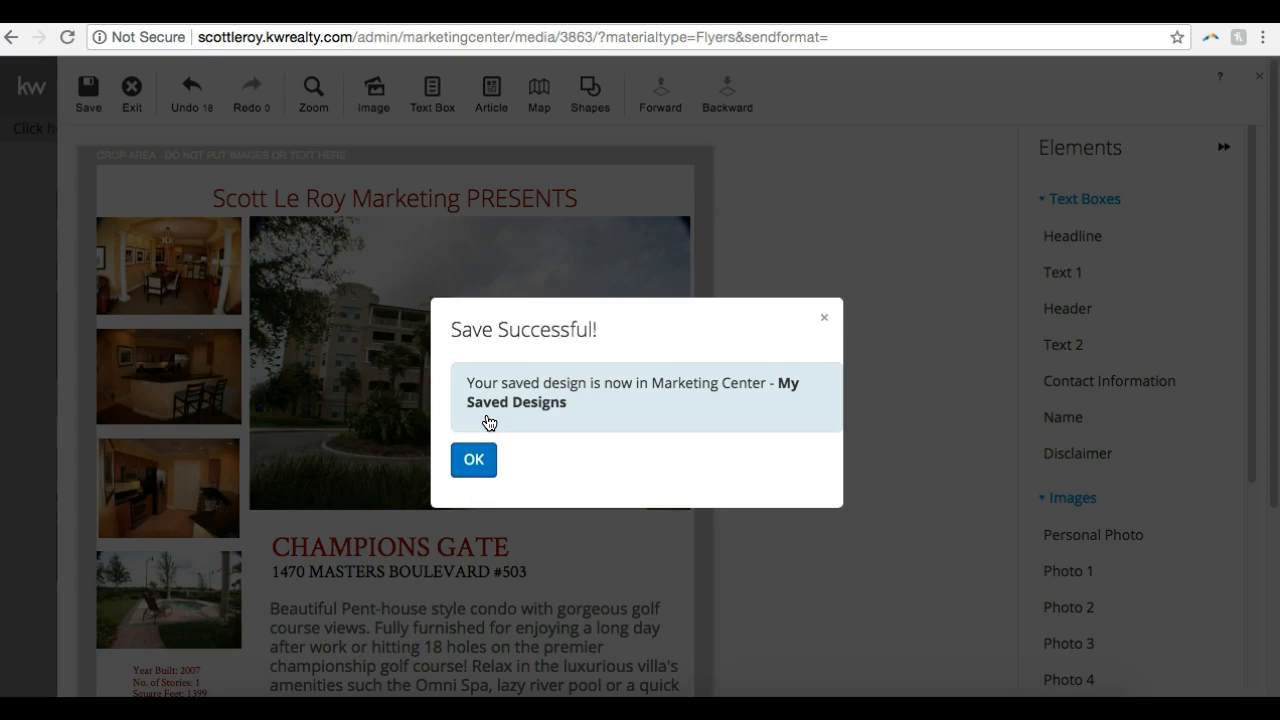
{"action": "left_click", "coordinate": [476, 458]}
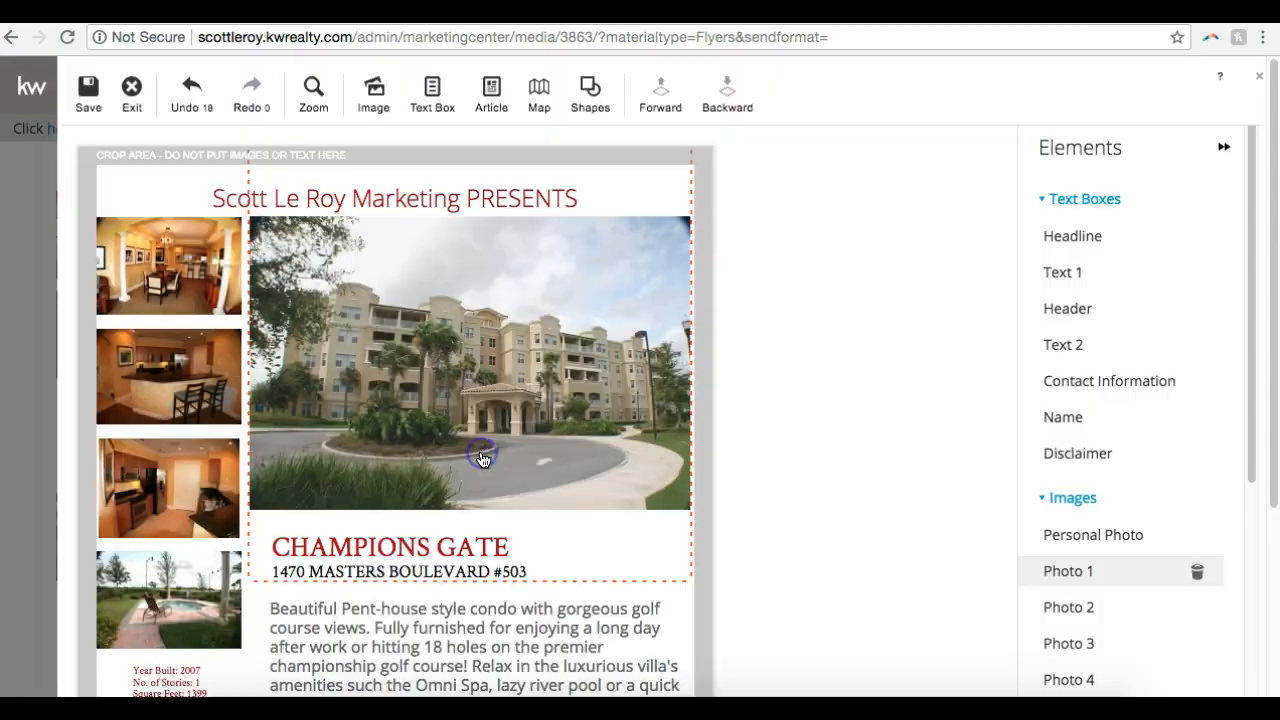
{"action": "left_click", "coordinate": [132, 100]}
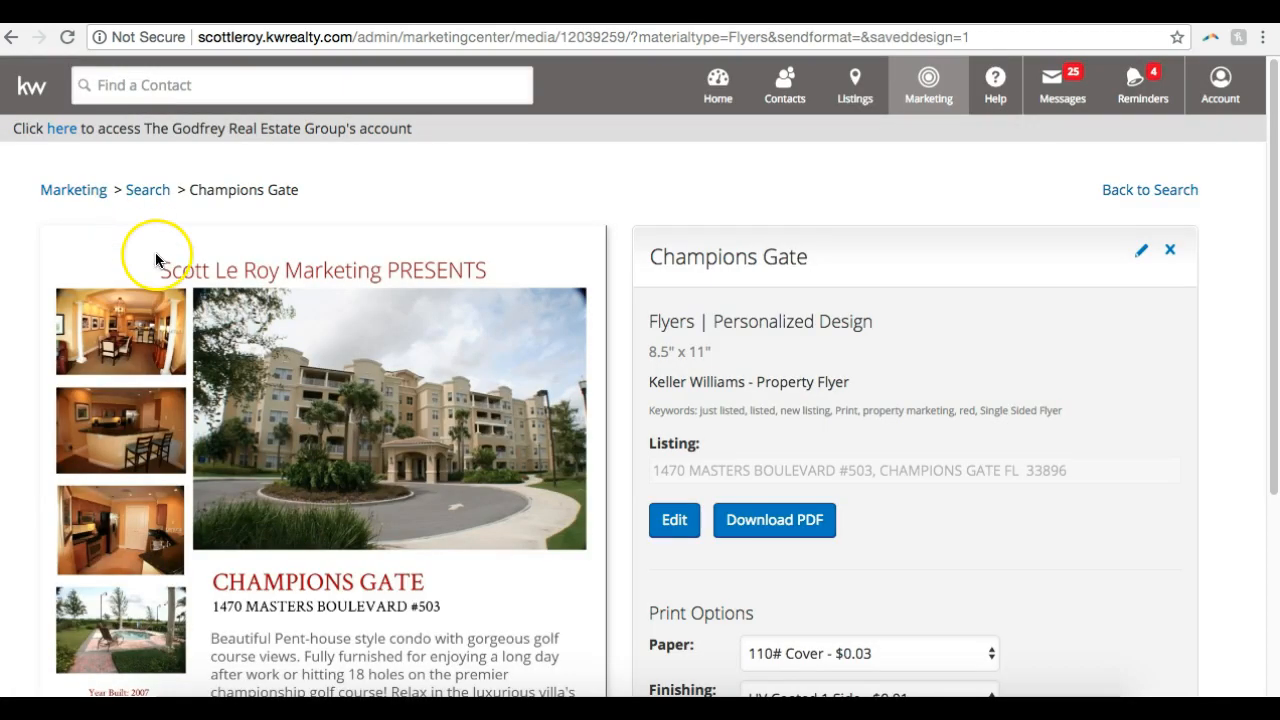
Examine the saved Champions Gate flyer preview from the headline down to the footer
{"action": "scroll", "coordinate": [155, 300], "scroll_direction": "down", "scroll_amount": 3}
{"action": "scroll", "coordinate": [278, 597], "scroll_direction": "up", "scroll_amount": 2}
{"action": "scroll", "coordinate": [278, 597], "scroll_direction": "down", "scroll_amount": 2}
{"action": "left_click", "coordinate": [277, 586]}
{"action": "scroll", "coordinate": [277, 586], "scroll_direction": "up", "scroll_amount": 4}
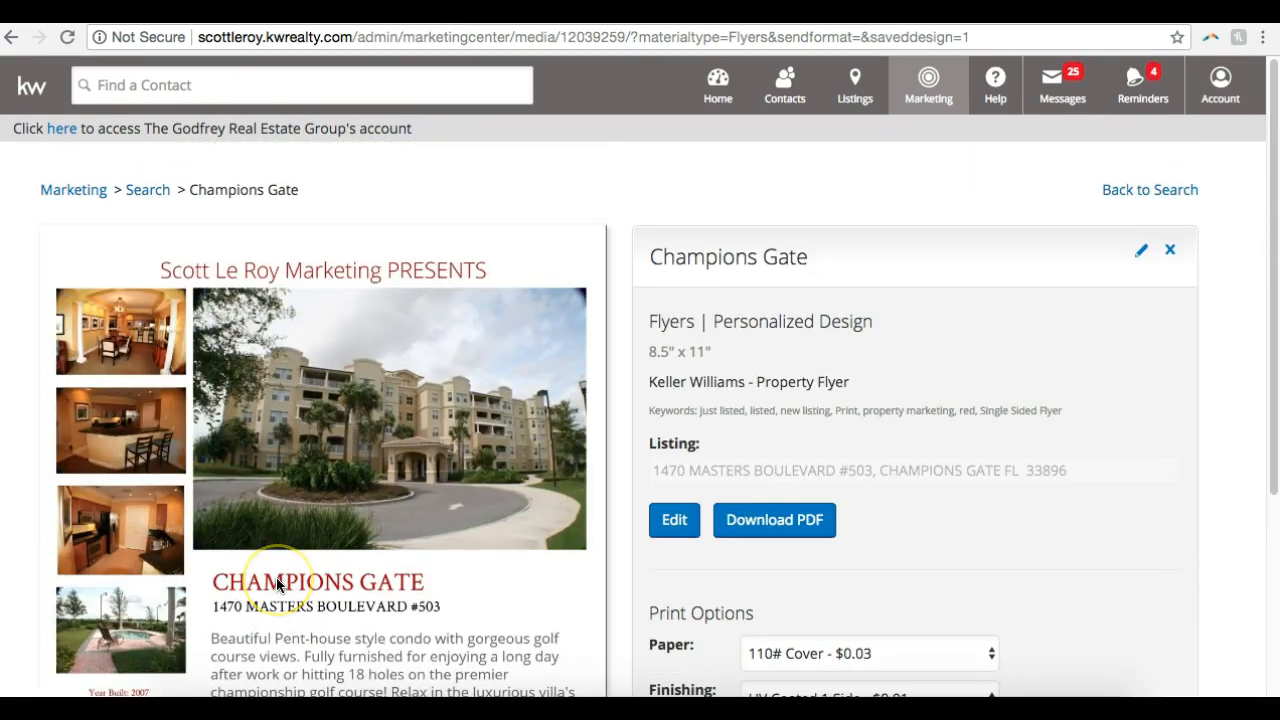
{"action": "scroll", "coordinate": [277, 586], "scroll_direction": "down", "scroll_amount": 4}
{"action": "left_click", "coordinate": [349, 321]}
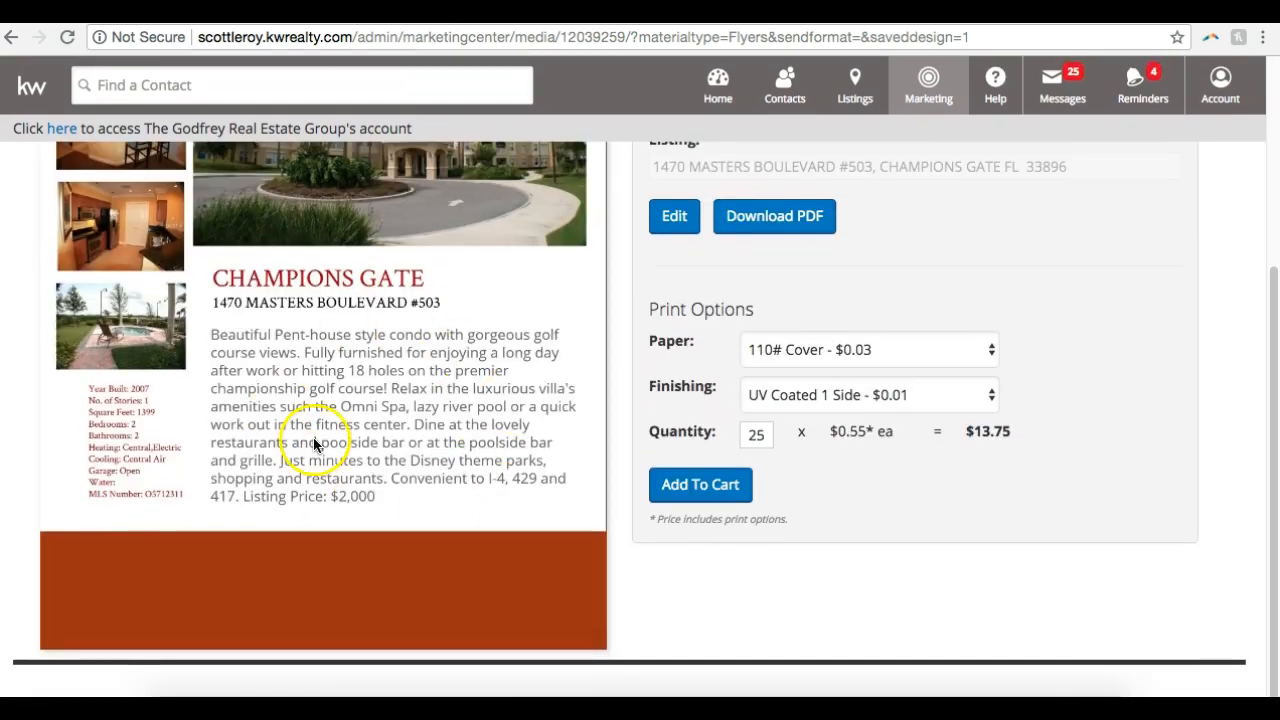
{"action": "scroll", "coordinate": [313, 440], "scroll_direction": "up", "scroll_amount": 3}
Reopen the saved Champions Gate design for editing and try restacking the footer band forward and backward
{"action": "left_click", "coordinate": [677, 523]}
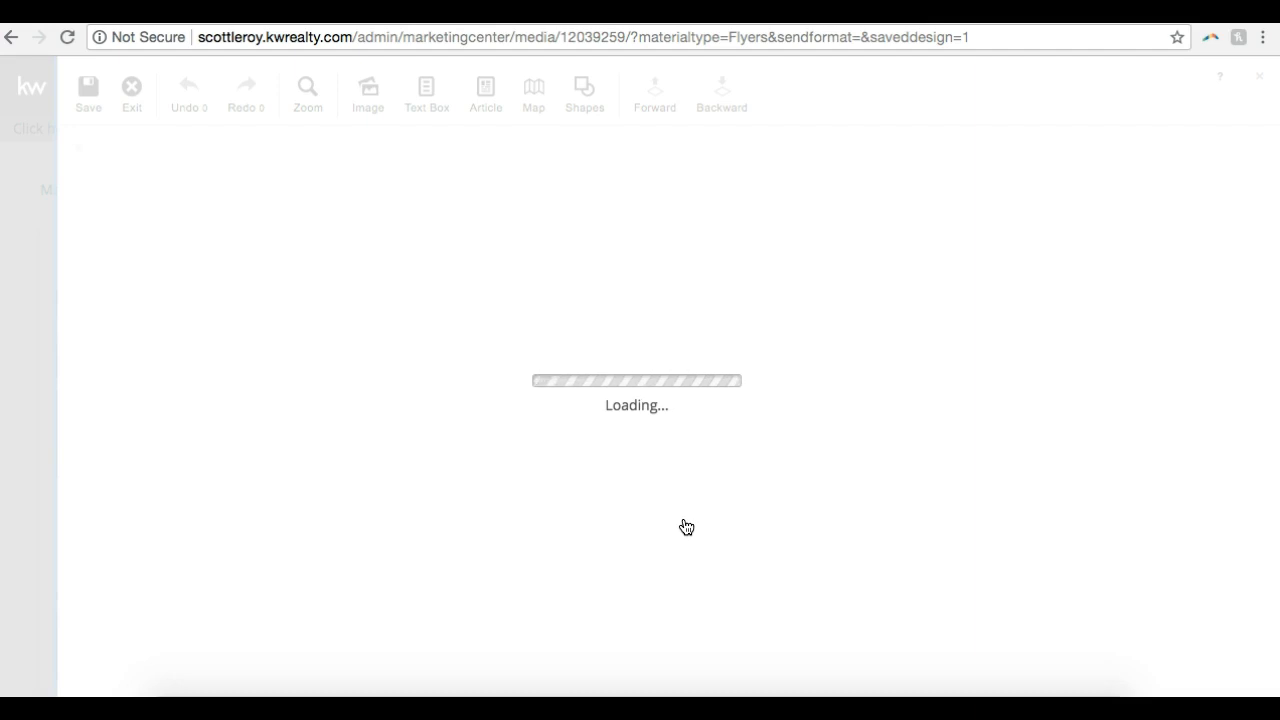
{"action": "scroll", "coordinate": [686, 527], "scroll_direction": "down", "scroll_amount": 5}
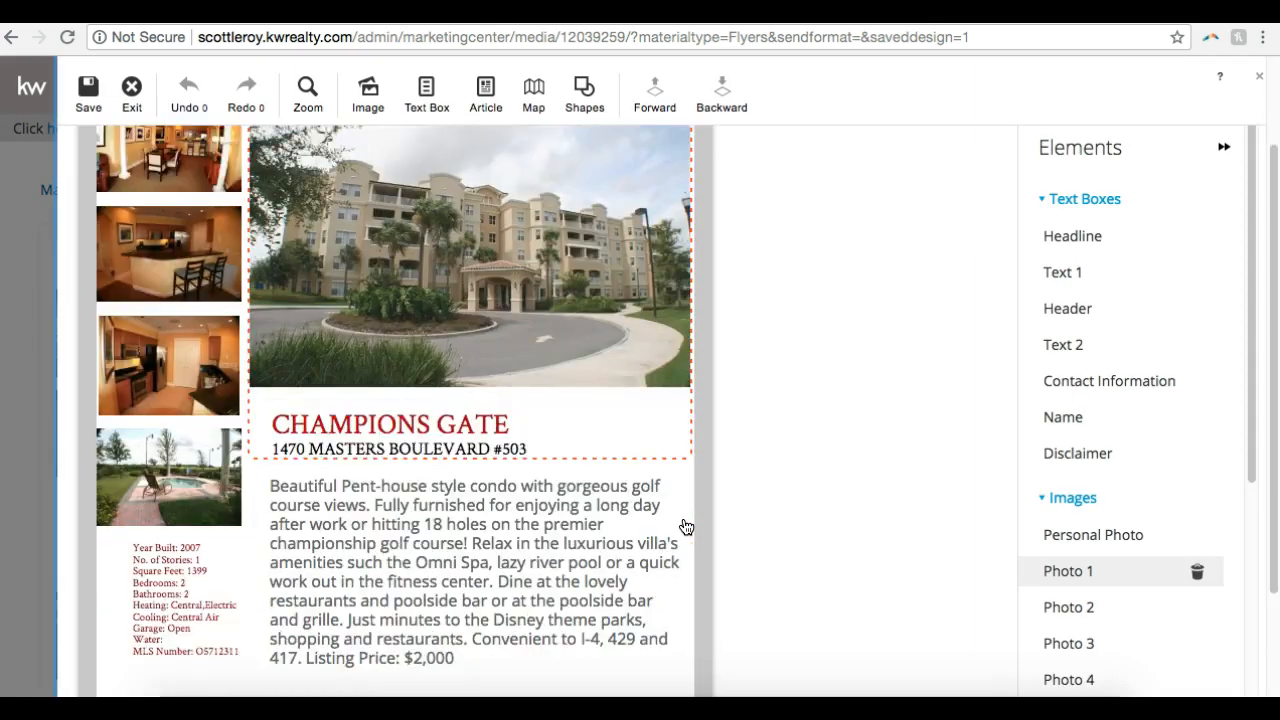
{"action": "left_click", "coordinate": [623, 603]}
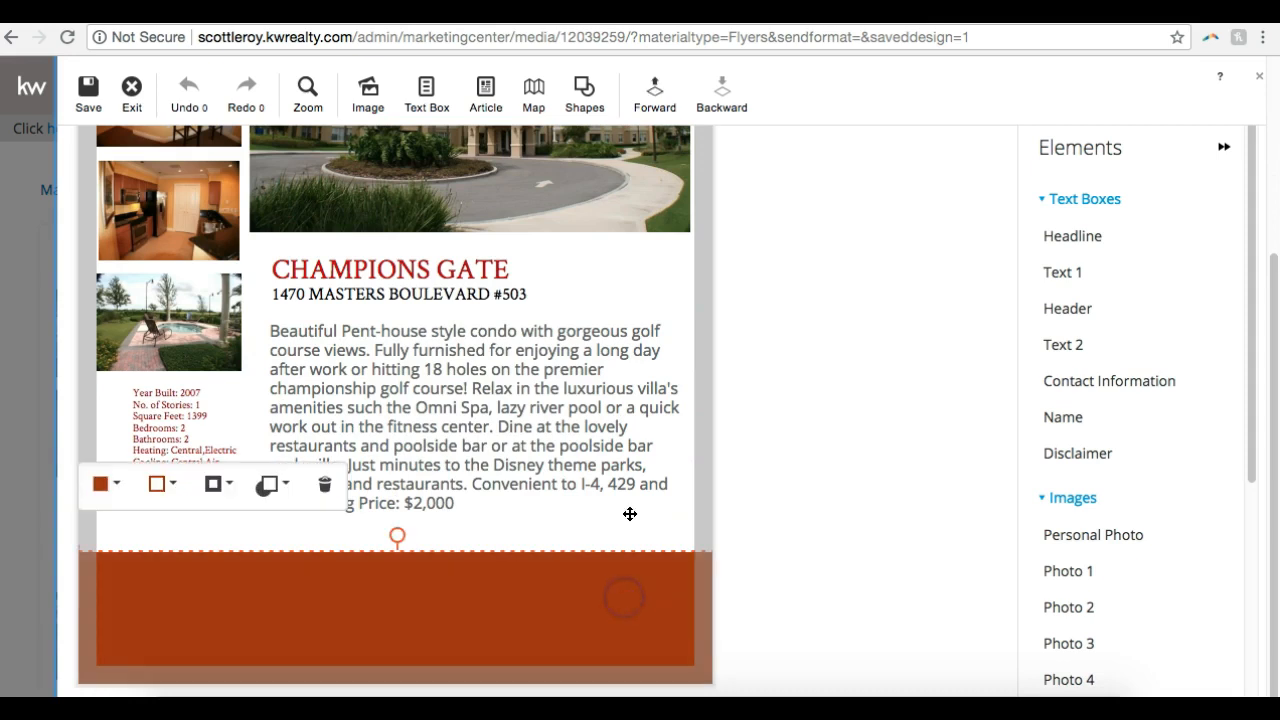
{"action": "left_click", "coordinate": [477, 551]}
{"action": "left_click", "coordinate": [654, 96]}
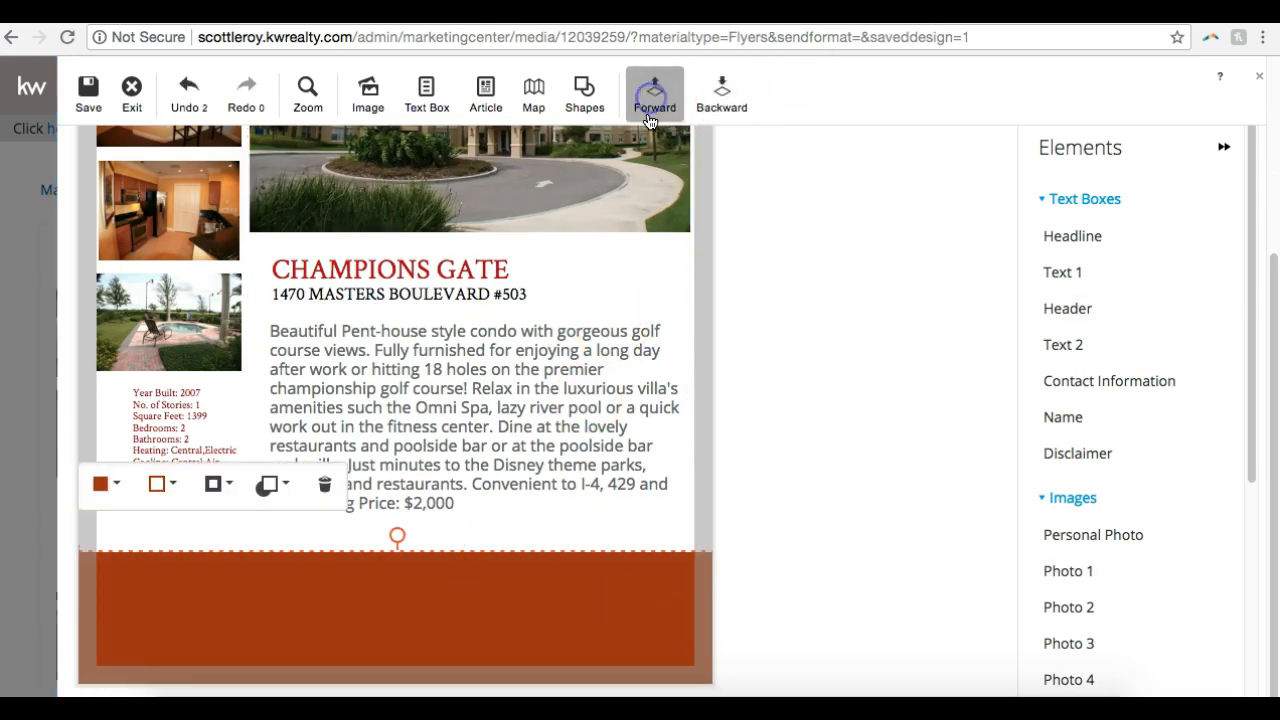
{"action": "left_click", "coordinate": [716, 116]}
{"action": "left_click_drag", "start_coordinate": [414, 614], "coordinate": [380, 575]}
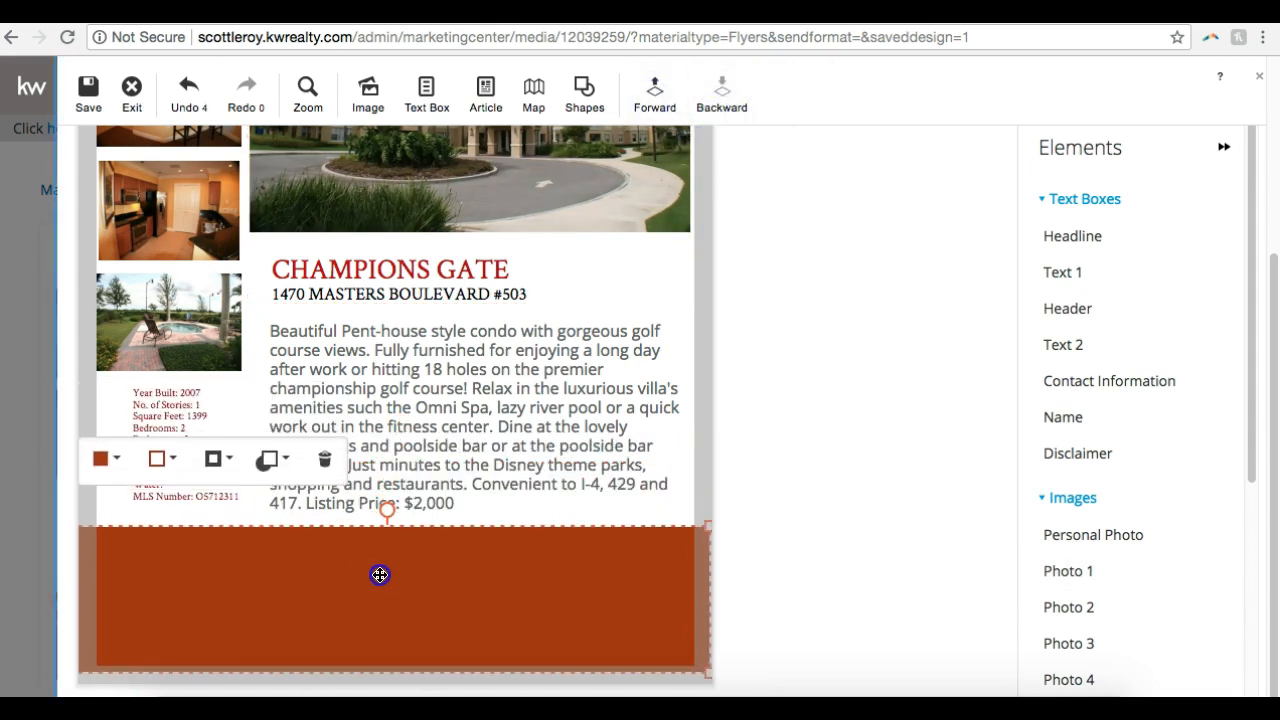
{"action": "left_click", "coordinate": [718, 78]}
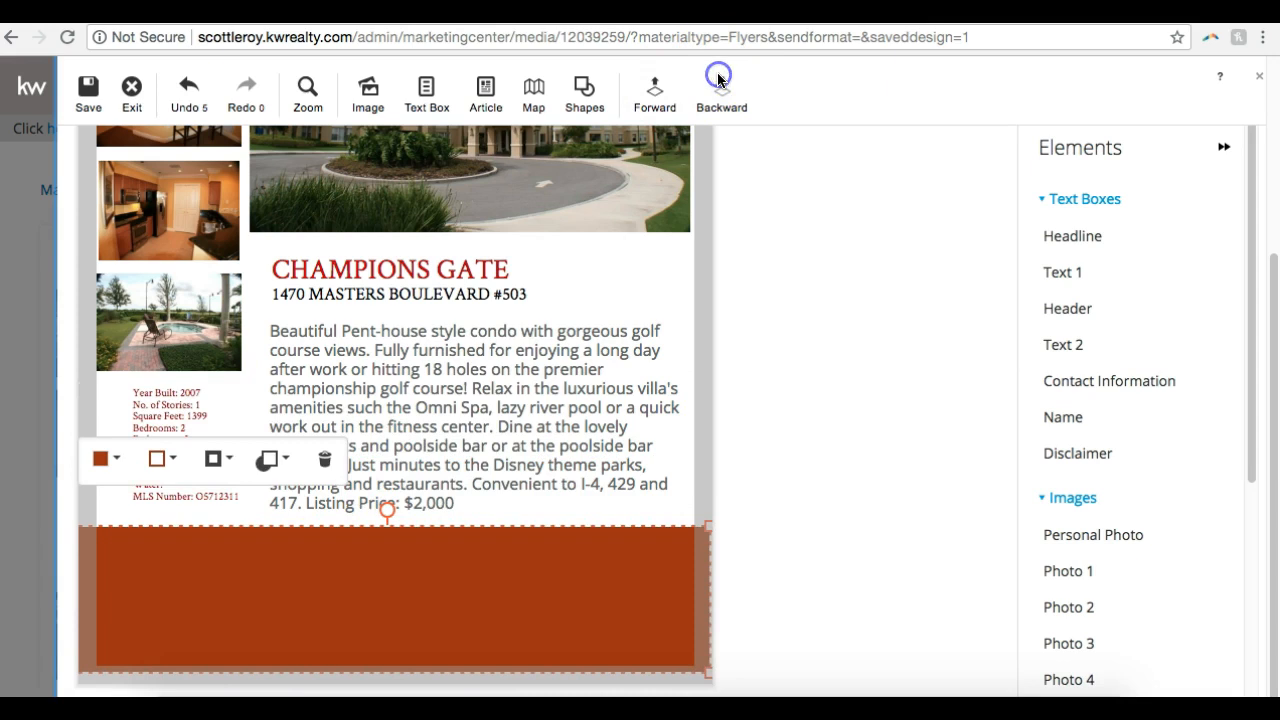
{"action": "left_click", "coordinate": [654, 92]}
{"action": "left_click", "coordinate": [701, 98]}
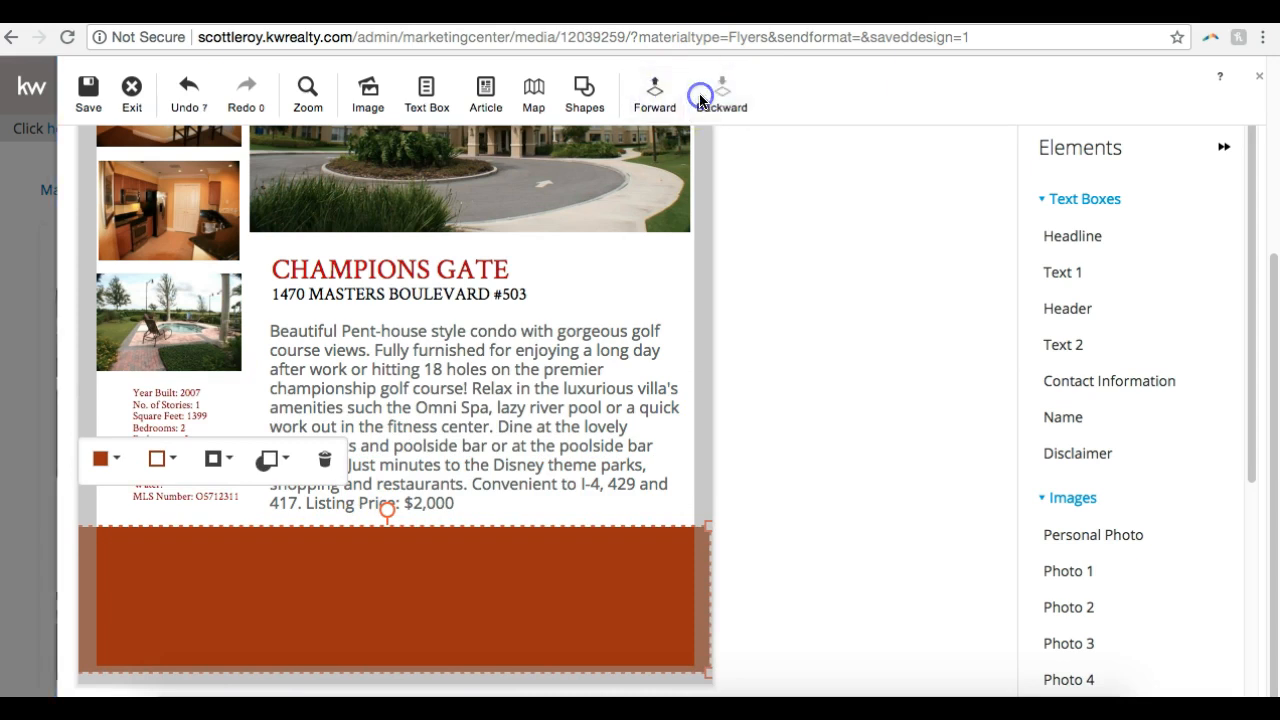
Move the rust-brown band up off the footer contents and bring the personal photo forward
{"action": "left_click", "coordinate": [426, 551]}
{"action": "left_click_drag", "start_coordinate": [426, 557], "coordinate": [436, 436]}
{"action": "left_click", "coordinate": [347, 646]}
{"action": "left_click", "coordinate": [655, 95]}
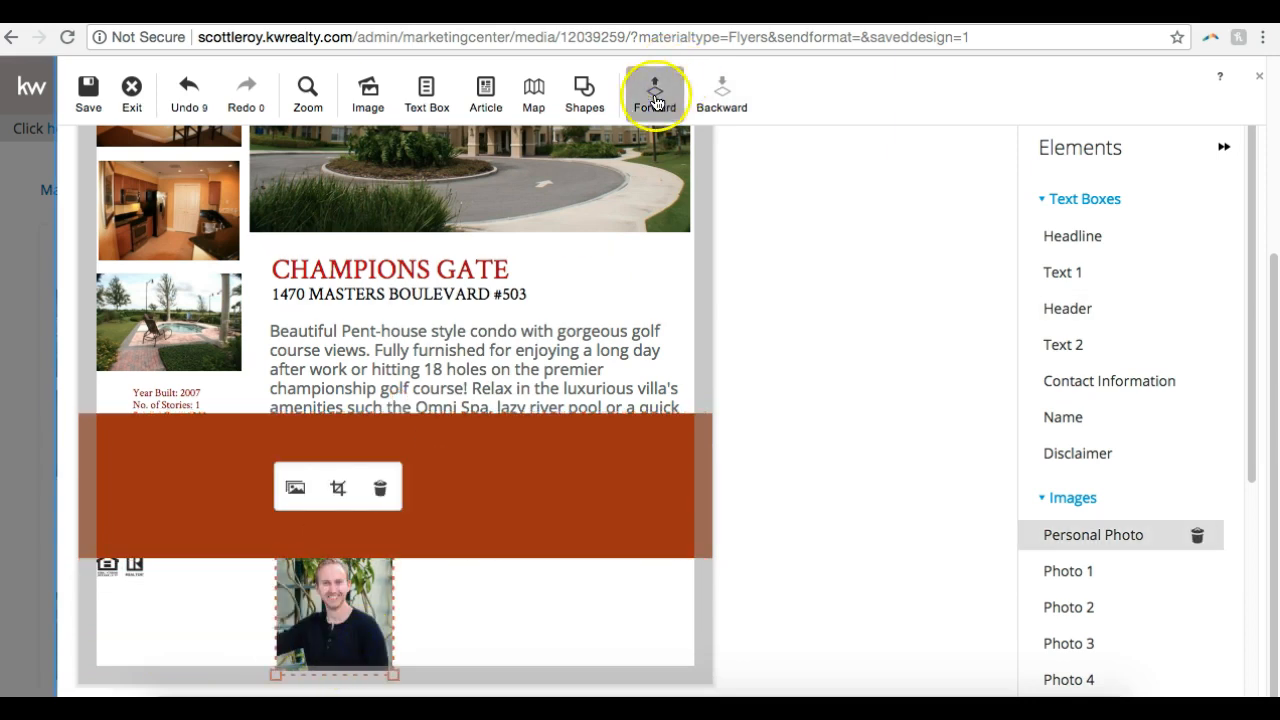
Bring the contact information and the agent name text boxes forward in the stacking order
{"action": "left_click", "coordinate": [450, 617]}
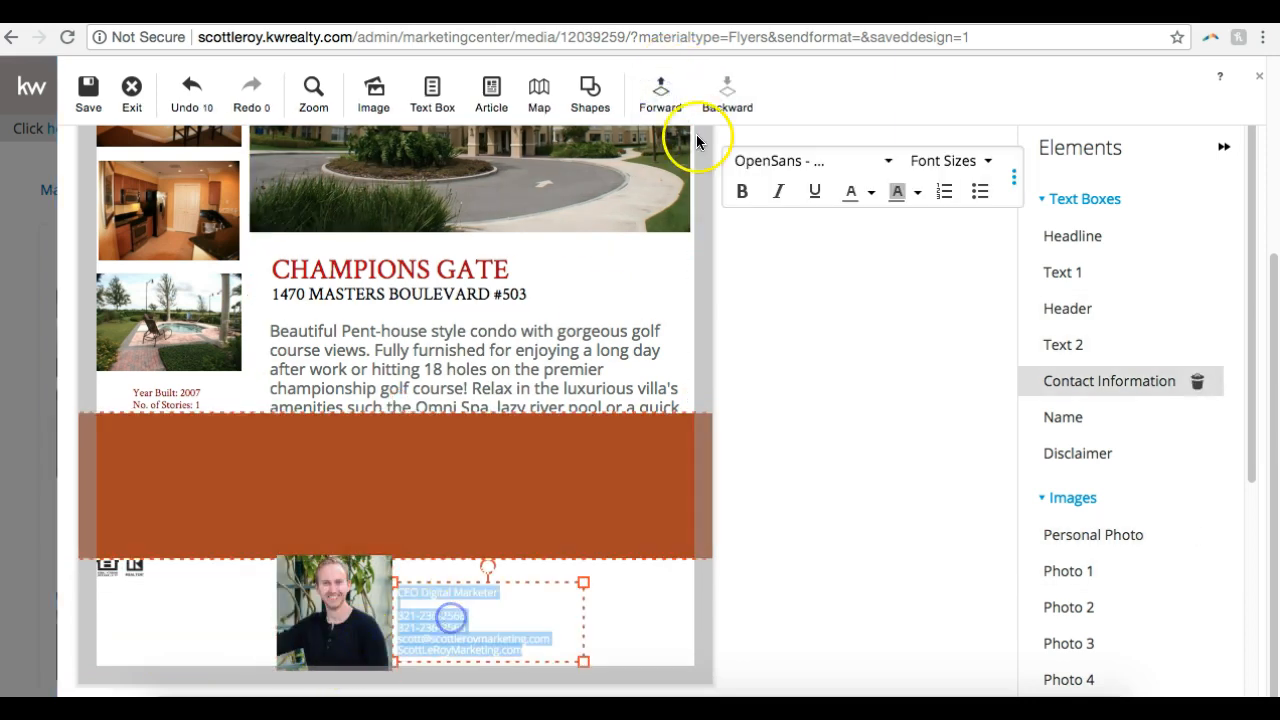
{"action": "left_click", "coordinate": [672, 97]}
{"action": "left_click", "coordinate": [672, 97]}
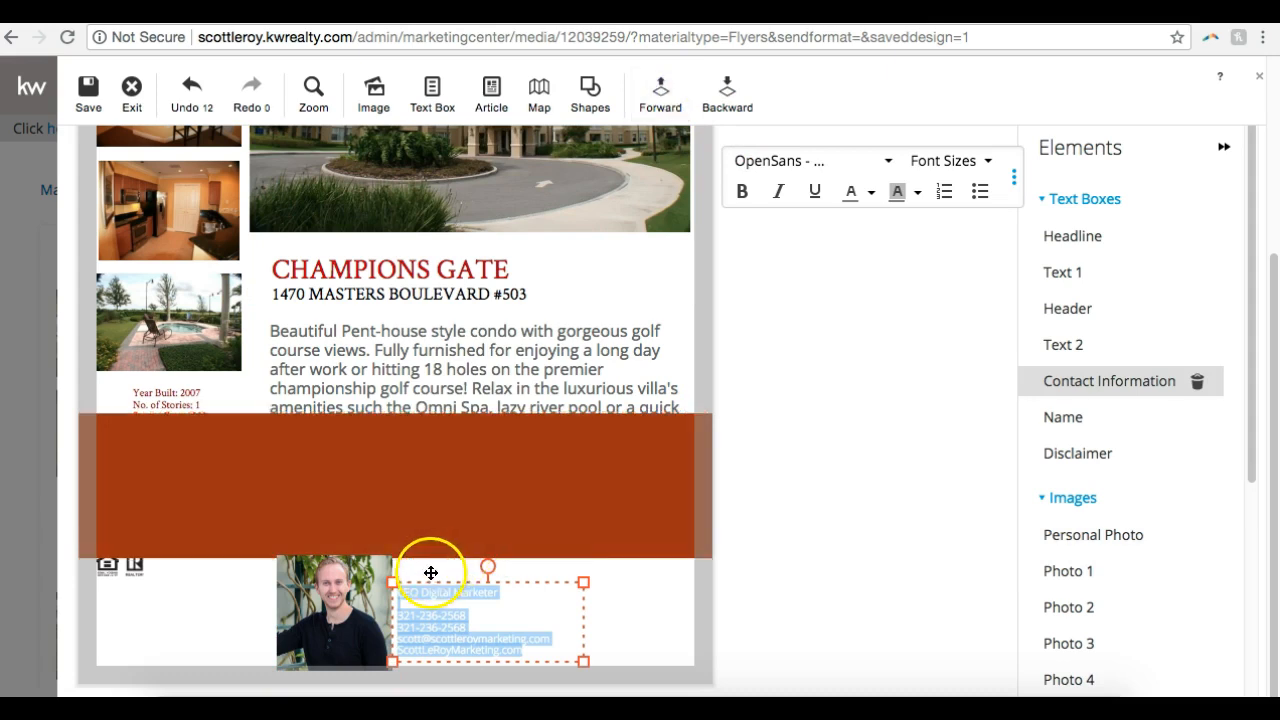
{"action": "left_click", "coordinate": [431, 572]}
{"action": "left_click", "coordinate": [660, 95]}
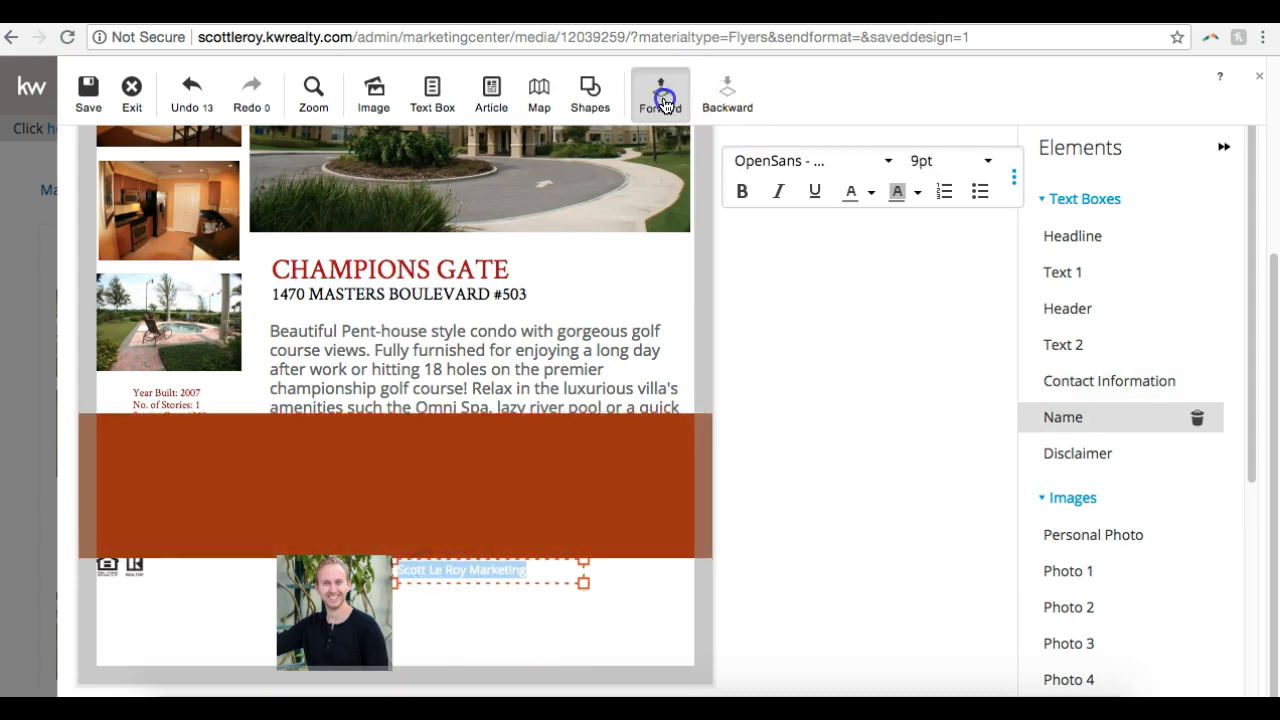
Bring the Equal Housing and REALTOR logos in the footer forward in the stacking order
{"action": "left_click", "coordinate": [112, 567]}
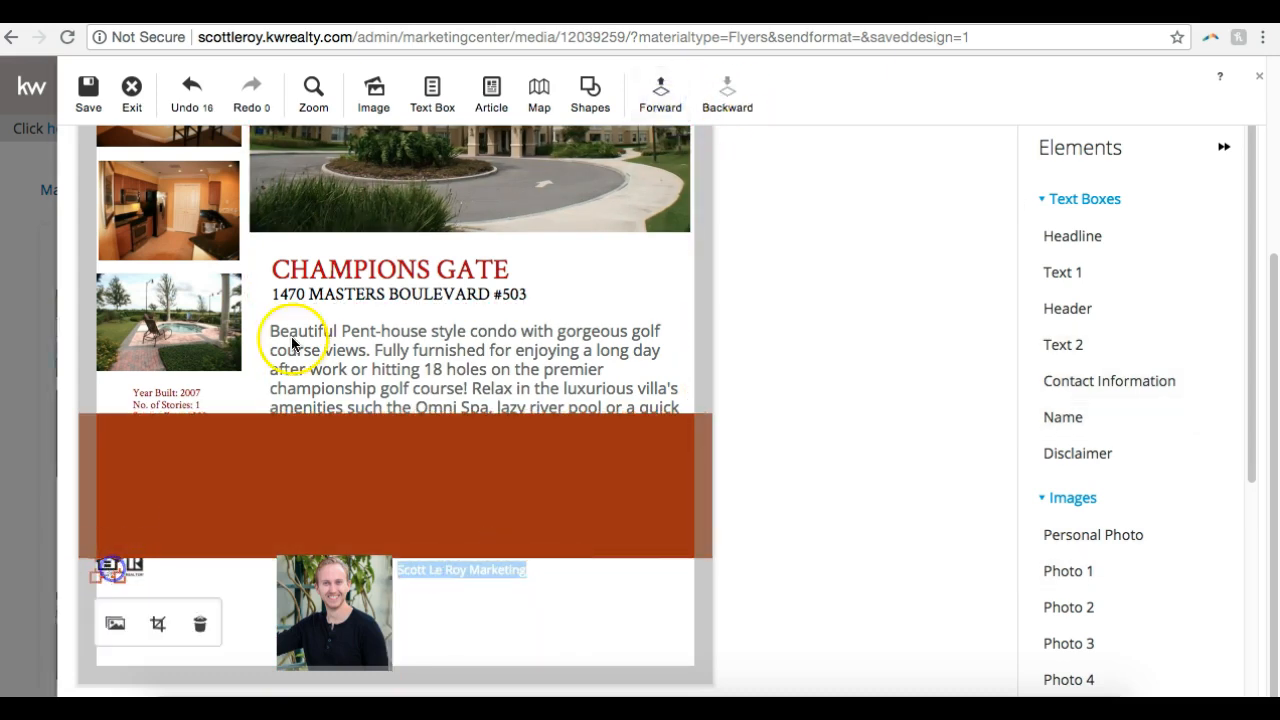
{"action": "left_click", "coordinate": [662, 97]}
{"action": "left_click", "coordinate": [145, 575]}
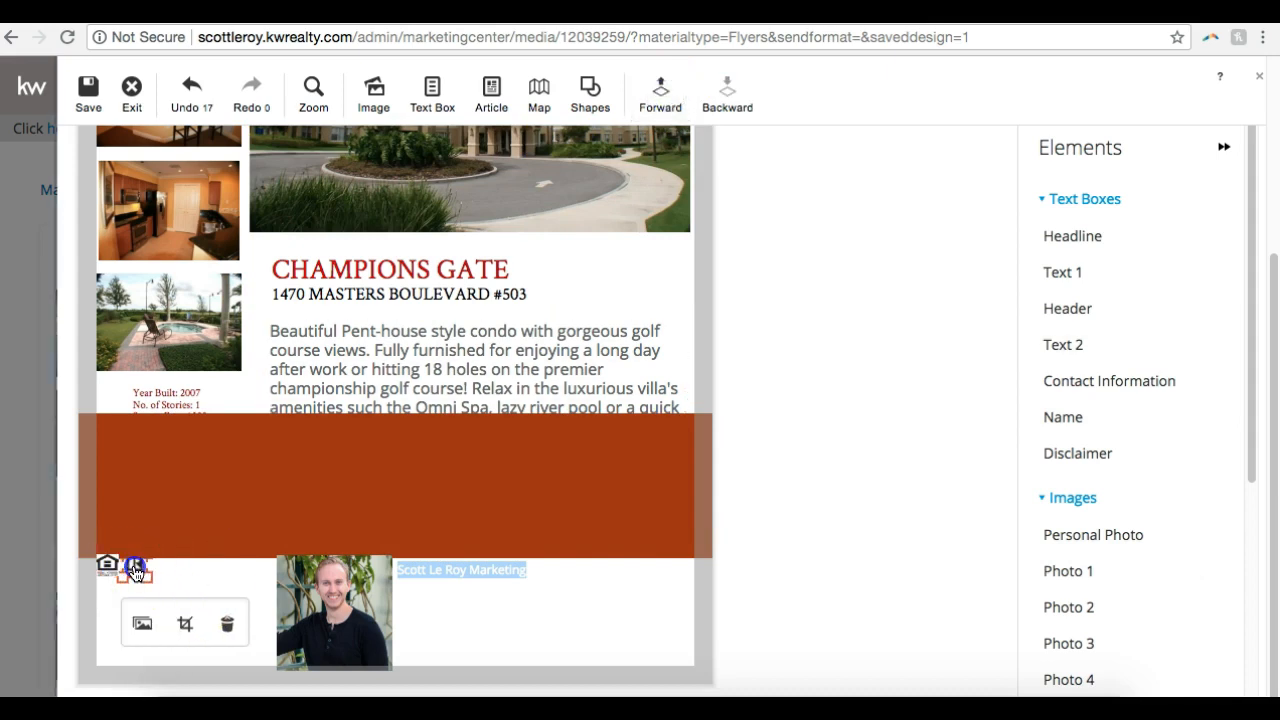
{"action": "left_click", "coordinate": [660, 95]}
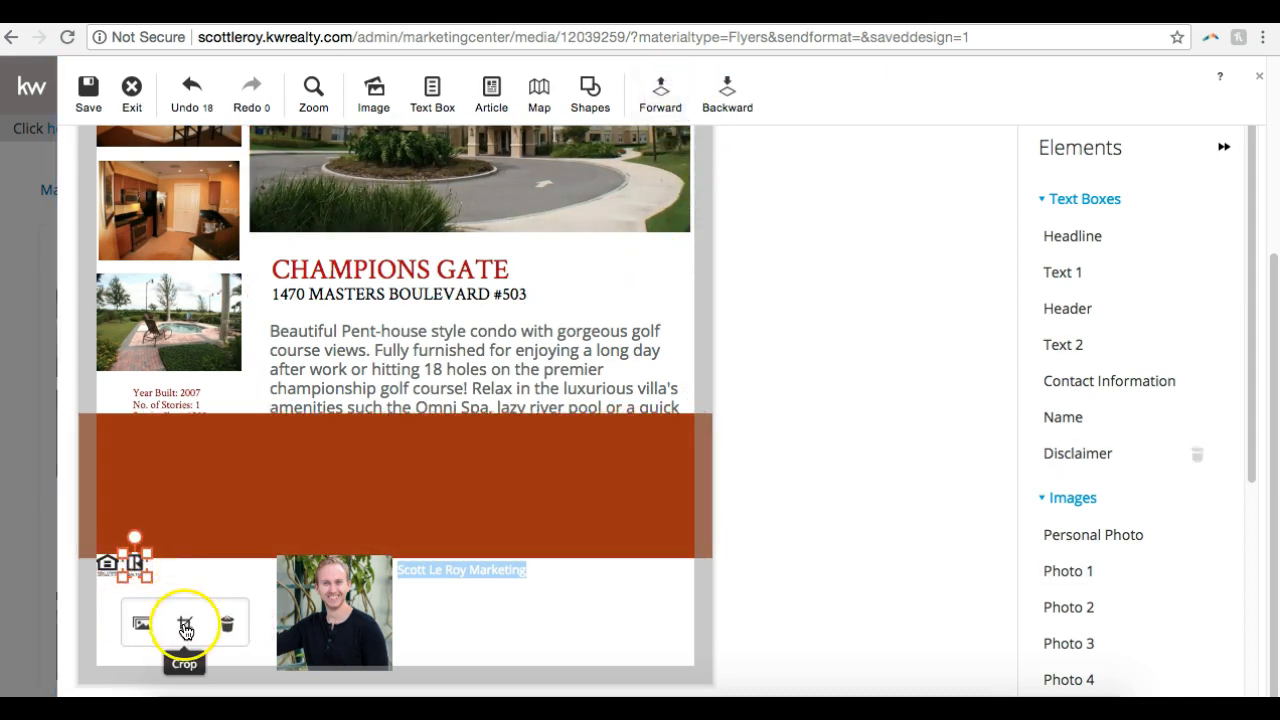
Bring the disclaimer text box in the flyer footer forward in the stacking order
{"action": "left_click", "coordinate": [254, 605]}
{"action": "left_click", "coordinate": [642, 112]}
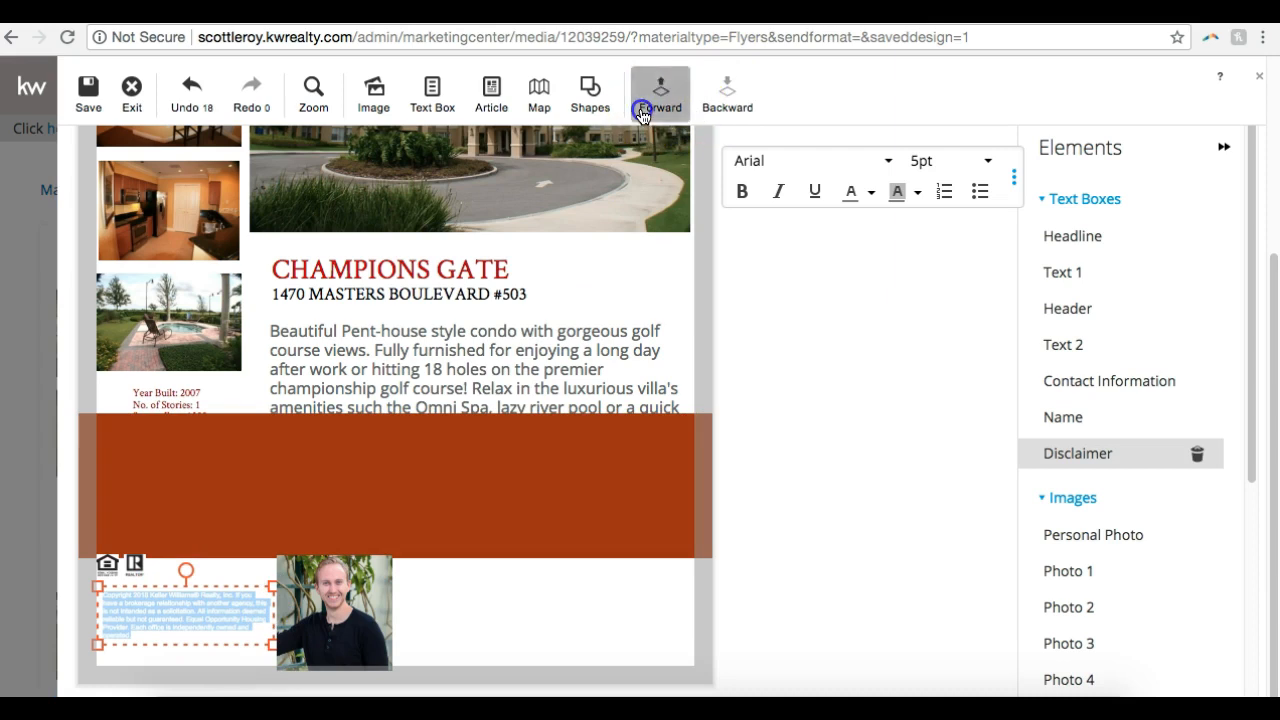
{"action": "left_click", "coordinate": [617, 617]}
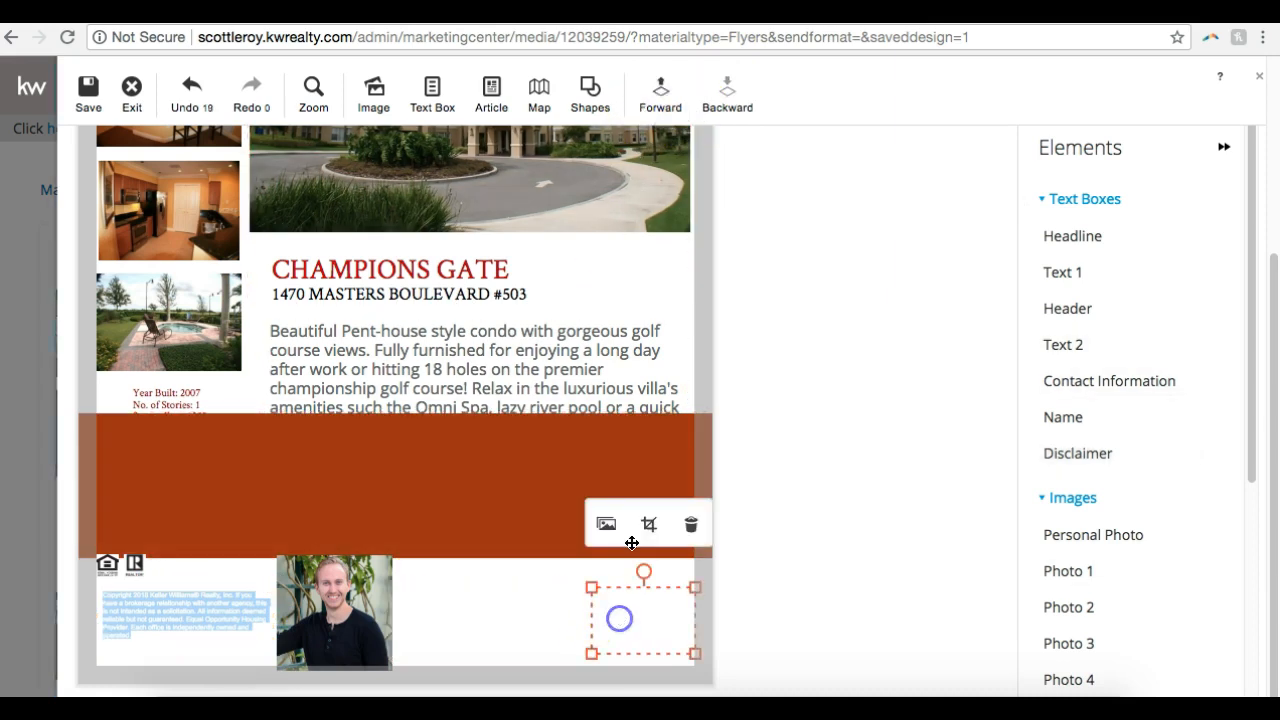
{"action": "left_click", "coordinate": [509, 614]}
{"action": "left_click", "coordinate": [500, 621]}
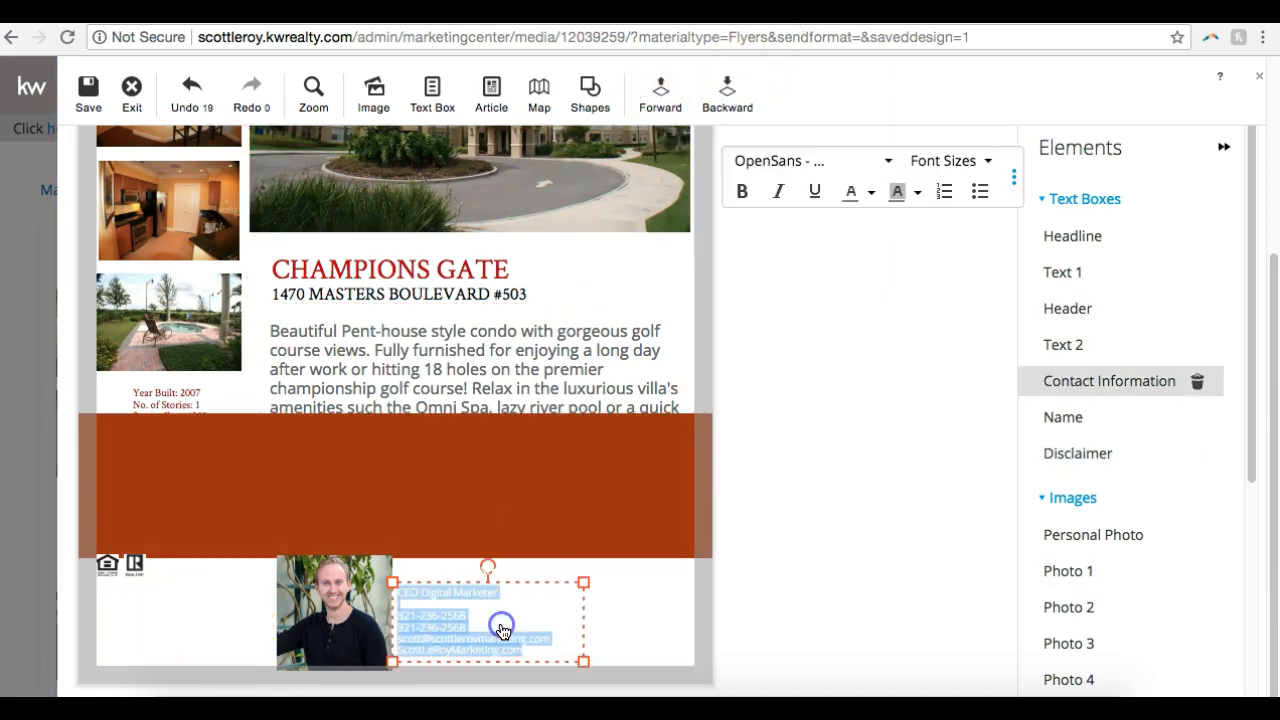
Move the rust-brown band back down behind the footer's logos, disclaimer, photo and contact text
{"action": "left_click_drag", "start_coordinate": [494, 469], "coordinate": [489, 598]}
{"action": "left_click", "coordinate": [486, 592]}
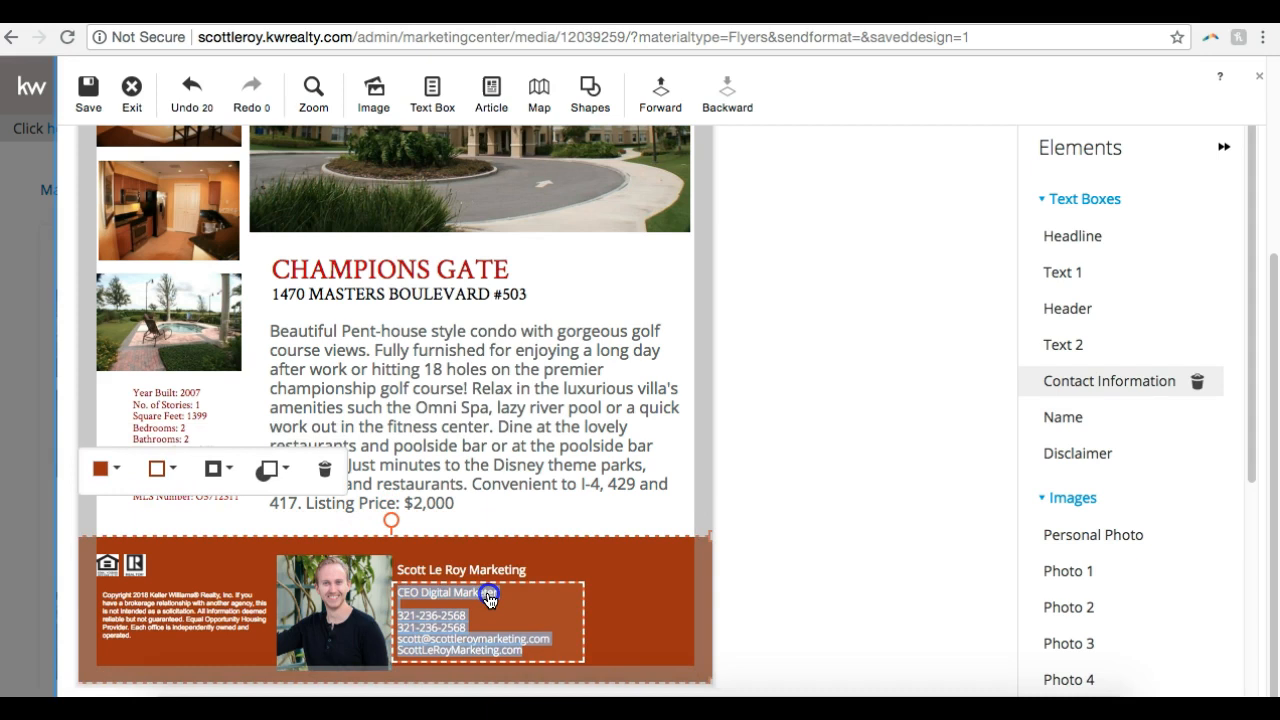
{"action": "left_click", "coordinate": [917, 509]}
Save the corrected design under the name Champions Gate and exit the design editor
{"action": "left_click", "coordinate": [88, 97]}
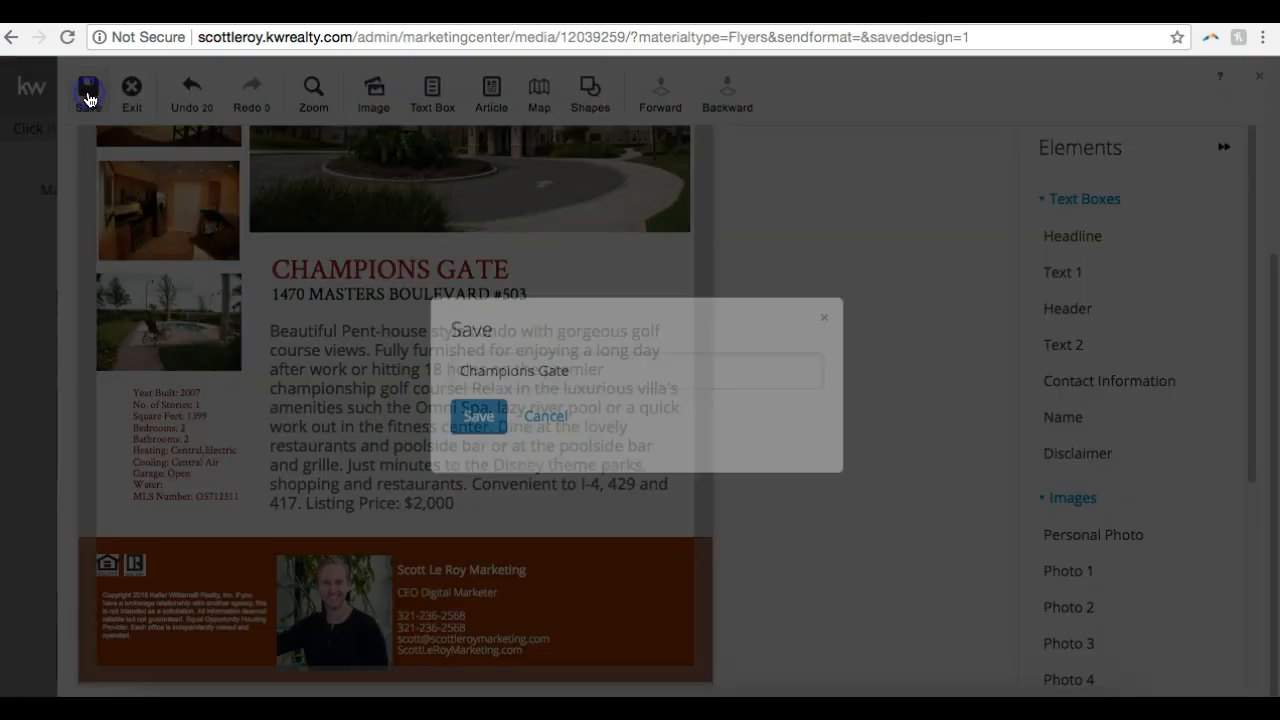
{"action": "left_click", "coordinate": [474, 418]}
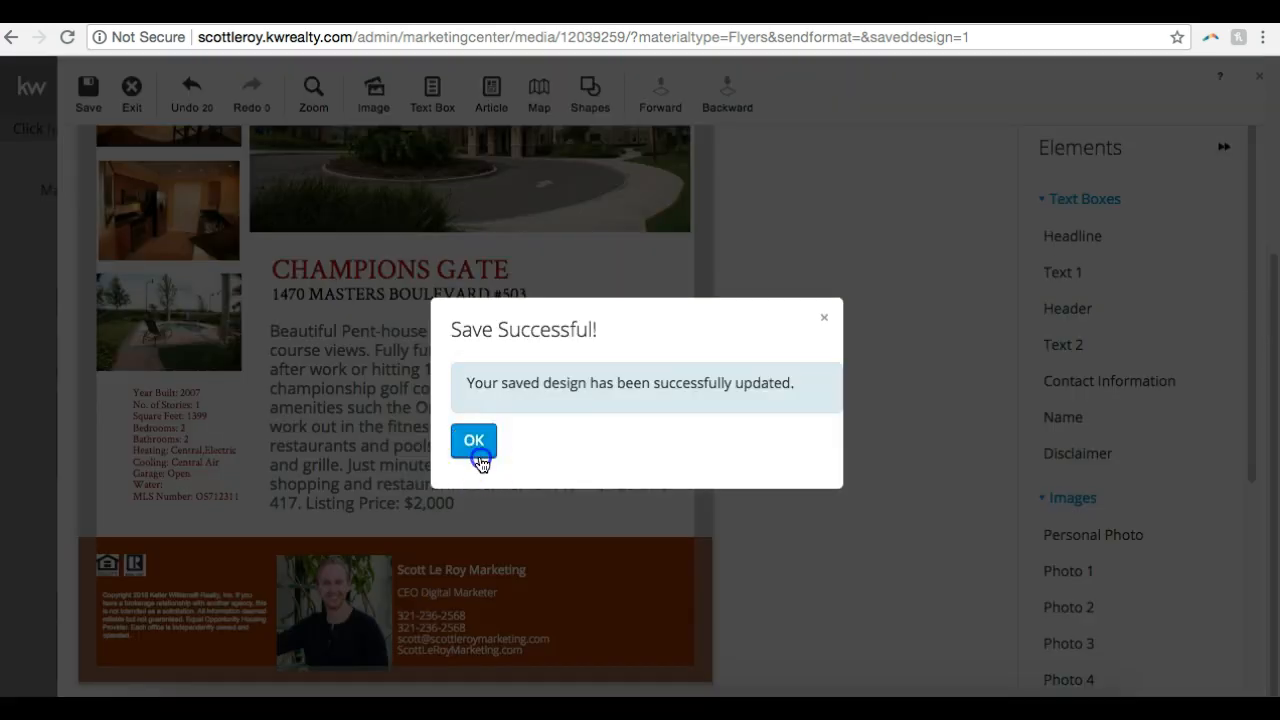
{"action": "left_click", "coordinate": [474, 441]}
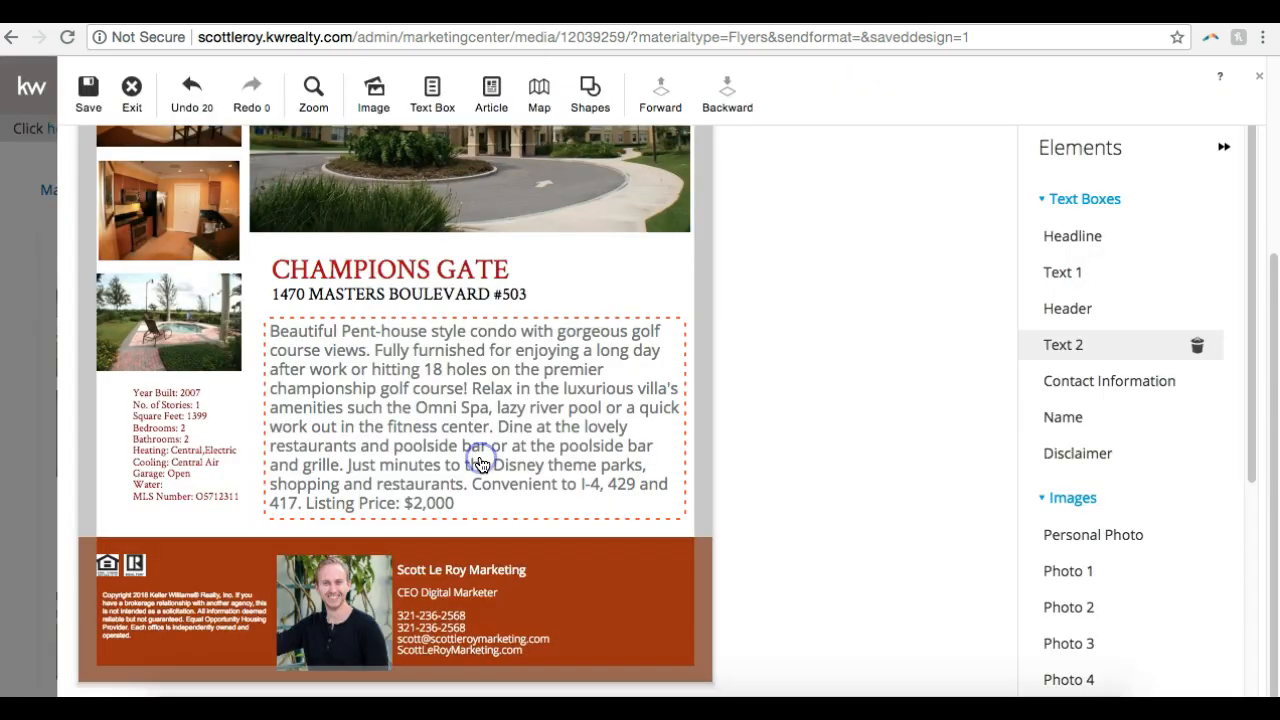
{"action": "left_click", "coordinate": [131, 95]}
Review the saved Champions Gate flyer preview from headline to footer, along with its PDF download and print options
{"action": "scroll", "coordinate": [64, 473], "scroll_direction": "down", "scroll_amount": 3}
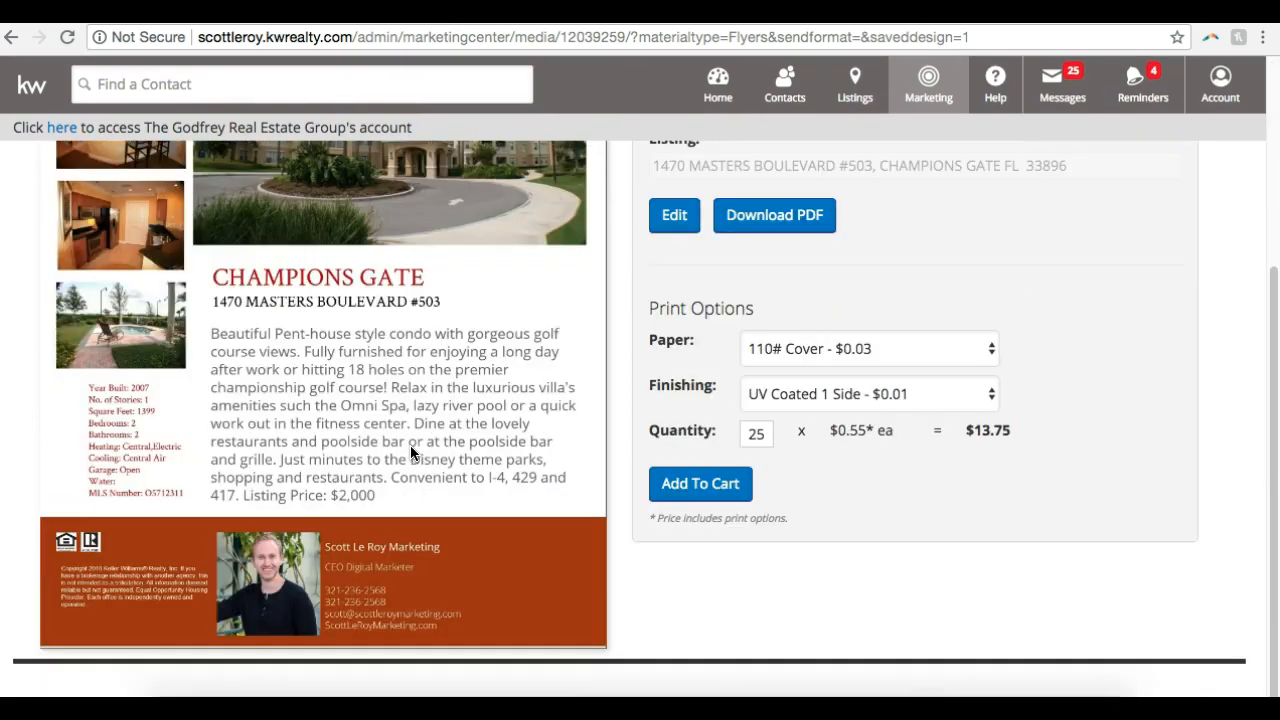
{"action": "scroll", "coordinate": [411, 452], "scroll_direction": "up", "scroll_amount": 3}
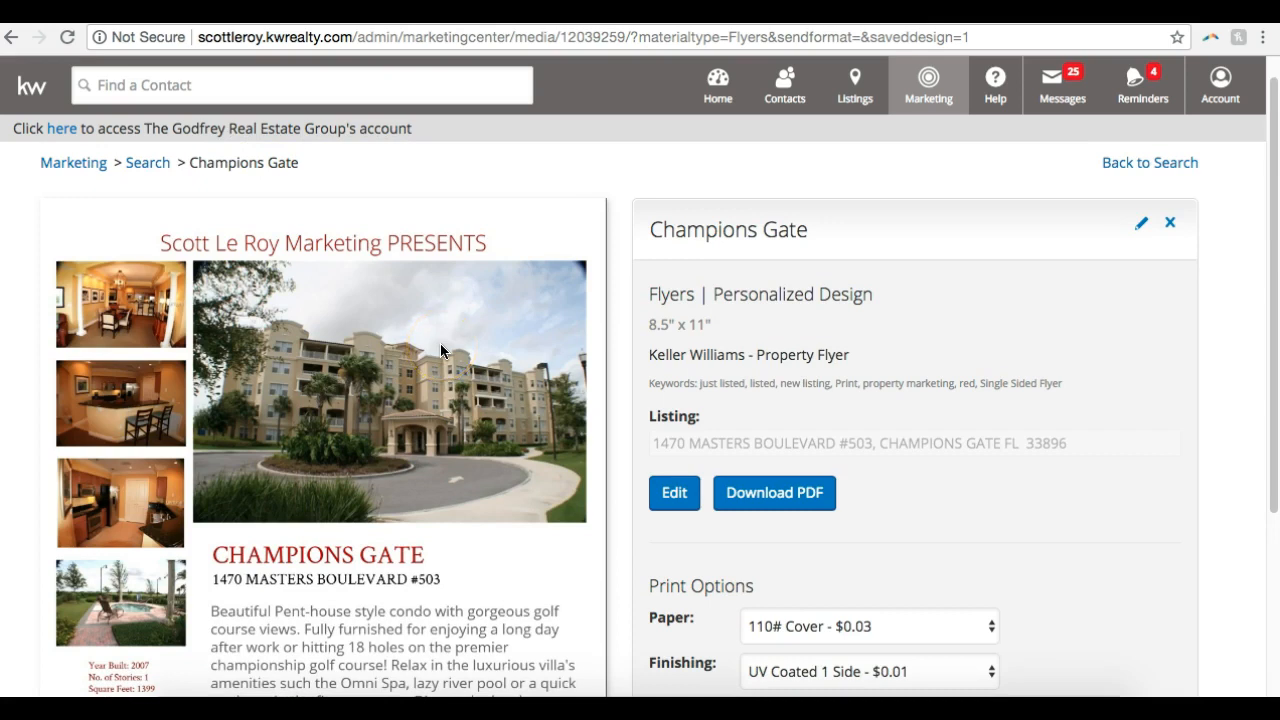
{"action": "left_click", "coordinate": [358, 458]}
{"action": "scroll", "coordinate": [360, 458], "scroll_direction": "down", "scroll_amount": 5}
{"action": "right_click", "coordinate": [361, 340]}
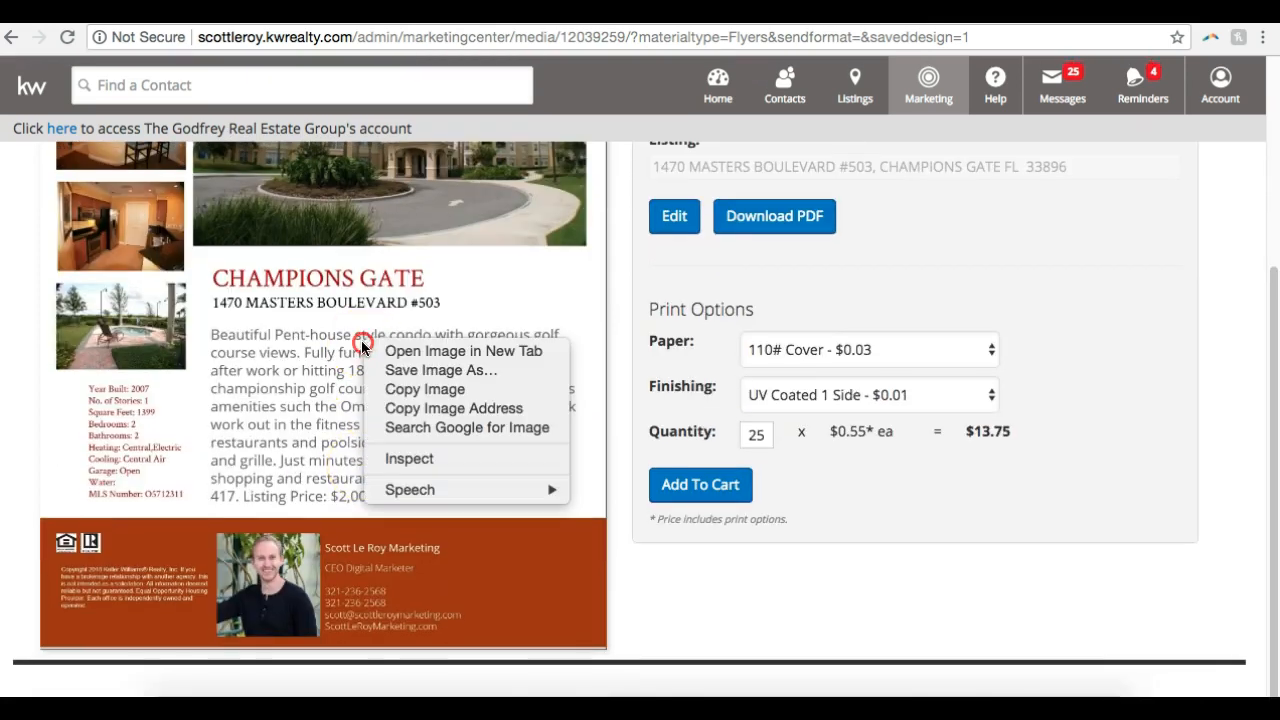
{"action": "left_click", "coordinate": [571, 327]}
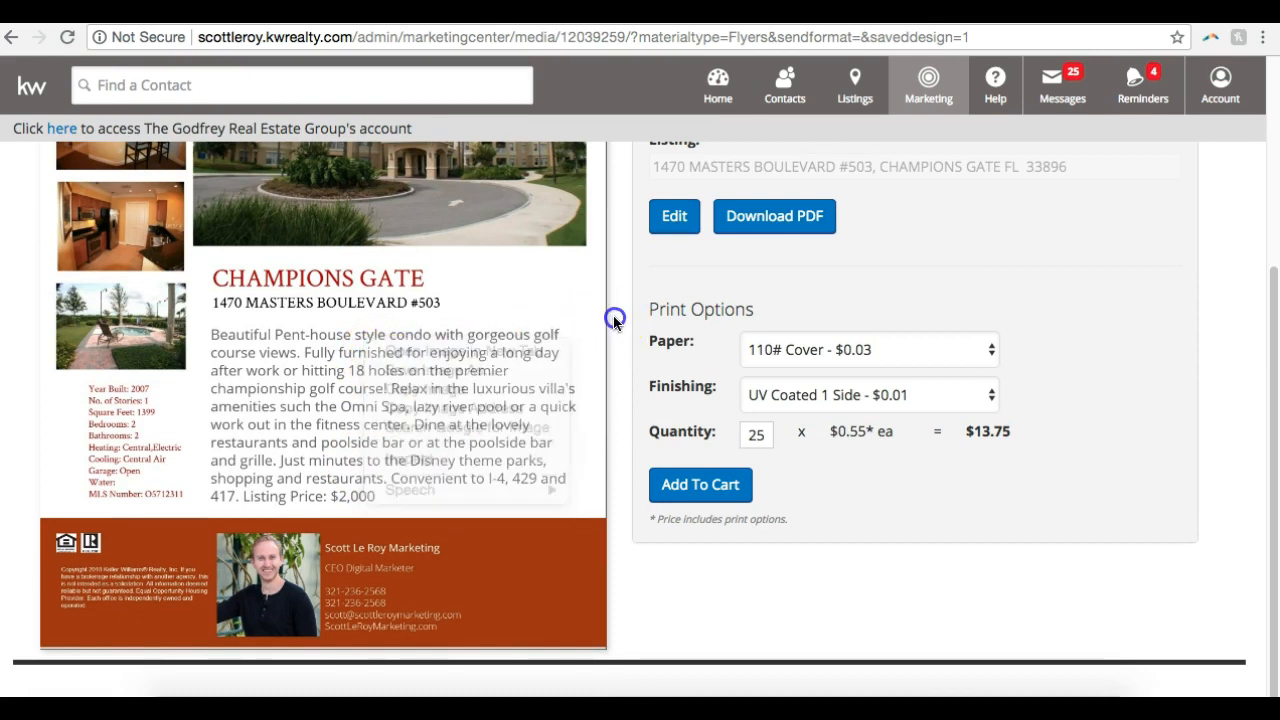
{"action": "scroll", "coordinate": [614, 320], "scroll_direction": "up", "scroll_amount": 5}
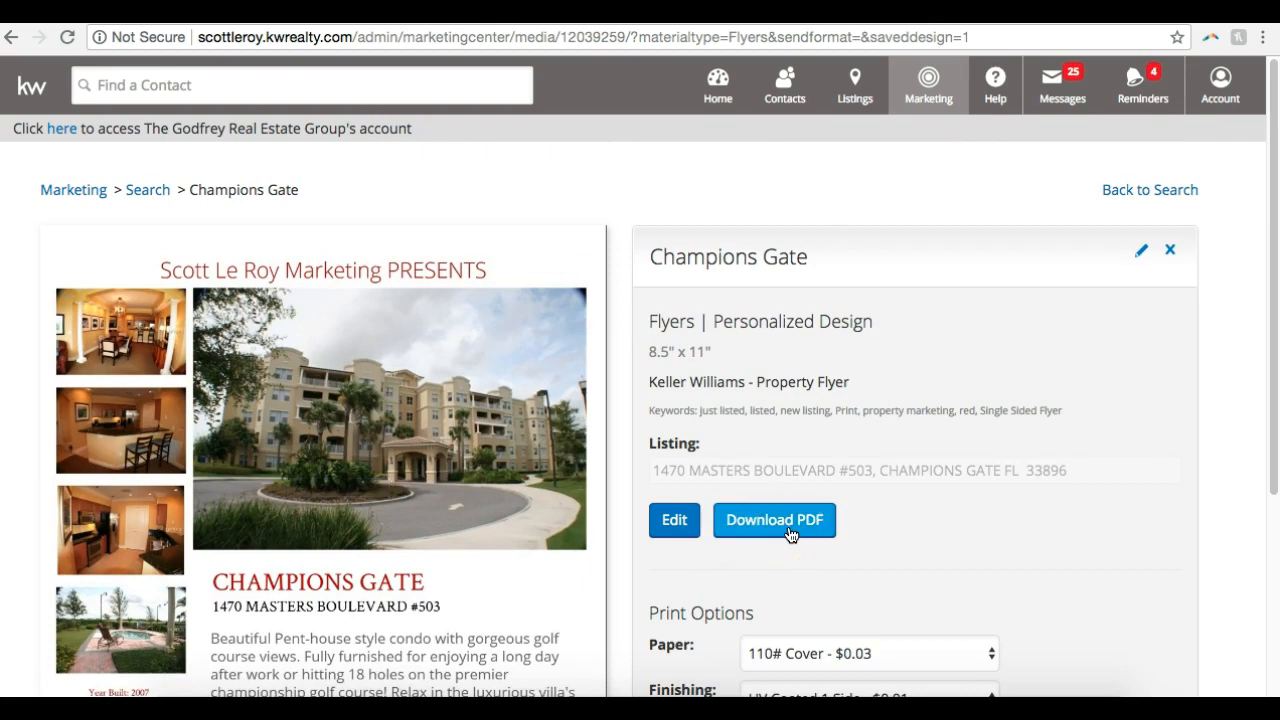
{"action": "scroll", "coordinate": [789, 535], "scroll_direction": "down", "scroll_amount": 2}
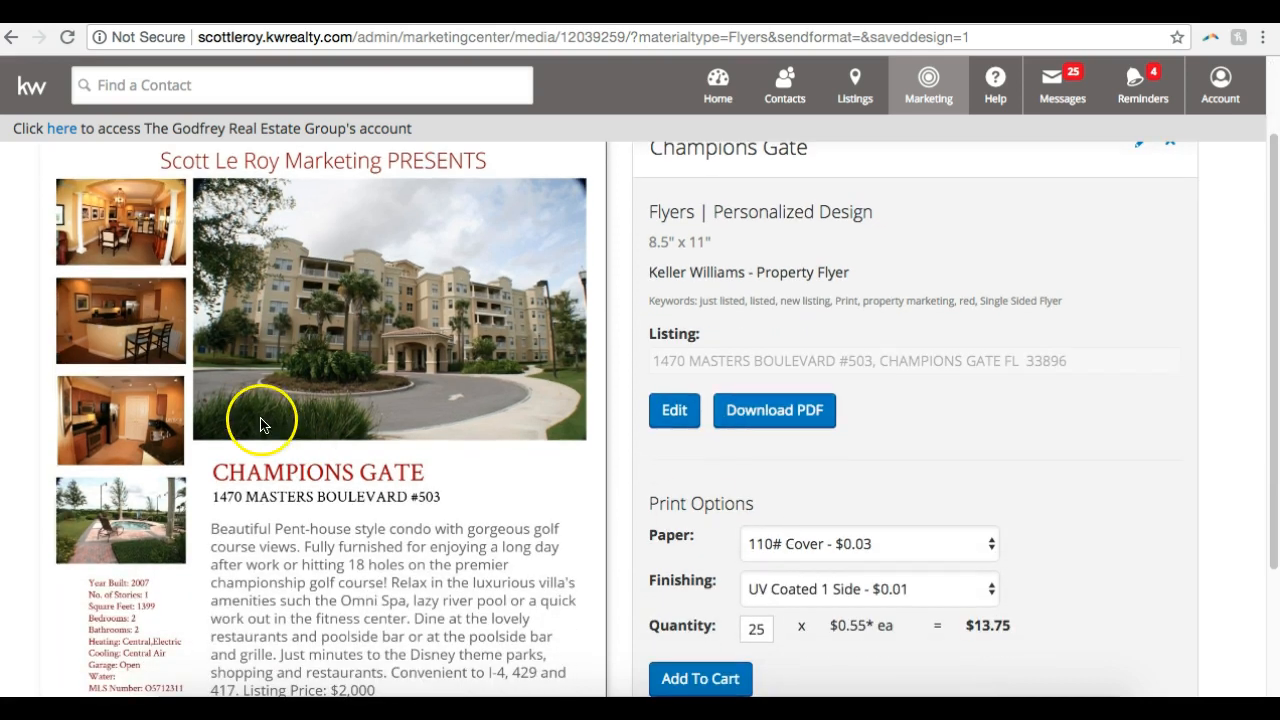
{"action": "scroll", "coordinate": [165, 530], "scroll_direction": "down", "scroll_amount": 2}
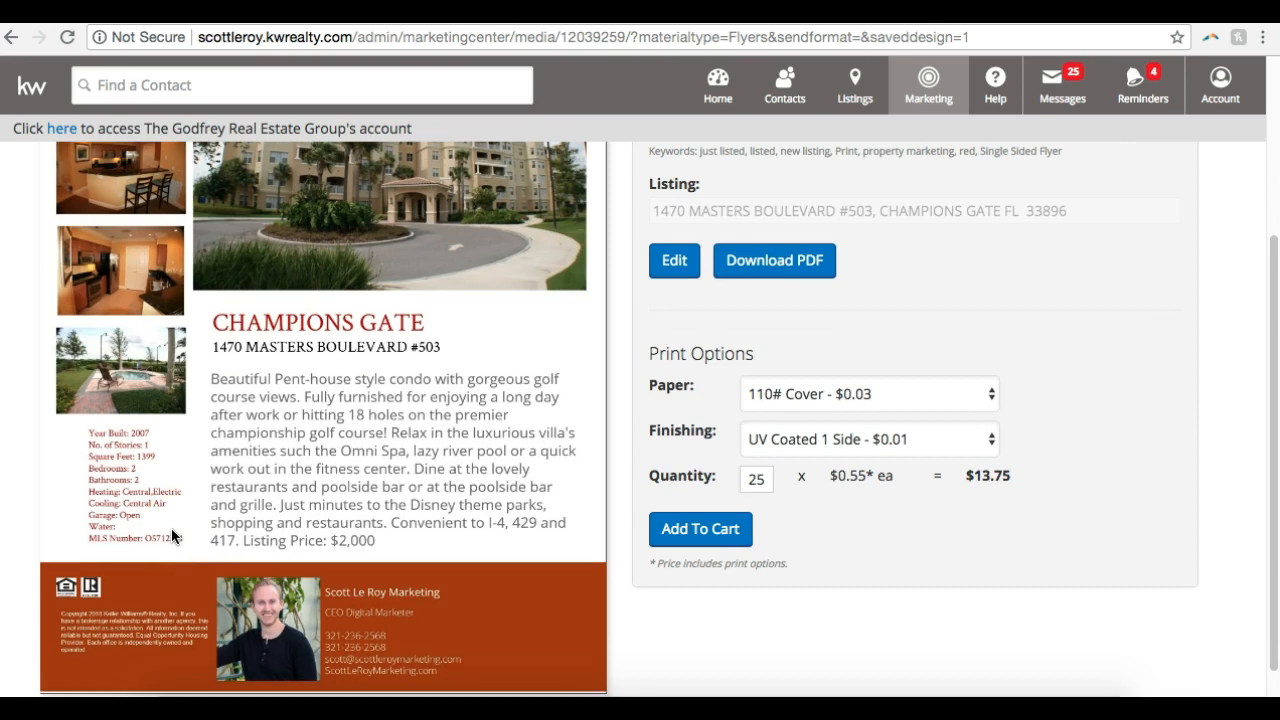
{"action": "scroll", "coordinate": [171, 535], "scroll_direction": "up", "scroll_amount": 4}
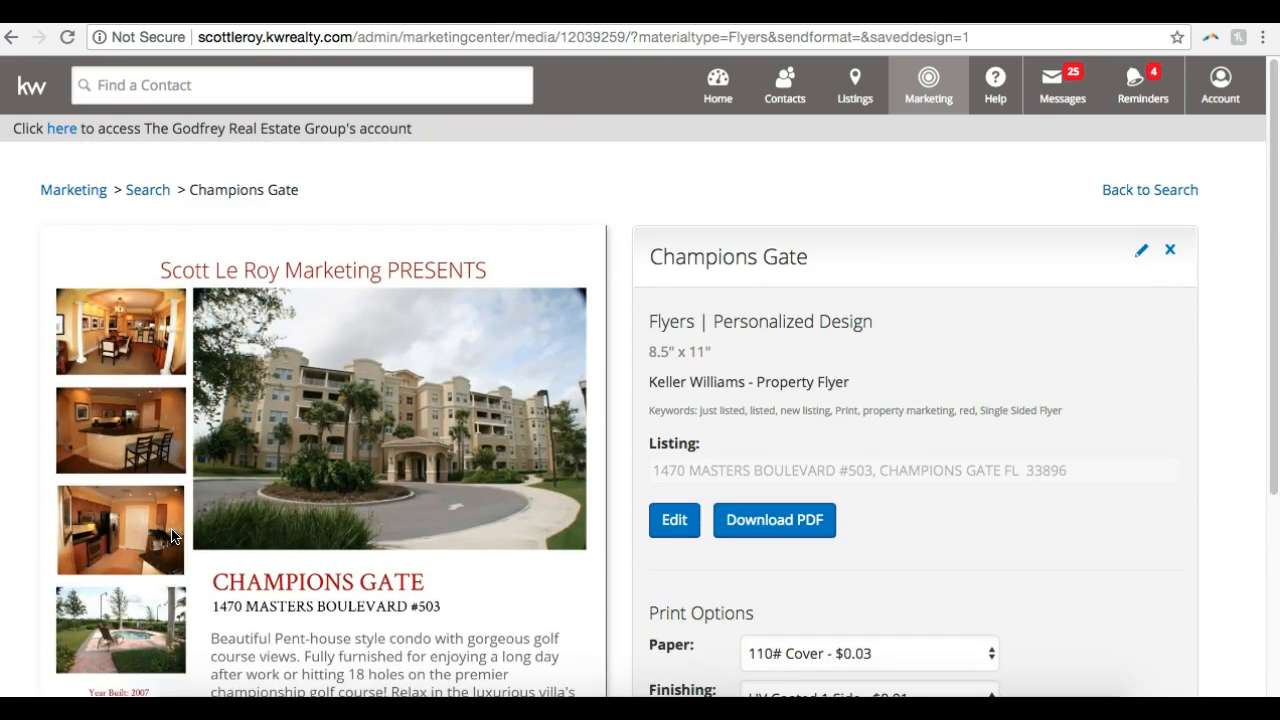
{"action": "scroll", "coordinate": [171, 535], "scroll_direction": "down", "scroll_amount": 4}
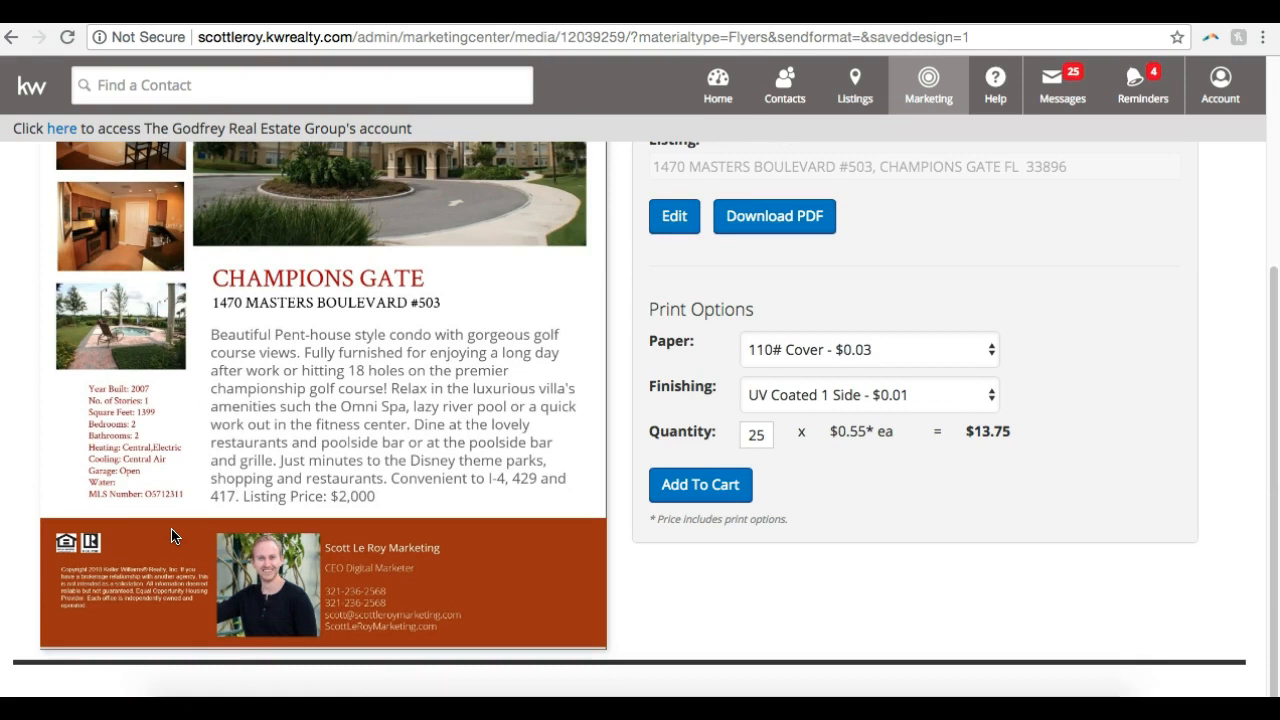
{"action": "scroll", "coordinate": [171, 532], "scroll_direction": "up", "scroll_amount": 3}
{"action": "scroll", "coordinate": [760, 446], "scroll_direction": "down", "scroll_amount": 1}
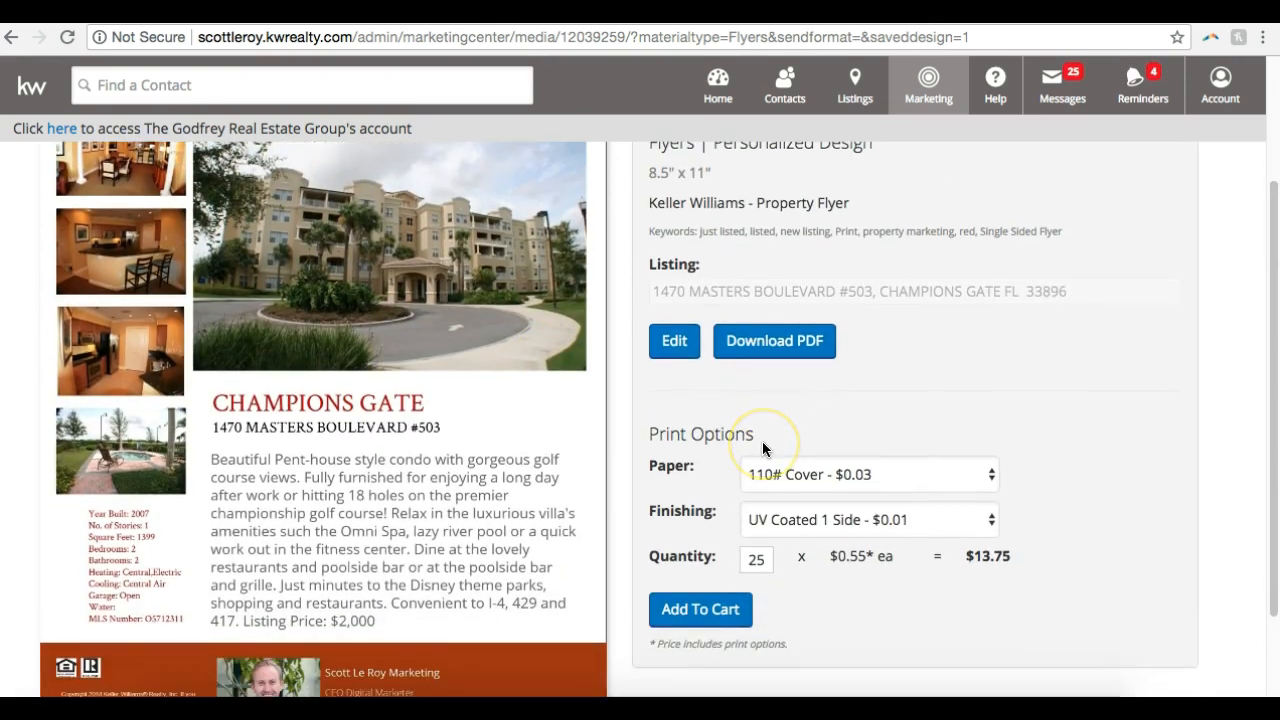
Check the paper choices in the flyer's print options, keeping 110# Cover, and look over the design page
{"action": "left_click", "coordinate": [765, 486]}
{"action": "left_click", "coordinate": [870, 416]}
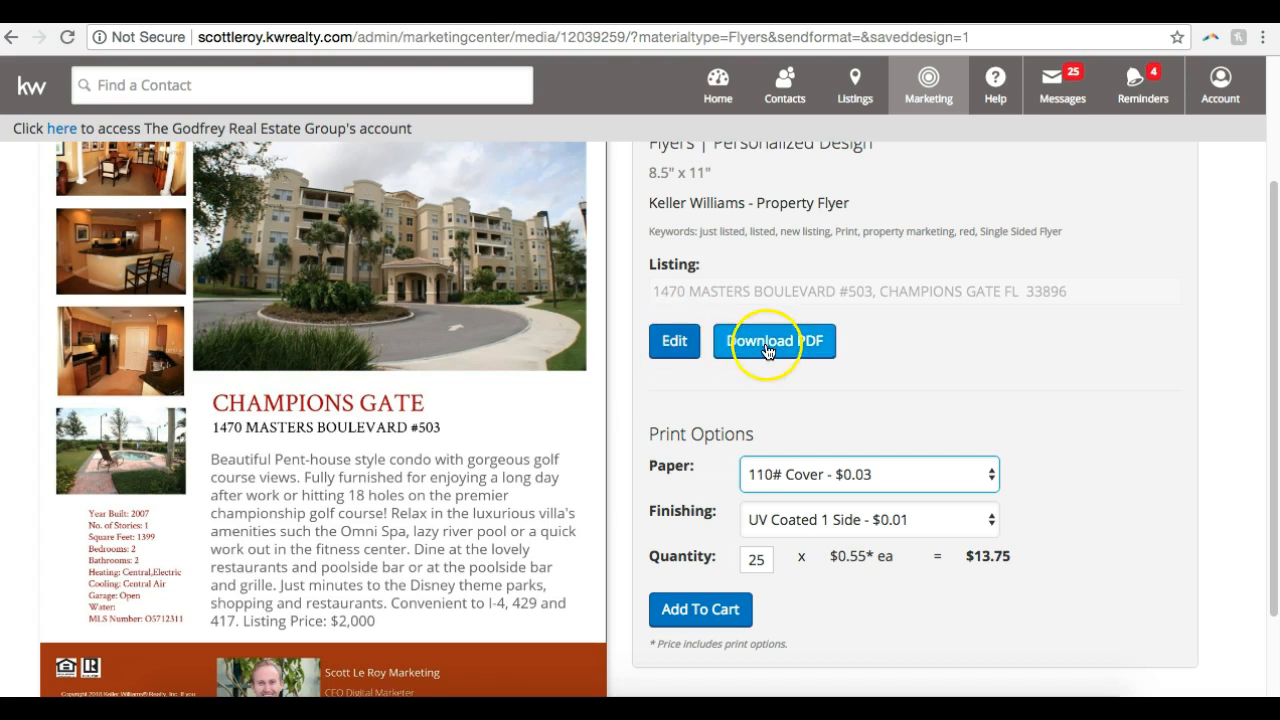
{"action": "scroll", "coordinate": [1002, 359], "scroll_direction": "up", "scroll_amount": 3}
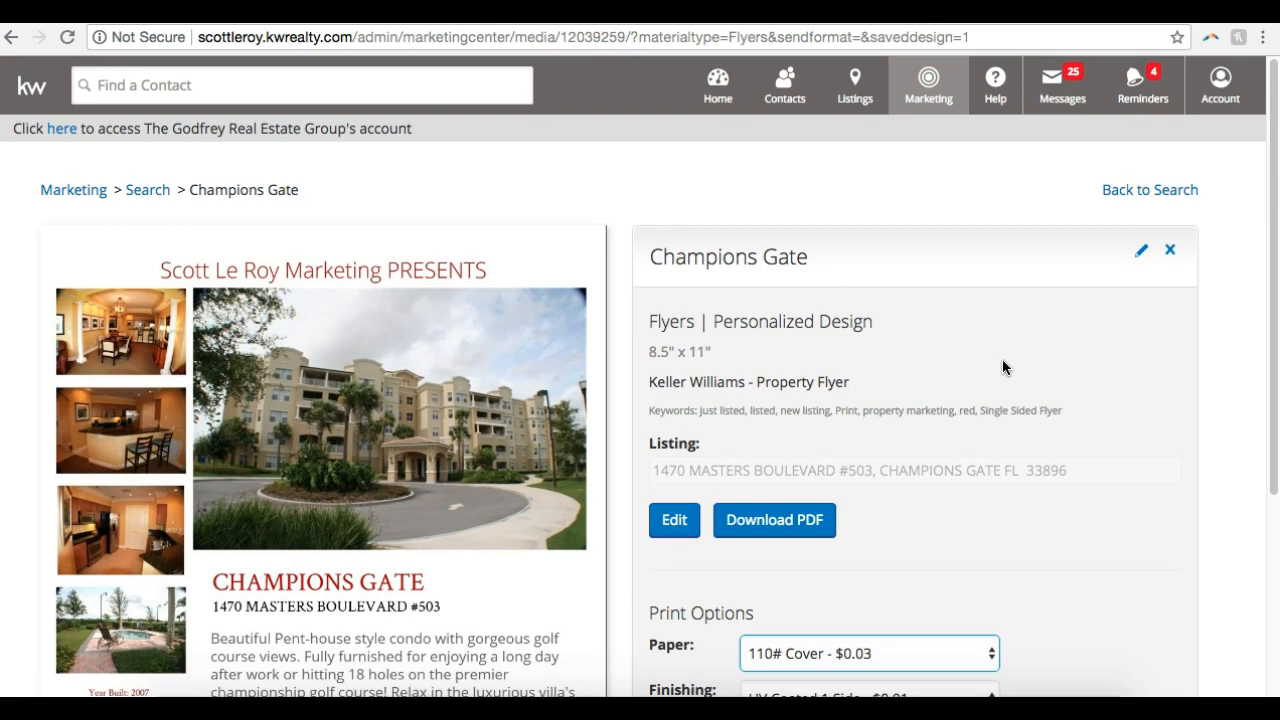
{"action": "scroll", "coordinate": [1002, 367], "scroll_direction": "down", "scroll_amount": 3}
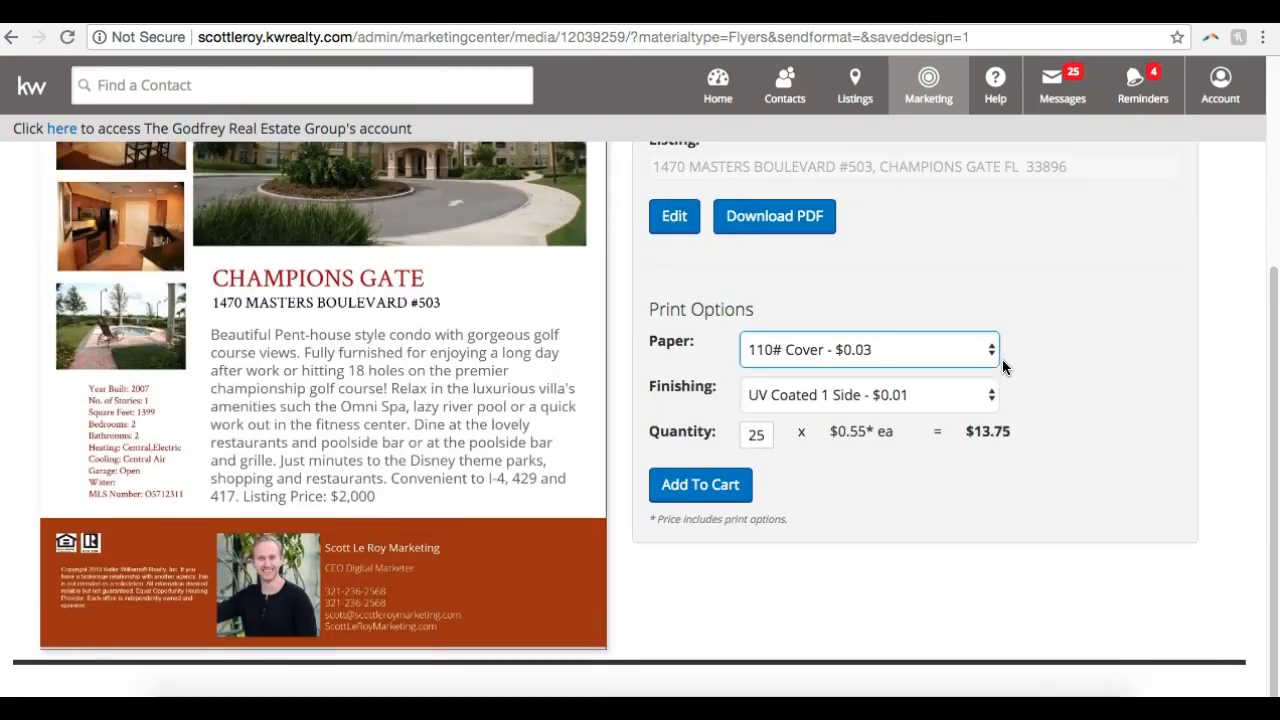
{"action": "scroll", "coordinate": [1002, 367], "scroll_direction": "up", "scroll_amount": 3}
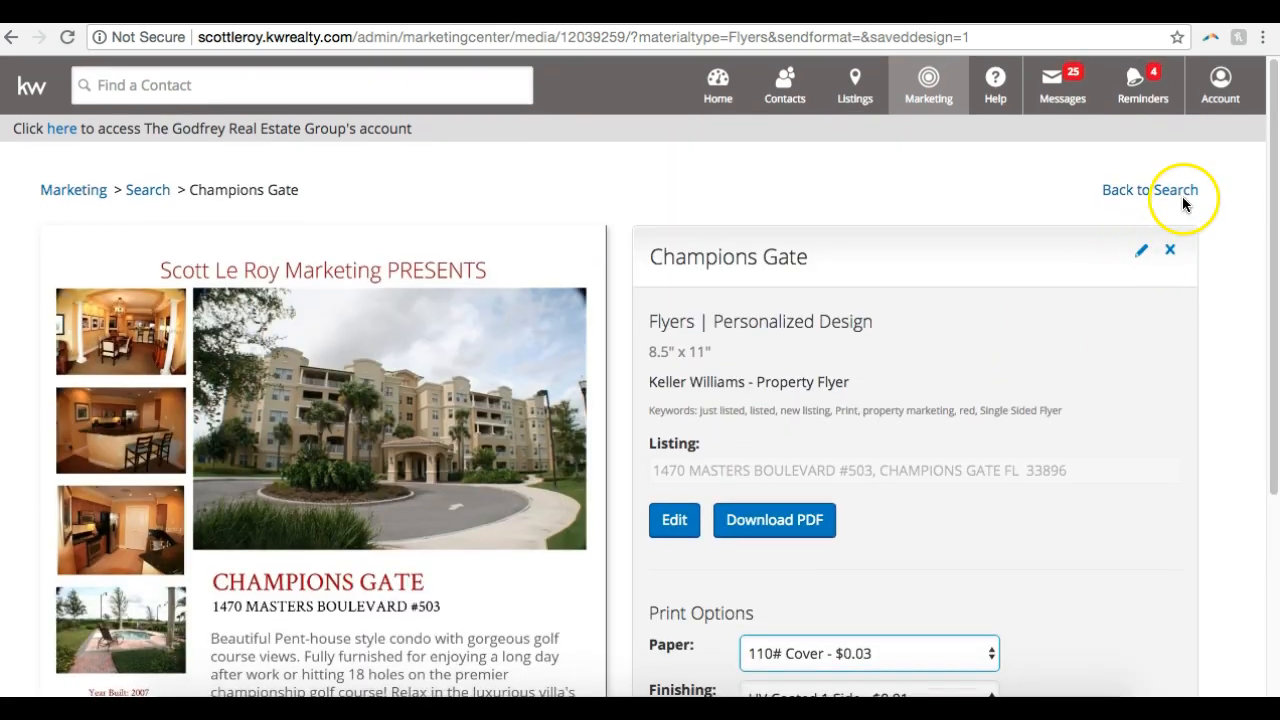
Return to the design search and look through the saved flyers
{"action": "left_click", "coordinate": [1180, 197]}
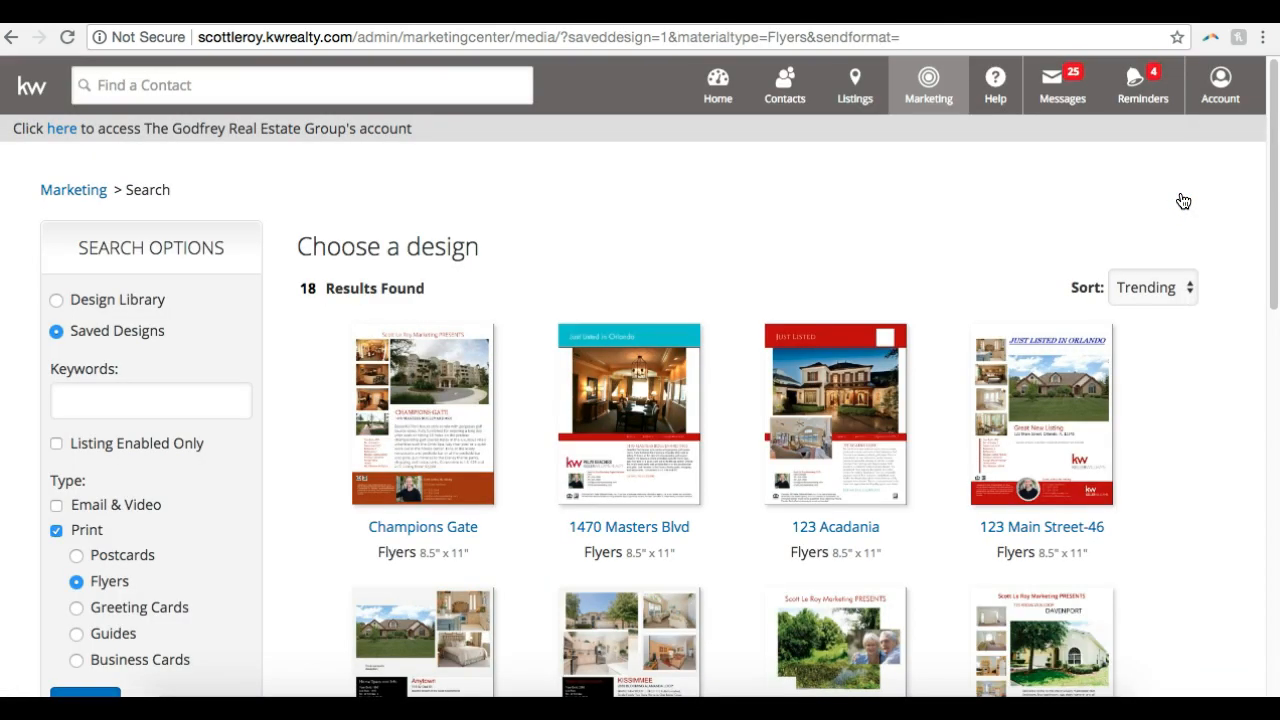
{"action": "scroll", "coordinate": [838, 285], "scroll_direction": "down", "scroll_amount": 9}
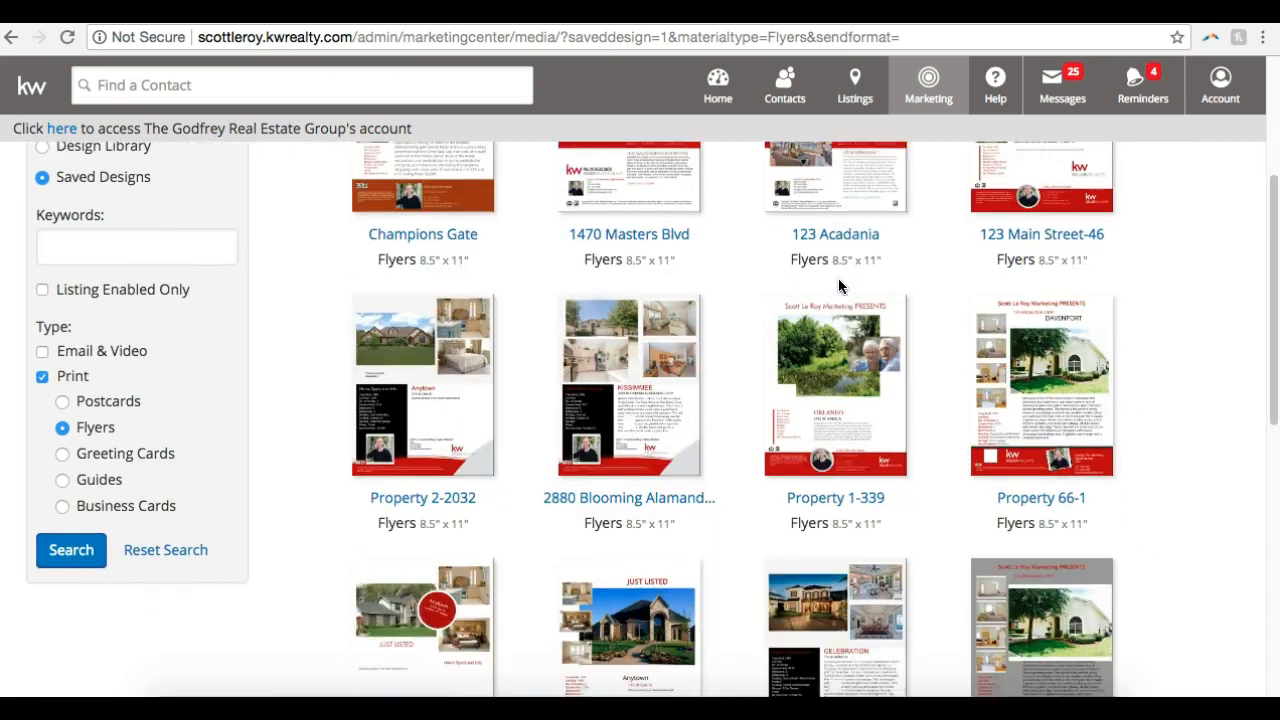
{"action": "scroll", "coordinate": [838, 285], "scroll_direction": "up", "scroll_amount": 10}
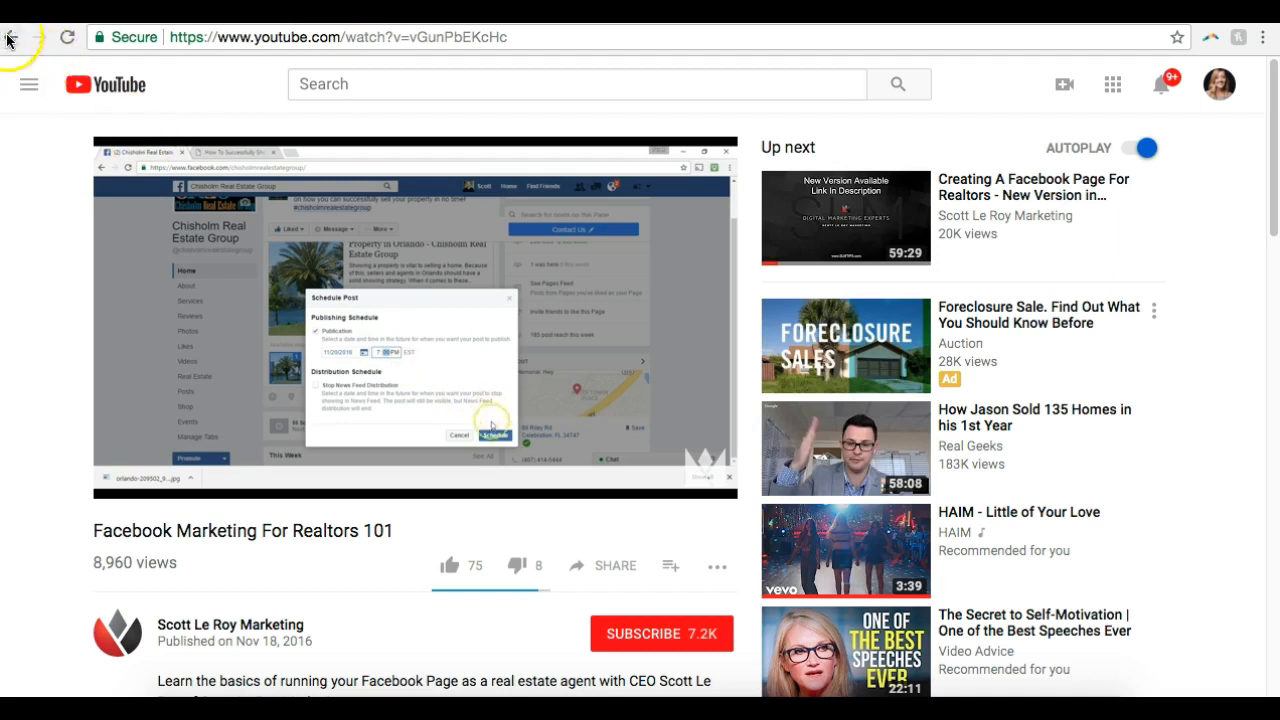
On YouTube, go back from the Facebook marketing video to the Scott Le Roy Marketing channel and search it for "campaign"
{"action": "left_click", "coordinate": [9, 38]}
{"action": "left_click", "coordinate": [9, 38]}
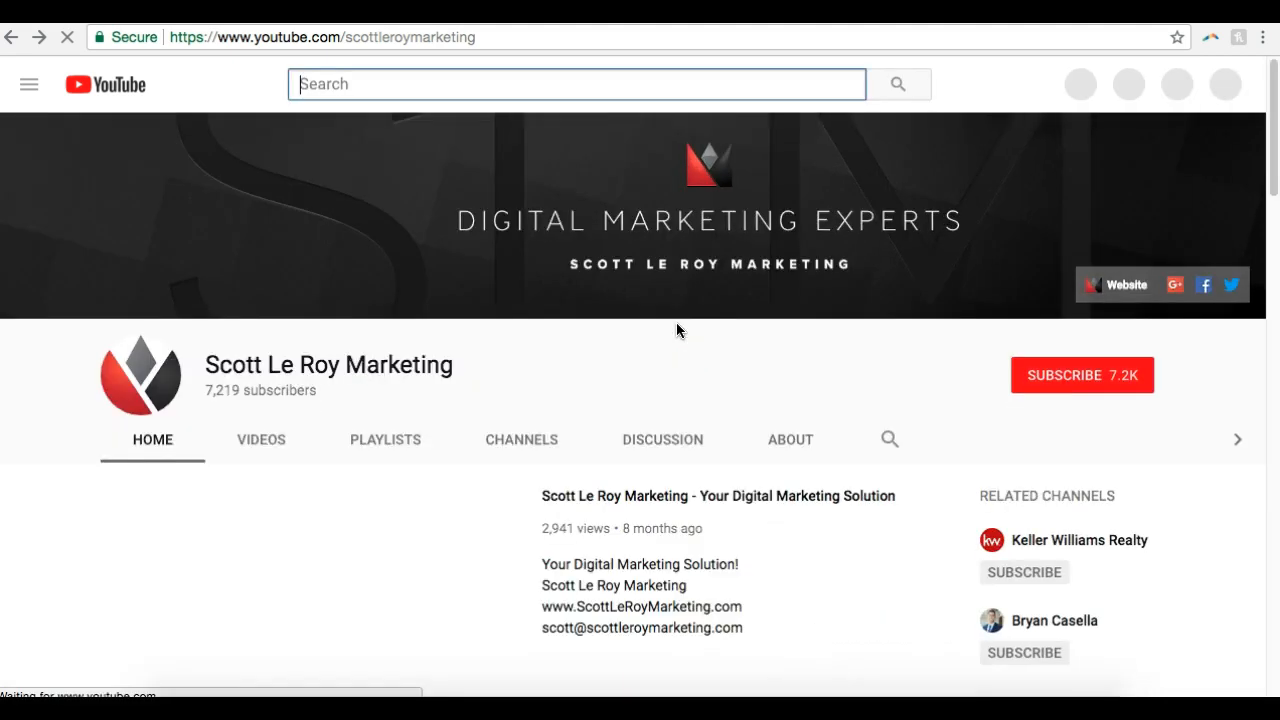
{"action": "left_click", "coordinate": [886, 448]}
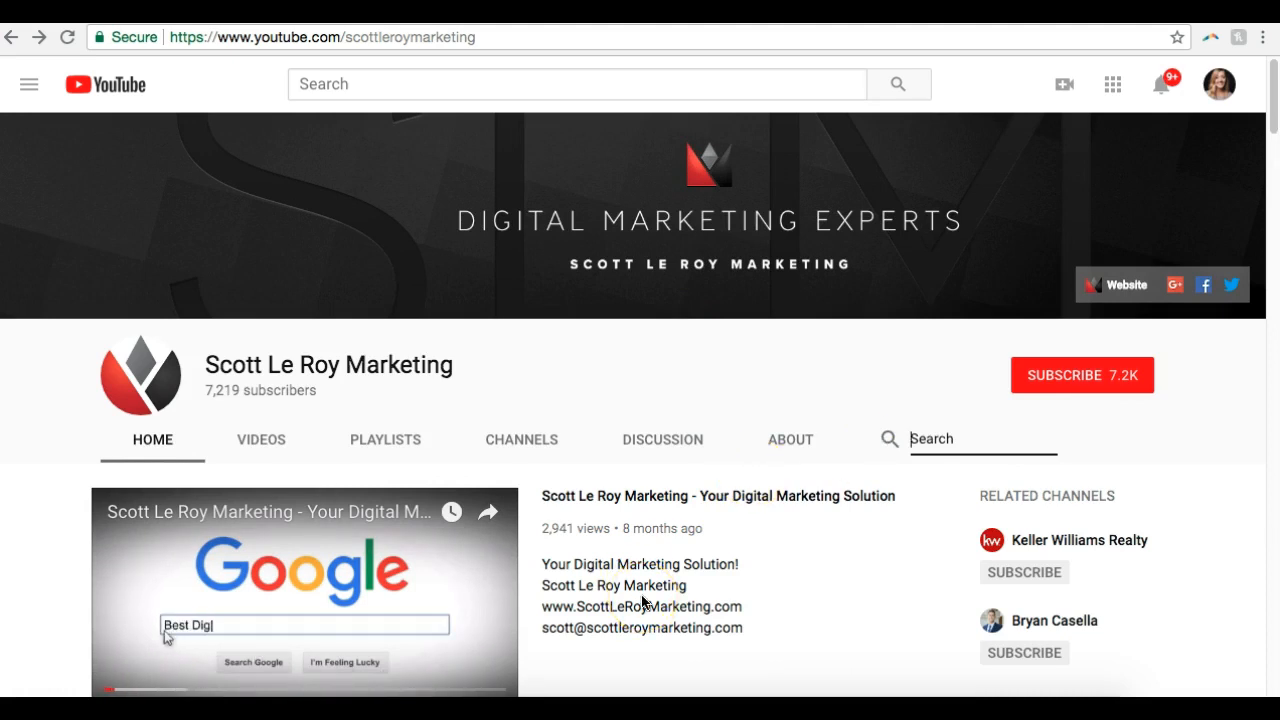
{"action": "type", "text": "campa"}
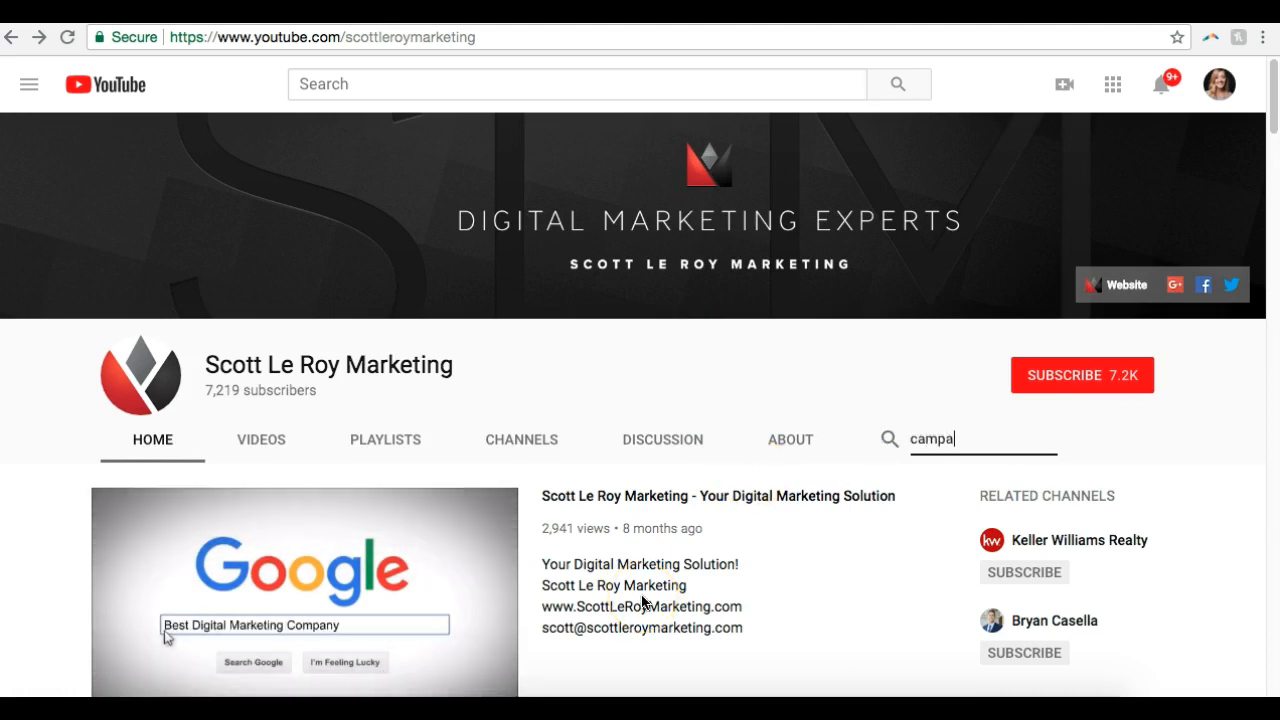
{"action": "type", "text": "ign"}
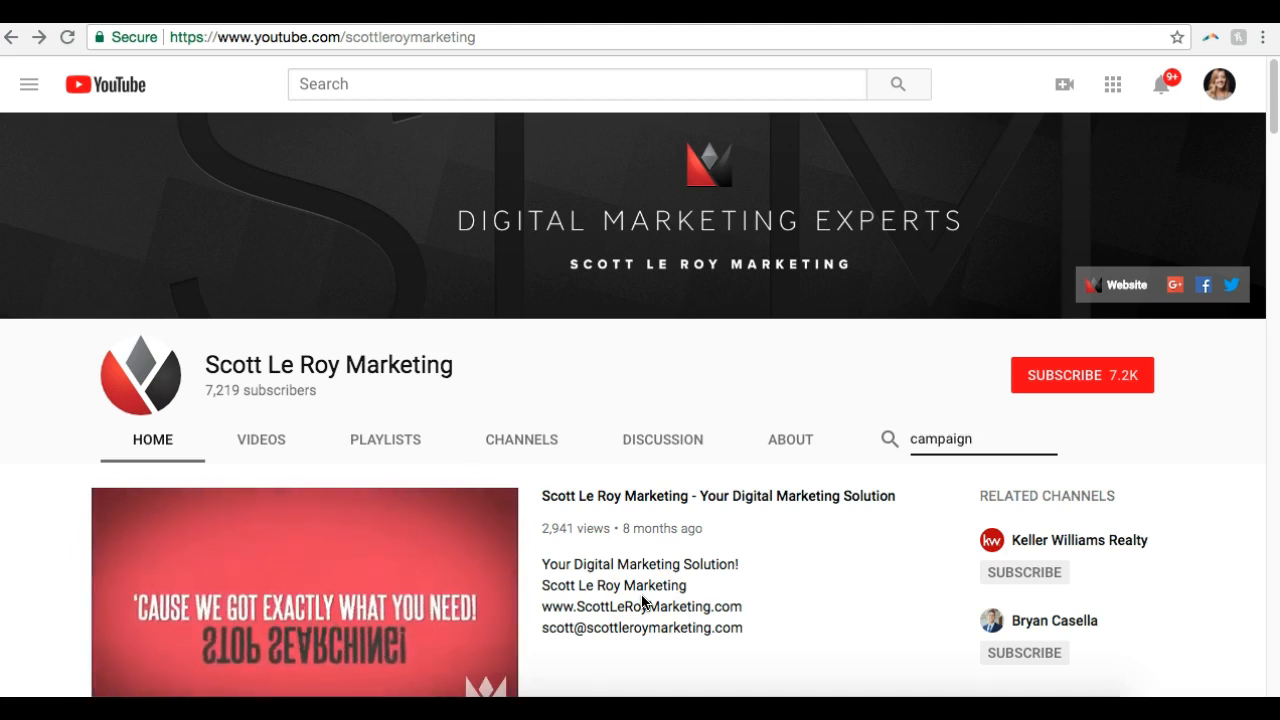
{"action": "key", "text": "Return"}
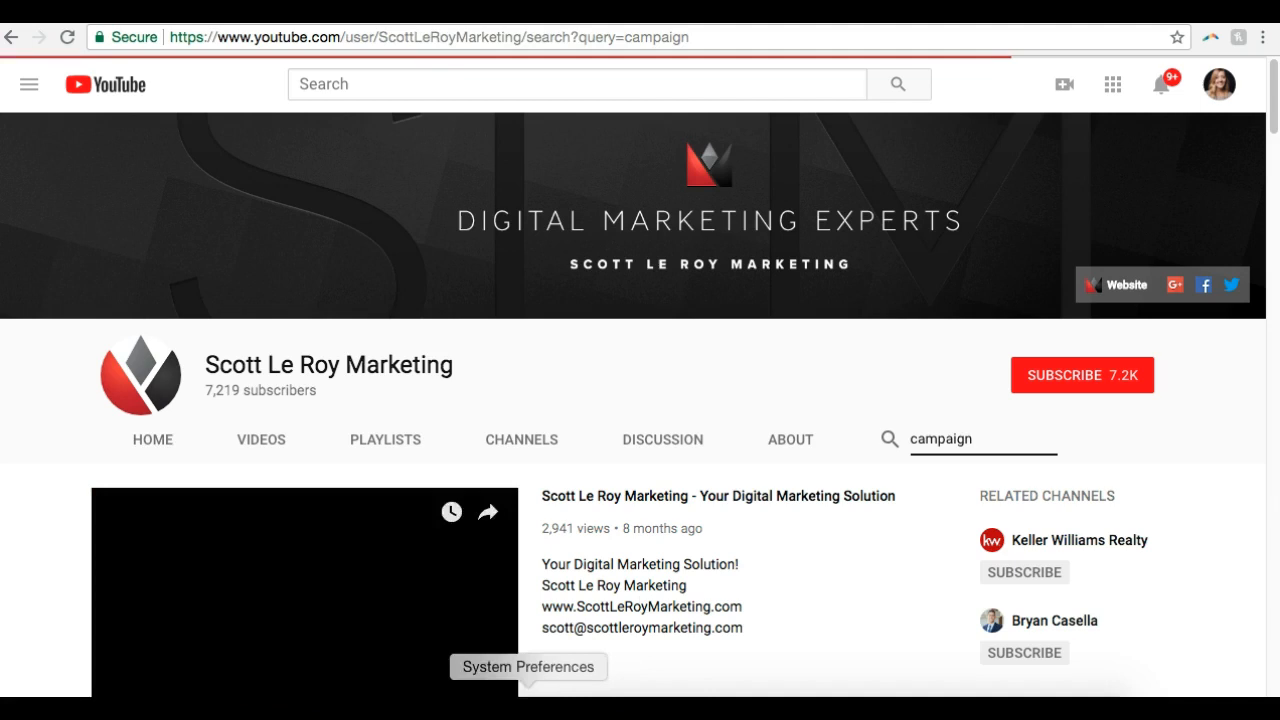
Look through the channel's search results for email campaign tutorials
{"action": "scroll", "coordinate": [766, 570], "scroll_direction": "down", "scroll_amount": 3}
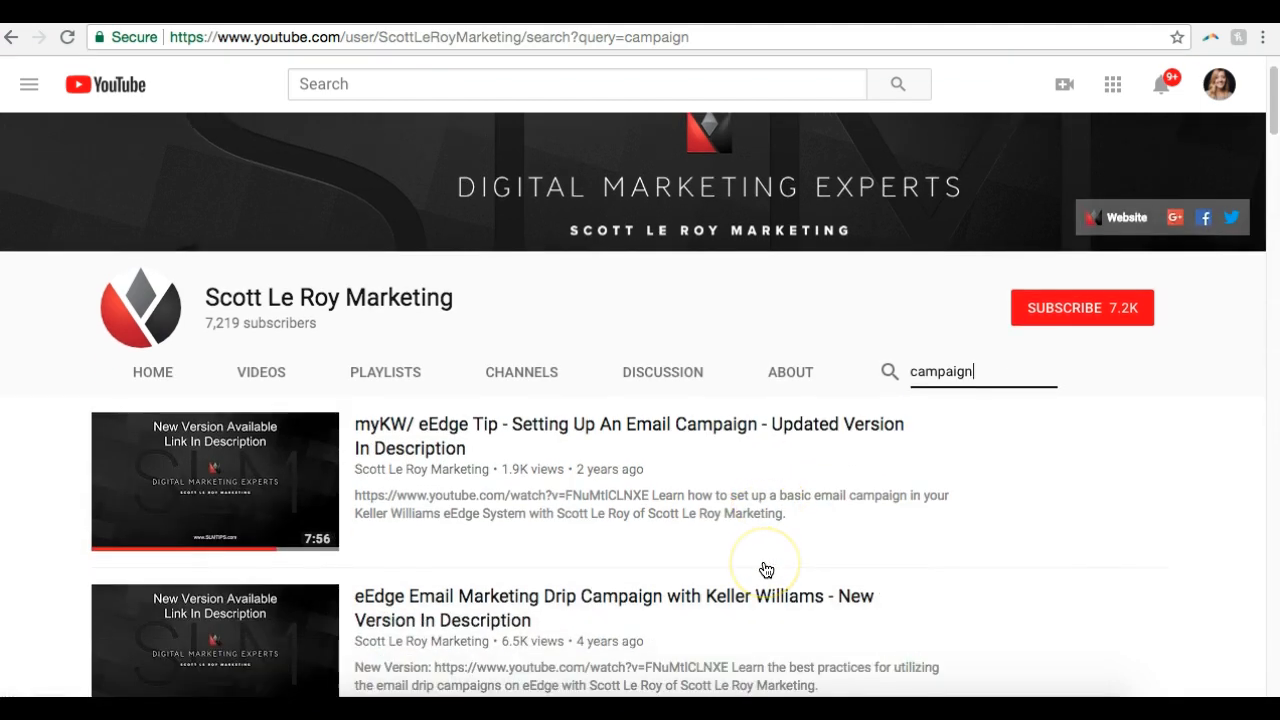
{"action": "scroll", "coordinate": [766, 570], "scroll_direction": "down", "scroll_amount": 2}
{"action": "scroll", "coordinate": [766, 570], "scroll_direction": "up", "scroll_amount": 2}
{"action": "scroll", "coordinate": [766, 570], "scroll_direction": "down", "scroll_amount": 2}
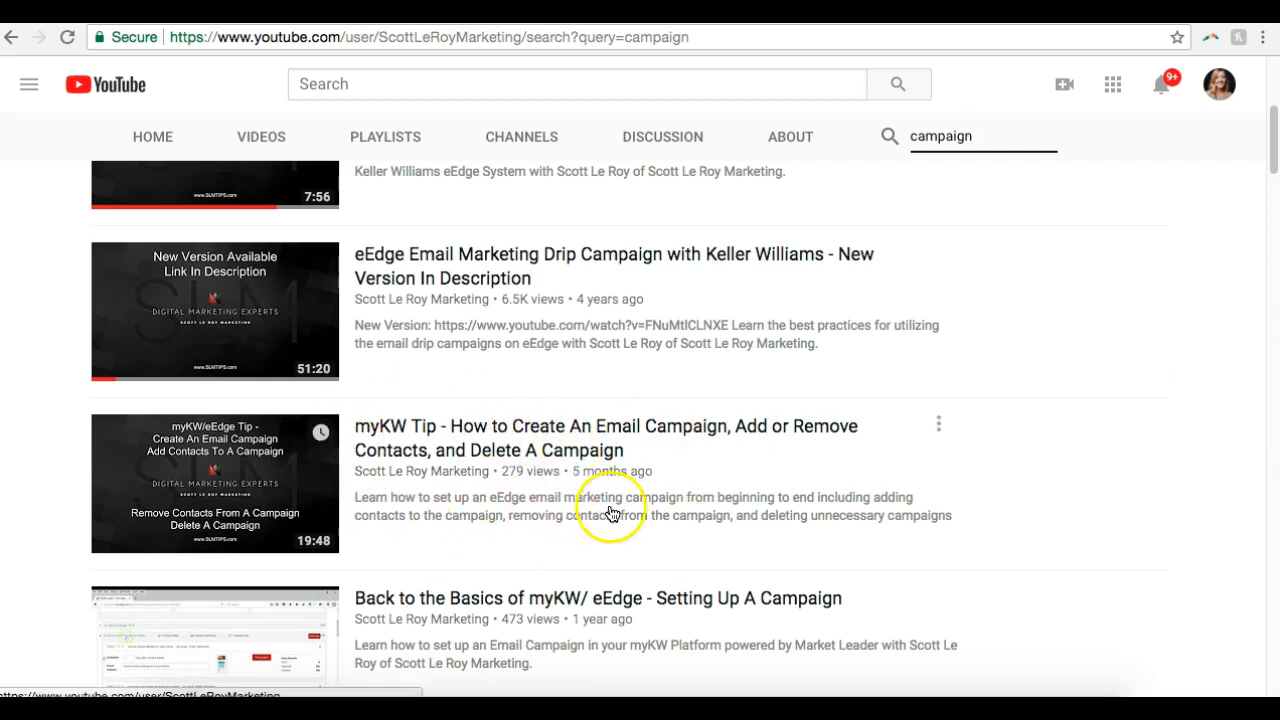
{"action": "scroll", "coordinate": [768, 490], "scroll_direction": "down", "scroll_amount": 2}
{"action": "scroll", "coordinate": [768, 490], "scroll_direction": "down", "scroll_amount": 2}
{"action": "scroll", "coordinate": [770, 489], "scroll_direction": "up", "scroll_amount": 8}
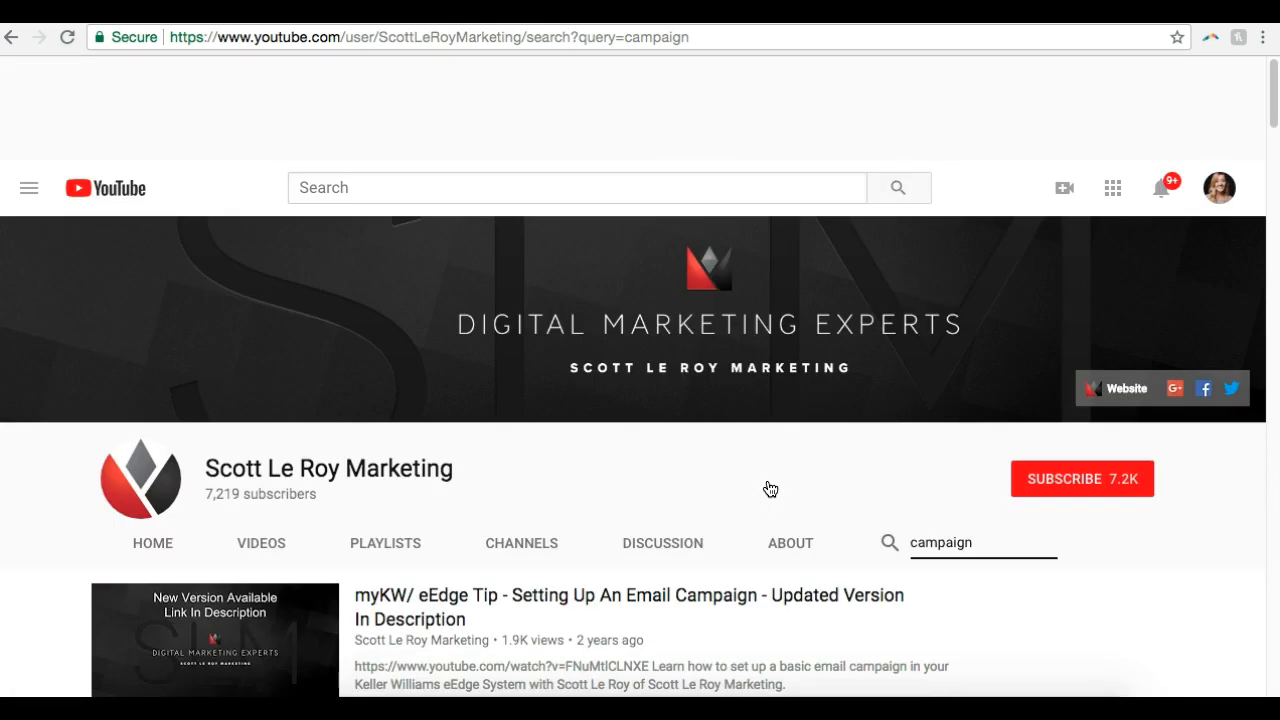